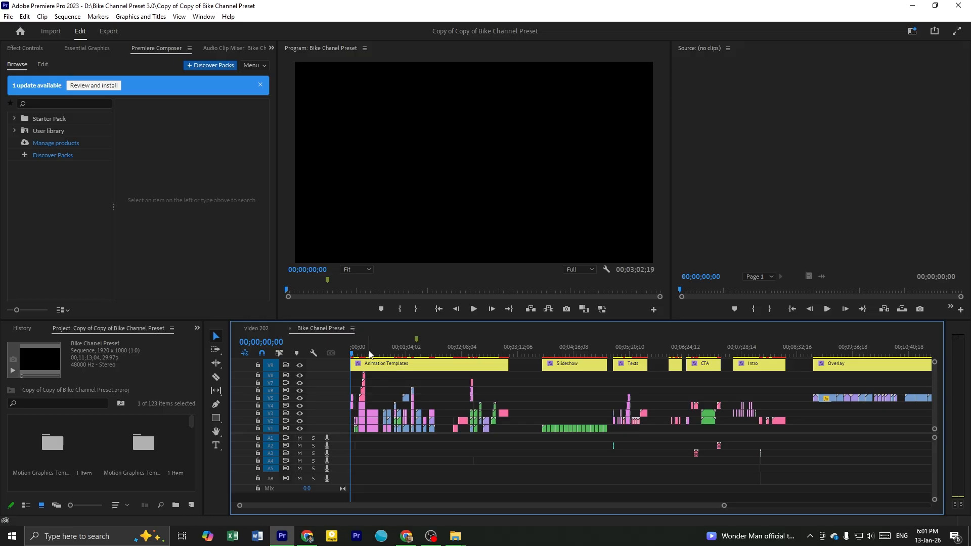
# Scrub through the start of the Animation Templates section to preview the number title over the motorcycle photo
pyautogui.scroll(-5, 554, 391)
pyautogui.moveTo(452, 354); pyautogui.dragTo(353, 357)
pyautogui.scroll(2, 378, 383)
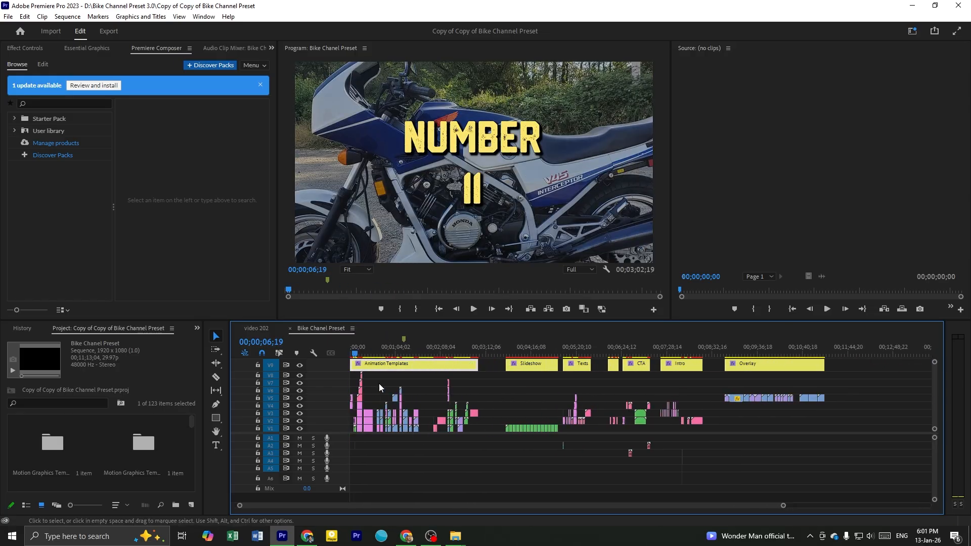
pyautogui.click(380, 386)
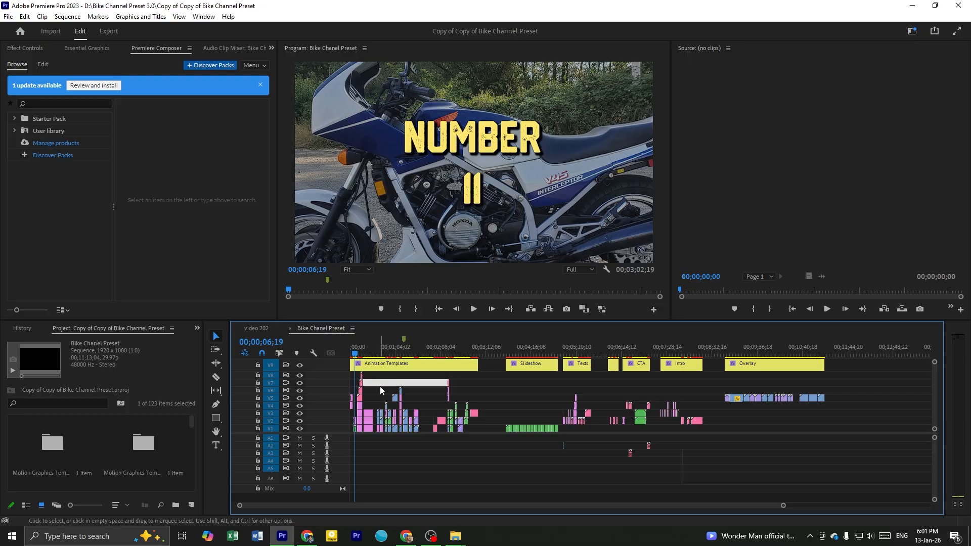
pyautogui.scroll(3, 381, 386)
pyautogui.scroll(-1, 405, 388)
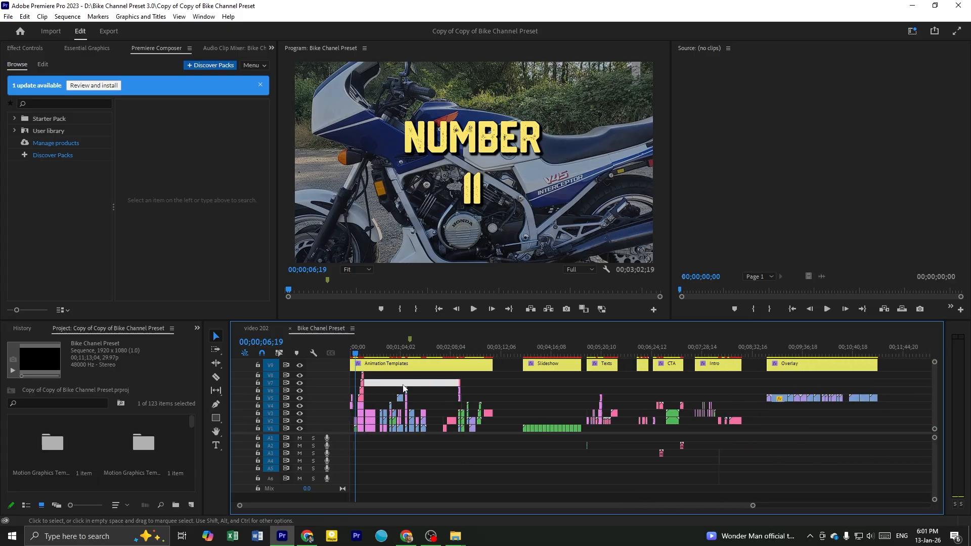
pyautogui.click(492, 380)
pyautogui.scroll(2, 438, 381)
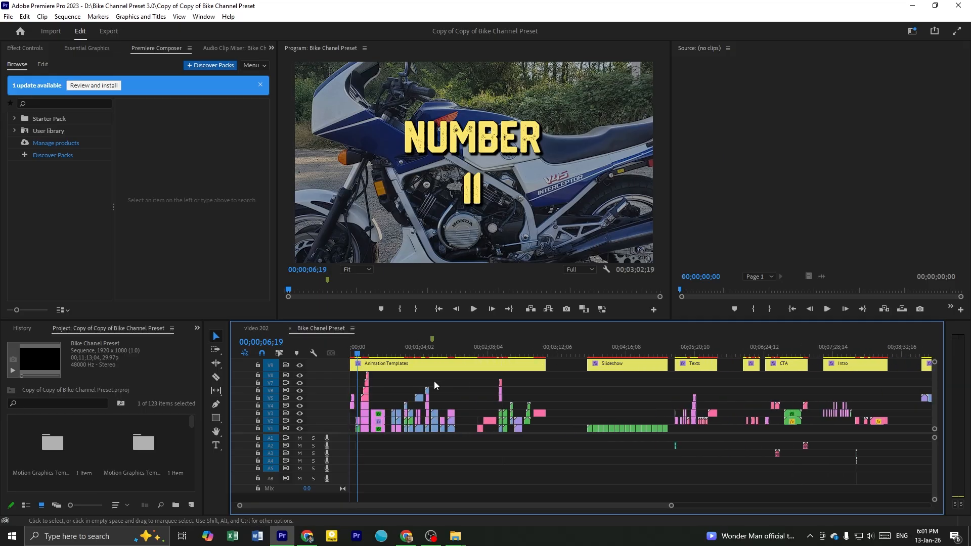
pyautogui.click(402, 390)
pyautogui.scroll(1, 397, 393)
pyautogui.click(420, 384)
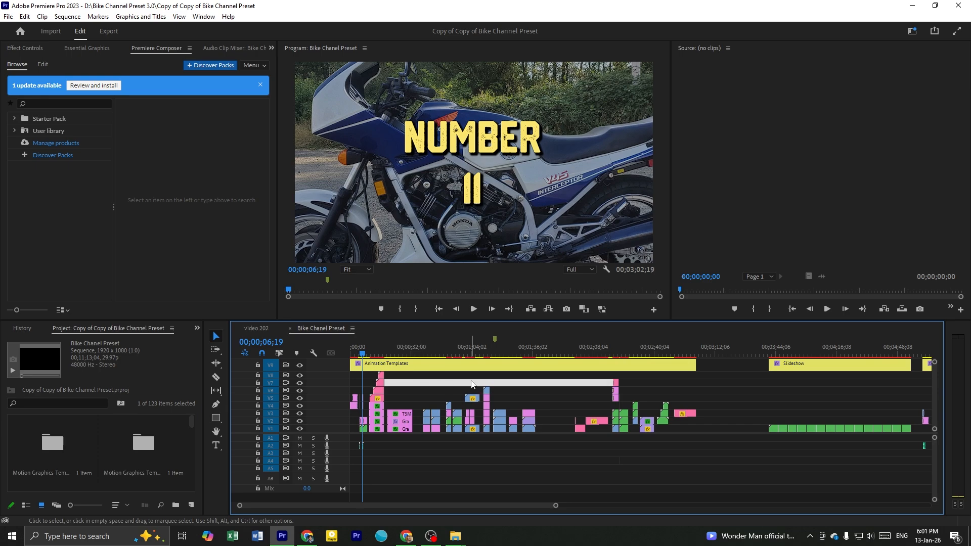
pyautogui.scroll(-2, 471, 381)
pyautogui.click(432, 374)
pyautogui.scroll(-2, 505, 372)
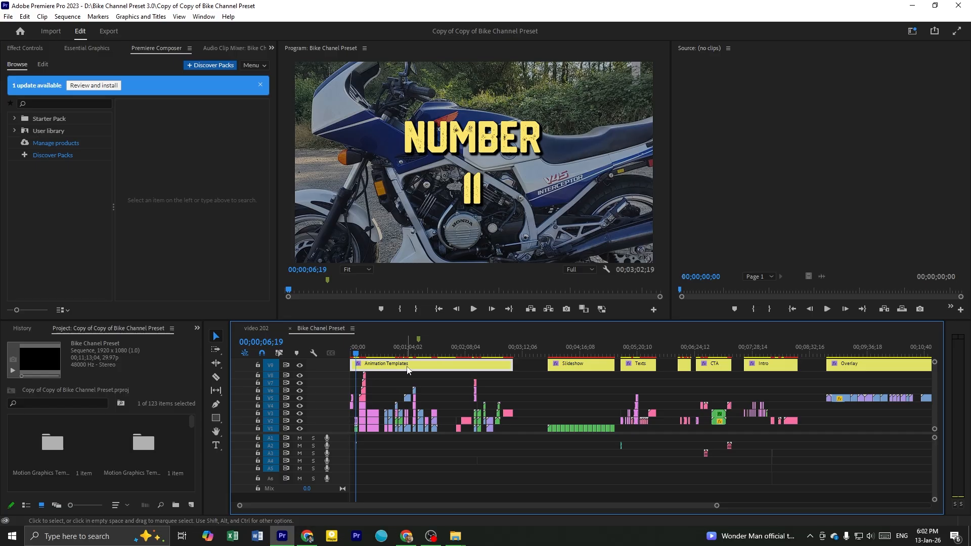
# Scrub further through the Animation Templates section to preview the framed motorcycle photo layouts
pyautogui.click(501, 386)
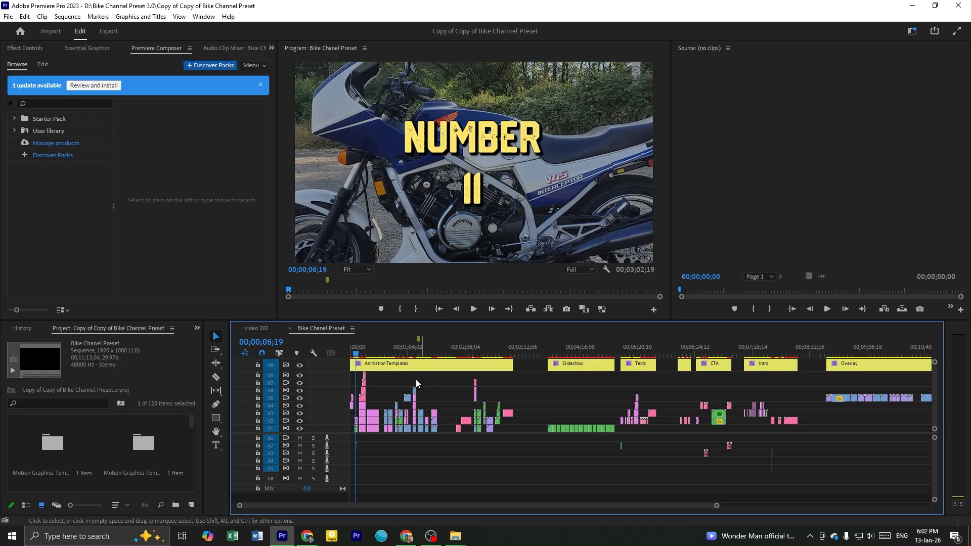
pyautogui.moveTo(381, 351); pyautogui.dragTo(390, 421)
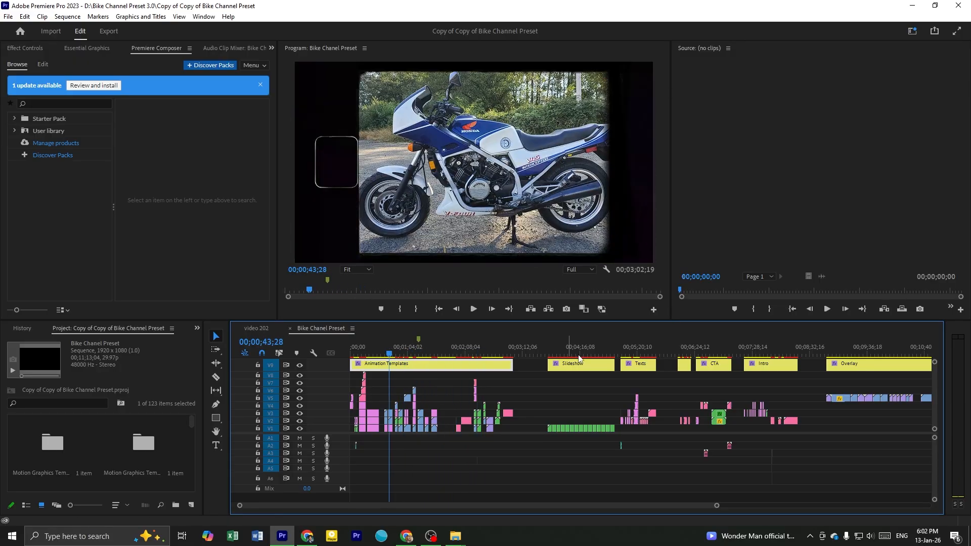
pyautogui.moveTo(474, 354); pyautogui.dragTo(484, 354)
# Scrub through the Slideshow section to preview its photo frame placeholders
pyautogui.click(571, 356)
pyautogui.scroll(-3, 569, 371)
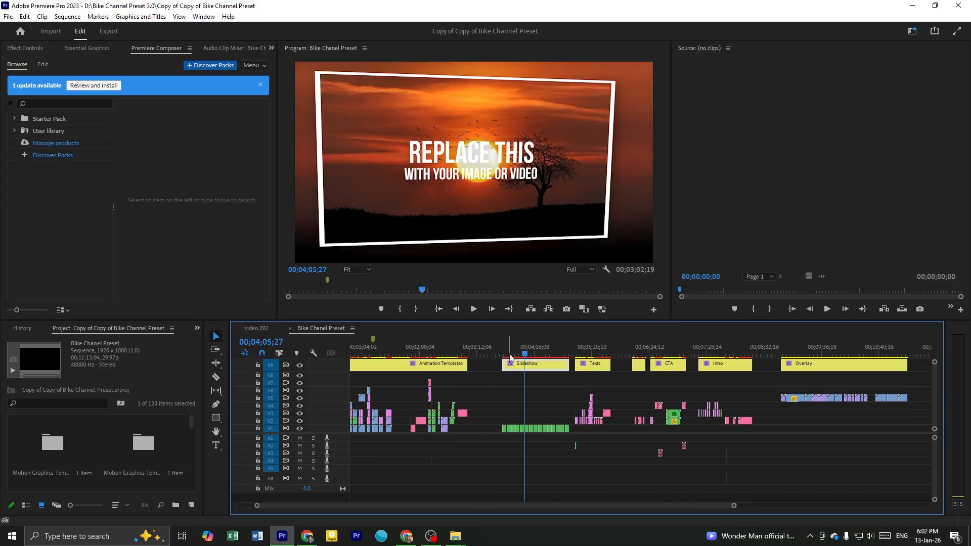
pyautogui.scroll(3, 549, 387)
pyautogui.scroll(-2, 530, 399)
pyautogui.moveTo(448, 354); pyautogui.dragTo(517, 420)
pyautogui.scroll(2, 570, 426)
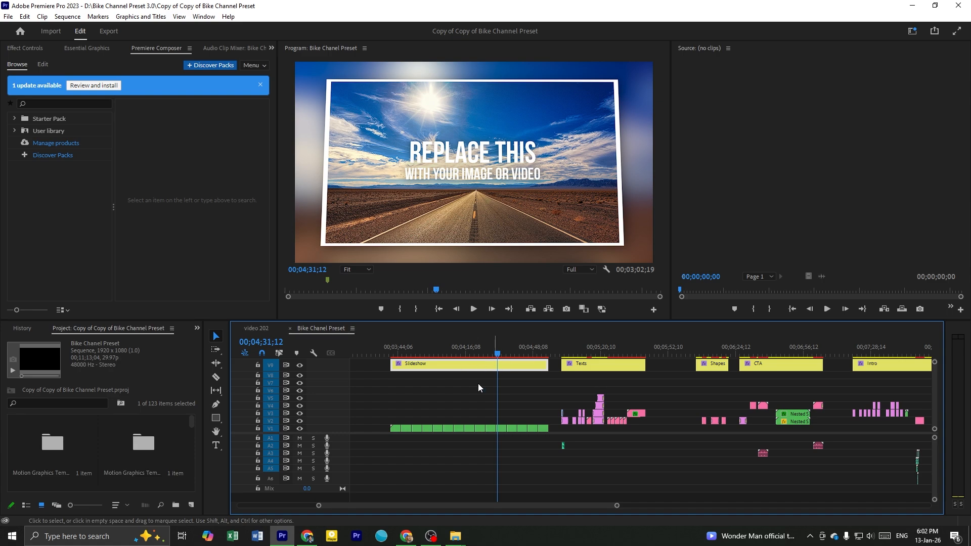
# Return the playhead to the middle of the Slideshow section to review the yellow van placeholder slide
pyautogui.click(592, 356)
pyautogui.click(617, 370)
pyautogui.moveTo(459, 357)
pyautogui.mouseDown()
pyautogui.moveTo(445, 355)
pyautogui.moveTo(471, 355)
pyautogui.mouseUp()
pyautogui.click(438, 369)
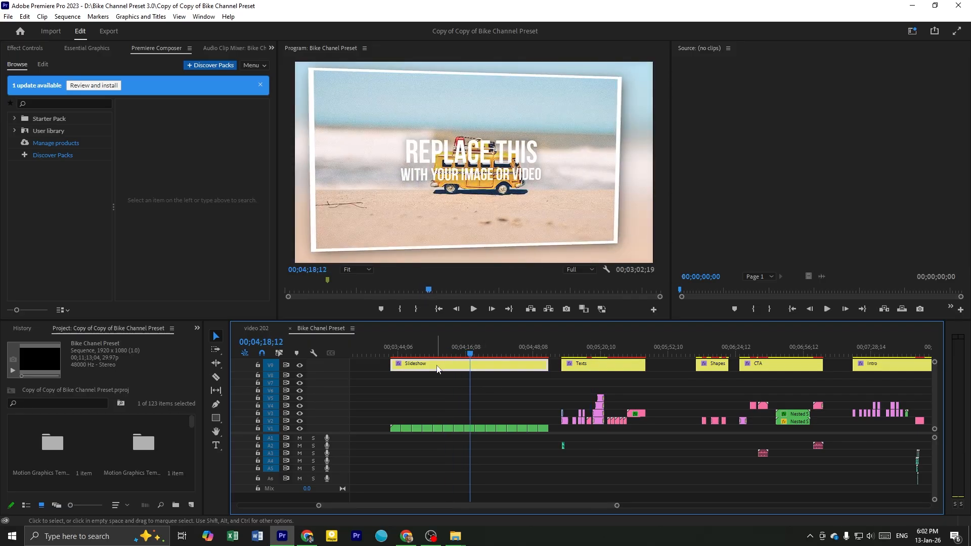
pyautogui.click(431, 398)
pyautogui.scroll(-2, 432, 397)
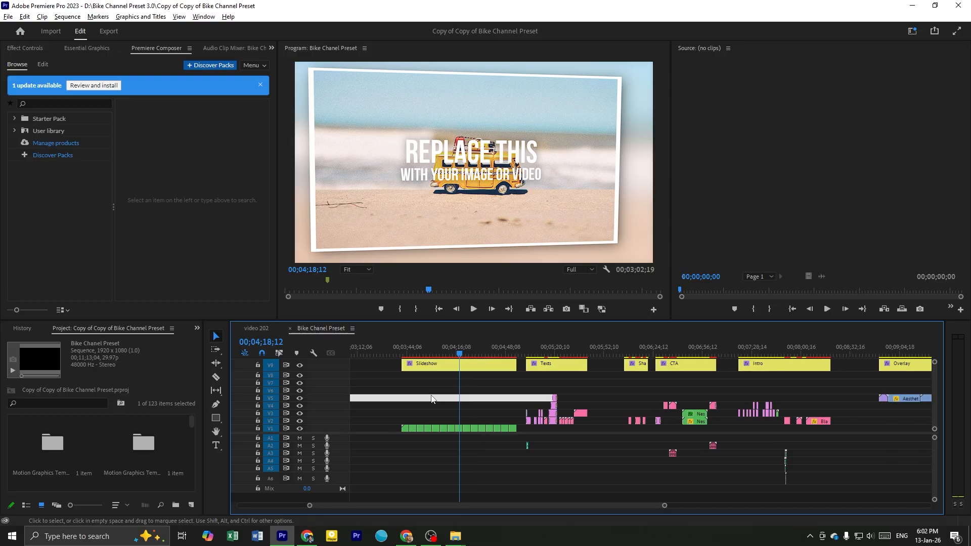
pyautogui.click(439, 368)
pyautogui.scroll(-2, 433, 368)
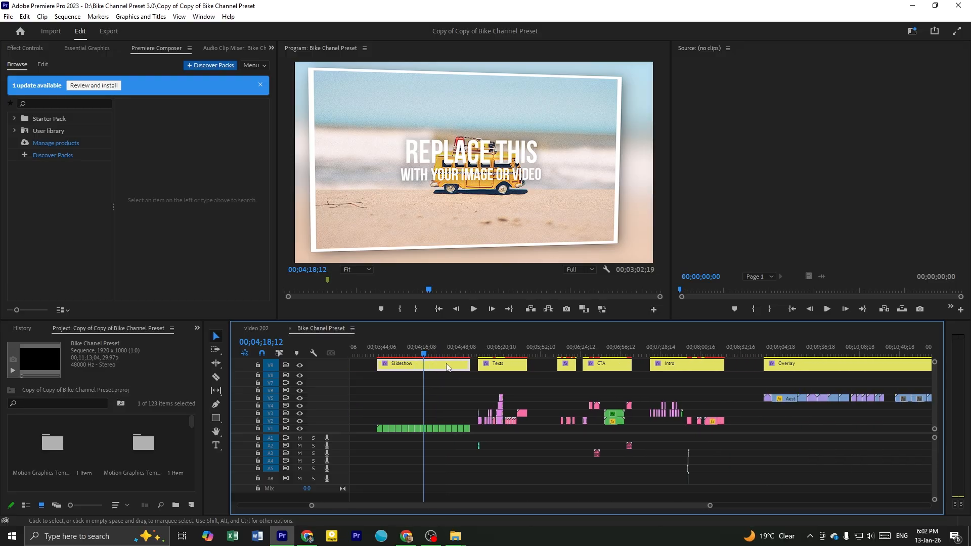
pyautogui.scroll(3, 431, 368)
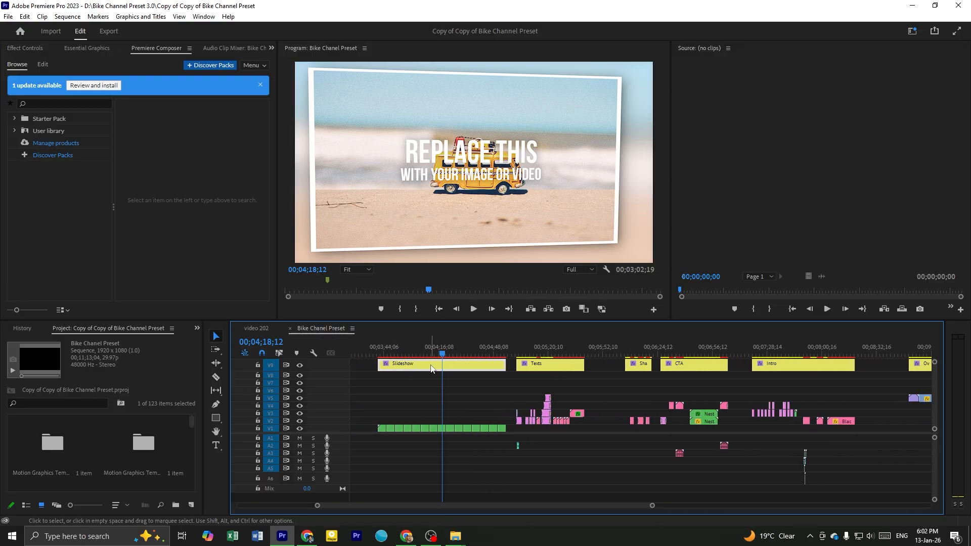
pyautogui.scroll(-1, 432, 368)
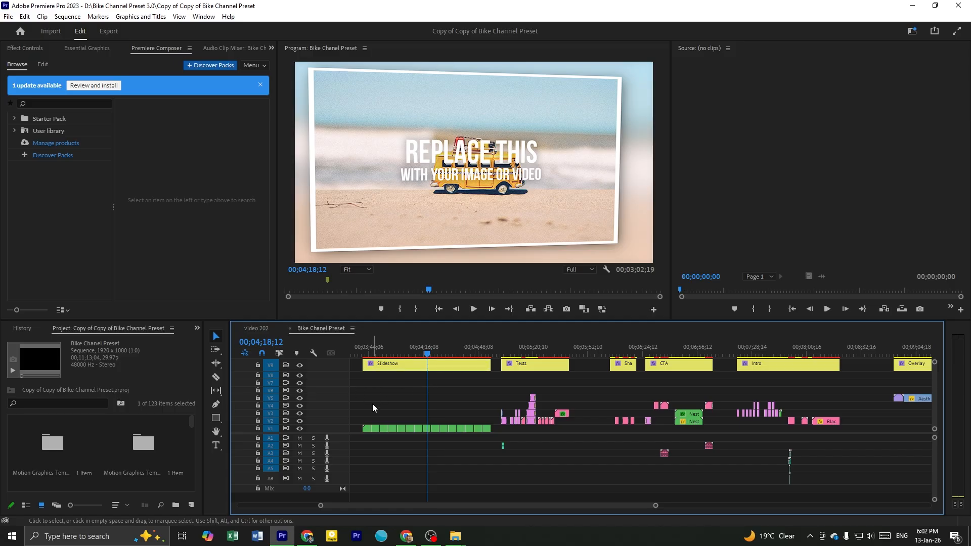
pyautogui.moveTo(404, 410); pyautogui.dragTo(455, 426)
# Scrub through the Texts section to preview its text templates
pyautogui.click(509, 367)
pyautogui.scroll(4, 557, 382)
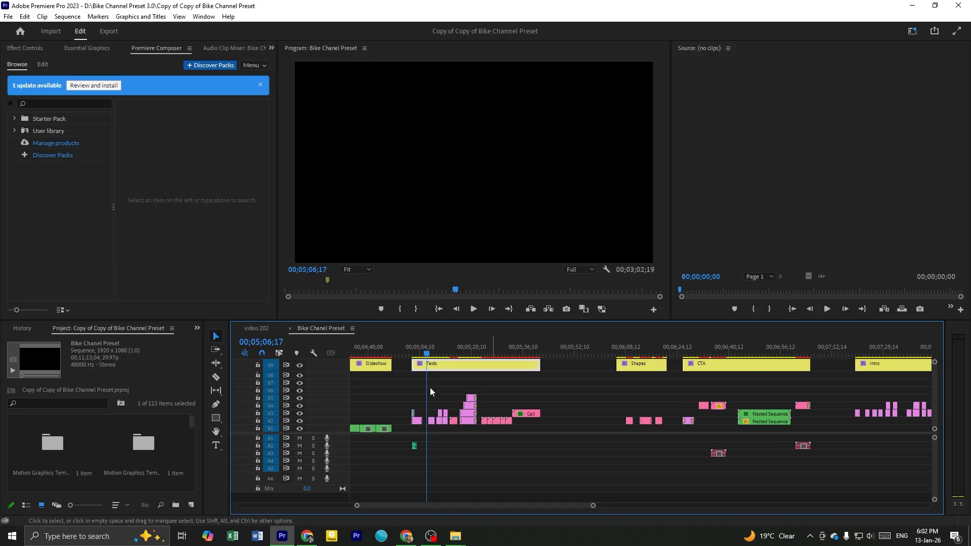
pyautogui.moveTo(408, 352); pyautogui.dragTo(521, 447)
pyautogui.scroll(-3, 515, 435)
# Move on past the Texts section and preview the comment button at the start of the CTA section
pyautogui.moveTo(532, 347); pyautogui.dragTo(554, 380)
pyautogui.scroll(3, 560, 385)
pyautogui.click(537, 393)
pyautogui.click(522, 367)
pyautogui.click(552, 398)
pyautogui.click(535, 363)
pyautogui.scroll(-2, 558, 384)
pyautogui.scroll(-3, 554, 380)
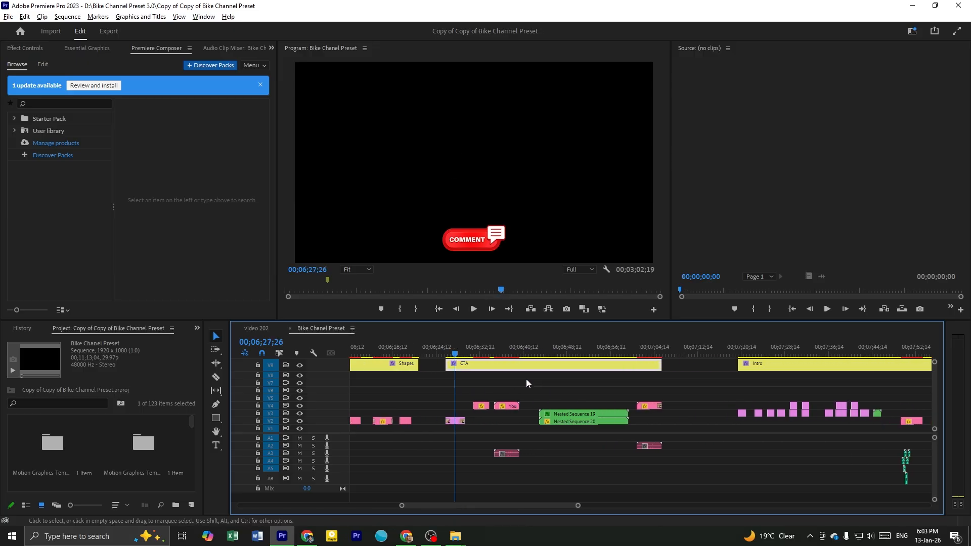
# Scrub through the CTA section to preview the call-to-action elements and the pair of curved arrows
pyautogui.moveTo(455, 355); pyautogui.dragTo(581, 424)
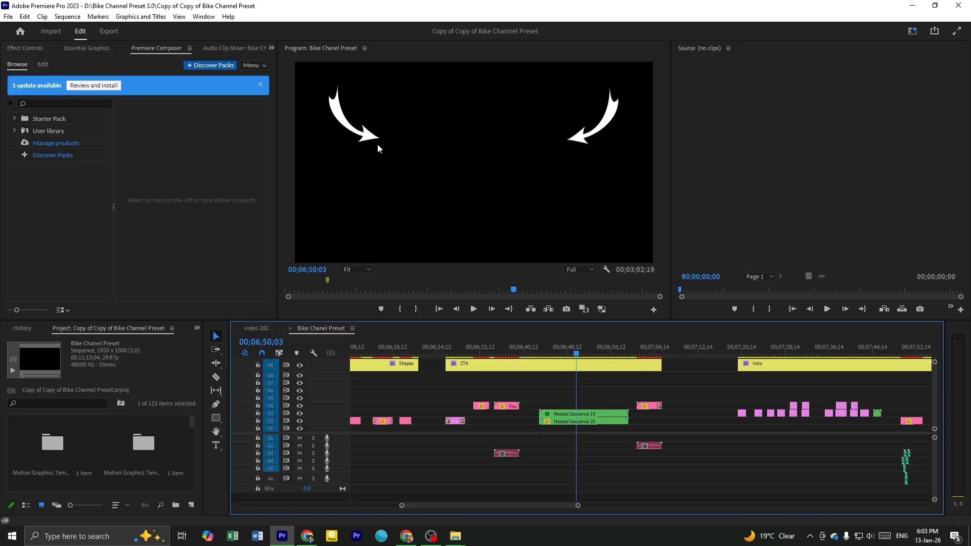
pyautogui.click(559, 364)
pyautogui.moveTo(552, 354); pyautogui.dragTo(574, 345)
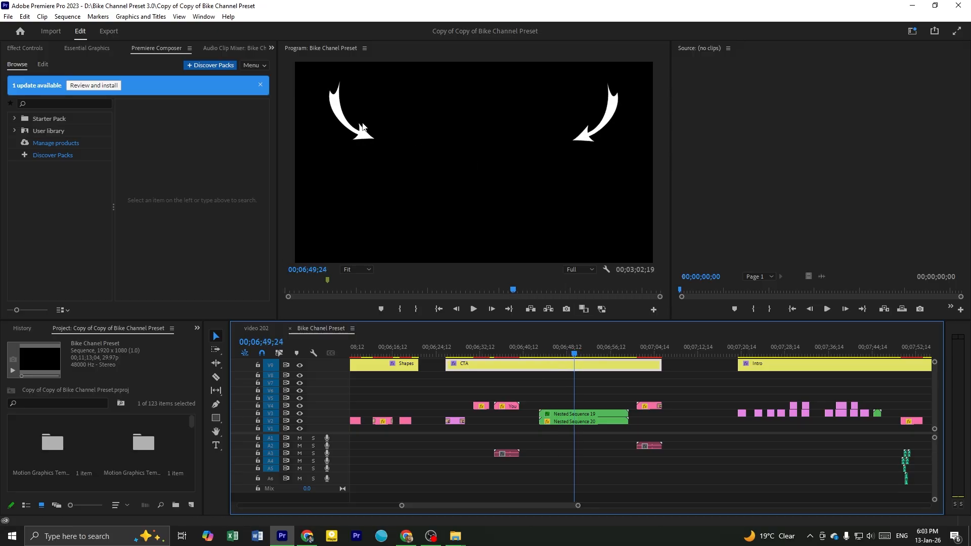
pyautogui.scroll(-2, 590, 381)
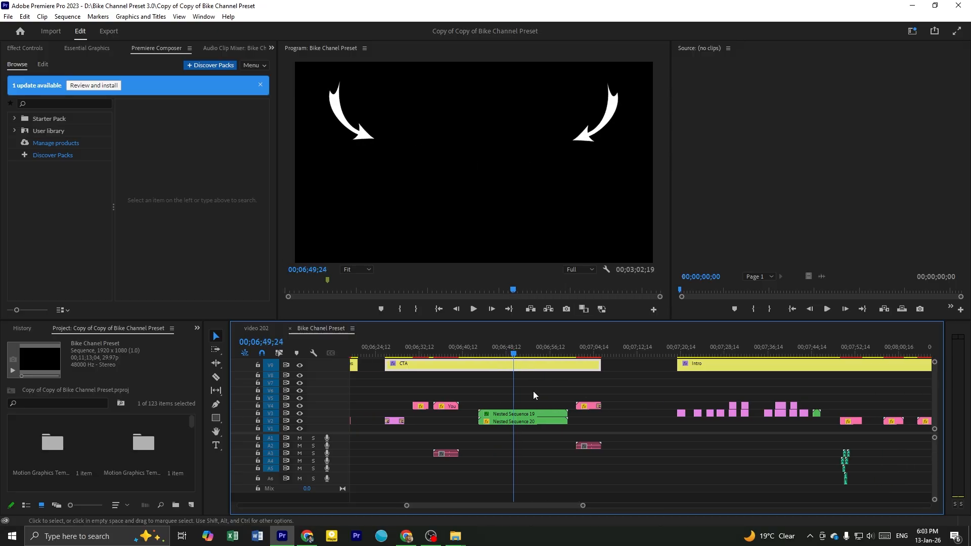
pyautogui.scroll(-4, 522, 370)
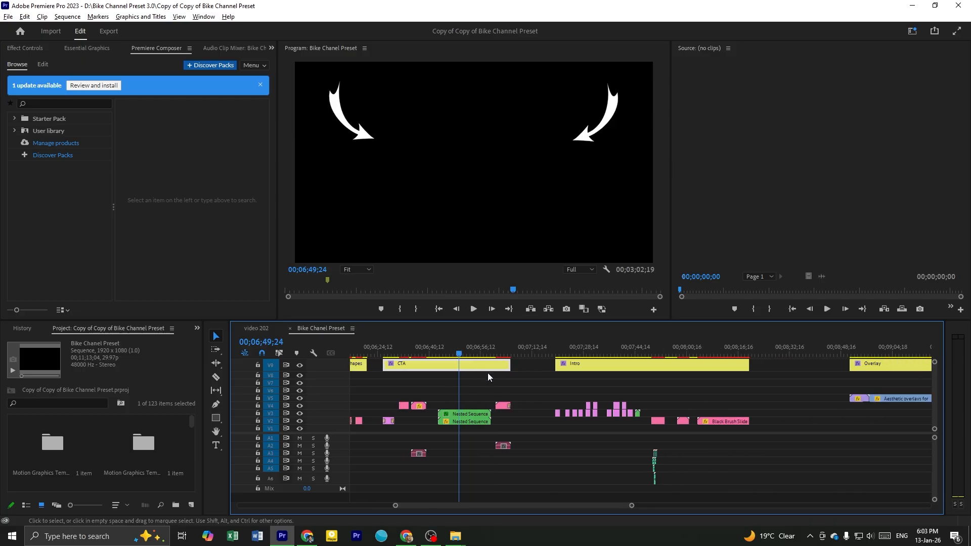
# Scrub through the Intro section to preview its title text and framed motorcycle clip
pyautogui.scroll(-3, 430, 374)
pyautogui.click(524, 366)
pyautogui.press('\\')
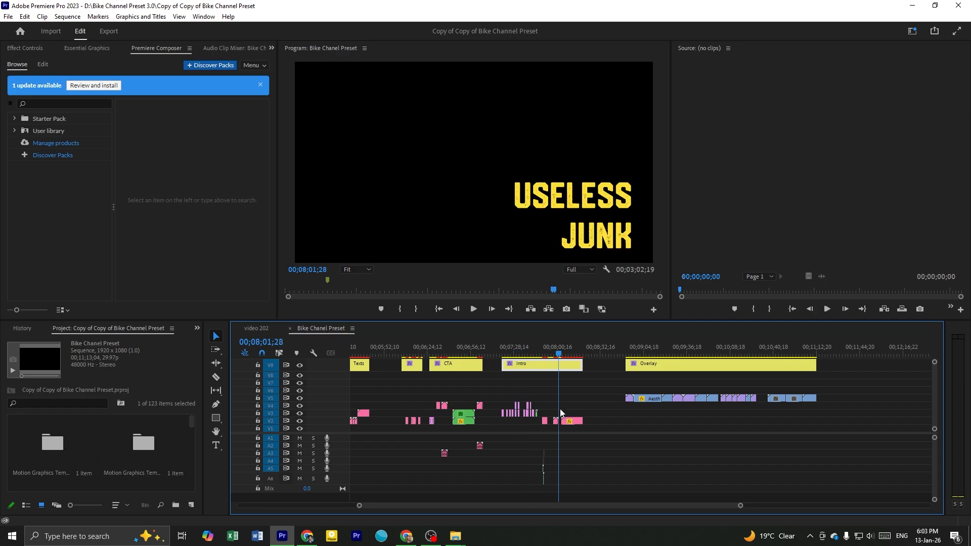
pyautogui.scroll(3, 581, 417)
pyautogui.click(527, 392)
pyautogui.moveTo(465, 355); pyautogui.dragTo(520, 404)
pyautogui.scroll(-4, 542, 390)
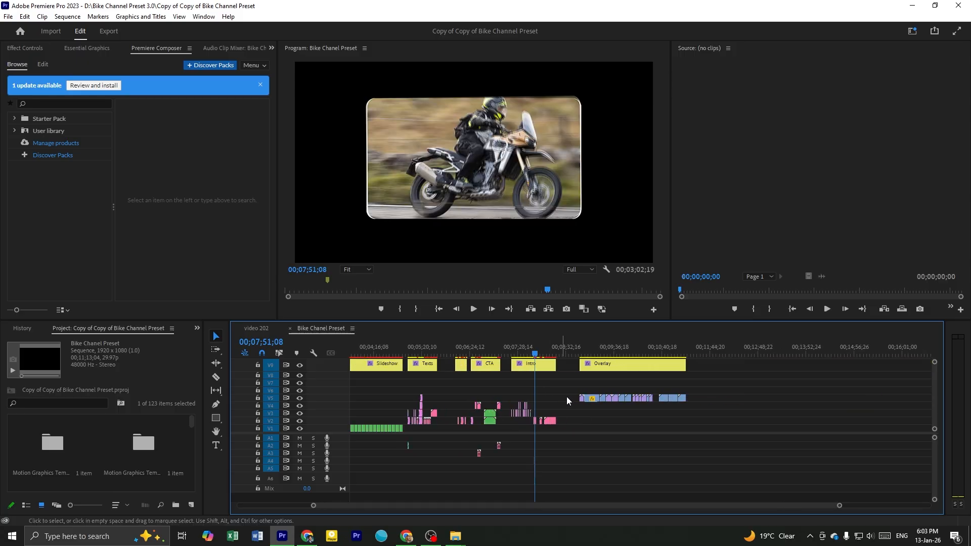
pyautogui.scroll(2, 565, 397)
pyautogui.click(506, 366)
pyautogui.moveTo(516, 354); pyautogui.dragTo(600, 382)
# Preview the film-frame and light-leak effects in the Overlay section
pyautogui.scroll(-3, 621, 381)
pyautogui.scroll(-2, 620, 382)
pyautogui.click(620, 367)
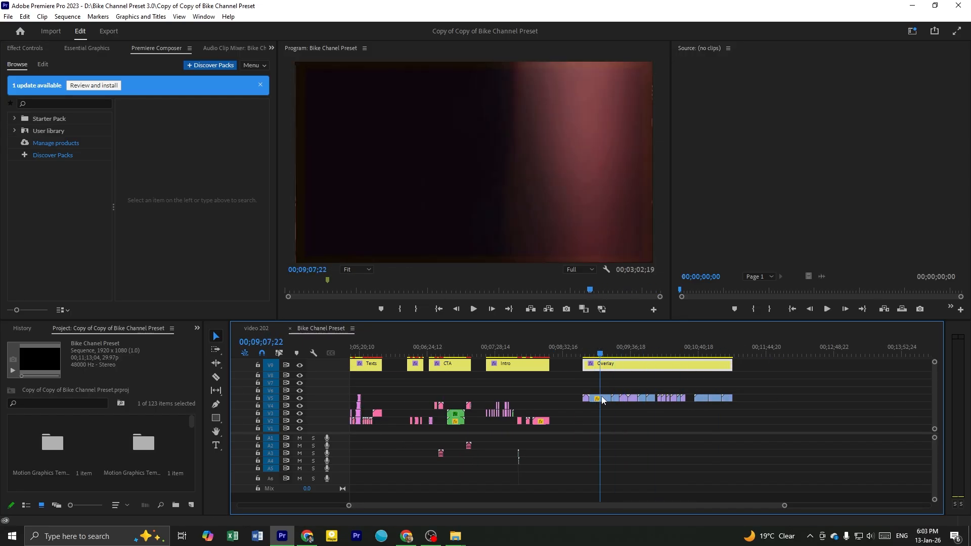
pyautogui.scroll(2, 651, 384)
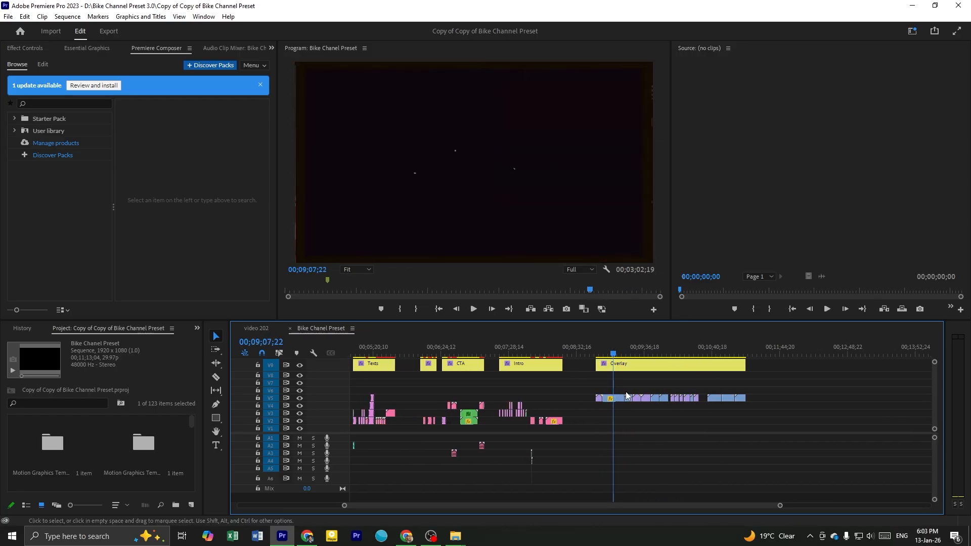
pyautogui.scroll(-4, 694, 409)
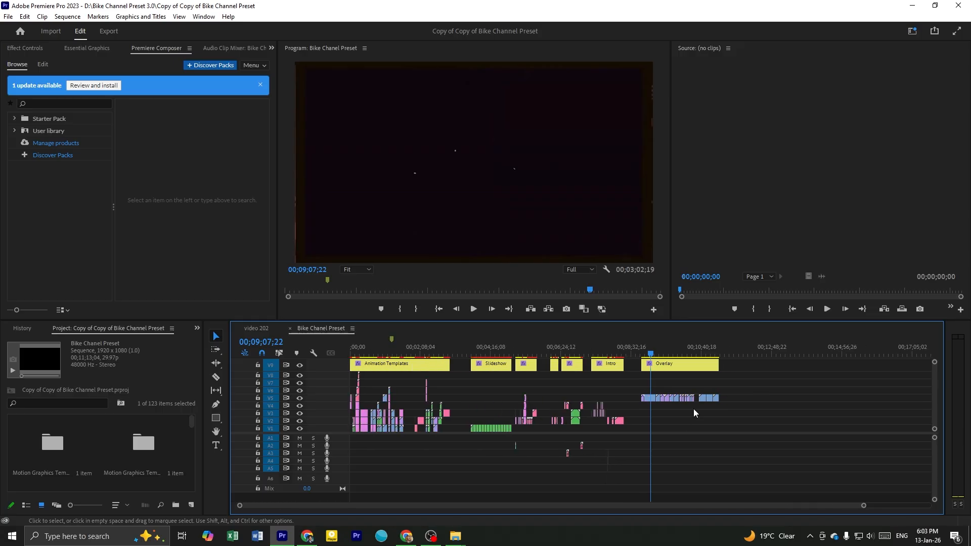
# Return to the start of the sequence and inspect the number title clips in the Animation Templates section
pyautogui.moveTo(377, 342); pyautogui.dragTo(338, 347)
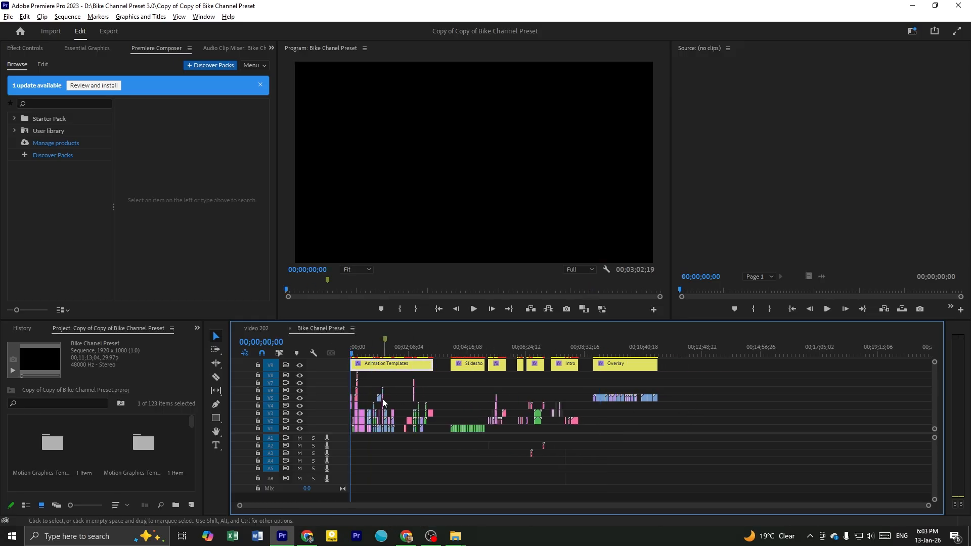
pyautogui.scroll(6, 362, 401)
pyautogui.click(369, 350)
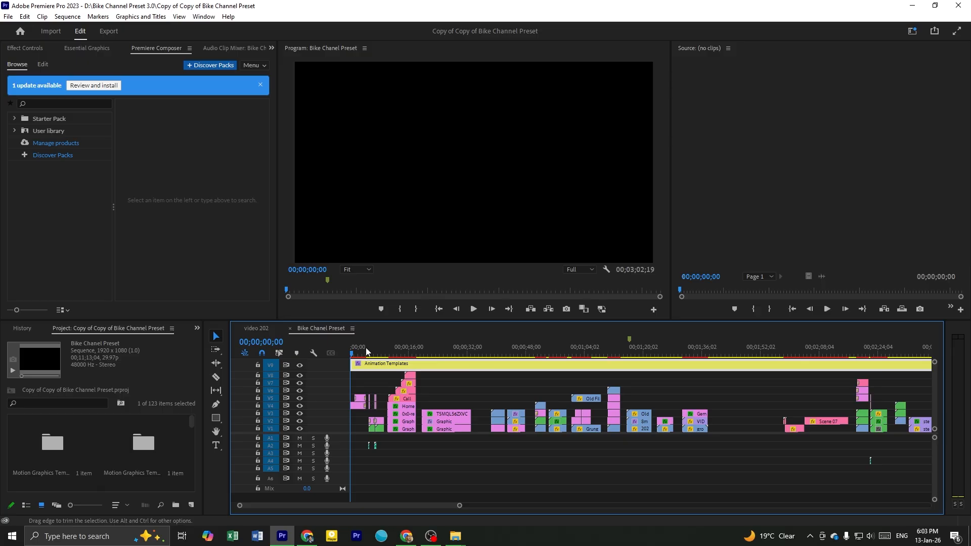
pyautogui.scroll(3, 385, 374)
pyautogui.scroll(2, 431, 411)
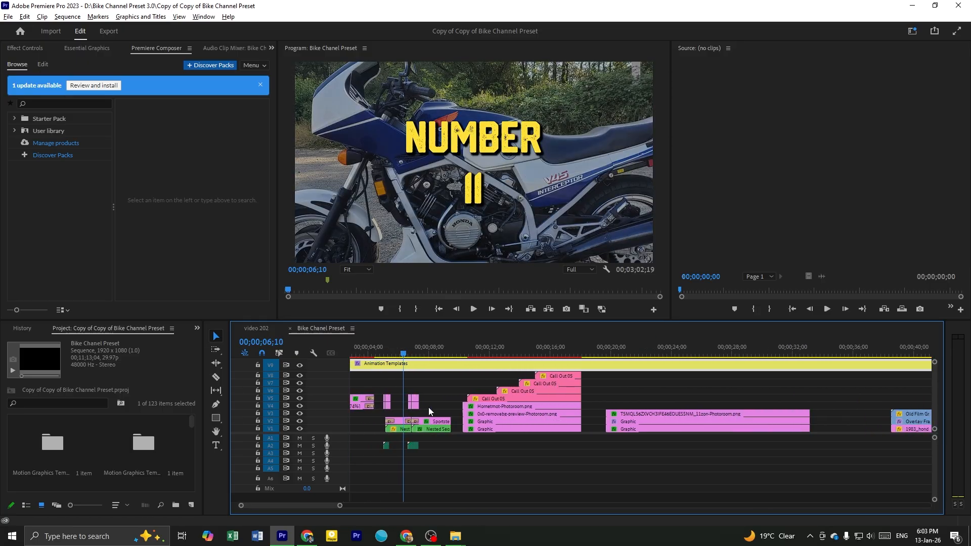
pyautogui.click(420, 384)
pyautogui.scroll(2, 422, 385)
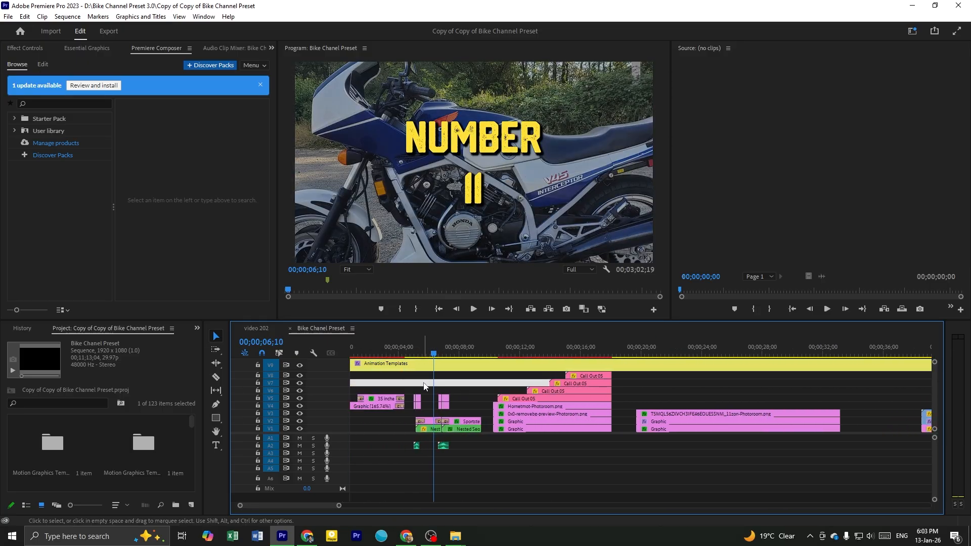
# Preview the Sportster Superlow 1200T title that follows the number title in the Animation Templates section
pyautogui.click(454, 375)
pyautogui.moveTo(416, 344); pyautogui.dragTo(447, 391)
pyautogui.click(466, 393)
pyautogui.scroll(2, 469, 394)
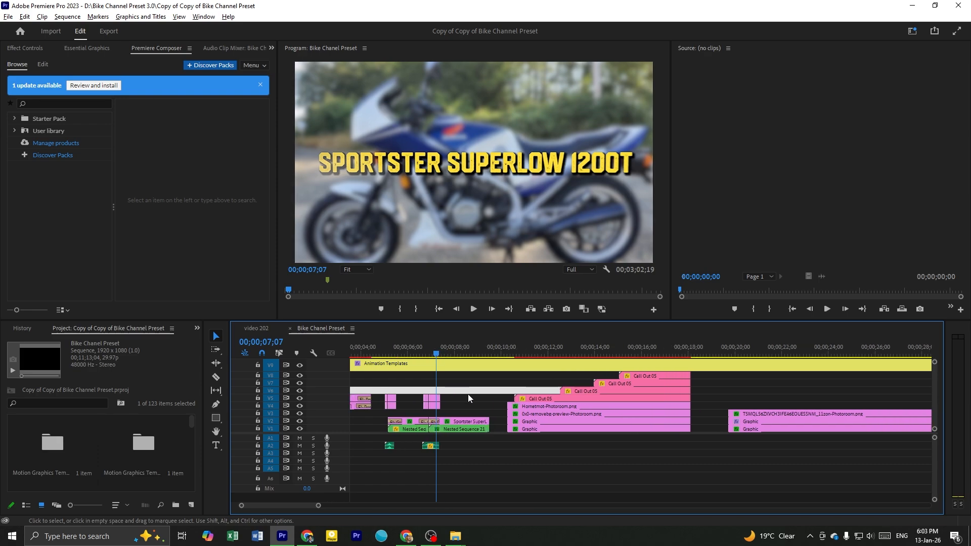
pyautogui.scroll(1, 469, 394)
pyautogui.click(443, 353)
pyautogui.click(470, 393)
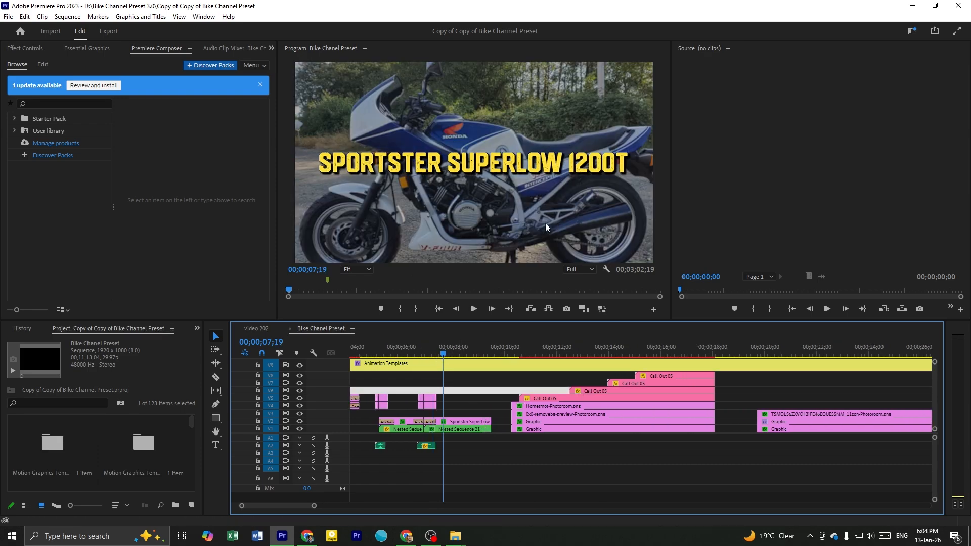
pyautogui.click(466, 406)
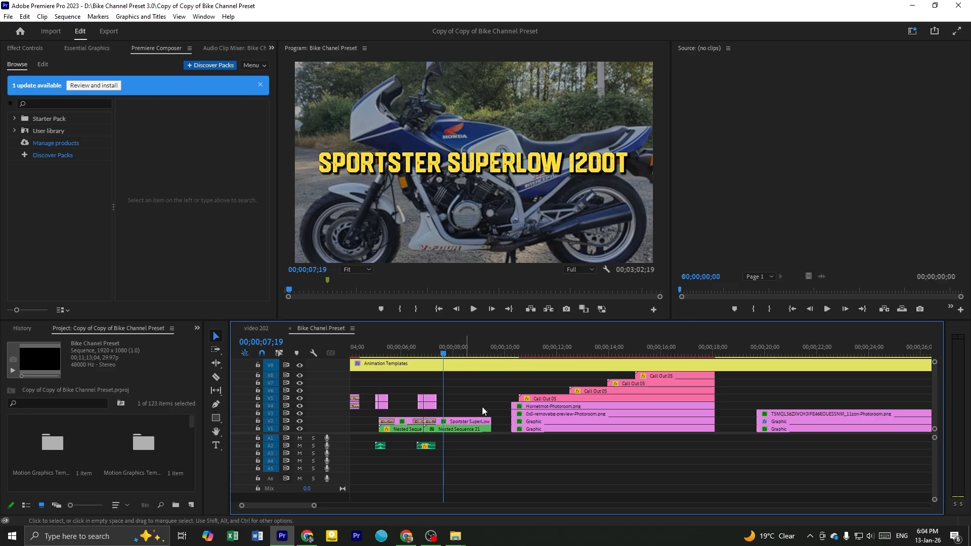
pyautogui.hotkey('alt', 'Tab')
pyautogui.moveTo(621, 59); pyautogui.dragTo(970, 197)
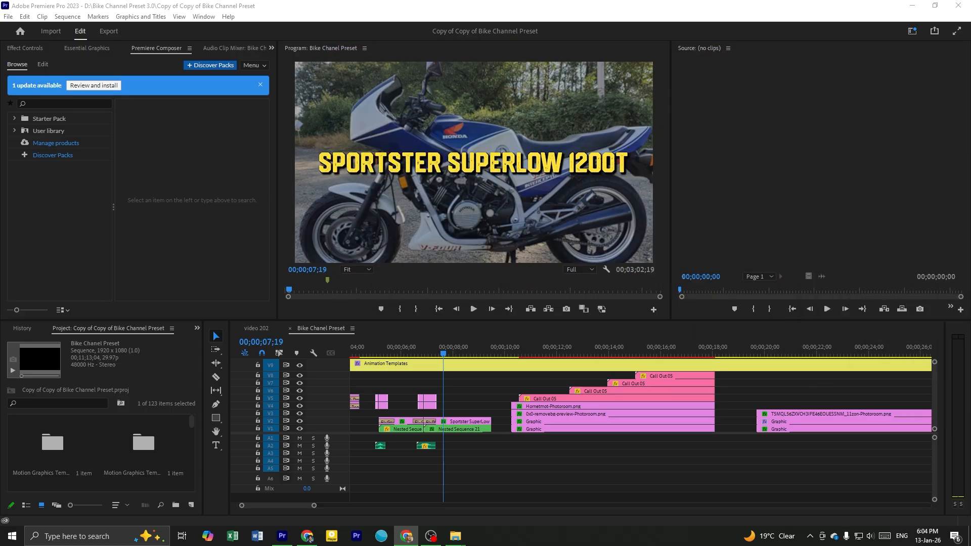
pyautogui.click(455, 398)
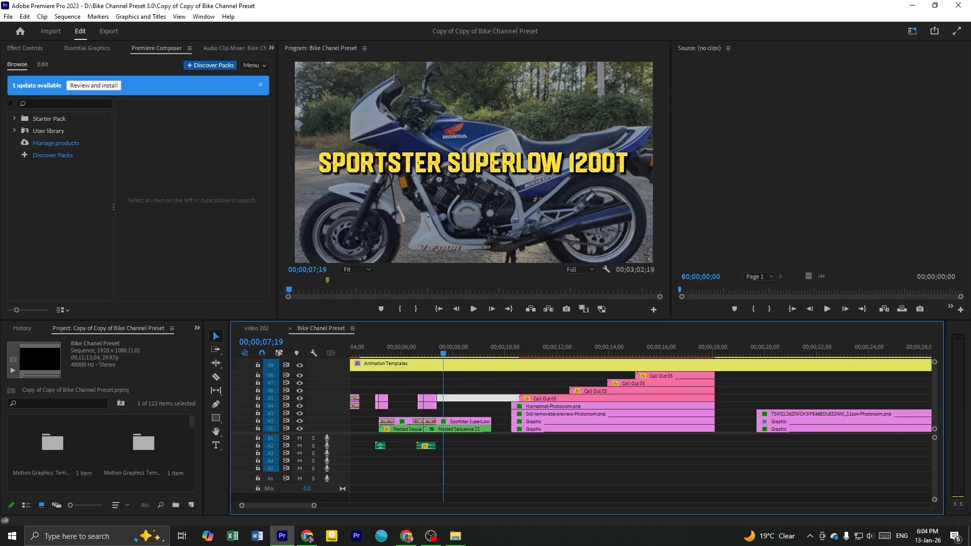
pyautogui.hotkey('alt', 'Tab')
pyautogui.click(484, 395)
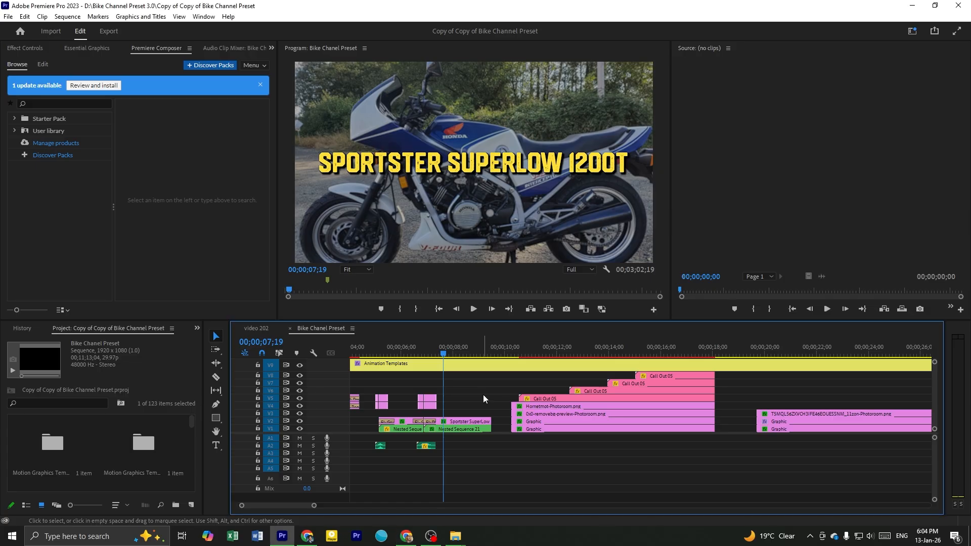
# Switch to the video 202 sequence and move the playhead to the number 11 title at 00;00;31;27
pyautogui.press('-')
pyautogui.press('-')
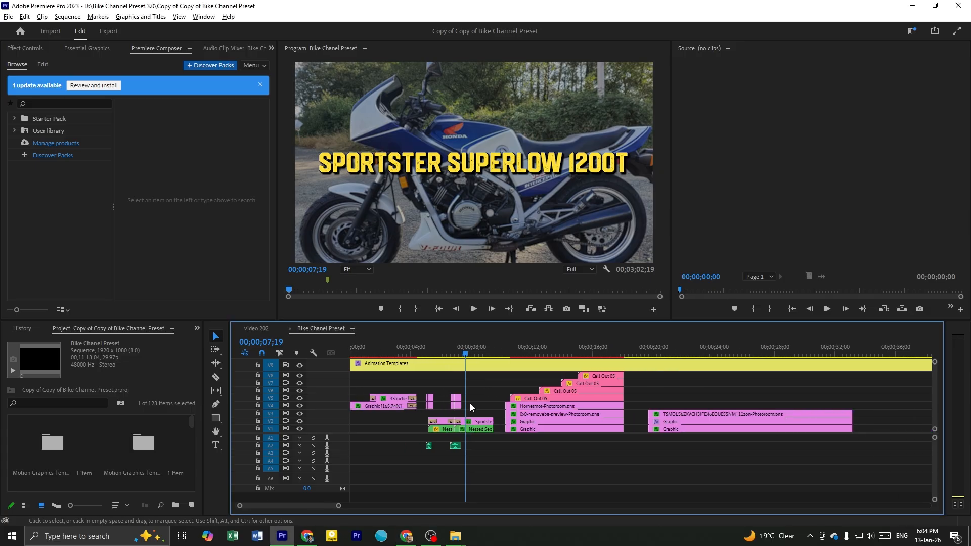
pyautogui.click(429, 382)
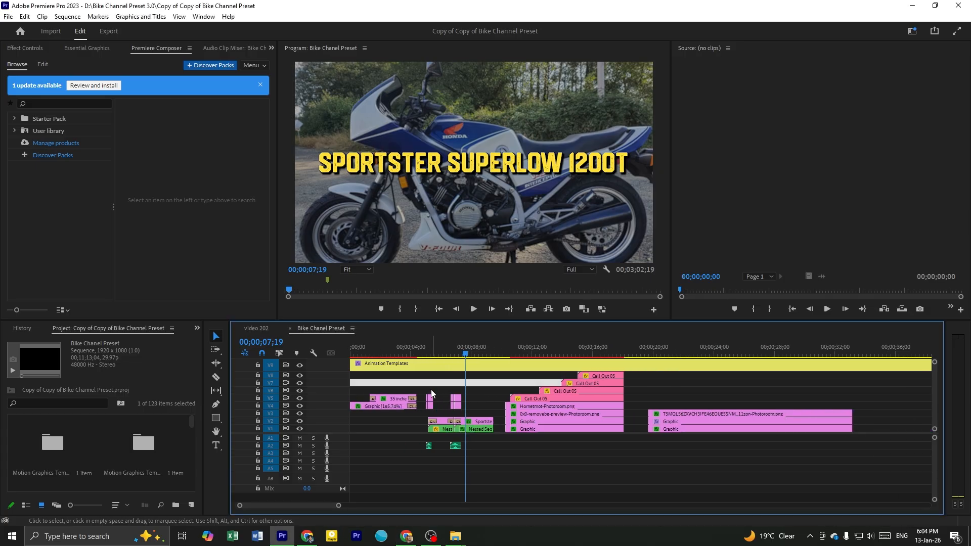
pyautogui.click(253, 330)
pyautogui.press('=')
pyautogui.press('=')
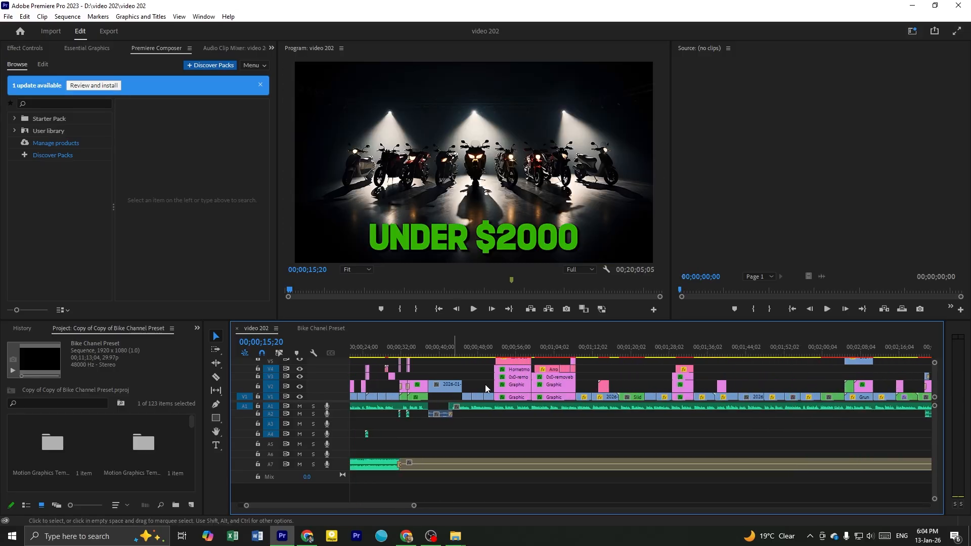
pyautogui.scroll(3, 395, 369)
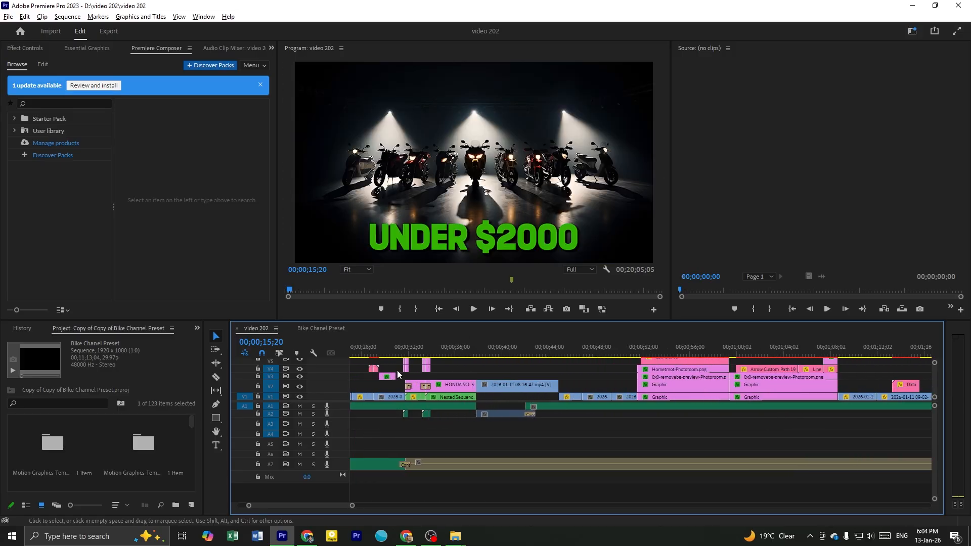
pyautogui.scroll(2, 434, 375)
pyautogui.click(394, 352)
pyautogui.scroll(2, 411, 388)
pyautogui.click(404, 374)
pyautogui.press('`')
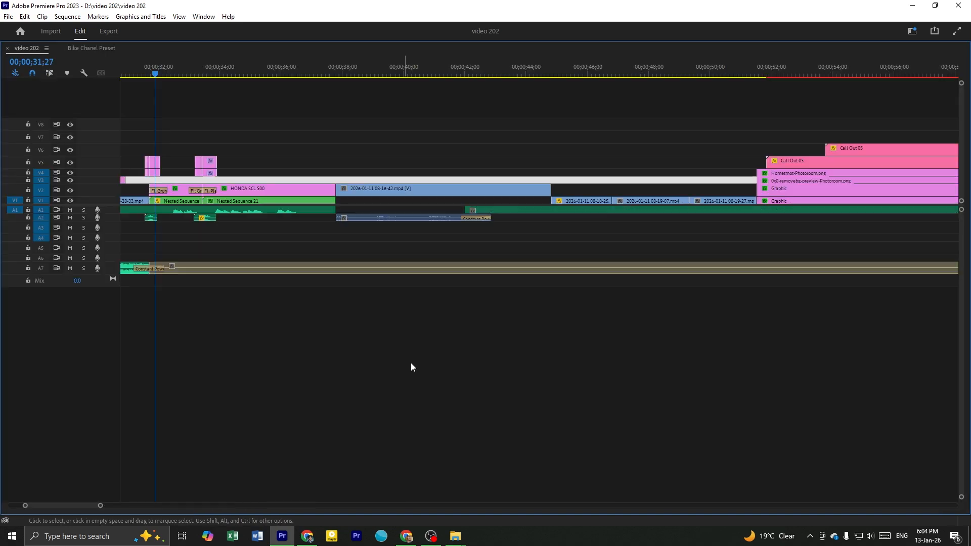
# Lower the divider between the video and audio tracks, and move the playhead to the Honda SCL 500 title
pyautogui.moveTo(103, 205); pyautogui.dragTo(101, 247)
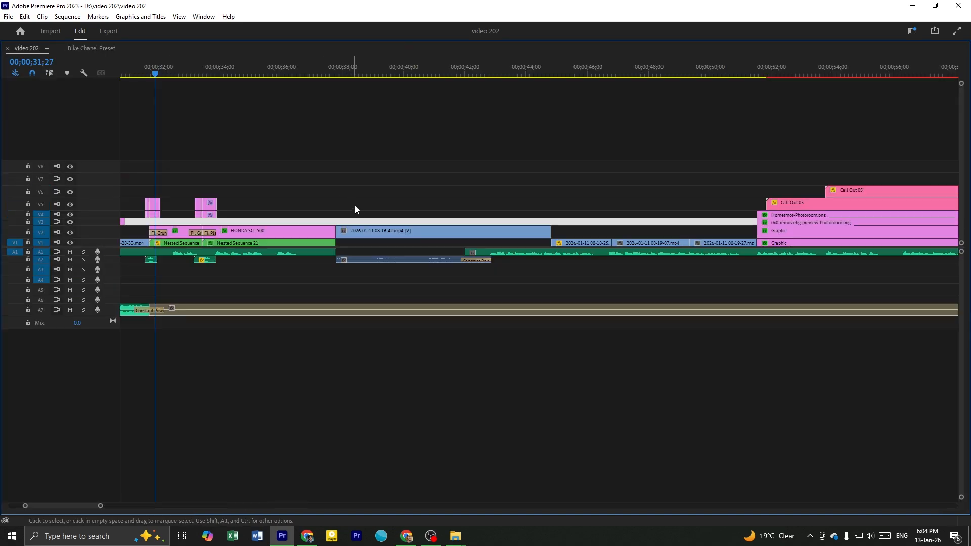
pyautogui.click(361, 203)
pyautogui.press('`')
pyautogui.scroll(1, 406, 407)
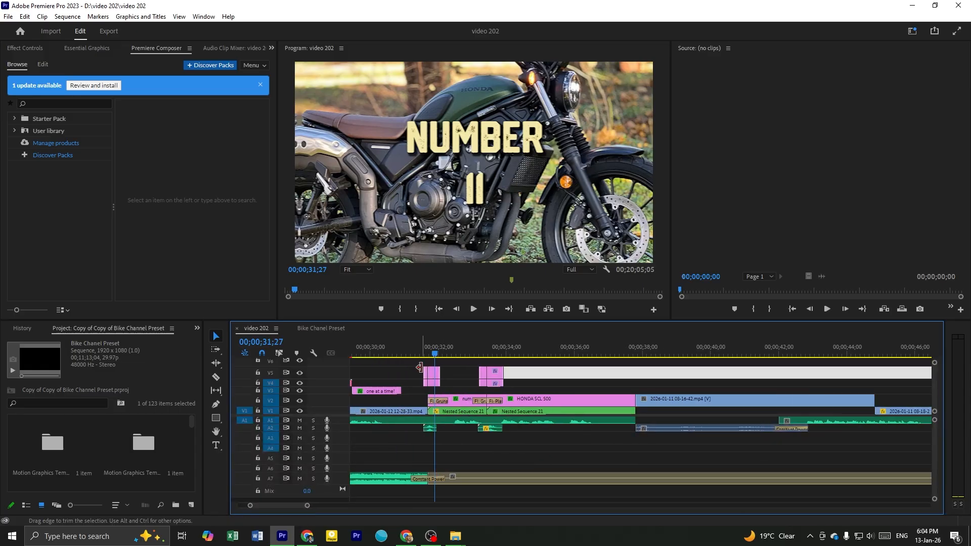
pyautogui.click(523, 349)
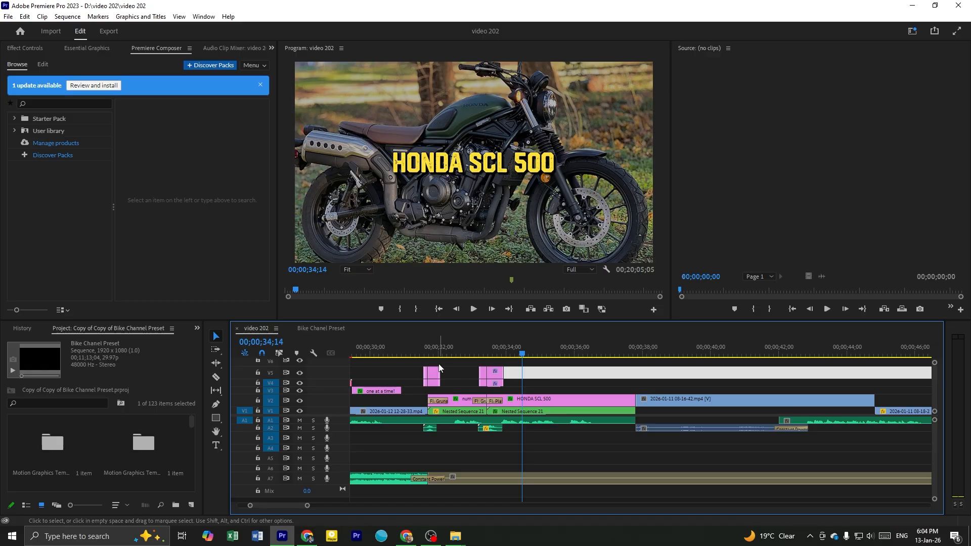
# Delete the number 11 and Honda SCL 500 title clips together with their overlays, nested sequences and sound effects
pyautogui.moveTo(422, 358); pyautogui.dragTo(525, 406)
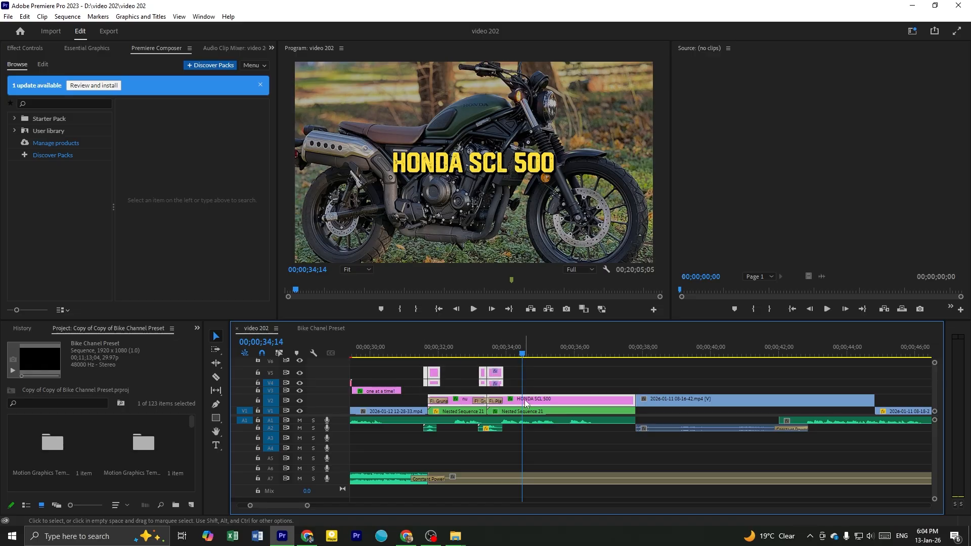
pyautogui.press('Delete')
pyautogui.click(462, 412)
pyautogui.press('Delete')
pyautogui.click(508, 413)
pyautogui.press('Delete')
pyautogui.click(486, 429)
pyautogui.press('Delete')
pyautogui.press('Up')
pyautogui.click(453, 382)
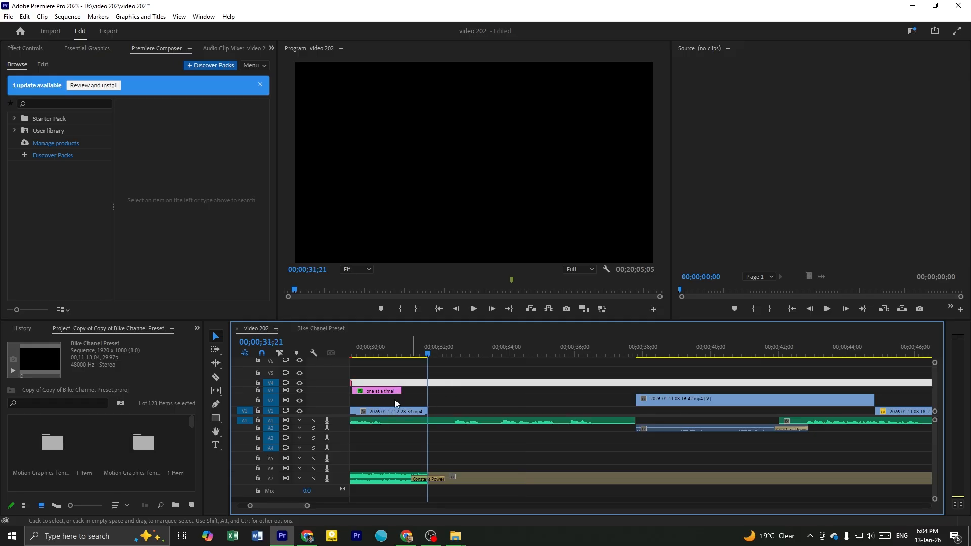
# Play the voice-over through the emptied title gap and park the playhead at 00;00;32;29
pyautogui.scroll(1, 331, 423)
pyautogui.press('space')
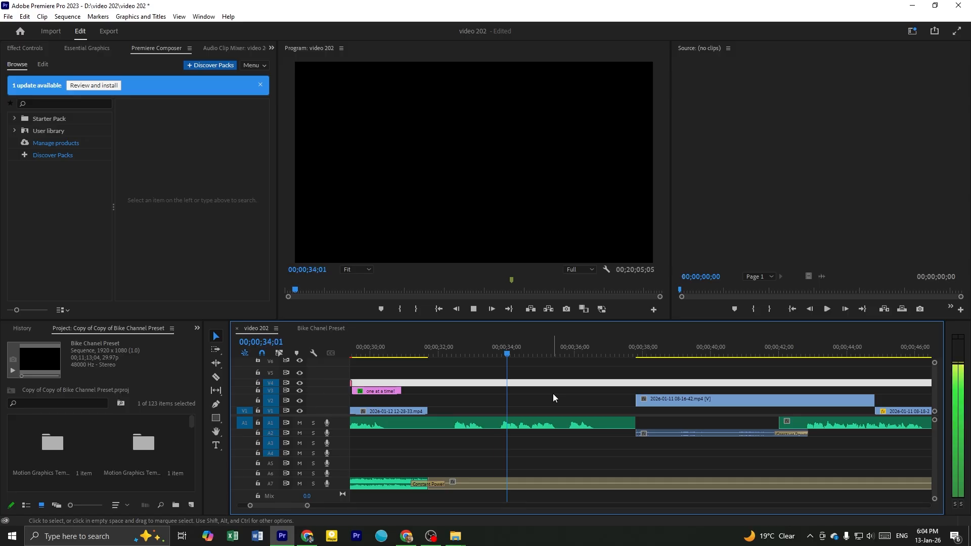
pyautogui.click(577, 387)
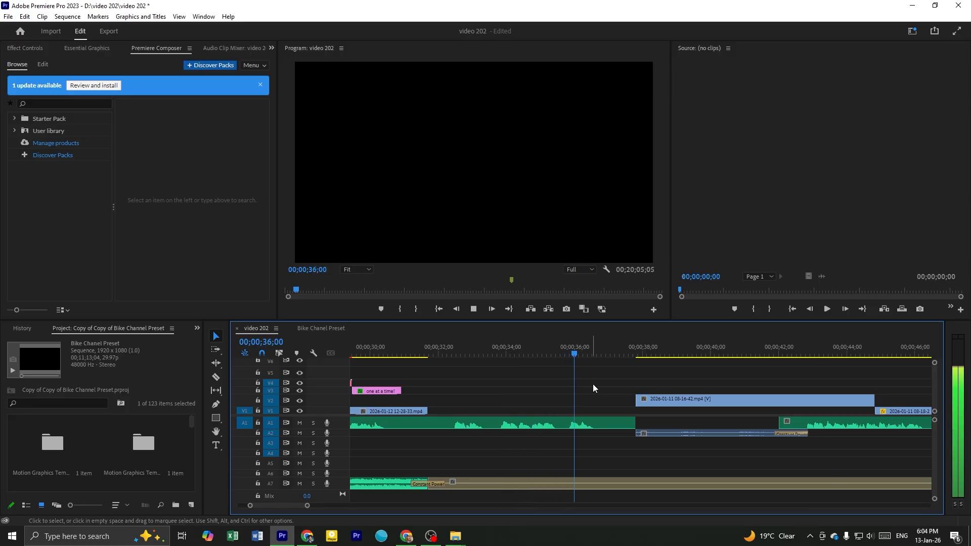
pyautogui.press('space')
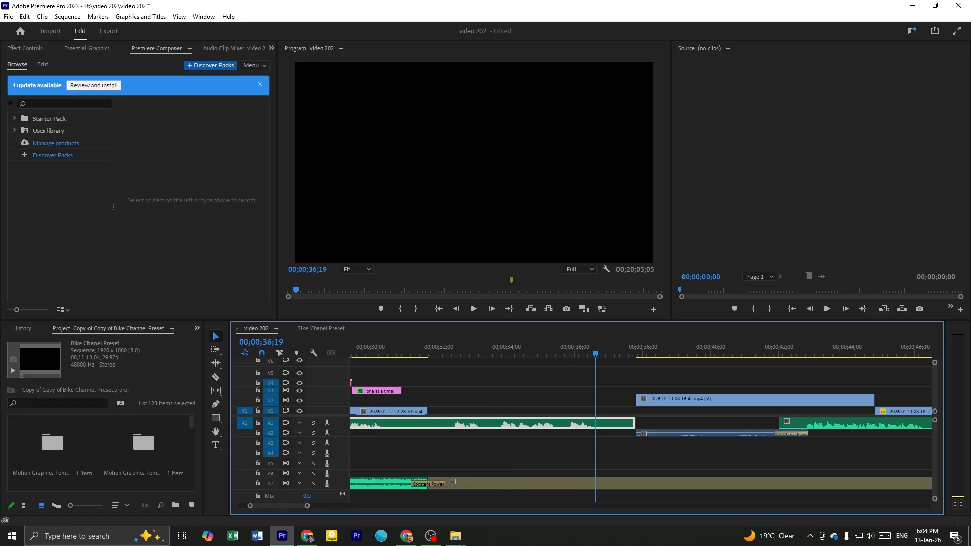
pyautogui.moveTo(464, 353); pyautogui.dragTo(471, 353)
# Switch to Chrome and search Google Images for "honda scl 500" in a new tab
pyautogui.hotkey('alt', 'Tab')
pyautogui.hotkey('alt', 'Tab')
pyautogui.hotkey('alt', 'Tab')
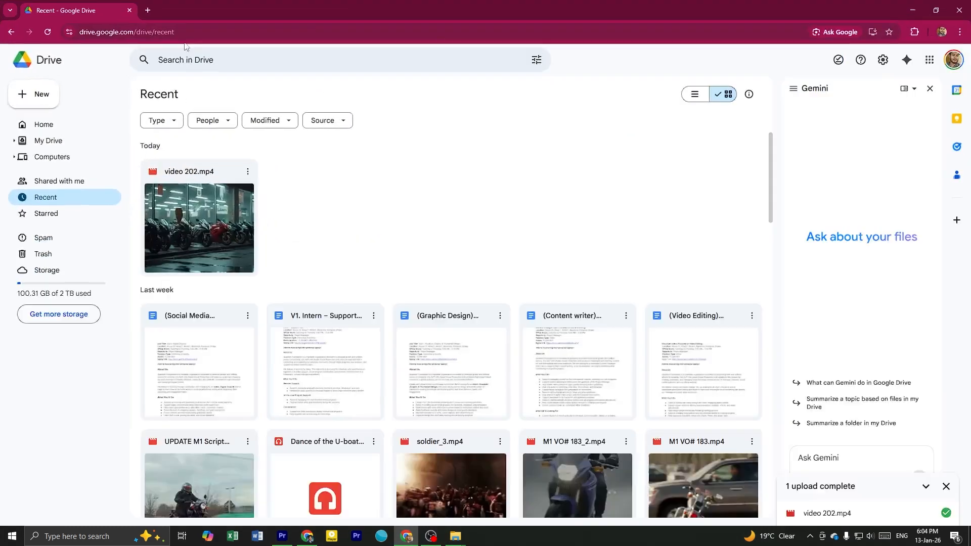
pyautogui.click(147, 10)
pyautogui.click(185, 36)
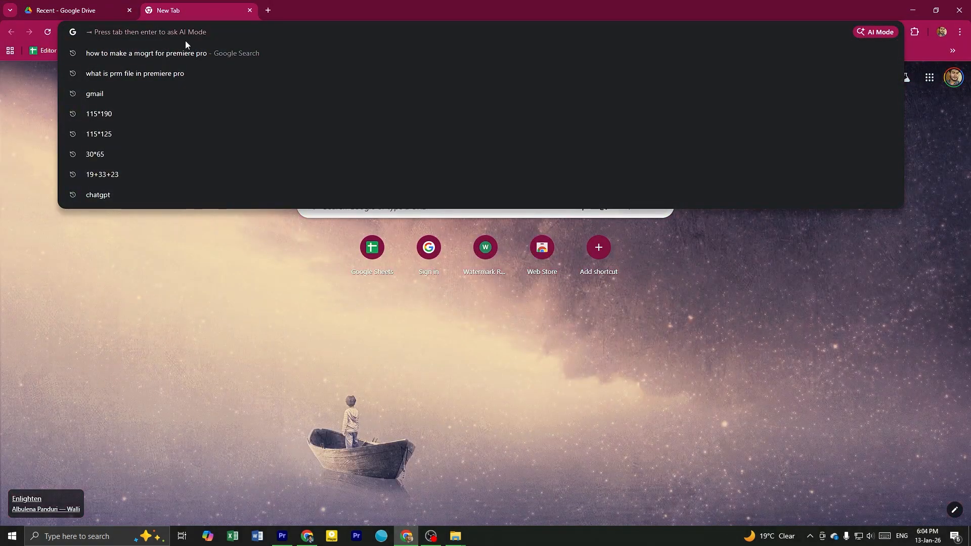
pyautogui.write('honda sc')
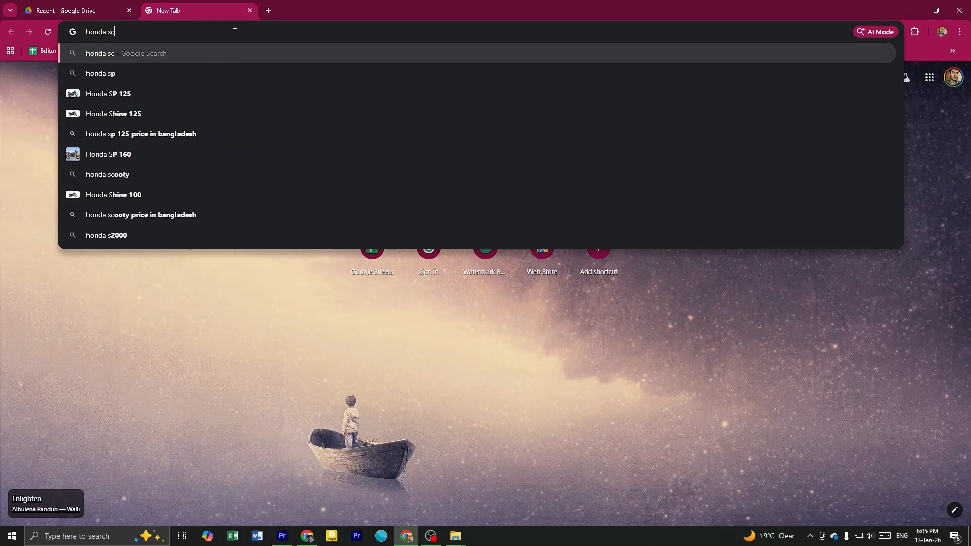
pyautogui.write('l 500')
pyautogui.press('Return')
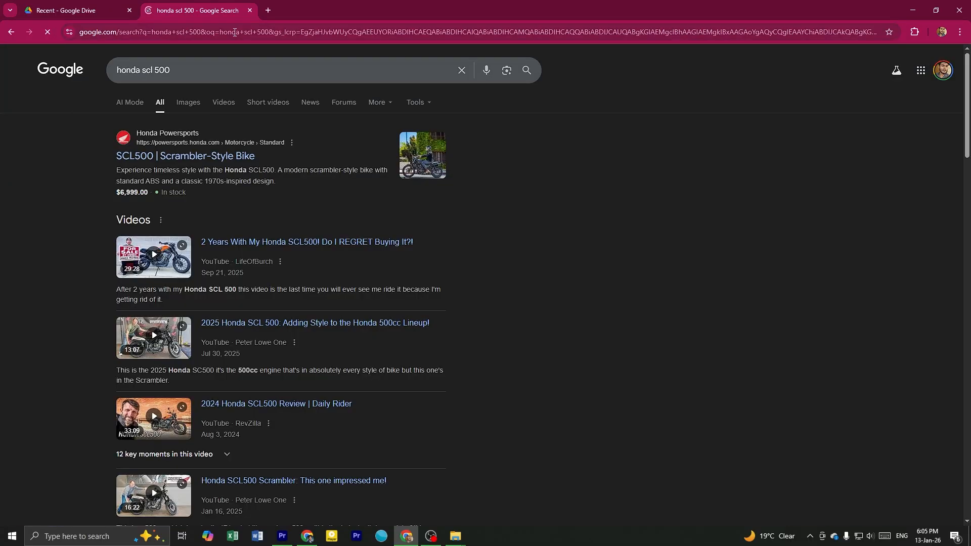
pyautogui.click(191, 103)
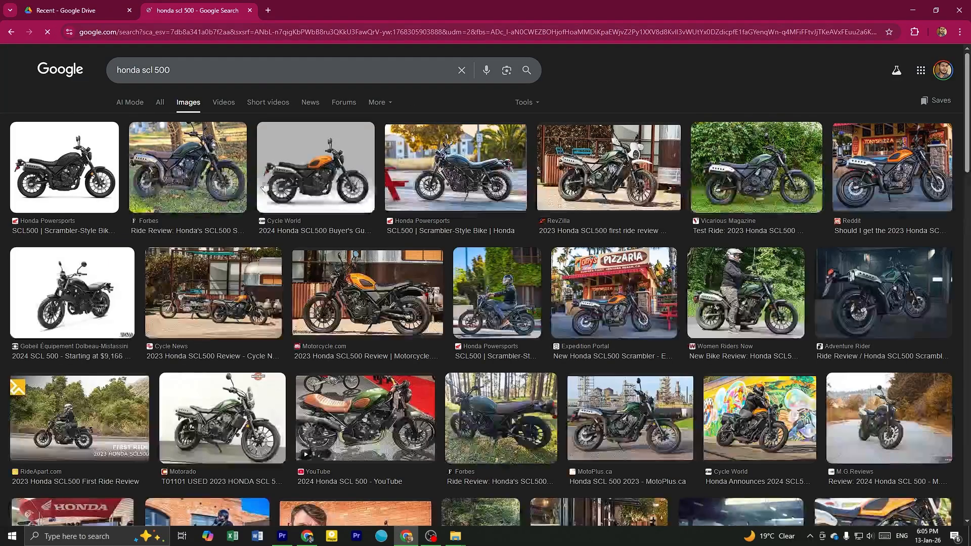
# Save the Honda Powersports SCL500 side-view photo to drive D: as 2025-scl500-gallery-07-1866x1080
pyautogui.click(157, 173)
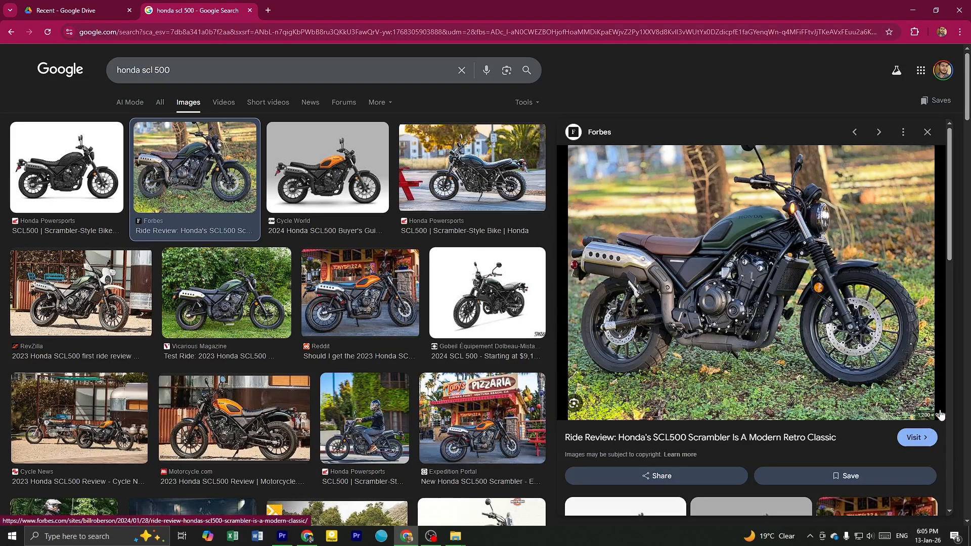
pyautogui.click(535, 186)
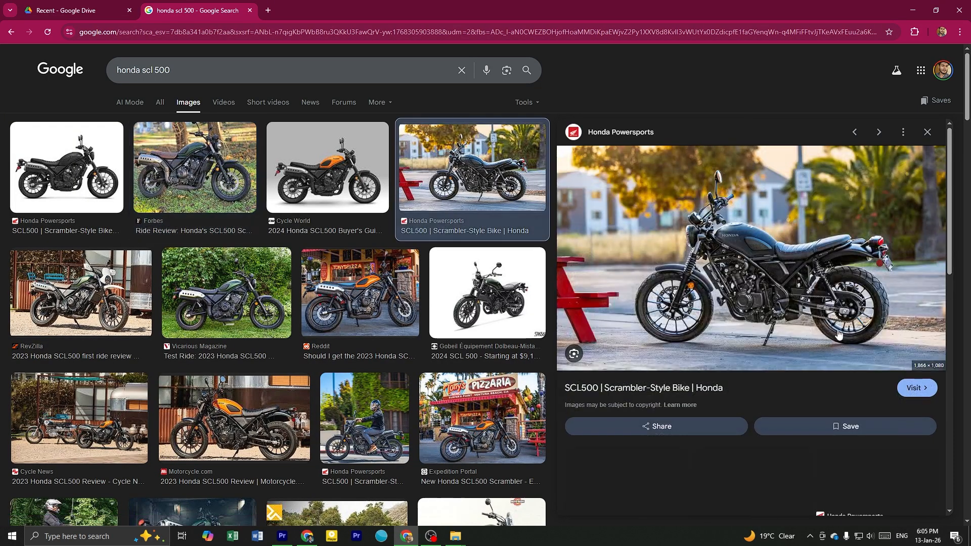
pyautogui.rightClick(764, 233)
pyautogui.click(759, 94)
pyautogui.rightClick(757, 227)
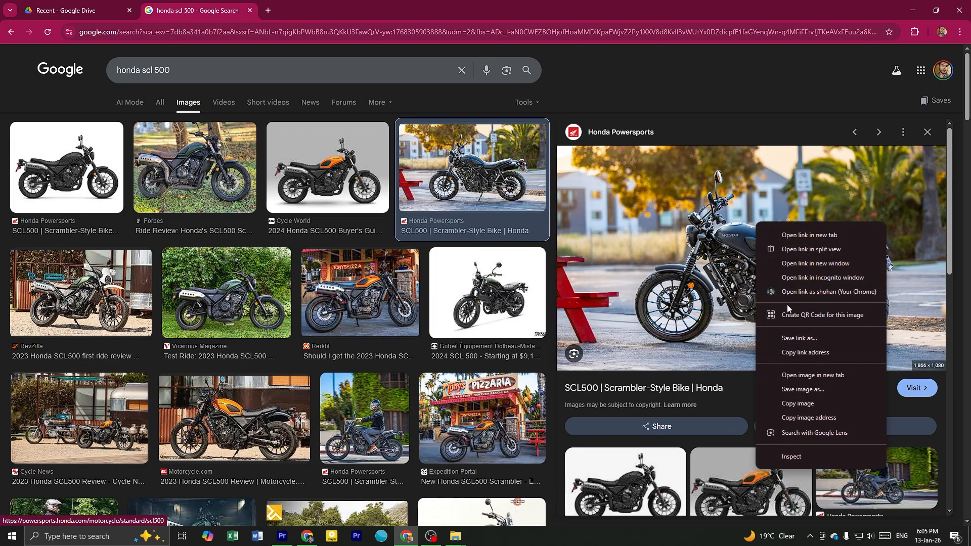
pyautogui.click(820, 389)
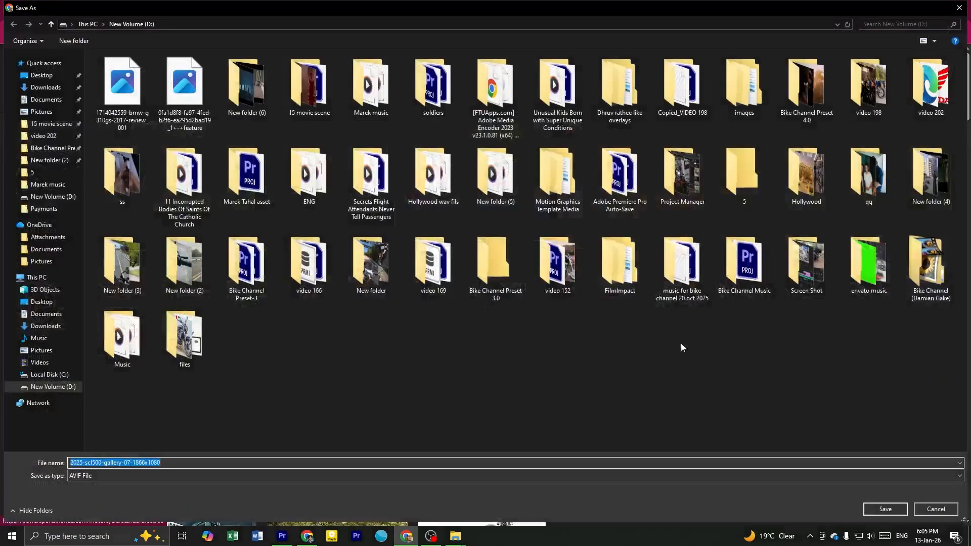
pyautogui.click(657, 344)
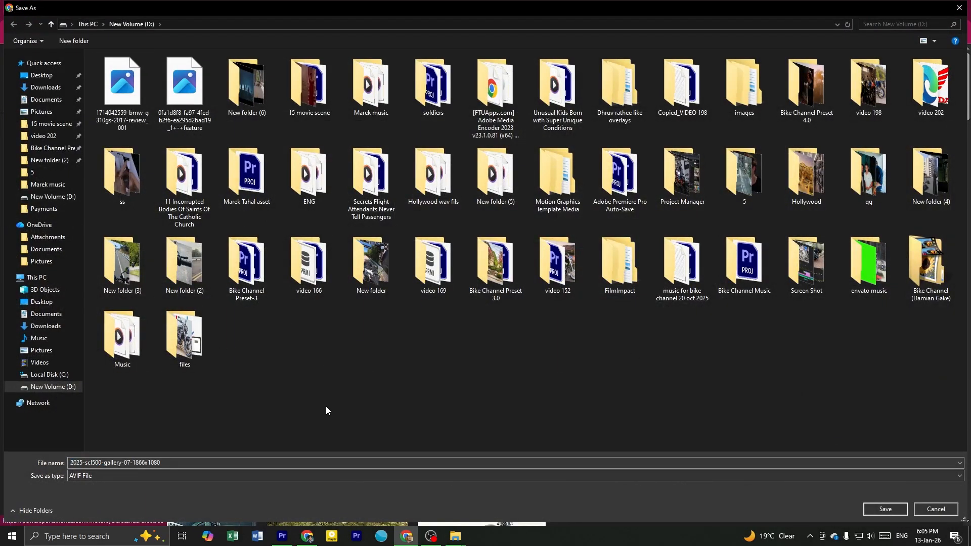
pyautogui.click(886, 509)
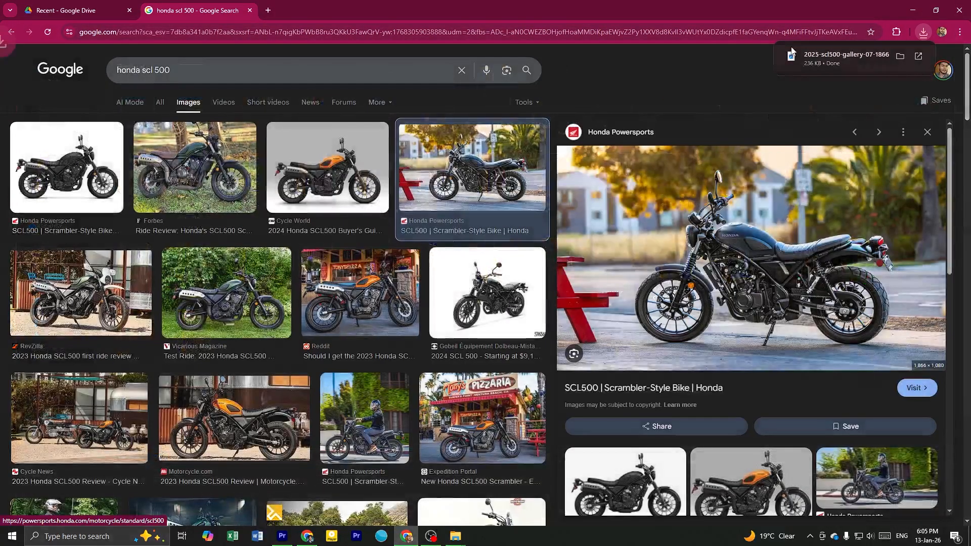
# Move the browser window out of the way and switch back to Premiere Pro
pyautogui.moveTo(749, 4); pyautogui.dragTo(517, 134)
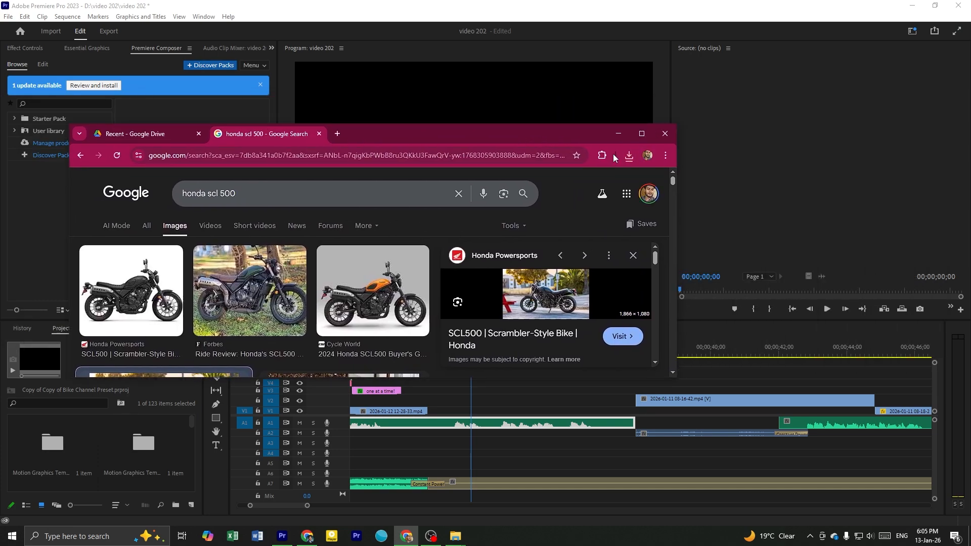
pyautogui.click(628, 156)
pyautogui.moveTo(533, 135); pyautogui.dragTo(970, 186)
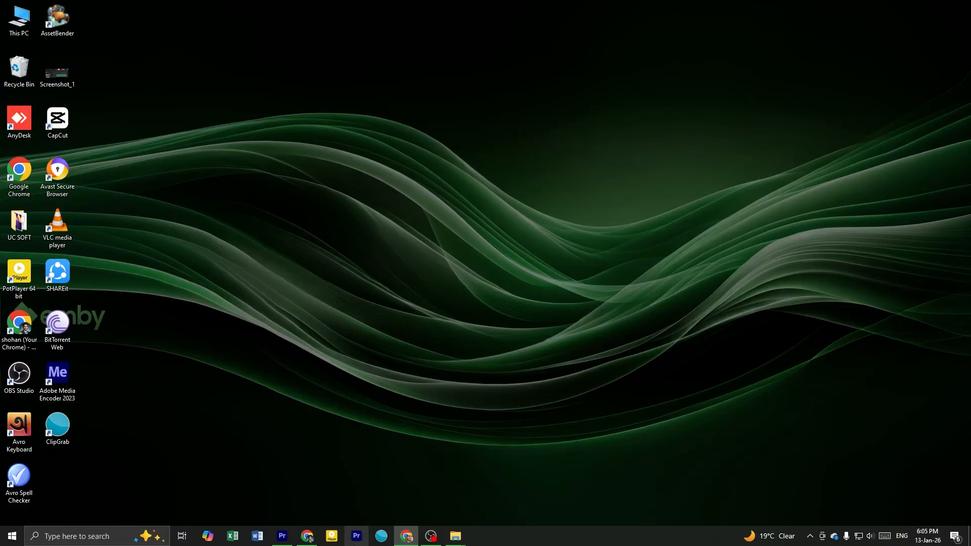
pyautogui.click(283, 536)
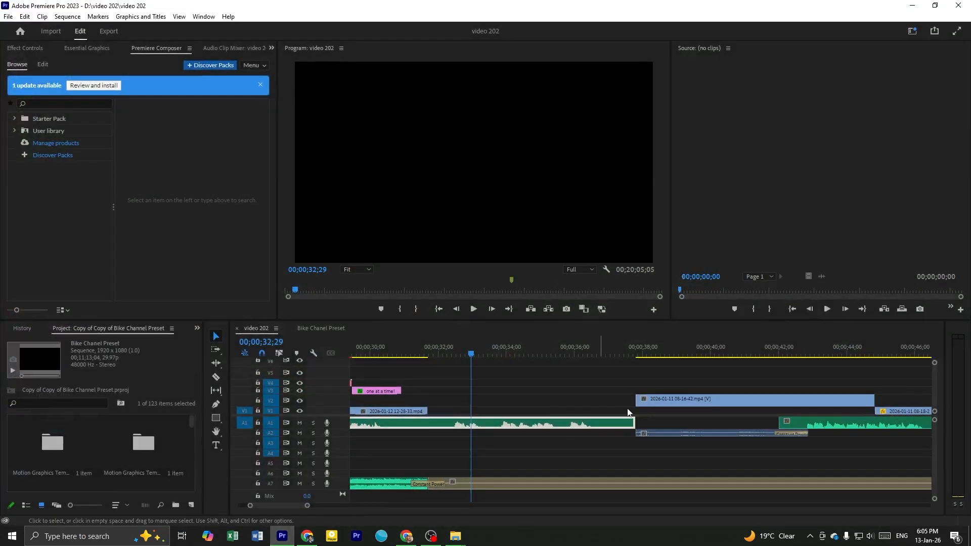
# Copy the number and Sportster Superlow 1200T title template clips from the Bike Chanel Preset sequence into the gap in video 202
pyautogui.click(452, 398)
pyautogui.scroll(-4, 465, 382)
pyautogui.scroll(2, 445, 382)
pyautogui.click(329, 327)
pyautogui.moveTo(424, 385); pyautogui.dragTo(480, 429)
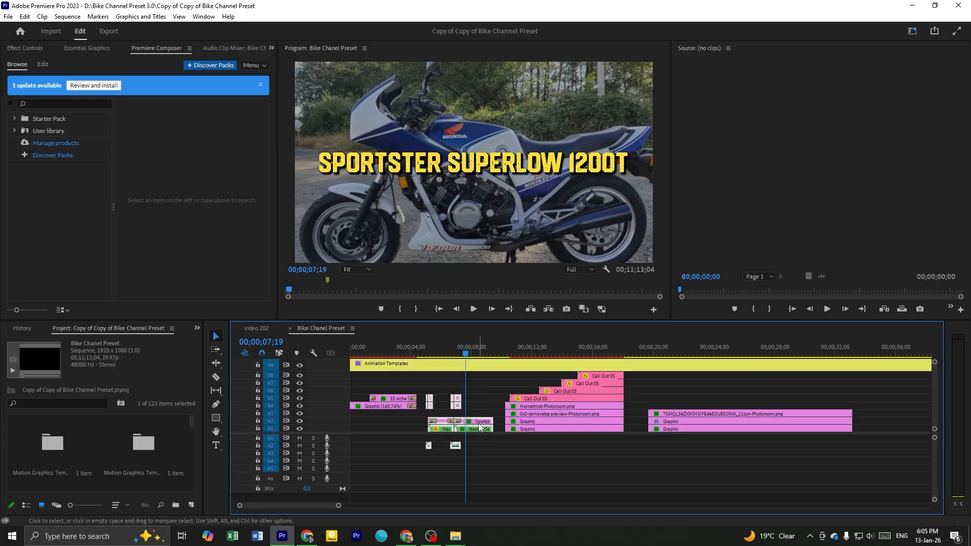
pyautogui.click(256, 330)
pyautogui.moveTo(264, 332); pyautogui.dragTo(597, 399)
pyautogui.press('=')
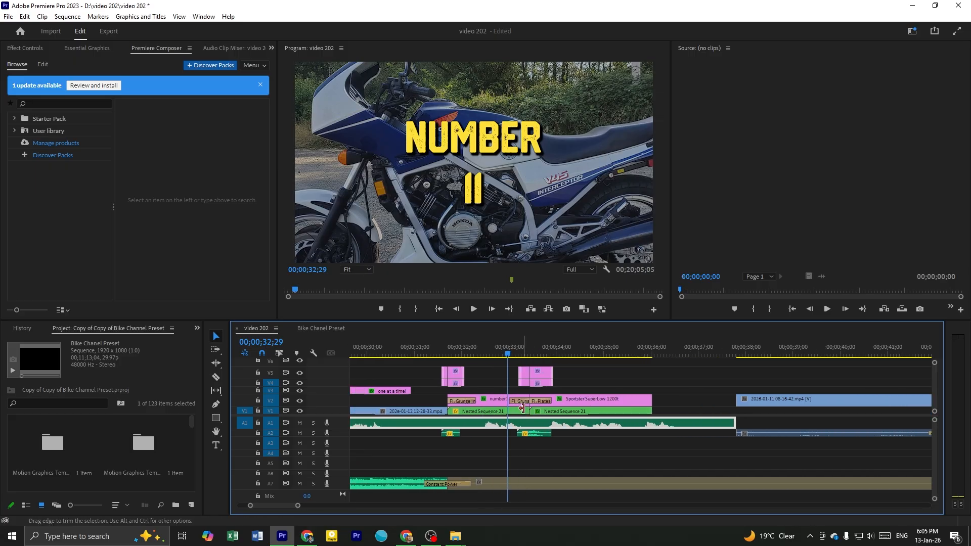
# Expand the Audio 1 track to show its waveform, and play the inserted titles against the voice-over
pyautogui.doubleClick(337, 426)
pyautogui.click(486, 352)
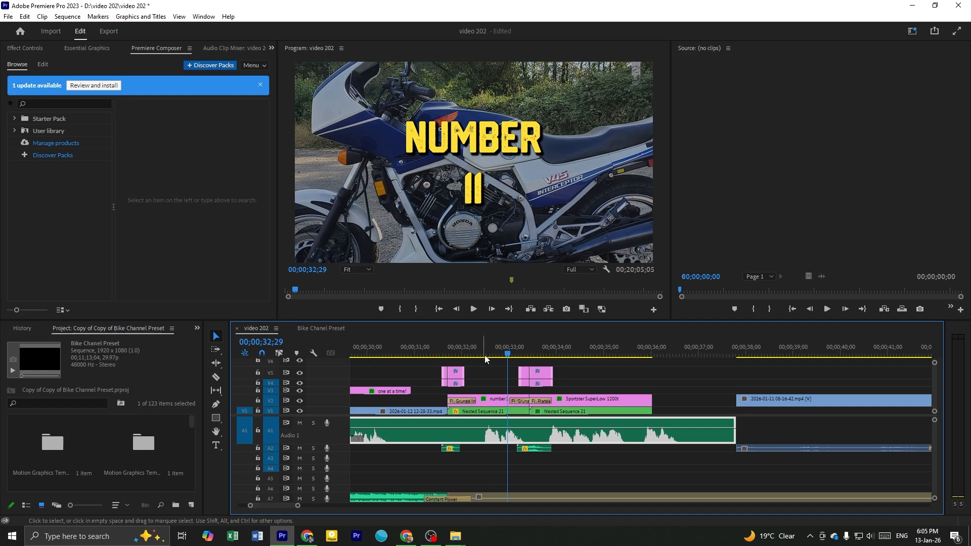
pyautogui.moveTo(505, 356); pyautogui.dragTo(580, 353)
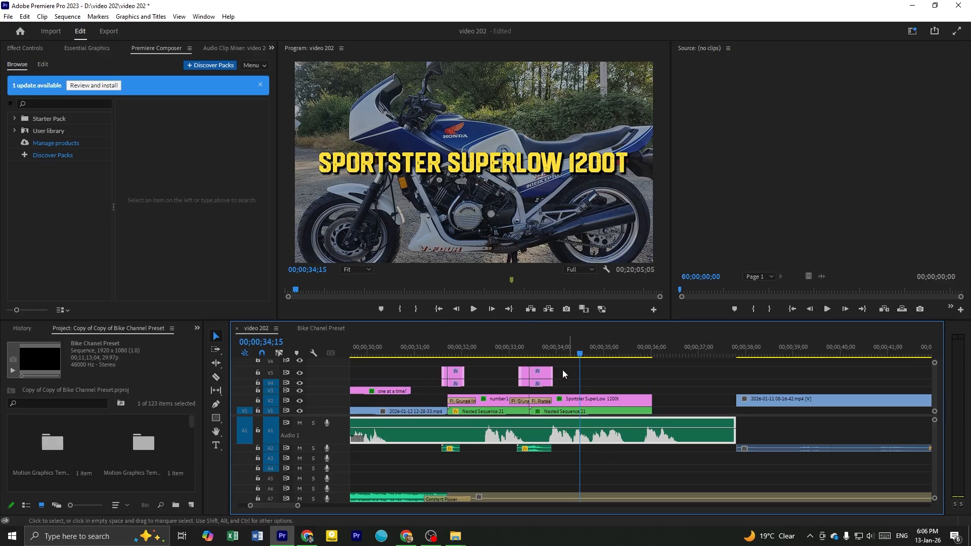
pyautogui.click(471, 354)
pyautogui.press('space')
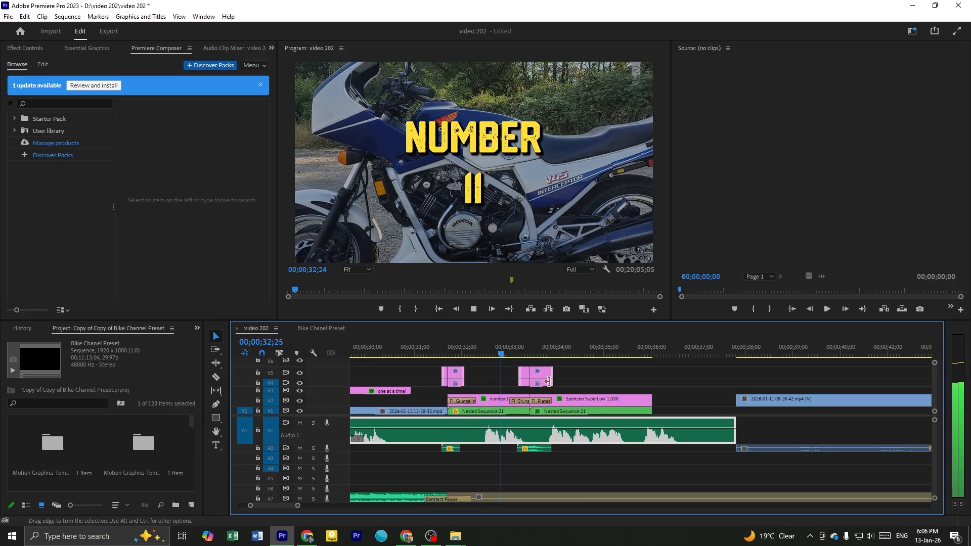
pyautogui.press('space')
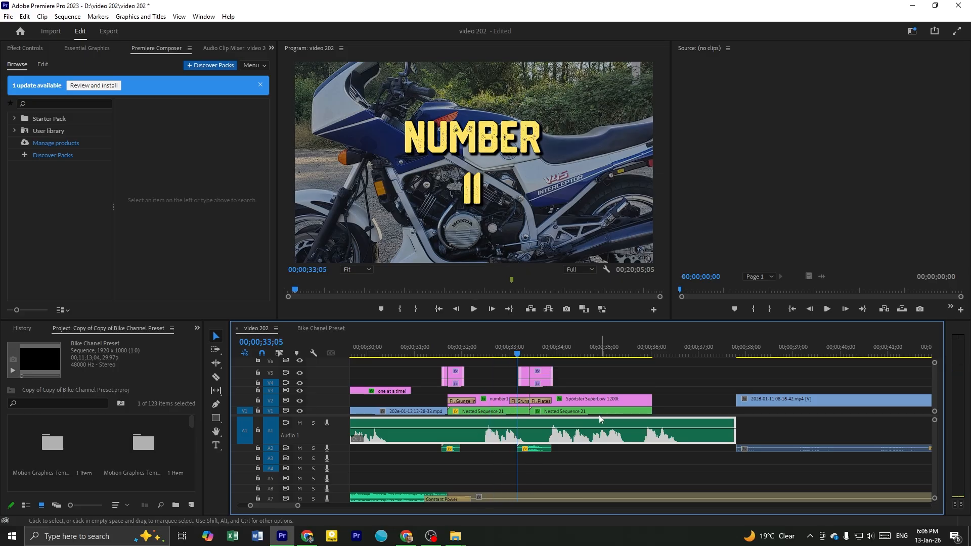
pyautogui.press('space')
pyautogui.press('space')
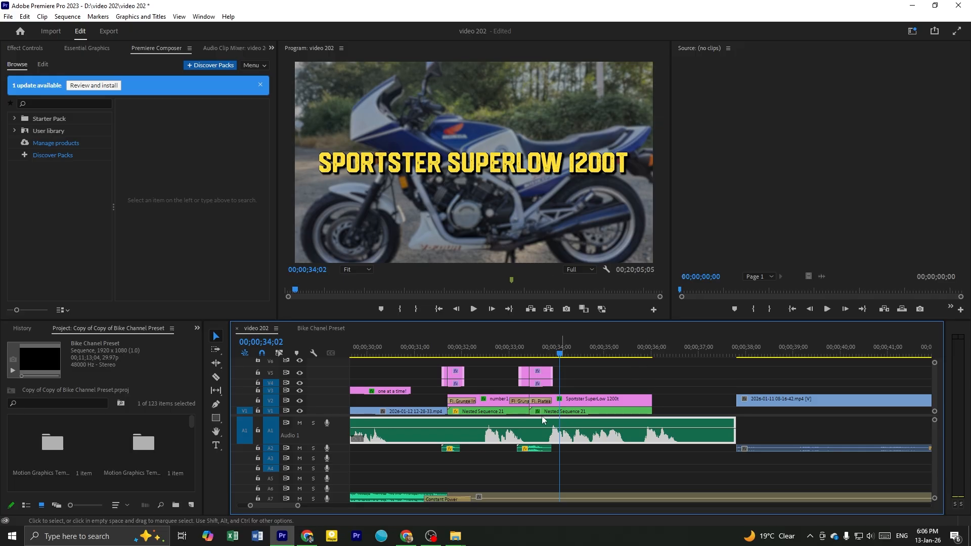
# Select the inserted title, transition, background and sound-effect clips and shift them slightly later on the video 202 timeline
pyautogui.scroll(1, 542, 416)
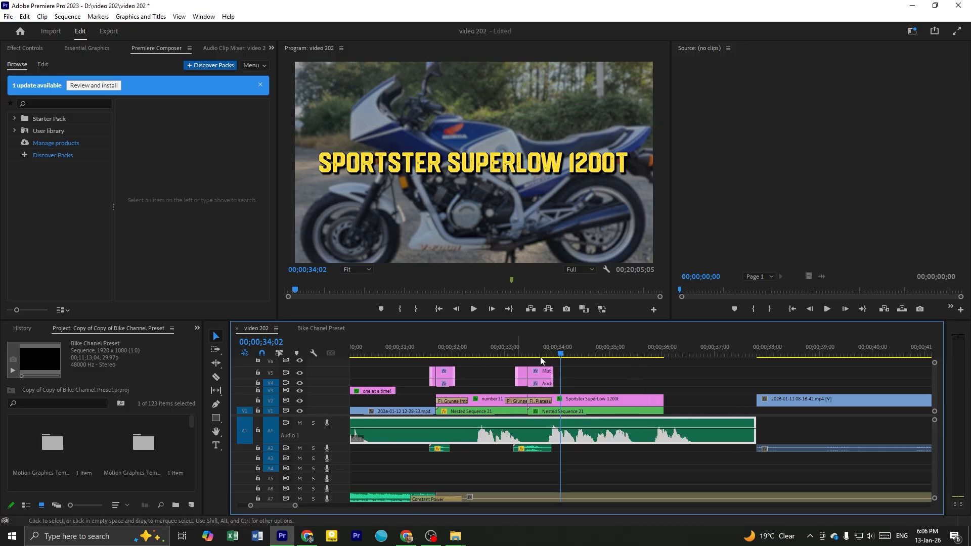
pyautogui.moveTo(595, 359); pyautogui.dragTo(426, 401)
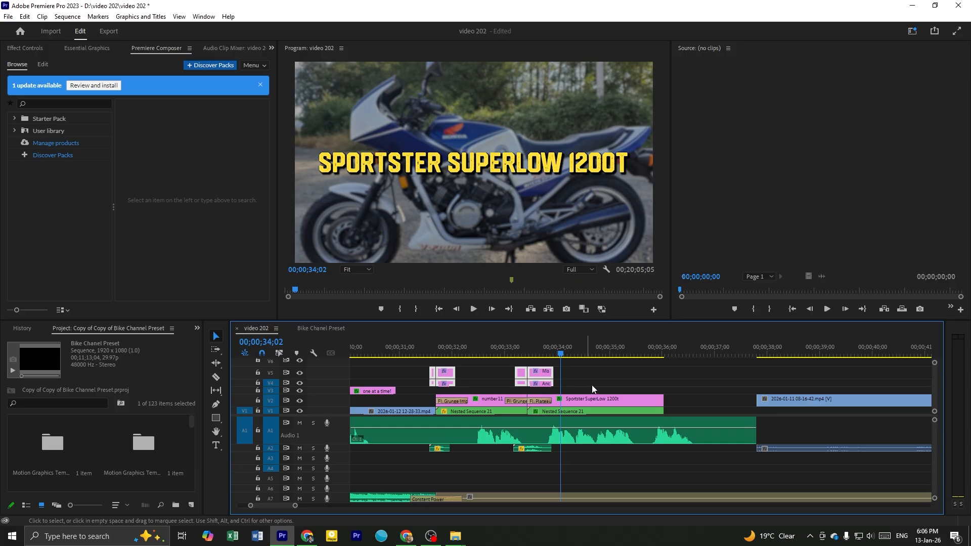
pyautogui.click(601, 392)
pyautogui.moveTo(616, 367); pyautogui.dragTo(509, 391)
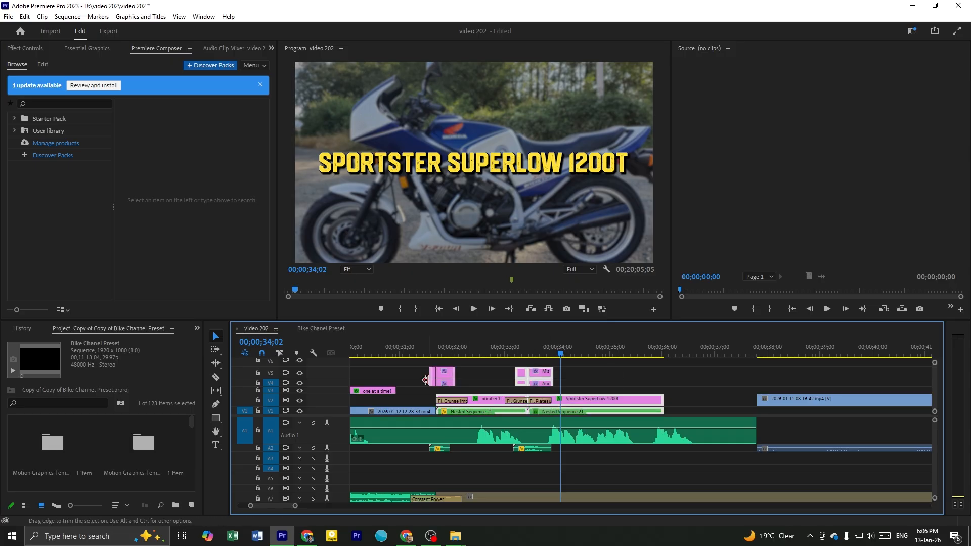
pyautogui.moveTo(480, 365); pyautogui.dragTo(429, 387)
pyautogui.moveTo(556, 460); pyautogui.dragTo(410, 448)
pyautogui.moveTo(490, 404)
pyautogui.mouseDown()
pyautogui.moveTo(511, 407)
pyautogui.moveTo(497, 409)
pyautogui.mouseUp()
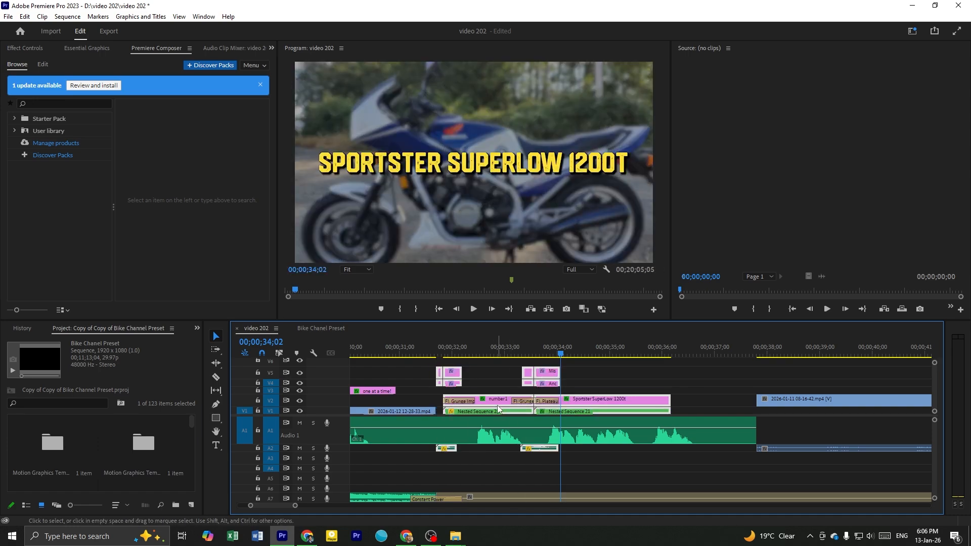
# Extend the Sportster Superlow 1200t title and its Nested Sequence 21 background up to the start of the following video clip
pyautogui.click(623, 376)
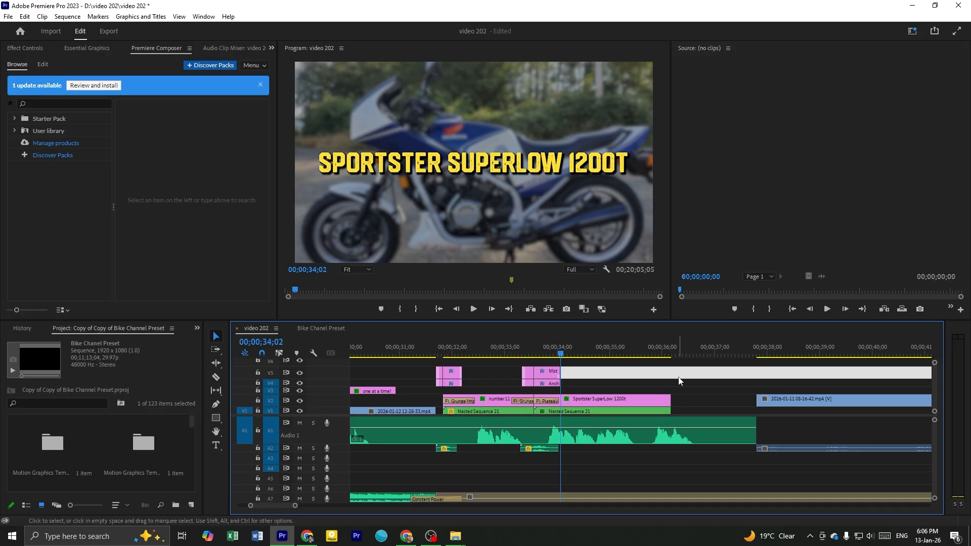
pyautogui.moveTo(671, 400); pyautogui.dragTo(756, 401)
pyautogui.scroll(-4, 685, 414)
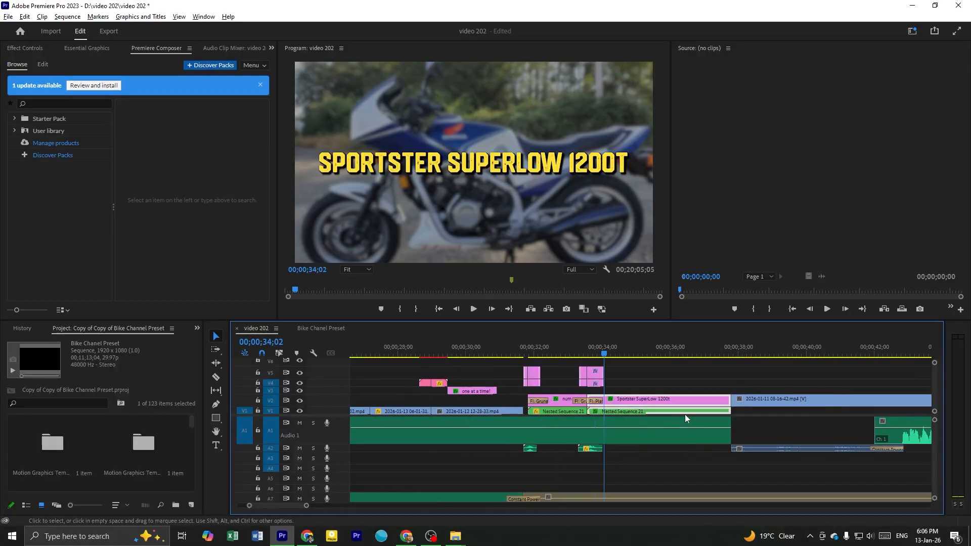
pyautogui.click(657, 385)
pyautogui.scroll(3, 653, 386)
# Save the video 202 project and open the Nested Sequence 21 clip beneath the Sportster Superlow 1200t title
pyautogui.hotkey('shift', '3')
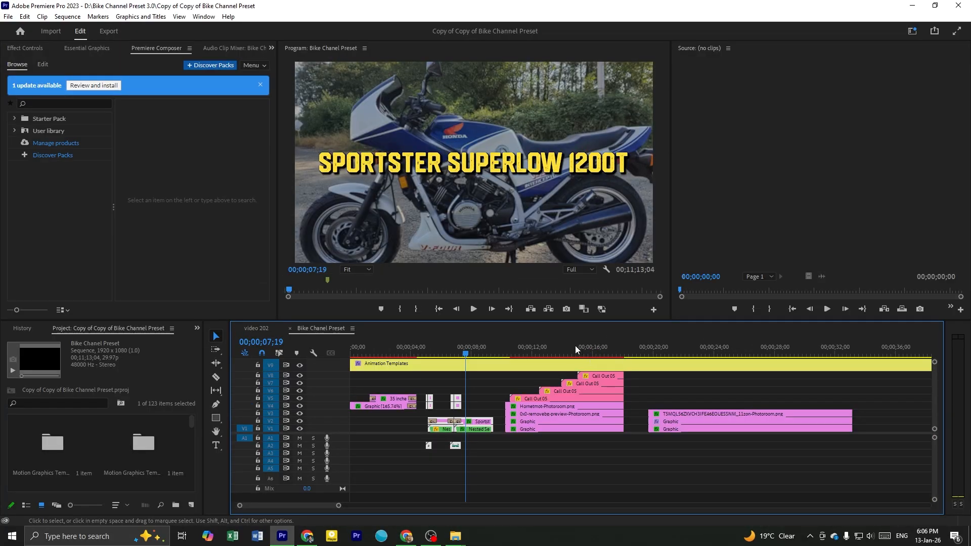
pyautogui.click(251, 329)
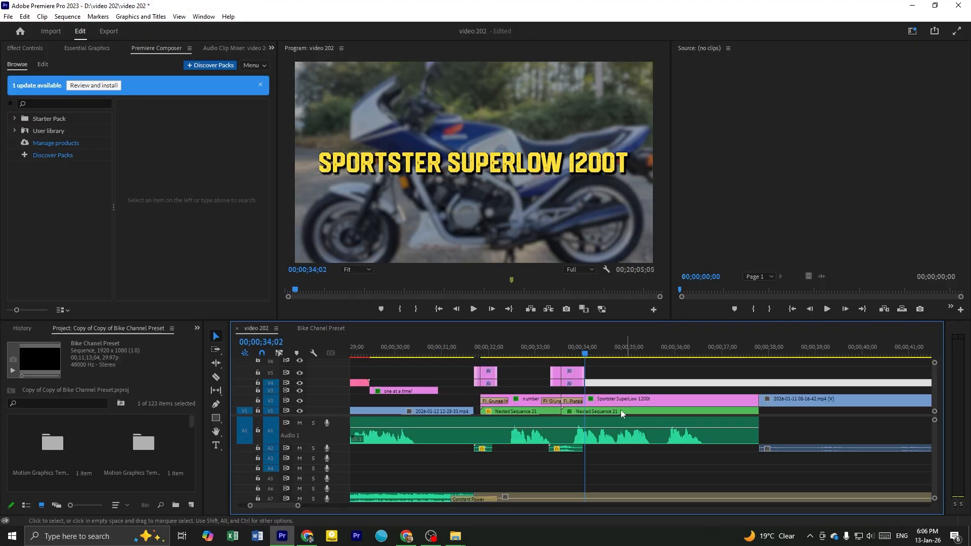
pyautogui.scroll(-2, 614, 411)
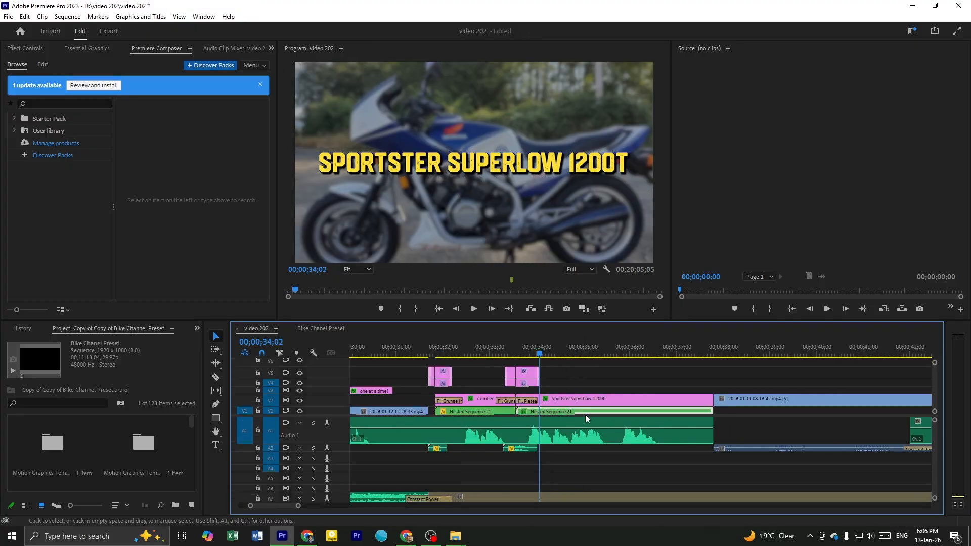
pyautogui.scroll(-1, 556, 415)
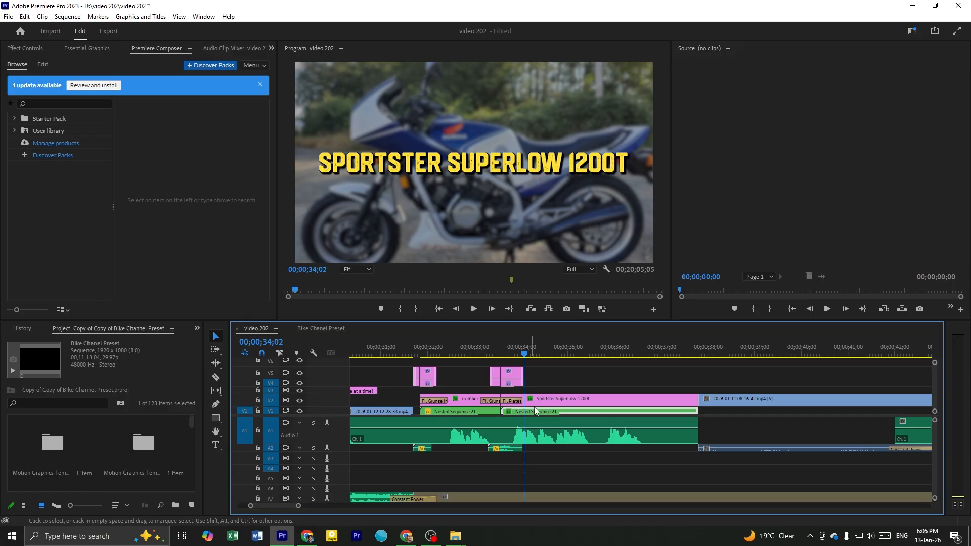
pyautogui.click(590, 353)
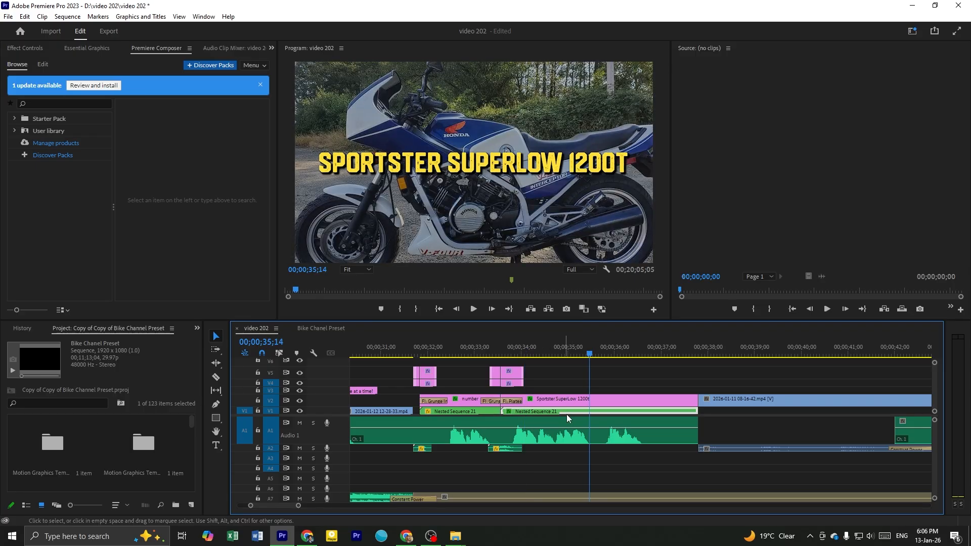
pyautogui.hotkey('ctrl', 's')
pyautogui.doubleClick(582, 411)
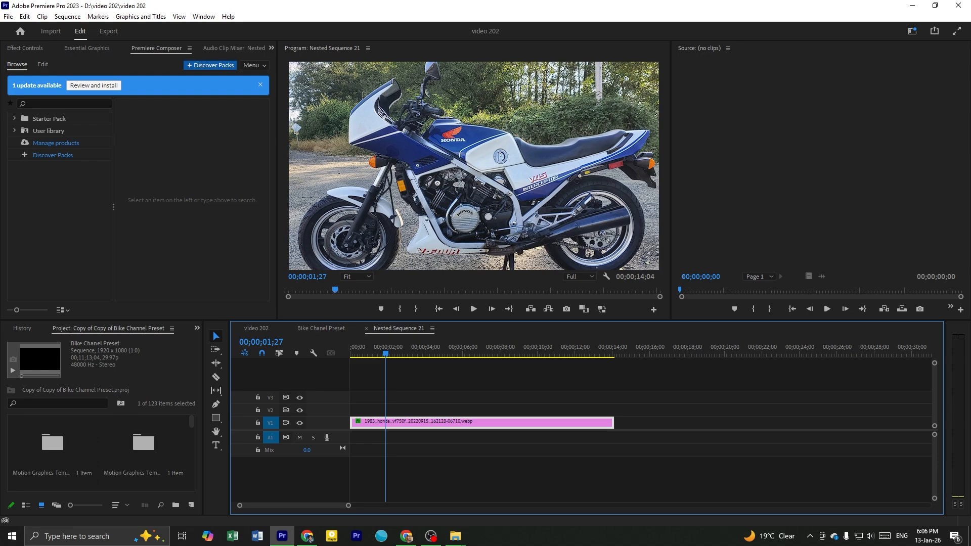
# Try to load the downloaded 2025-scl500-gallery-07-1866x1080.avif photo into the Source Monitor
pyautogui.hotkey('alt', 'Tab')
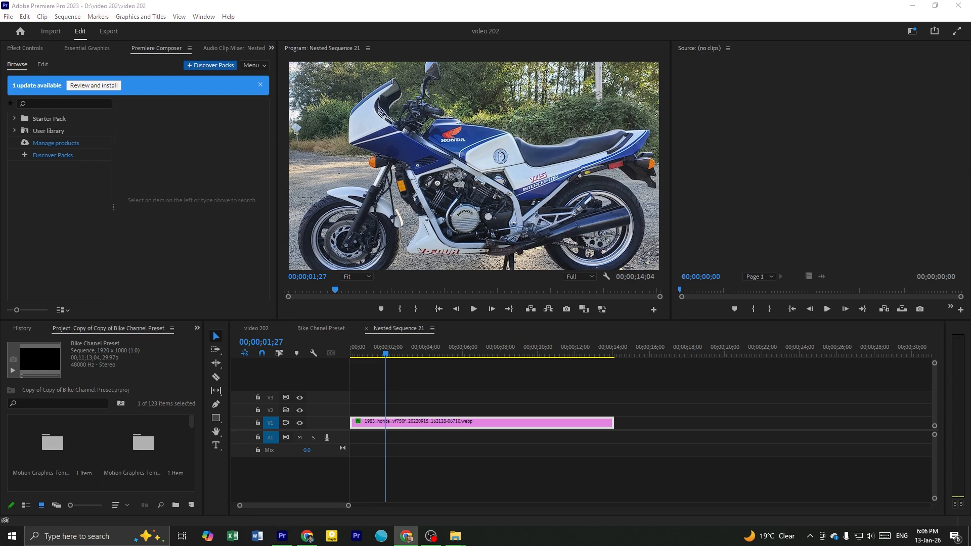
pyautogui.moveTo(853, 168); pyautogui.dragTo(759, 123)
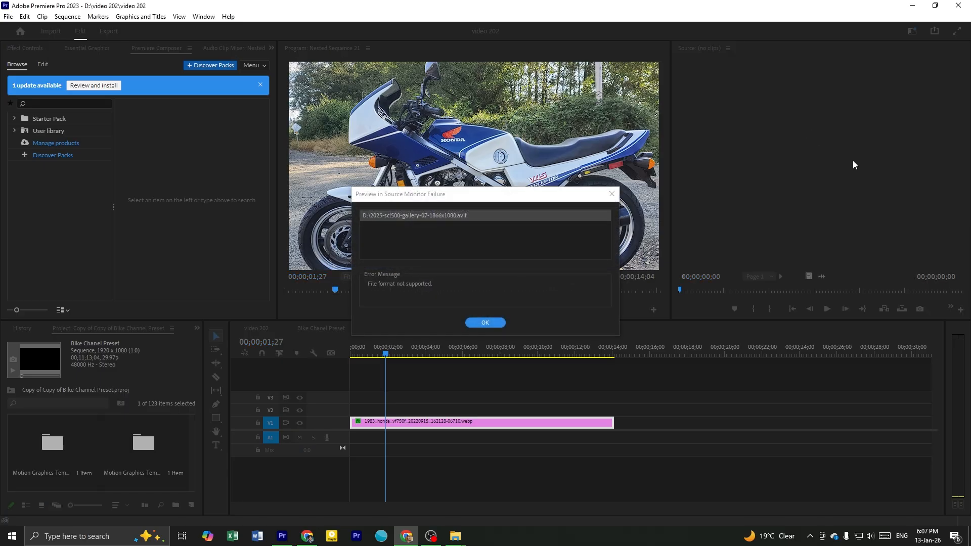
pyautogui.click(486, 323)
# Show the download history in the browser with the Honda SCL 500 image search and move its window aside
pyautogui.click(407, 535)
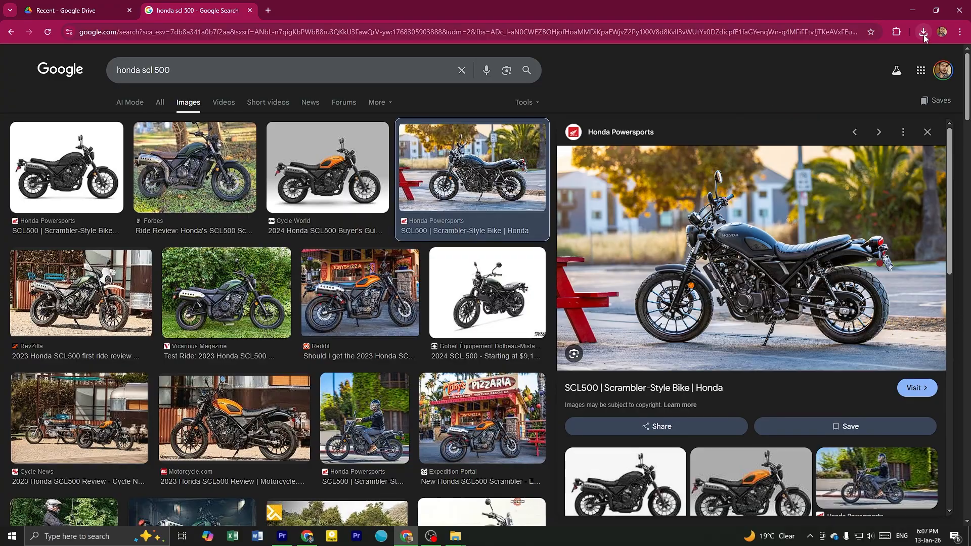
pyautogui.click(924, 33)
pyautogui.click(269, 12)
pyautogui.moveTo(446, 10); pyautogui.dragTo(970, 107)
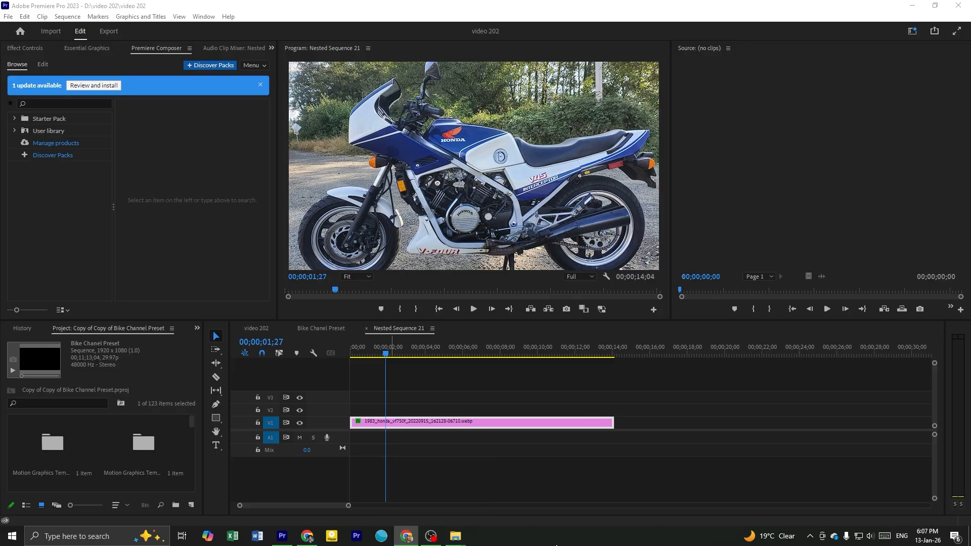
pyautogui.click(431, 536)
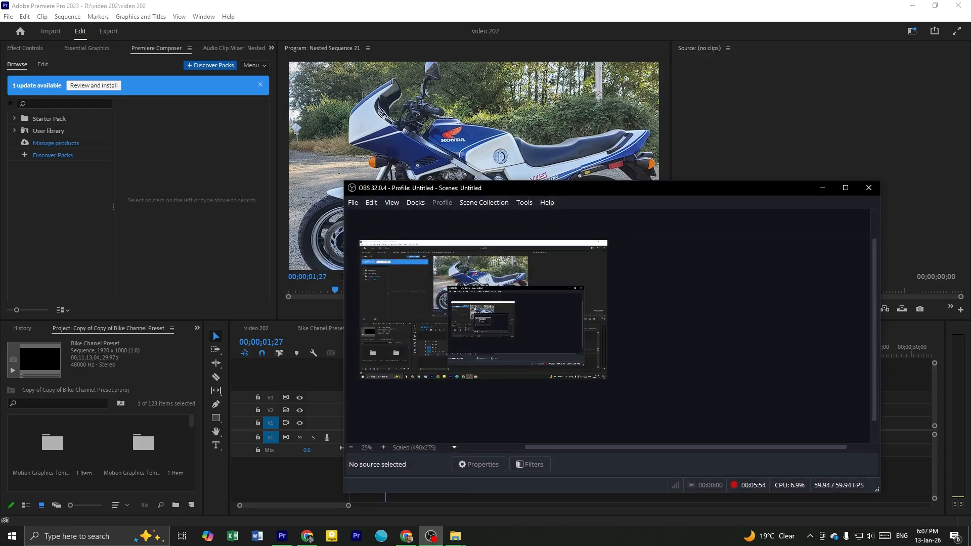
pyautogui.click(818, 191)
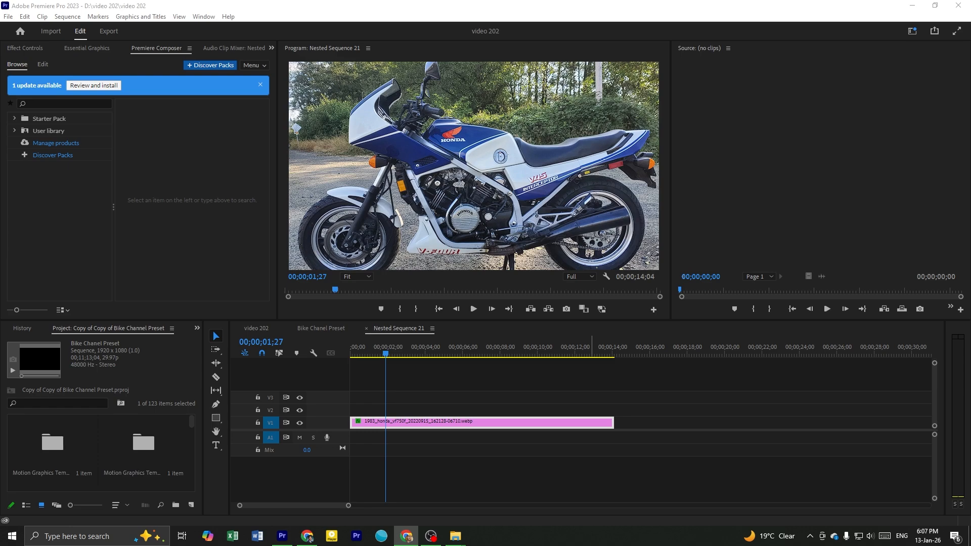
# Switch to the other Chrome window and open the bookmarked 11zon Convert Image to JPEG page in a new tab
pyautogui.hotkey('alt', 'Tab')
pyautogui.moveTo(830, 73); pyautogui.dragTo(717, 1)
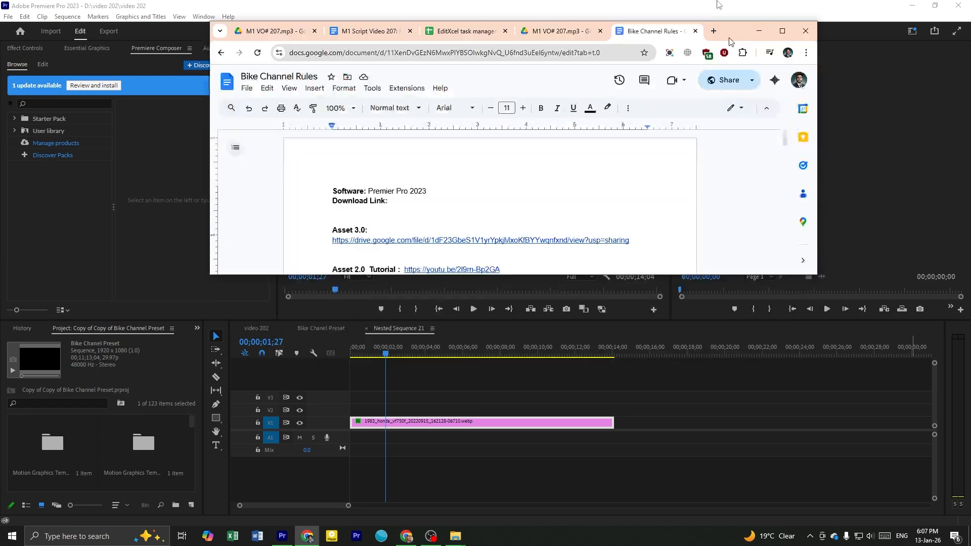
pyautogui.click(630, 10)
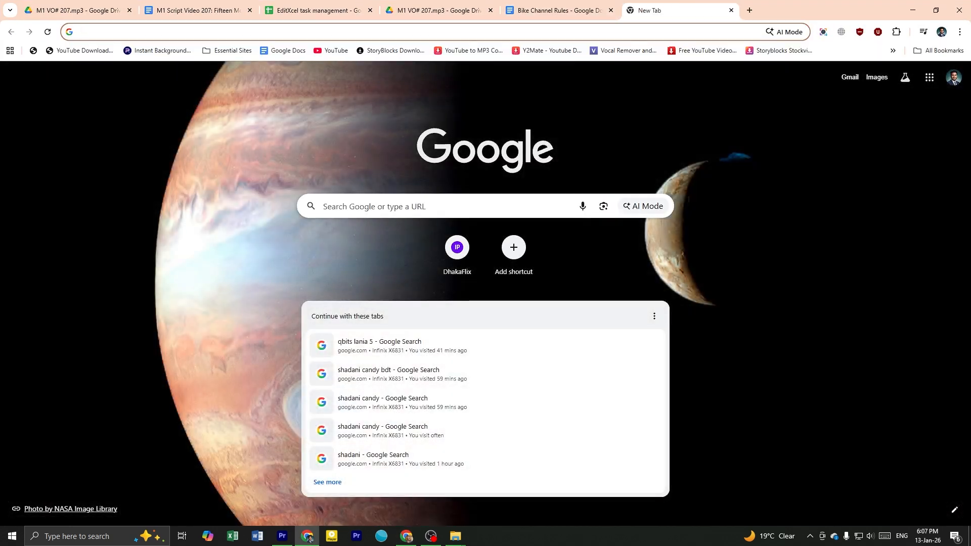
pyautogui.hotkey('alt', 'Tab')
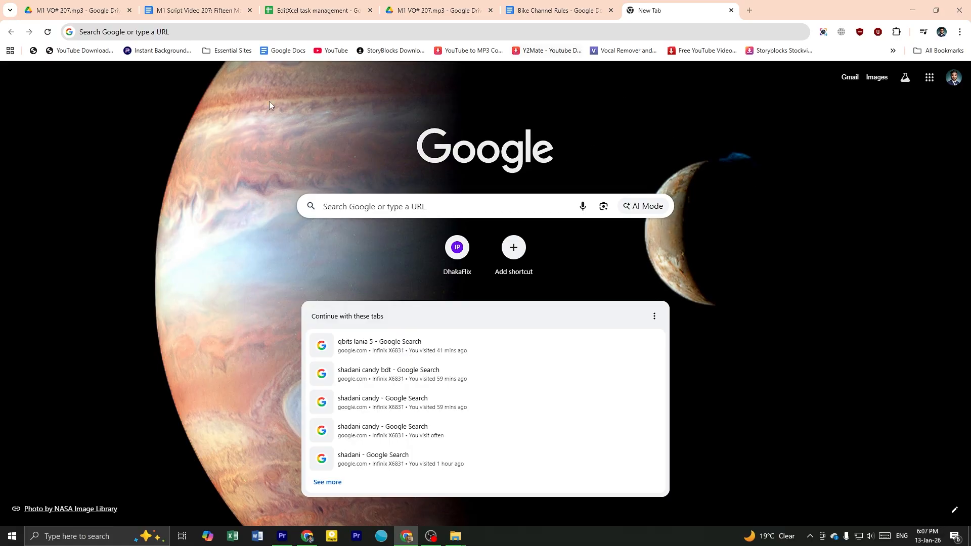
pyautogui.click(227, 50)
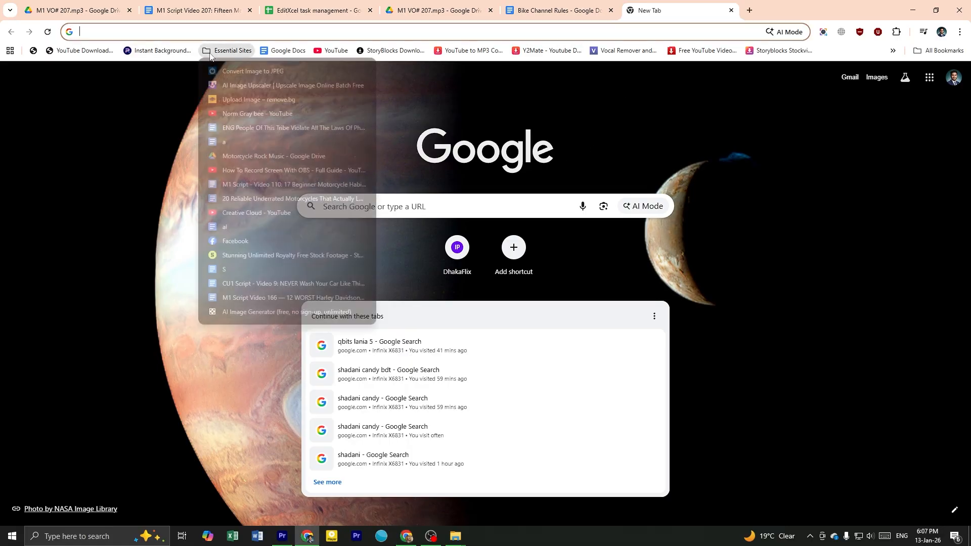
pyautogui.click(223, 71)
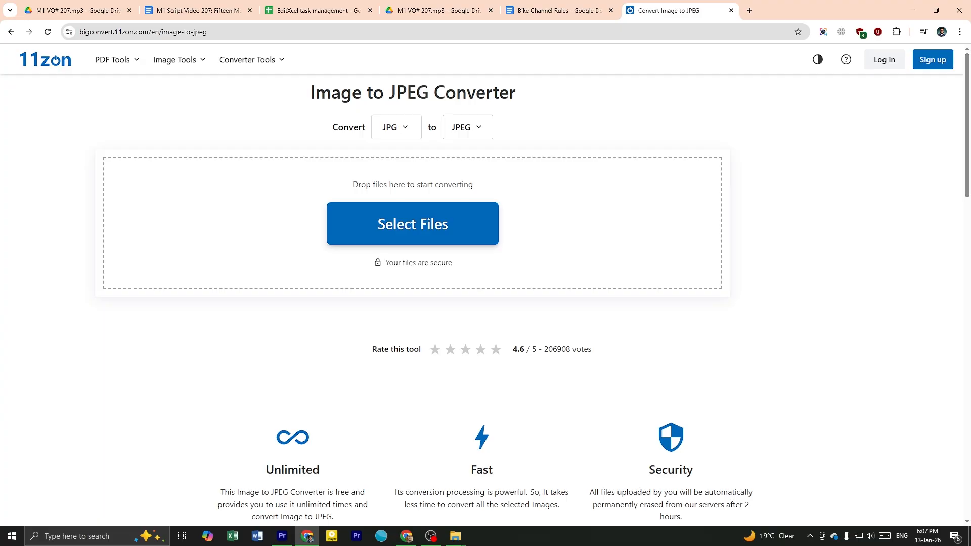
# Convert the downloaded SCL500 AVIF photo to JPEG and save it in video 202 as 2025-scl500-gallery-07-1866x1080_11zon (1)
pyautogui.hotkey('alt', 'Tab')
pyautogui.moveTo(610, 166); pyautogui.dragTo(434, 208)
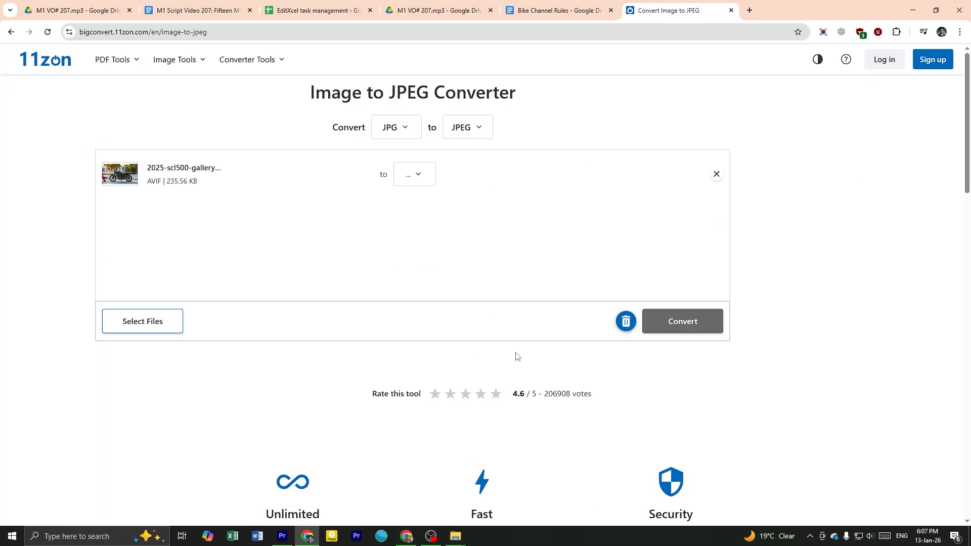
pyautogui.click(665, 331)
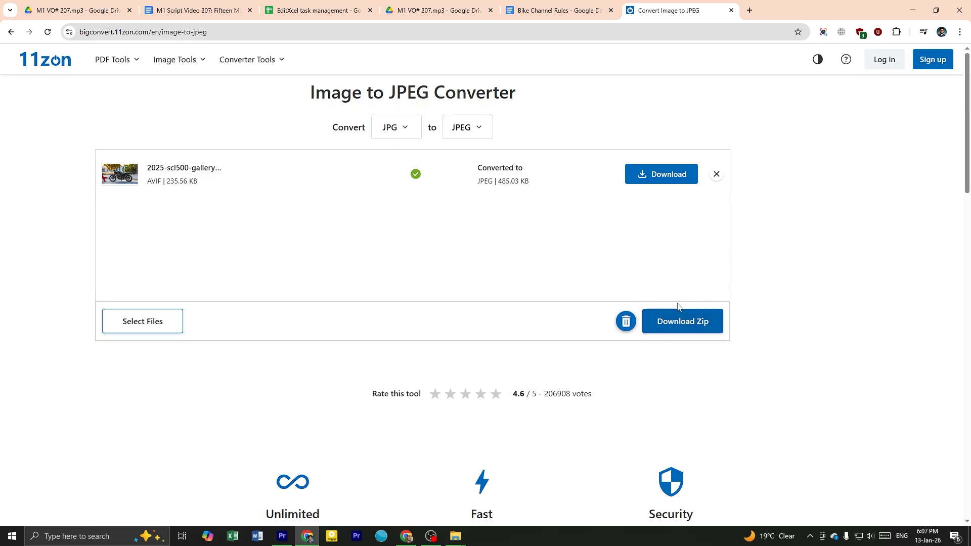
pyautogui.click(659, 185)
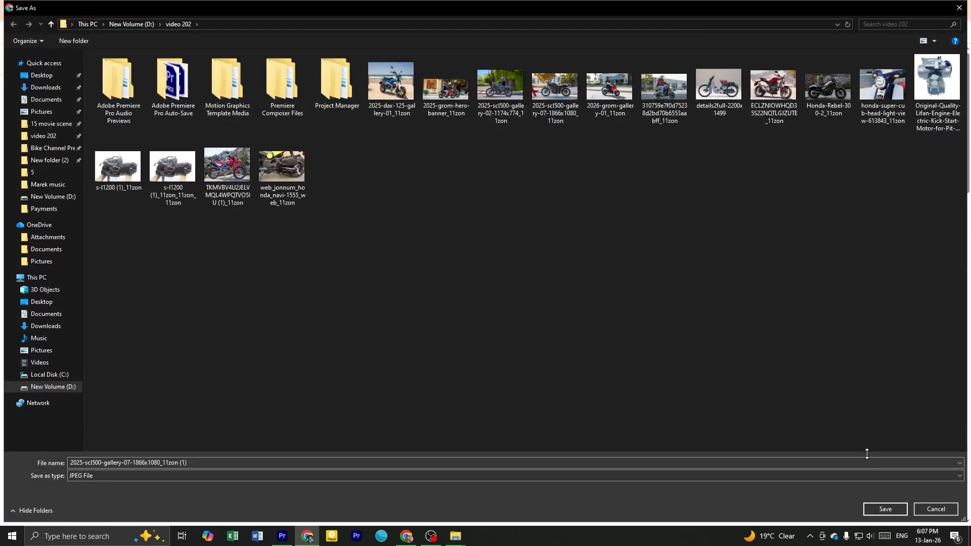
pyautogui.click(885, 512)
# Load the converted JPEG into Premiere Pro's Source Monitor and replace the old Honda photo in Nested Sequence 21 with it
pyautogui.moveTo(797, 9); pyautogui.dragTo(452, 211)
pyautogui.click(555, 234)
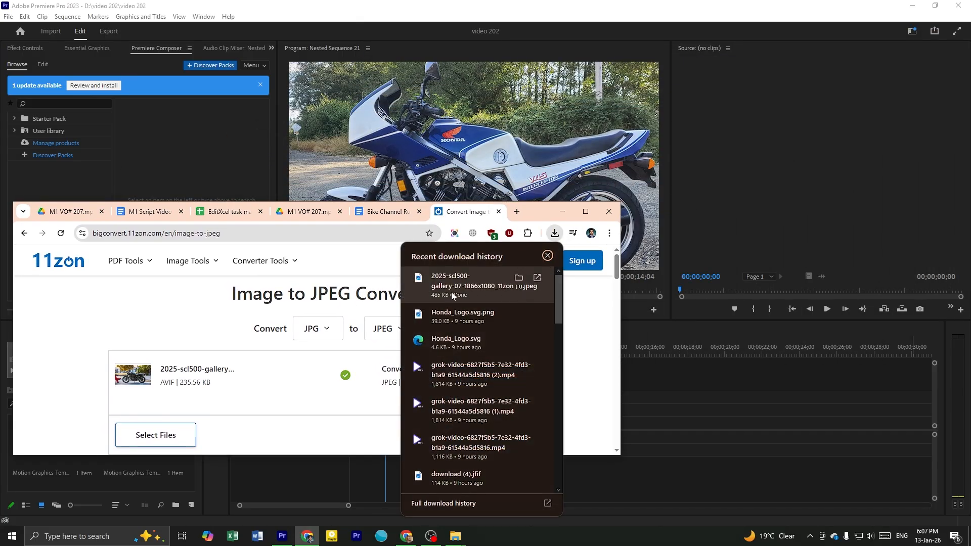
pyautogui.moveTo(804, 118); pyautogui.dragTo(804, 118)
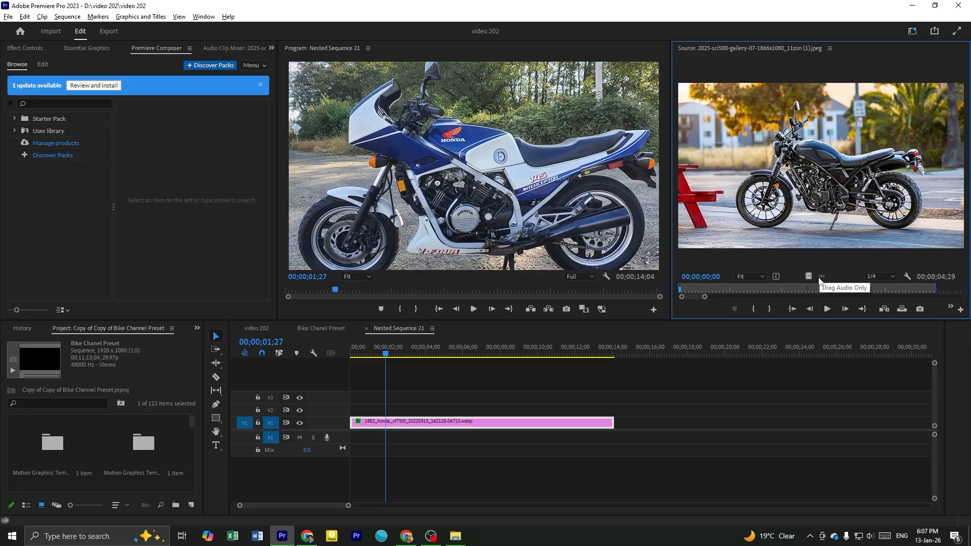
pyautogui.moveTo(808, 277); pyautogui.dragTo(431, 425)
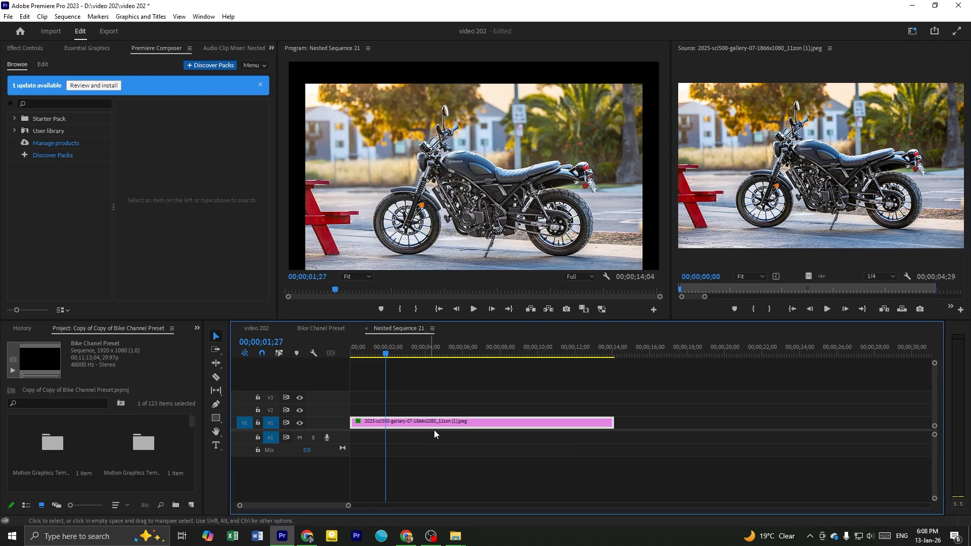
# Run the Auto Reframe analysis on the SCL500 photo clip so that it fills the frame
pyautogui.click(147, 52)
pyautogui.click(16, 51)
pyautogui.click(141, 48)
pyautogui.click(34, 51)
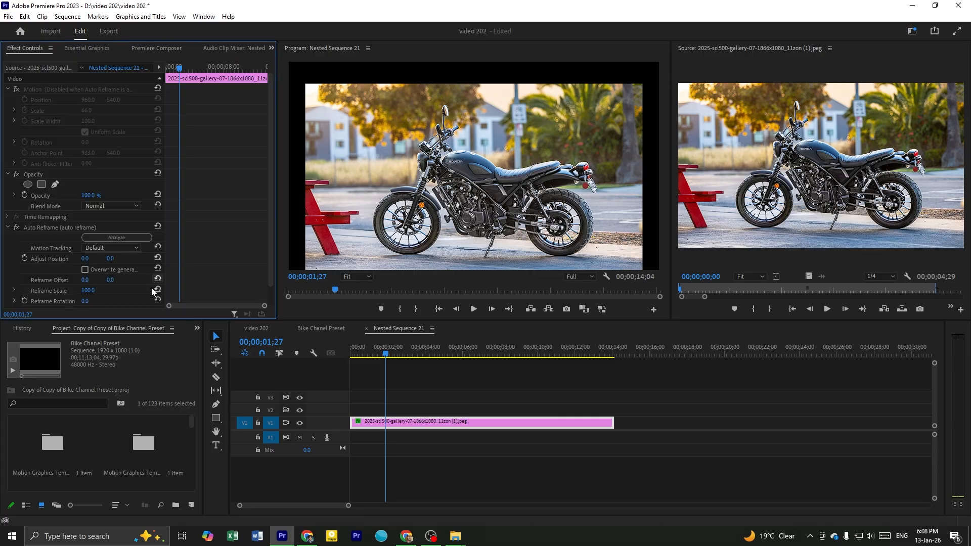
pyautogui.click(117, 237)
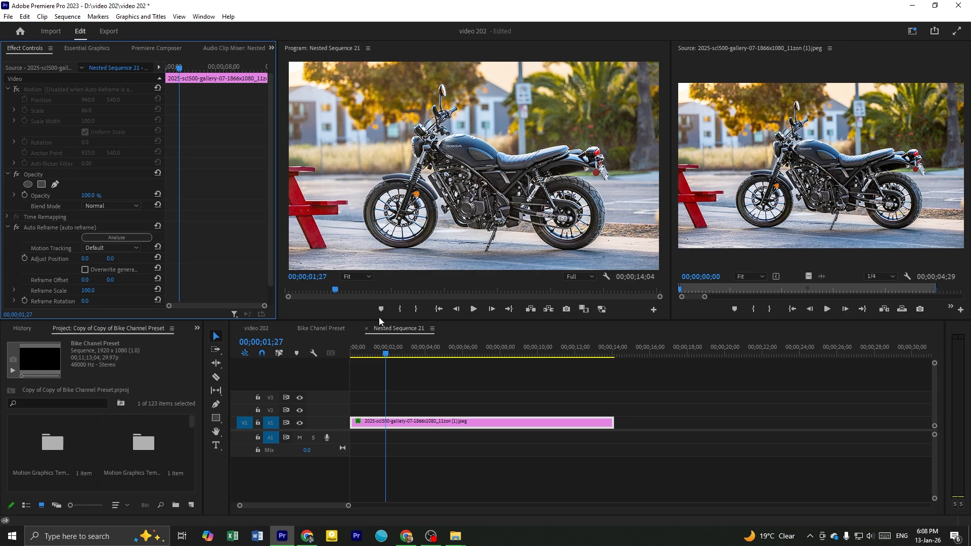
# Return to the video 202 sequence and play the number 11 title section over the new SCL500 photo
pyautogui.click(408, 331)
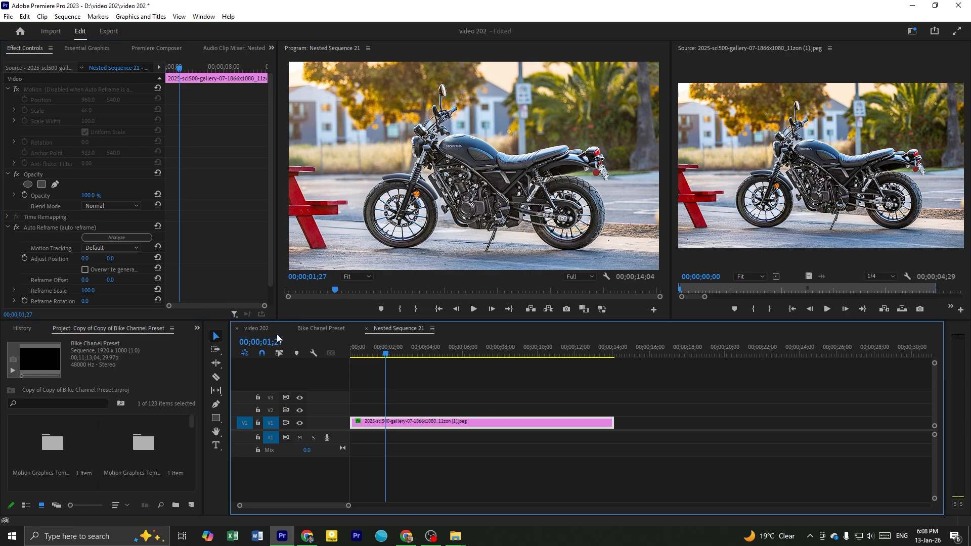
pyautogui.click(259, 329)
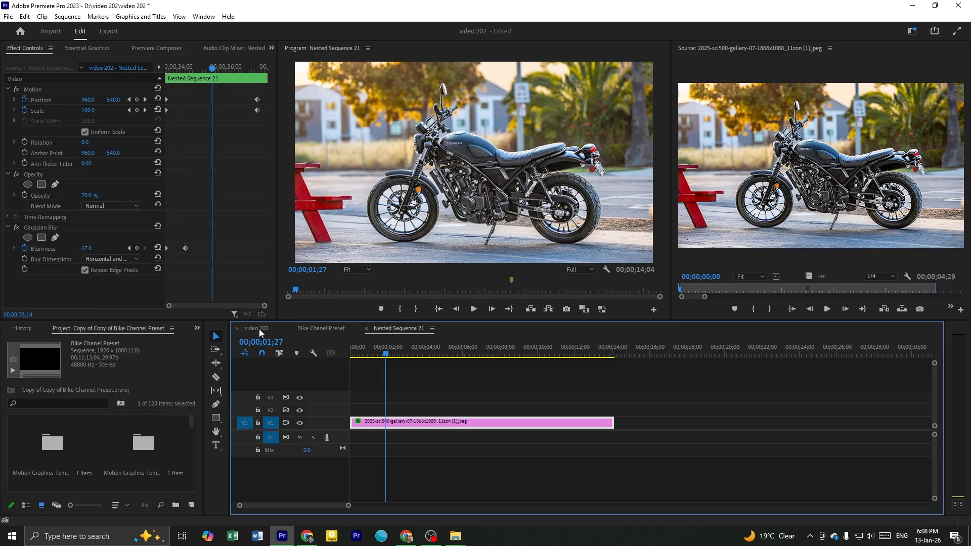
pyautogui.click(563, 372)
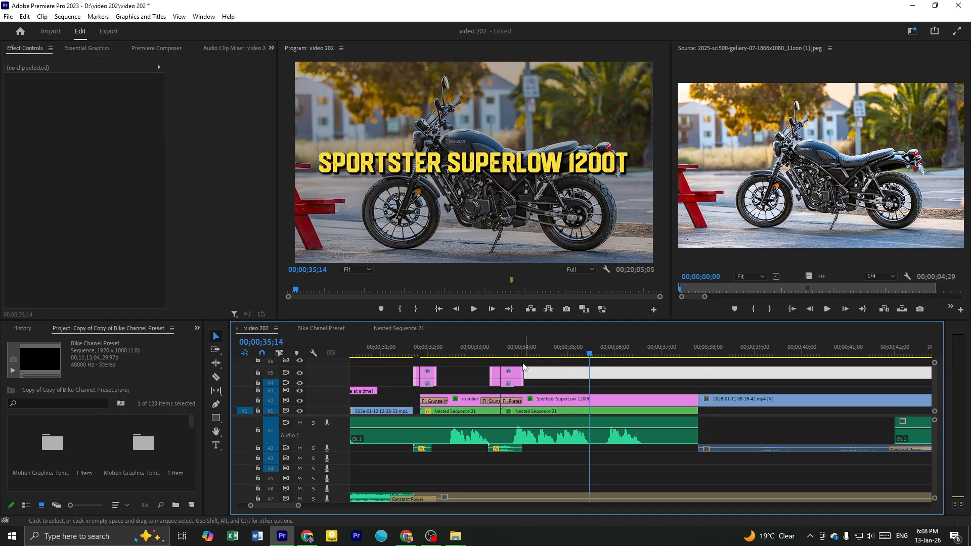
pyautogui.moveTo(550, 353); pyautogui.dragTo(571, 355)
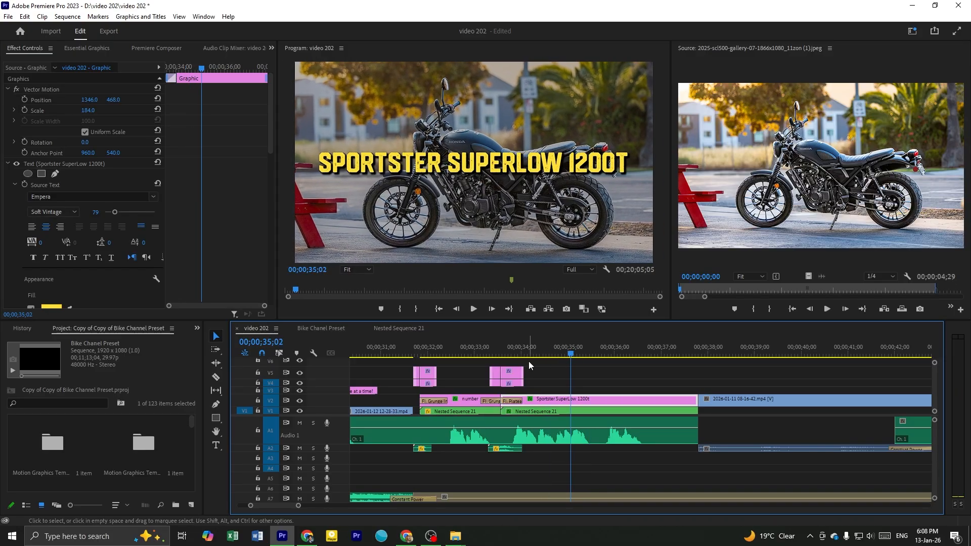
pyautogui.click(589, 382)
pyautogui.moveTo(461, 354); pyautogui.dragTo(450, 363)
pyautogui.click(466, 376)
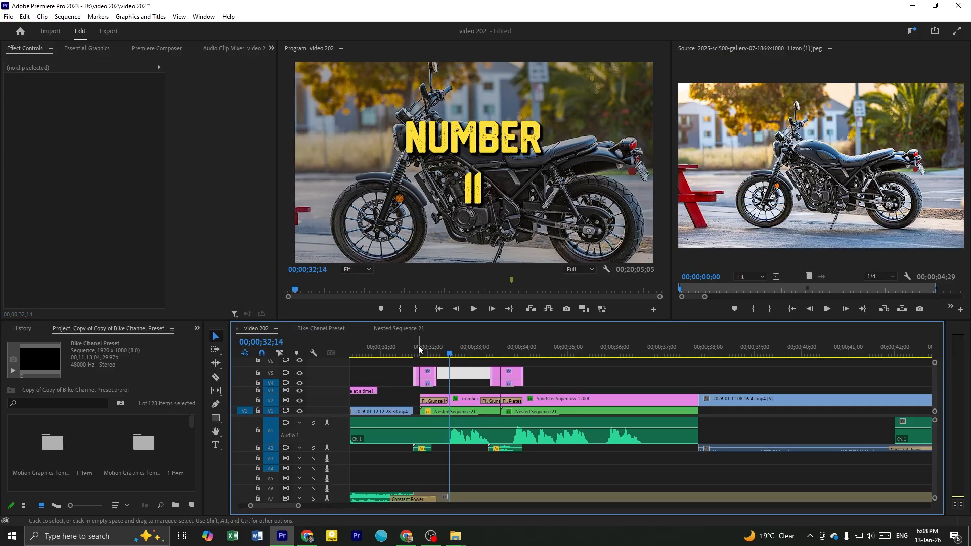
pyautogui.press('space')
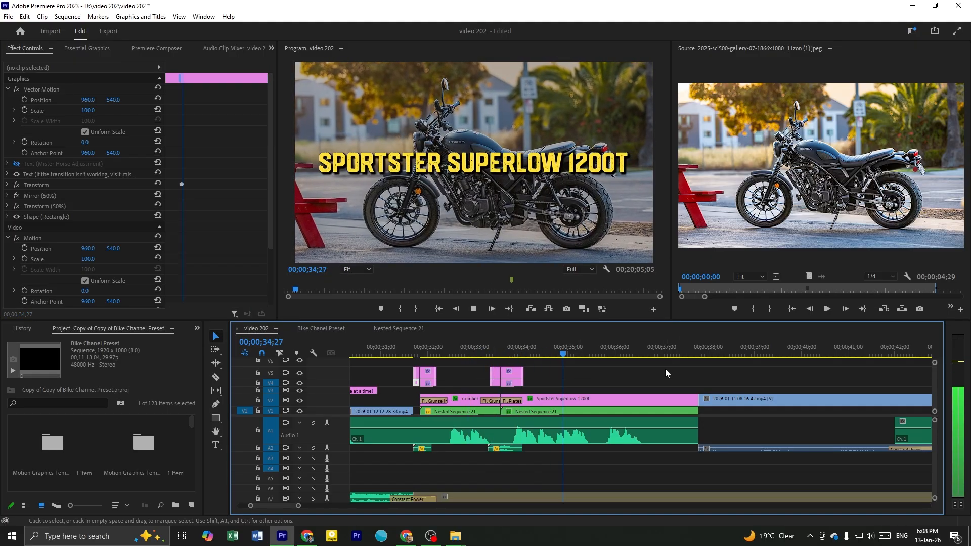
pyautogui.press('space')
# Compare the number 11 title frame with the Sportster SuperLow 1200t title frame in video 202
pyautogui.click(650, 370)
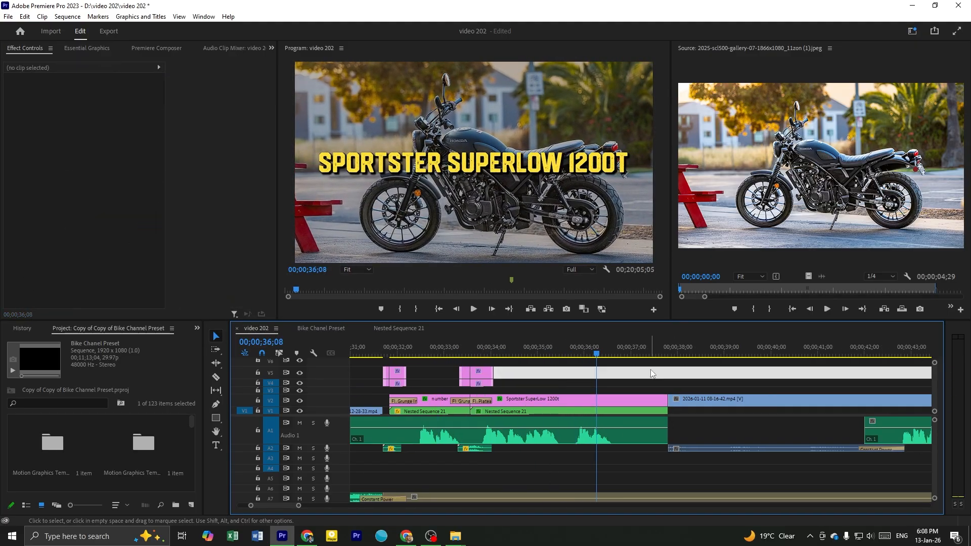
pyautogui.click(645, 383)
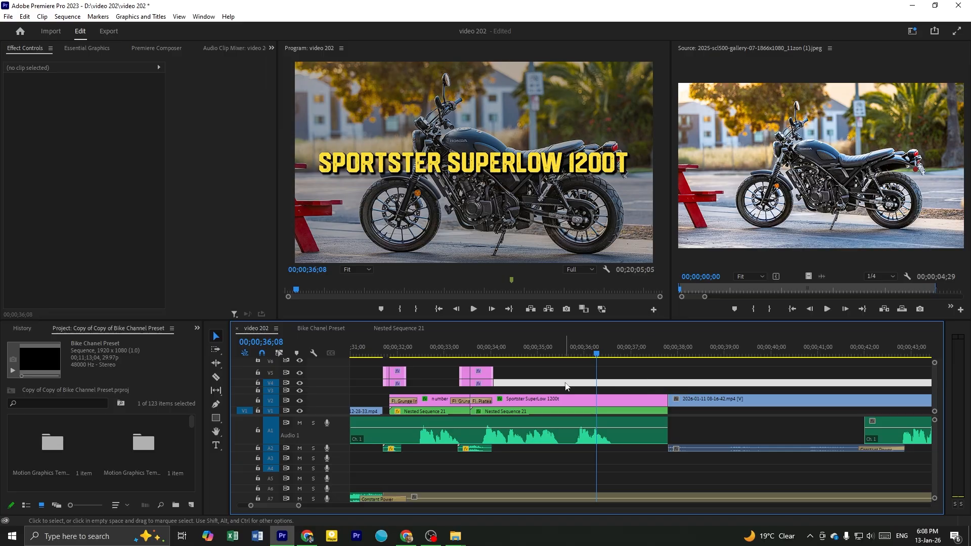
pyautogui.click(435, 349)
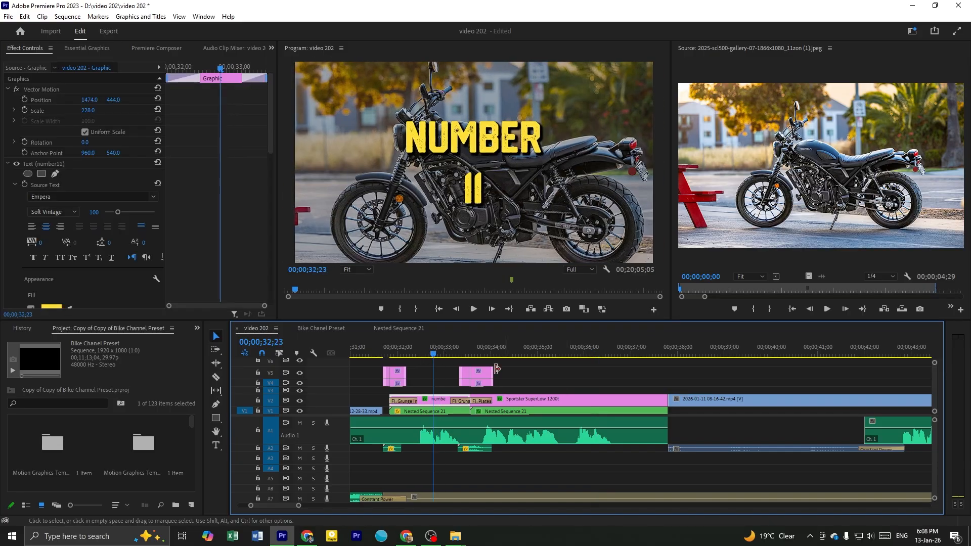
pyautogui.click(564, 367)
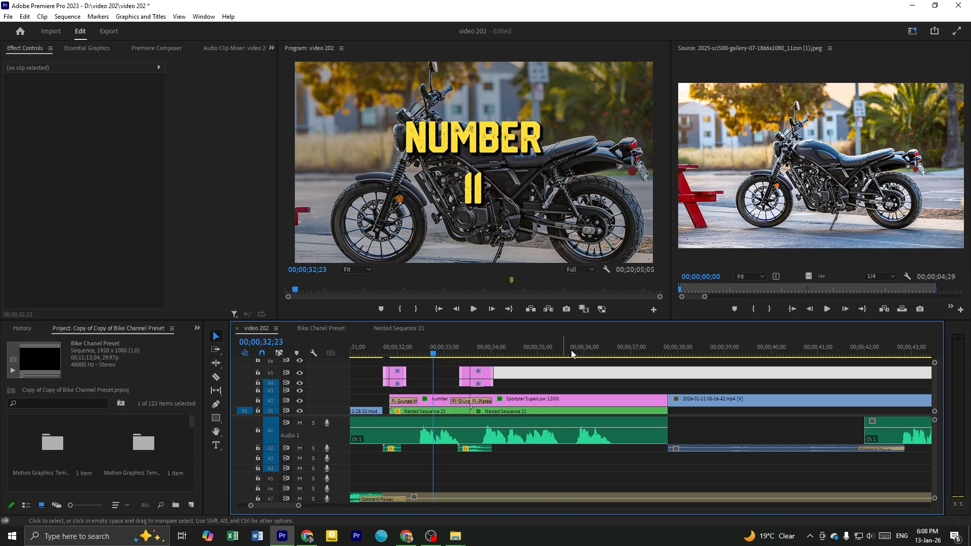
pyautogui.click(585, 350)
pyautogui.click(615, 364)
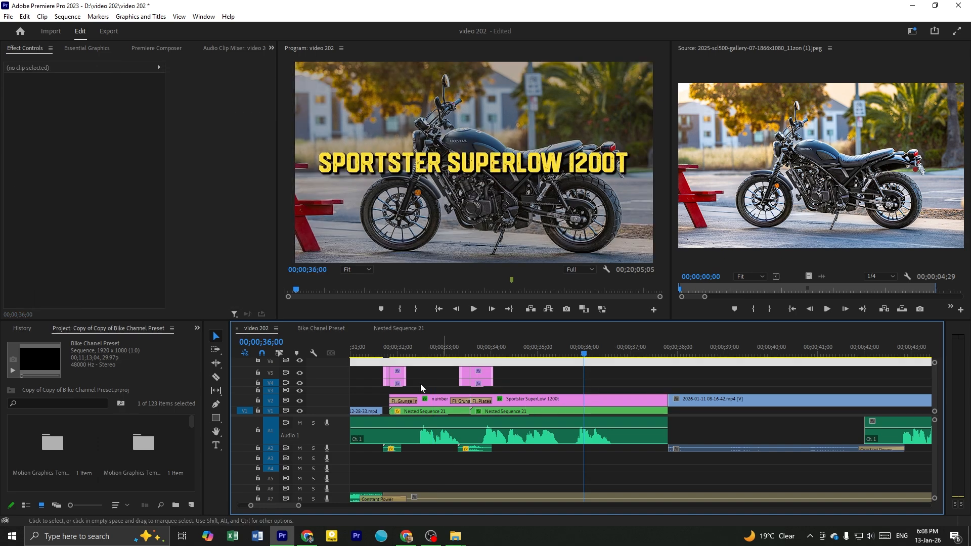
# Reopen Nested Sequence 21 from the video 202 timeline, rerun Auto Reframe analysis on its photo clip, and return to video 202
pyautogui.click(540, 405)
pyautogui.click(521, 410)
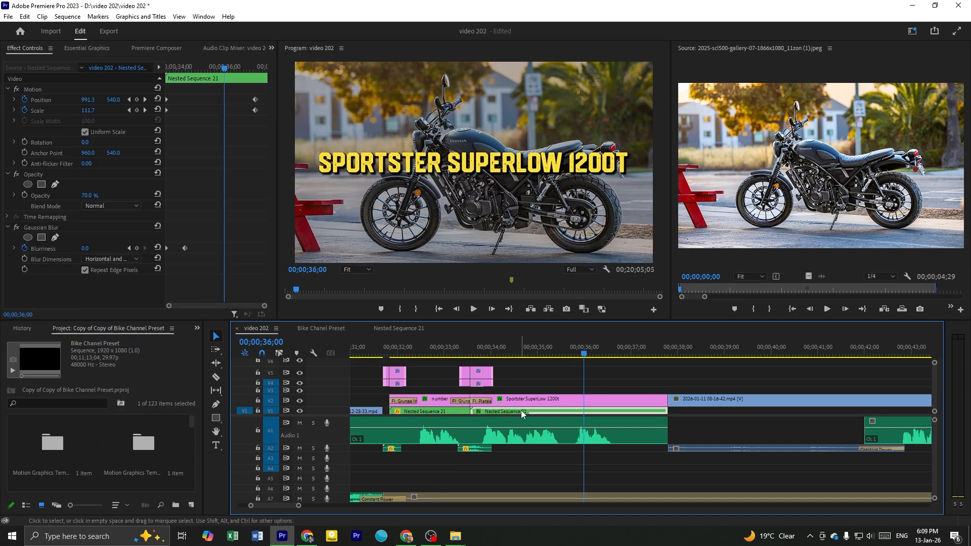
pyautogui.doubleClick(533, 410)
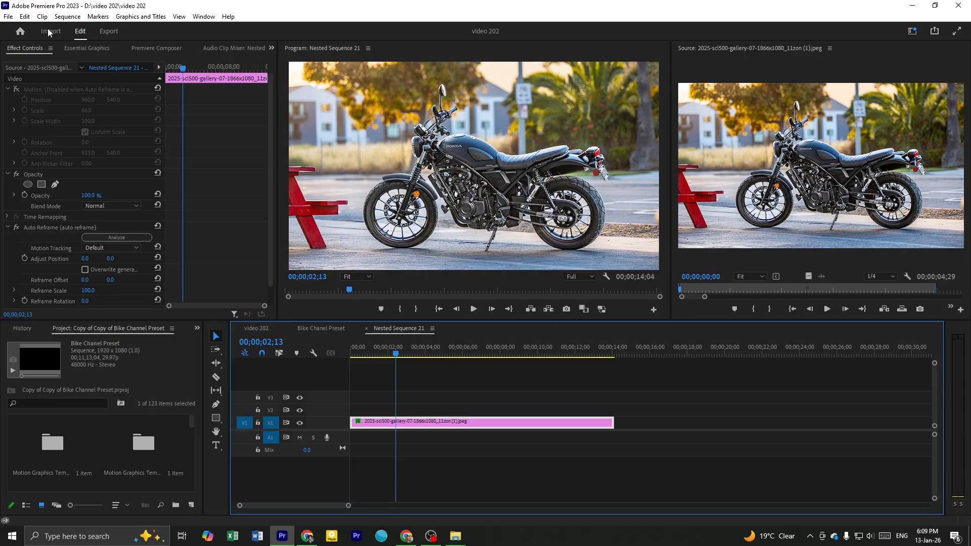
pyautogui.click(105, 238)
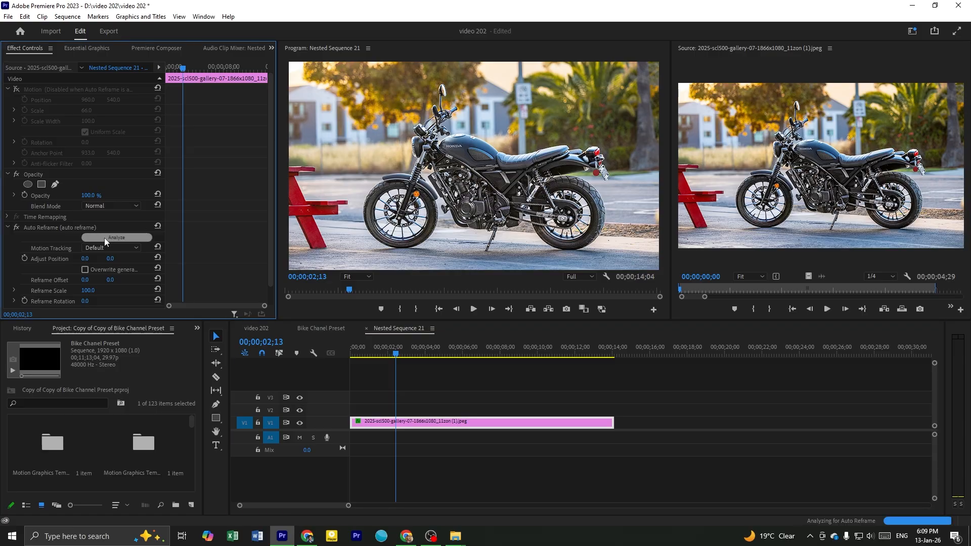
pyautogui.click(257, 329)
# Go back to the number 11 title and select its text in the preview for editing
pyautogui.scroll(-3, 582, 377)
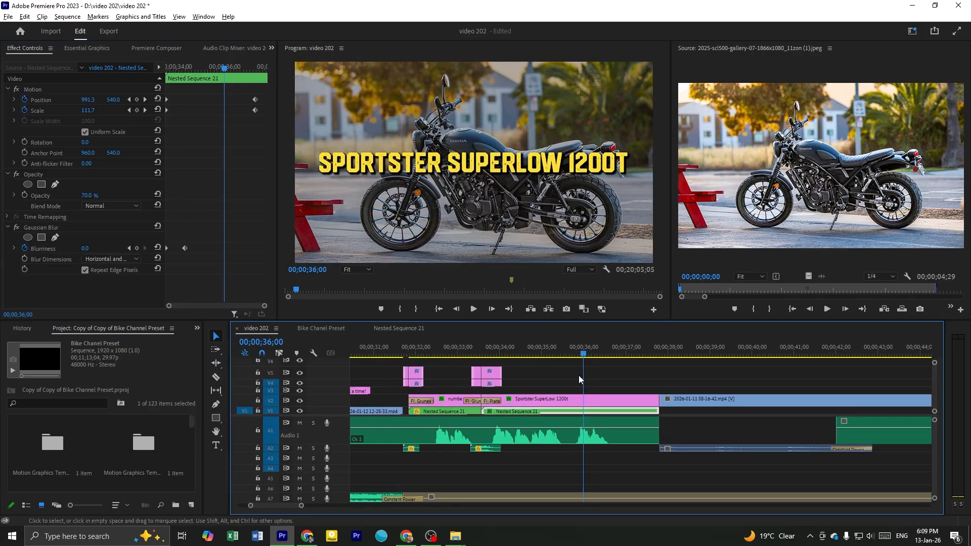
pyautogui.click(484, 354)
pyautogui.click(529, 361)
pyautogui.scroll(-3, 530, 376)
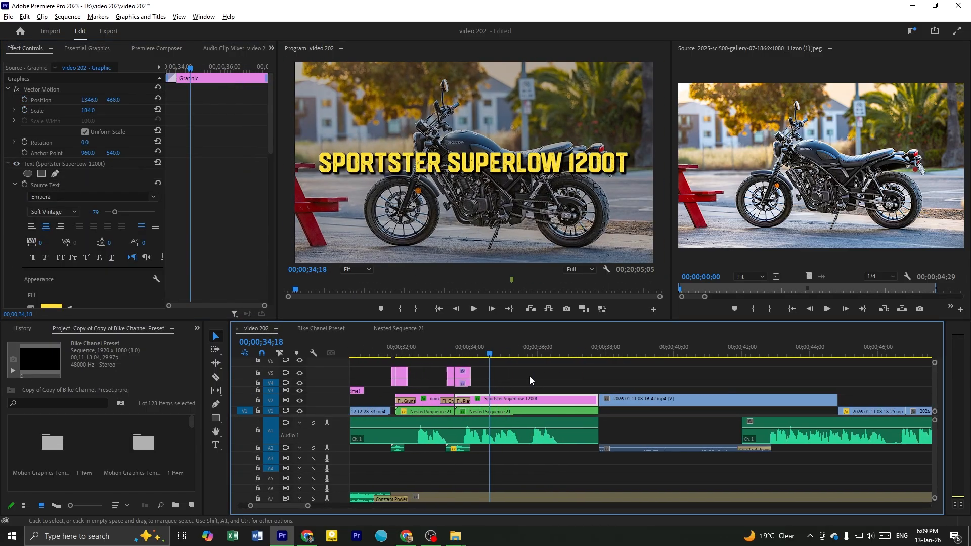
pyautogui.scroll(2, 514, 382)
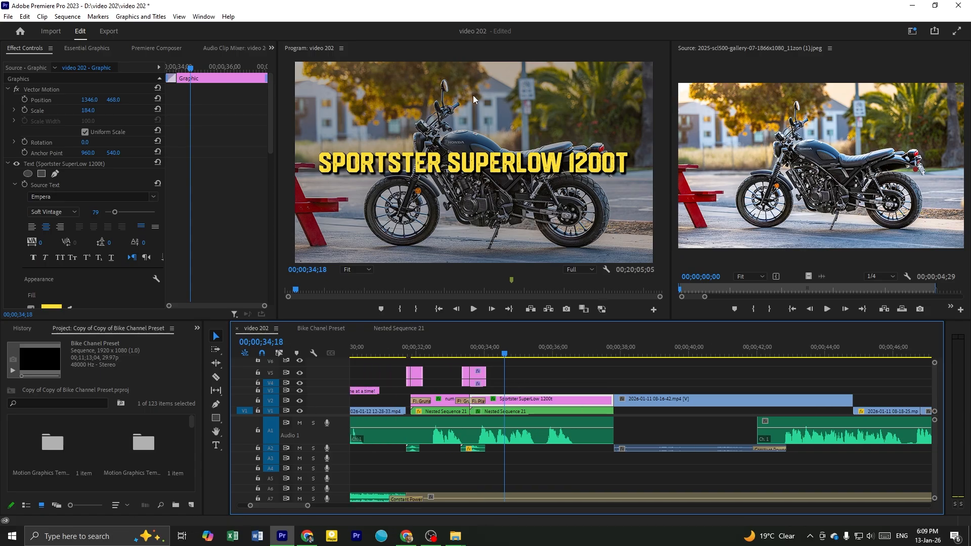
pyautogui.click(560, 378)
pyautogui.click(442, 353)
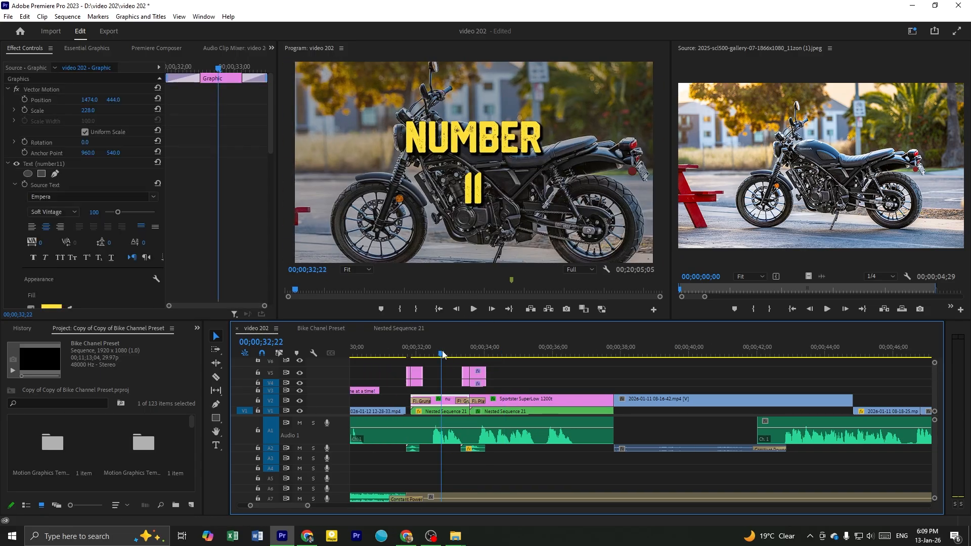
pyautogui.doubleClick(470, 191)
# Select the full Sportster SuperLow 1200t title text to demonstrate where the bike name is replaced, and leave the text unedited
pyautogui.click(512, 378)
pyautogui.click(537, 351)
pyautogui.tripleClick(506, 162)
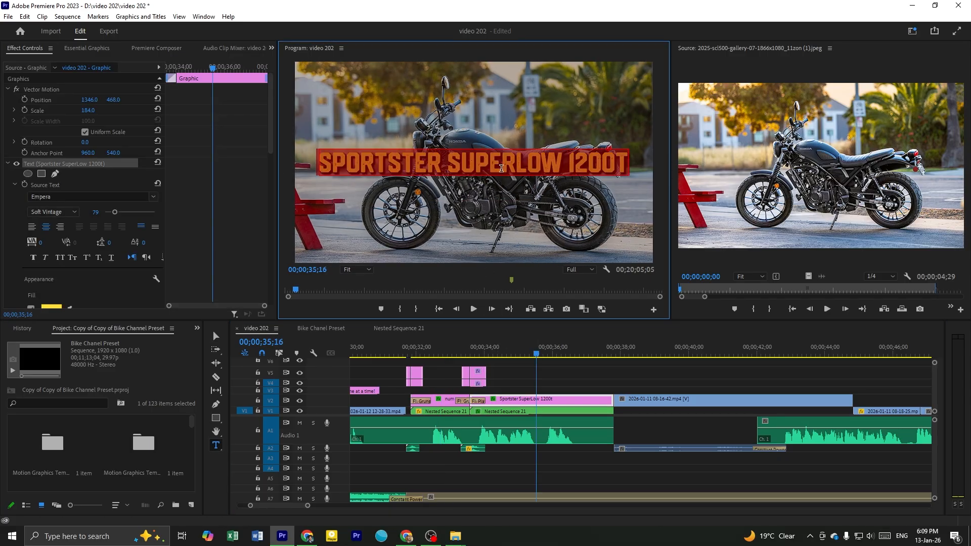
pyautogui.click(591, 383)
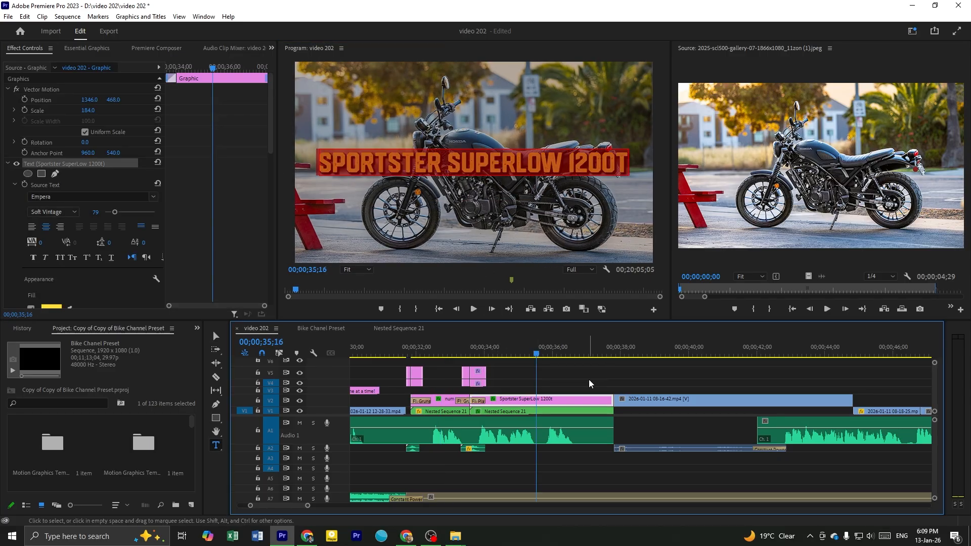
pyautogui.doubleClick(491, 164)
pyautogui.tripleClick(501, 159)
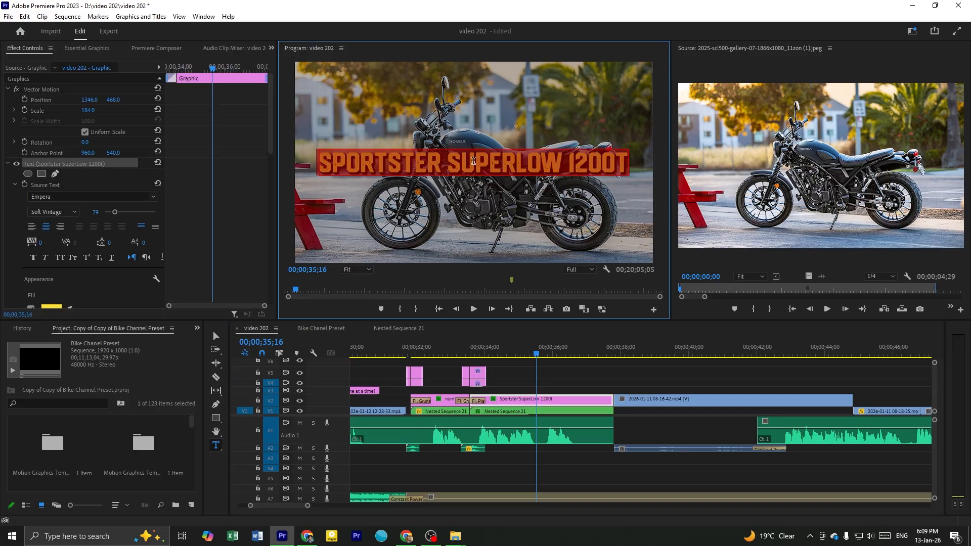
pyautogui.scroll(-1, 532, 388)
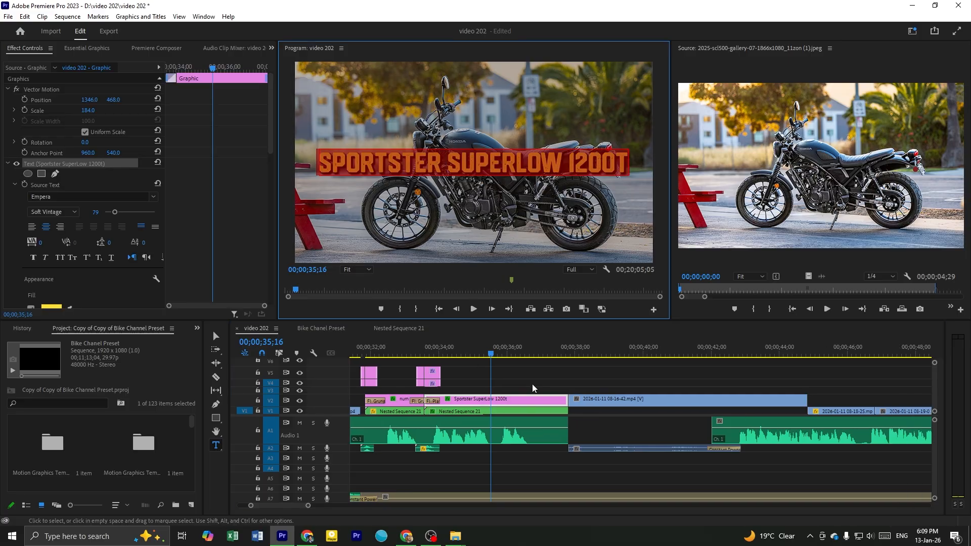
pyautogui.scroll(-1, 533, 384)
pyautogui.click(541, 380)
pyautogui.scroll(-2, 535, 349)
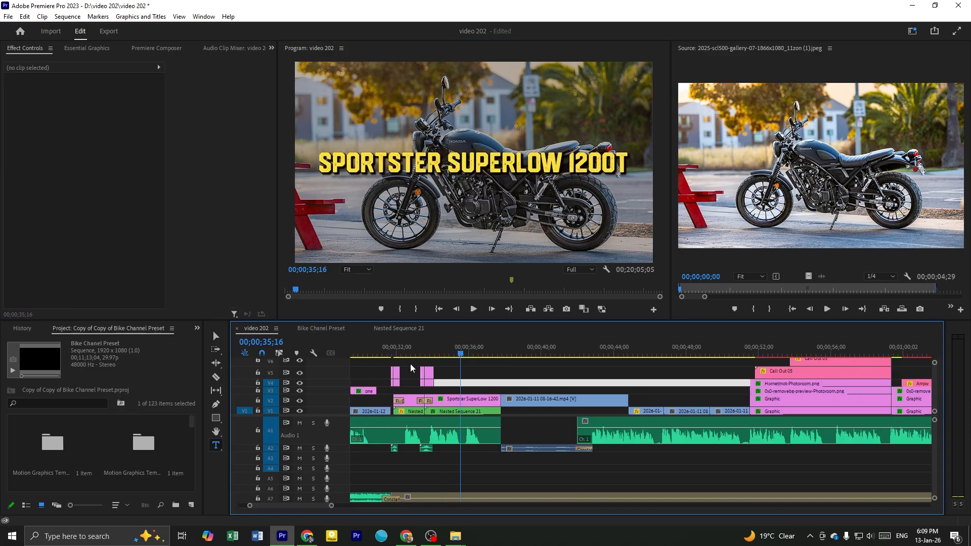
# Switch to the Bike Chanel Preset sequence and examine the liquid-cooled engine call-out template and the single red motorcycle template
pyautogui.click(336, 330)
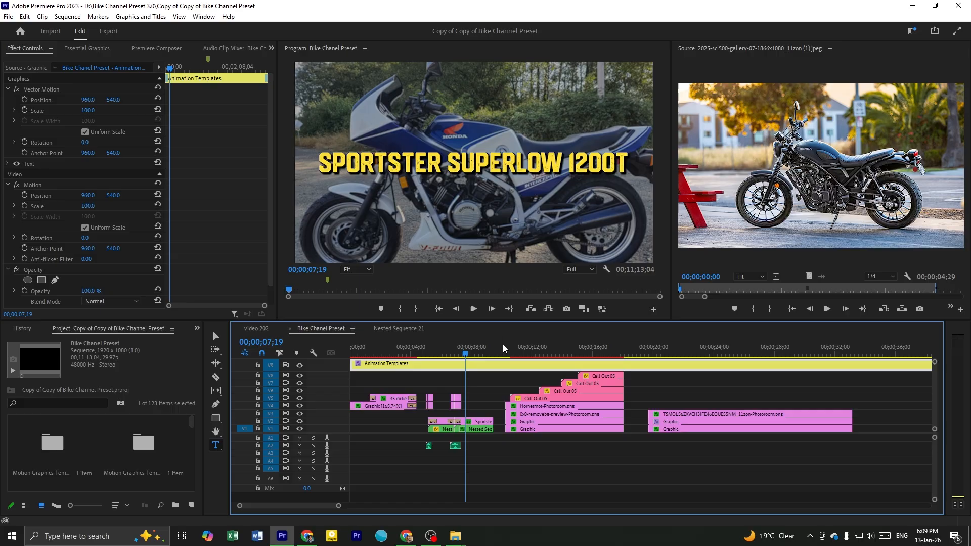
pyautogui.click(502, 346)
pyautogui.click(506, 348)
pyautogui.scroll(2, 526, 373)
pyautogui.scroll(-1, 526, 372)
pyautogui.click(468, 384)
pyautogui.moveTo(440, 356); pyautogui.dragTo(470, 468)
pyautogui.scroll(-2, 470, 469)
pyautogui.scroll(1, 469, 469)
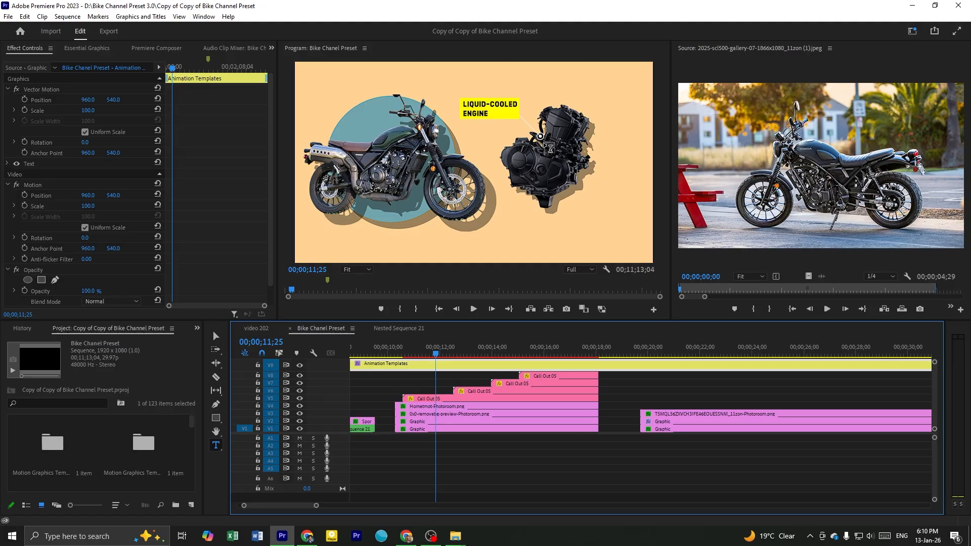
pyautogui.click(533, 462)
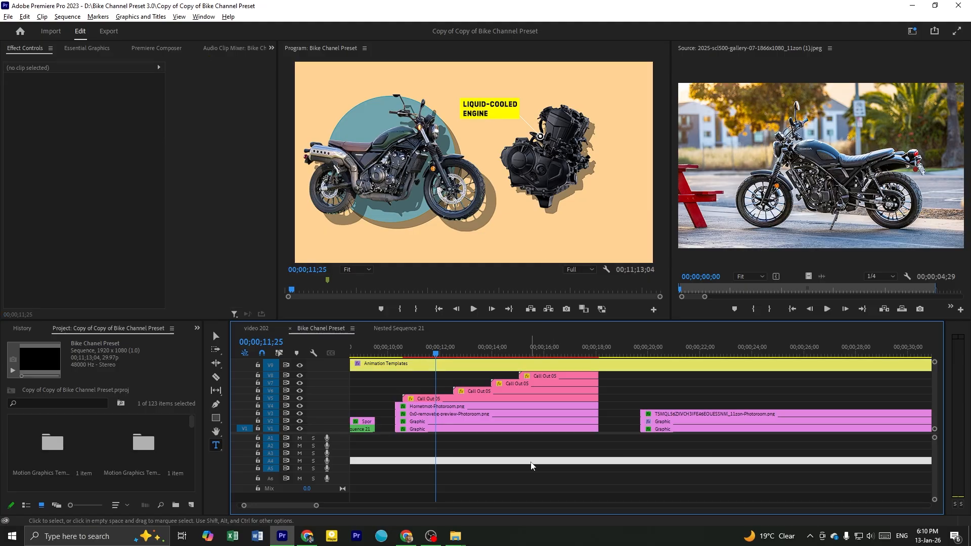
pyautogui.scroll(-2, 530, 461)
pyautogui.click(671, 347)
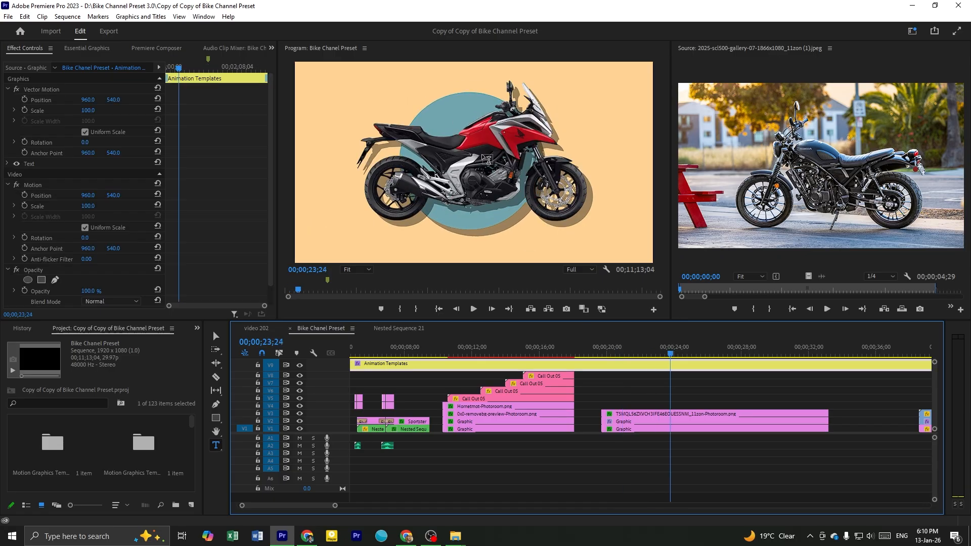
# Save the video 202 project and switch from the Type tool to the Selection tool
pyautogui.hotkey('ctrl', 's')
pyautogui.scroll(-1, 609, 391)
pyautogui.hotkey('shift', '1')
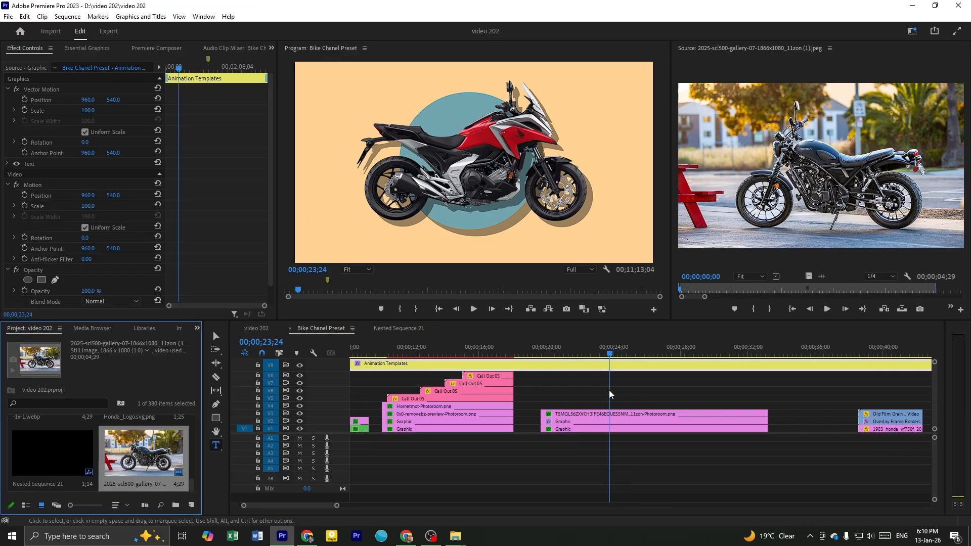
pyautogui.press('v')
# Scrub through the red motorcycle template in the preset sequence to examine its animated bike, circle and shadow
pyautogui.scroll(-2, 609, 391)
pyautogui.scroll(-1, 609, 392)
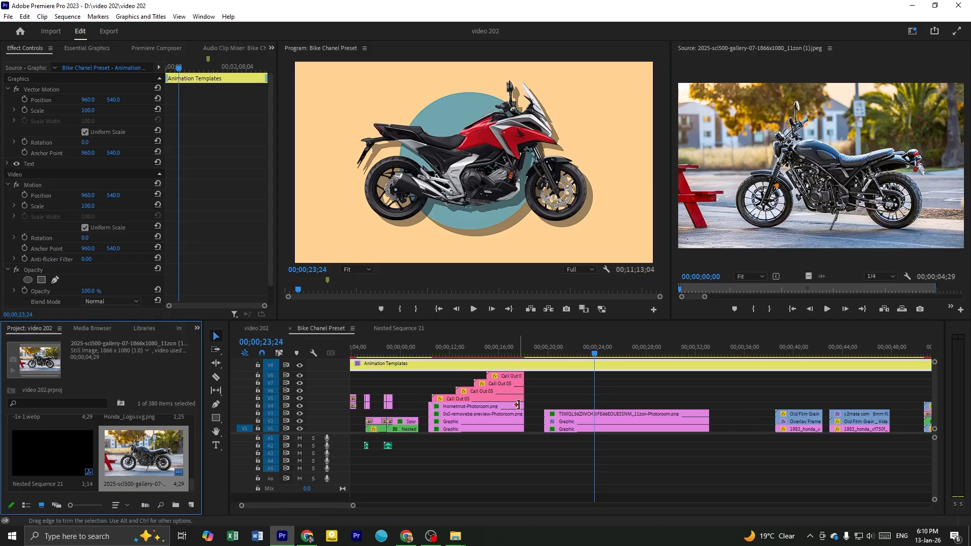
pyautogui.scroll(1, 542, 393)
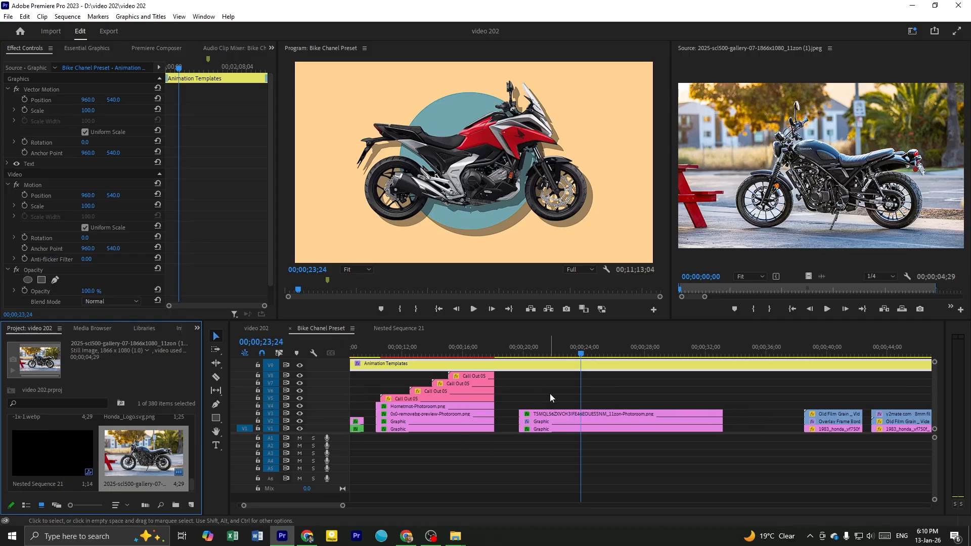
pyautogui.scroll(-1, 550, 398)
pyautogui.click(536, 391)
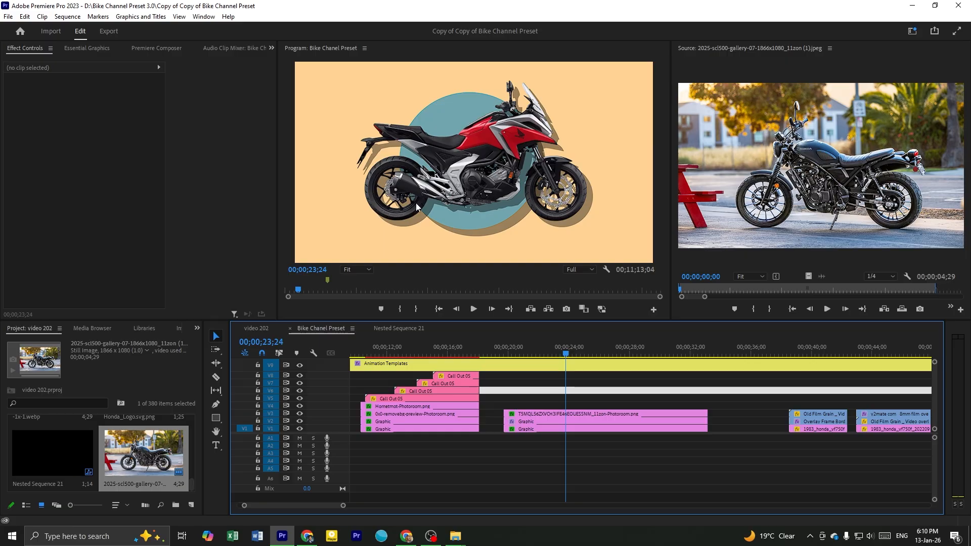
pyautogui.scroll(-2, 575, 428)
pyautogui.click(572, 397)
pyautogui.moveTo(448, 351); pyautogui.dragTo(564, 383)
pyautogui.click(627, 399)
pyautogui.scroll(-2, 627, 405)
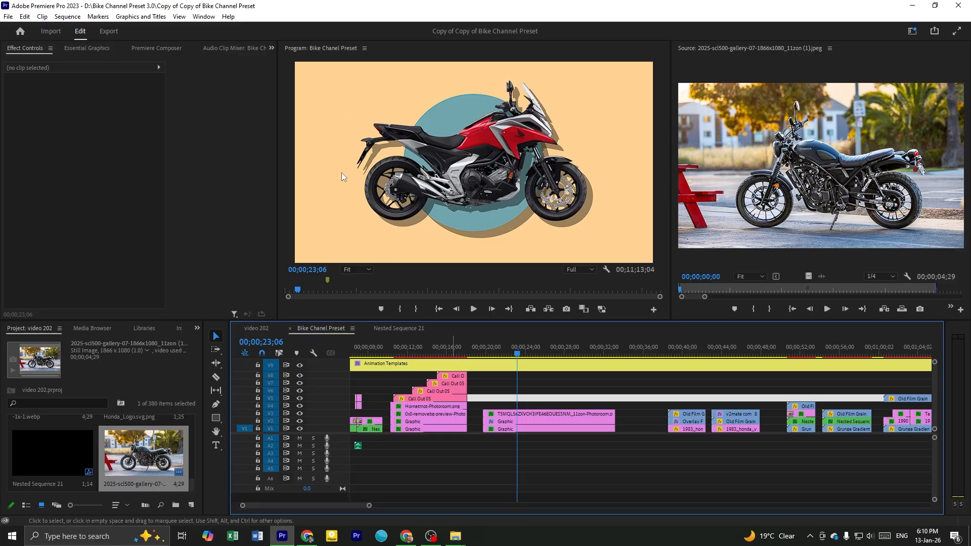
pyautogui.click(430, 358)
pyautogui.click(425, 362)
pyautogui.moveTo(398, 351); pyautogui.dragTo(491, 357)
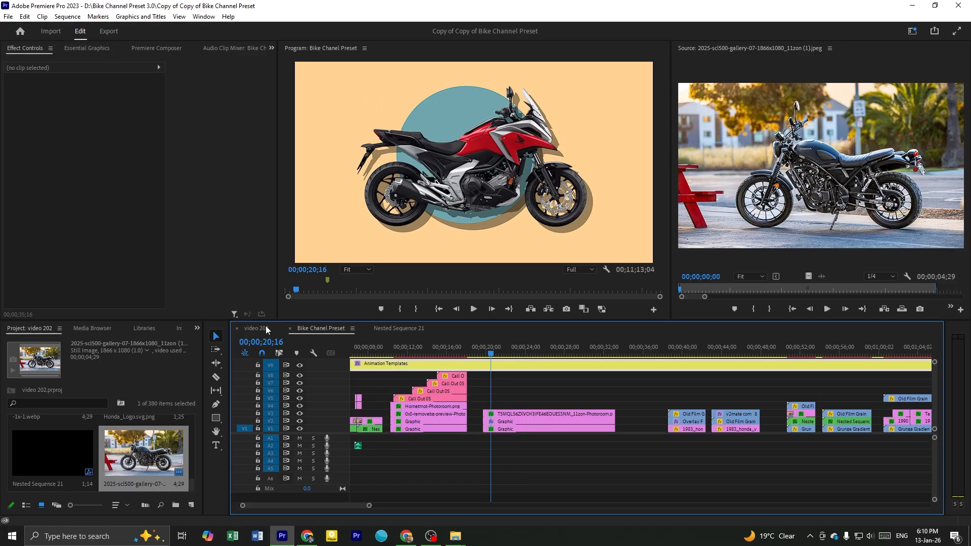
# Return to the video 202 sequence and play the single-motorcycle circle animation from about 59 seconds
pyautogui.click(266, 329)
pyautogui.scroll(-6, 537, 386)
pyautogui.moveTo(566, 350); pyautogui.dragTo(634, 372)
pyautogui.scroll(-2, 602, 378)
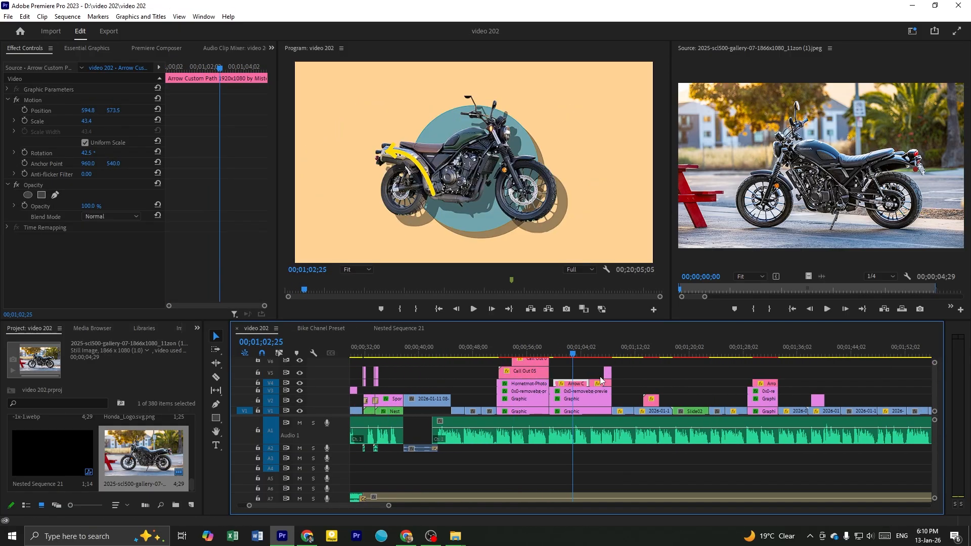
pyautogui.scroll(-2, 600, 377)
pyautogui.click(556, 378)
pyautogui.moveTo(487, 348)
pyautogui.mouseDown()
pyautogui.moveTo(536, 363)
pyautogui.moveTo(504, 372)
pyautogui.moveTo(536, 380)
pyautogui.moveTo(475, 379)
pyautogui.mouseUp()
pyautogui.click(483, 377)
pyautogui.press('space')
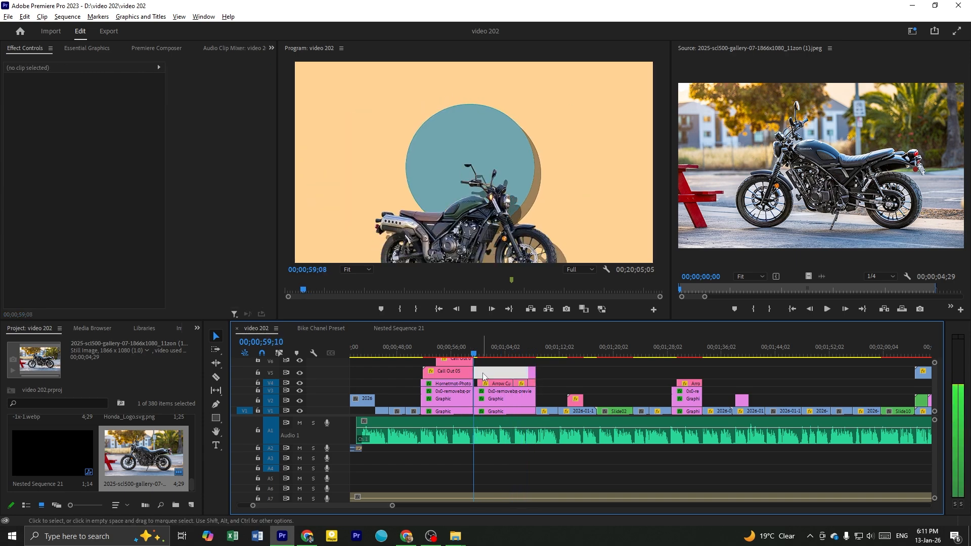
# Select the yellow Arrow Custom Path clip and play its animation over the exhaust from about 1:00
pyautogui.scroll(2, 483, 377)
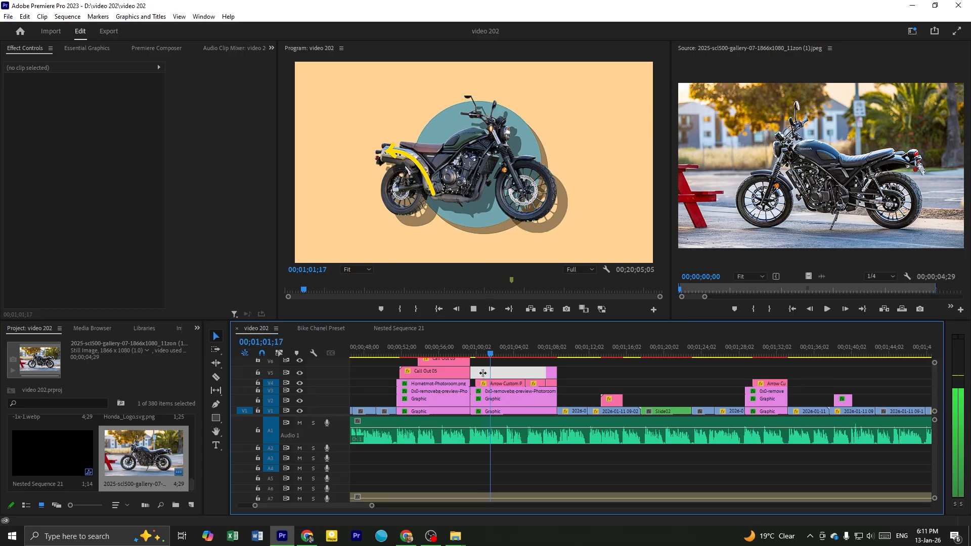
pyautogui.click(486, 383)
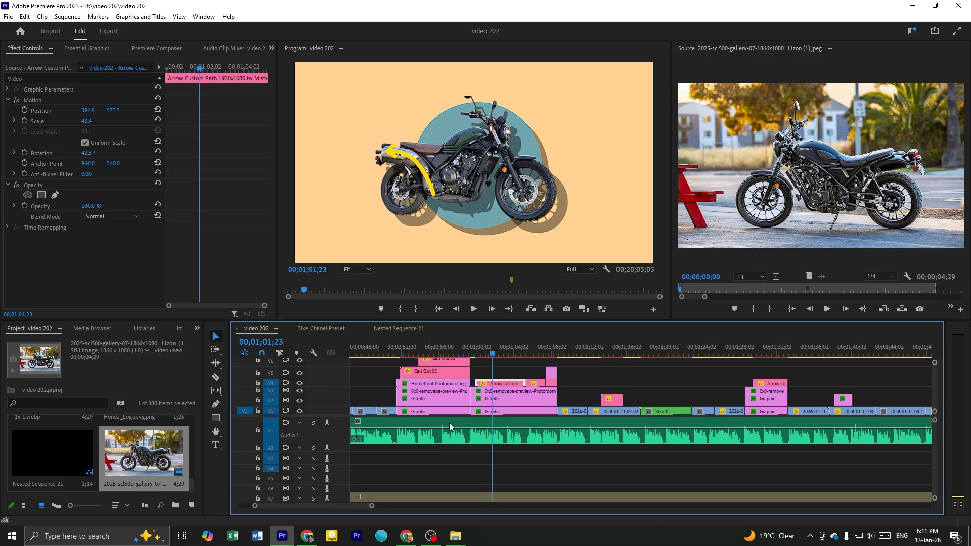
pyautogui.click(508, 354)
pyautogui.click(478, 352)
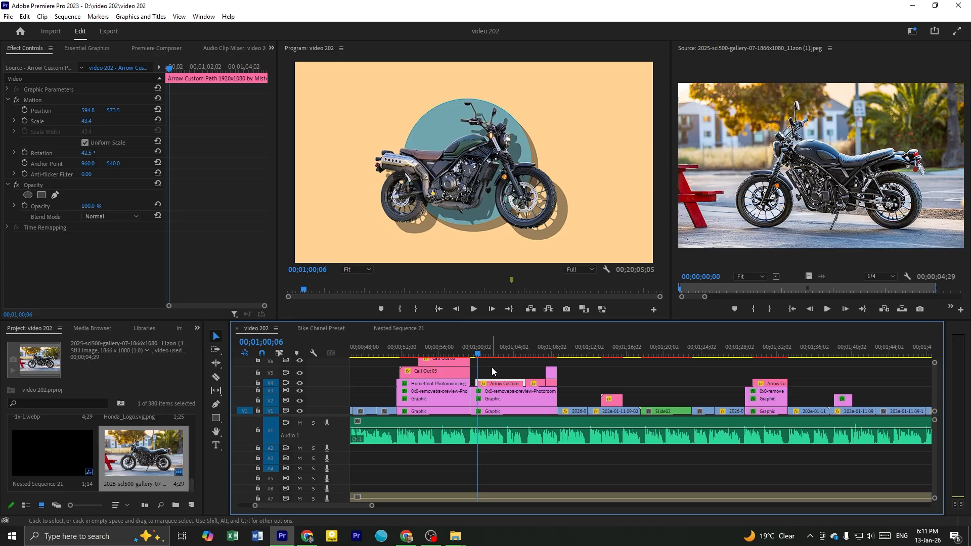
pyautogui.scroll(2, 497, 388)
pyautogui.press('space')
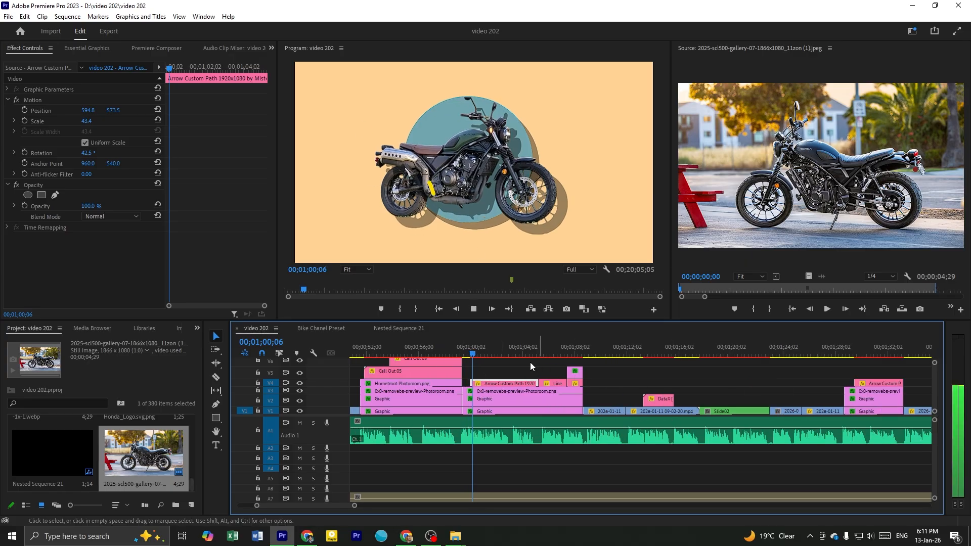
pyautogui.click(523, 369)
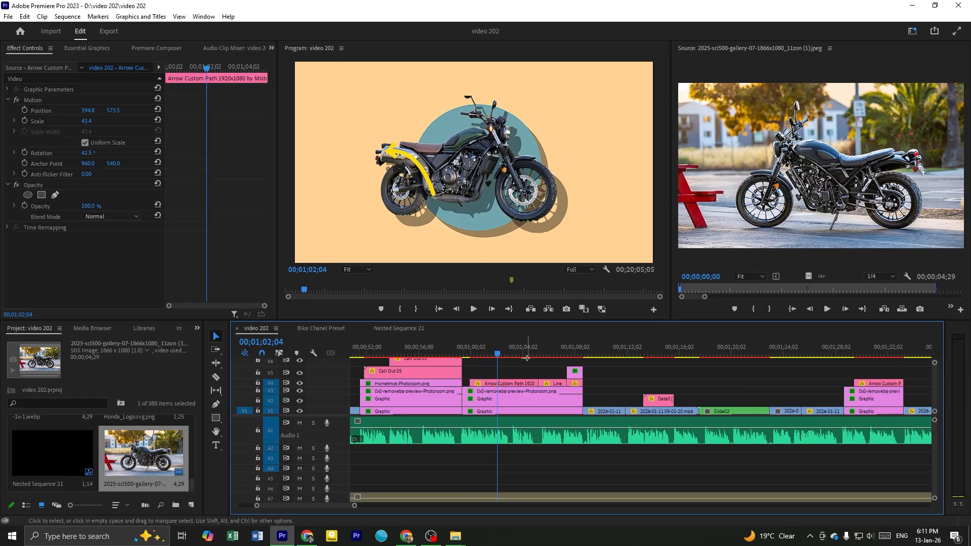
# Play the yellow Line Custom Duration animation over the motorcycle's seat
pyautogui.click(542, 356)
pyautogui.press('space')
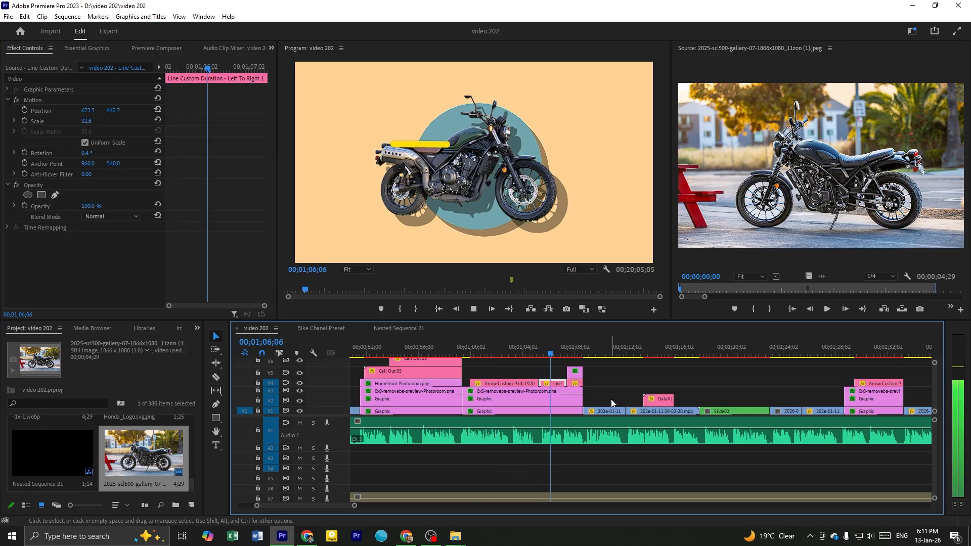
pyautogui.press('space')
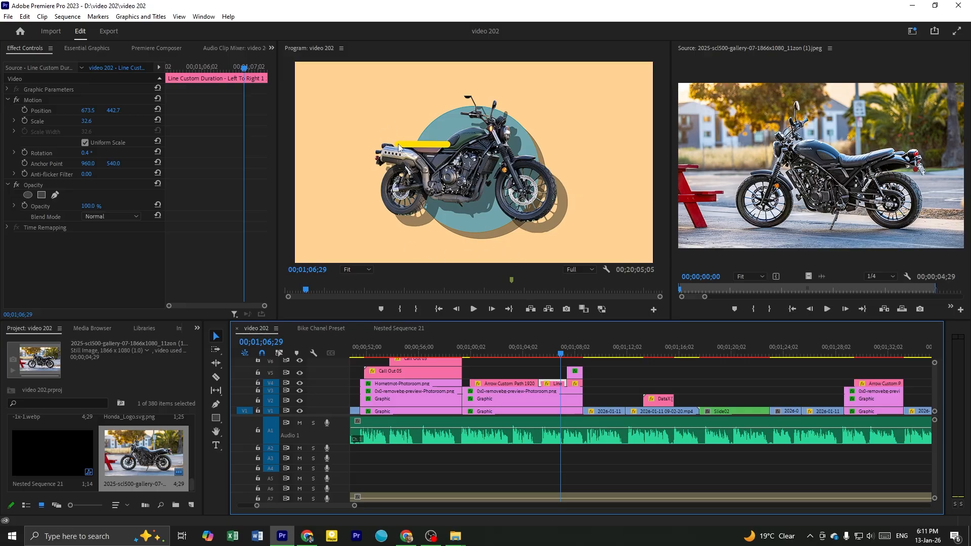
# Play the front wheel's yellow circle stroke animation with the 19 INCH text and examine the Circle Stroke clip
pyautogui.click(603, 384)
pyautogui.press('space')
pyautogui.scroll(4, 737, 434)
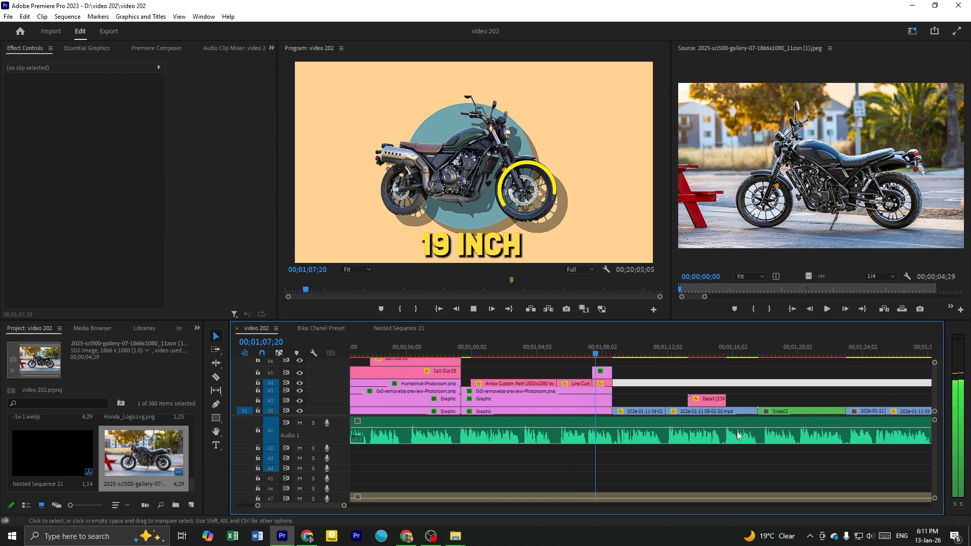
pyautogui.press('space')
pyautogui.scroll(3, 669, 423)
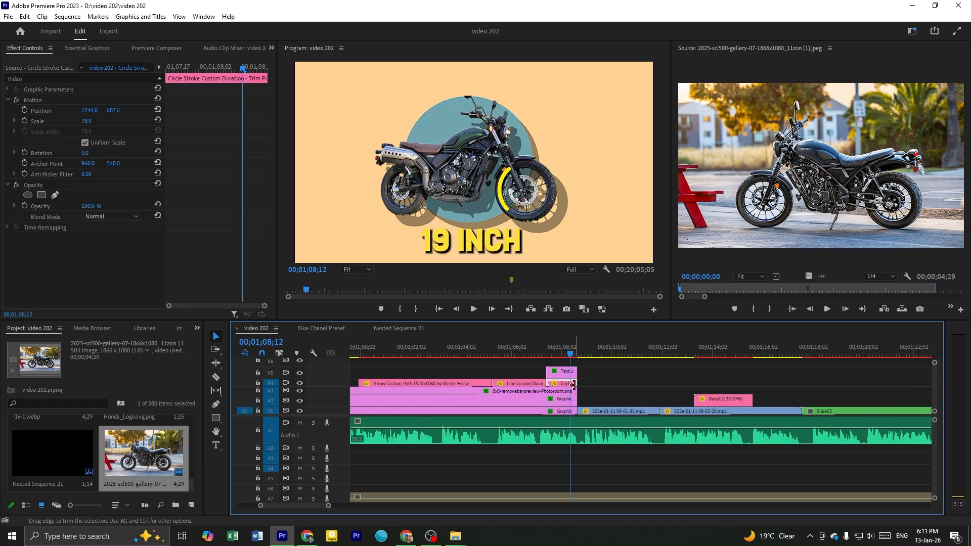
pyautogui.click(575, 383)
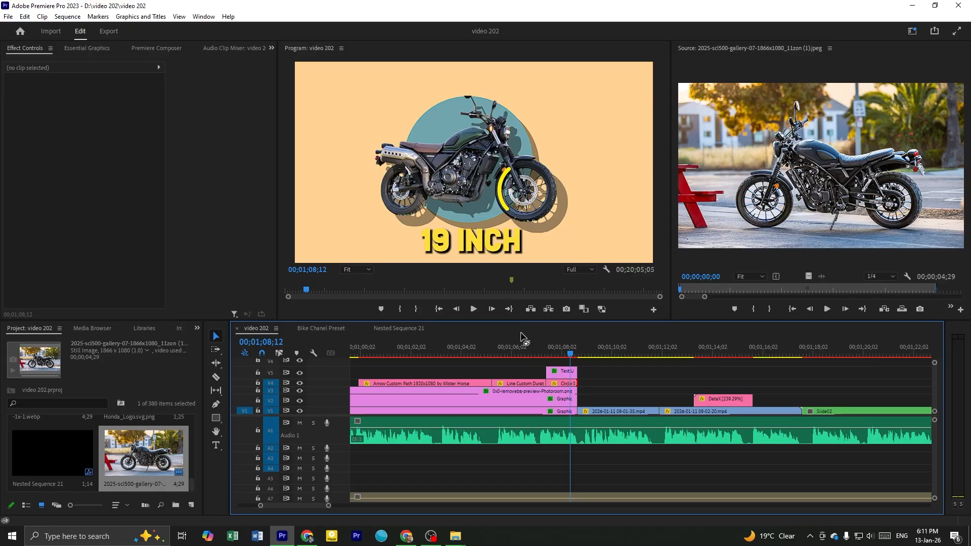
# Open the 0x0-removebg-preview-Photoroom.png motorcycle clip in the Source monitor to examine the cut-out image
pyautogui.press('=')
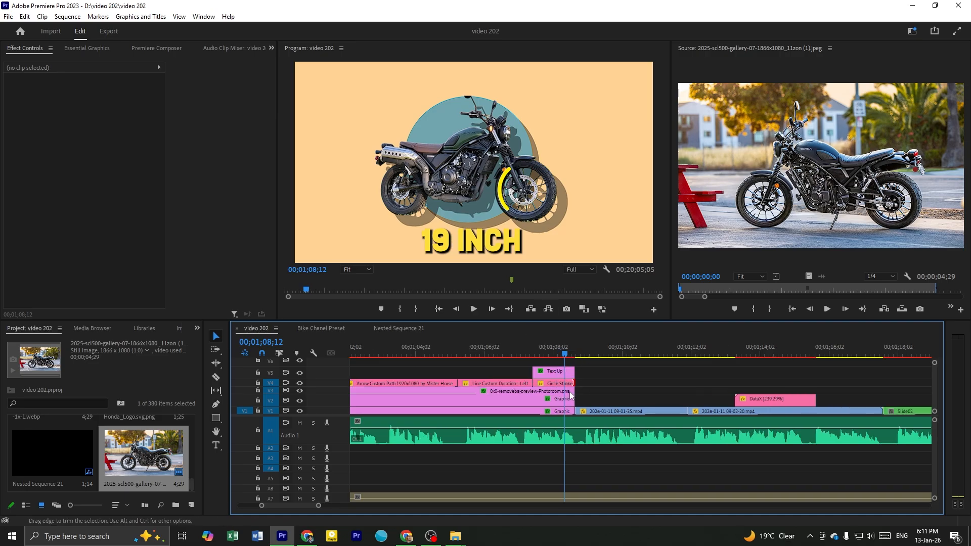
pyautogui.press('-')
pyautogui.press('-')
pyautogui.press('-')
pyautogui.scroll(1, 560, 378)
pyautogui.moveTo(635, 354); pyautogui.dragTo(581, 397)
pyautogui.press('=')
pyautogui.doubleClick(539, 392)
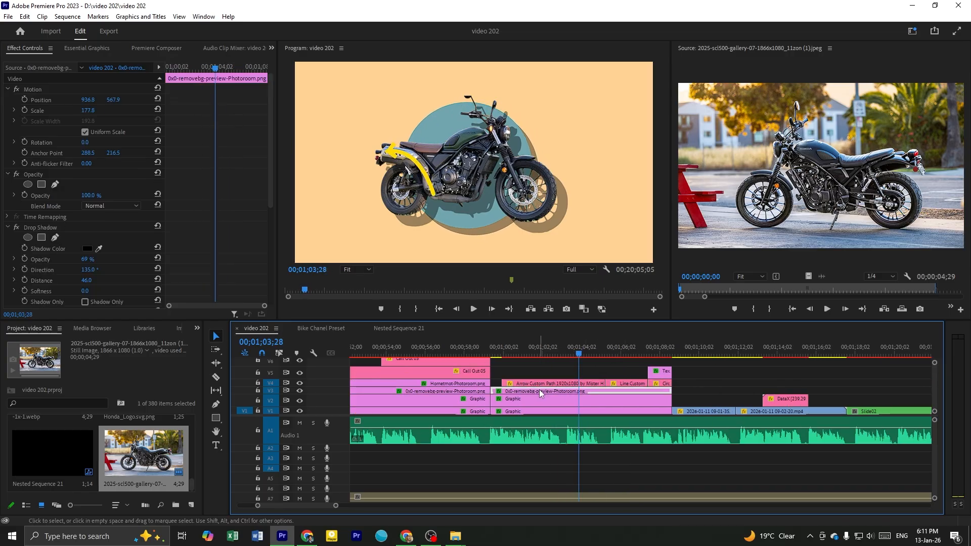
pyautogui.click(611, 368)
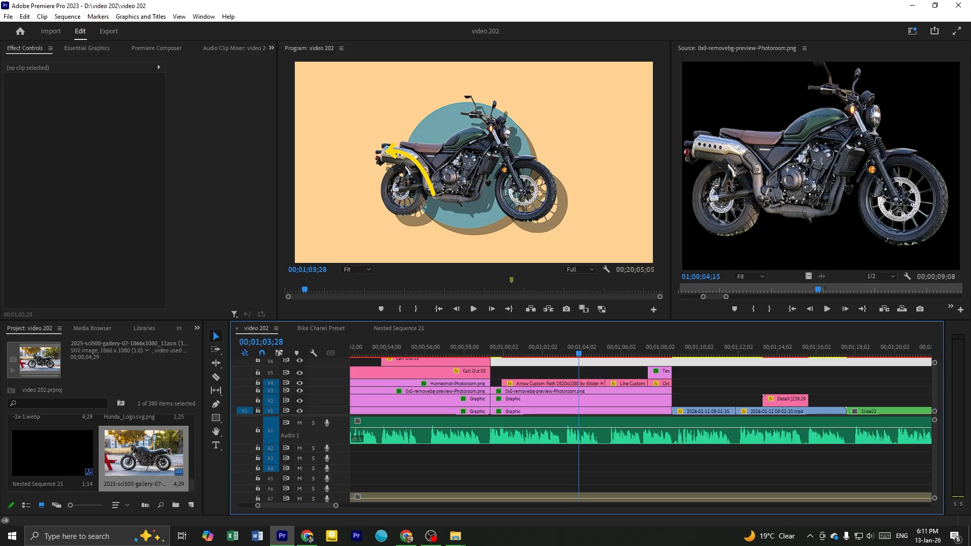
# Switch to Chrome, maximize its window, and open the bookmarked remove.bg upload page in a new tab
pyautogui.hotkey('alt', 'Tab')
pyautogui.hotkey('alt', 'Tab')
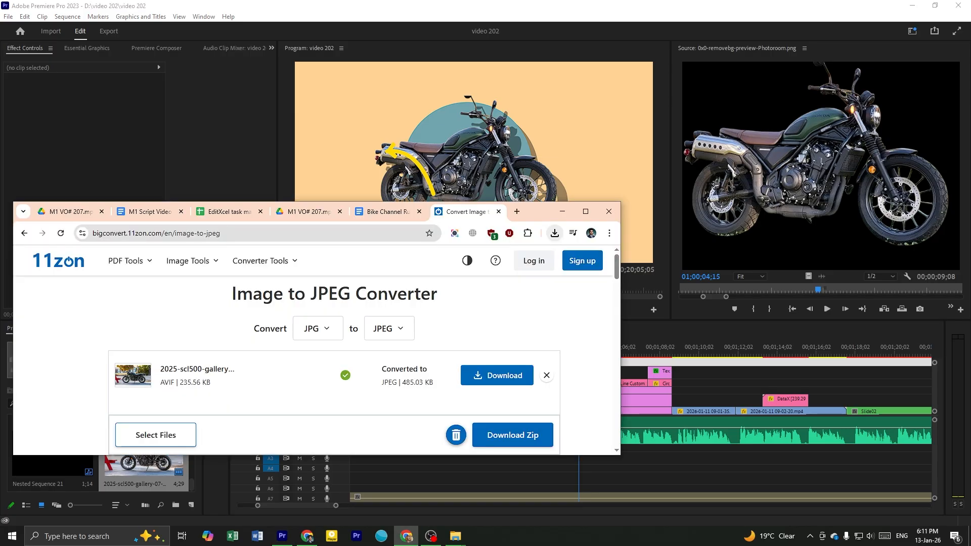
pyautogui.moveTo(539, 212); pyautogui.dragTo(583, 8)
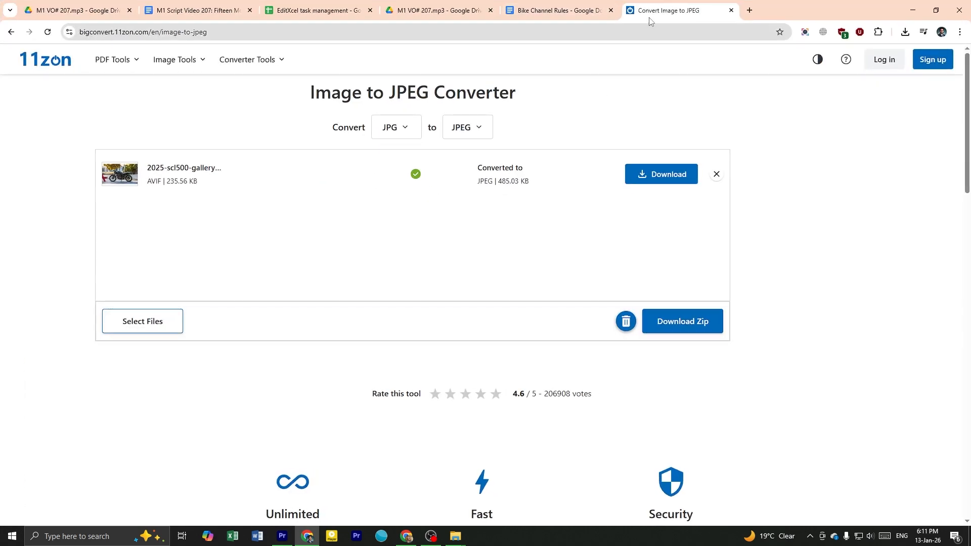
pyautogui.click(751, 10)
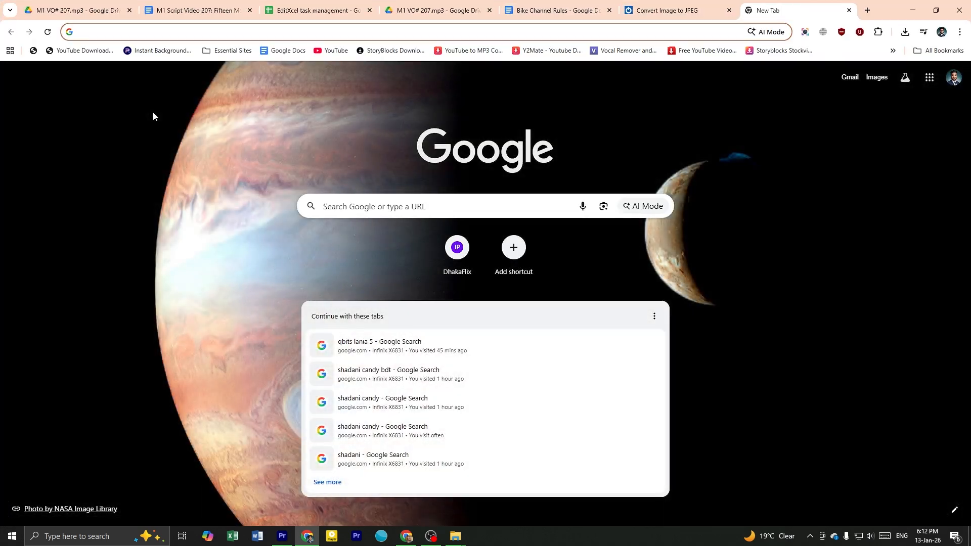
pyautogui.click(205, 98)
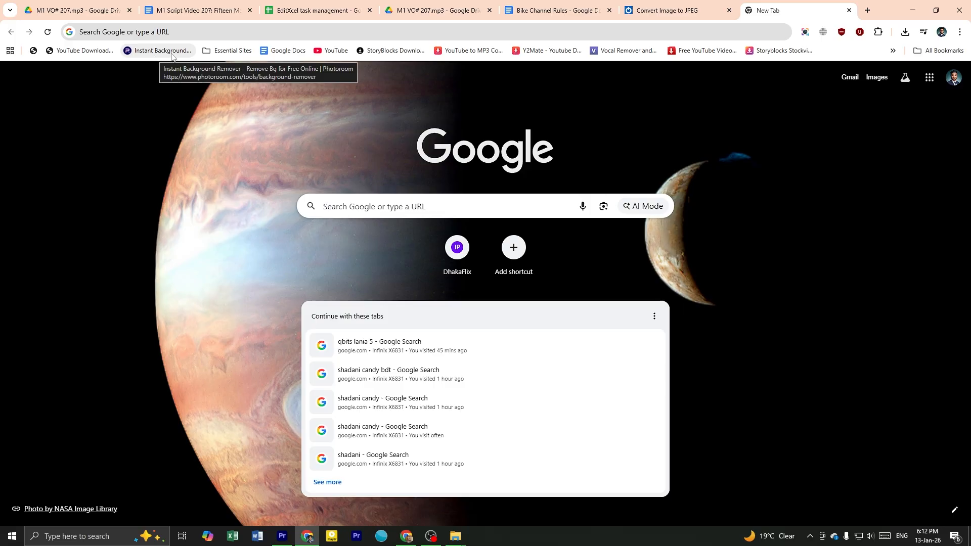
pyautogui.click(229, 51)
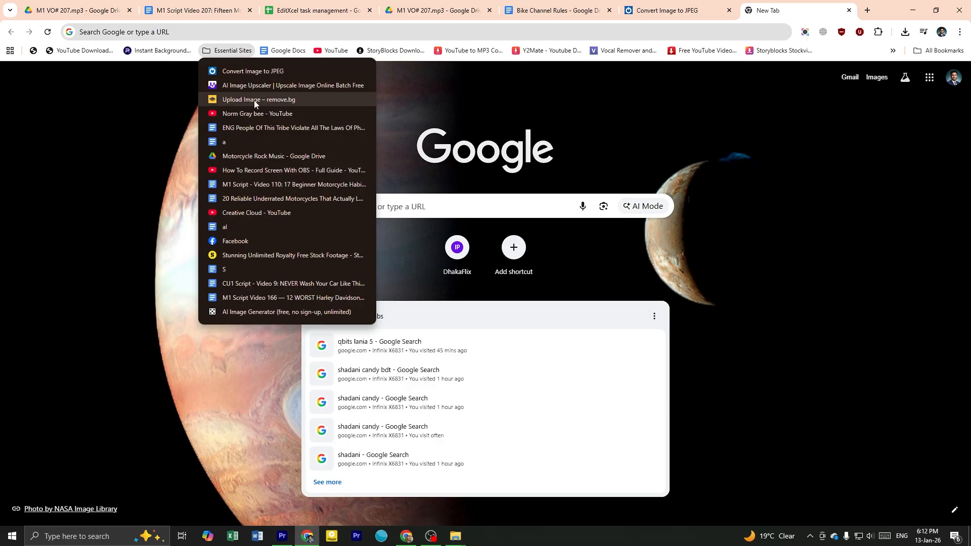
pyautogui.click(296, 106)
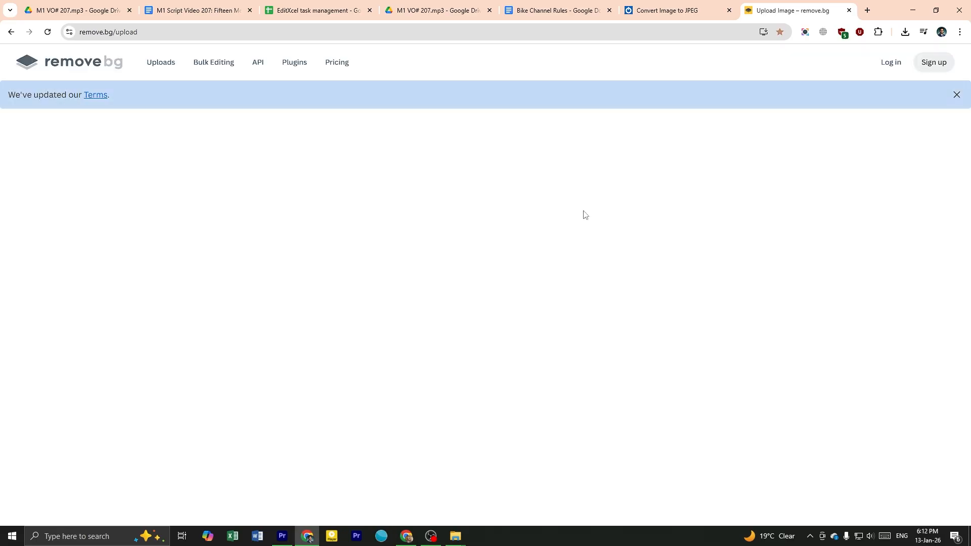
# Open the bookmarked Photoroom background remover in another new tab
pyautogui.click(720, 7)
pyautogui.click(810, 5)
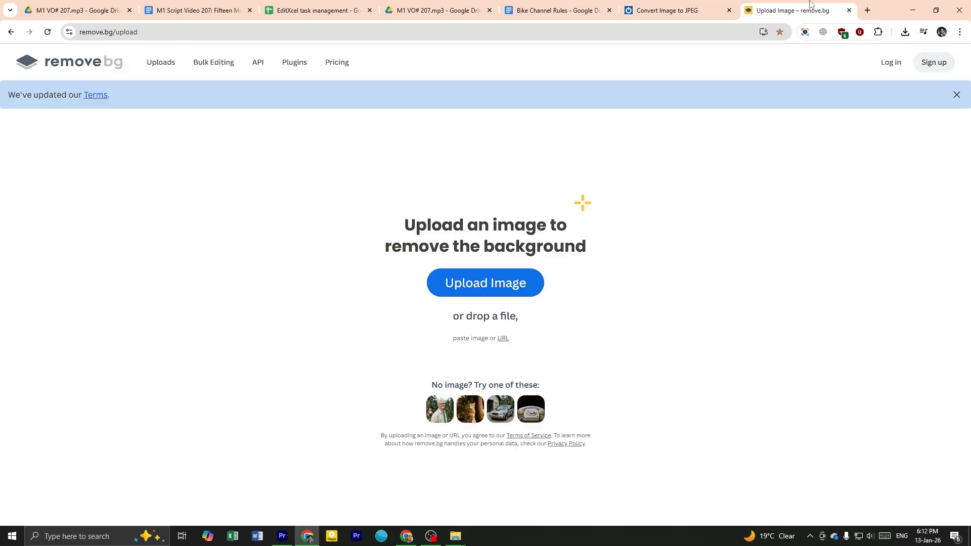
pyautogui.click(872, 11)
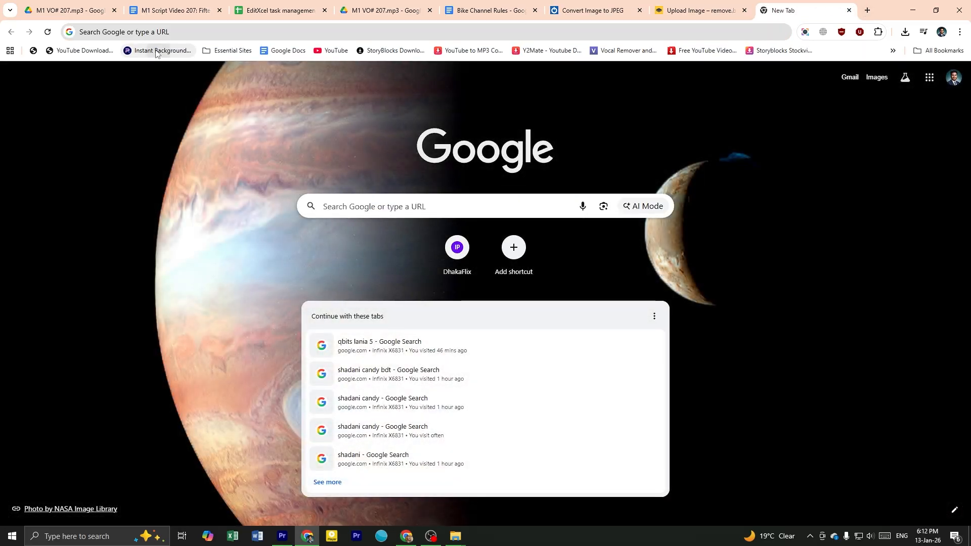
pyautogui.click(107, 48)
pyautogui.scroll(-1, 663, 279)
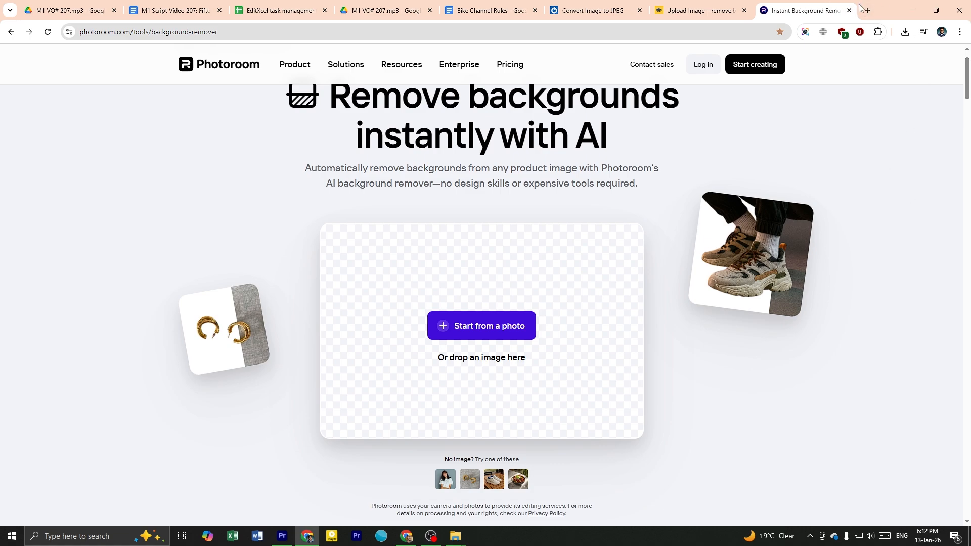
# Search Google for honda rebel 300 in a new tab and show the image results
pyautogui.click(867, 10)
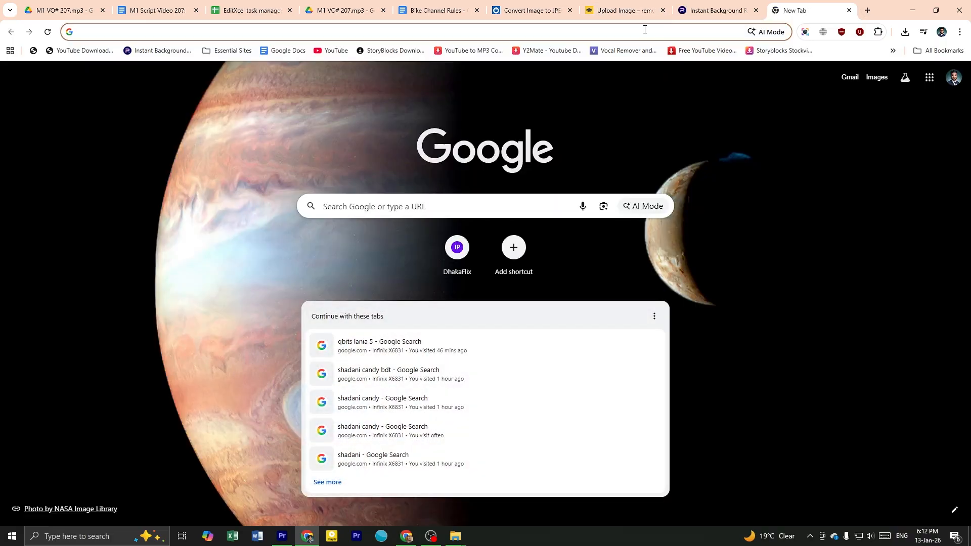
pyautogui.click(645, 29)
pyautogui.write('honda reve')
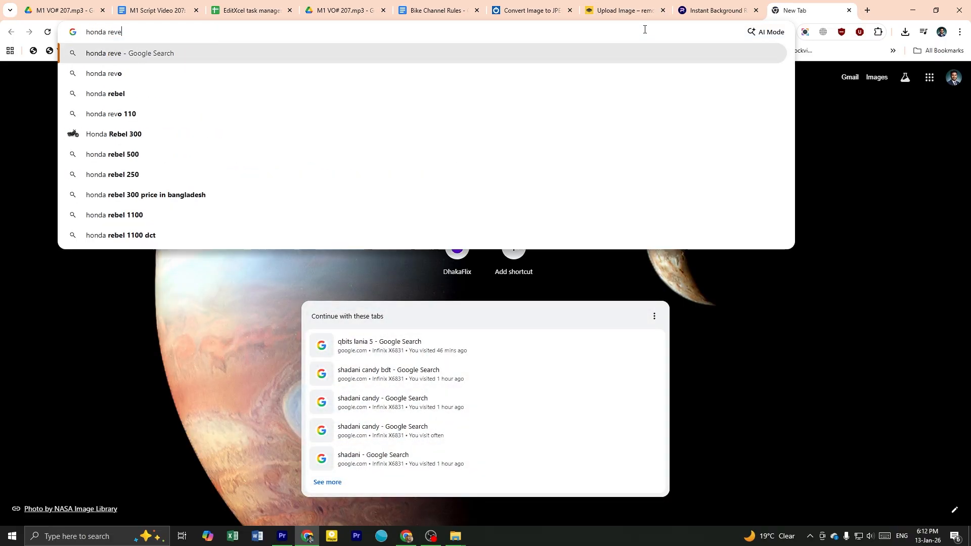
pyautogui.press('BackSpace')
pyautogui.press('BackSpace')
pyautogui.write('bel 300')
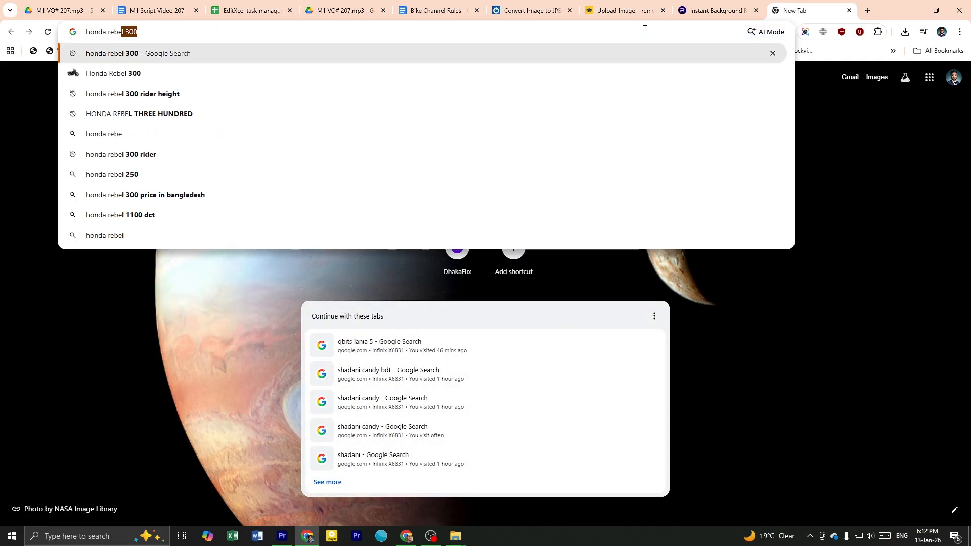
pyautogui.press('Return')
pyautogui.click(148, 146)
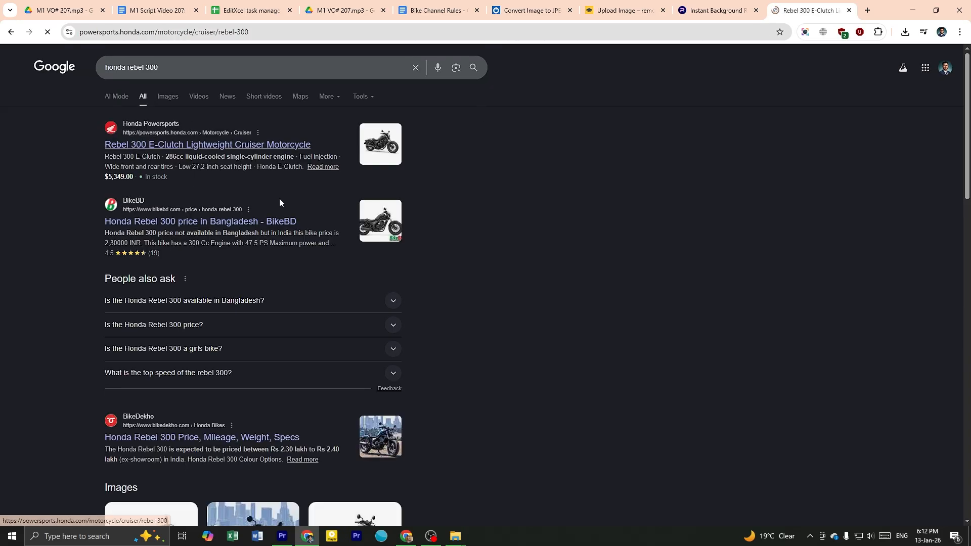
pyautogui.click(10, 32)
pyautogui.click(169, 97)
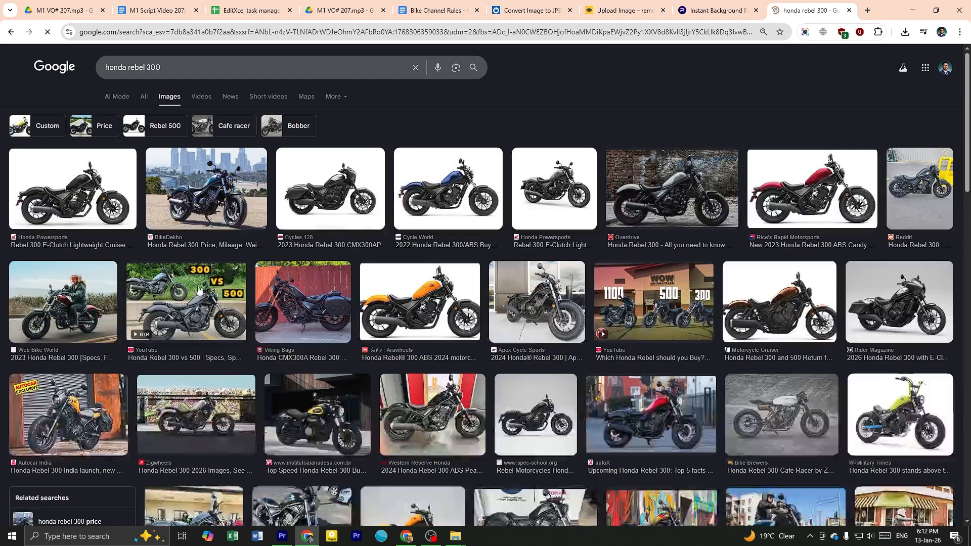
# Preview the BikeDekho, Overdrive and Web Bike World photos of the Honda Rebel 300
pyautogui.click(205, 188)
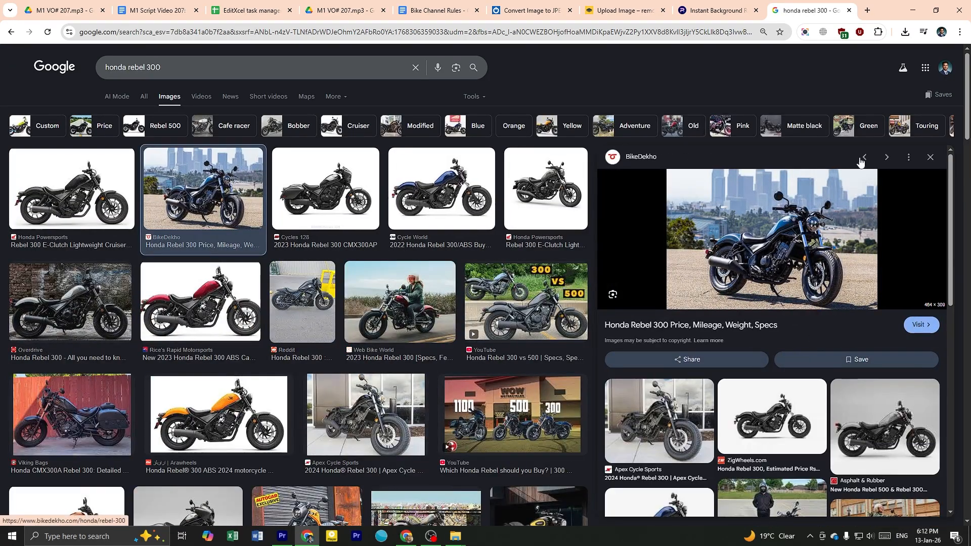
pyautogui.click(124, 306)
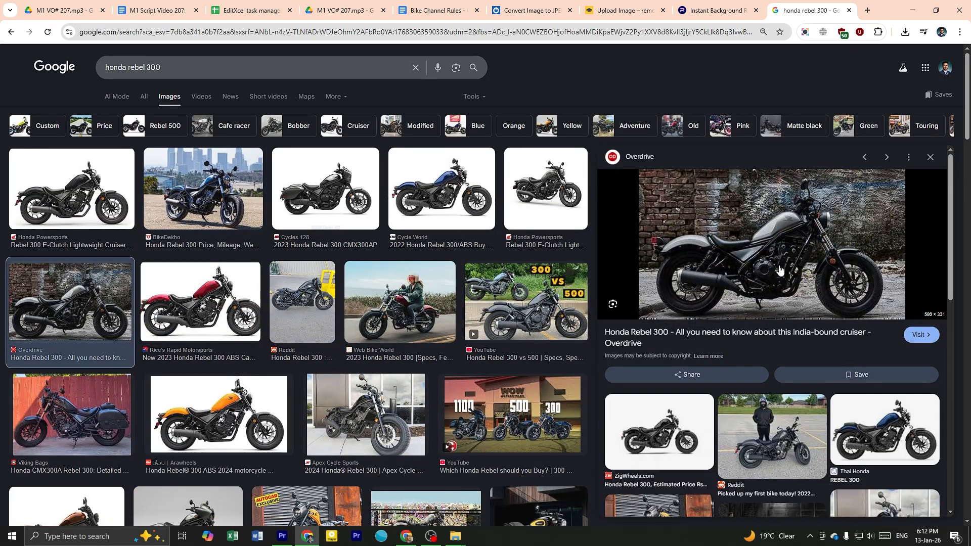
pyautogui.click(386, 307)
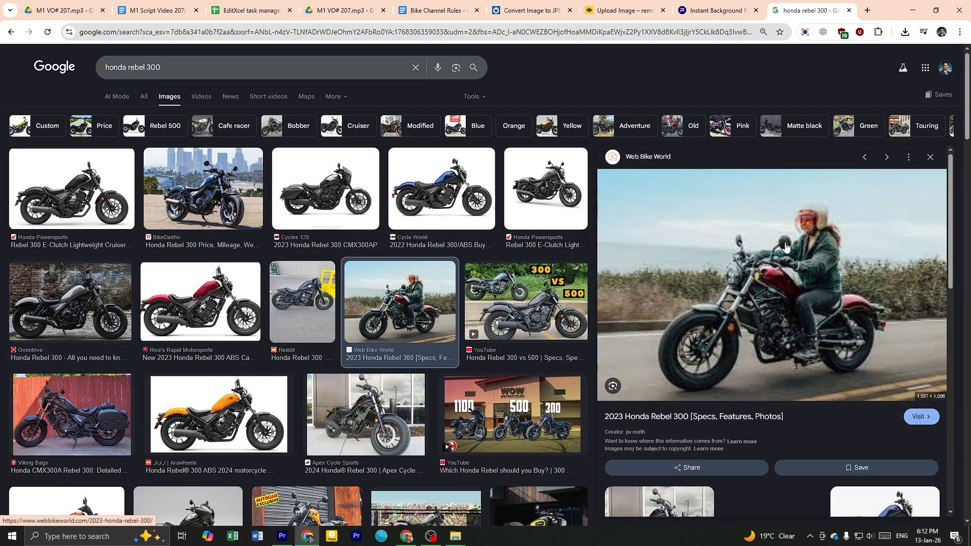
# Download the Viking Bags photo of the black Rebel 300 by the red fence and return to the Photoroom background remover
pyautogui.scroll(-2, 202, 303)
pyautogui.click(23, 305)
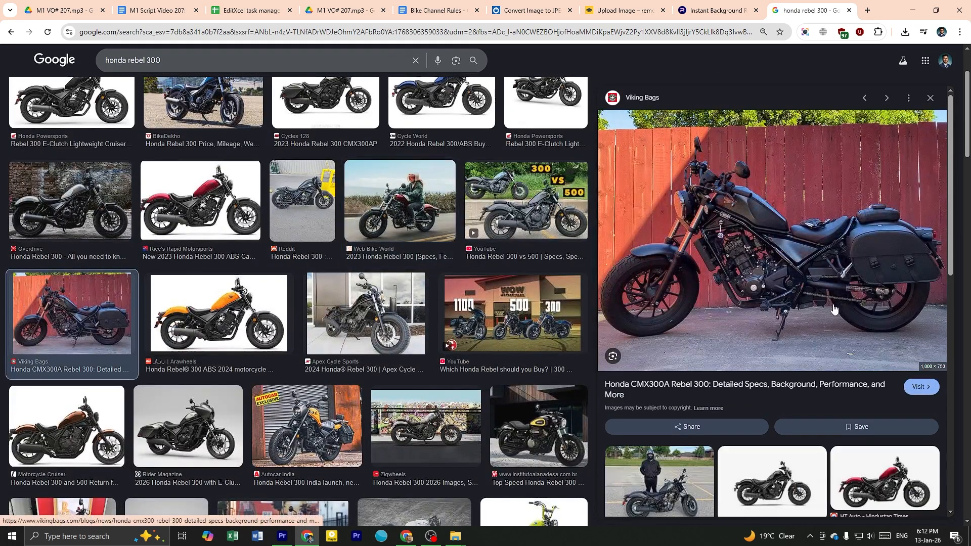
pyautogui.scroll(2, 730, 314)
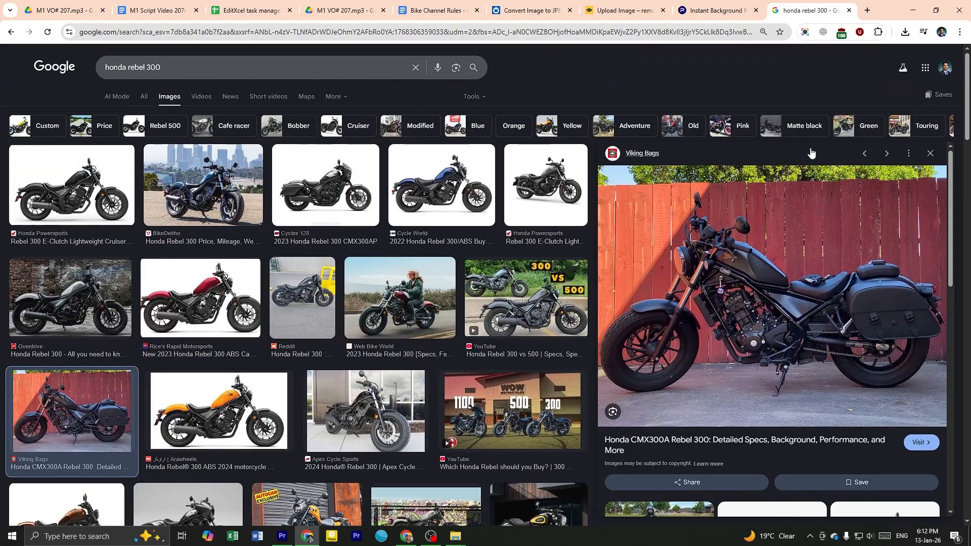
pyautogui.rightClick(768, 315)
pyautogui.click(814, 232)
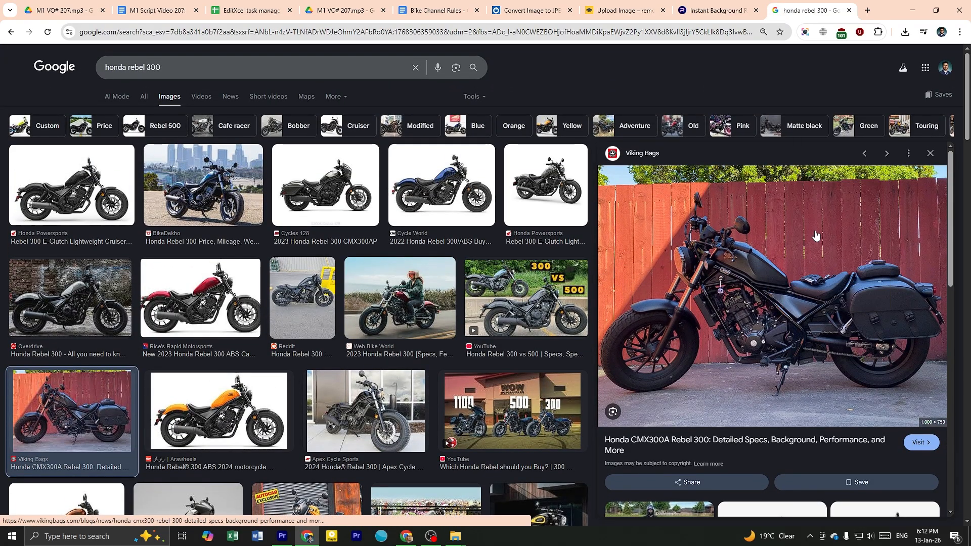
pyautogui.press('Return')
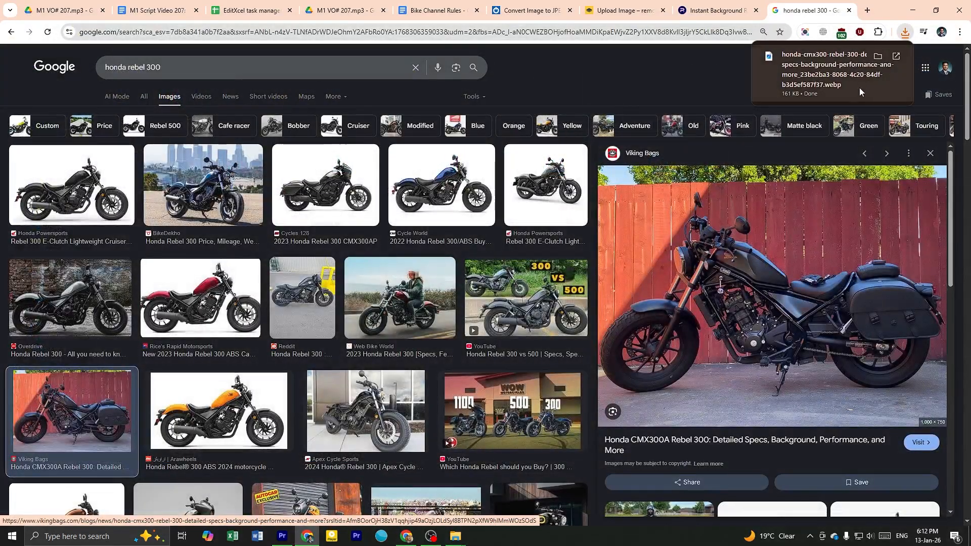
pyautogui.click(735, 12)
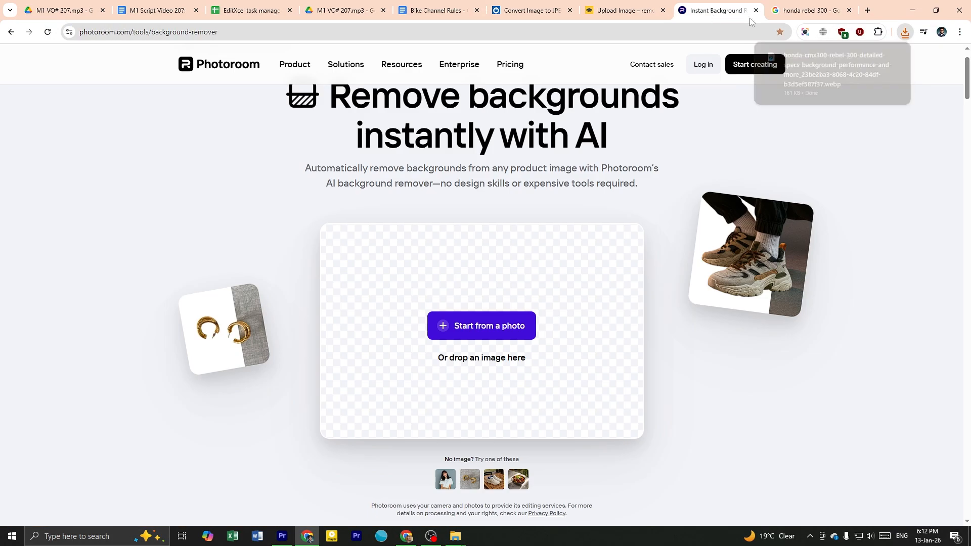
# Upload the downloaded black Rebel 300 photo to Photoroom to remove its background
pyautogui.click(905, 31)
pyautogui.moveTo(804, 84); pyautogui.dragTo(734, 399)
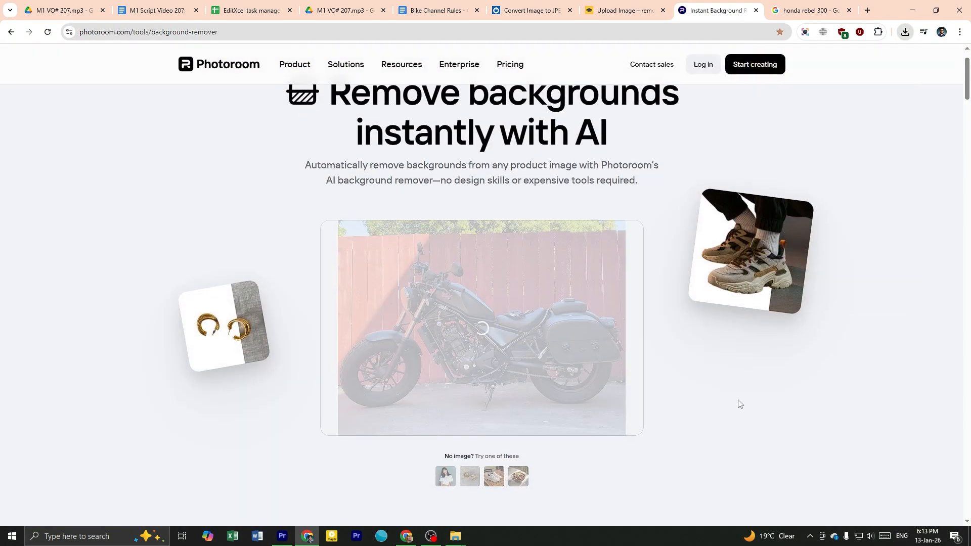
pyautogui.scroll(-4, 737, 402)
pyautogui.scroll(3, 736, 403)
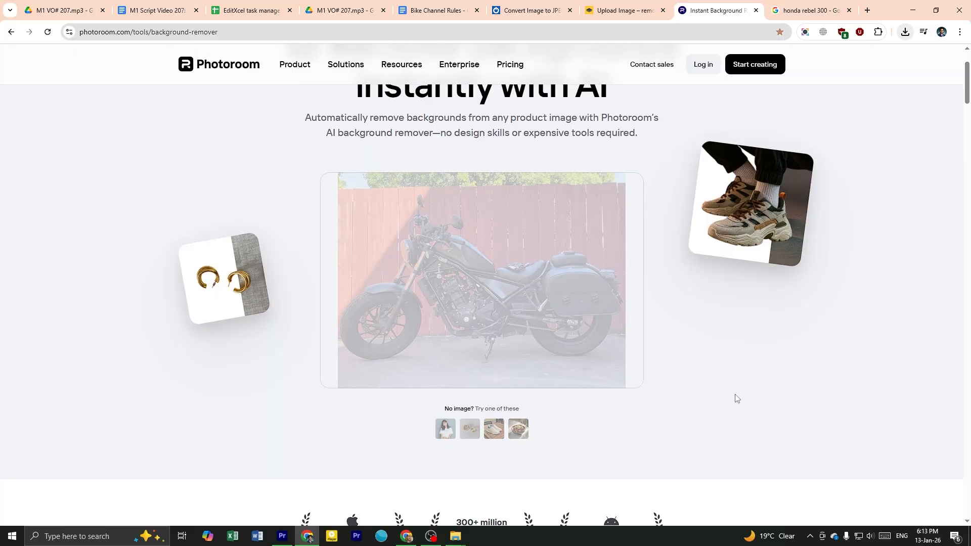
pyautogui.scroll(-1, 560, 270)
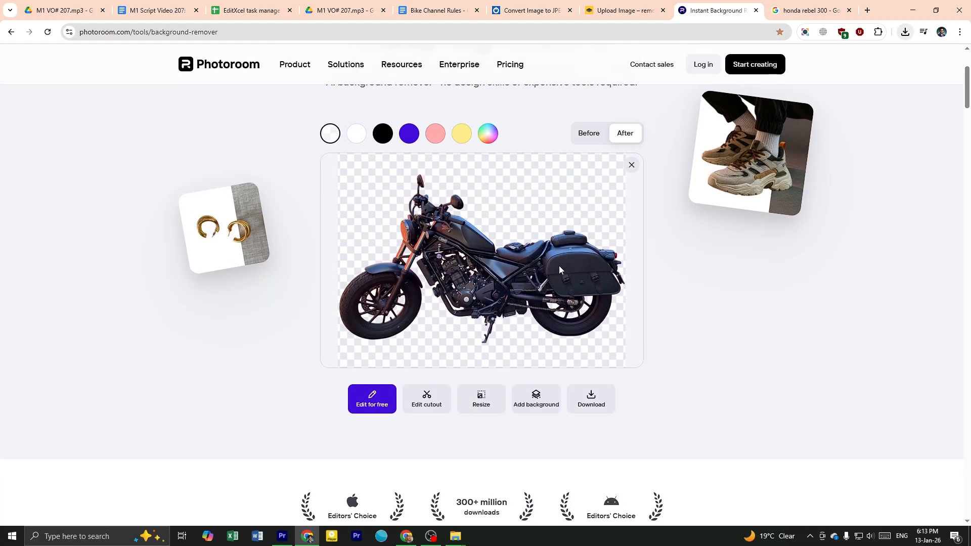
# Download the Rebel cutout in standard resolution and save it as a PNG in the video 202 folder
pyautogui.click(591, 399)
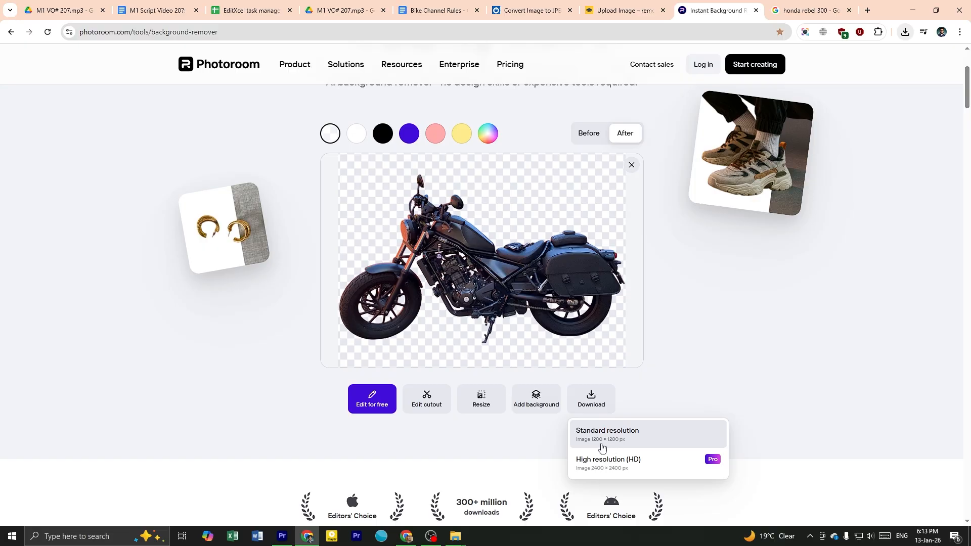
pyautogui.click(623, 436)
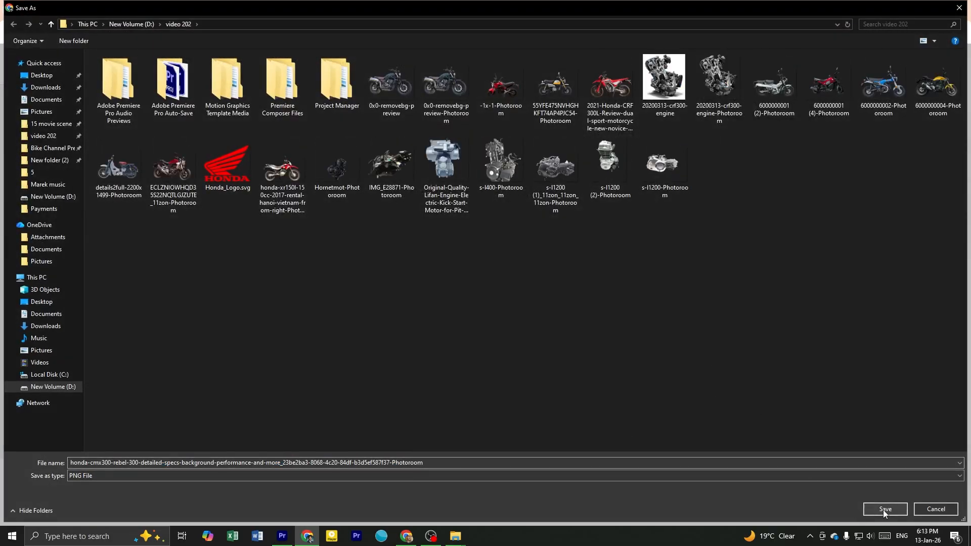
pyautogui.click(885, 509)
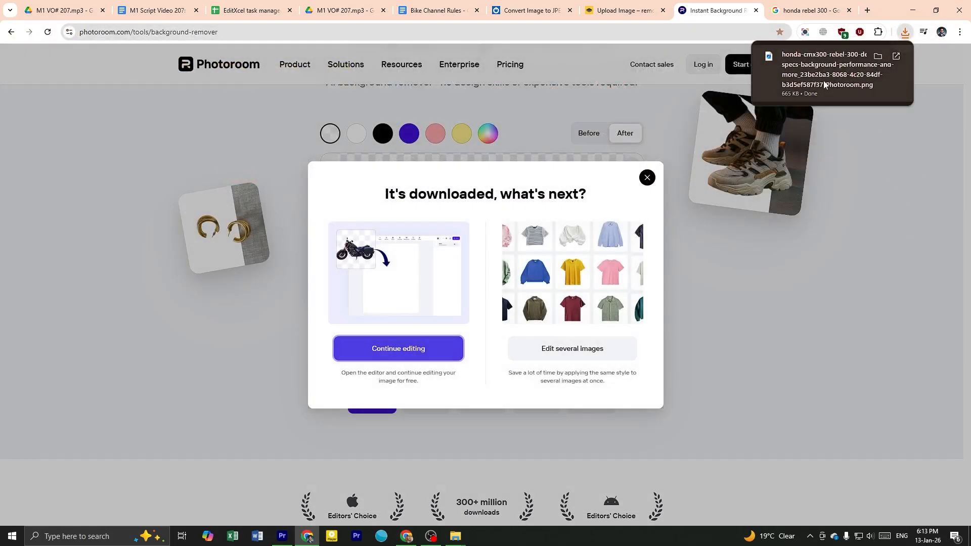
# Bring the Rebel cutout into Premiere Pro and replace the green bike clip in the video 202 single-bike template with it
pyautogui.moveTo(805, 96); pyautogui.dragTo(778, 170)
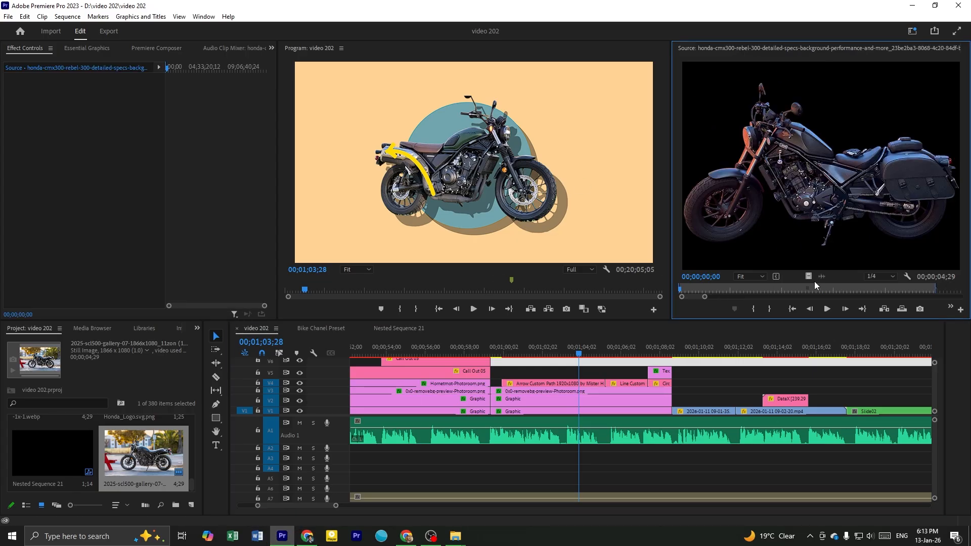
pyautogui.scroll(-1, 560, 397)
pyautogui.click(535, 392)
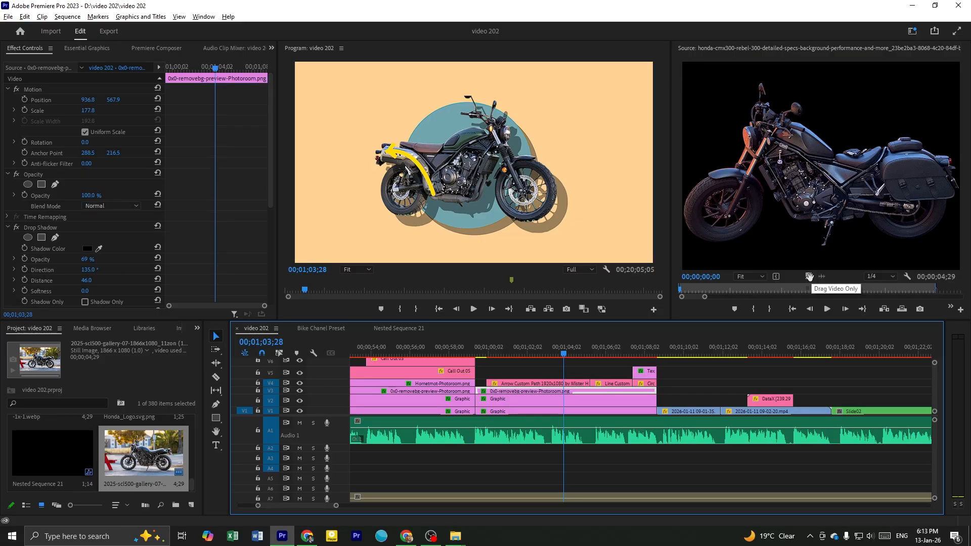
pyautogui.moveTo(810, 277); pyautogui.dragTo(563, 389)
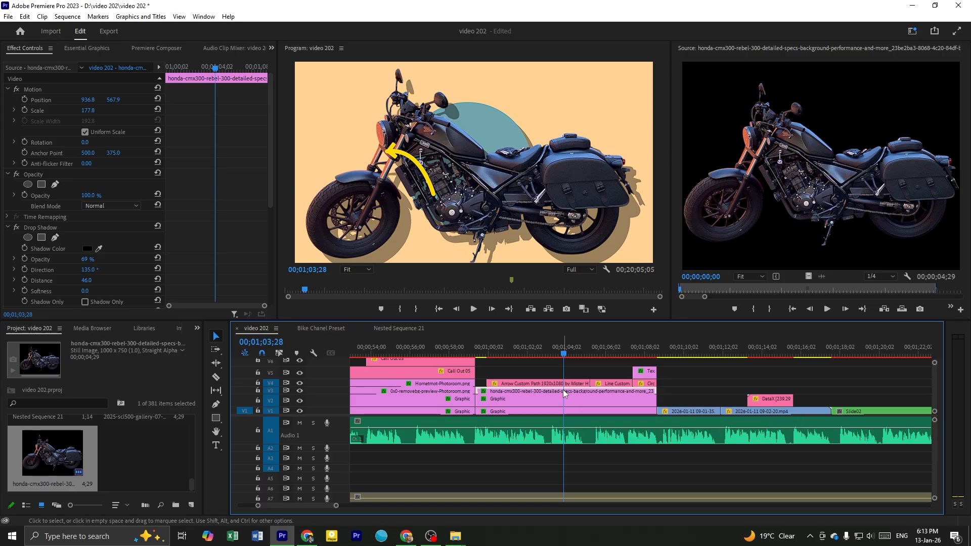
# Scale the Rebel cutout to 117.8, position it at about 934.8, 551.9 and play the section back
pyautogui.moveTo(87, 113)
pyautogui.mouseDown()
pyautogui.moveTo(68, 110)
pyautogui.moveTo(114, 101)
pyautogui.moveTo(87, 103)
pyautogui.mouseUp()
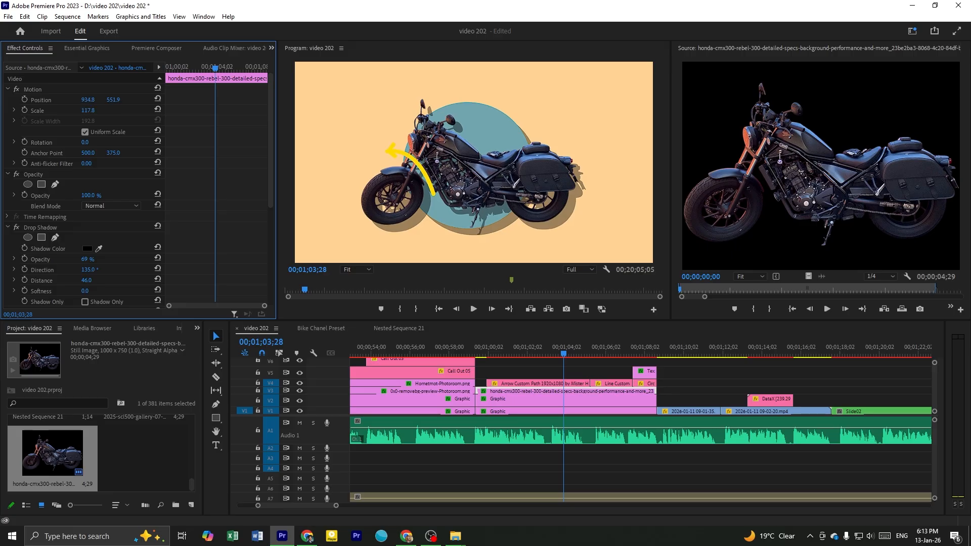
pyautogui.click(471, 348)
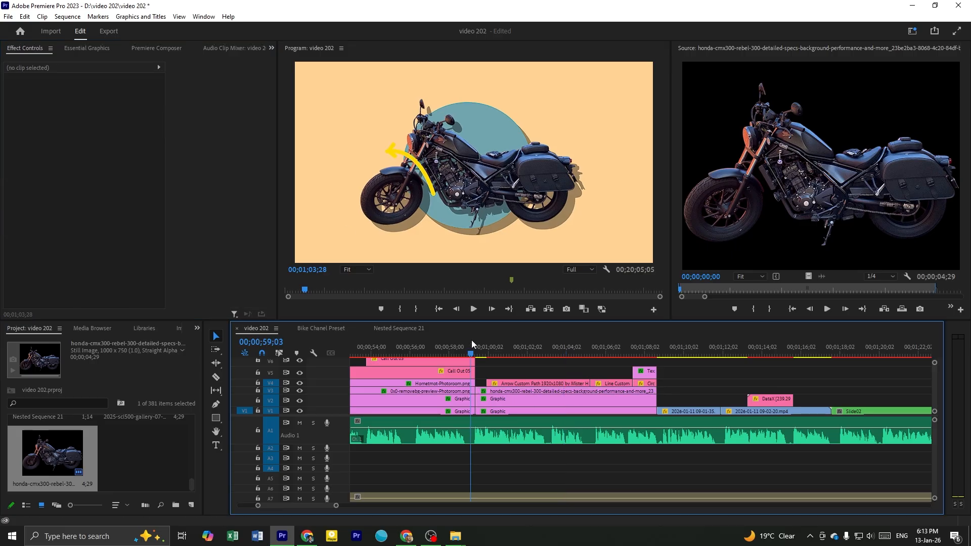
pyautogui.press('space')
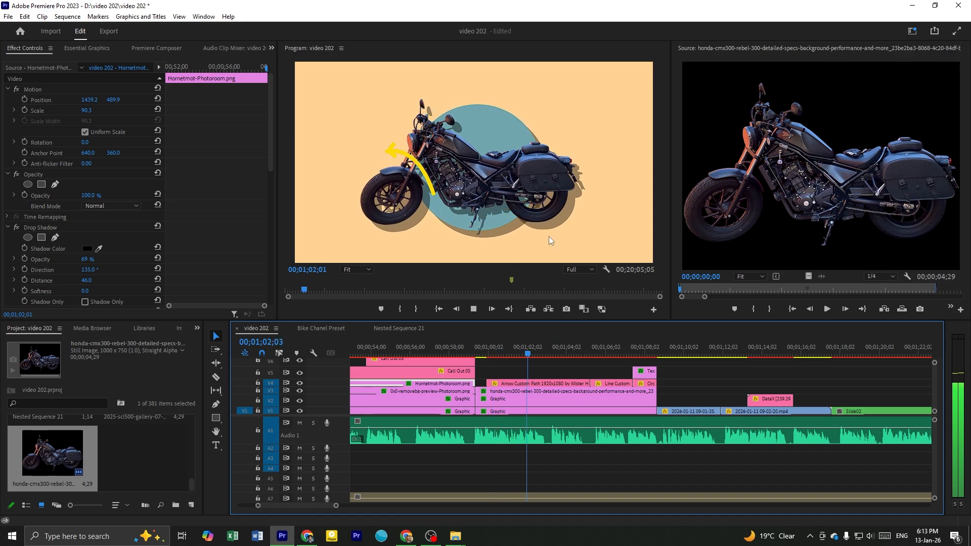
# Delete the arrow clip, the line clip and the graphic clip following them above the Rebel cutout
pyautogui.click(434, 169)
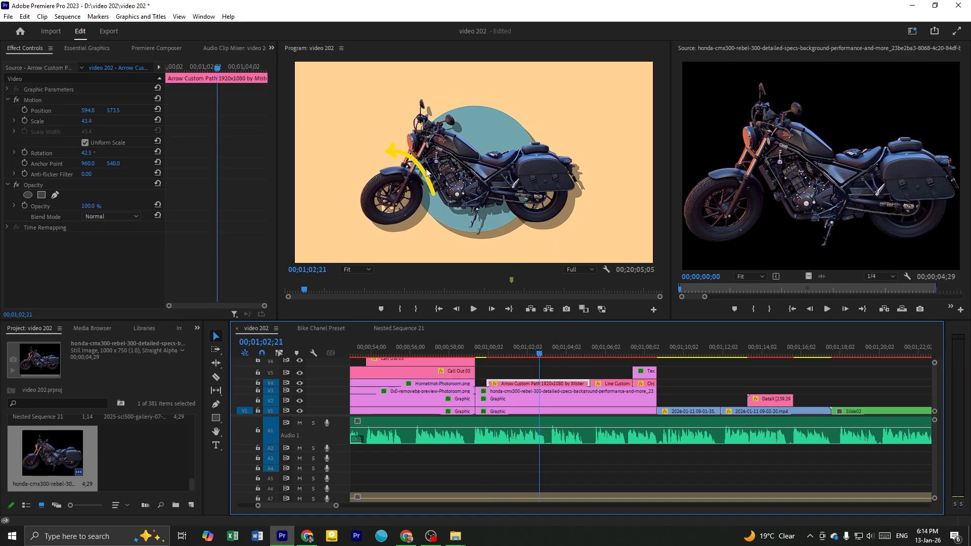
pyautogui.click(551, 384)
pyautogui.press('Delete')
pyautogui.click(611, 384)
pyautogui.press('Delete')
pyautogui.click(650, 384)
pyautogui.press('Delete')
# Play back the single-bike section and examine the Rebel cutout over the animated circle background
pyautogui.click(503, 355)
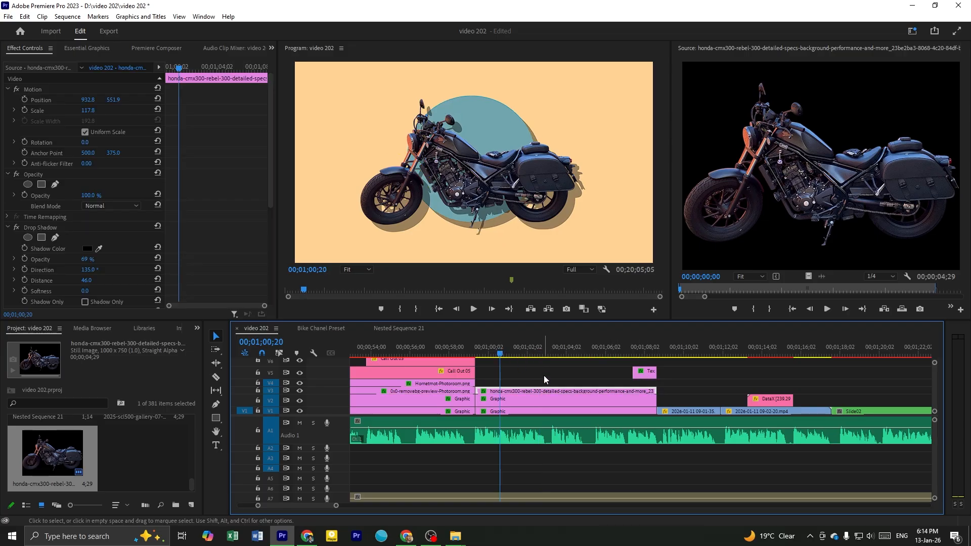
pyautogui.click(544, 375)
pyautogui.press('space')
pyautogui.press('space')
pyautogui.click(544, 382)
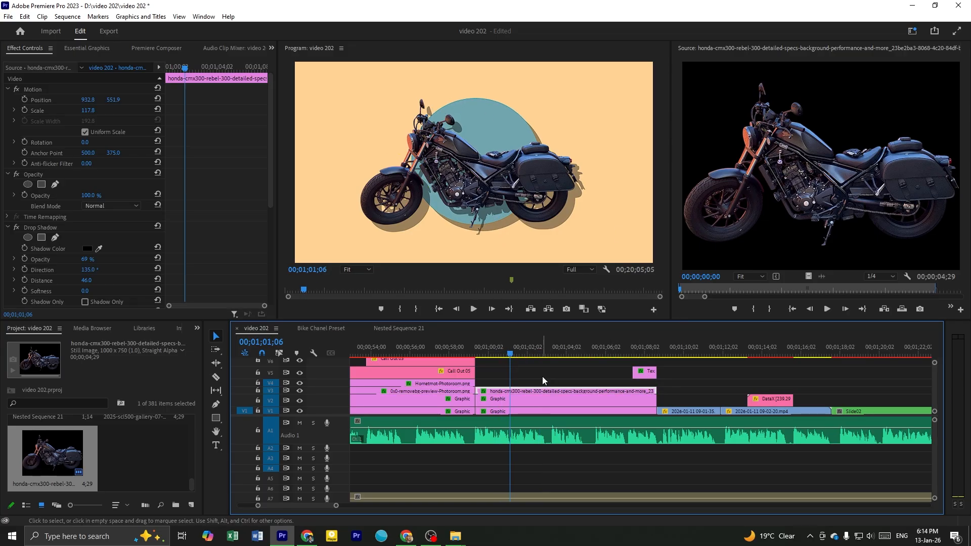
pyautogui.moveTo(537, 381); pyautogui.dragTo(545, 411)
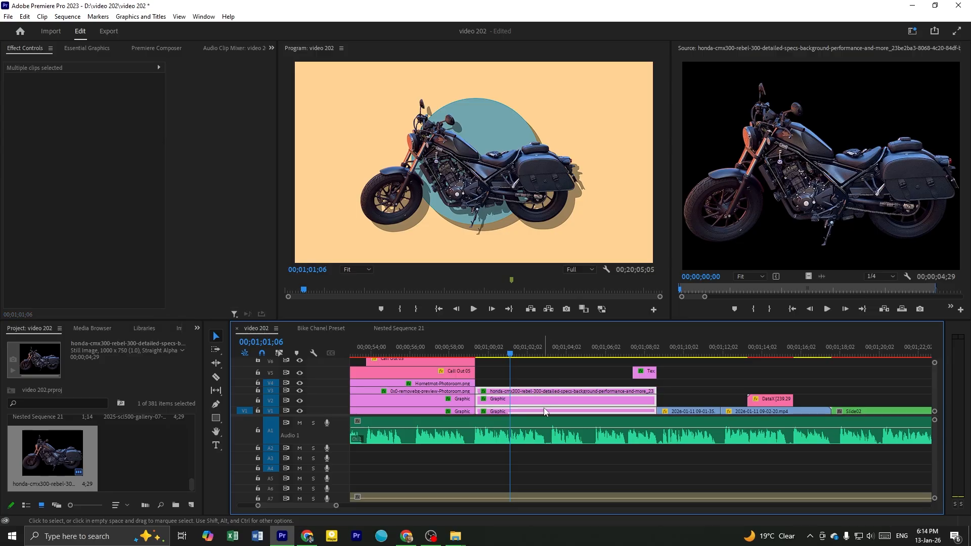
pyautogui.click(539, 376)
pyautogui.press('space')
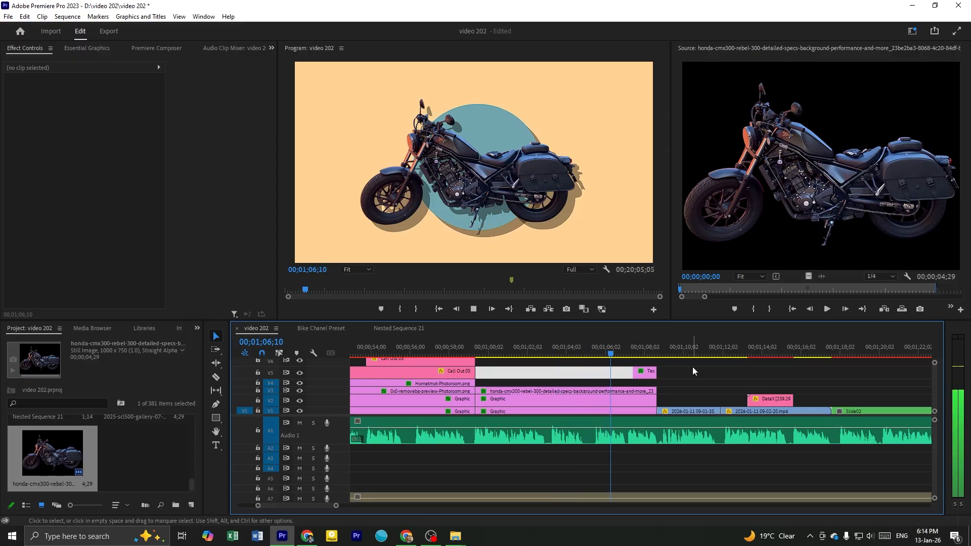
pyautogui.press('space')
pyautogui.click(586, 347)
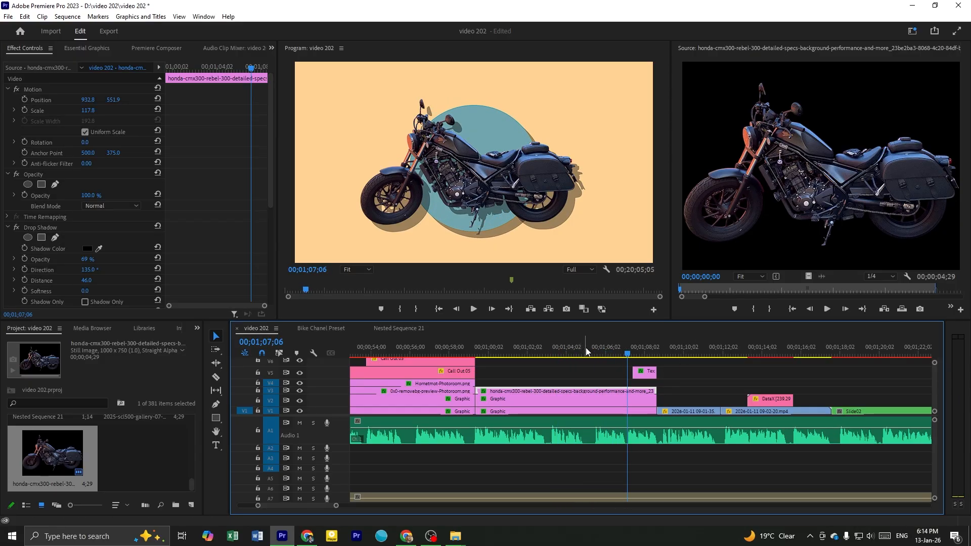
pyautogui.click(612, 362)
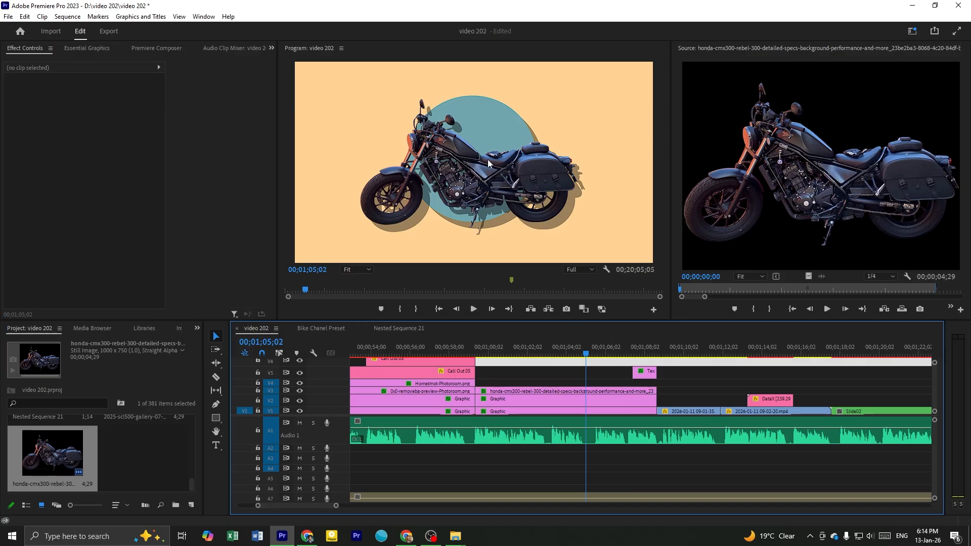
pyautogui.moveTo(640, 343); pyautogui.dragTo(534, 367)
# Open the Bike Chanel Preset sequence at the first line in the Shapes section and try to move the line in the preview
pyautogui.click(321, 329)
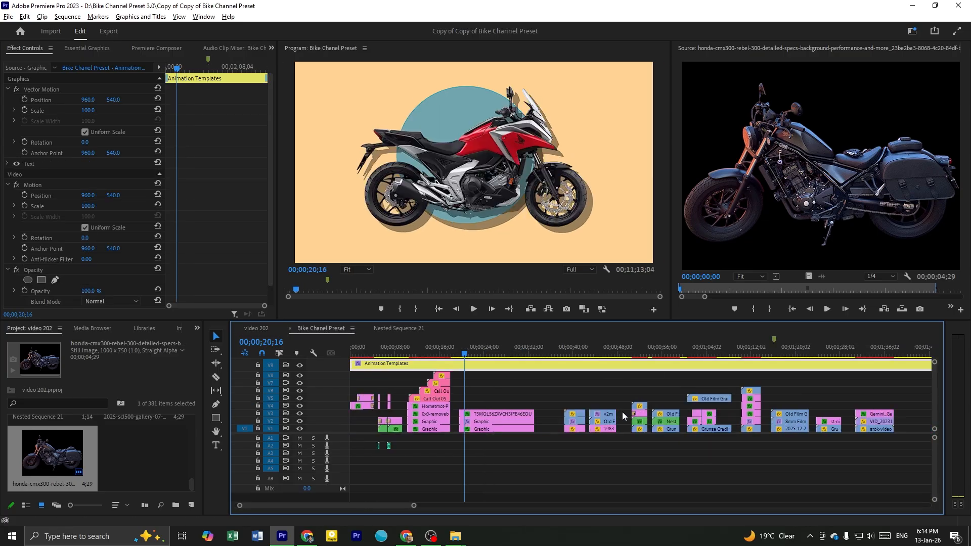
pyautogui.hscroll(15, 641, 412)
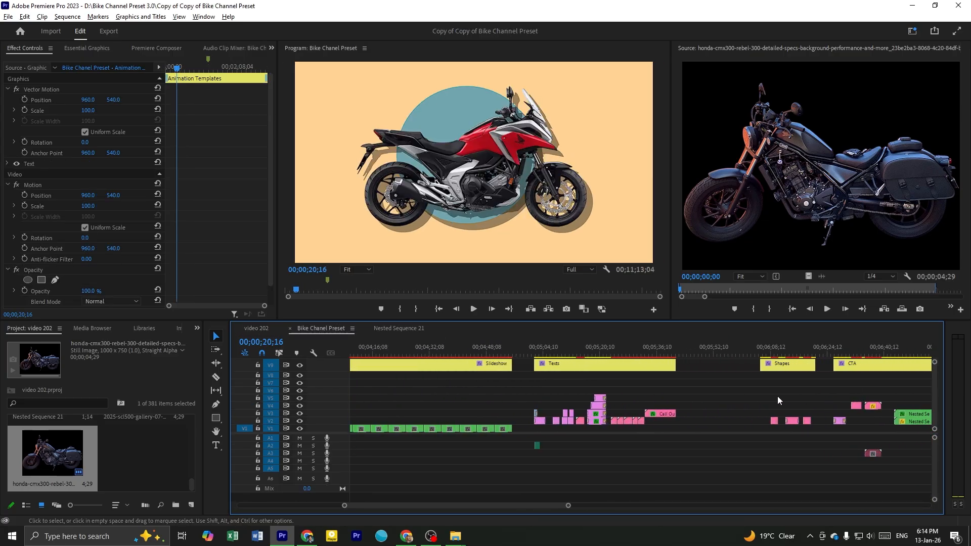
pyautogui.moveTo(670, 354); pyautogui.dragTo(670, 357)
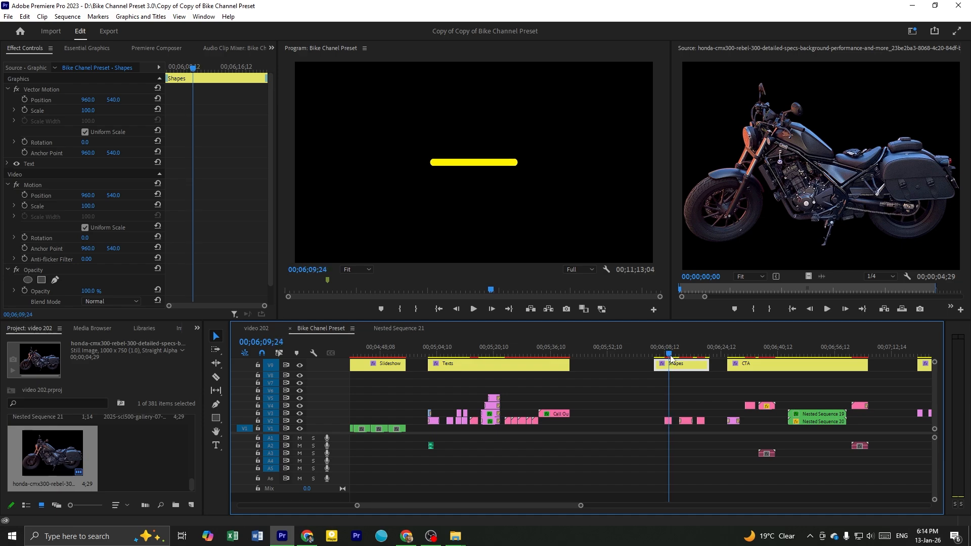
pyautogui.click(466, 168)
pyautogui.moveTo(506, 162); pyautogui.dragTo(542, 154)
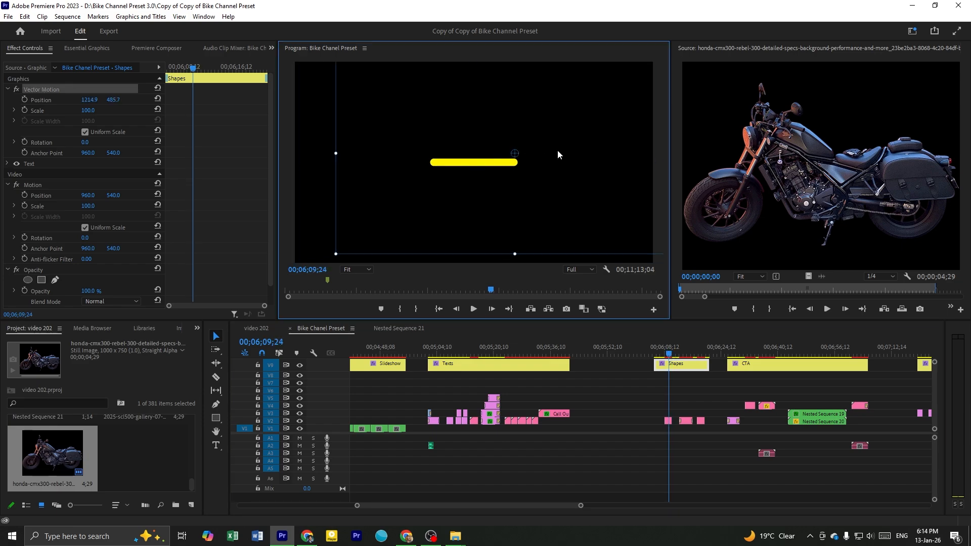
# Position the Shapes line clip at about 762, 569, tilt it clockwise and save the video 202 project
pyautogui.click(667, 420)
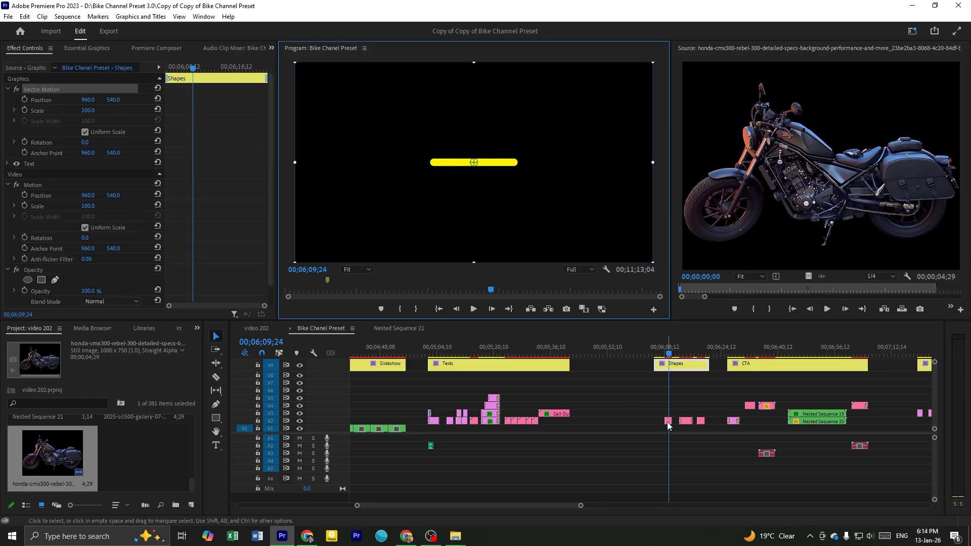
pyautogui.moveTo(100, 111)
pyautogui.mouseDown()
pyautogui.moveTo(65, 112)
pyautogui.moveTo(120, 111)
pyautogui.mouseUp()
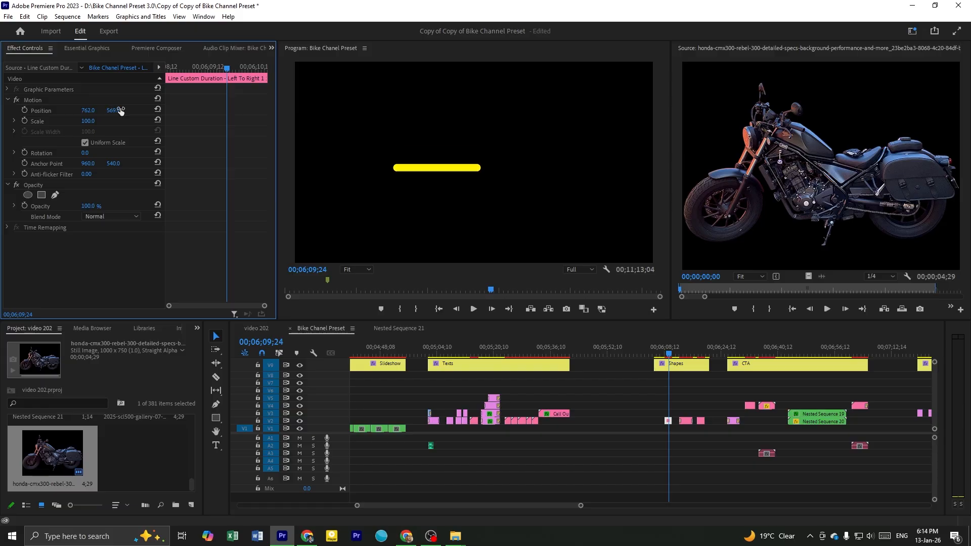
pyautogui.moveTo(85, 153)
pyautogui.mouseDown()
pyautogui.moveTo(133, 153)
pyautogui.moveTo(96, 153)
pyautogui.mouseUp()
pyautogui.moveTo(669, 353); pyautogui.dragTo(673, 354)
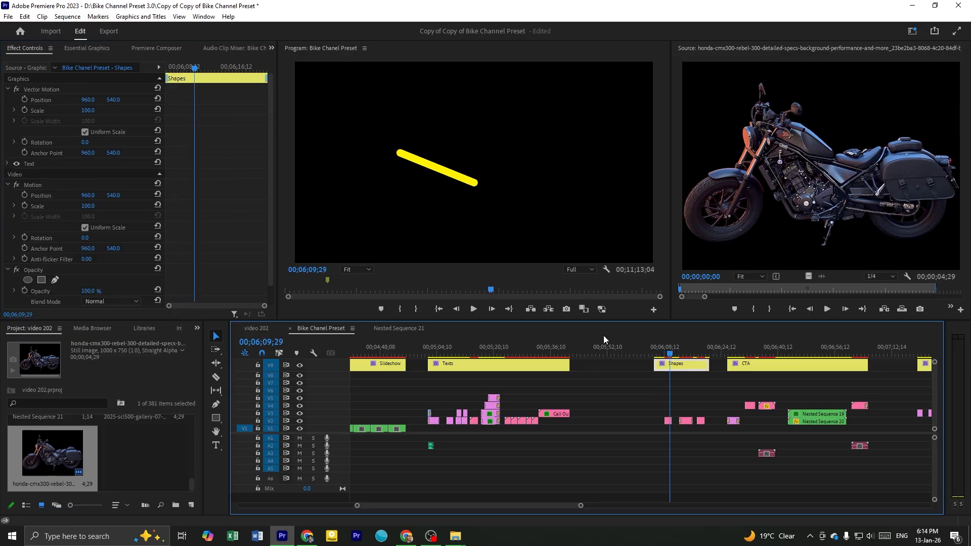
pyautogui.hotkey('ctrl', 's')
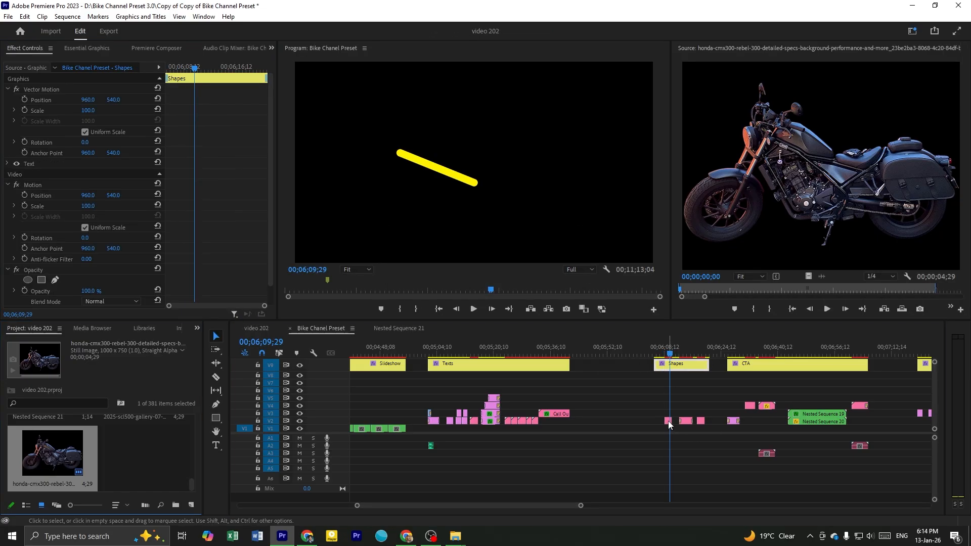
# Set the line clip's length to 29 in the Premiere Composer settings
pyautogui.click(668, 421)
pyautogui.click(87, 48)
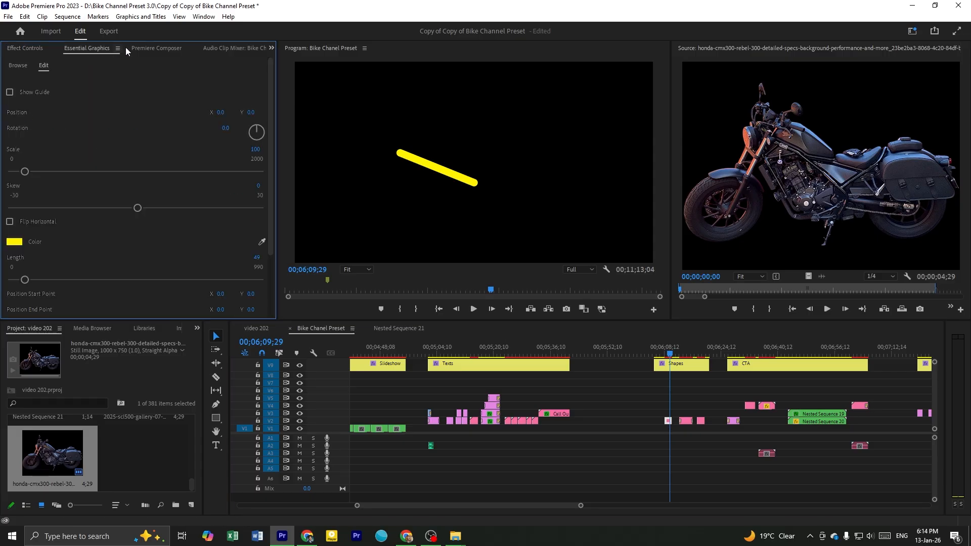
pyautogui.click(155, 47)
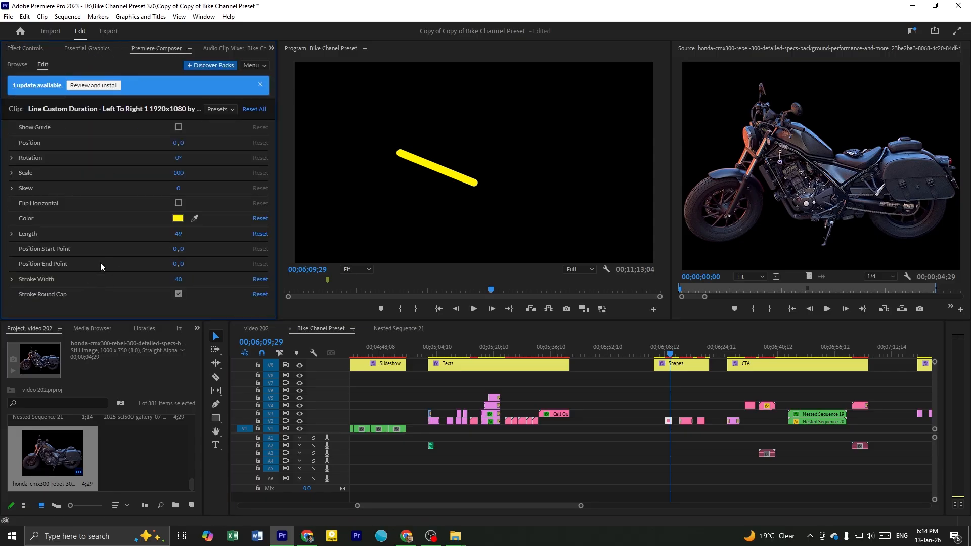
pyautogui.moveTo(170, 234); pyautogui.dragTo(167, 234)
pyautogui.click(673, 347)
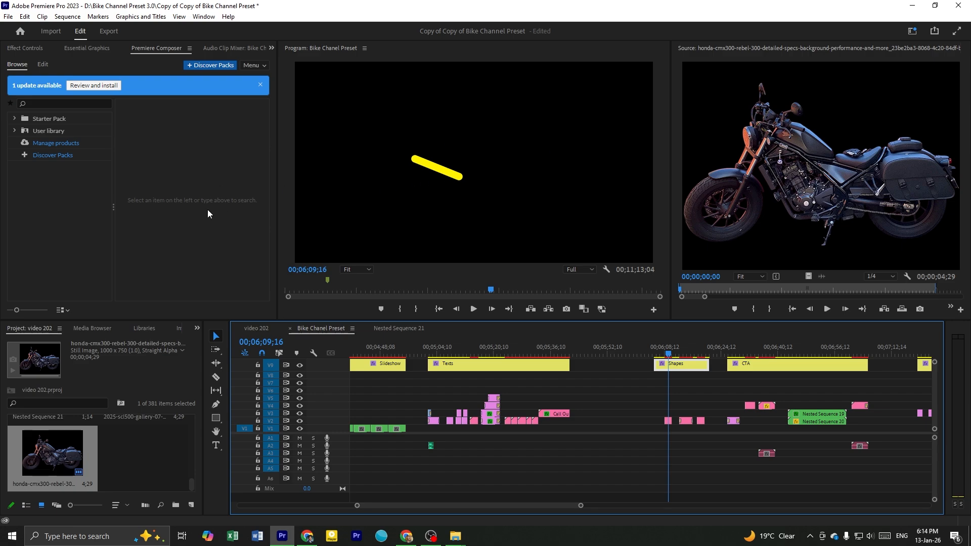
# Lock the track holding the yellow section titles and select the line clip's transform frame in the preview
pyautogui.click(668, 421)
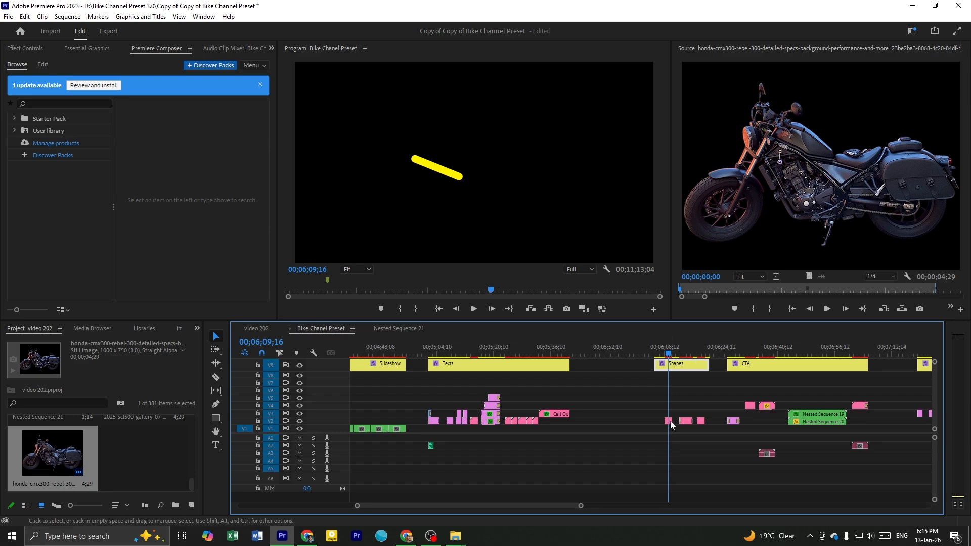
pyautogui.click(459, 179)
pyautogui.click(673, 362)
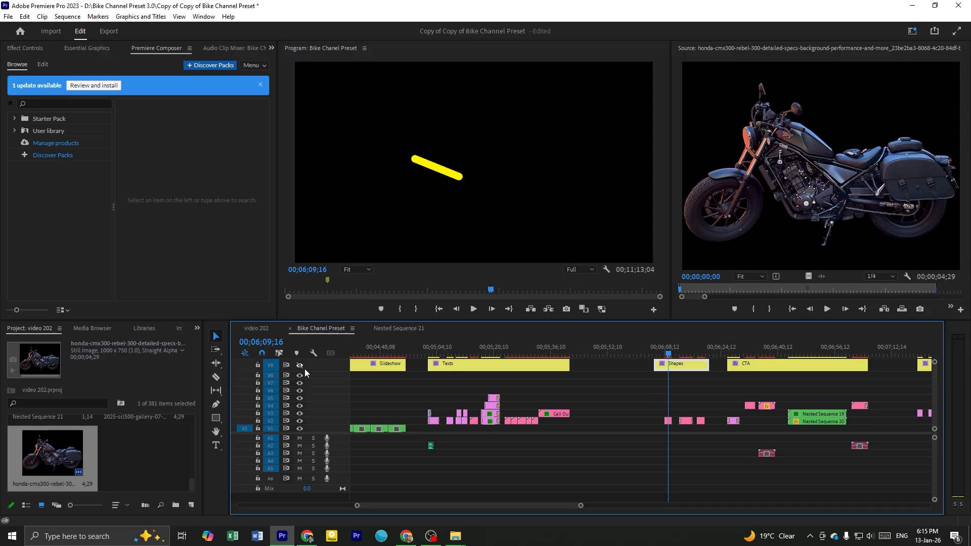
pyautogui.click(258, 365)
pyautogui.click(668, 421)
pyautogui.click(472, 188)
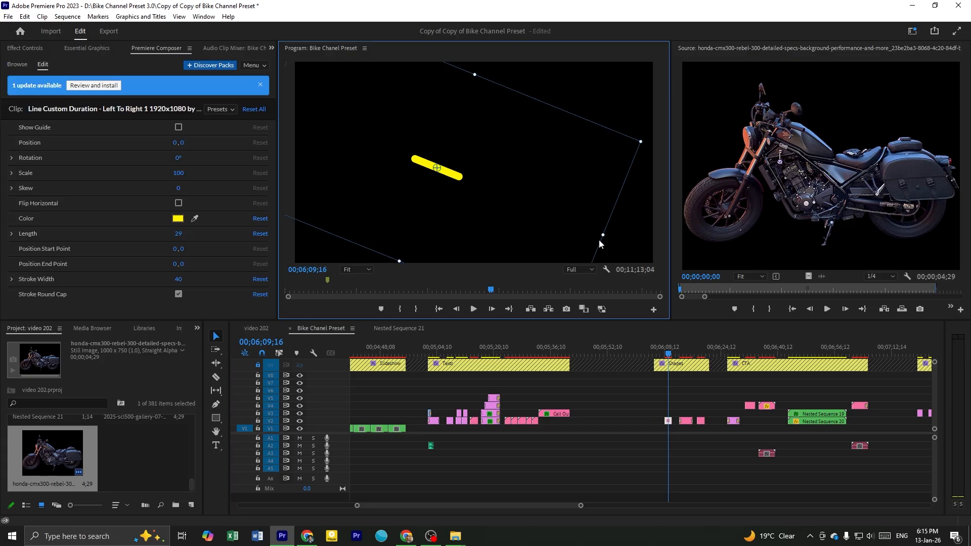
# Scale the line down, rotate it to nearly horizontal and reposition it near the frame's centre directly in the preview
pyautogui.moveTo(606, 238); pyautogui.dragTo(495, 165)
pyautogui.moveTo(431, 162); pyautogui.dragTo(415, 159)
pyautogui.moveTo(589, 151); pyautogui.dragTo(545, 173)
pyautogui.moveTo(483, 163); pyautogui.dragTo(499, 179)
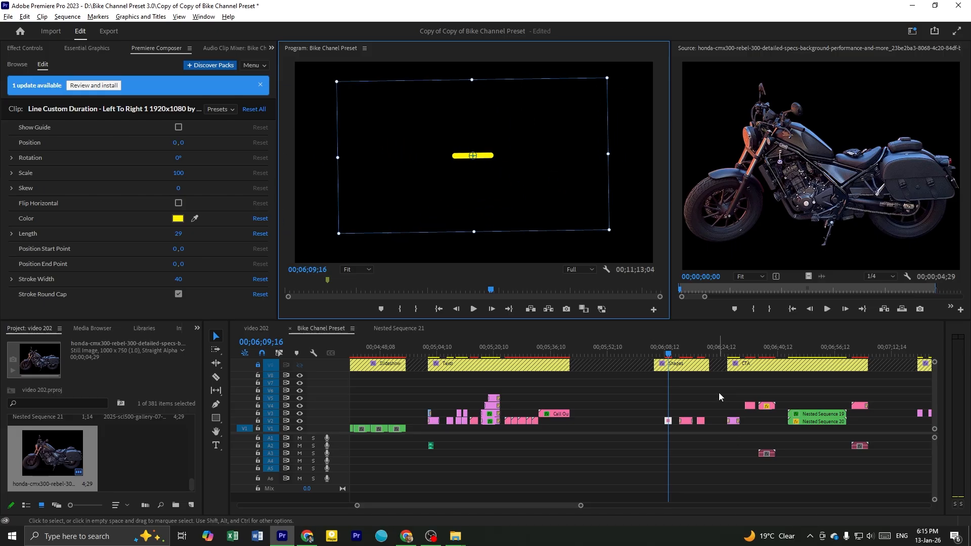
pyautogui.scroll(2, 718, 393)
pyautogui.moveTo(504, 174); pyautogui.dragTo(529, 162)
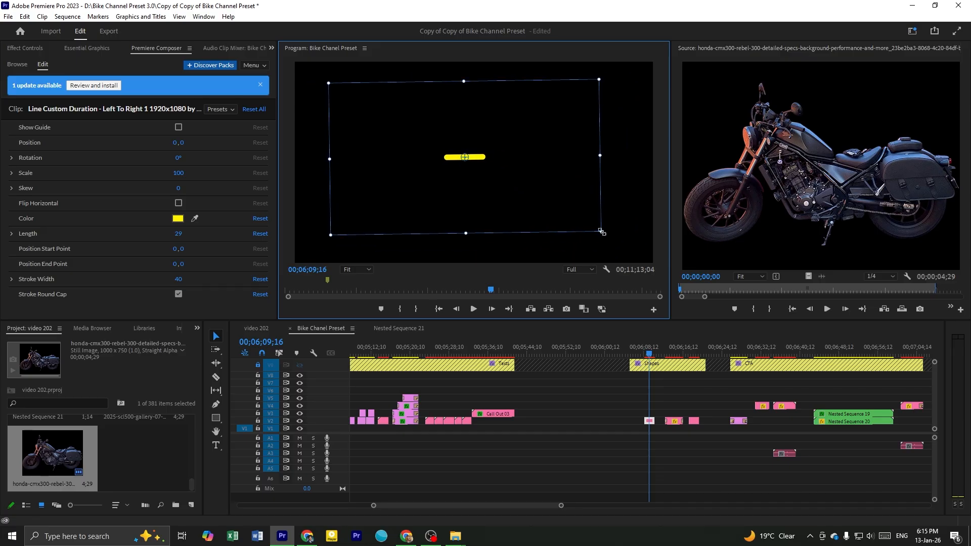
# Select the yellow Arrow Loop clip in the Shapes section of the Bike Chanel Preset sequence and save the preset project
pyautogui.press('=')
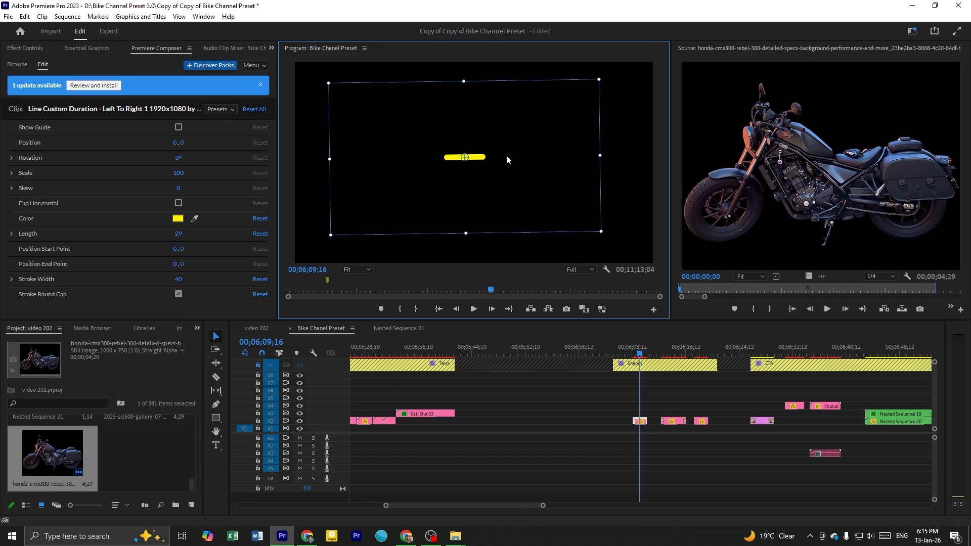
pyautogui.moveTo(506, 155); pyautogui.dragTo(507, 166)
pyautogui.press('-')
pyautogui.click(679, 349)
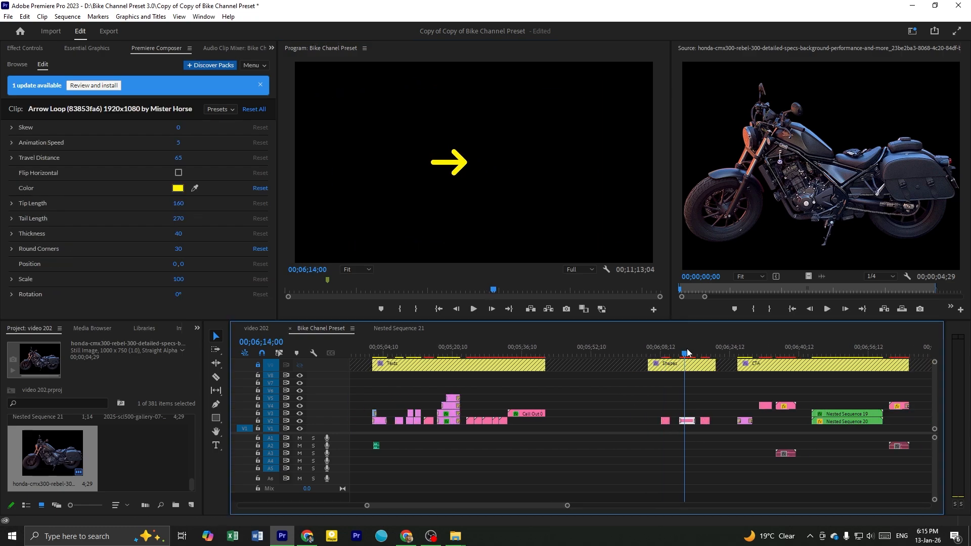
pyautogui.click(687, 350)
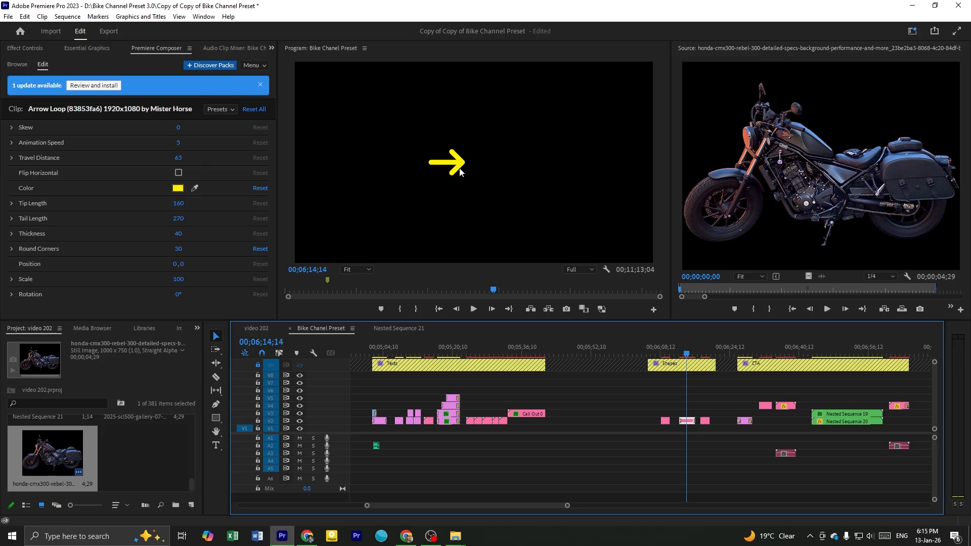
pyautogui.hotkey('ctrl', 's')
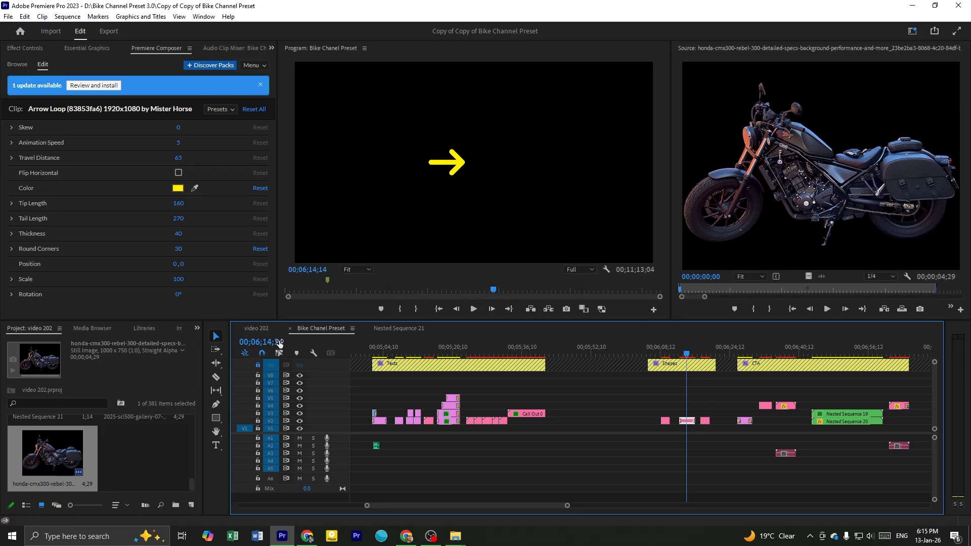
# Copy the Arrow Loop clip into the video 202 sequence, place it above the motorcycle clip around 00;01;01 and play it
pyautogui.click(268, 331)
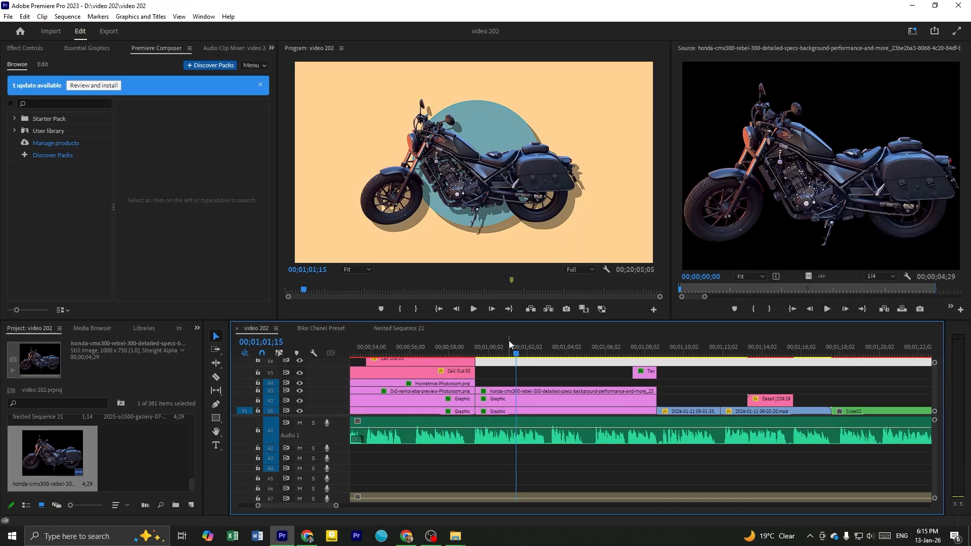
pyautogui.click(665, 353)
pyautogui.hotkey('ctrl', 'v')
pyautogui.moveTo(700, 398); pyautogui.dragTo(521, 385)
pyautogui.press('space')
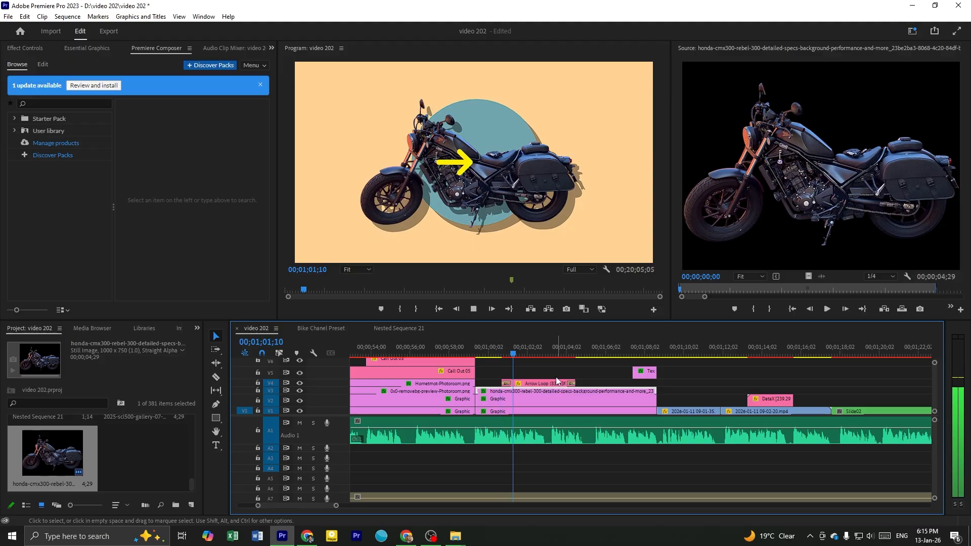
# Move the arrow onto the motorcycle's rear saddlebag in the preview and play that section
pyautogui.click(496, 197)
pyautogui.moveTo(469, 169); pyautogui.dragTo(581, 180)
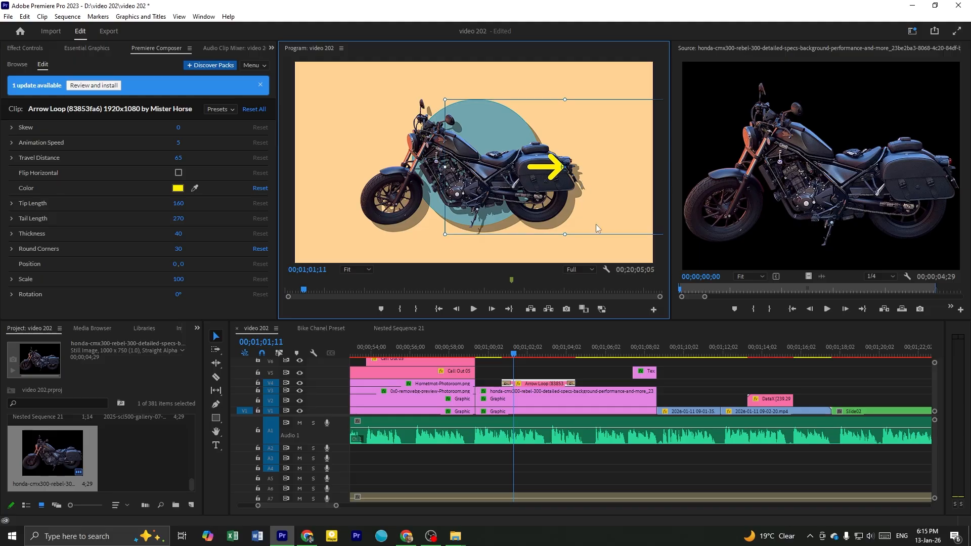
pyautogui.click(498, 346)
pyautogui.click(522, 371)
pyautogui.press('space')
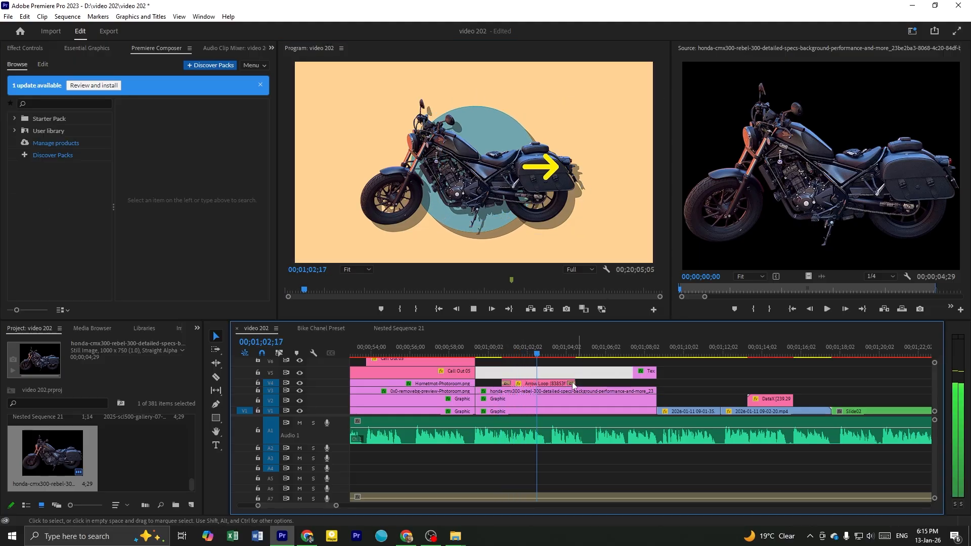
# Shorten the Arrow Loop clip by trimming its end and play it back
pyautogui.moveTo(575, 383); pyautogui.dragTo(560, 369)
pyautogui.click(589, 363)
pyautogui.press('space')
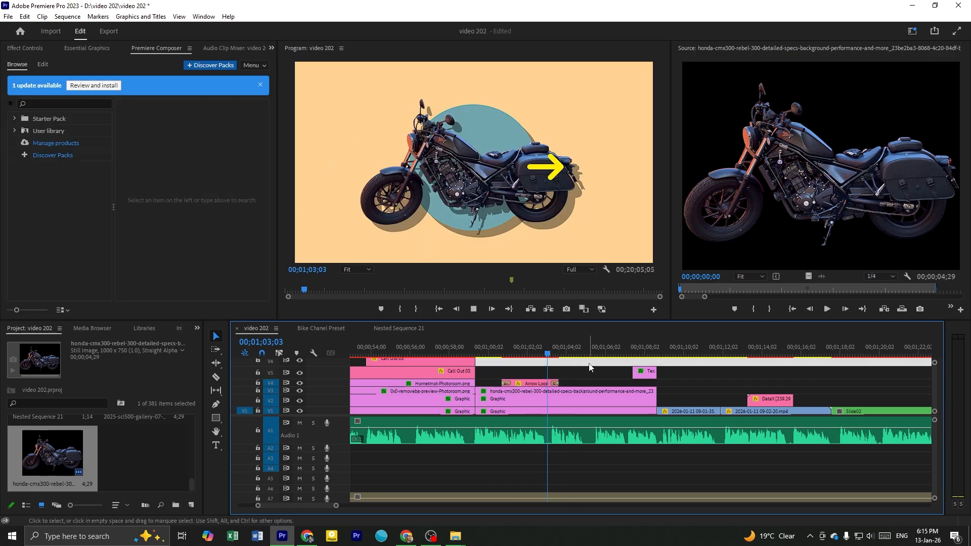
pyautogui.press('space')
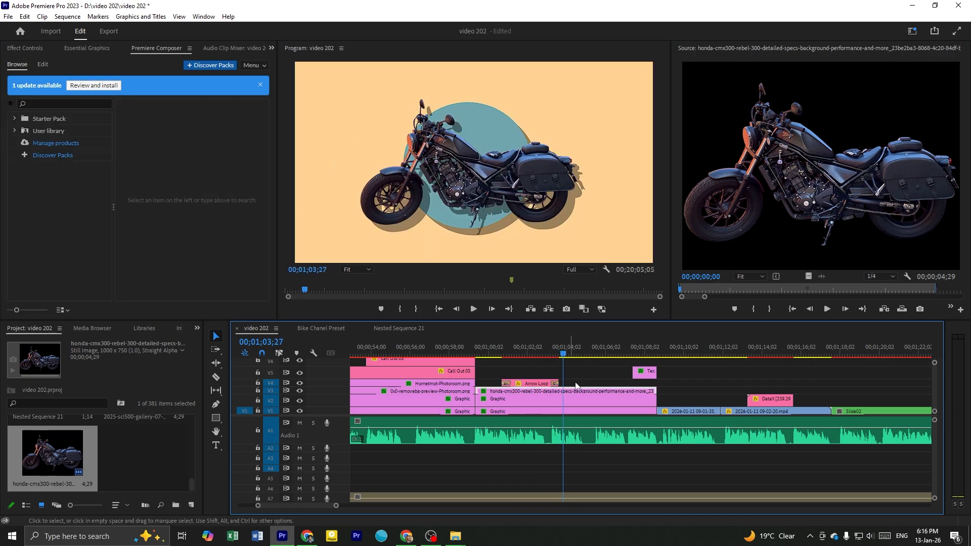
# Return to the Bike Chanel Preset sequence and move the playhead to the yellow circle clip in the Shapes section
pyautogui.scroll(-3, 516, 366)
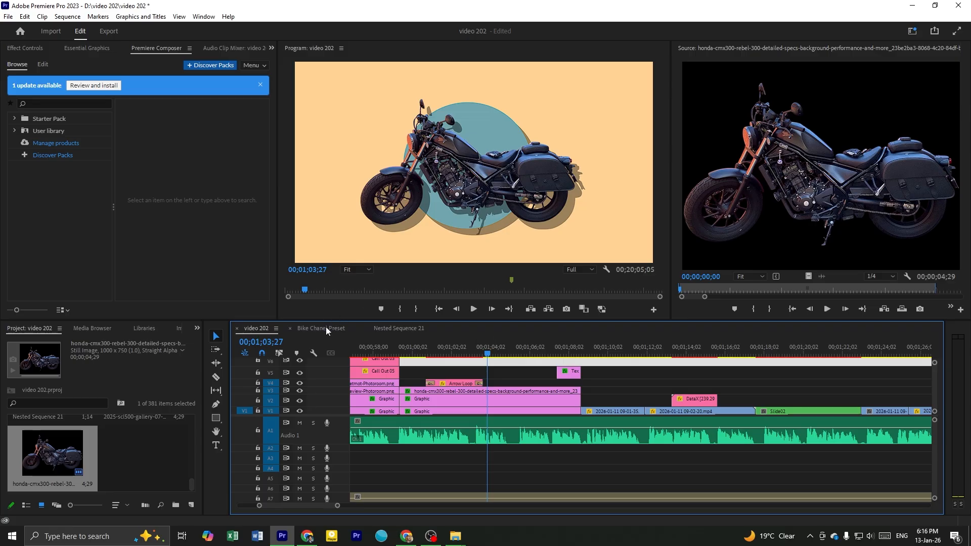
pyautogui.click(326, 329)
pyautogui.scroll(5, 655, 400)
pyautogui.click(679, 349)
pyautogui.moveTo(682, 353)
pyautogui.mouseDown()
pyautogui.moveTo(692, 367)
pyautogui.moveTo(684, 377)
pyautogui.mouseUp()
pyautogui.moveTo(681, 421)
pyautogui.mouseDown()
pyautogui.moveTo(564, 397)
pyautogui.moveTo(805, 438)
pyautogui.mouseUp()
pyautogui.scroll(3, 564, 397)
pyautogui.click(812, 393)
pyautogui.scroll(3, 843, 423)
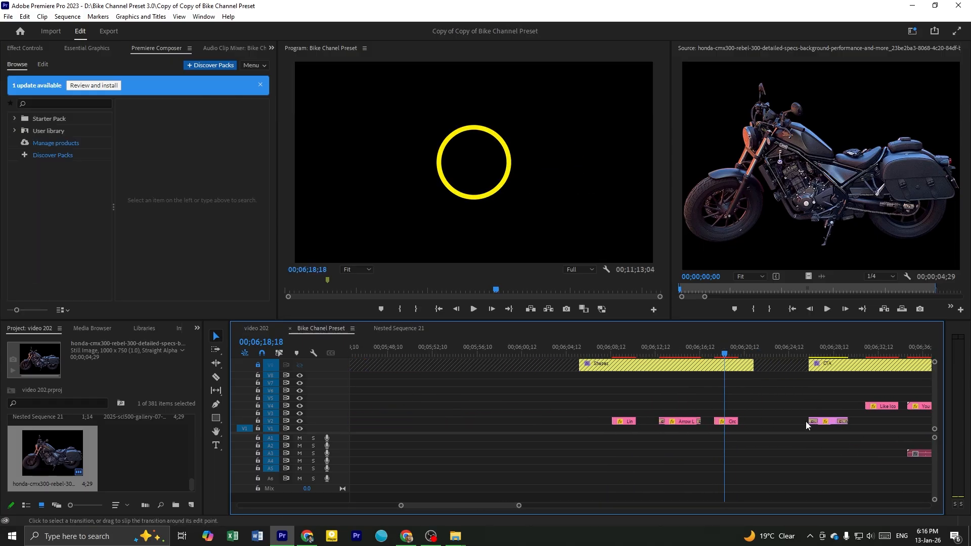
# Copy the Circle Stroke clip into the video 202 sequence, above the motorcycle clip and after the Arrow Loop clip
pyautogui.click(730, 422)
pyautogui.moveTo(730, 423); pyautogui.dragTo(331, 310)
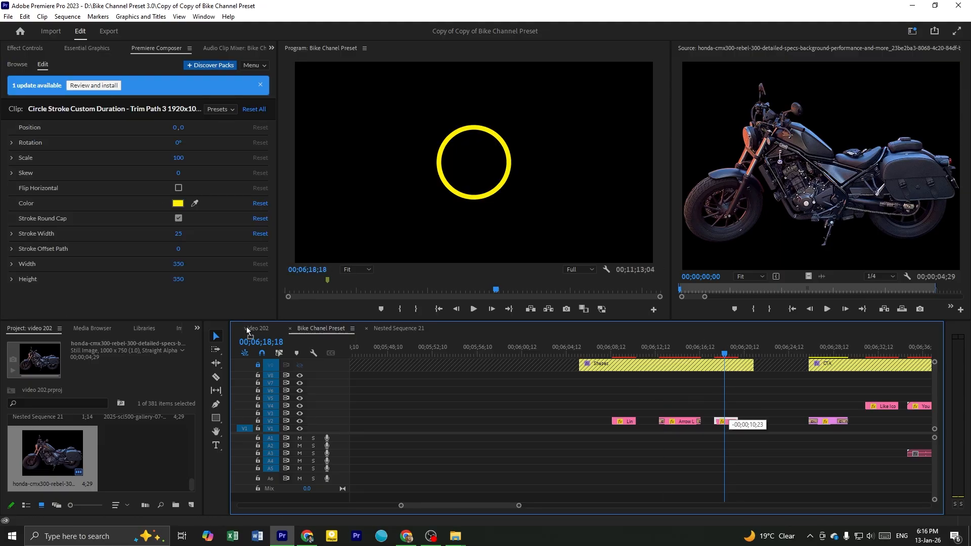
pyautogui.moveTo(251, 331)
pyautogui.mouseDown()
pyautogui.moveTo(347, 327)
pyautogui.moveTo(567, 375)
pyautogui.moveTo(515, 383)
pyautogui.moveTo(520, 353)
pyautogui.mouseUp()
# Move the yellow circle onto the motorcycle's front wheel and scale it down to fit the wheel
pyautogui.click(463, 202)
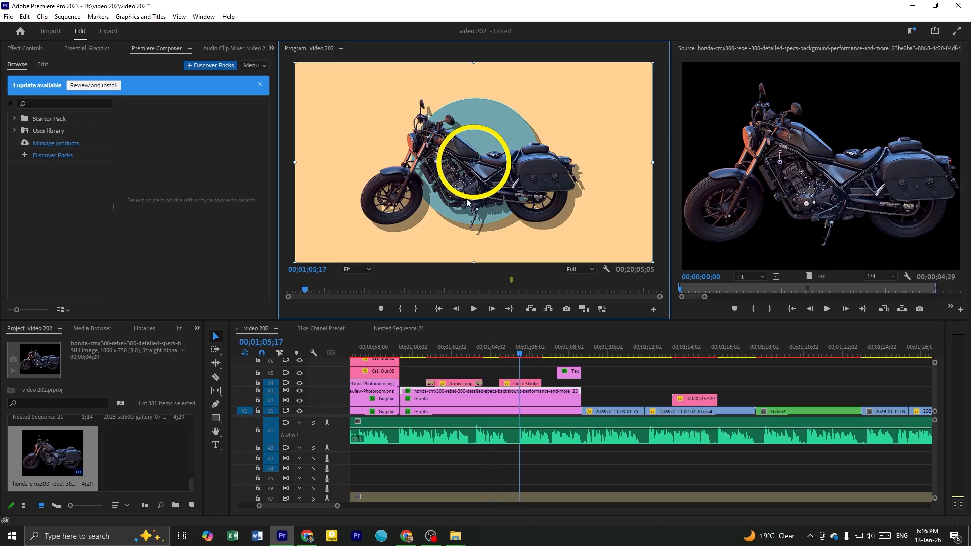
pyautogui.moveTo(459, 197)
pyautogui.mouseDown()
pyautogui.moveTo(459, 207)
pyautogui.moveTo(431, 219)
pyautogui.moveTo(467, 205)
pyautogui.moveTo(415, 228)
pyautogui.mouseUp()
pyautogui.moveTo(574, 199); pyautogui.dragTo(503, 208)
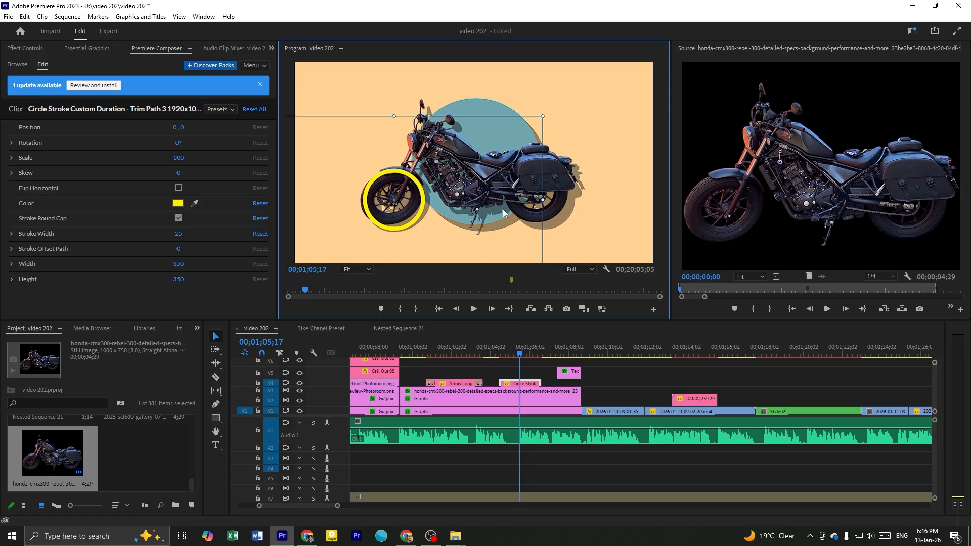
pyautogui.moveTo(544, 199); pyautogui.dragTo(493, 207)
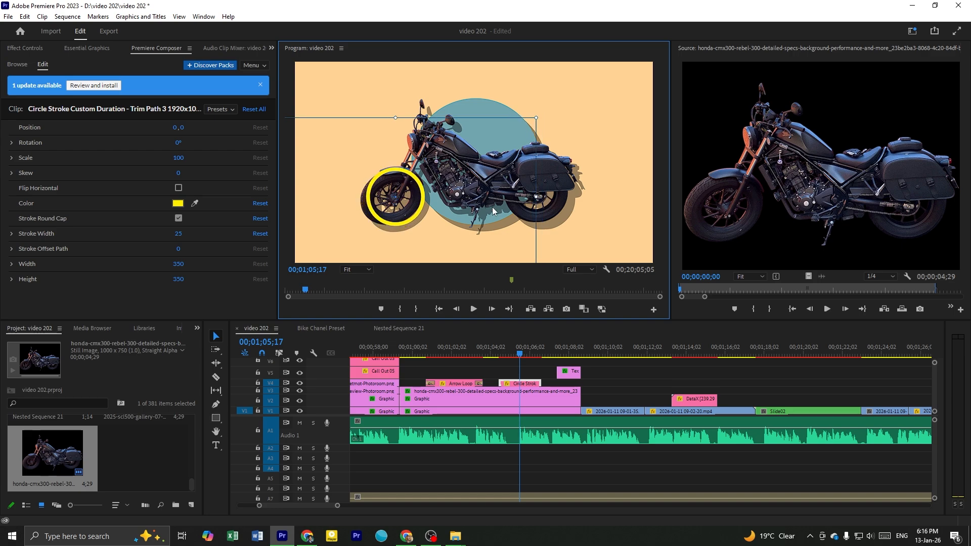
# Duplicate the Circle Stroke clip onto the track above and move the copy's circle onto the rear wheel
pyautogui.click(524, 383)
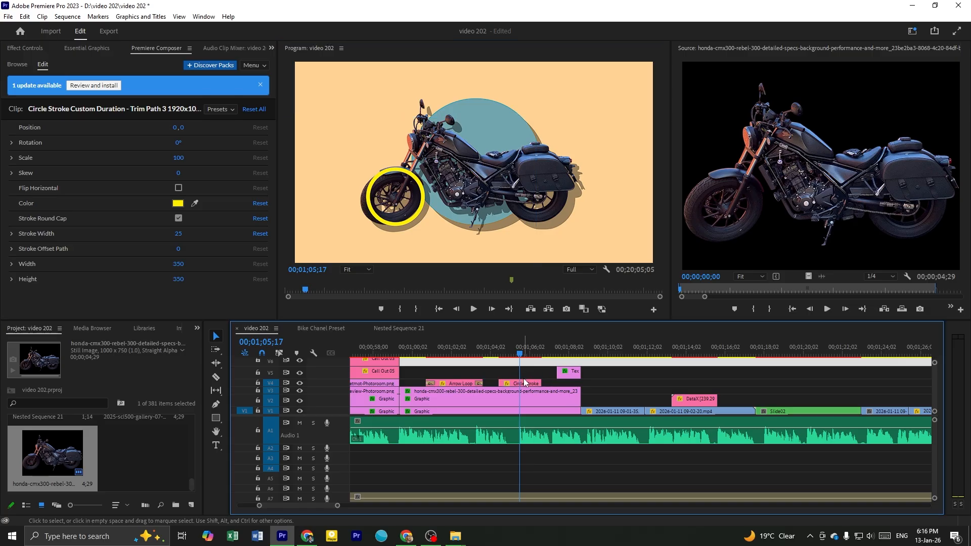
pyautogui.moveTo(524, 383); pyautogui.dragTo(513, 377)
pyautogui.click(403, 227)
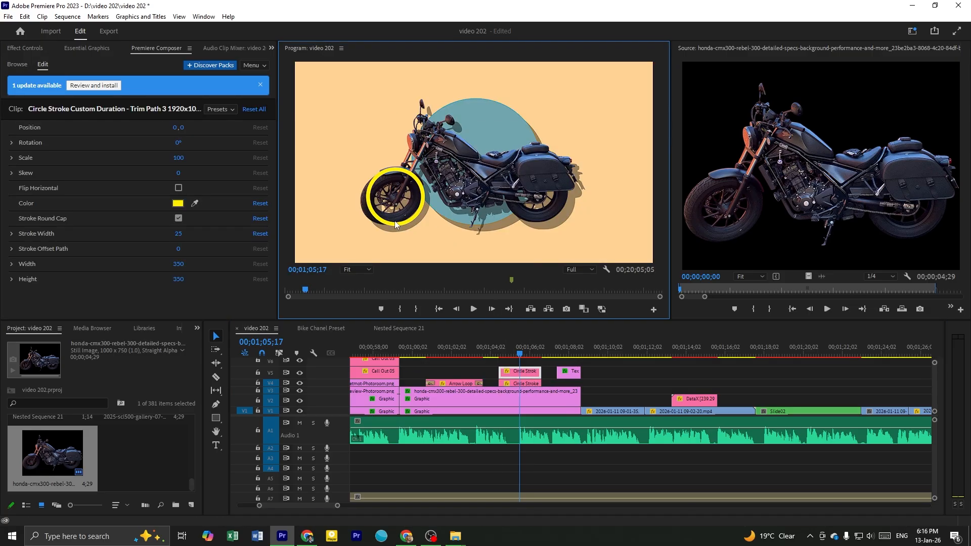
pyautogui.moveTo(403, 225)
pyautogui.mouseDown()
pyautogui.moveTo(563, 206)
pyautogui.moveTo(543, 212)
pyautogui.moveTo(546, 219)
pyautogui.mouseUp()
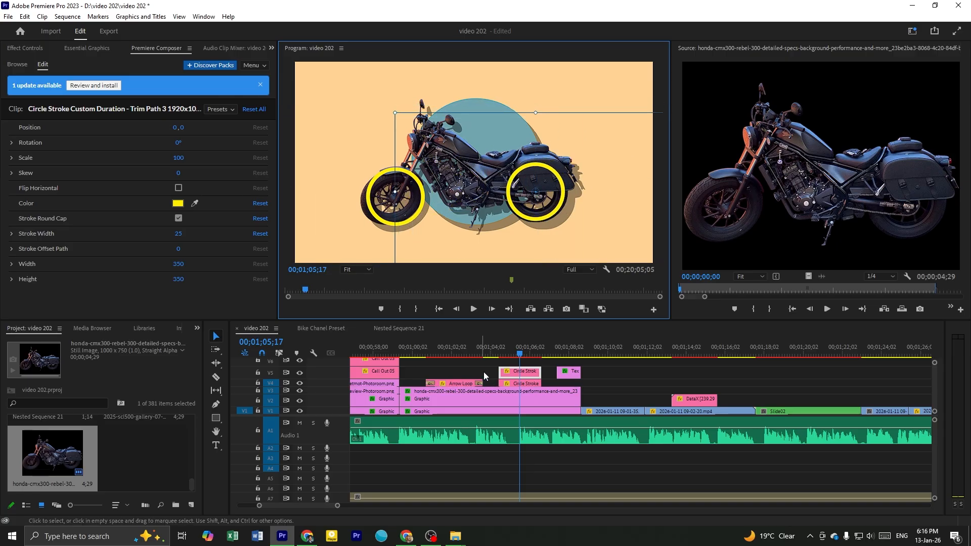
# Save the project and play the animation of both wheel circles from about 00;01;04;16
pyautogui.click(505, 358)
pyautogui.click(502, 347)
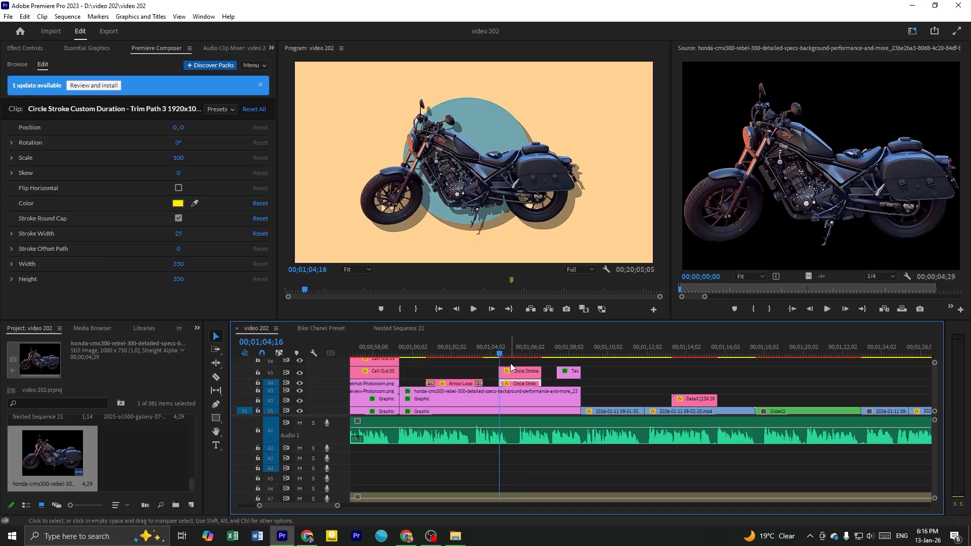
pyautogui.press('space')
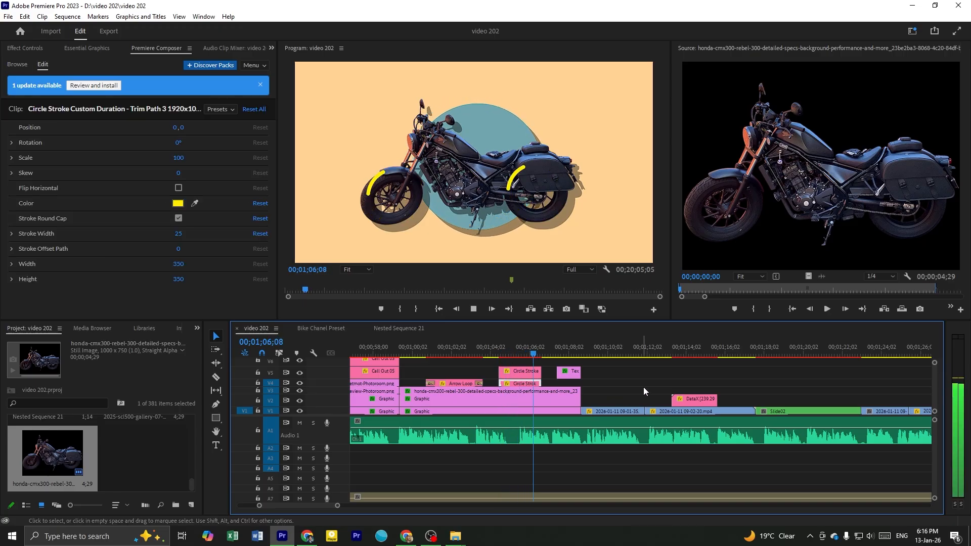
pyautogui.click(700, 390)
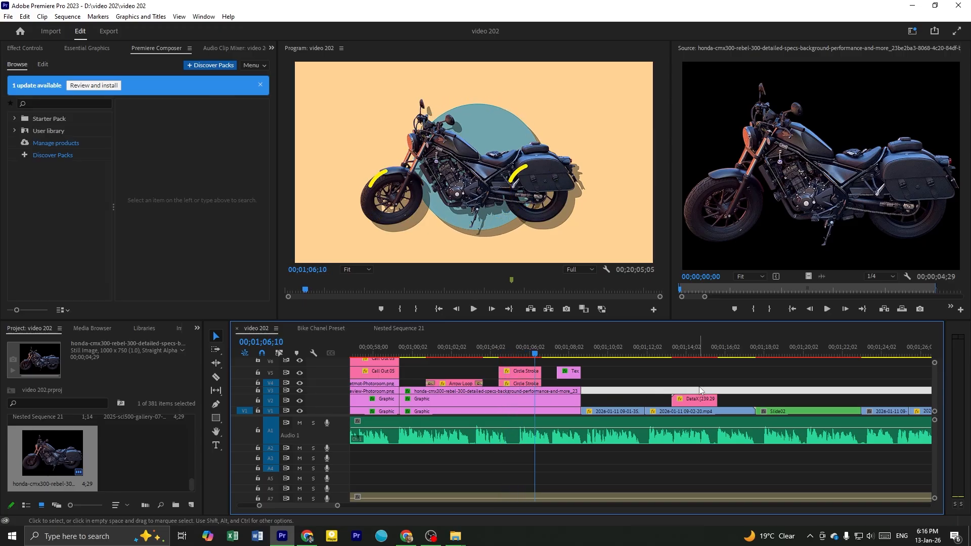
pyautogui.click(520, 361)
pyautogui.click(517, 353)
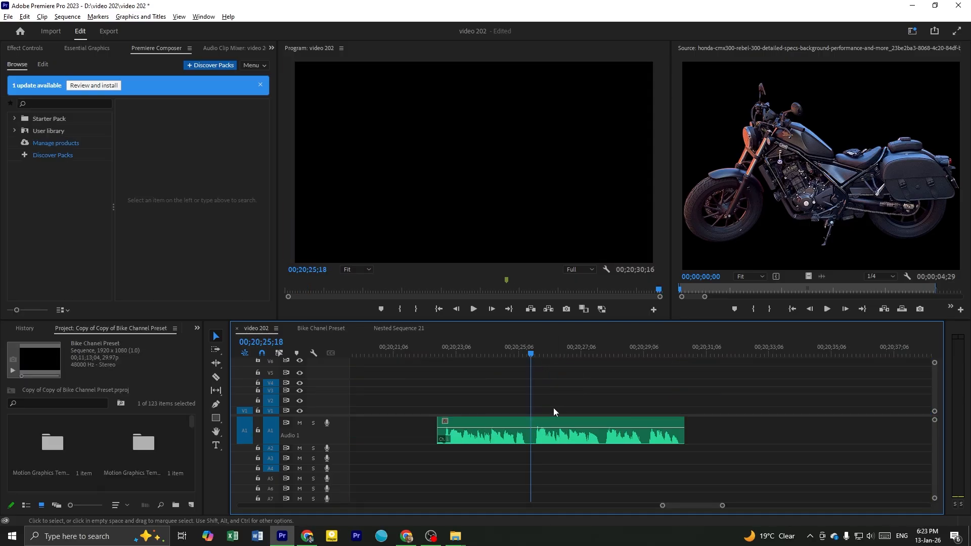
# Look over the end of the video 202 timeline and the sections of the Bike Chanel Preset sequence
pyautogui.press('-')
pyautogui.press('=')
pyautogui.scroll(-1, 557, 389)
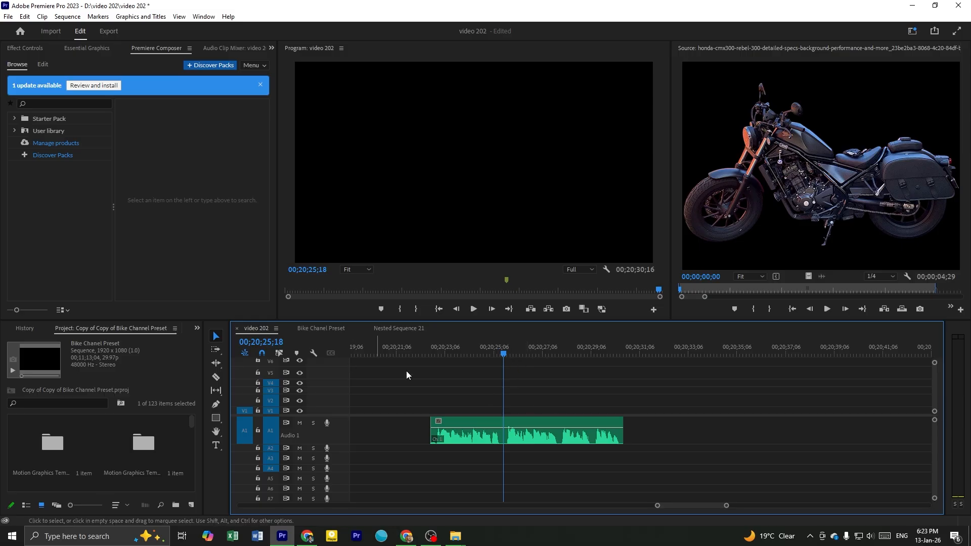
pyautogui.press('-')
pyautogui.press('-')
pyautogui.press('-')
pyautogui.press('-')
pyautogui.press('-')
pyautogui.press('-')
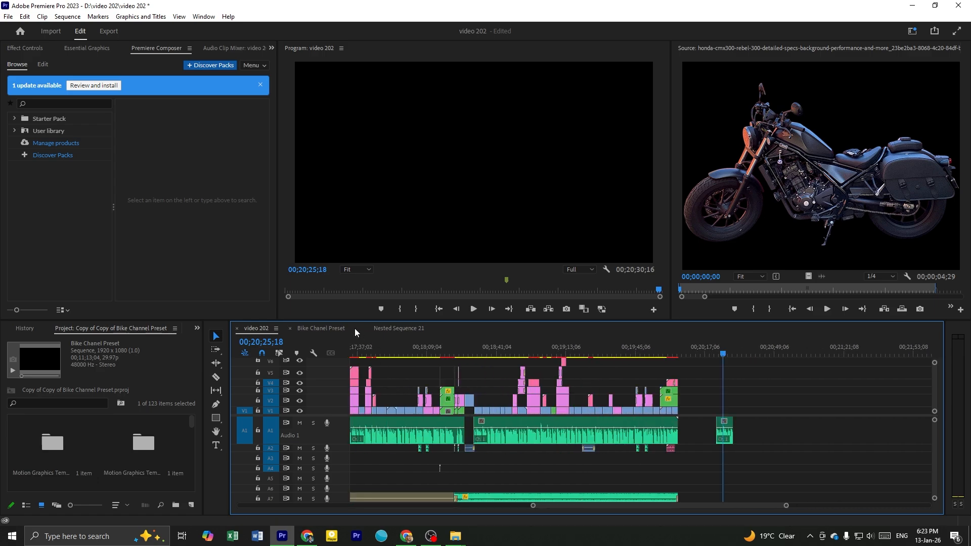
pyautogui.click(321, 329)
pyautogui.scroll(-5, 488, 375)
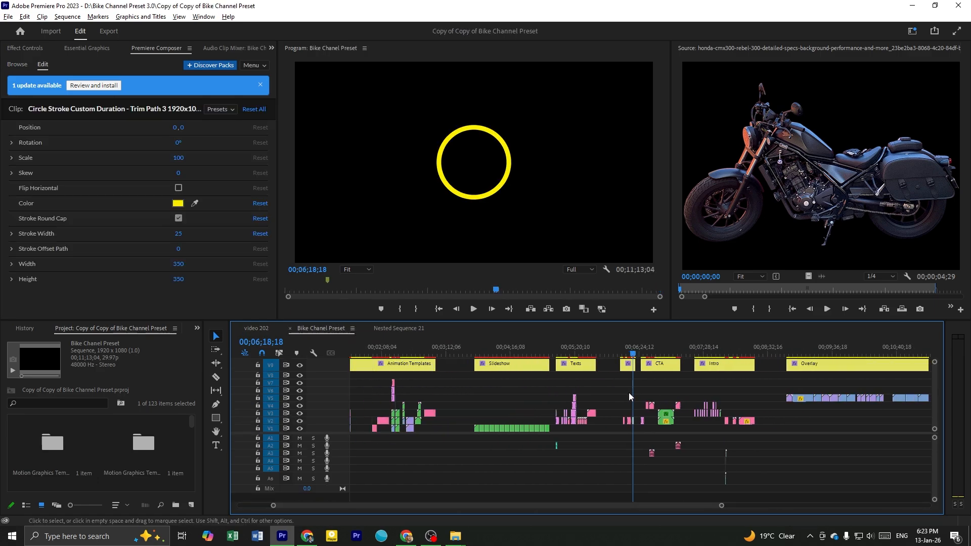
pyautogui.scroll(3, 364, 384)
pyautogui.scroll(2, 363, 384)
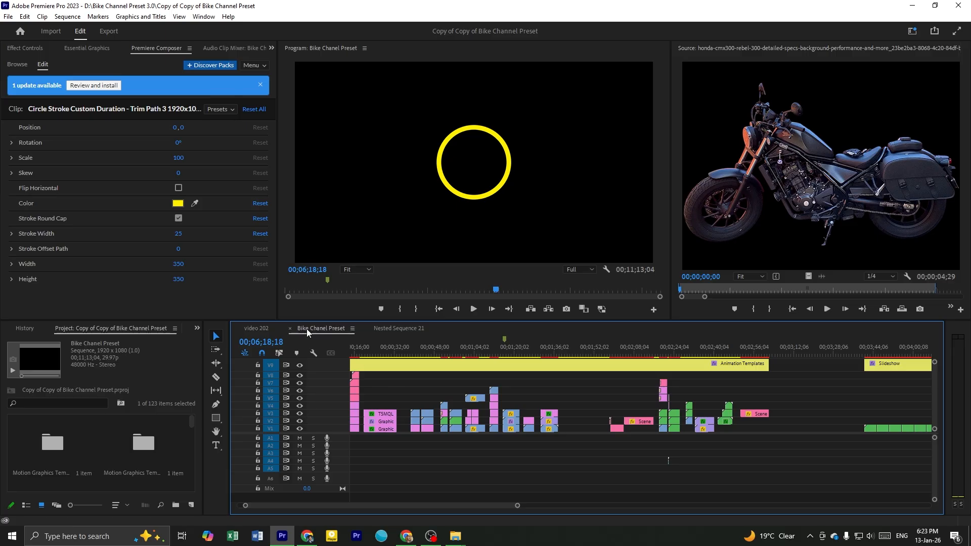
# Play the separate audio clip at the end of the video 202 sequence
pyautogui.click(256, 328)
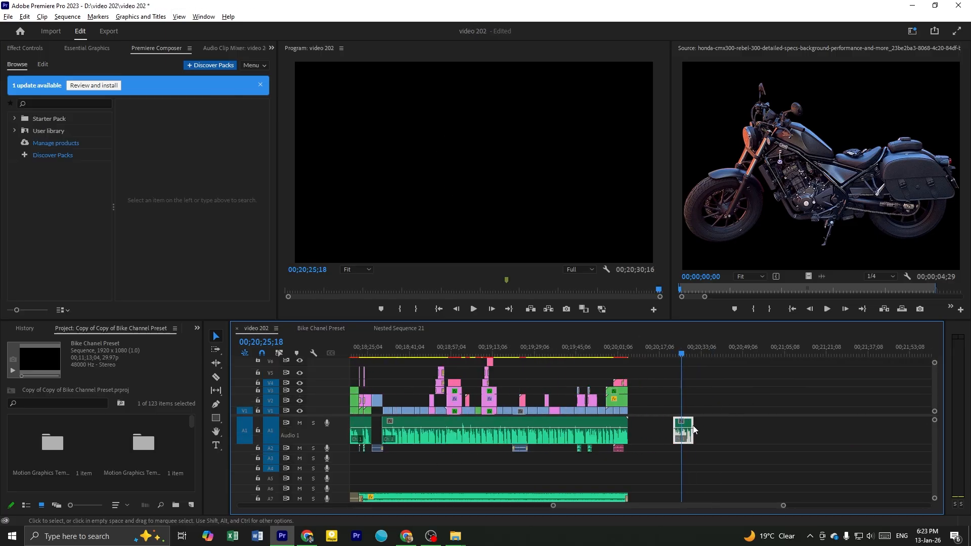
pyautogui.scroll(5, 694, 430)
pyautogui.press('space')
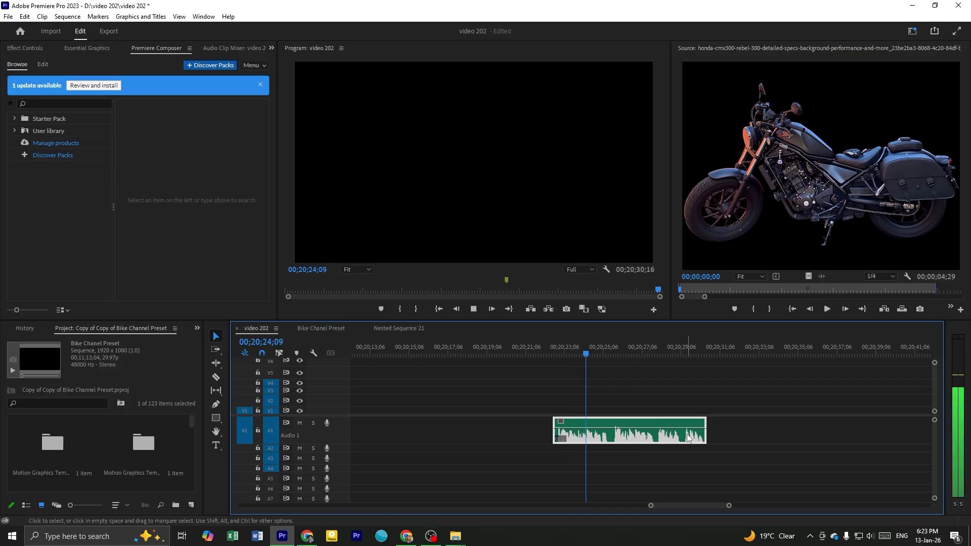
pyautogui.scroll(2, 688, 438)
pyautogui.scroll(-1, 681, 433)
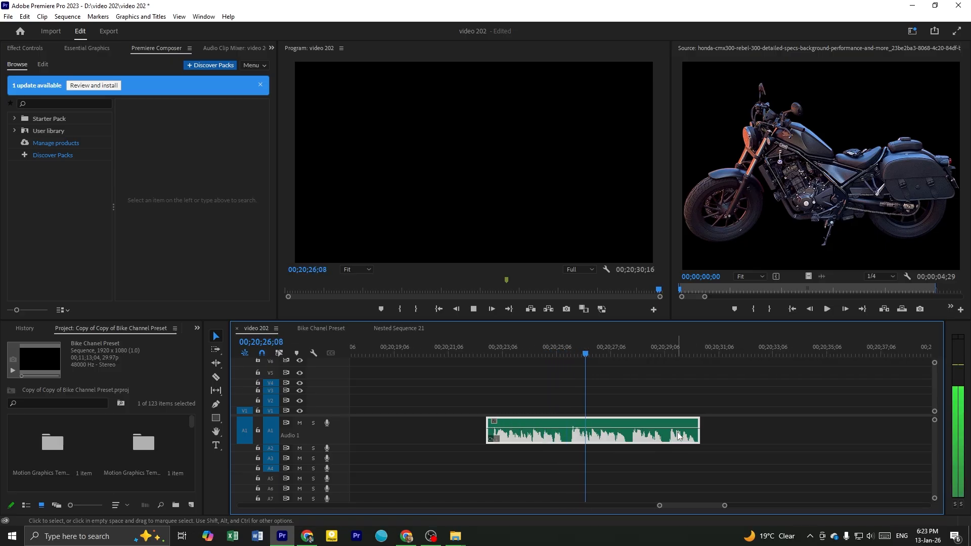
pyautogui.press('space')
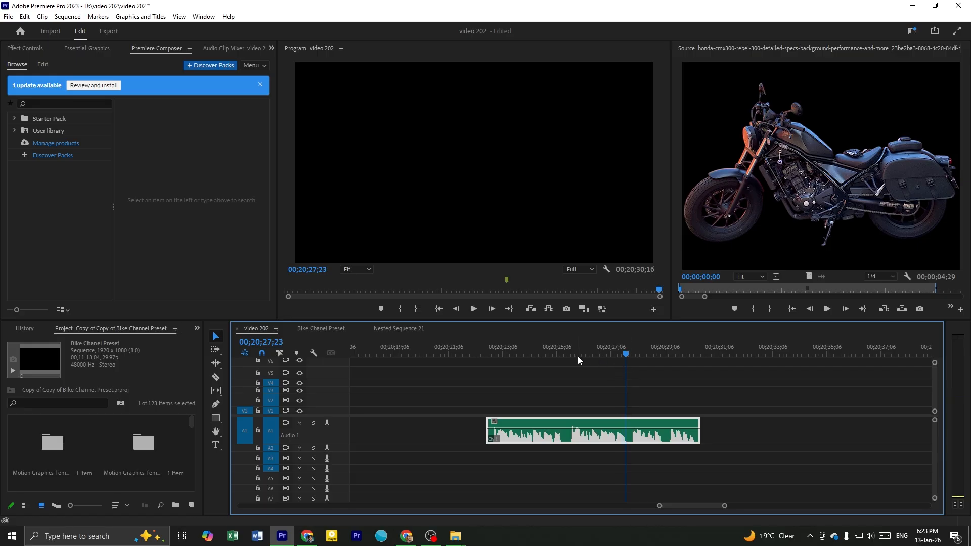
# Save the video 202 project and replay the separate audio clip from about 00;20;25;22
pyautogui.hotkey('ctrl', 's')
pyautogui.scroll(-1, 600, 411)
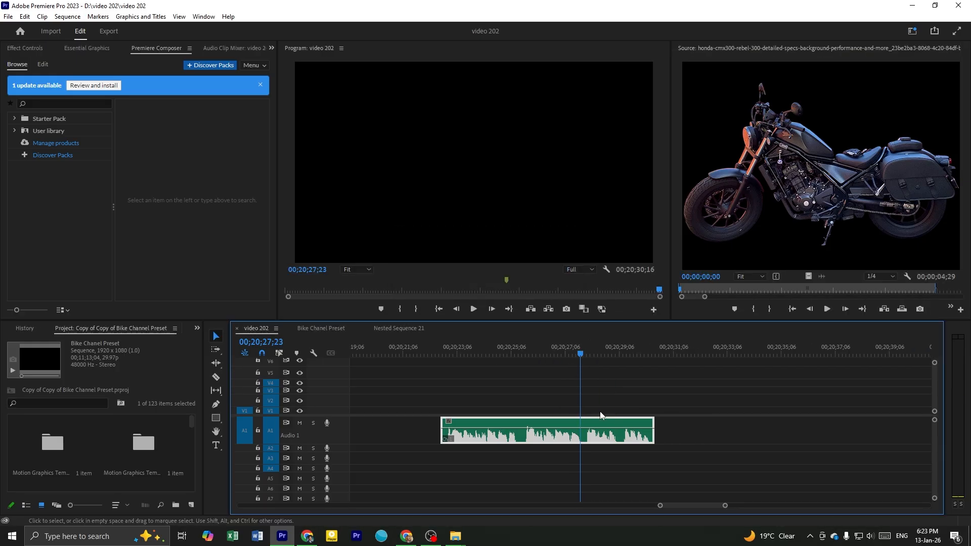
pyautogui.scroll(2, 587, 405)
pyautogui.click(497, 349)
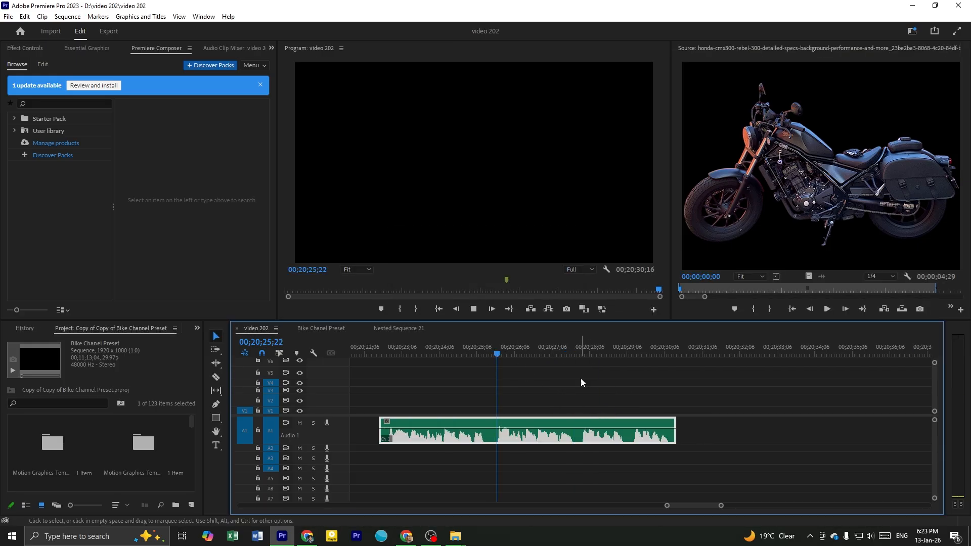
pyautogui.press('space')
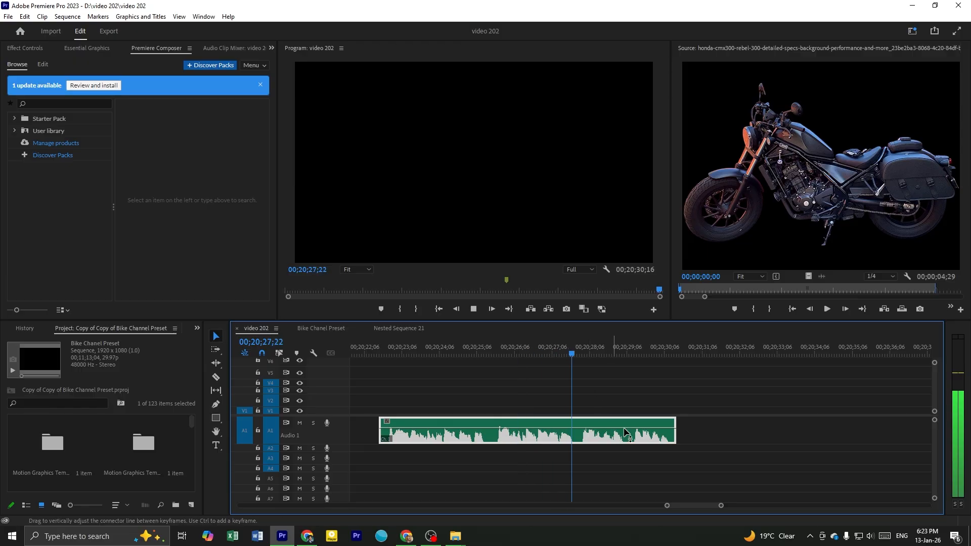
pyautogui.press('space')
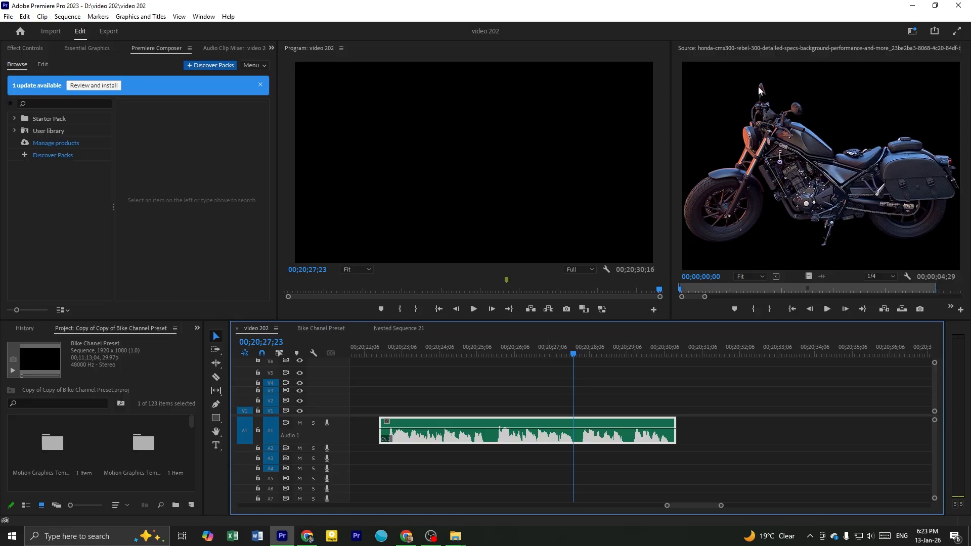
# Play the rest of the separate audio clip in the video 202 sequence from about 00;20;27;23
pyautogui.hotkey('shift', 'Left')
pyautogui.press('space')
pyautogui.press('space')
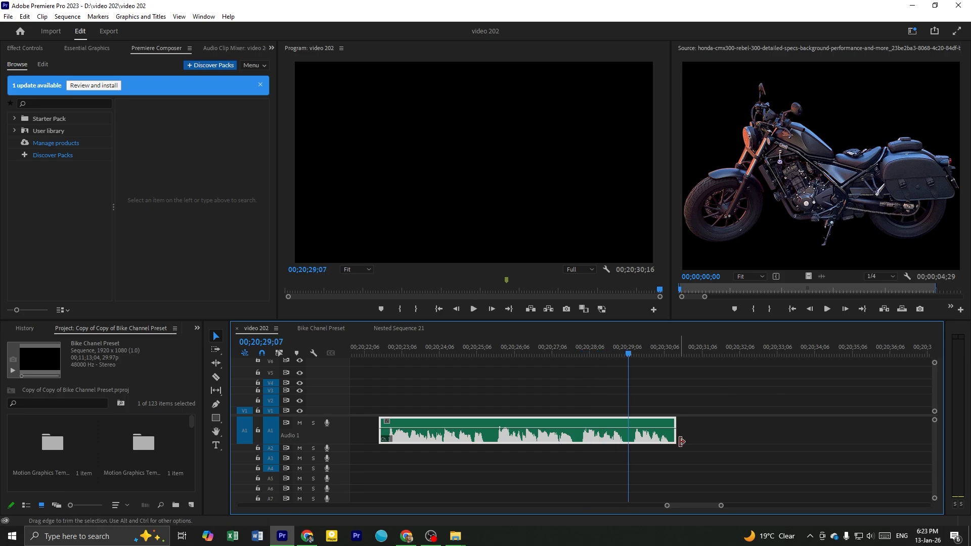
pyautogui.press('space')
pyautogui.press('space')
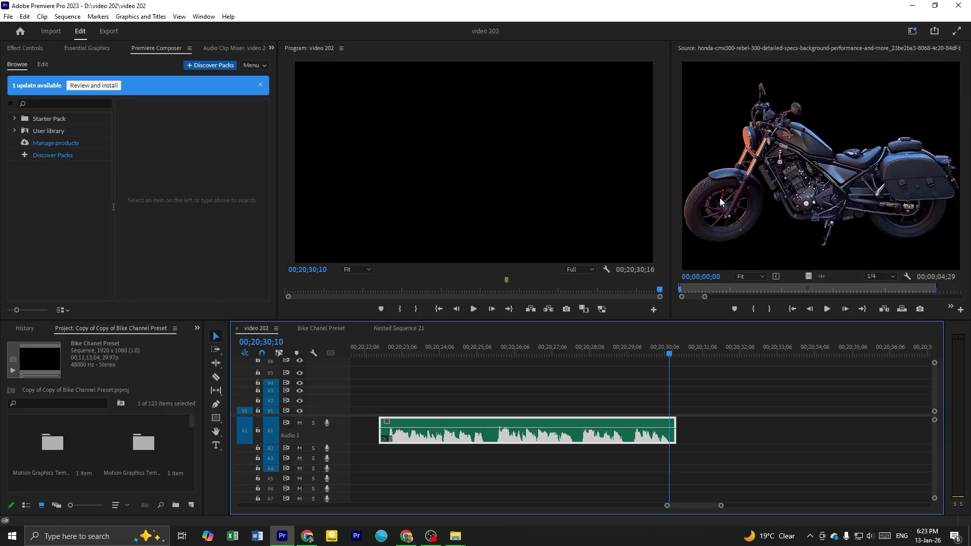
# Replay the last part of the separate audio clip, stopping at about 00;20;29;01
pyautogui.press('-')
pyautogui.click(608, 354)
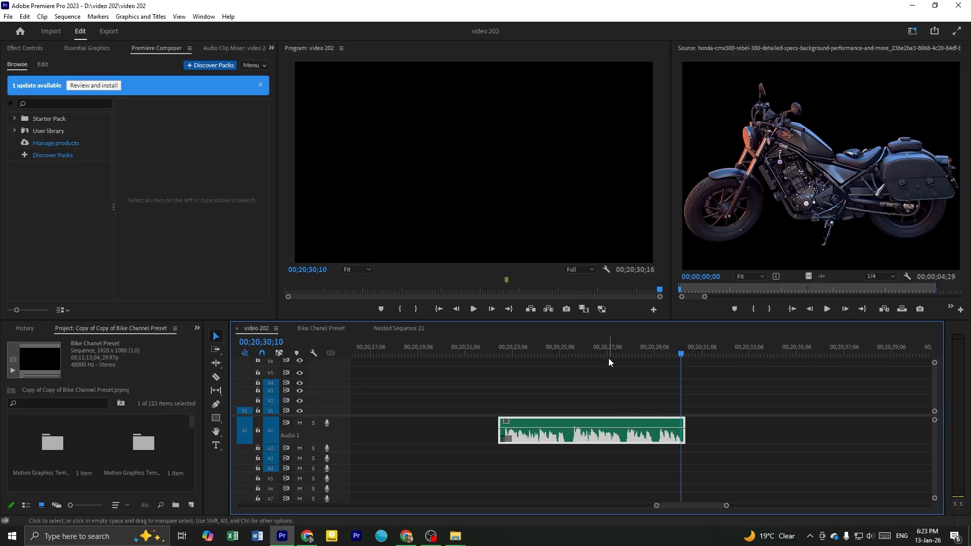
pyautogui.click(644, 390)
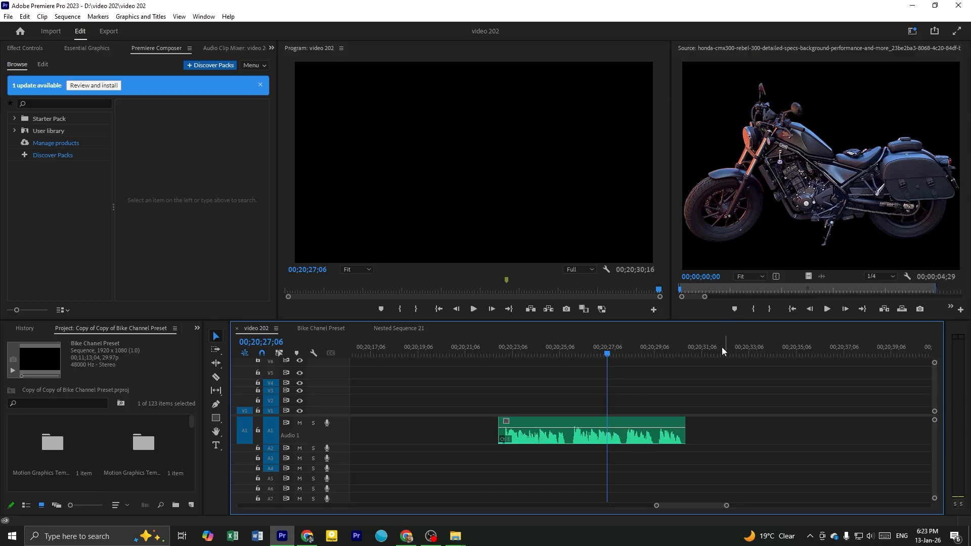
pyautogui.click(639, 353)
pyautogui.press('space')
pyautogui.press('space')
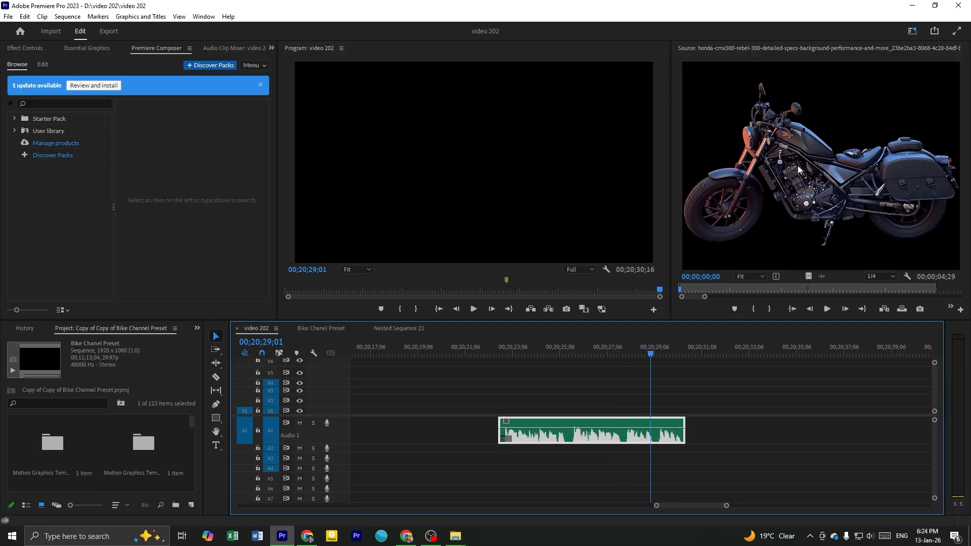
# Open the Bike Chanel Preset sequence at the red motorcycle animation template, at about 00;00;25;09
pyautogui.scroll(-3, 717, 395)
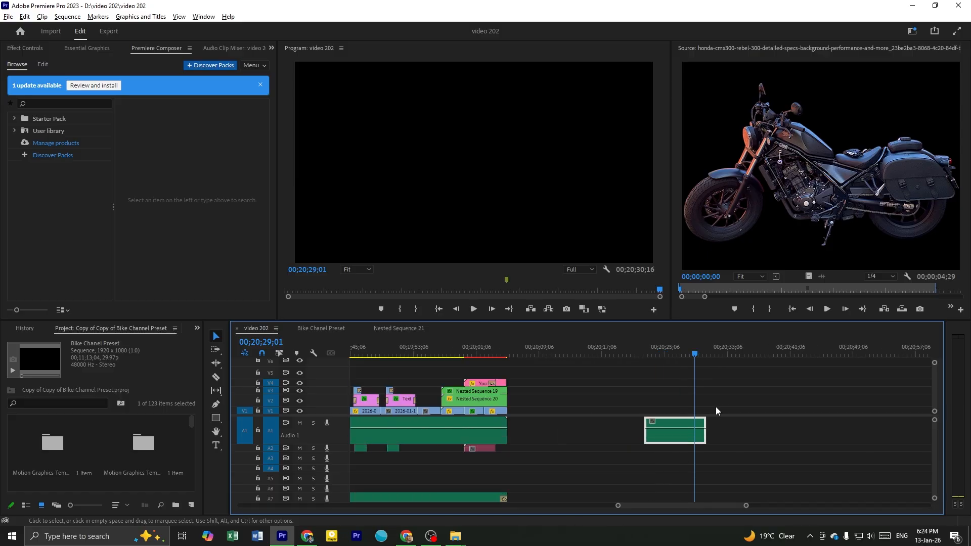
pyautogui.scroll(-6, 716, 406)
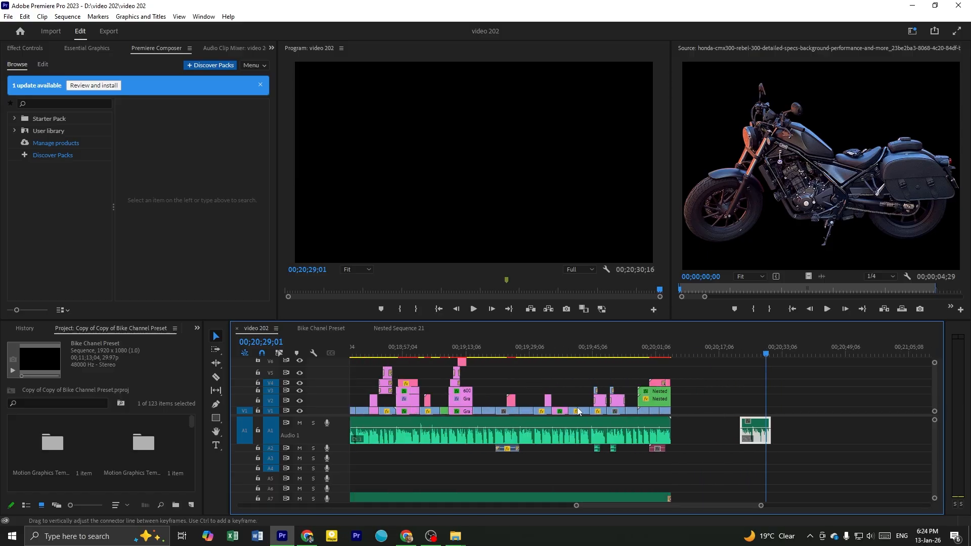
pyautogui.scroll(-6, 410, 397)
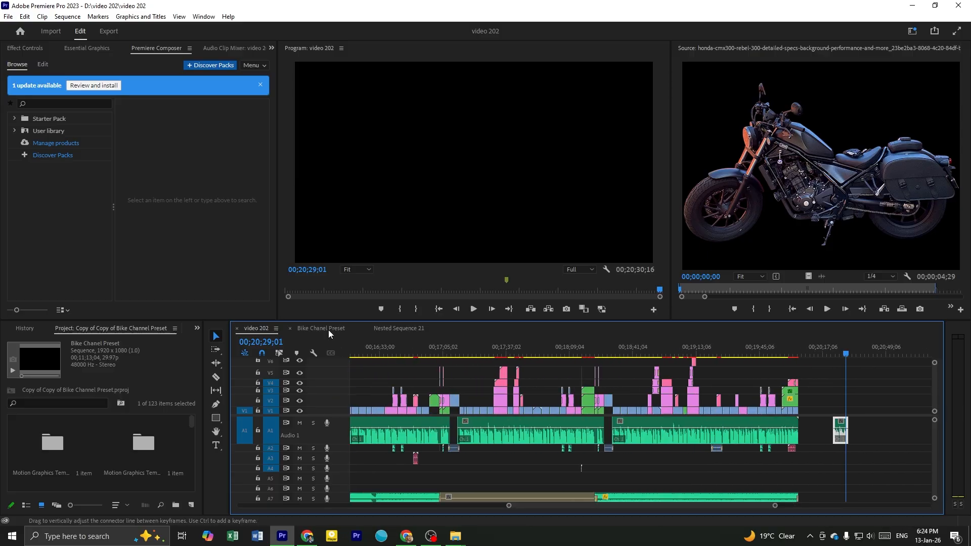
pyautogui.click(329, 329)
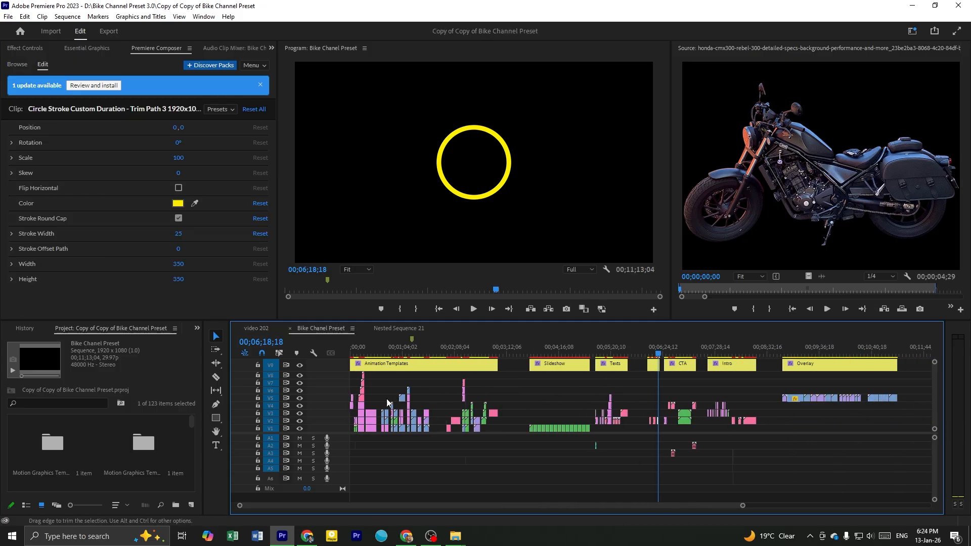
pyautogui.scroll(4, 366, 399)
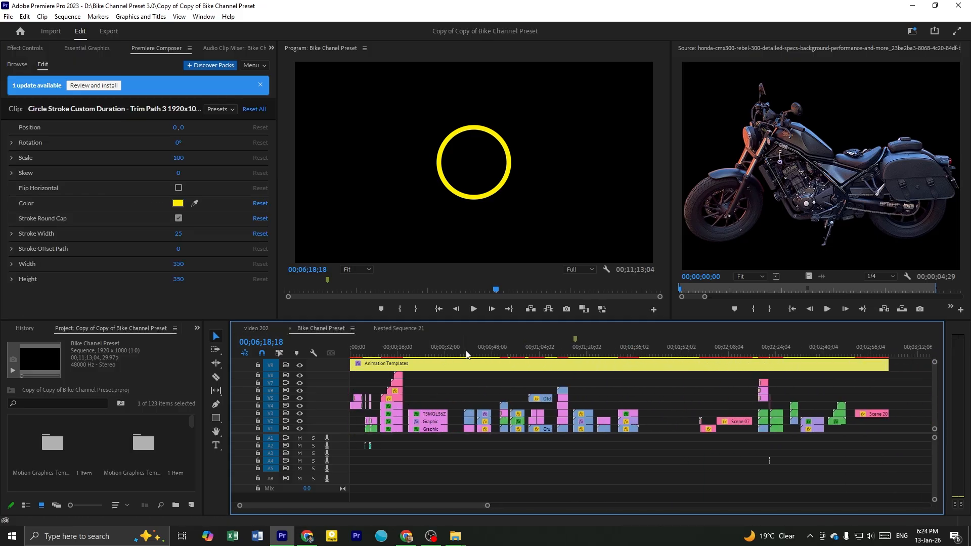
pyautogui.scroll(2, 440, 391)
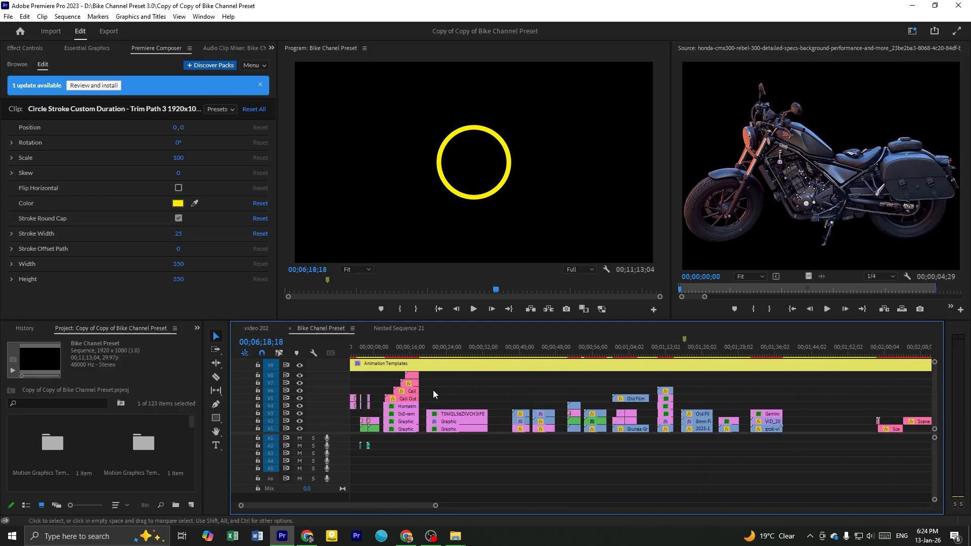
pyautogui.click(454, 339)
pyautogui.scroll(1, 469, 394)
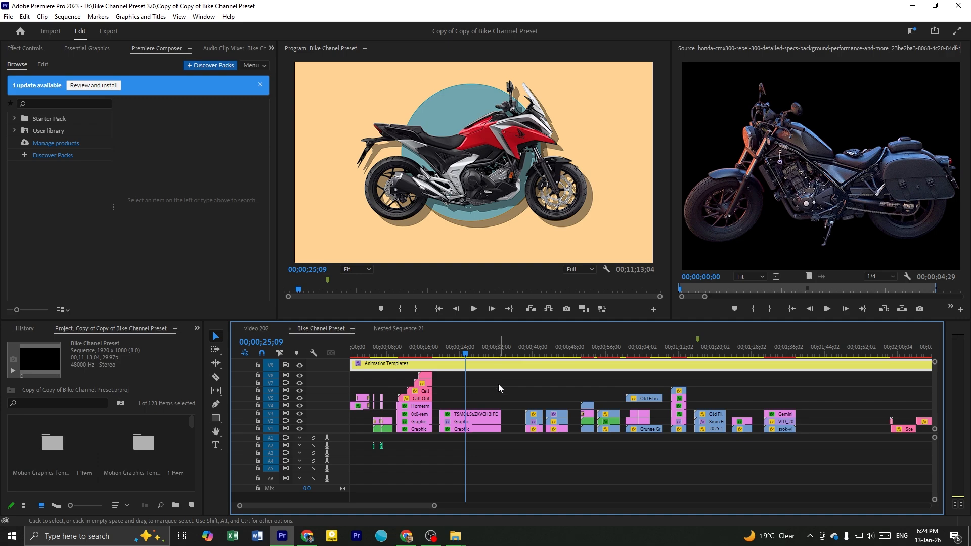
pyautogui.scroll(2, 453, 407)
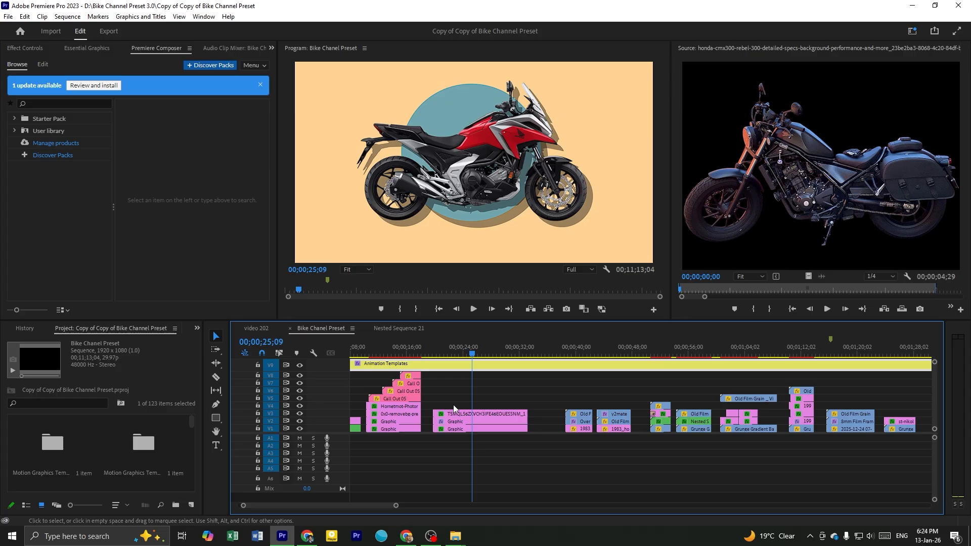
# Preview the red motorcycle template around 00;00;24;15 and copy its three stacked clips, the motorcycle image and both graphics
pyautogui.click(471, 351)
pyautogui.click(490, 398)
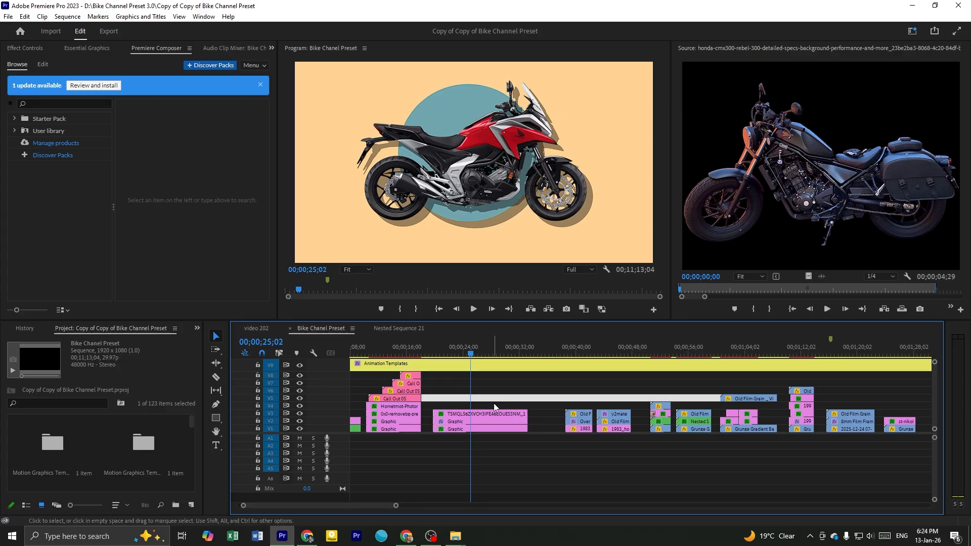
pyautogui.press('Delete')
pyautogui.scroll(1, 502, 360)
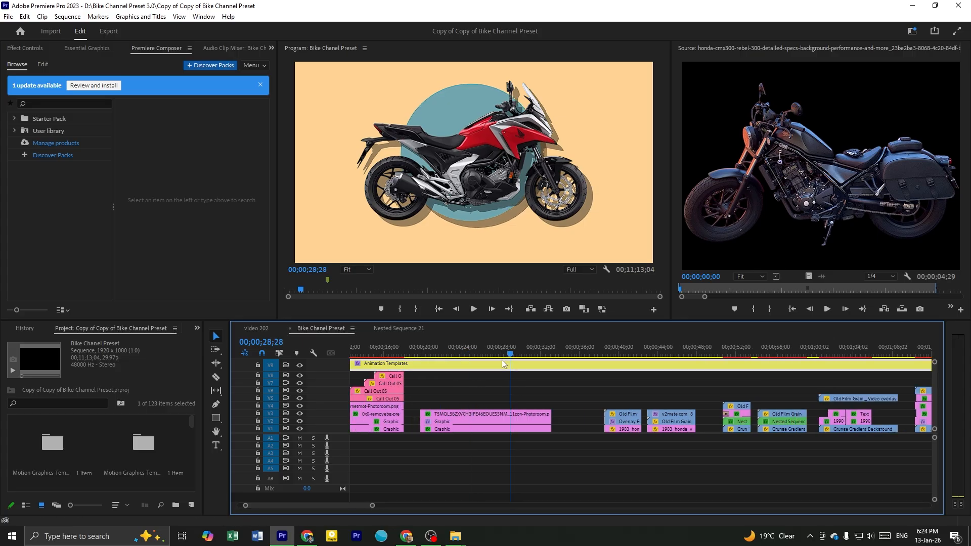
pyautogui.moveTo(490, 373); pyautogui.dragTo(469, 379)
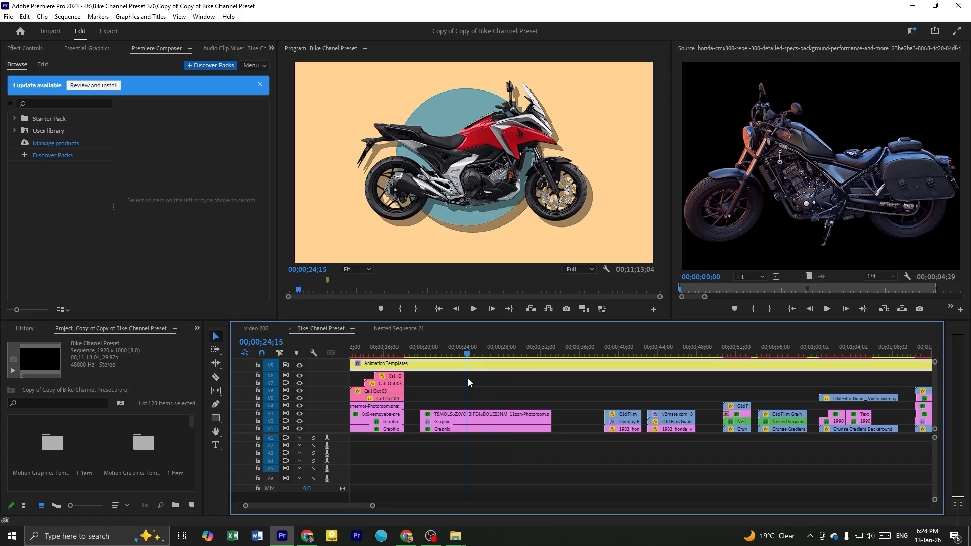
pyautogui.click(497, 399)
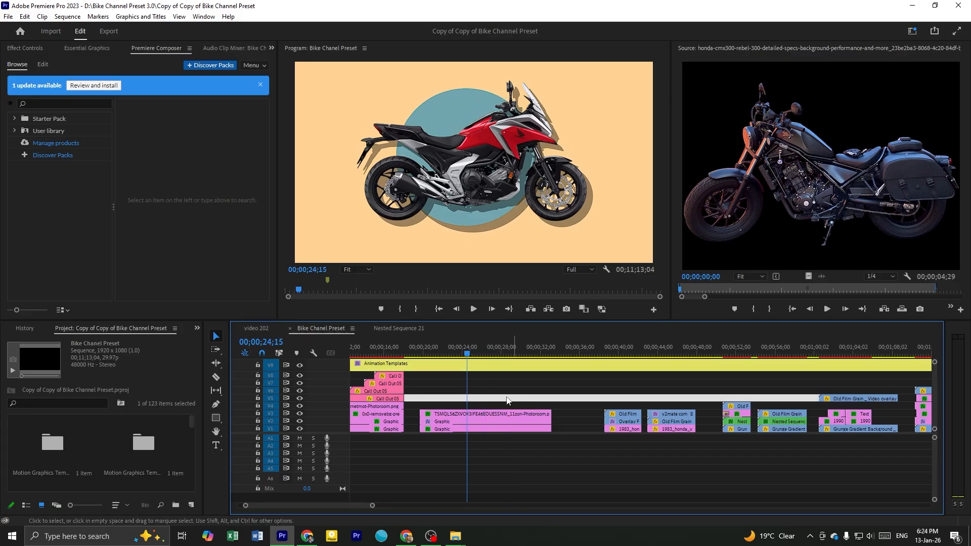
pyautogui.moveTo(490, 400); pyautogui.dragTo(502, 434)
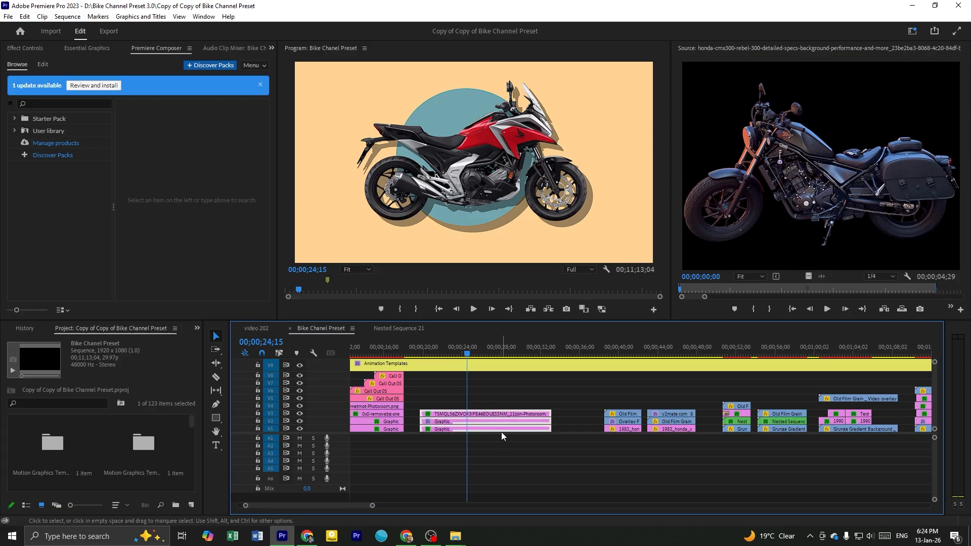
# Paste the three motorcycle template clips into the video 202 sequence above the separate audio clip at 00;20;22;29
pyautogui.click(270, 329)
pyautogui.scroll(-4, 800, 420)
pyautogui.scroll(11, 800, 421)
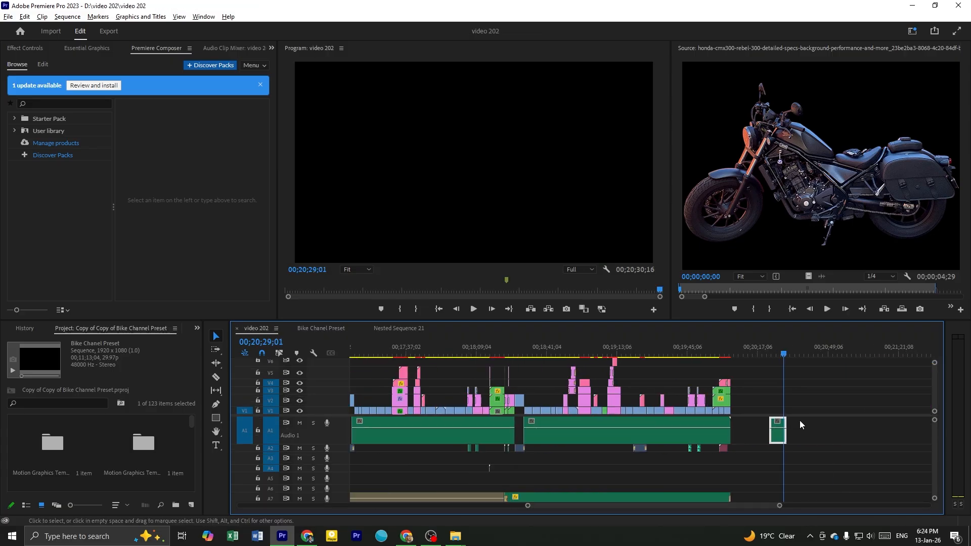
pyautogui.moveTo(569, 357); pyautogui.dragTo(515, 353)
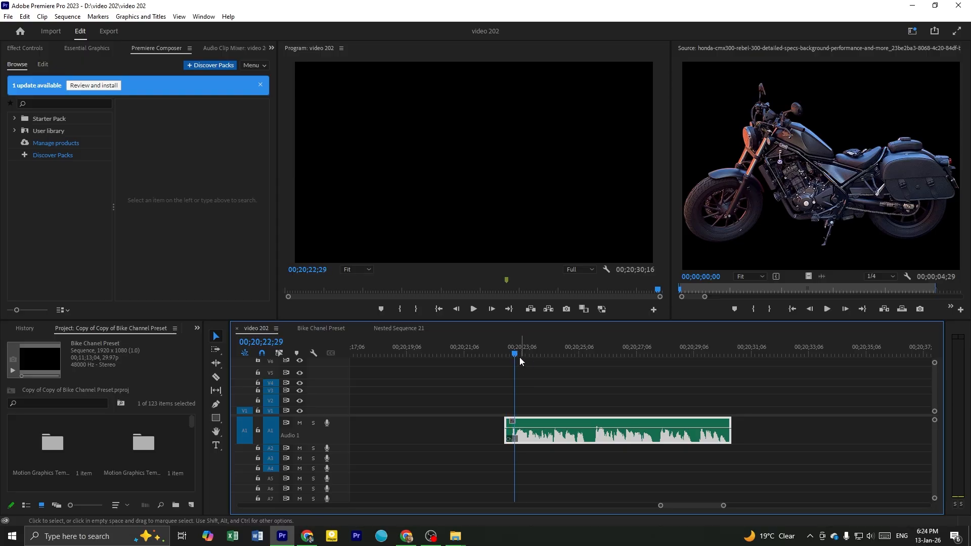
pyautogui.hotkey('ctrl', 'v')
# Trim the pasted motorcycle clips to finish with the audio clip at about 00;20;30;16 and play the section
pyautogui.click(510, 352)
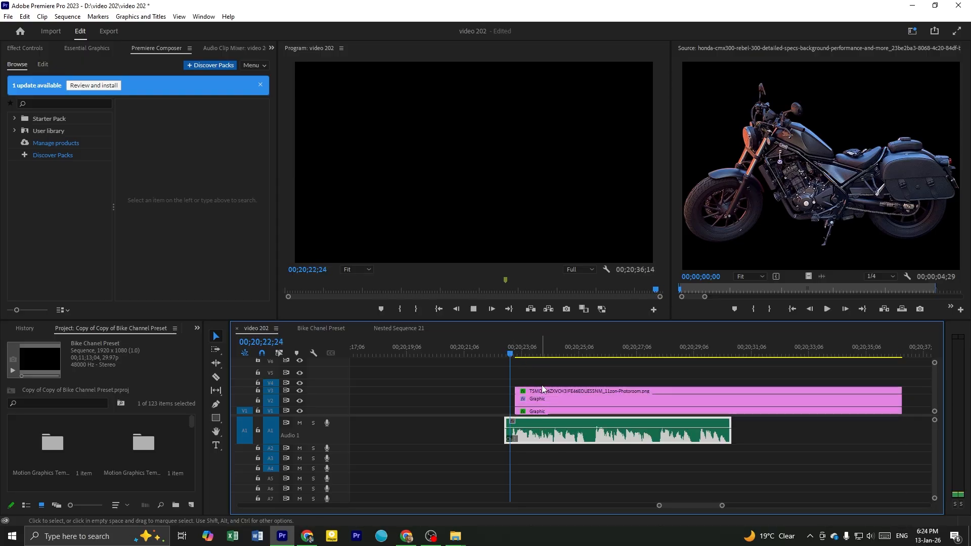
pyautogui.press('space')
pyautogui.press('-')
pyautogui.moveTo(778, 402); pyautogui.dragTo(668, 401)
pyautogui.press('space')
pyautogui.press('=')
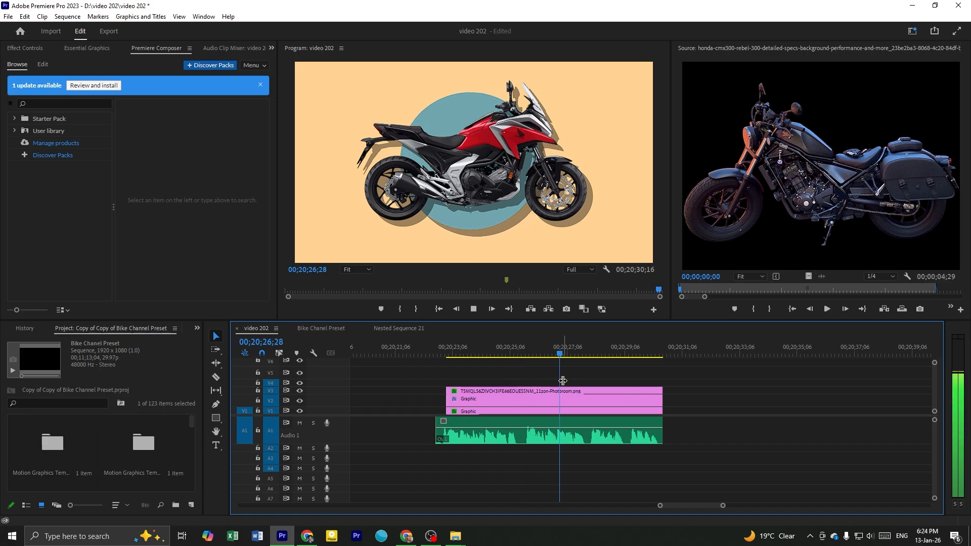
# Replay the motorcycle animation with its audio from 00;20;25;21 to about 00;20;27;04
pyautogui.press('space')
pyautogui.click(525, 349)
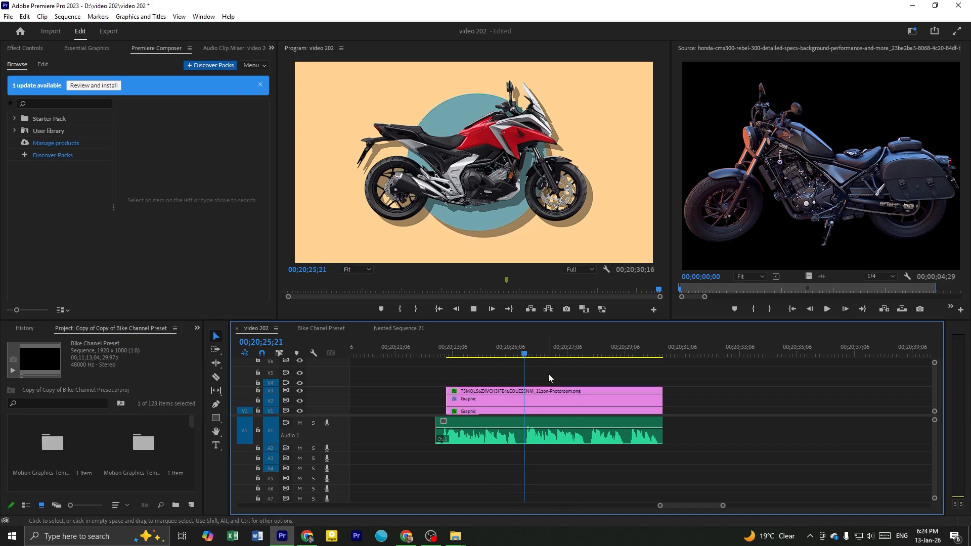
pyautogui.press('space')
pyautogui.press('space')
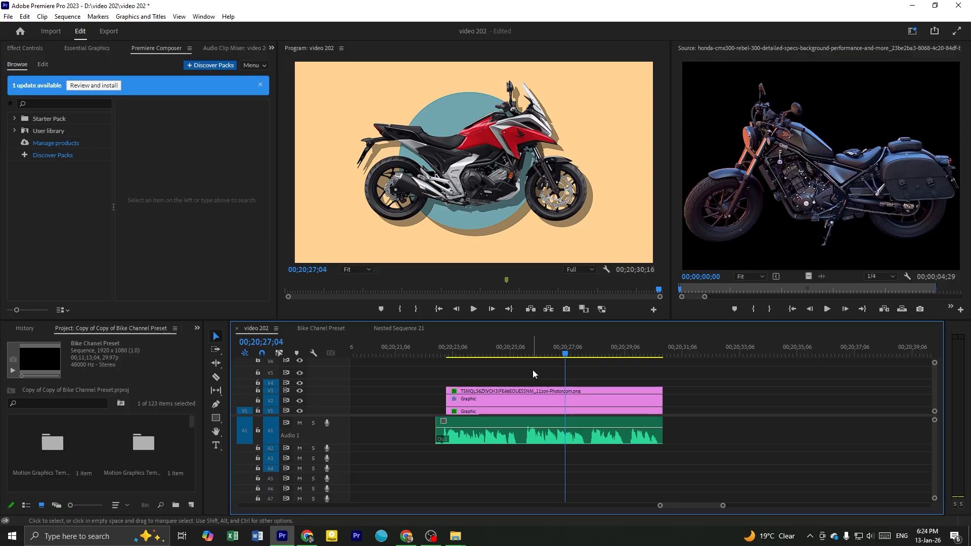
# Find the Shapes section in the Bike Chanel Preset sequence and scrub through to its circle preset at about 00;06;19;03
pyautogui.click(329, 328)
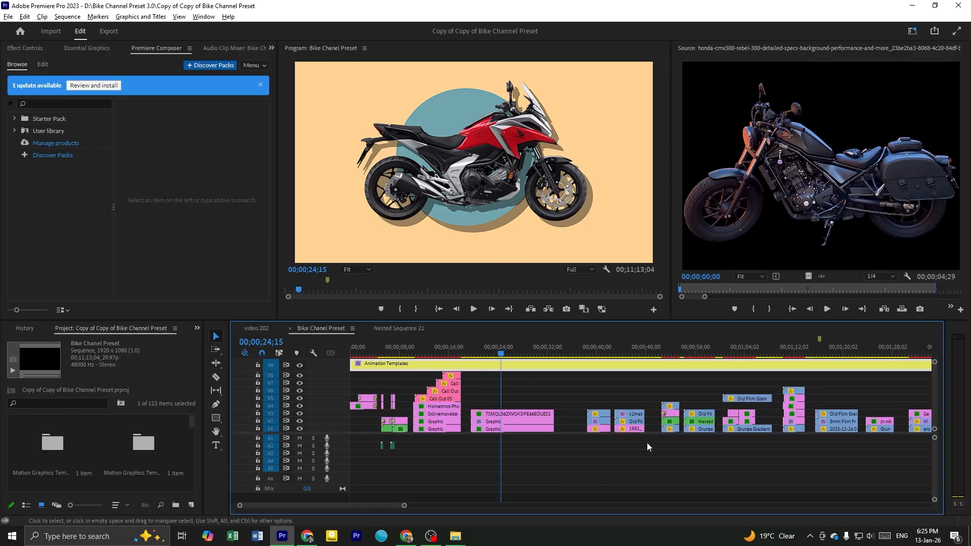
pyautogui.scroll(-10, 702, 427)
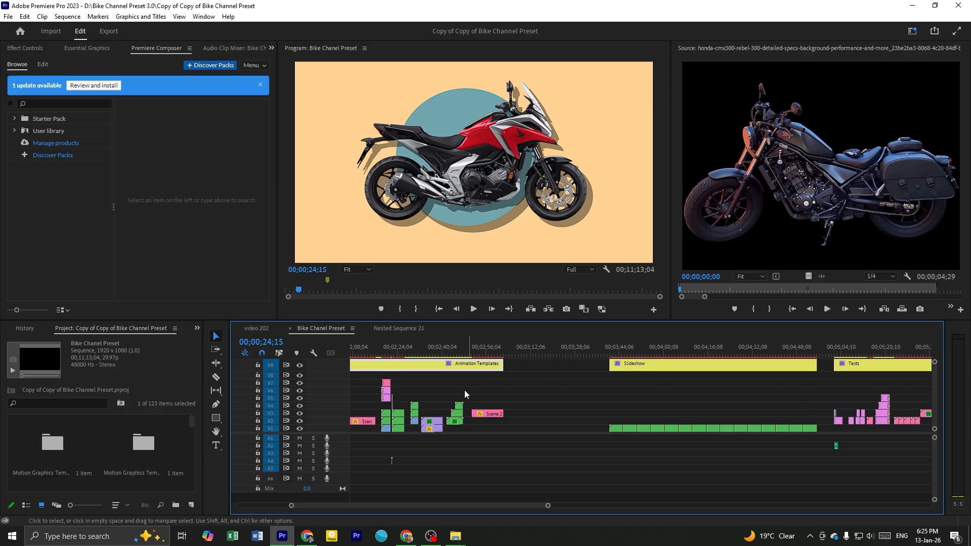
pyautogui.scroll(-10, 498, 390)
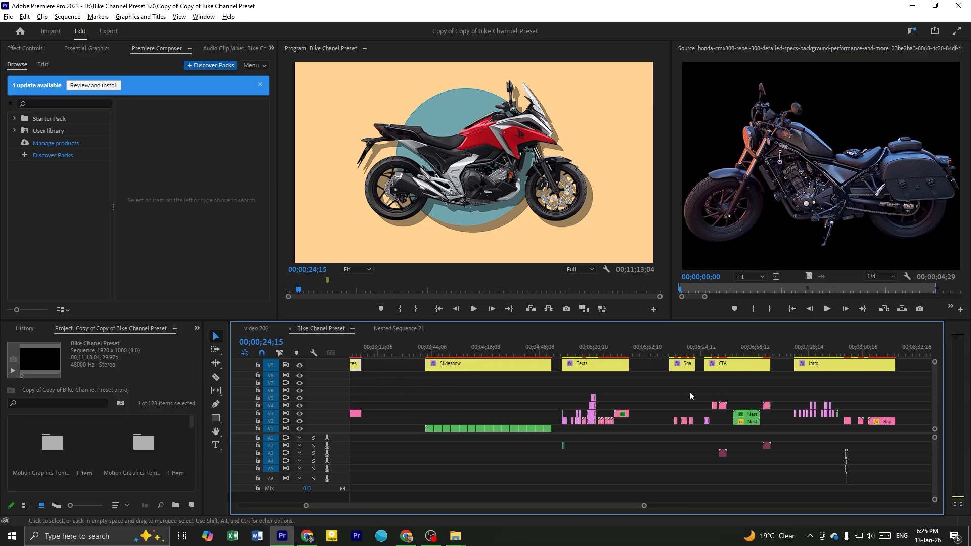
pyautogui.click(670, 351)
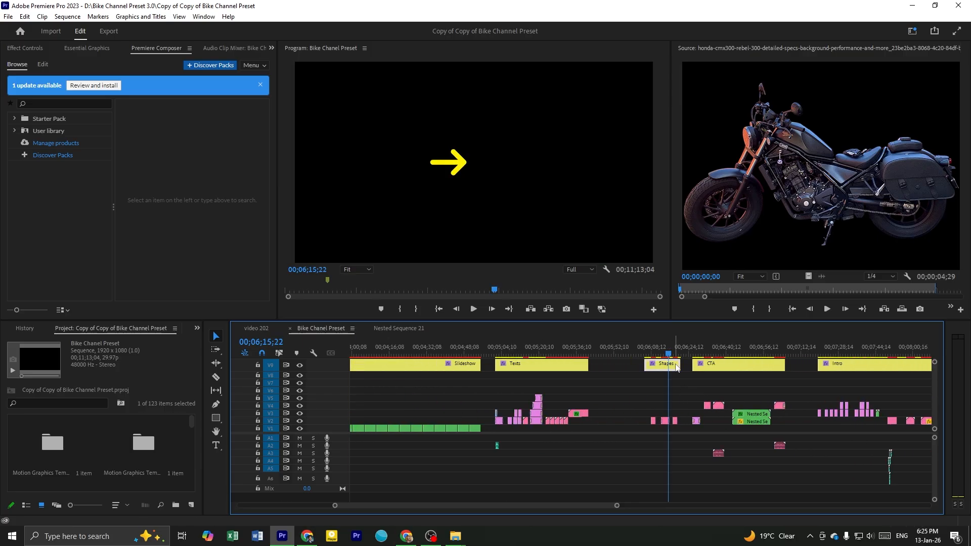
pyautogui.scroll(5, 682, 395)
pyautogui.click(628, 366)
pyautogui.moveTo(626, 354); pyautogui.dragTo(661, 384)
pyautogui.scroll(3, 685, 422)
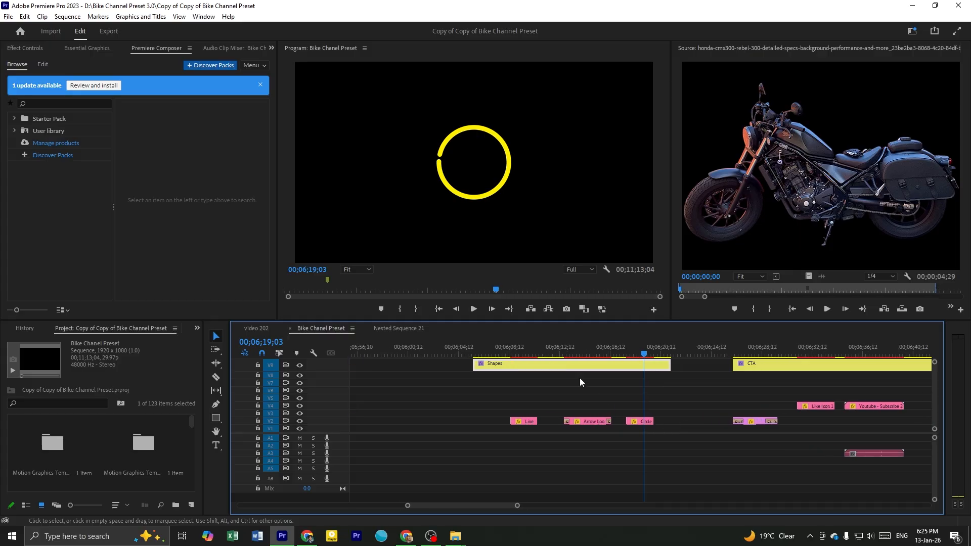
# Preview the line preset at 00;06;09;00 and the arrow preset at 00;06;14;10, and copy the Arrow Loop clip
pyautogui.click(517, 349)
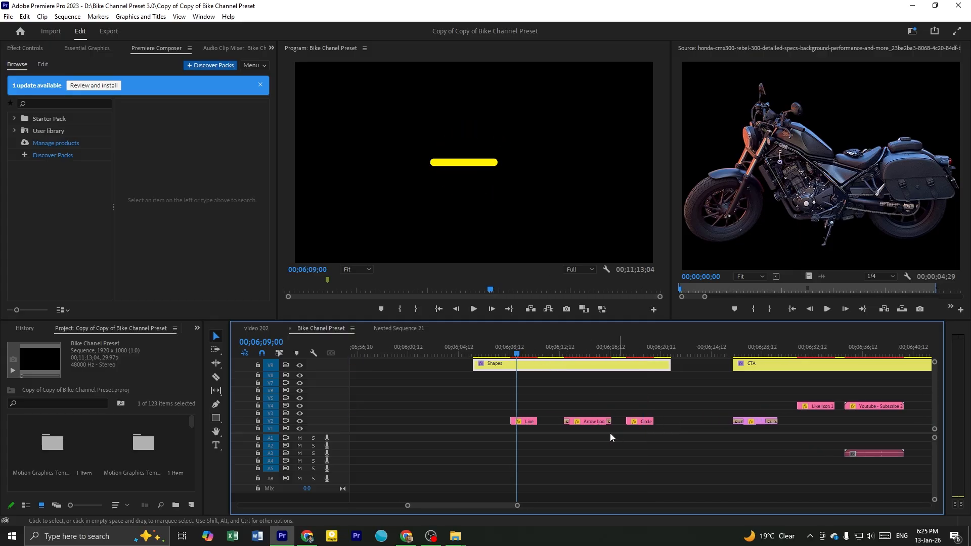
pyautogui.moveTo(637, 346); pyautogui.dragTo(584, 360)
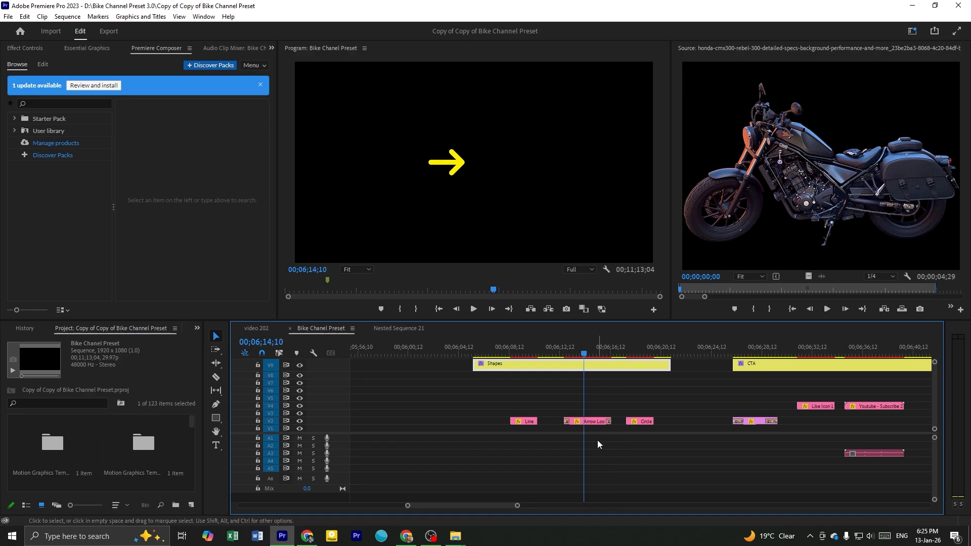
pyautogui.click(589, 420)
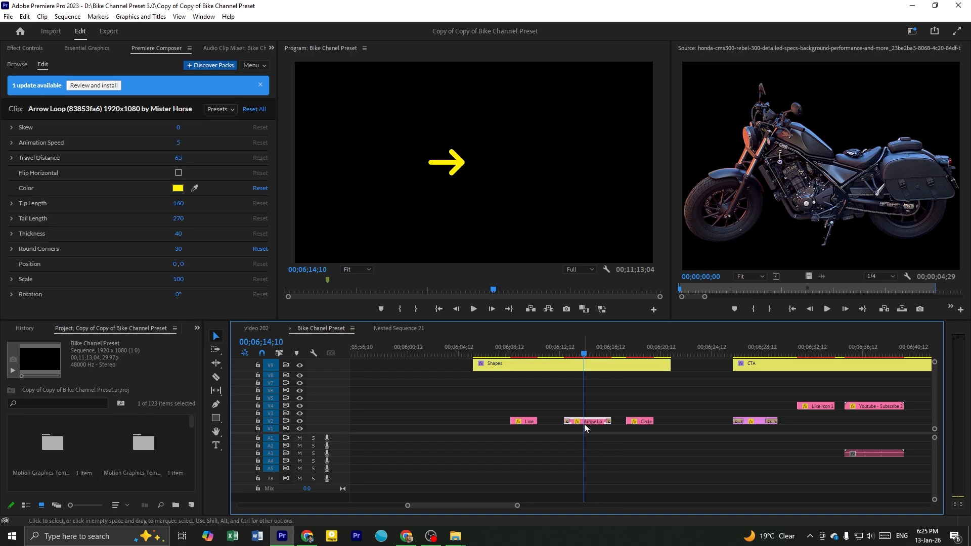
# Paste the Arrow Loop clip into video 202, place it on track V4 above the motorcycle clips at 00;20;26;06, and start playback there
pyautogui.click(268, 330)
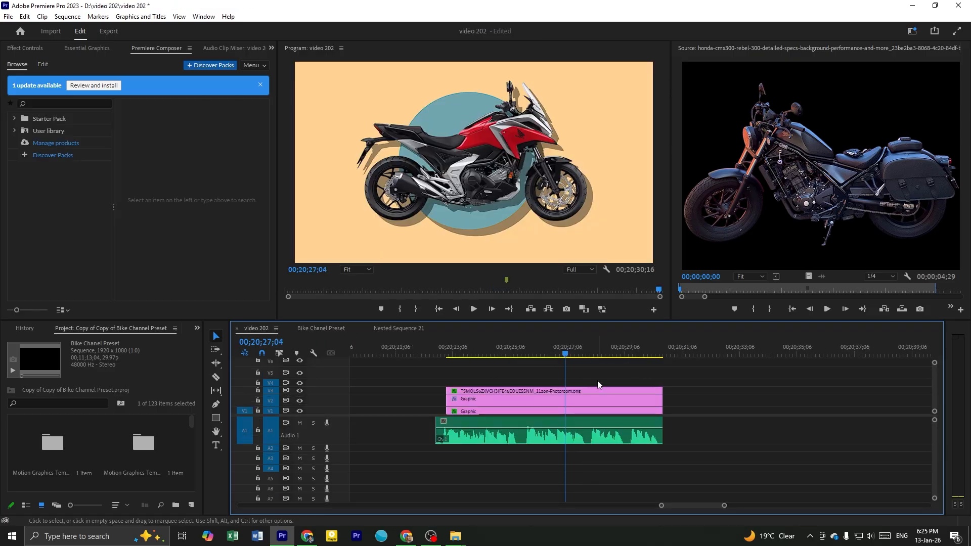
pyautogui.moveTo(655, 353); pyautogui.dragTo(670, 353)
pyautogui.hotkey('ctrl', 'v')
pyautogui.click(686, 379)
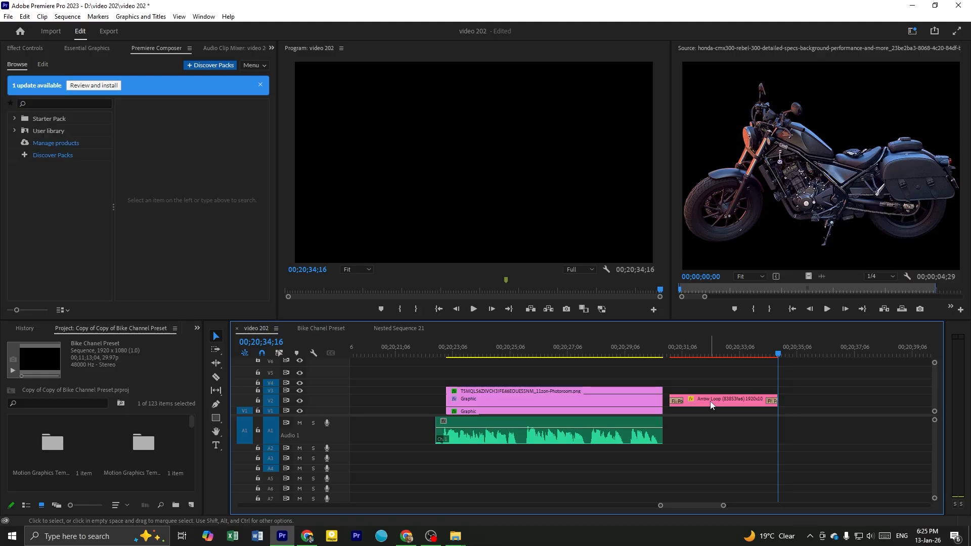
pyautogui.click(711, 403)
pyautogui.moveTo(723, 405); pyautogui.dragTo(593, 384)
pyautogui.click(538, 360)
pyautogui.press('space')
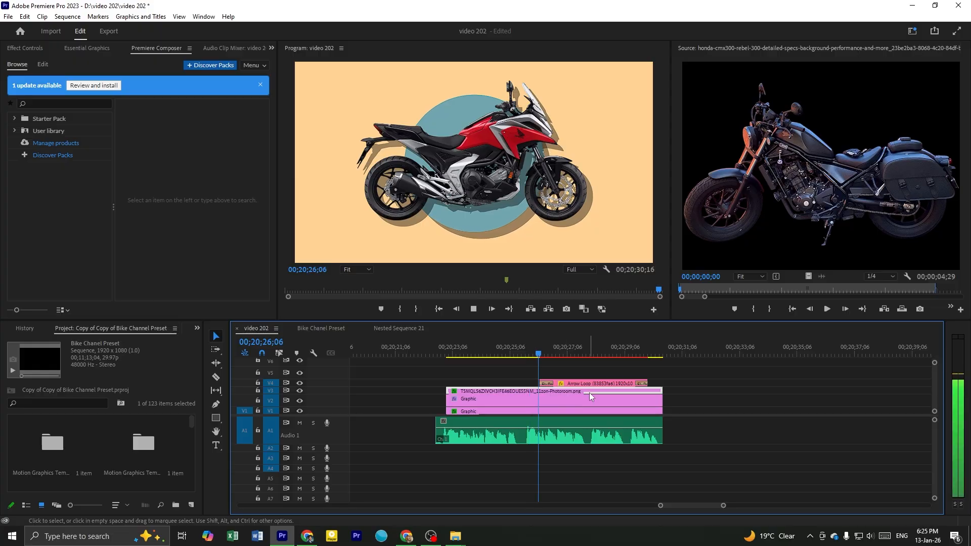
# Move the Arrow Loop clip on V4 earlier to start with the second narration phrase, and play from 00;20;26;04 to 00;20;27;24
pyautogui.moveTo(580, 383); pyautogui.dragTo(556, 385)
pyautogui.click(535, 349)
pyautogui.press('space')
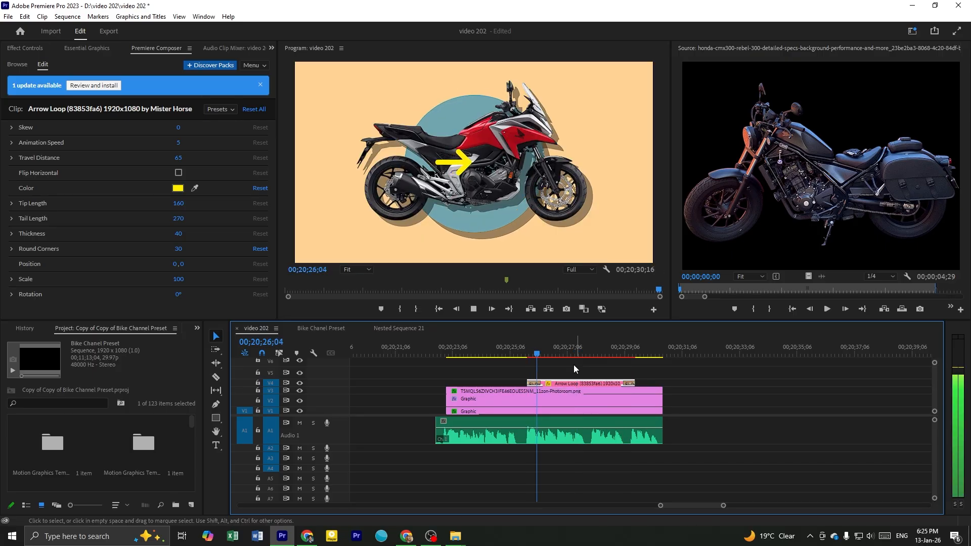
pyautogui.press('space')
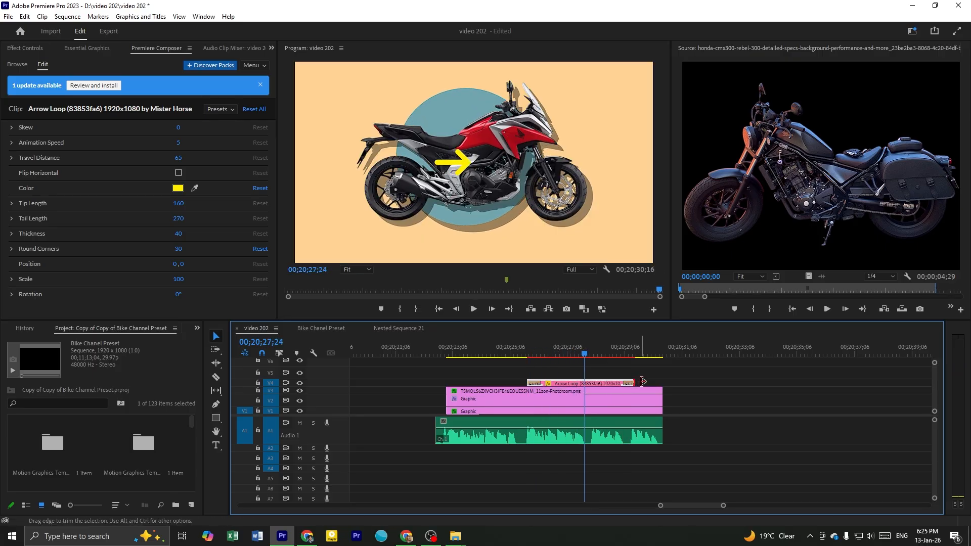
# Trim the end of the Arrow Loop clip on V4 back to just past 00;20;27;24
pyautogui.click(636, 383)
pyautogui.click(626, 382)
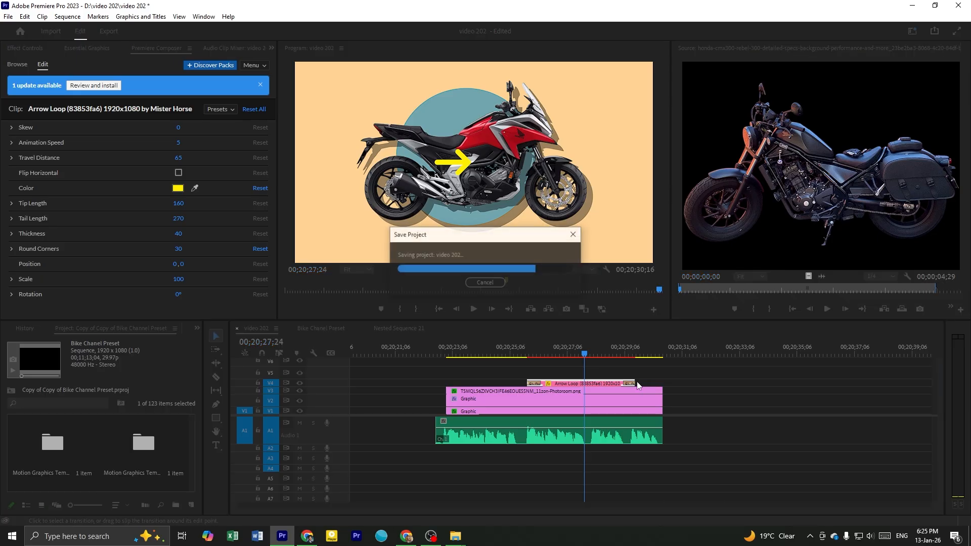
pyautogui.moveTo(636, 383); pyautogui.dragTo(591, 370)
# At 00;20;26;26, reposition the yellow arrow in the frame so it lies over the middle of the motorcycle, just below the fuel tank
pyautogui.click(558, 352)
pyautogui.click(459, 155)
pyautogui.moveTo(453, 165); pyautogui.dragTo(501, 115)
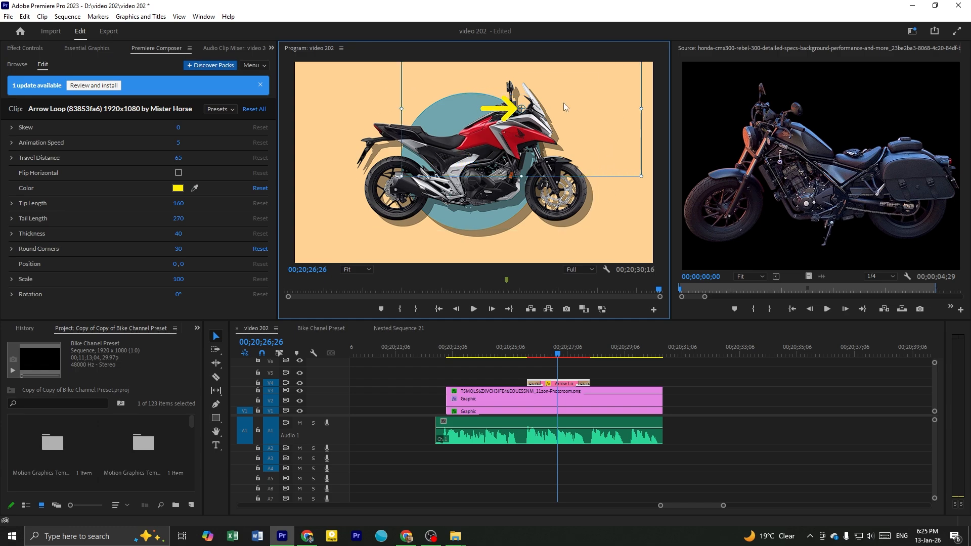
pyautogui.moveTo(583, 120); pyautogui.dragTo(573, 151)
pyautogui.moveTo(543, 114); pyautogui.dragTo(478, 121)
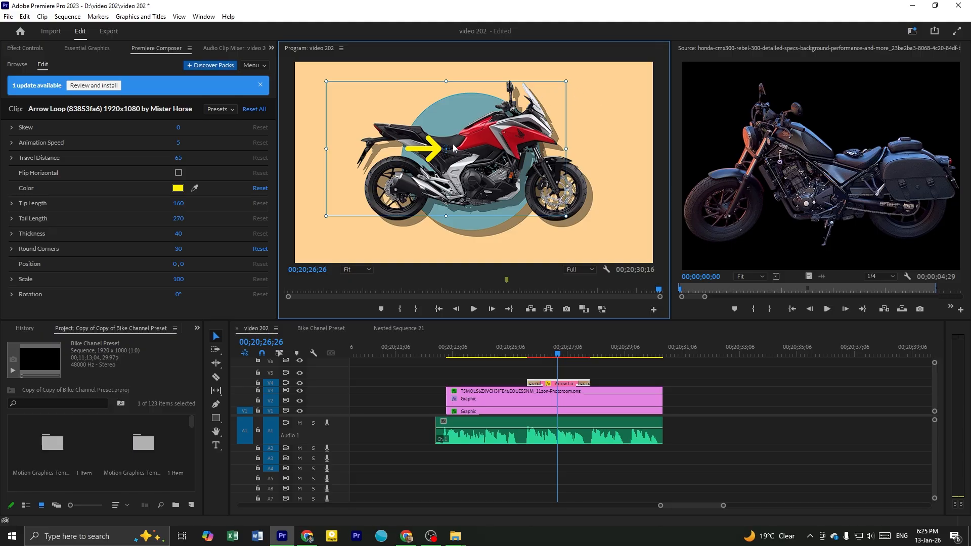
pyautogui.moveTo(463, 147); pyautogui.dragTo(535, 146)
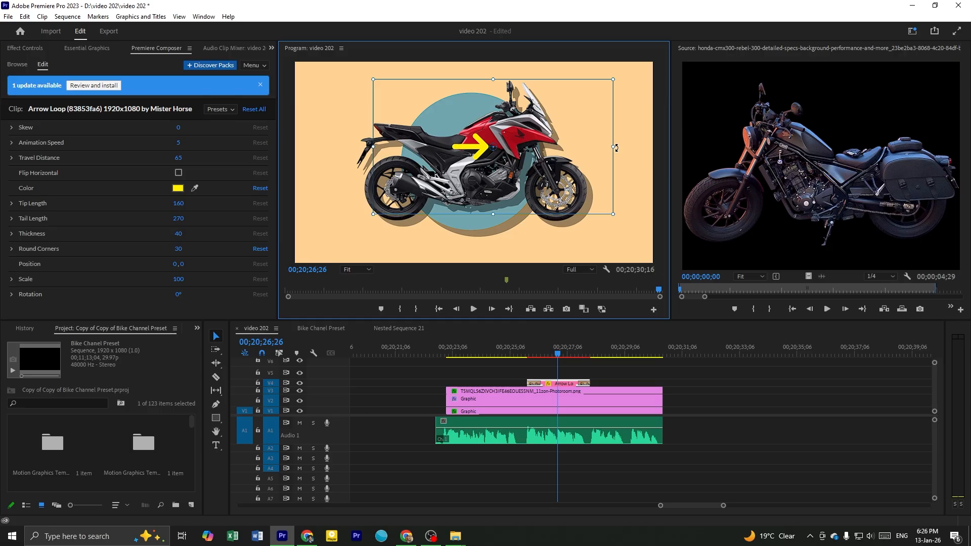
# Rotate the yellow arrow at 00;20;26;26 to point left and move it so its tip touches the motorcycle's windscreen
pyautogui.moveTo(616, 148); pyautogui.dragTo(447, 151)
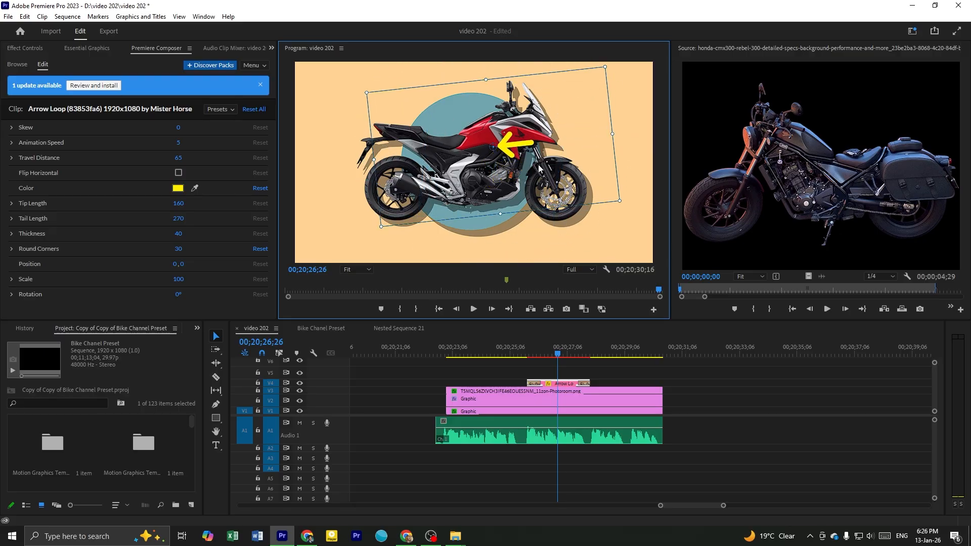
pyautogui.moveTo(540, 168); pyautogui.dragTo(554, 124)
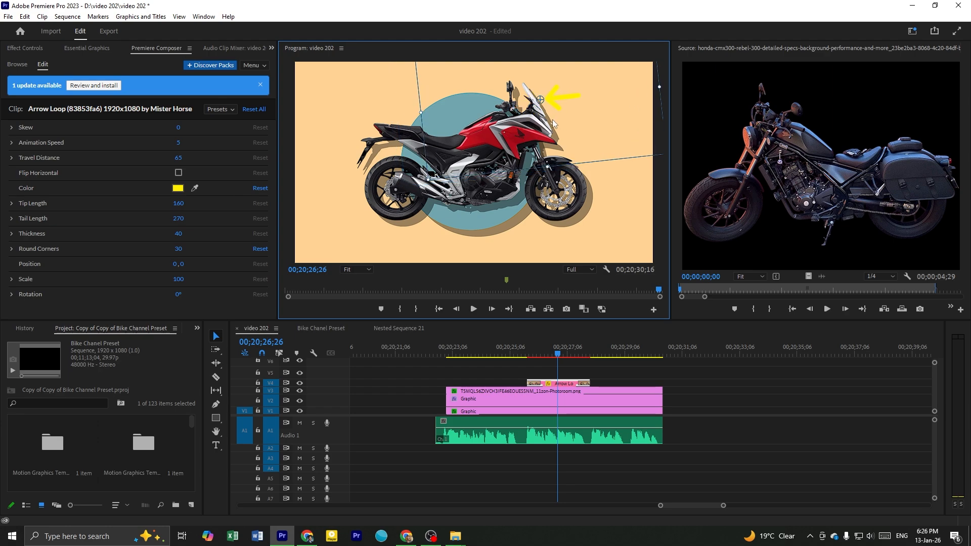
pyautogui.click(585, 375)
# Play video 202 from the start of the Arrow Loop clip and stop at 00;20;29;01
pyautogui.press('Up')
pyautogui.press('space')
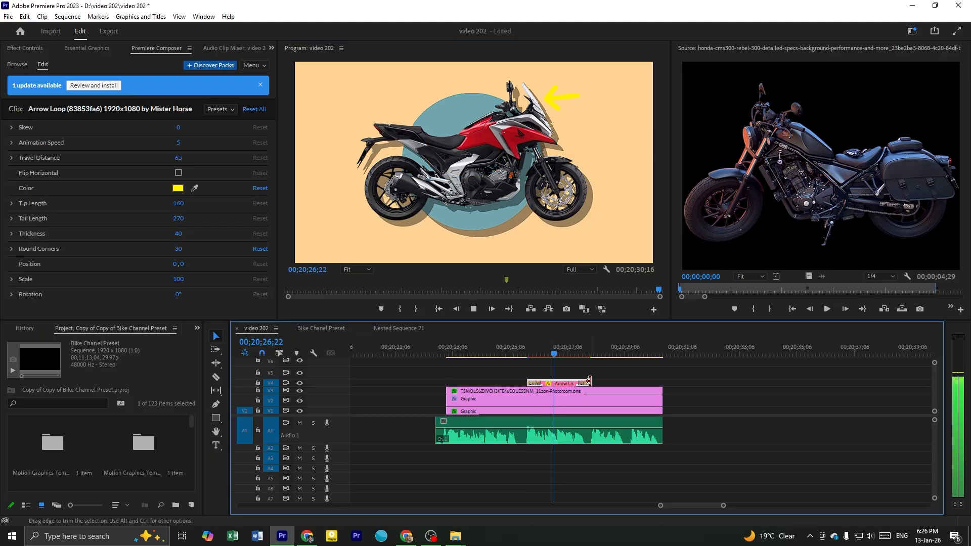
pyautogui.press('space')
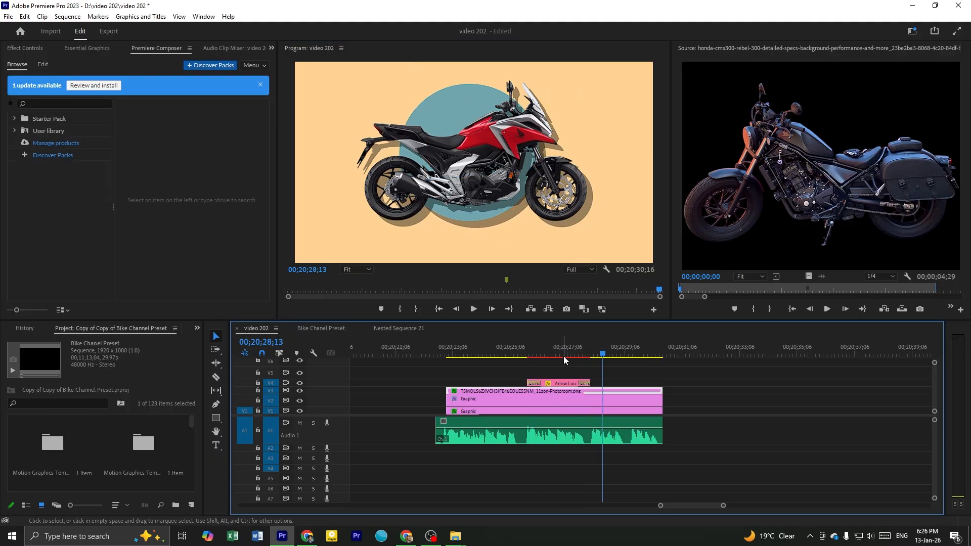
pyautogui.click(561, 353)
pyautogui.scroll(-1, 572, 381)
pyautogui.press('space')
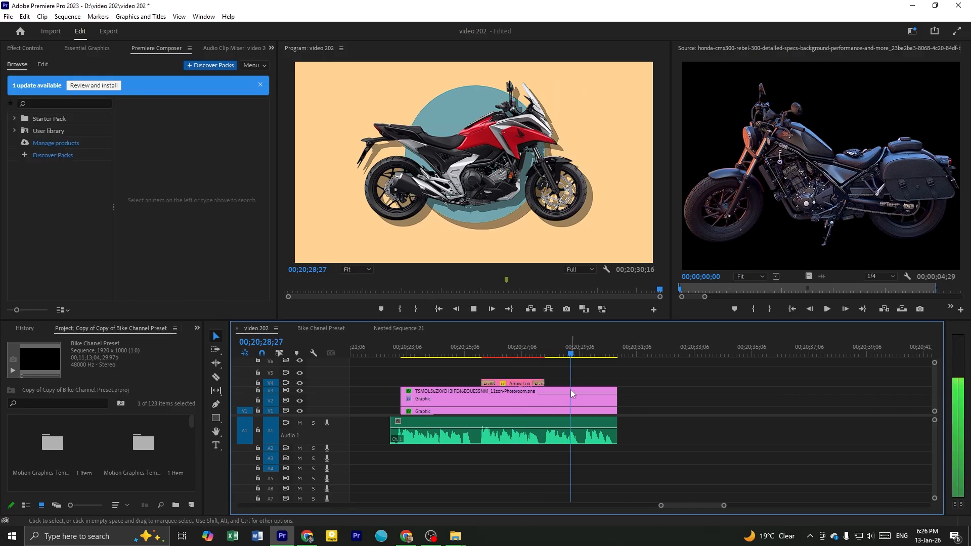
pyautogui.press('space')
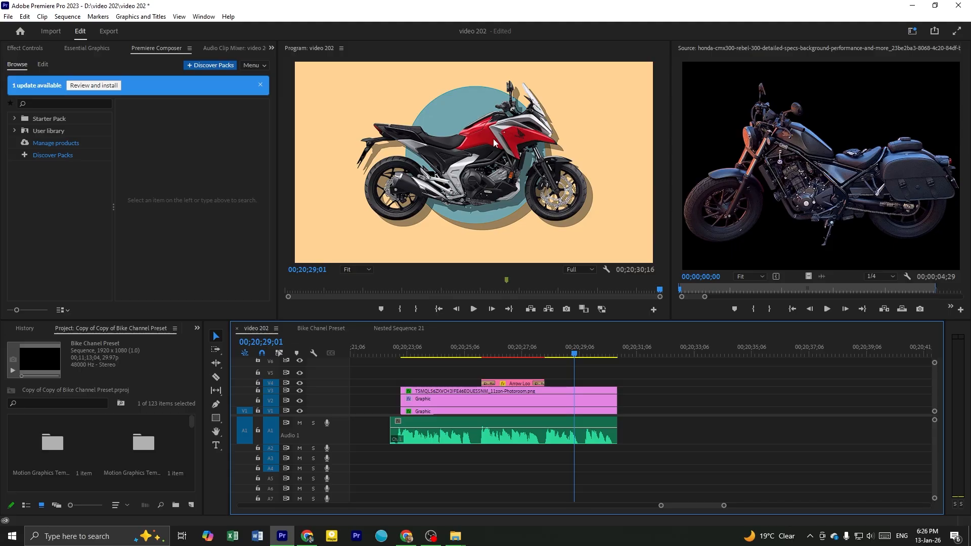
pyautogui.scroll(2, 571, 372)
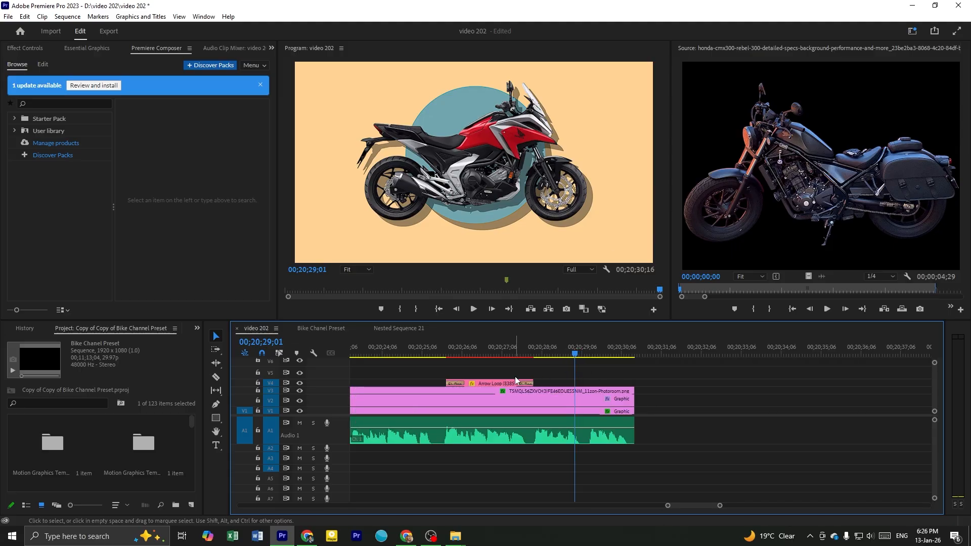
# In the Bike Chanel Preset sequence, select the circle stroke clip in the Shapes section at 00;06;18;25
pyautogui.click(490, 382)
pyautogui.click(536, 375)
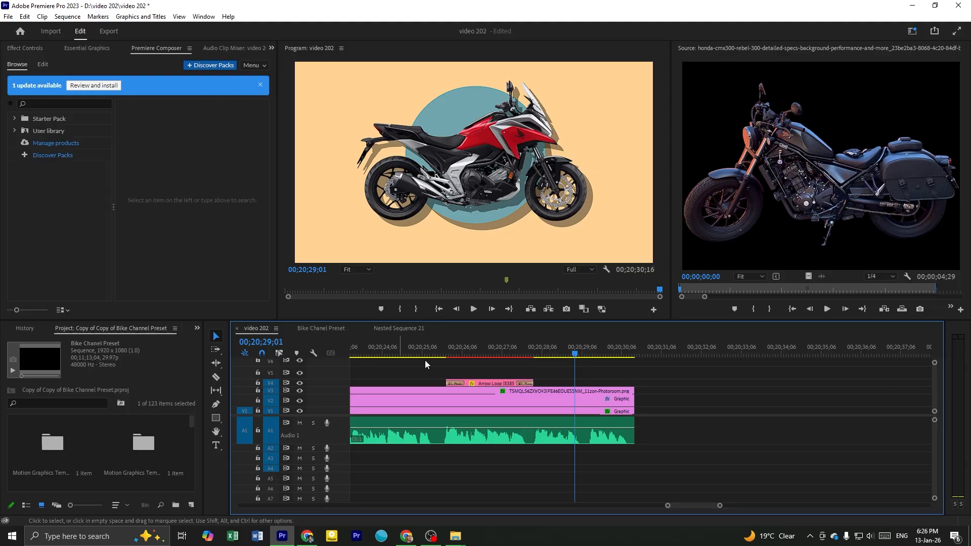
pyautogui.click(497, 384)
pyautogui.click(324, 329)
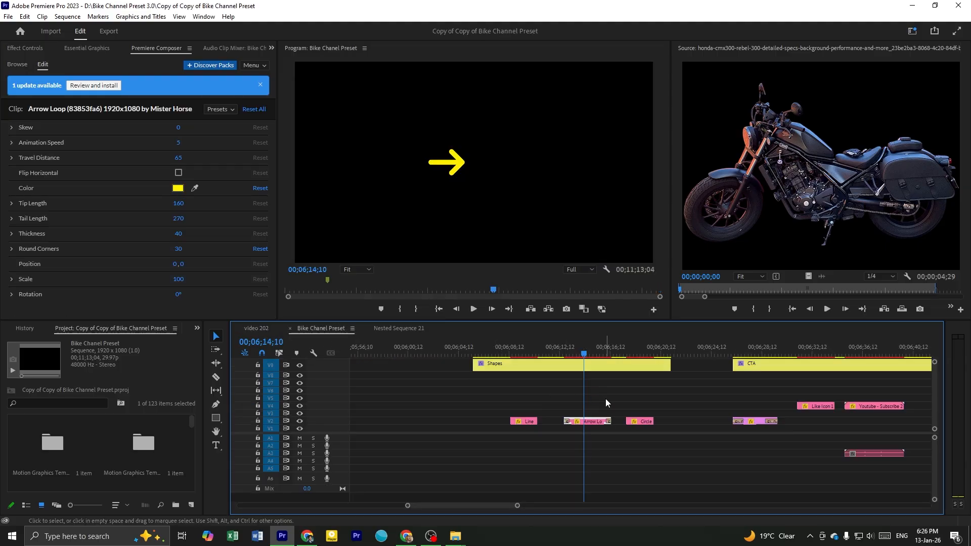
pyautogui.scroll(-2, 606, 398)
pyautogui.click(637, 354)
pyautogui.click(641, 366)
pyautogui.scroll(2, 644, 367)
pyautogui.moveTo(608, 355); pyautogui.dragTo(613, 355)
pyautogui.click(613, 423)
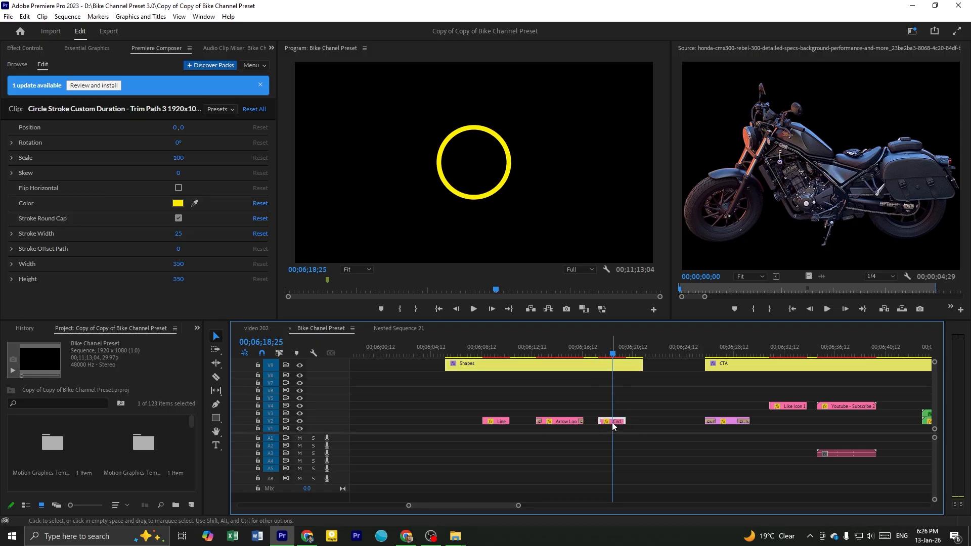
# Copy the Circle Stroke clip into video 202 on V4 directly after the Arrow Loop clip, and play to 00;20;29;09
pyautogui.moveTo(616, 424); pyautogui.dragTo(341, 317)
pyautogui.moveTo(272, 330)
pyautogui.mouseDown()
pyautogui.moveTo(261, 326)
pyautogui.moveTo(472, 339)
pyautogui.moveTo(597, 382)
pyautogui.moveTo(585, 384)
pyautogui.mouseUp()
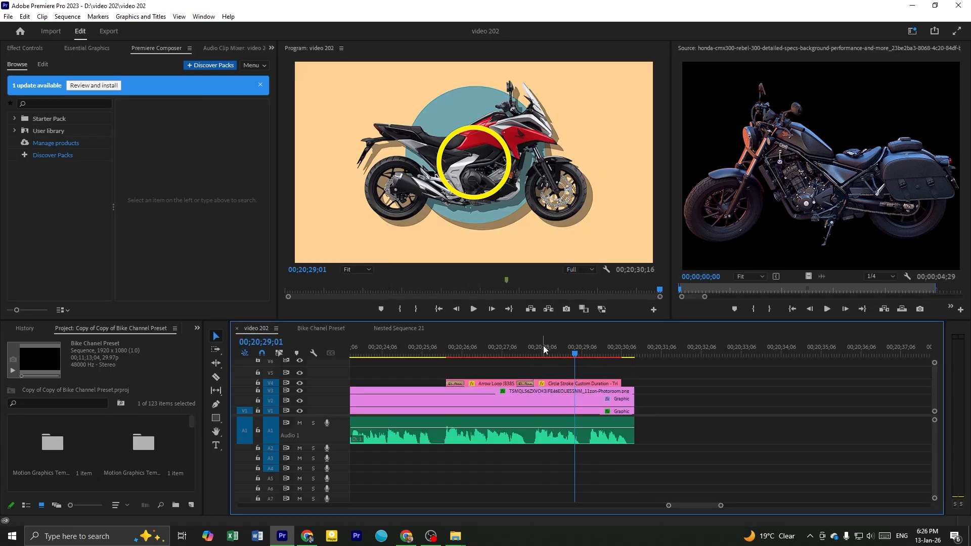
pyautogui.click(539, 349)
pyautogui.click(585, 383)
pyautogui.press('space')
pyautogui.press('space')
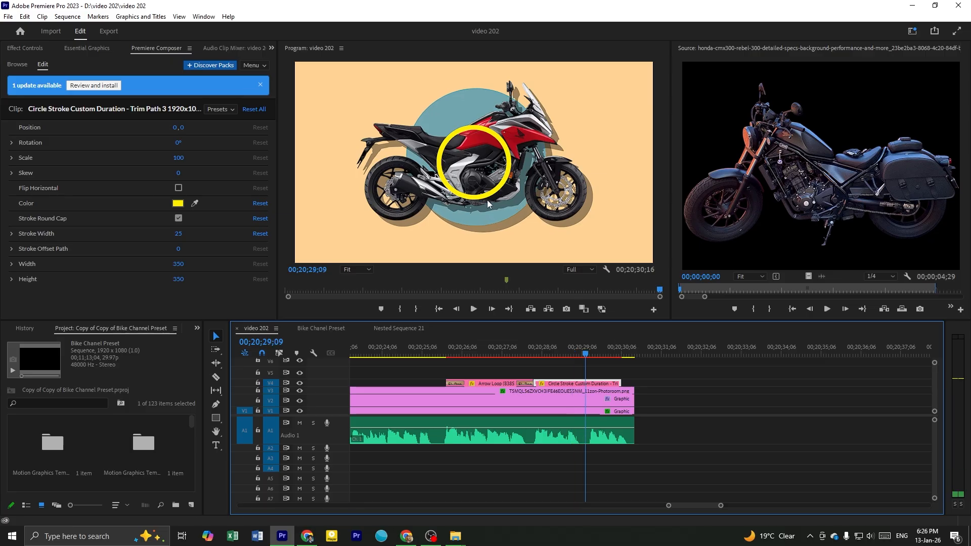
# Move the yellow circle over the motorcycle's red fuel tank and scale it down to frame the tank
pyautogui.click(493, 197)
pyautogui.moveTo(471, 203); pyautogui.dragTo(470, 170)
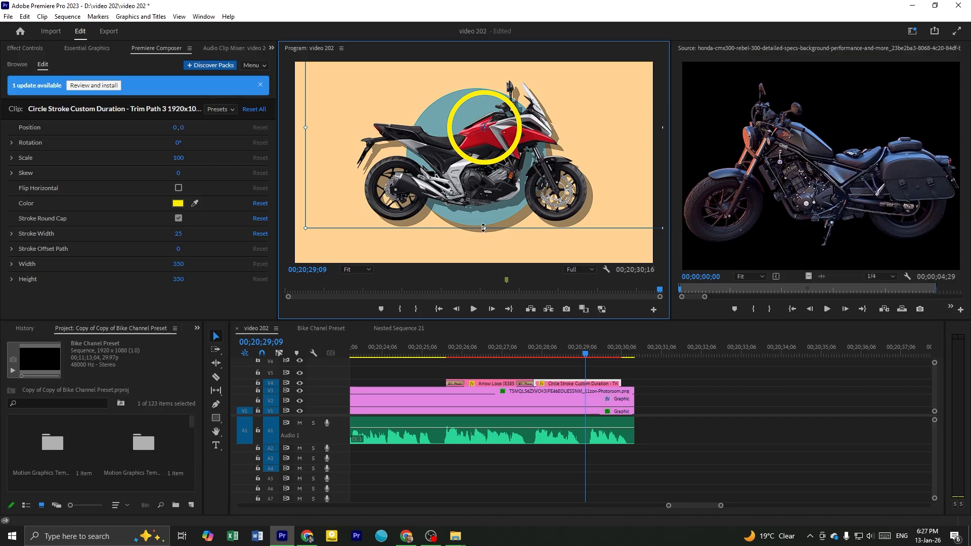
pyautogui.moveTo(485, 228); pyautogui.dragTo(489, 201)
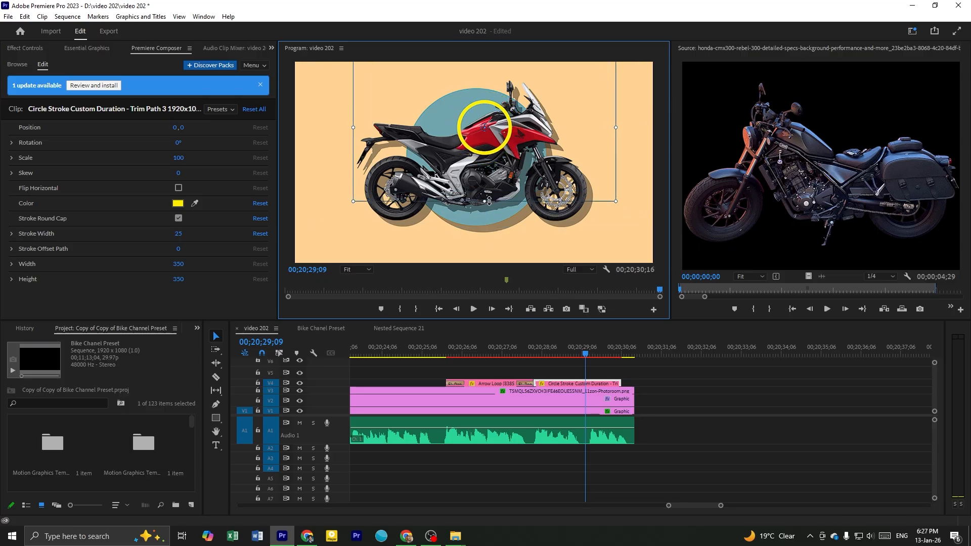
pyautogui.moveTo(500, 164)
pyautogui.mouseDown()
pyautogui.moveTo(507, 171)
pyautogui.moveTo(498, 165)
pyautogui.mouseUp()
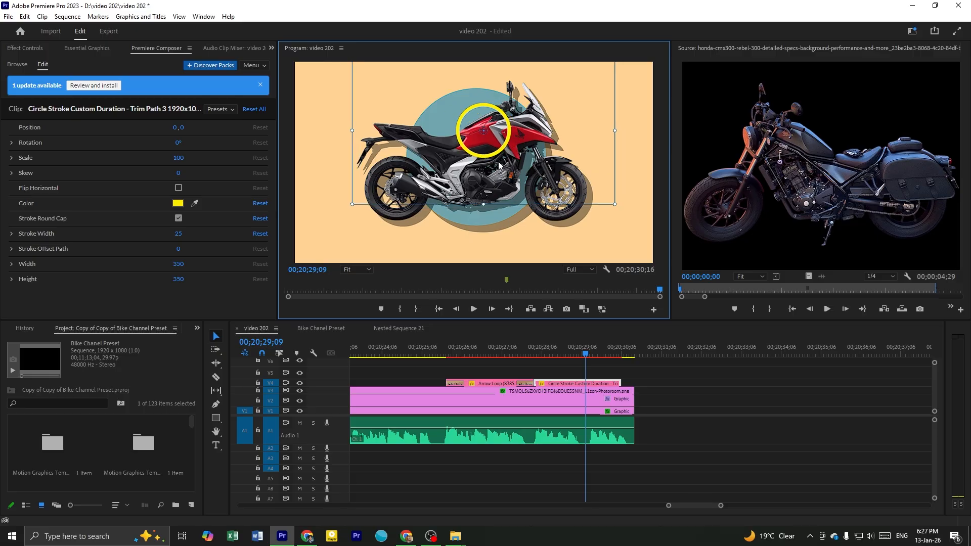
# Play the circle animation from the start of the Circle Stroke clip to 00;20;30;06
pyautogui.click(539, 356)
pyautogui.press('space')
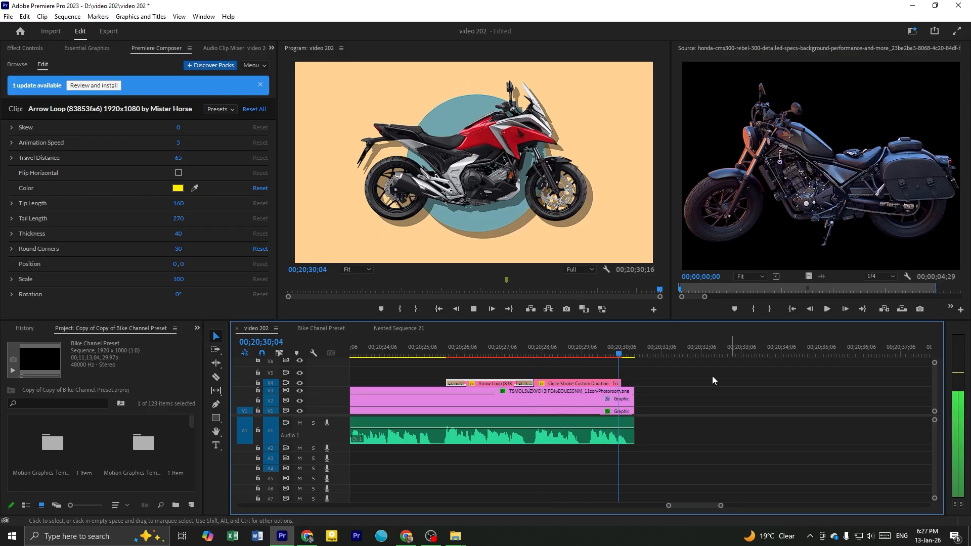
pyautogui.press('space')
pyautogui.click(646, 372)
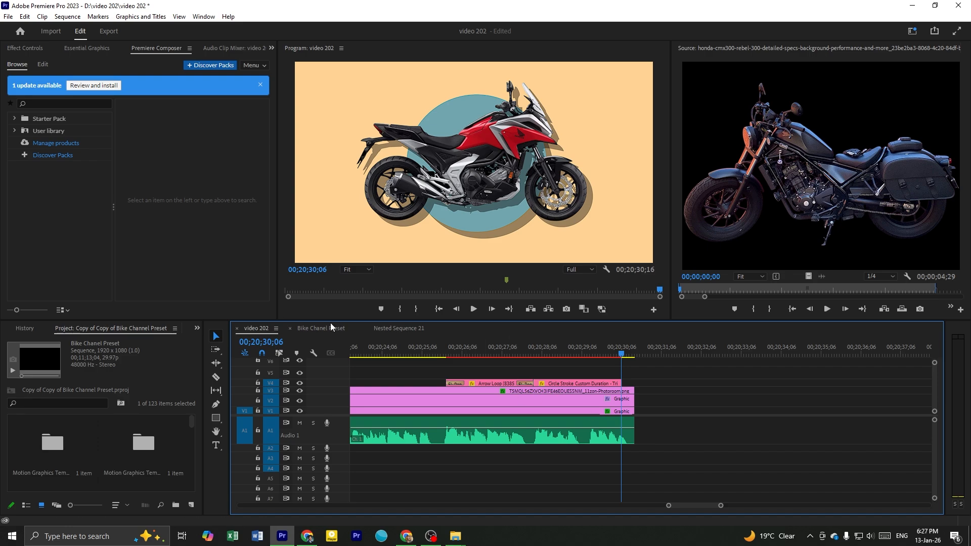
# Copy the Arrow Loop clip from the Bike Chanel Preset's Shapes section onto V5 in video 202, overlapping the end of the circle clip
pyautogui.click(319, 328)
pyautogui.scroll(-2, 656, 389)
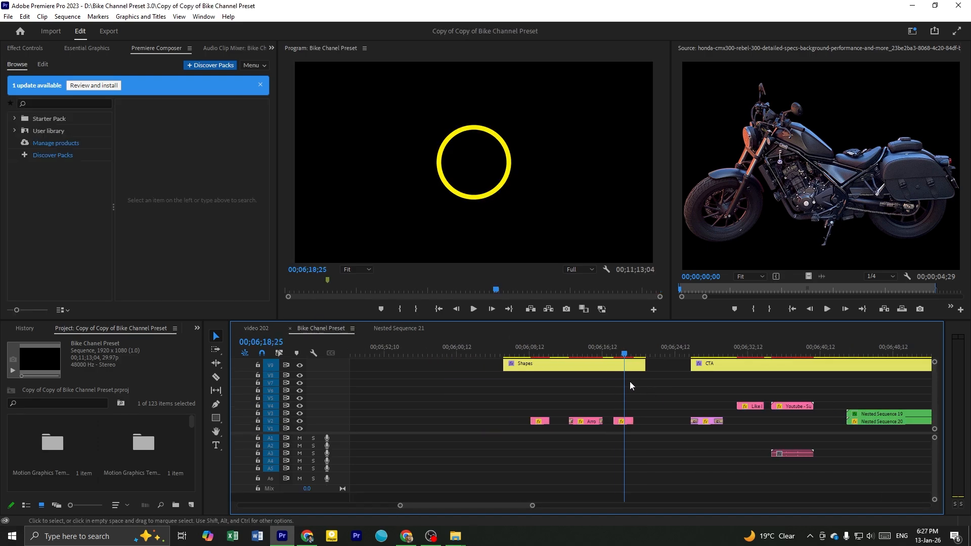
pyautogui.click(548, 352)
pyautogui.click(543, 421)
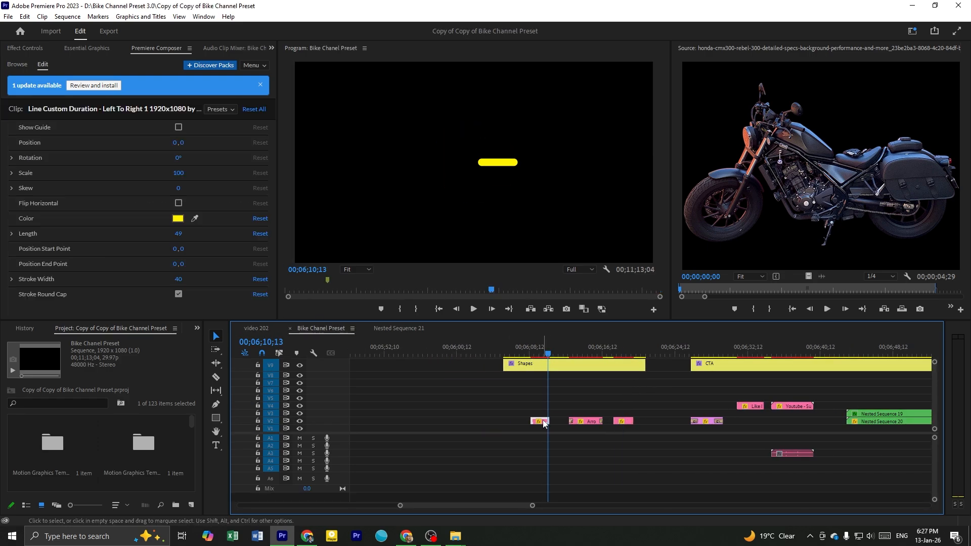
pyautogui.click(593, 349)
pyautogui.moveTo(592, 423); pyautogui.dragTo(669, 368)
pyautogui.click(578, 348)
# Play over the new arrow, then trim the end of the V5 Arrow Loop clip to the end of the motorcycle clips
pyautogui.press('space')
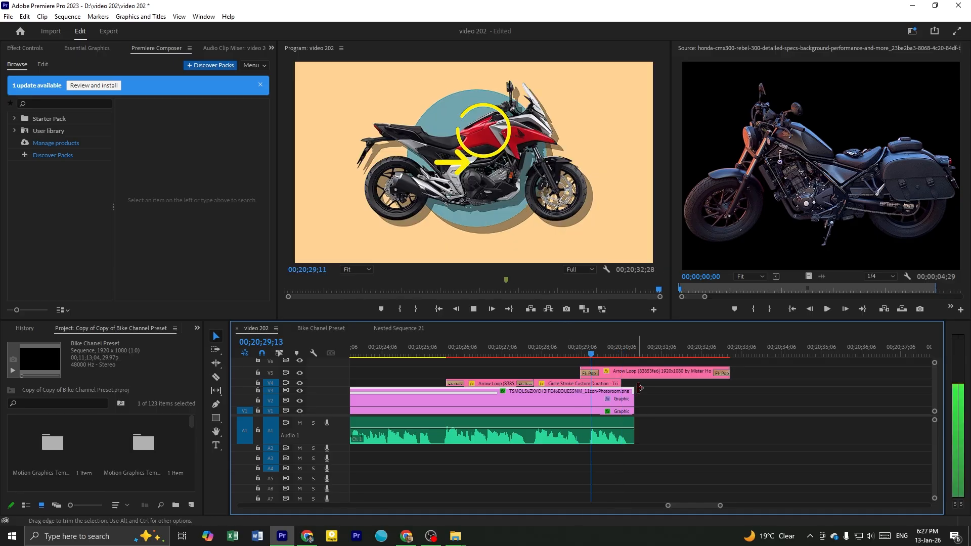
pyautogui.press('space')
pyautogui.moveTo(735, 372); pyautogui.dragTo(635, 372)
# At 00;20;29;27, move the V5 arrow to the motorcycle's front wheel and rotate it to point diagonally down at the wheel hub
pyautogui.click(610, 374)
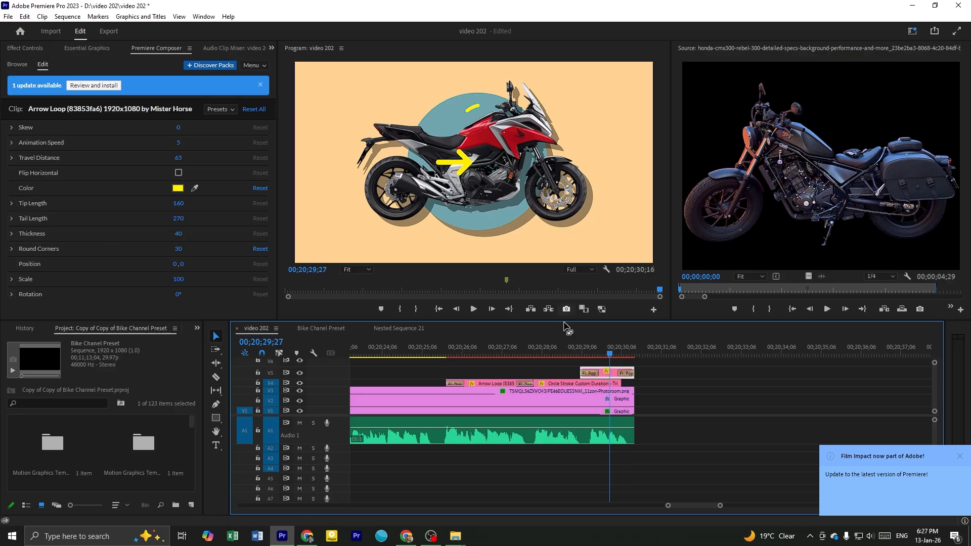
pyautogui.click(461, 167)
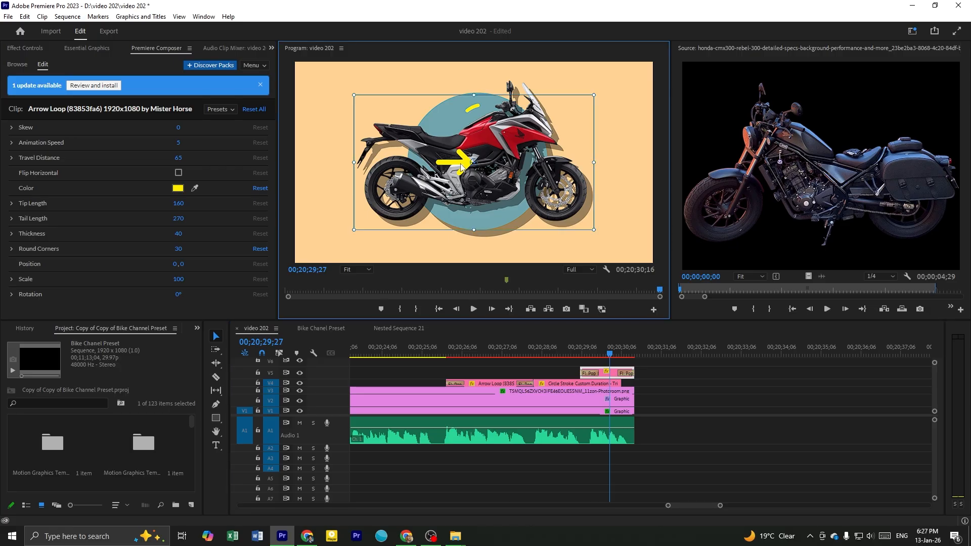
pyautogui.click(678, 378)
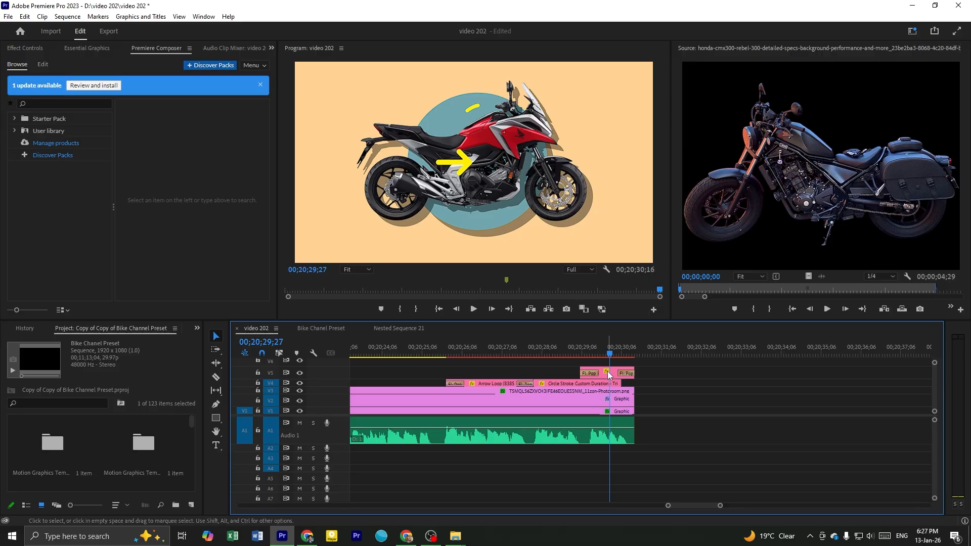
pyautogui.click(608, 372)
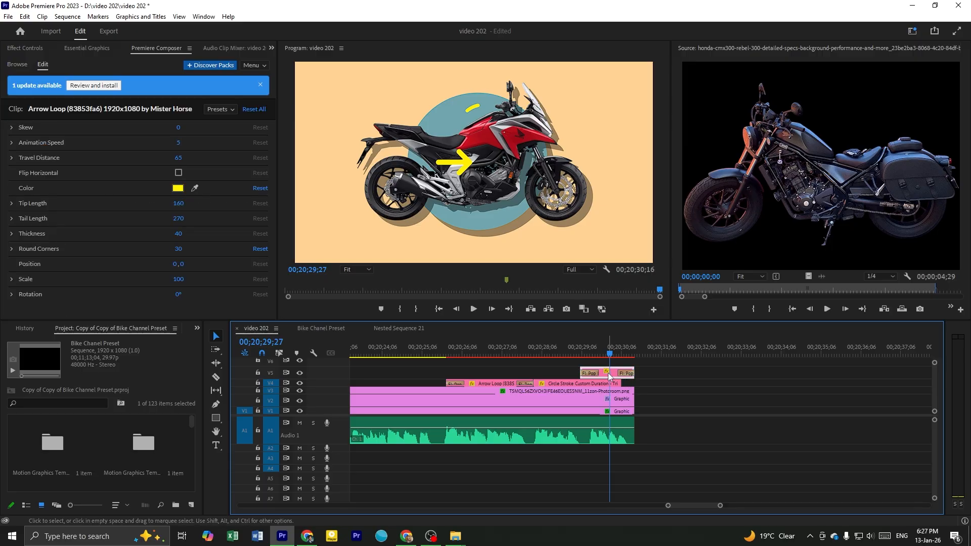
pyautogui.click(459, 168)
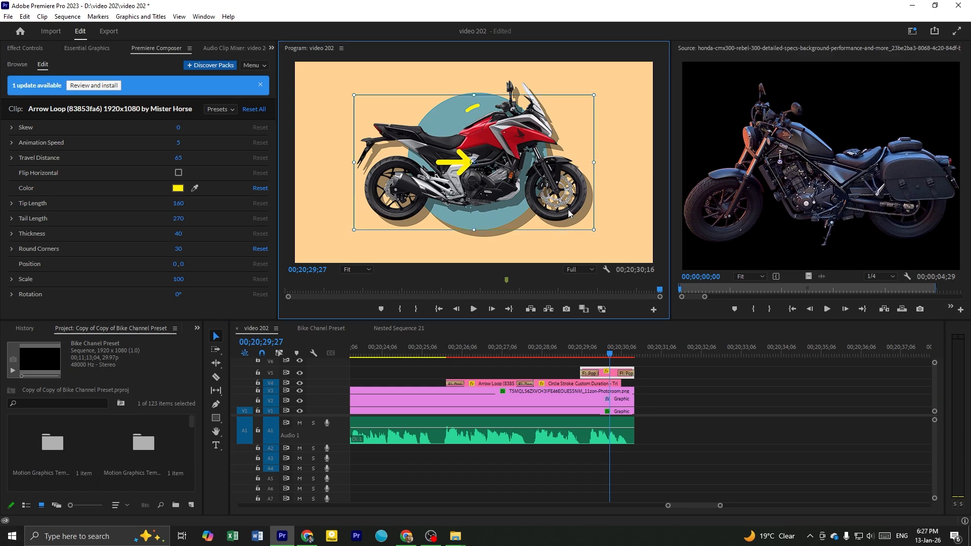
pyautogui.moveTo(451, 168); pyautogui.dragTo(530, 195)
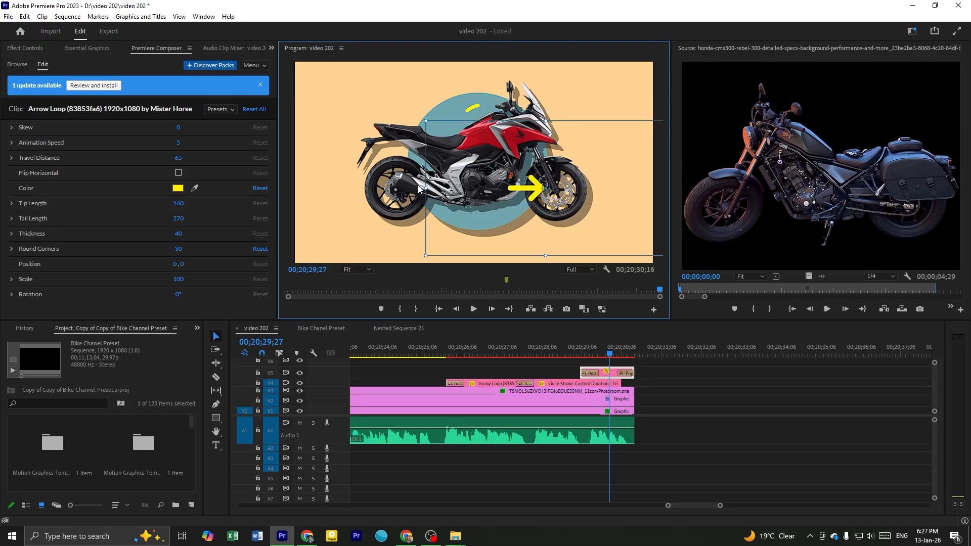
pyautogui.moveTo(422, 189); pyautogui.dragTo(604, 216)
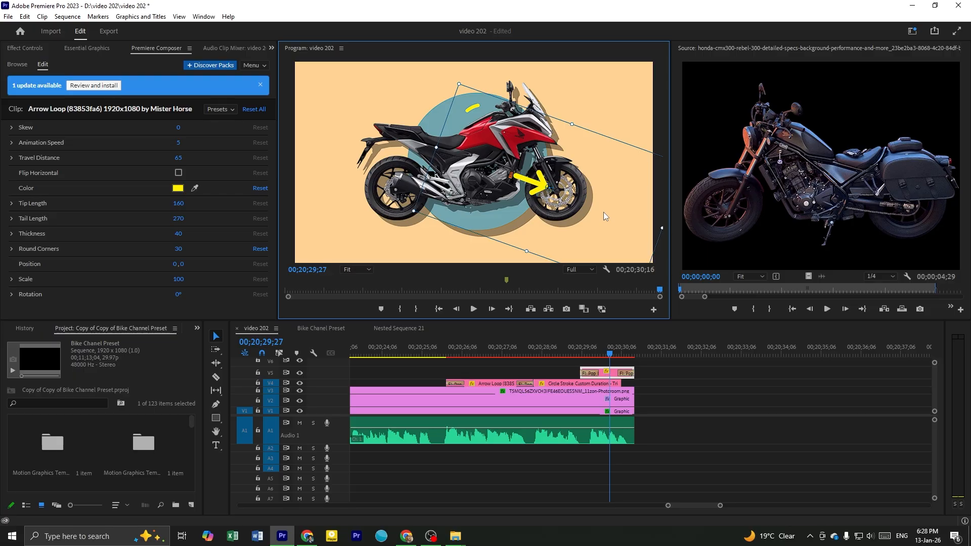
# Save the project and play video 202 from the start of the motorcycle animation to 00;20;30;08
pyautogui.click(700, 408)
pyautogui.keyDown('alt'); pyautogui.scroll(-2, 700, 408); pyautogui.keyUp('alt')
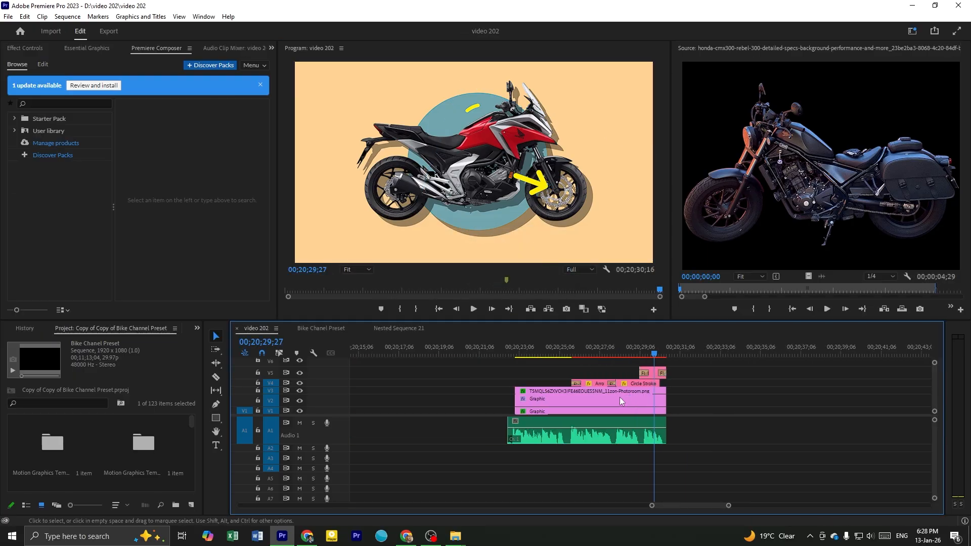
pyautogui.hotkey('ctrl', 's')
pyautogui.click(516, 348)
pyautogui.press('space')
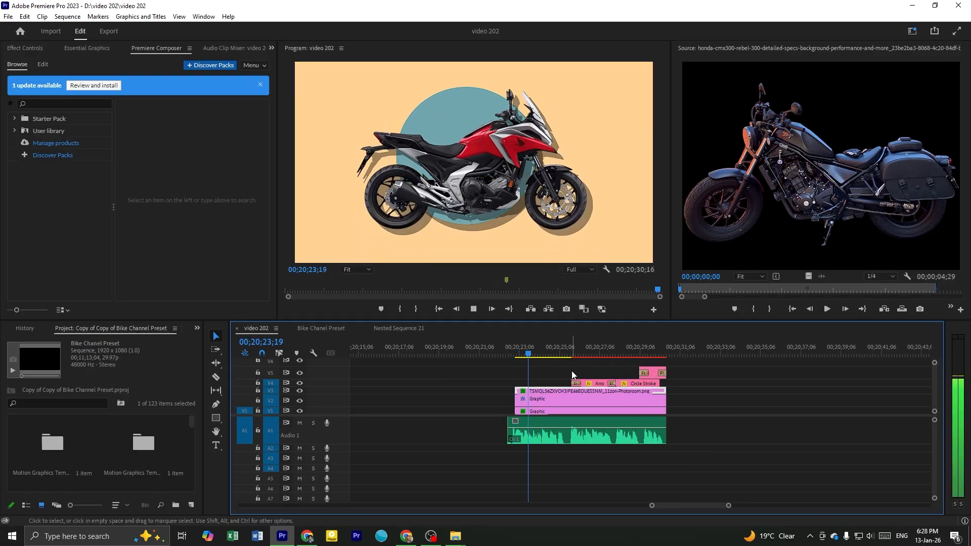
pyautogui.keyDown('alt'); pyautogui.scroll(1, 597, 374); pyautogui.keyUp('alt')
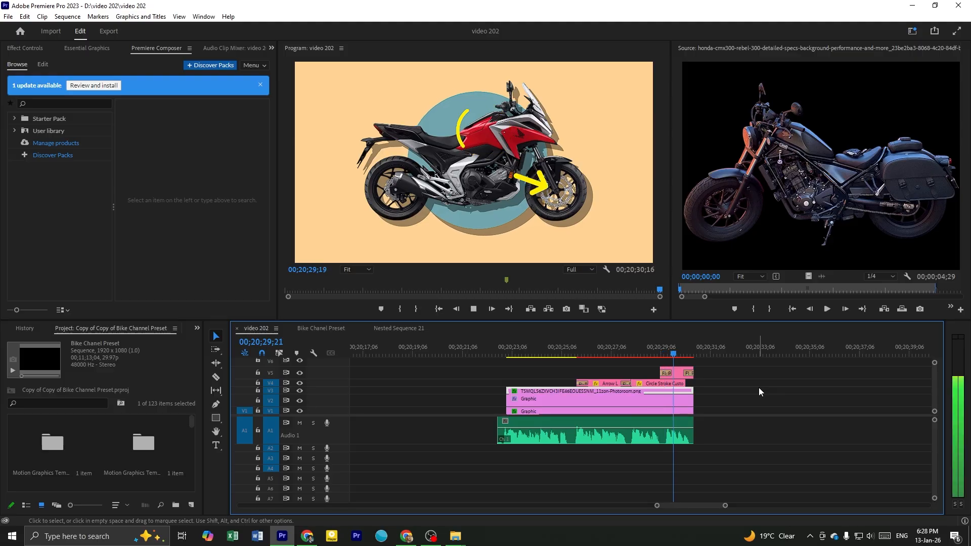
pyautogui.press('space')
pyautogui.keyDown('alt'); pyautogui.scroll(1, 688, 396); pyautogui.keyUp('alt')
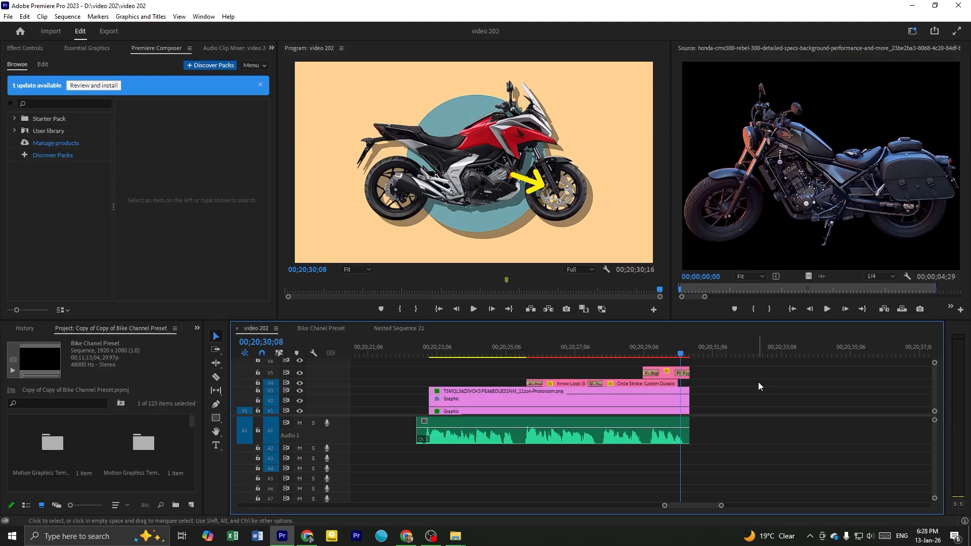
pyautogui.keyDown('alt'); pyautogui.scroll(-1, 758, 382); pyautogui.keyUp('alt')
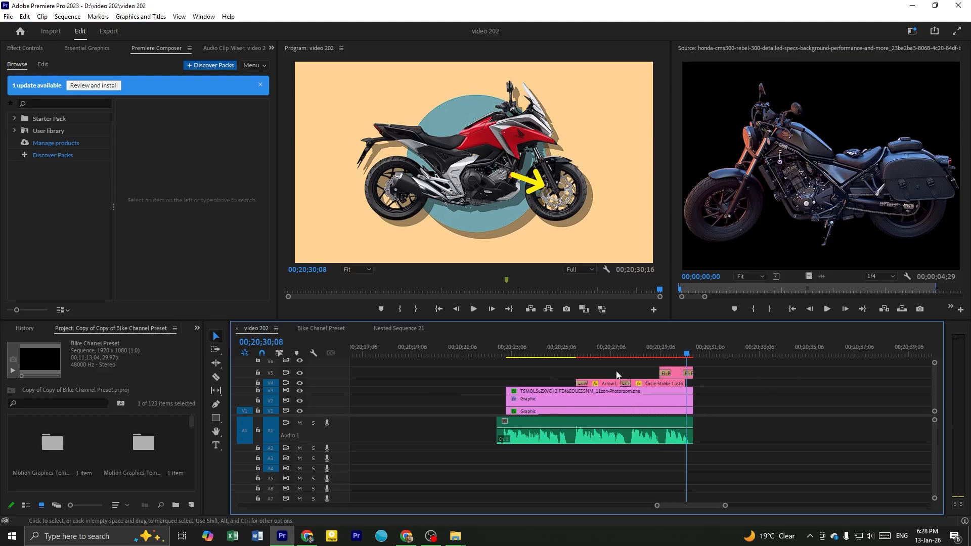
# Scrub through the motorcycle animation from 00;20;23;16 to 00;20;29;13 to review the arrow and circle overlays
pyautogui.click(521, 352)
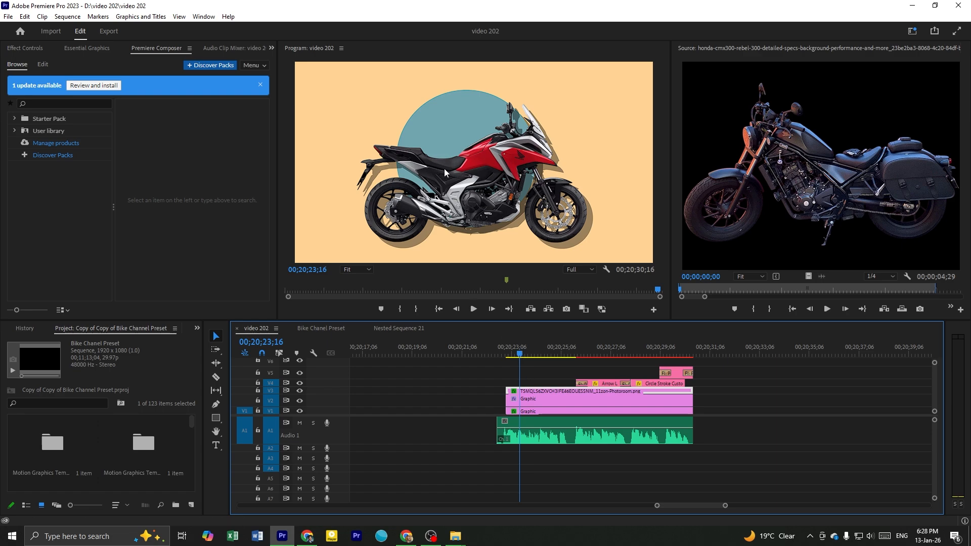
pyautogui.click(547, 369)
pyautogui.moveTo(538, 356)
pyautogui.mouseDown()
pyautogui.moveTo(609, 365)
pyautogui.moveTo(642, 353)
pyautogui.moveTo(666, 358)
pyautogui.mouseUp()
pyautogui.click(718, 385)
# Replace the motorcycle image clip on V3 with the honda-cmx300-rebel-300 image from the source monitor, keeping its effects
pyautogui.click(534, 384)
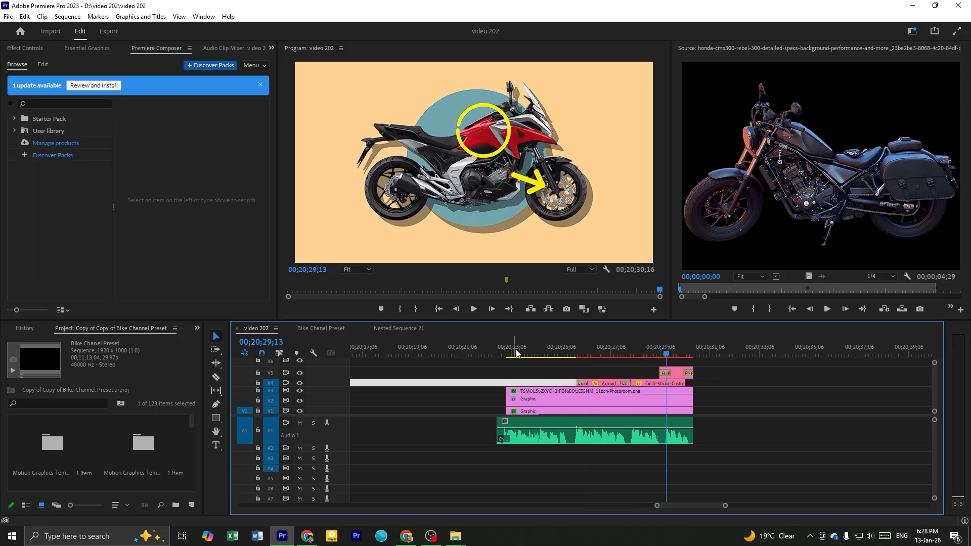
pyautogui.click(539, 390)
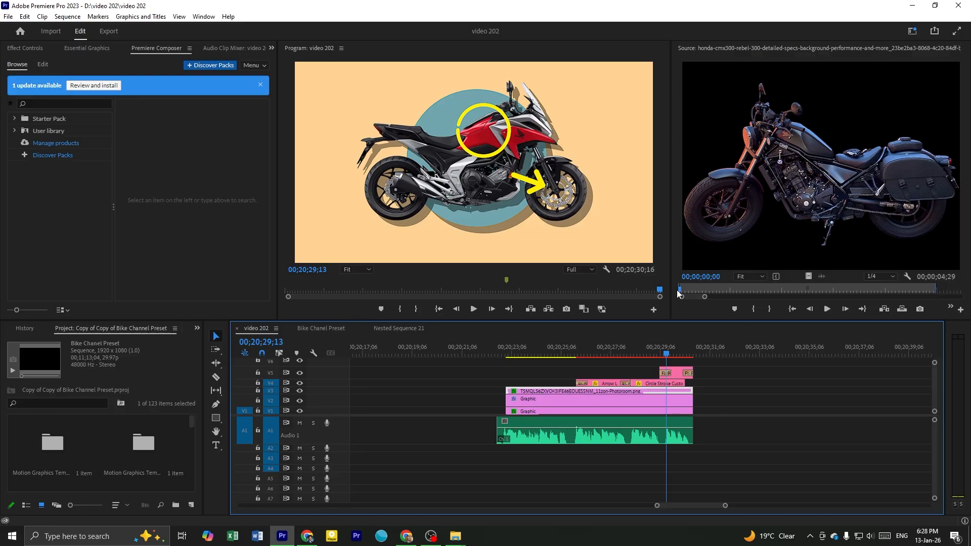
pyautogui.click(820, 193)
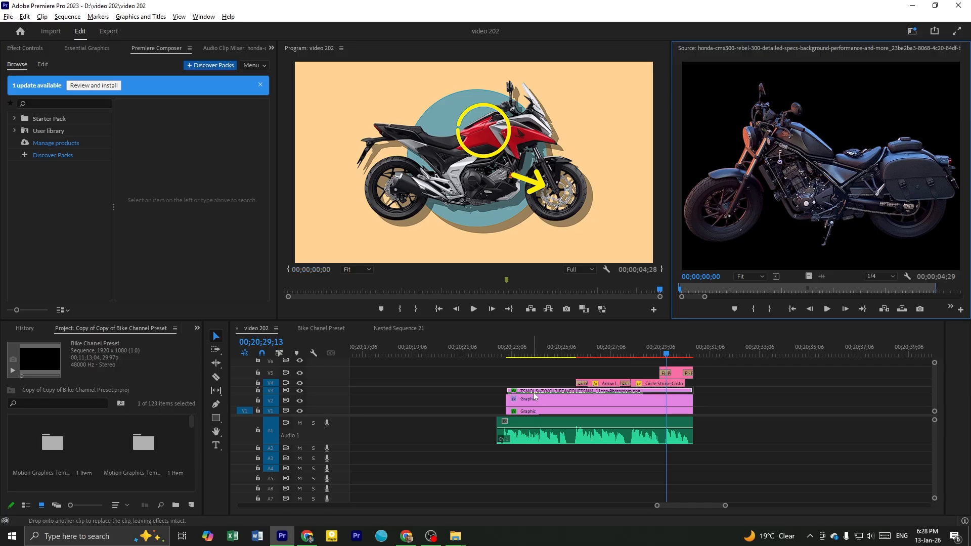
pyautogui.moveTo(534, 396); pyautogui.dragTo(534, 395)
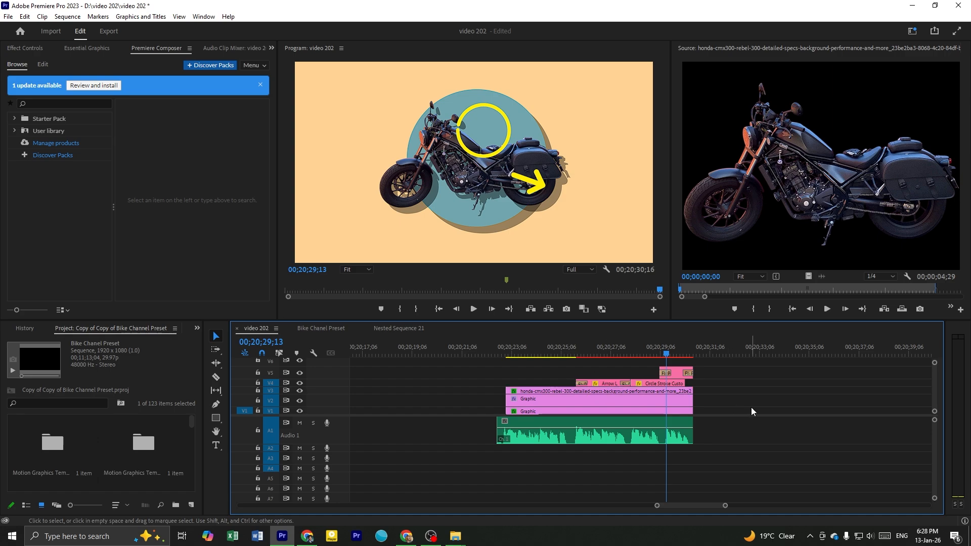
# Look back through the earlier video 202 clips to the motorcycle and engine animation at 00;07;01;12
pyautogui.scroll(-2, 751, 408)
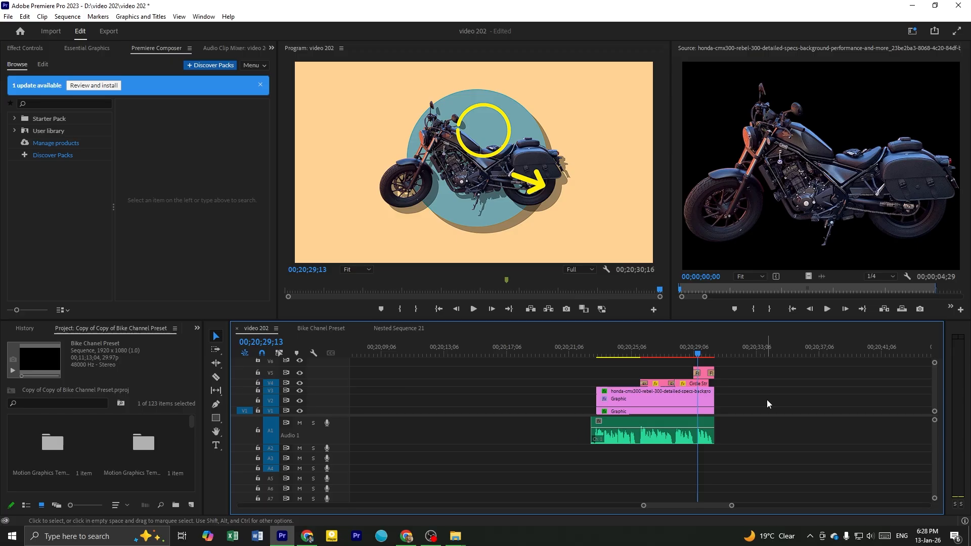
pyautogui.scroll(1, 767, 400)
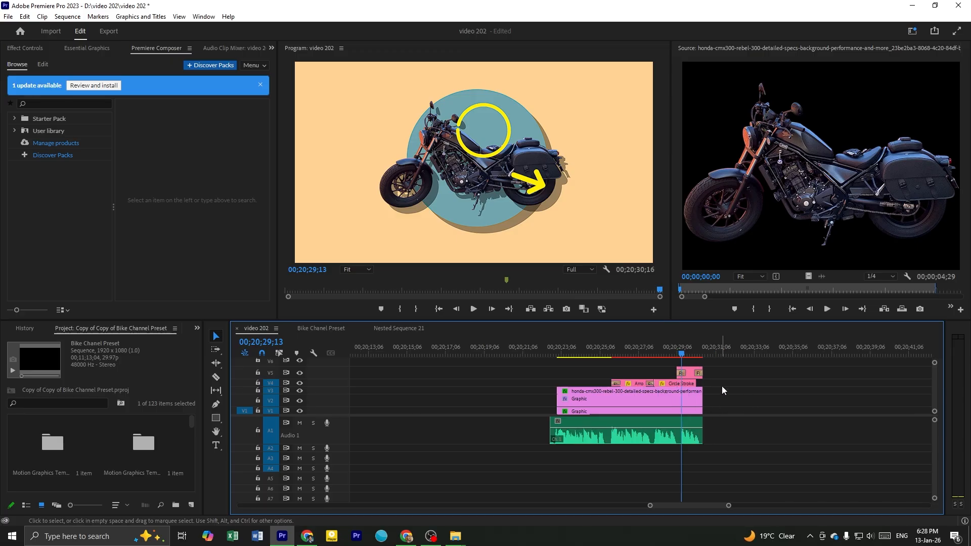
pyautogui.scroll(-6, 707, 378)
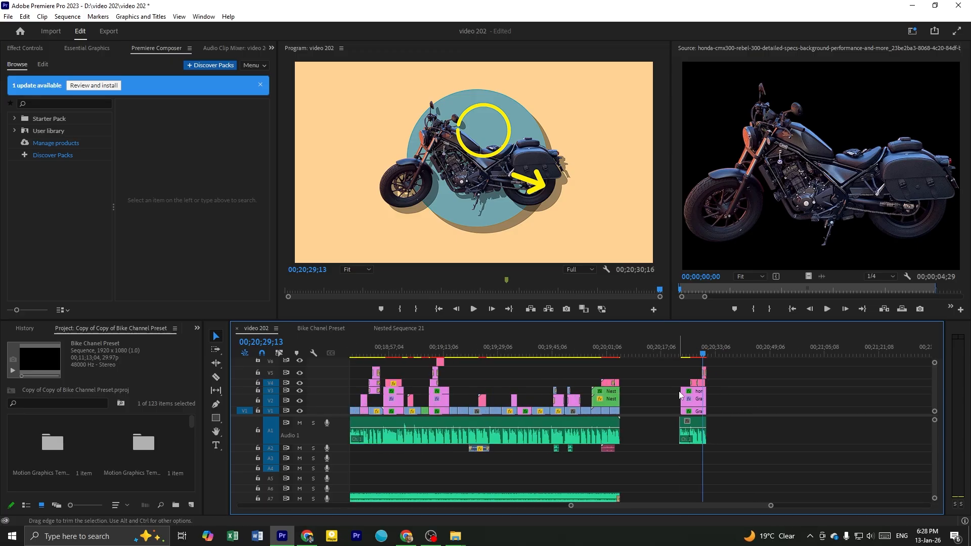
pyautogui.hscroll(-5, 442, 372)
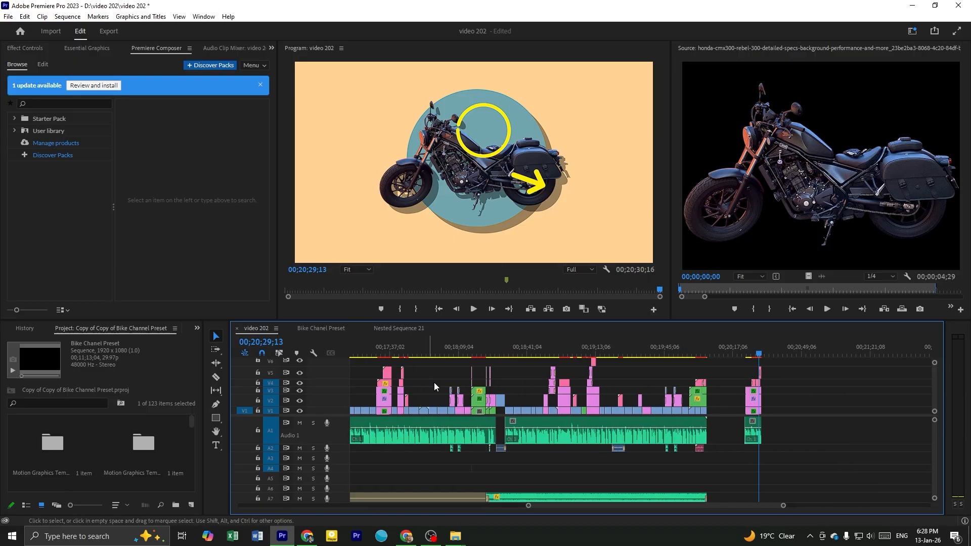
pyautogui.scroll(-2, 512, 376)
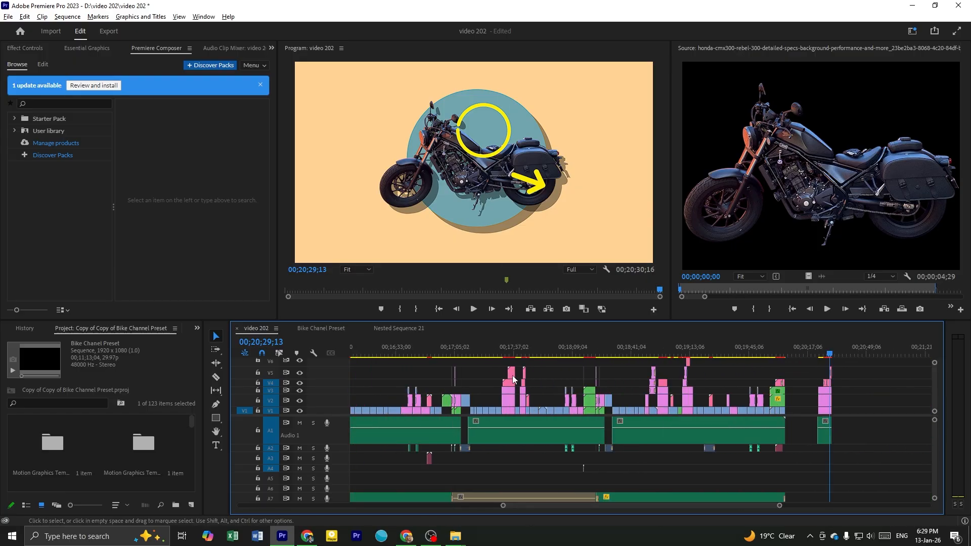
pyautogui.scroll(-3, 588, 382)
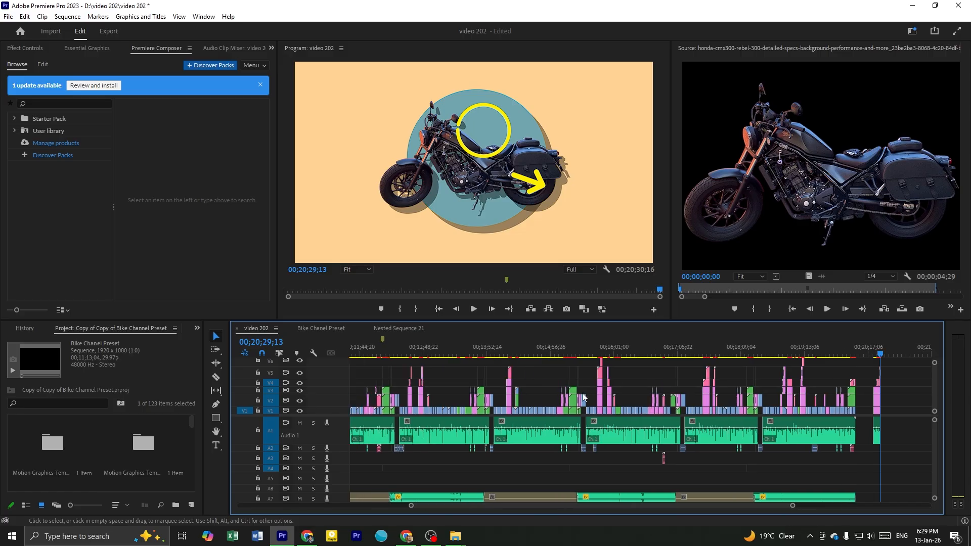
pyautogui.hscroll(-10, 533, 400)
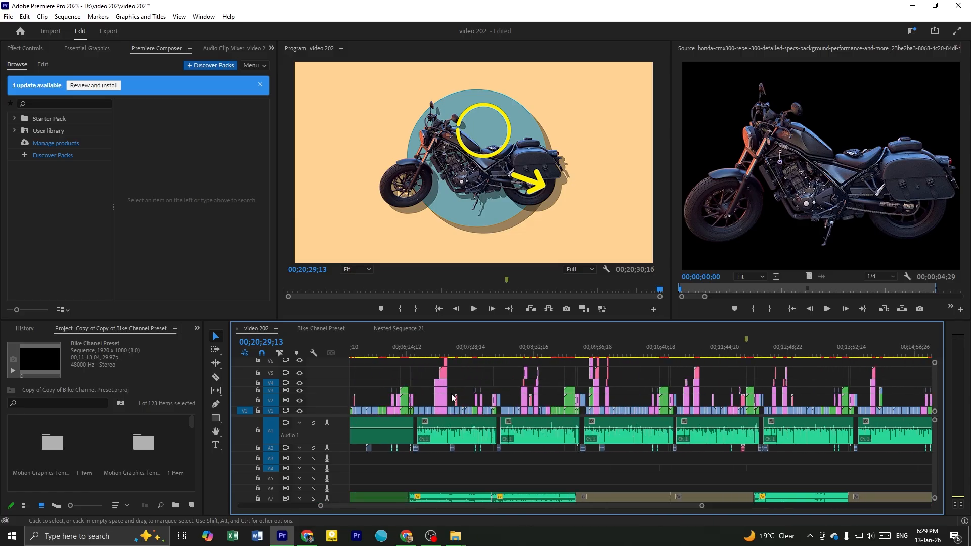
pyautogui.scroll(-4, 451, 394)
pyautogui.scroll(4, 445, 391)
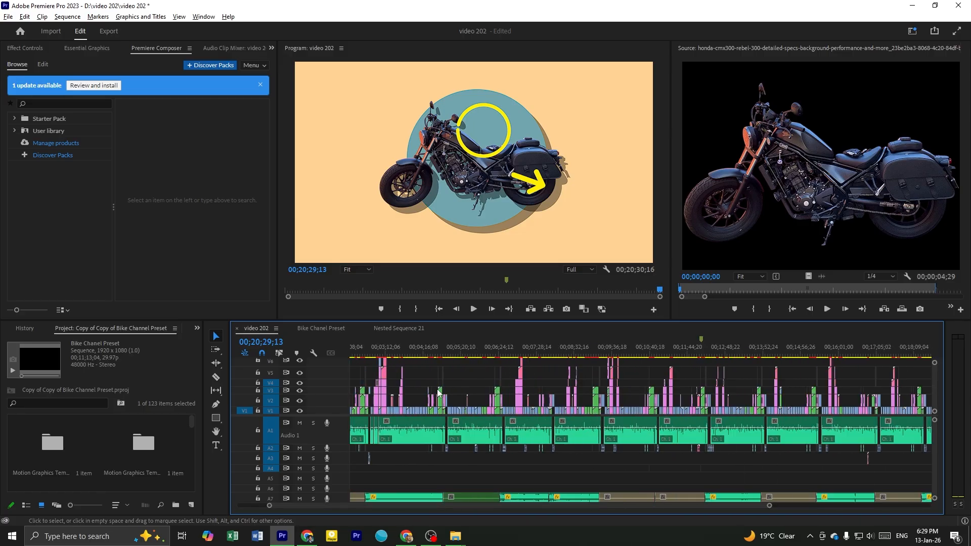
pyautogui.scroll(2, 552, 389)
pyautogui.click(506, 347)
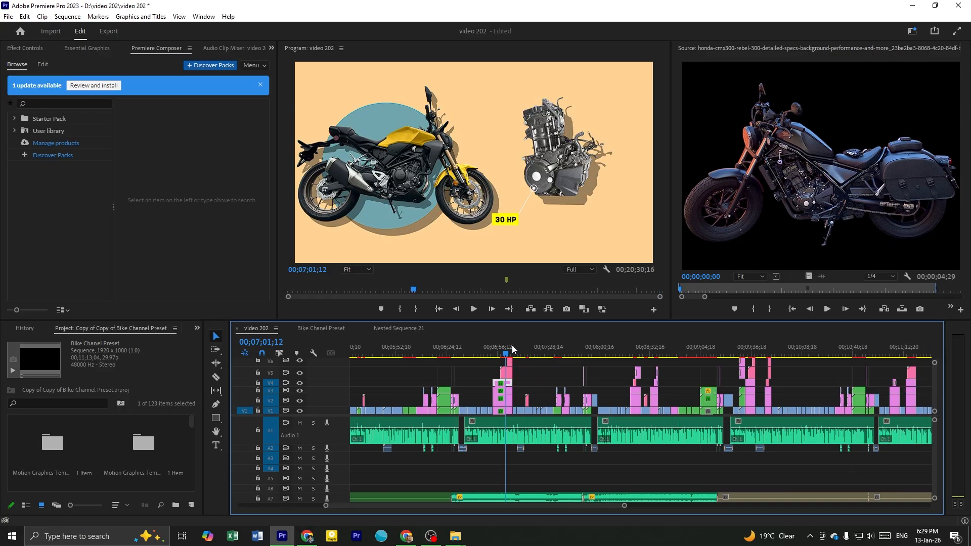
# Scrub video 202 from the engine animation to 00;12;06;25 to review the preset animations used in it
pyautogui.moveTo(578, 346); pyautogui.dragTo(744, 359)
pyautogui.scroll(-3, 736, 388)
pyautogui.scroll(2, 698, 387)
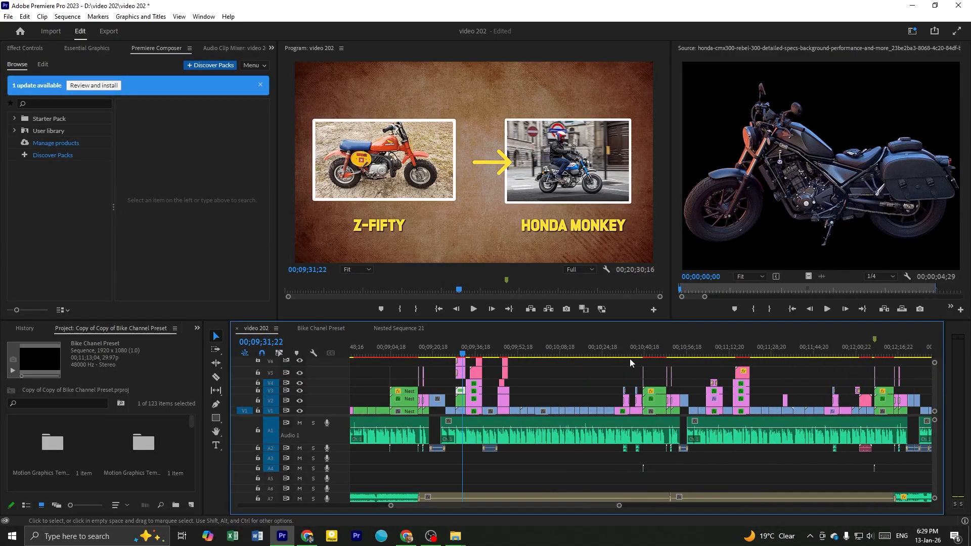
pyautogui.click(504, 356)
pyautogui.moveTo(506, 359); pyautogui.dragTo(863, 411)
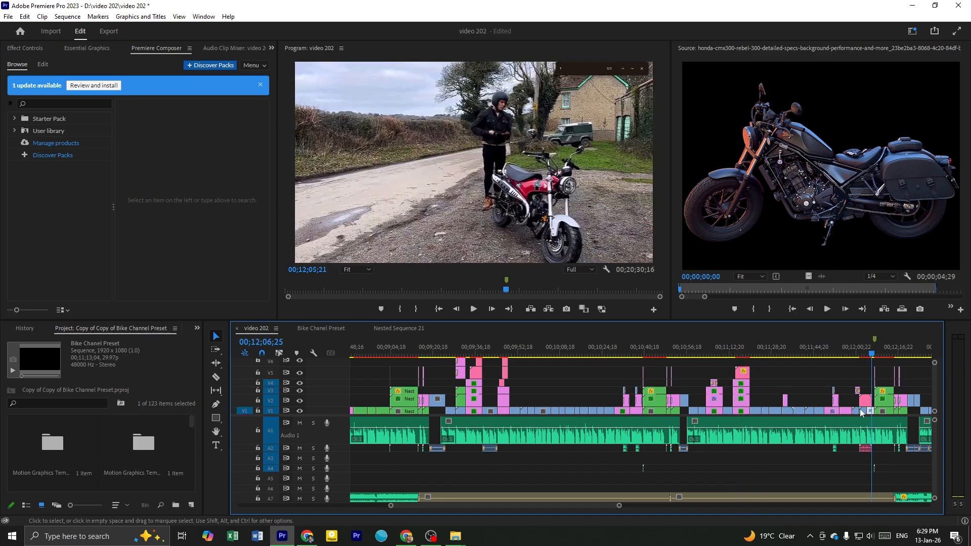
pyautogui.click(864, 405)
# Examine the curved and looping arrow overlays on the motorcycle animation between 00;12;45;20 and 00;12;46;11
pyautogui.scroll(-5, 710, 380)
pyautogui.scroll(-1, 787, 388)
pyautogui.scroll(2, 787, 389)
pyautogui.moveTo(712, 355); pyautogui.dragTo(724, 363)
pyautogui.scroll(5, 779, 380)
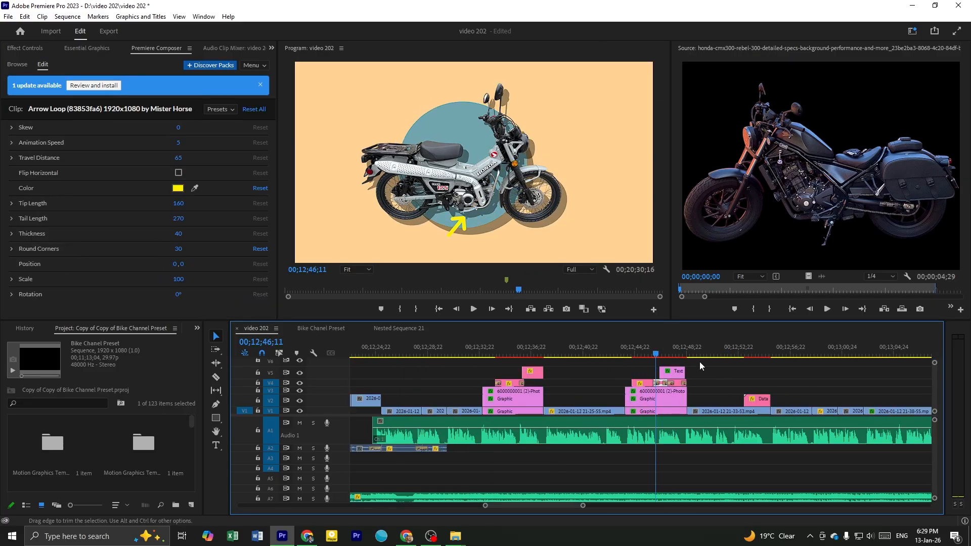
pyautogui.moveTo(644, 354)
pyautogui.mouseDown()
pyautogui.moveTo(660, 355)
pyautogui.moveTo(647, 355)
pyautogui.mouseUp()
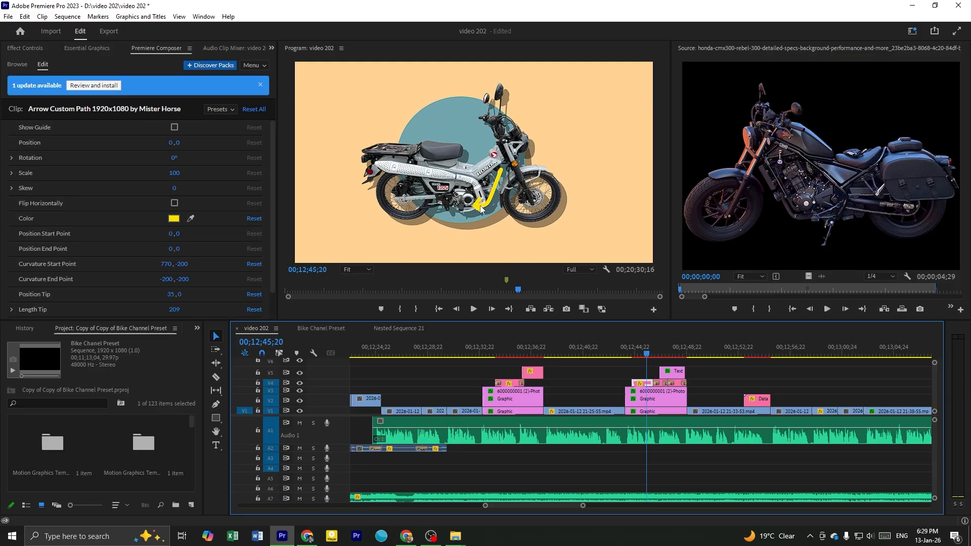
pyautogui.hscroll(3, 694, 398)
pyautogui.moveTo(544, 355); pyautogui.dragTo(543, 357)
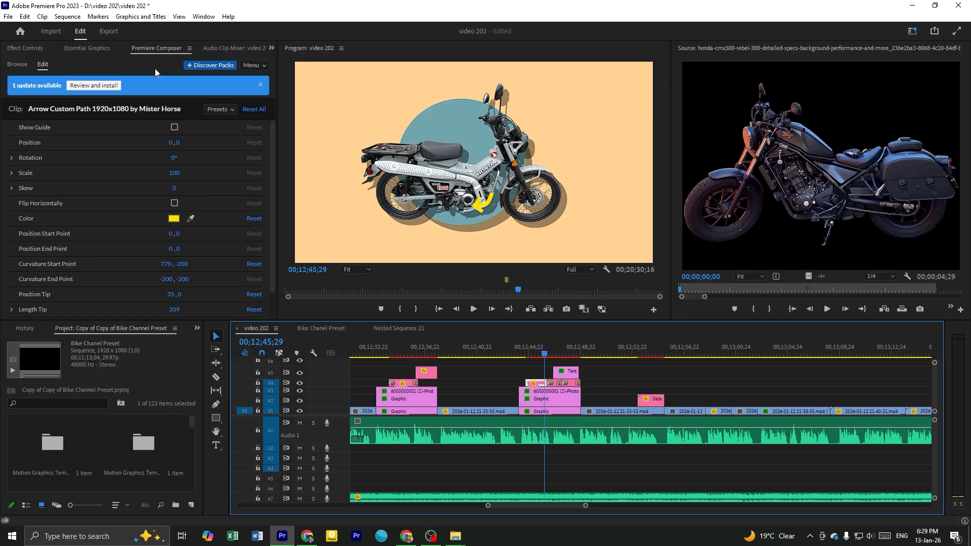
# Show the Starter Pack's Shape Elements in Premiere Composer and save the project
pyautogui.click(36, 50)
pyautogui.click(83, 50)
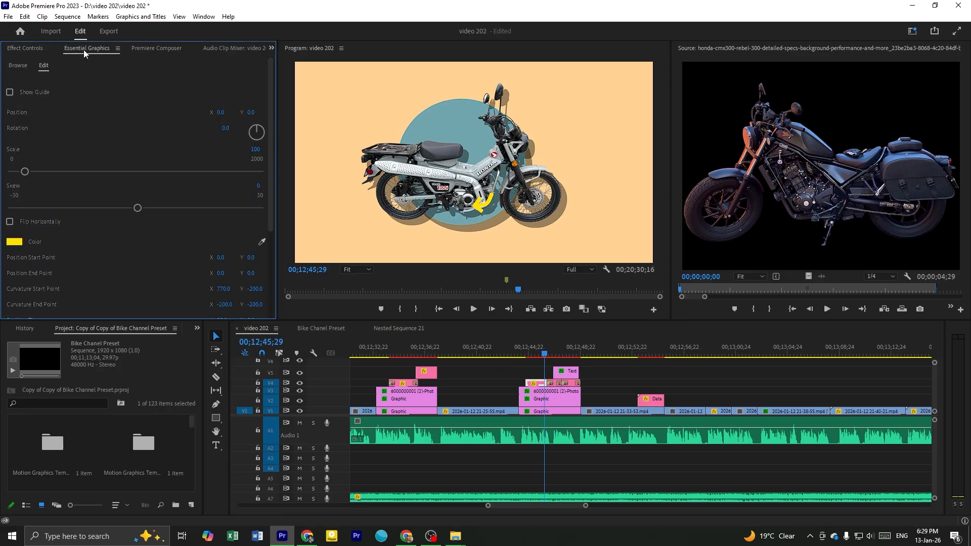
pyautogui.click(154, 48)
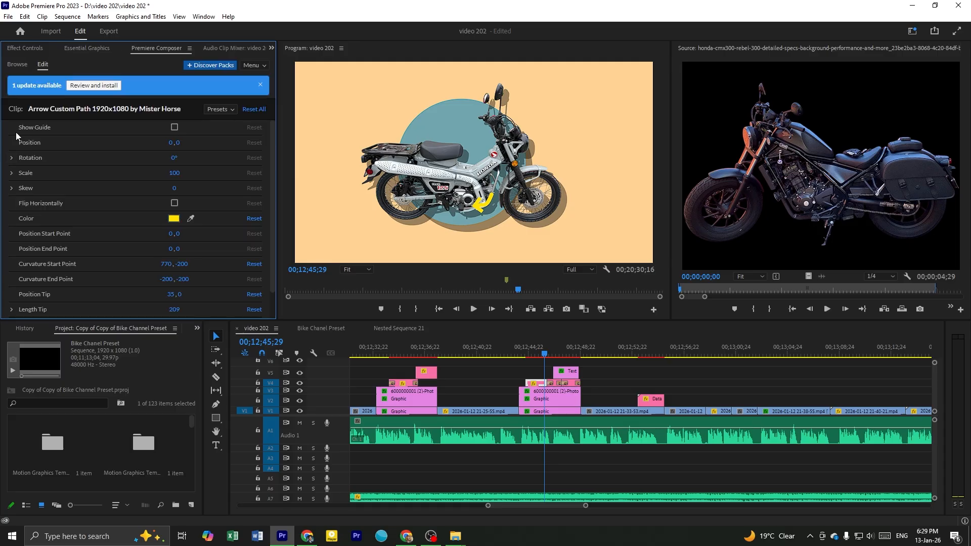
pyautogui.click(19, 65)
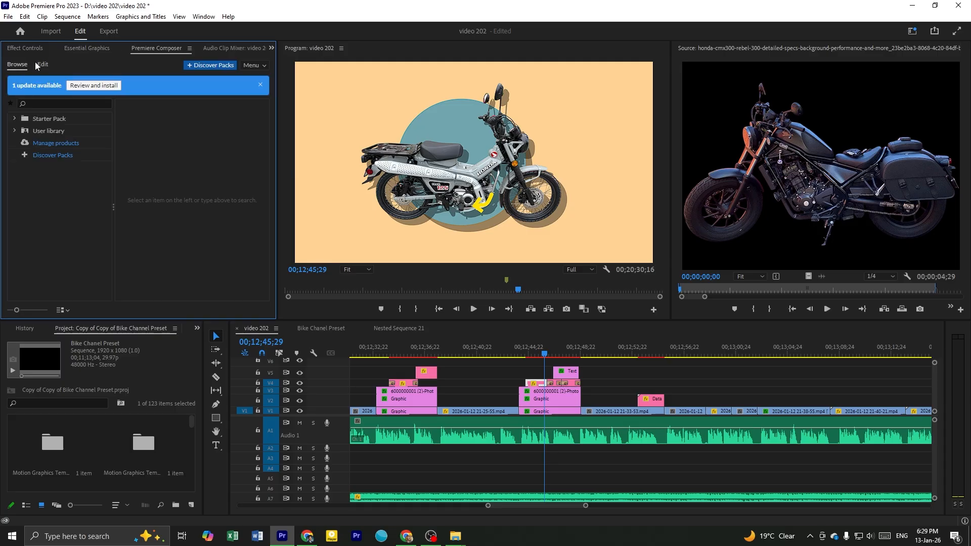
pyautogui.click(15, 119)
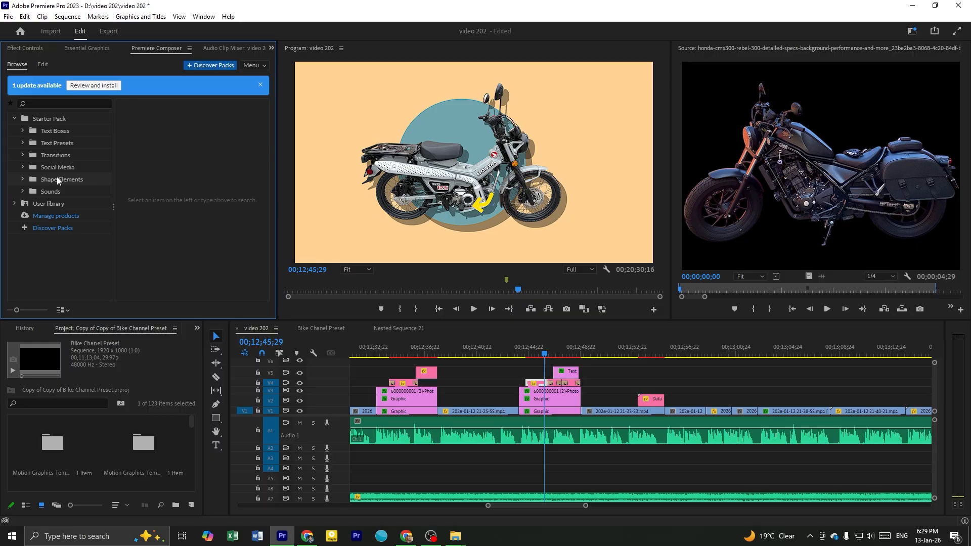
pyautogui.click(57, 180)
pyautogui.hotkey('ctrl', 's')
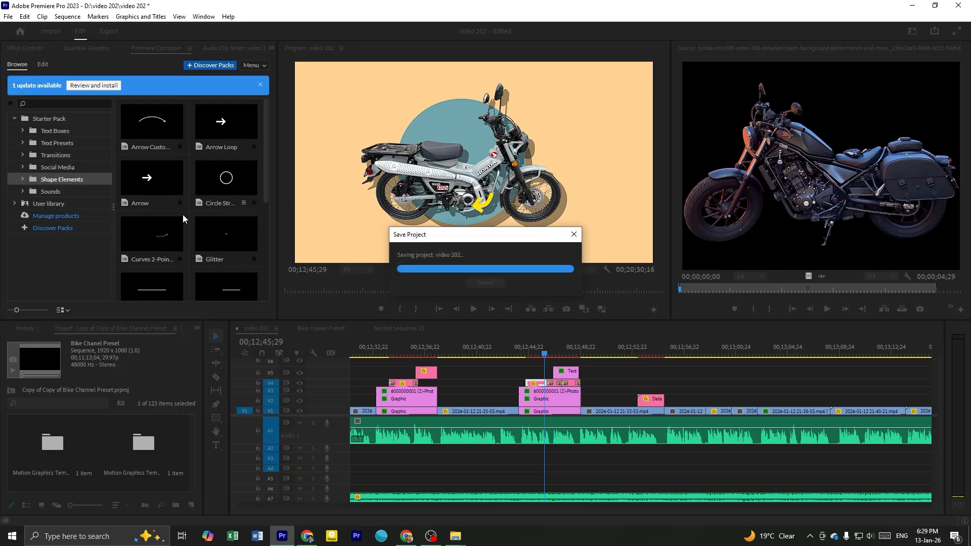
# Browse the arrow, circle, glitter and line presets in the Shape Elements folder
pyautogui.scroll(-3, 184, 230)
pyautogui.scroll(5, 202, 225)
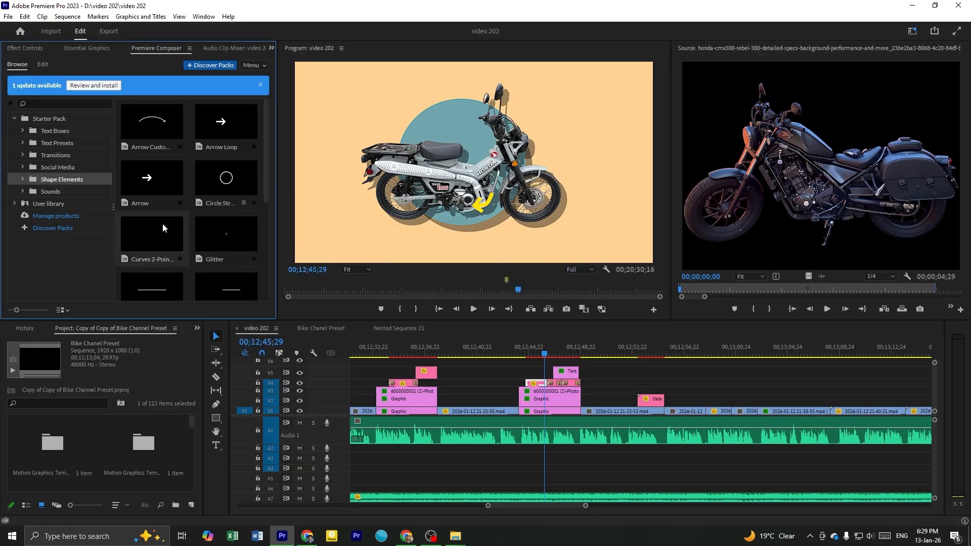
pyautogui.click(614, 378)
pyautogui.scroll(1, 557, 372)
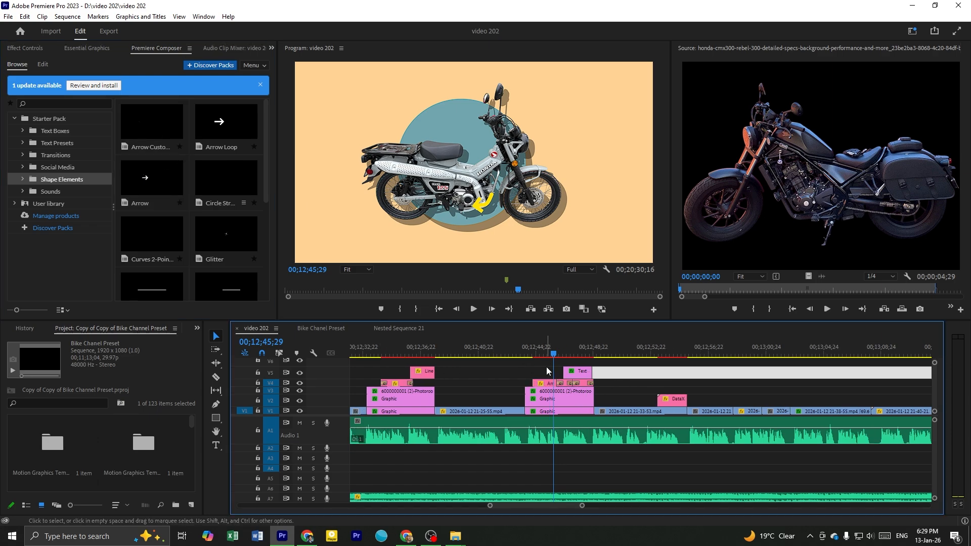
pyautogui.click(542, 364)
pyautogui.scroll(-2, 218, 232)
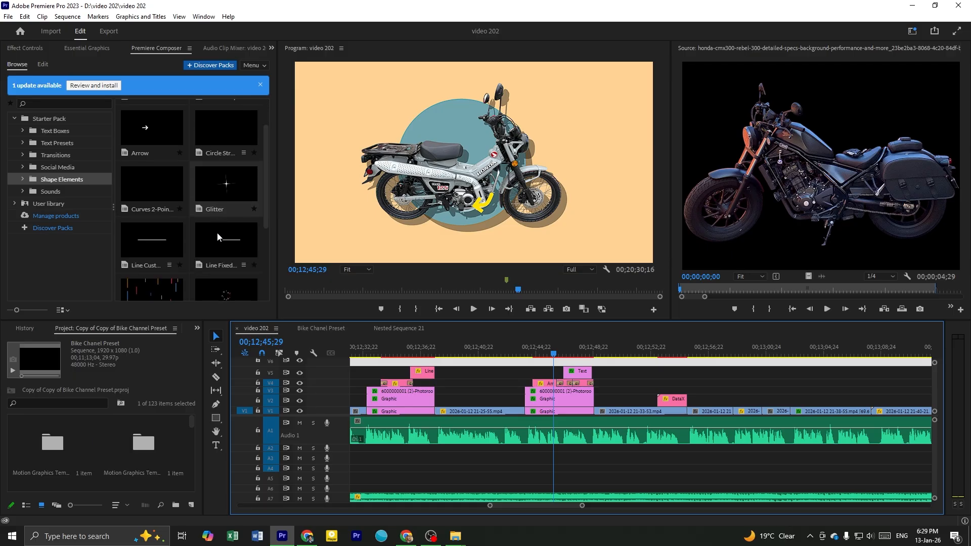
pyautogui.scroll(3, 152, 172)
pyautogui.scroll(1, 582, 395)
pyautogui.scroll(1, 581, 395)
# Play the arrow and ABS text overlays from 00;12;46;19, then return to the text's start at 00;12;46;21
pyautogui.click(554, 373)
pyautogui.moveTo(546, 355); pyautogui.dragTo(578, 360)
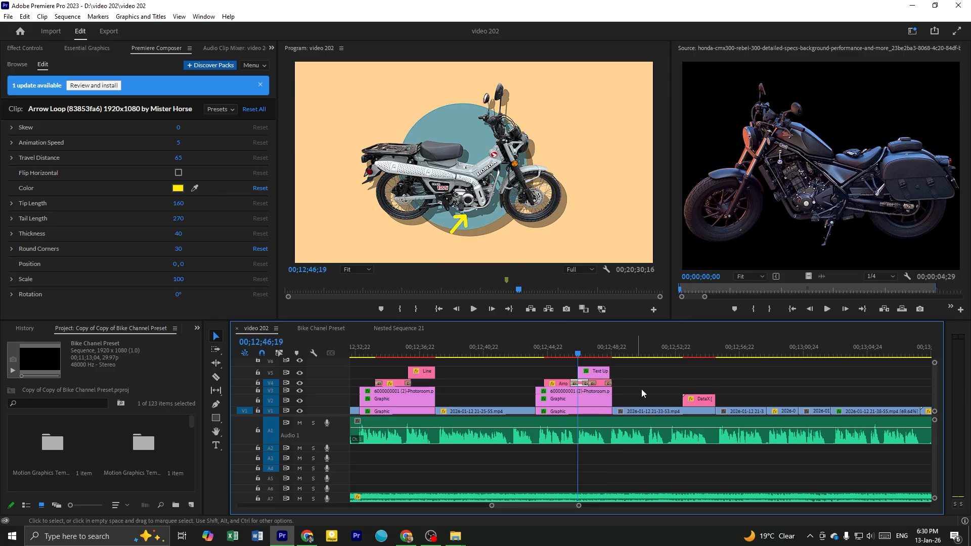
pyautogui.click(647, 376)
pyautogui.scroll(2, 646, 376)
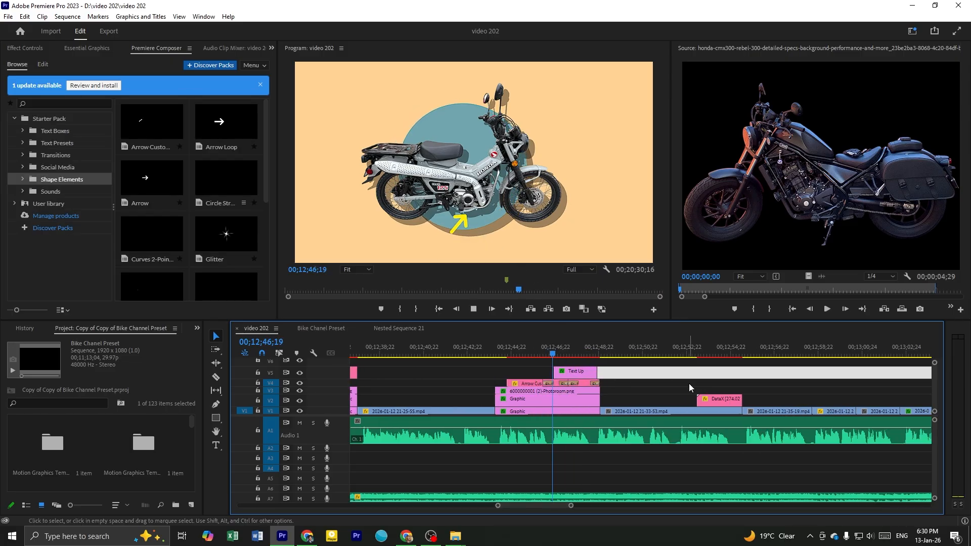
pyautogui.press('space')
pyautogui.press('space')
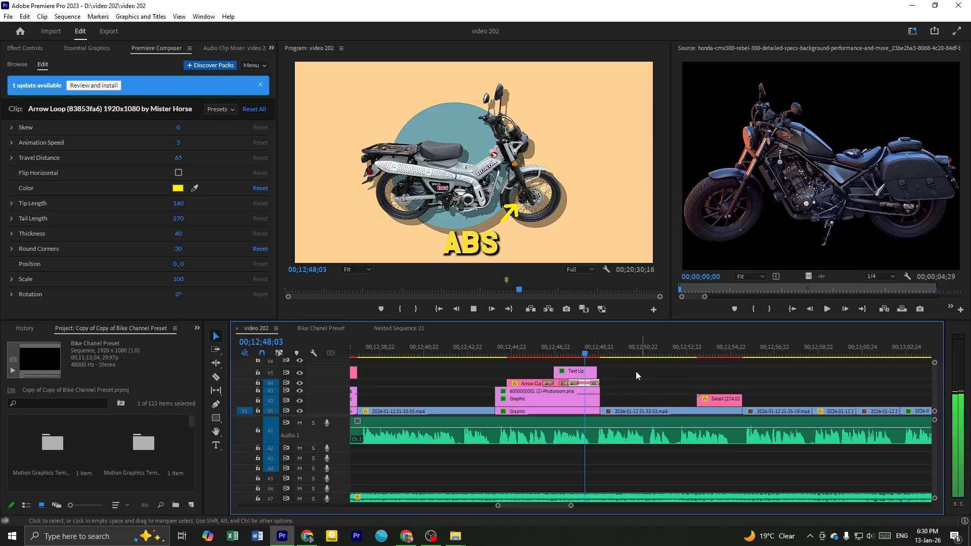
pyautogui.click(554, 353)
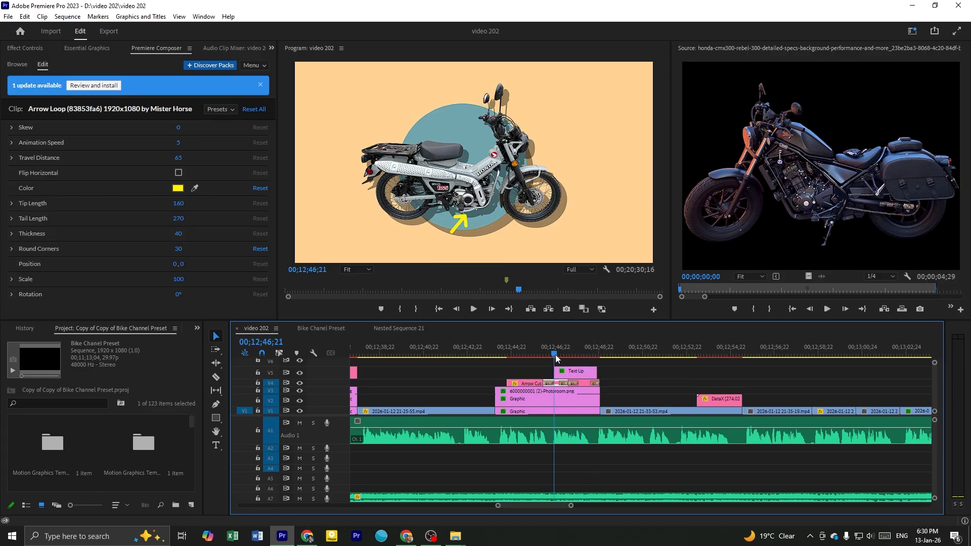
pyautogui.click(581, 364)
# Switch to the Bike Chanel Preset sequence and preview the yellow text preset at 00;05;08;03 in the Texts section
pyautogui.click(324, 328)
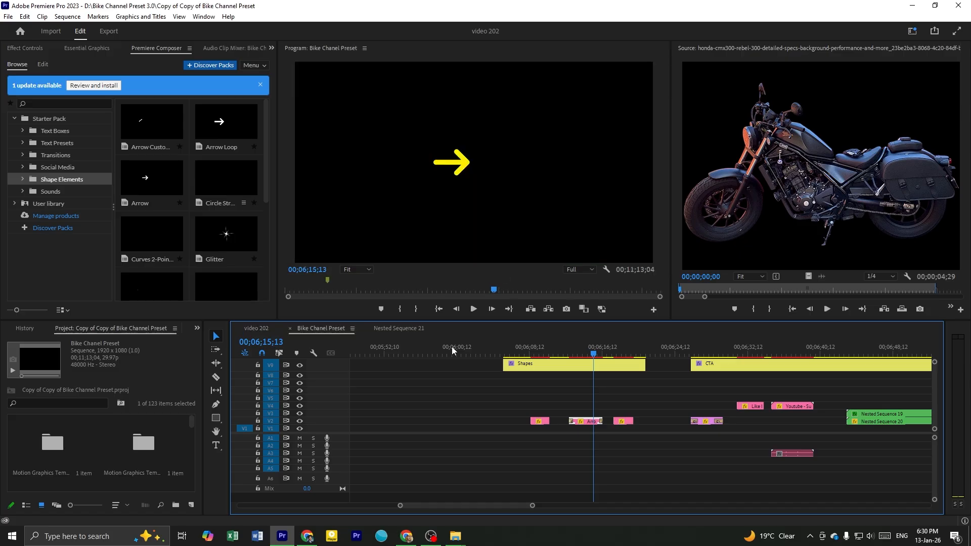
pyautogui.scroll(-5, 689, 422)
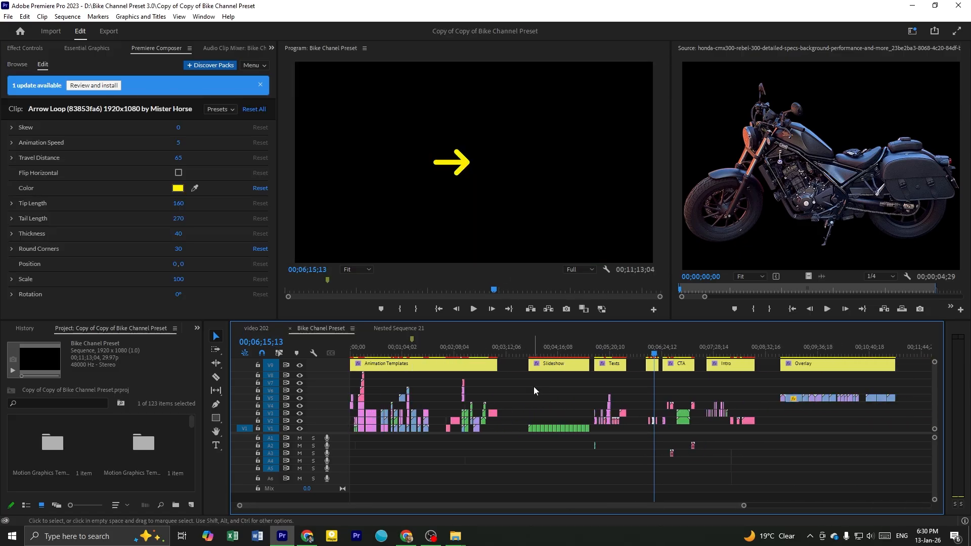
pyautogui.scroll(5, 651, 419)
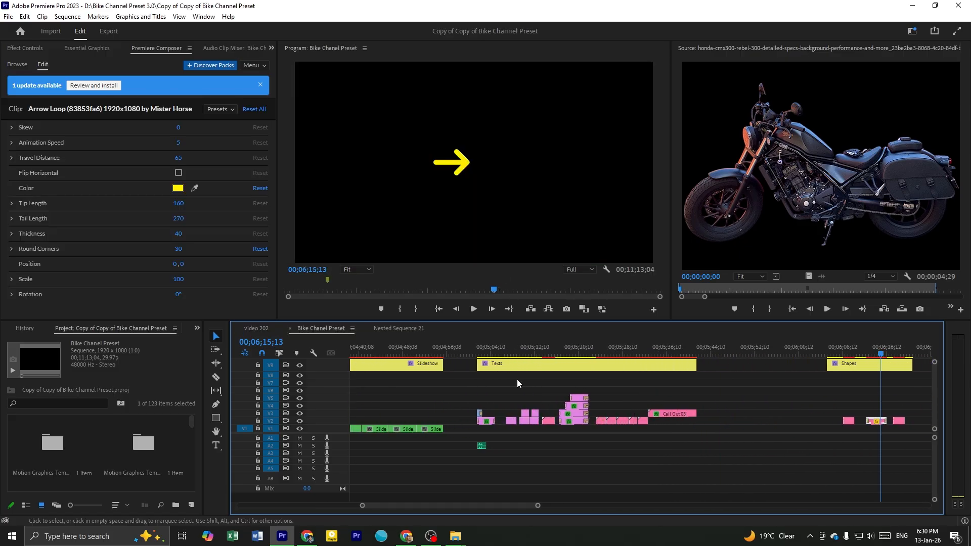
pyautogui.moveTo(510, 350); pyautogui.dragTo(505, 424)
pyautogui.scroll(2, 529, 445)
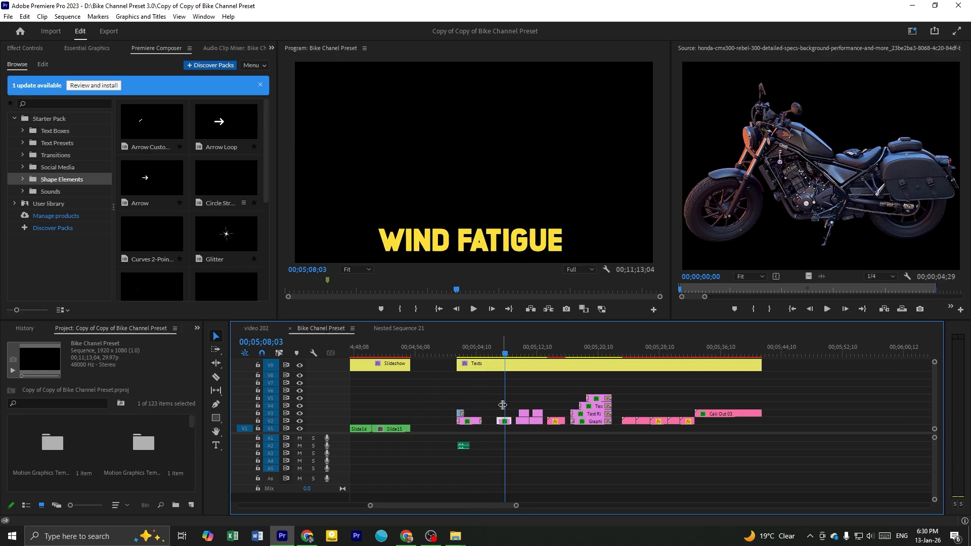
pyautogui.scroll(1, 508, 411)
pyautogui.click(553, 392)
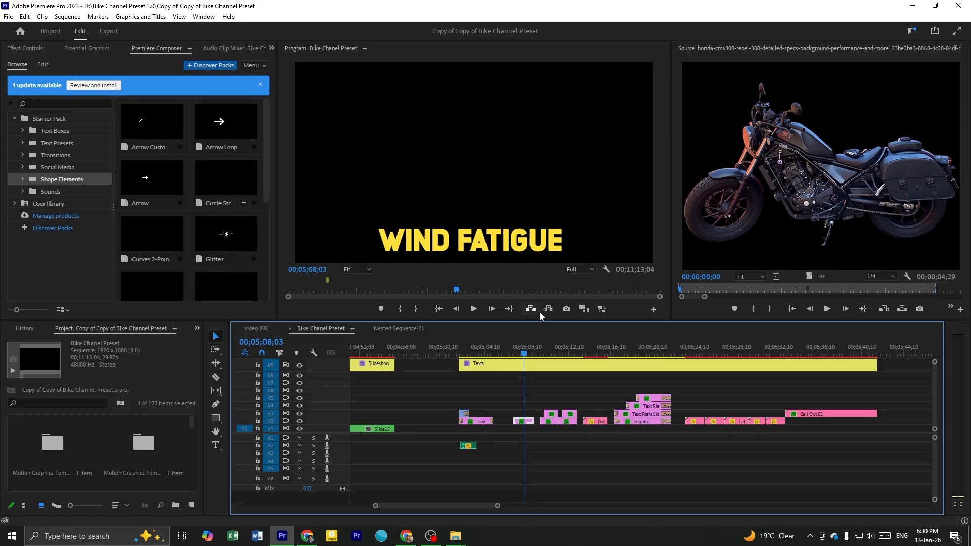
# Scrub through the yellow WIND FATIGUE text preset in the Texts section up to 00;05;08;20
pyautogui.moveTo(523, 353)
pyautogui.mouseDown()
pyautogui.moveTo(530, 356)
pyautogui.moveTo(512, 357)
pyautogui.moveTo(524, 363)
pyautogui.mouseUp()
pyautogui.click(521, 364)
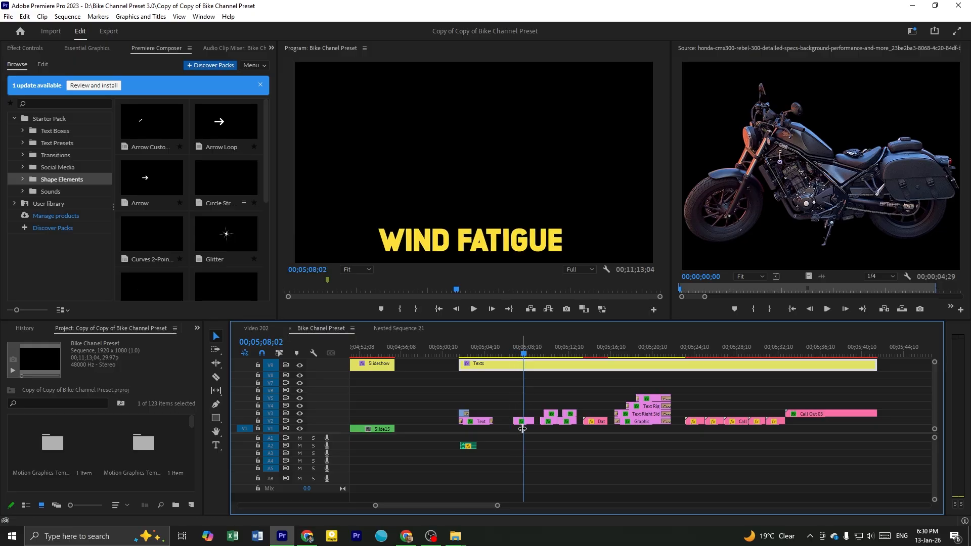
pyautogui.moveTo(541, 342); pyautogui.dragTo(530, 340)
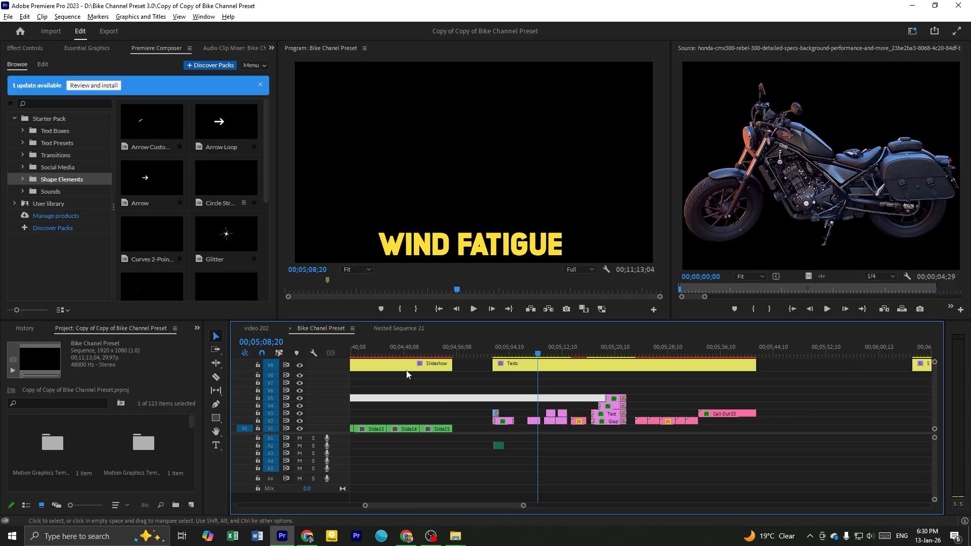
# Compare the full timeline layouts of the video 202 and Bike Chanel Preset sequences
pyautogui.click(271, 327)
pyautogui.scroll(-8, 578, 378)
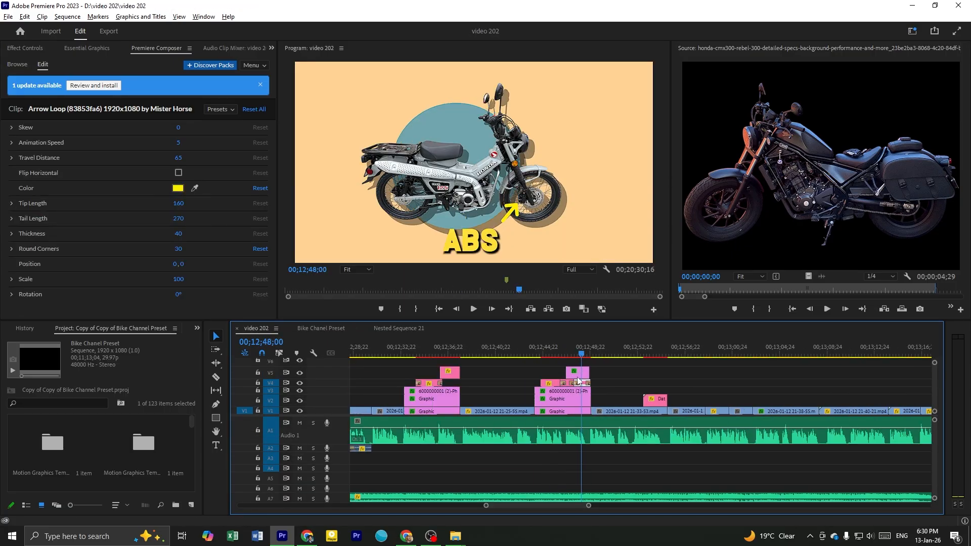
pyautogui.scroll(5, 409, 391)
pyautogui.scroll(-4, 414, 406)
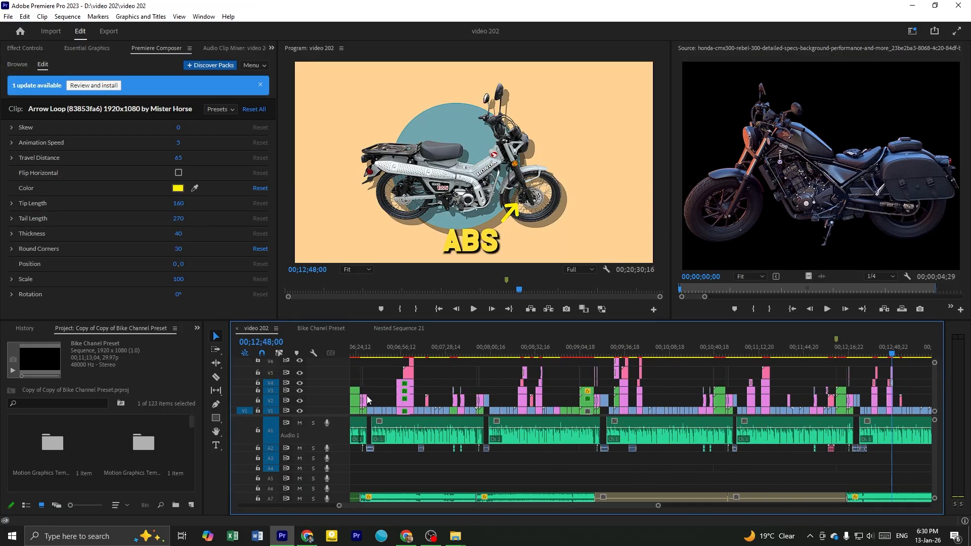
pyautogui.scroll(-5, 413, 406)
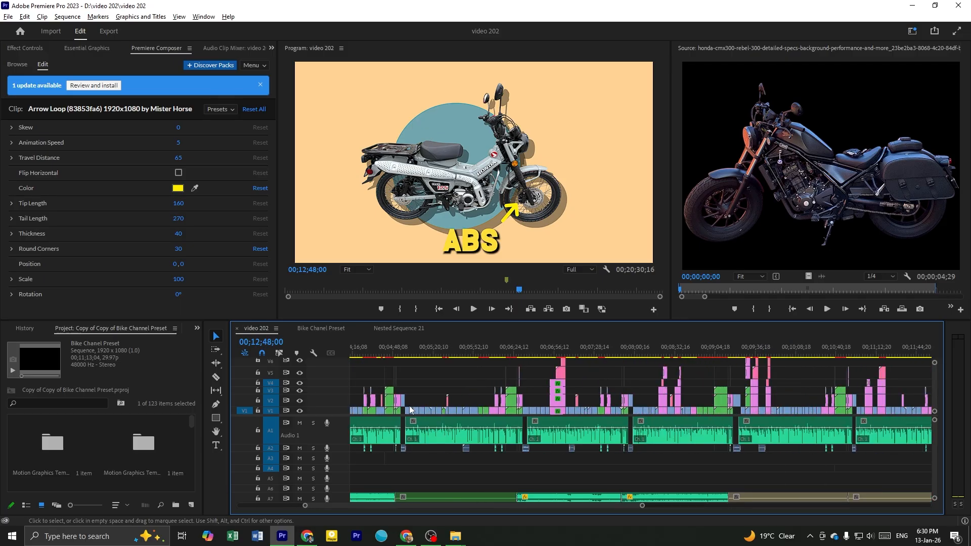
pyautogui.scroll(-3, 424, 412)
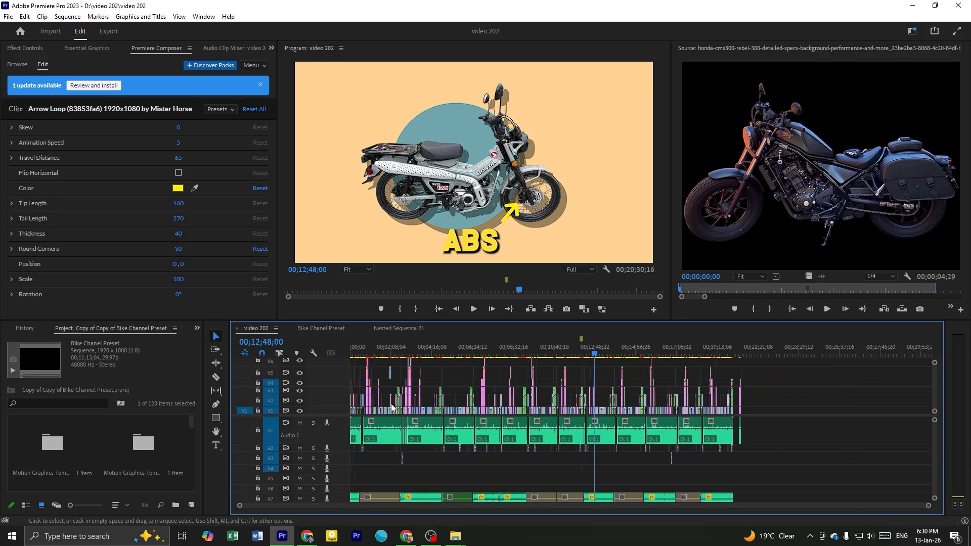
pyautogui.click(330, 330)
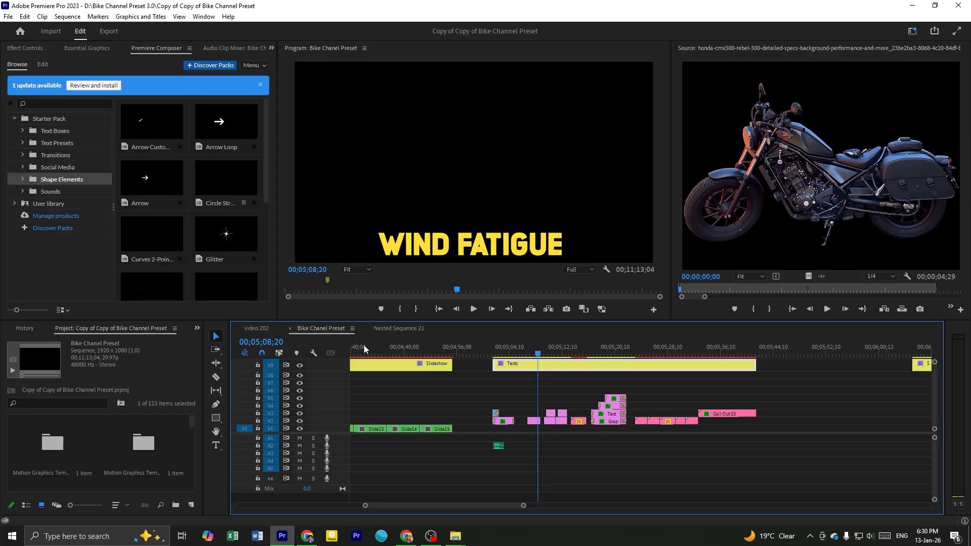
pyautogui.scroll(-8, 530, 400)
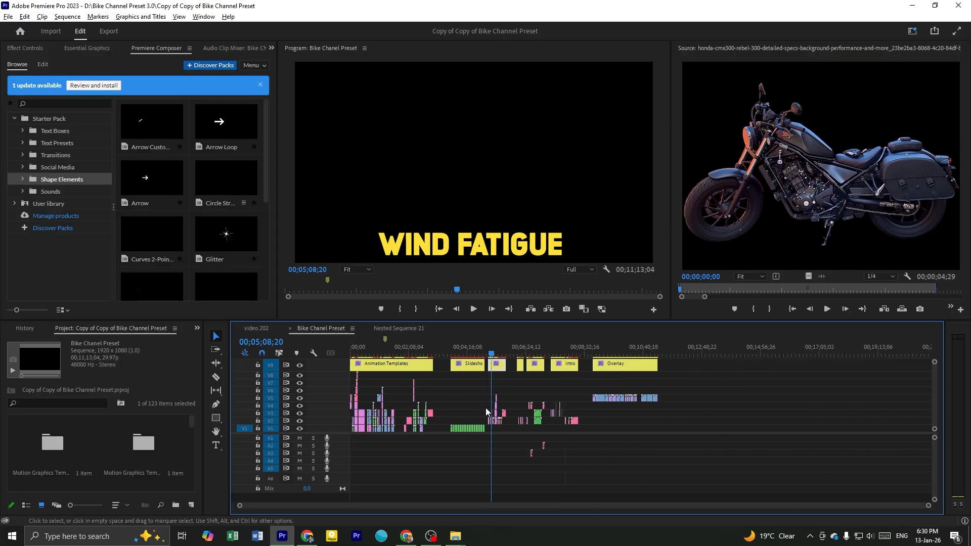
pyautogui.click(257, 328)
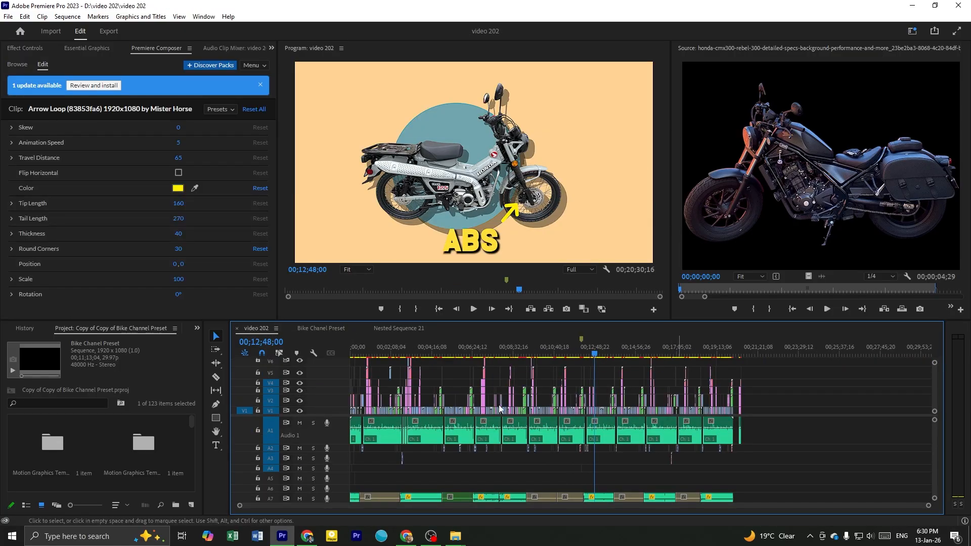
# Preview the motorcycle and engine call-out animation in video 202, from about 00;00;55 to 00;00;56;07
pyautogui.scroll(6, 463, 415)
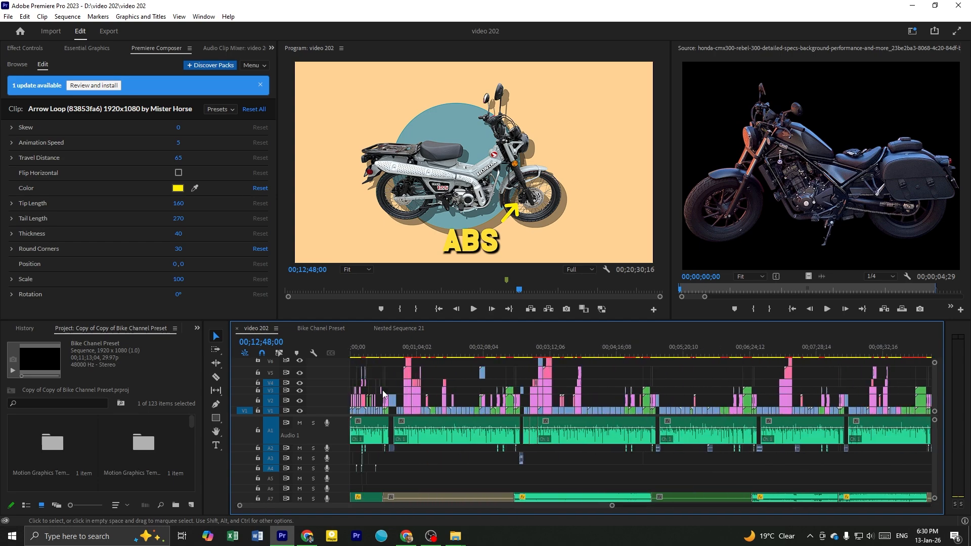
pyautogui.scroll(6, 484, 410)
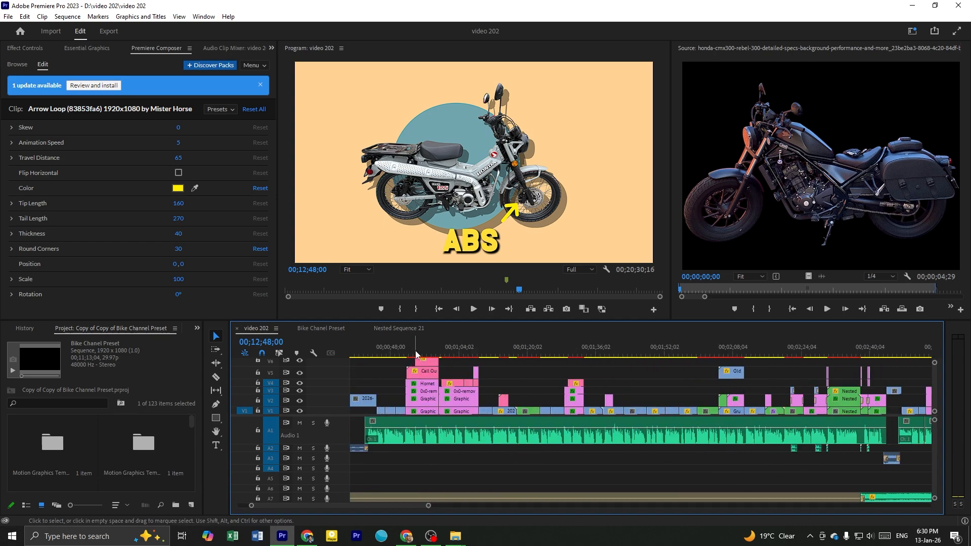
pyautogui.click(416, 354)
pyautogui.scroll(2, 430, 395)
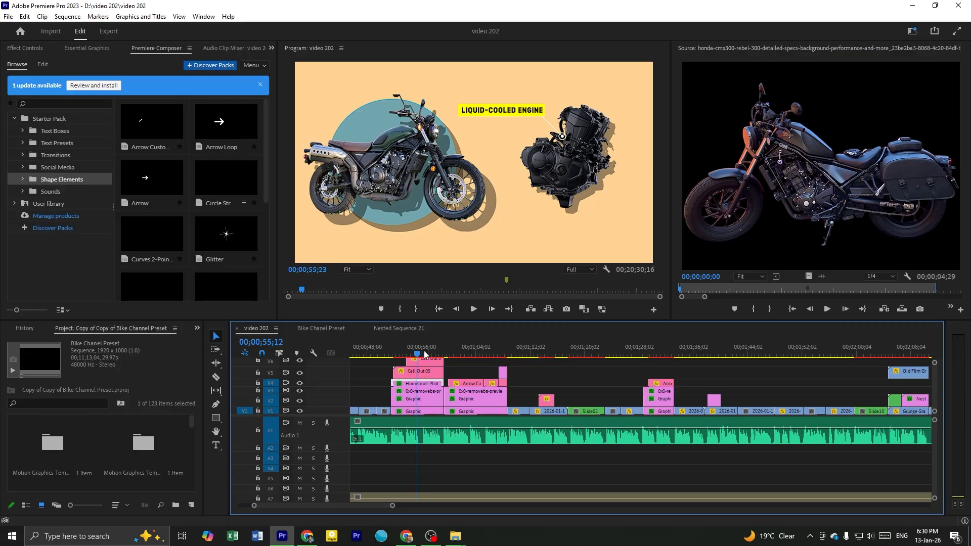
pyautogui.scroll(4, 419, 409)
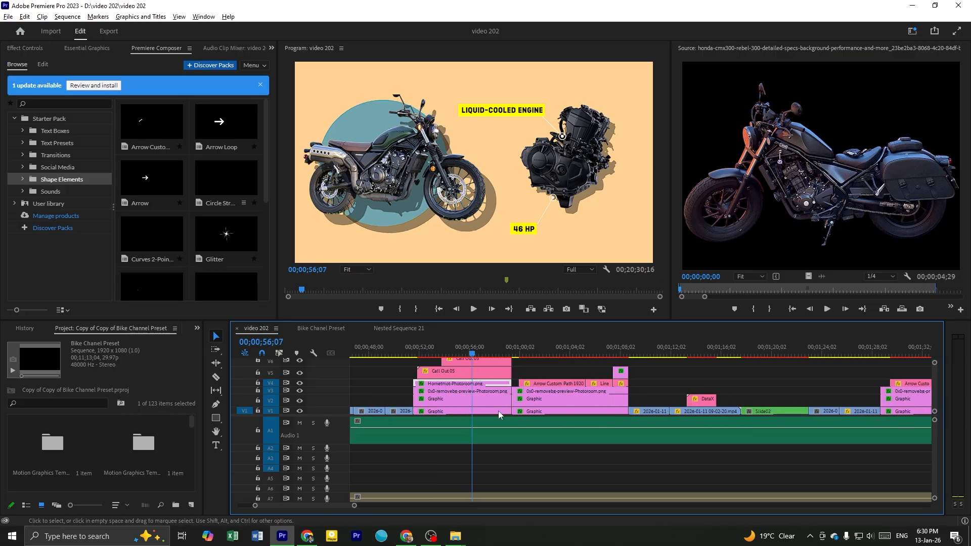
# Cut the voiceover on Audio 1 at the motorcycle graphic's start, 00;00;51;16, and again at 00;00;58;27
pyautogui.hscroll(-1, 450, 427)
pyautogui.click(399, 427)
pyautogui.click(403, 354)
pyautogui.press('Up')
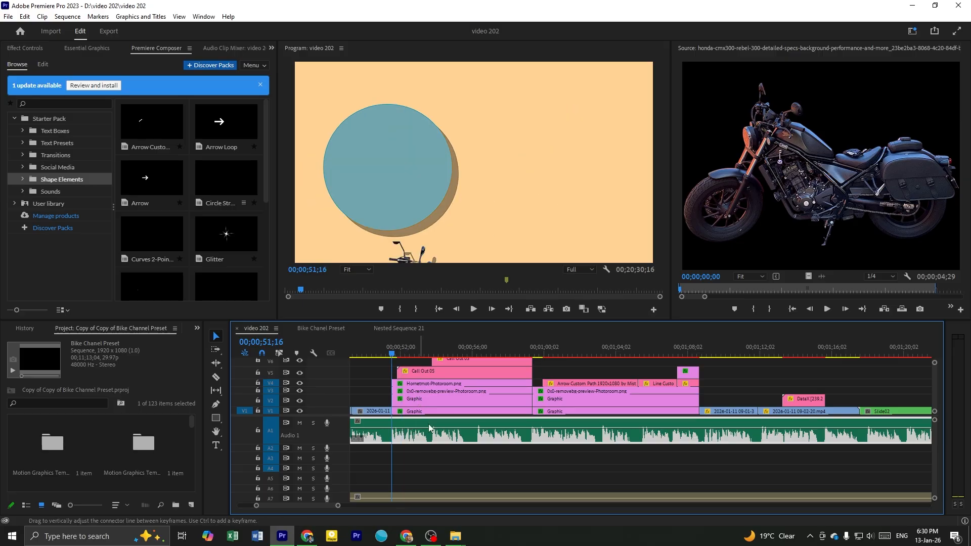
pyautogui.hotkey('ctrl', 'k')
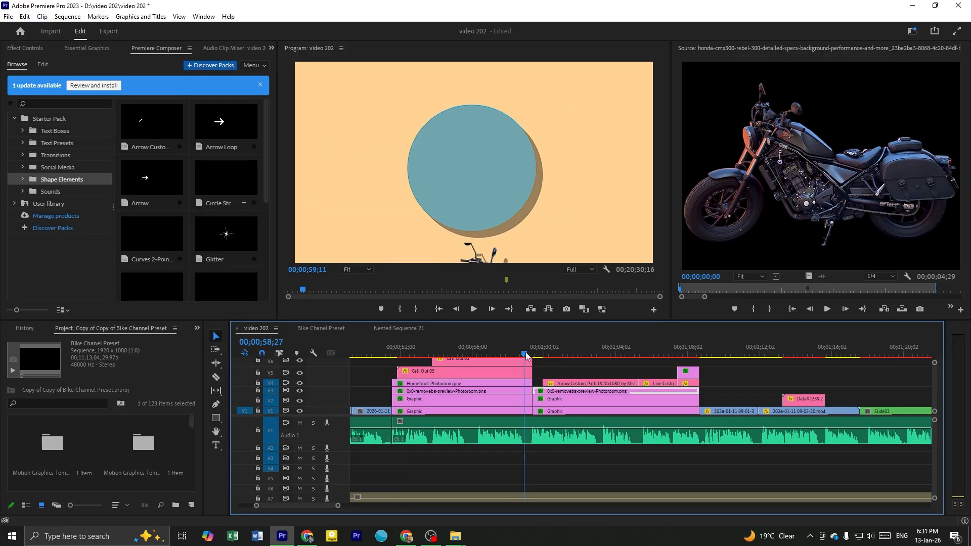
pyautogui.click(481, 439)
pyautogui.hotkey('ctrl', 'k')
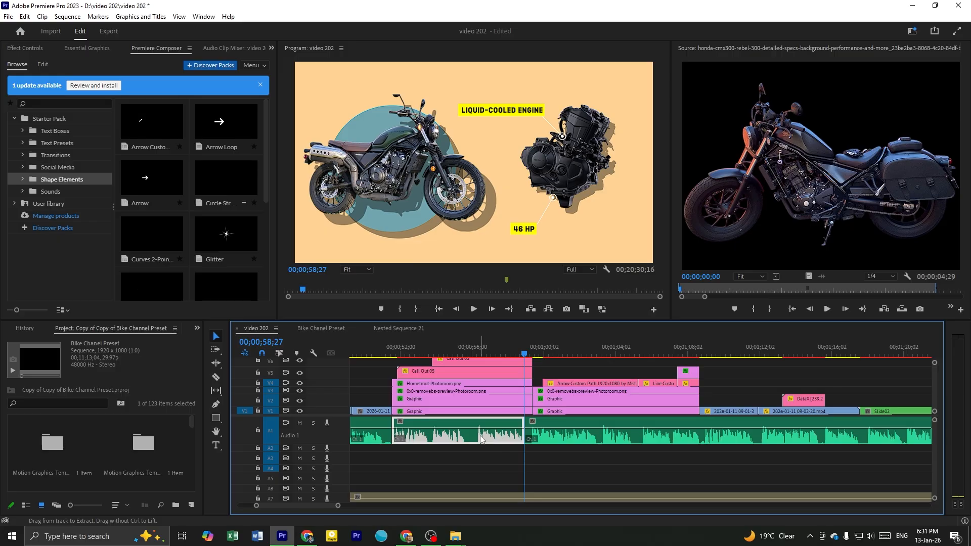
# Paste a copy of the cut voiceover segment into the empty area after the last clips, at about 00;20;37
pyautogui.scroll(-12, 481, 436)
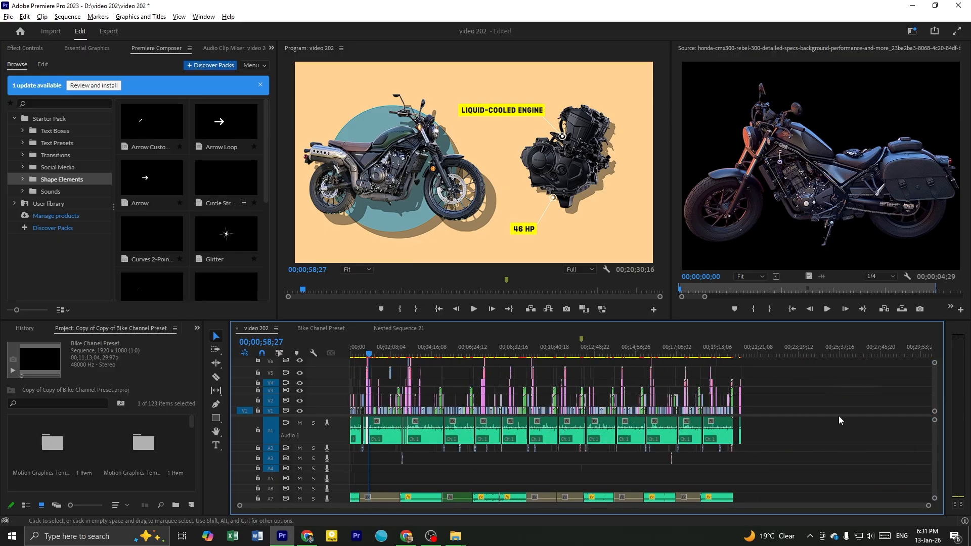
pyautogui.scroll(6, 809, 411)
pyautogui.click(511, 347)
pyautogui.hotkey('ctrl', 'v')
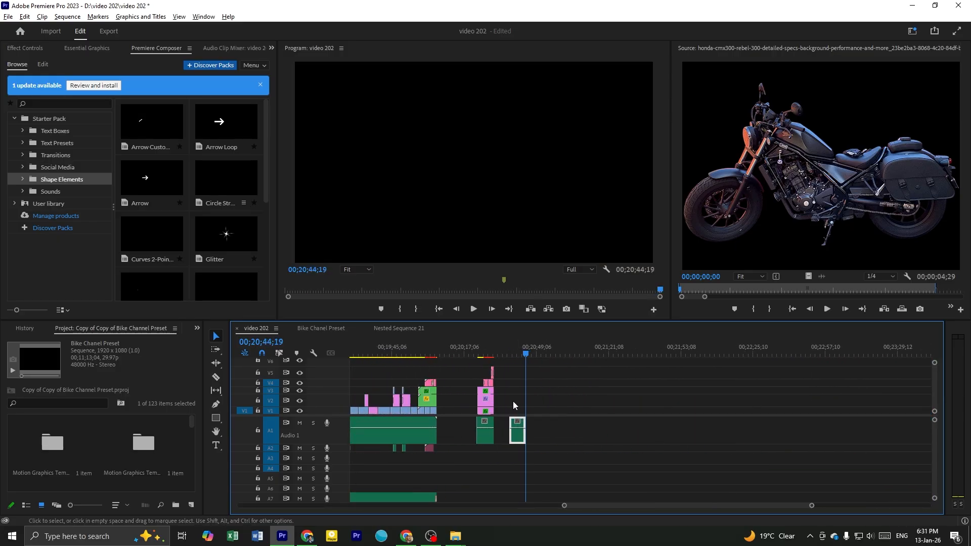
# Play the pasted voiceover clip and extend its start back to 00;20;36;16
pyautogui.scroll(5, 514, 401)
pyautogui.click(498, 351)
pyautogui.press('space')
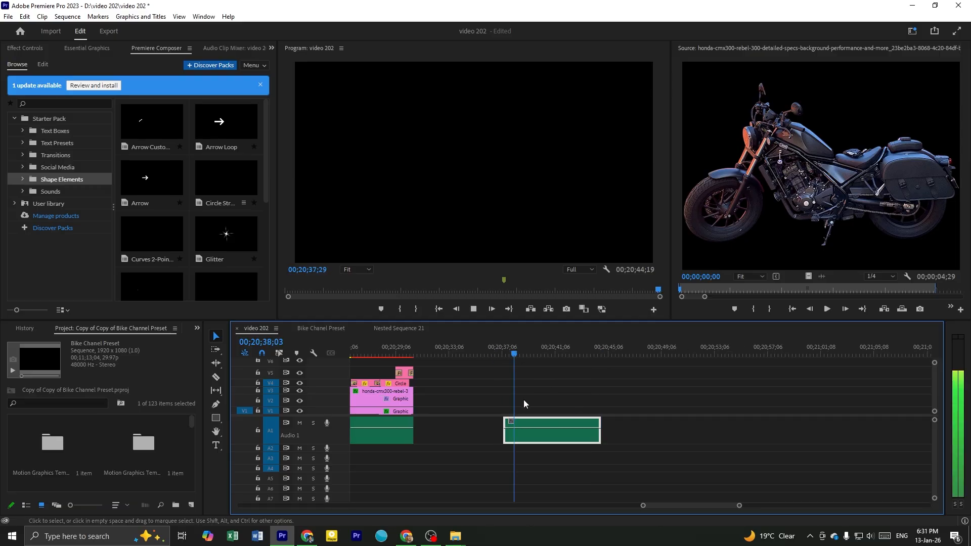
pyautogui.scroll(2, 580, 444)
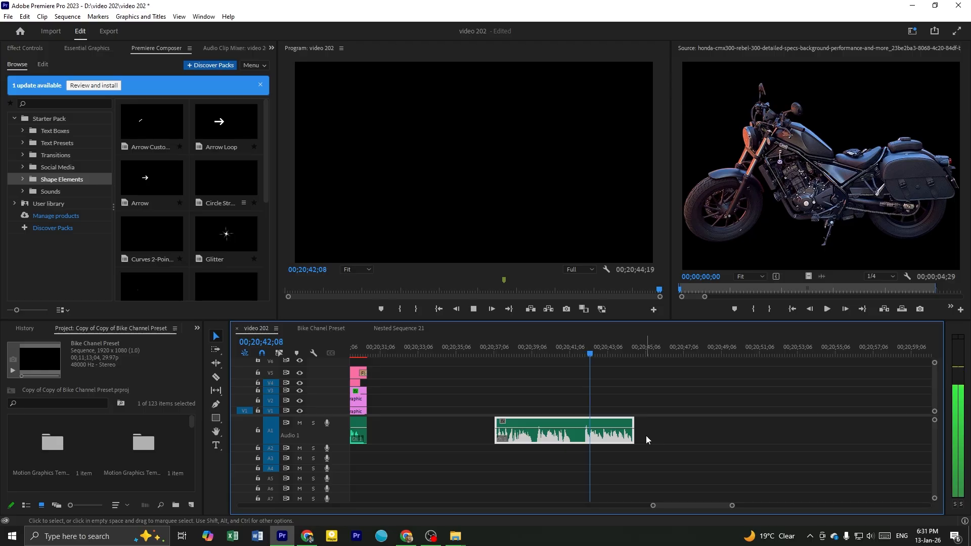
pyautogui.click(494, 350)
pyautogui.moveTo(496, 433); pyautogui.dragTo(509, 433)
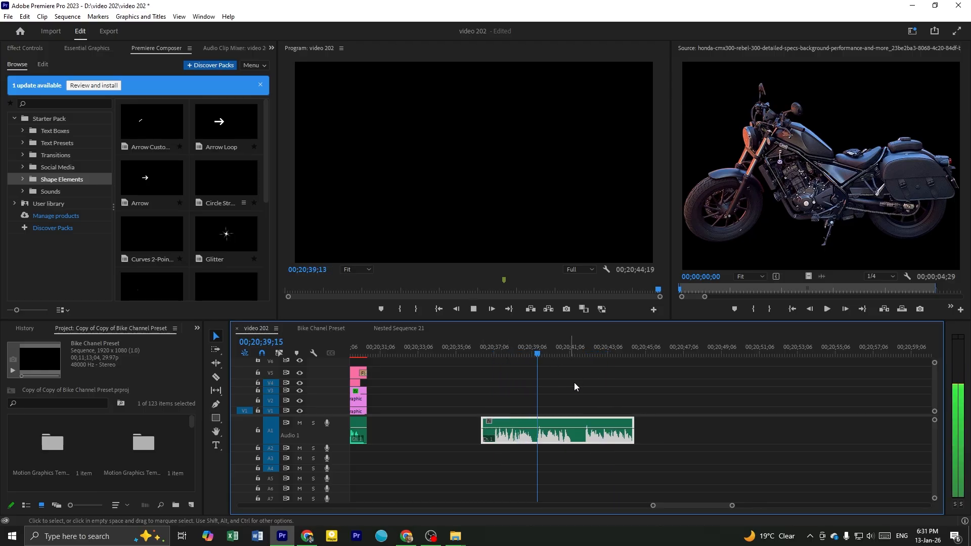
# Replay the pasted voiceover segment between about 00;20;37 and 00;20;43 to check which lines need visuals
pyautogui.press('space')
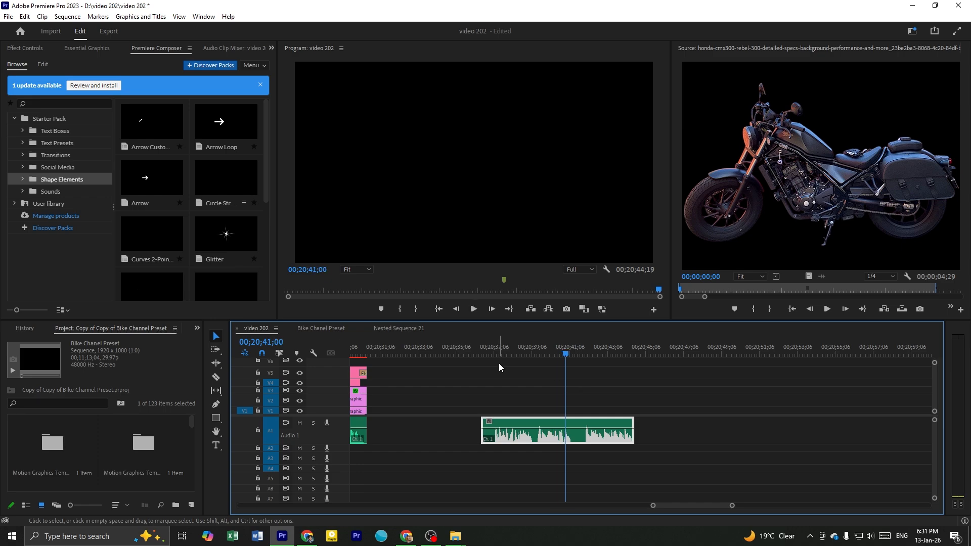
pyautogui.click(496, 348)
pyautogui.press('space')
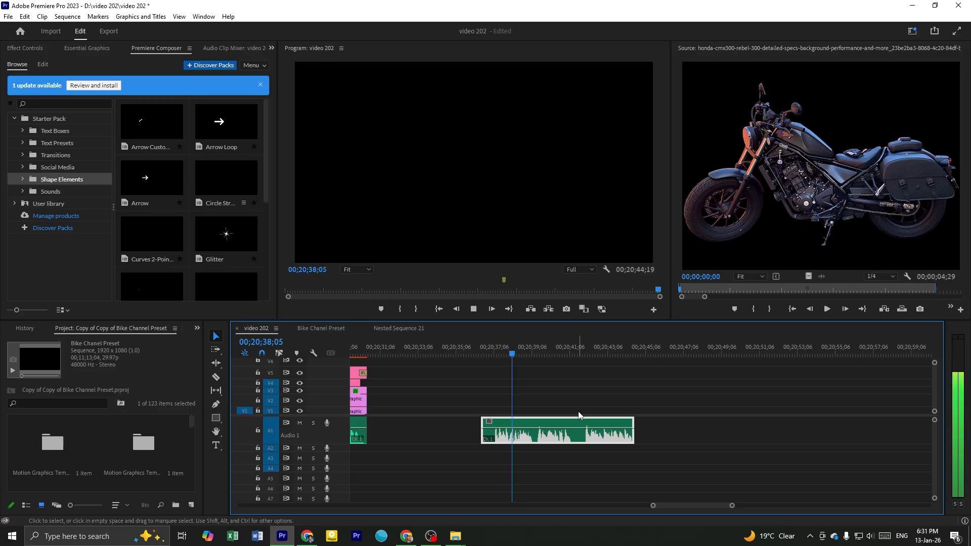
pyautogui.press('space')
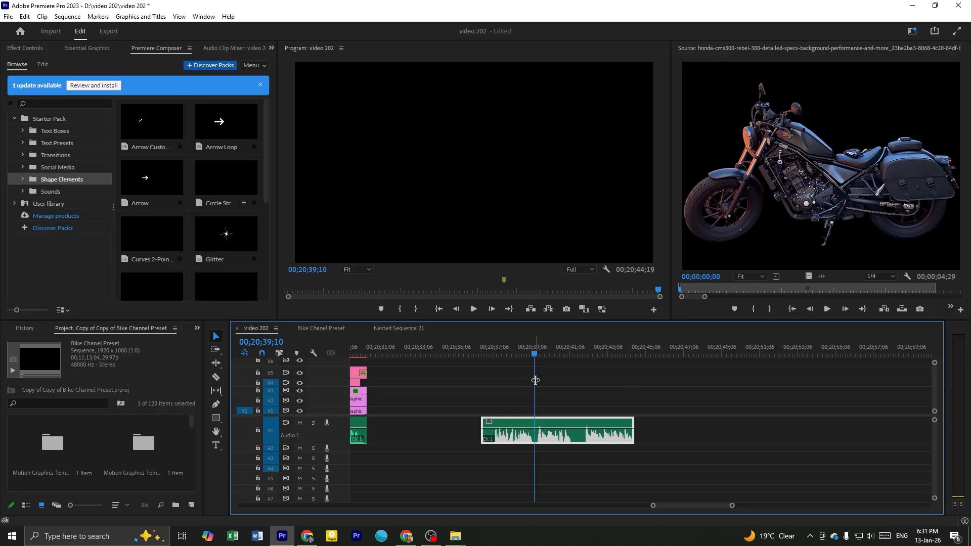
pyautogui.moveTo(530, 351); pyautogui.dragTo(522, 351)
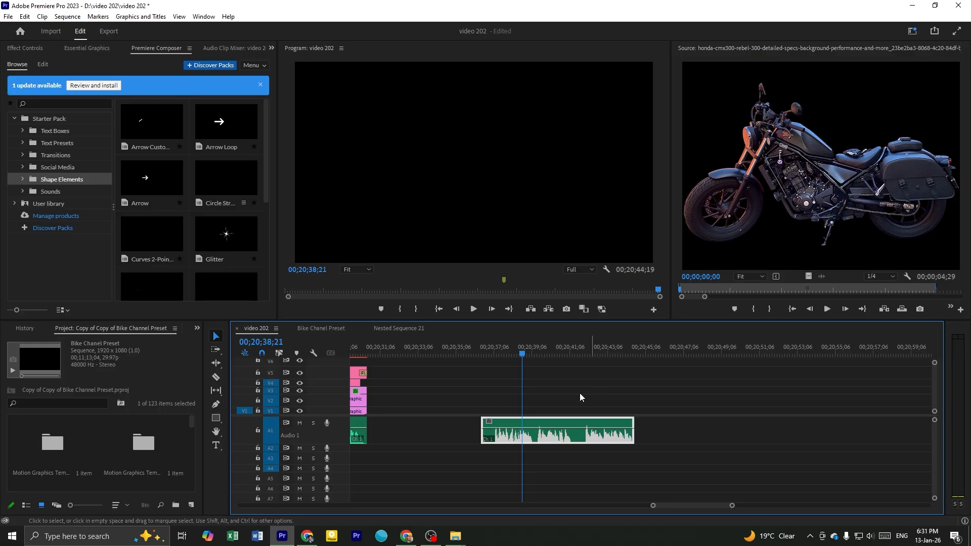
pyautogui.click(503, 351)
pyautogui.press('space')
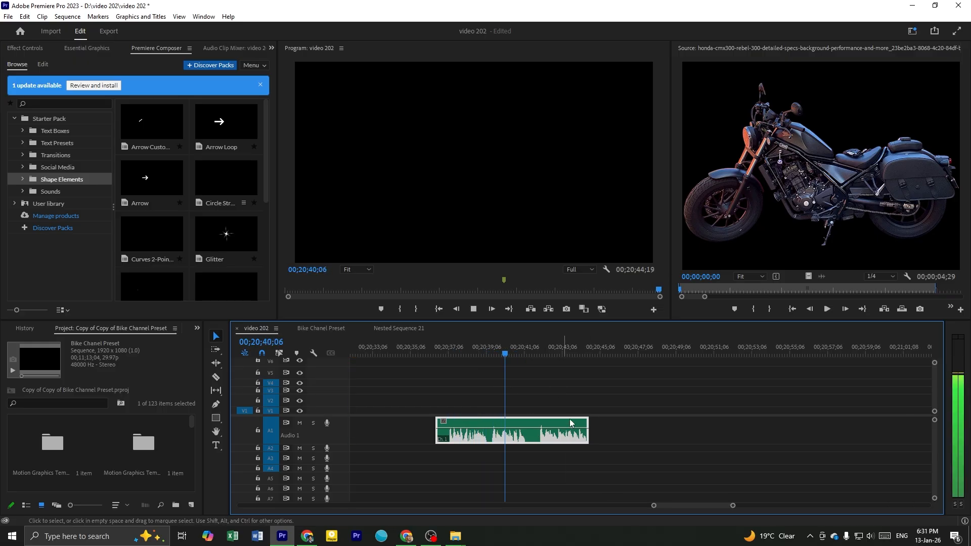
pyautogui.press('space')
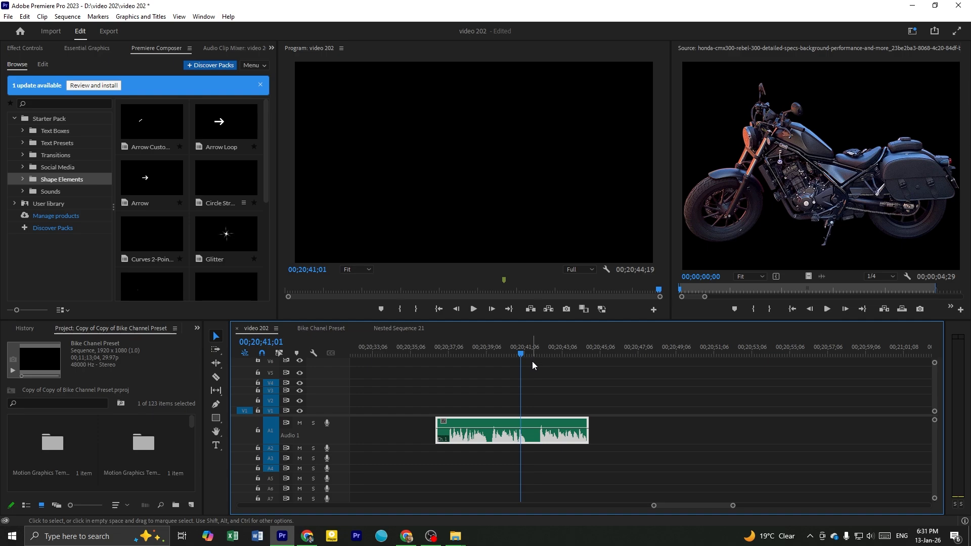
pyautogui.click(498, 351)
pyautogui.press('space')
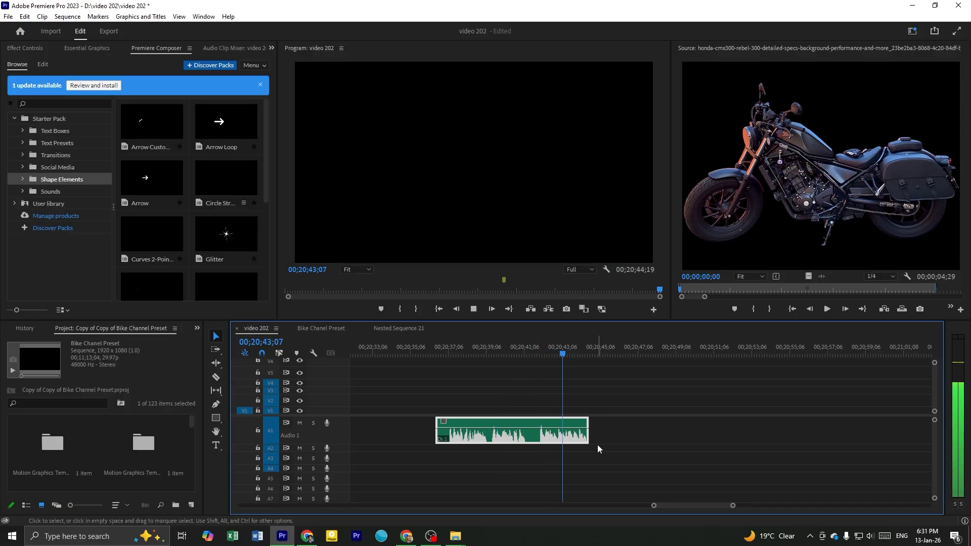
# Extend the pasted voiceover clip's end to 00;20;46;22 and save the project
pyautogui.moveTo(588, 433); pyautogui.dragTo(628, 433)
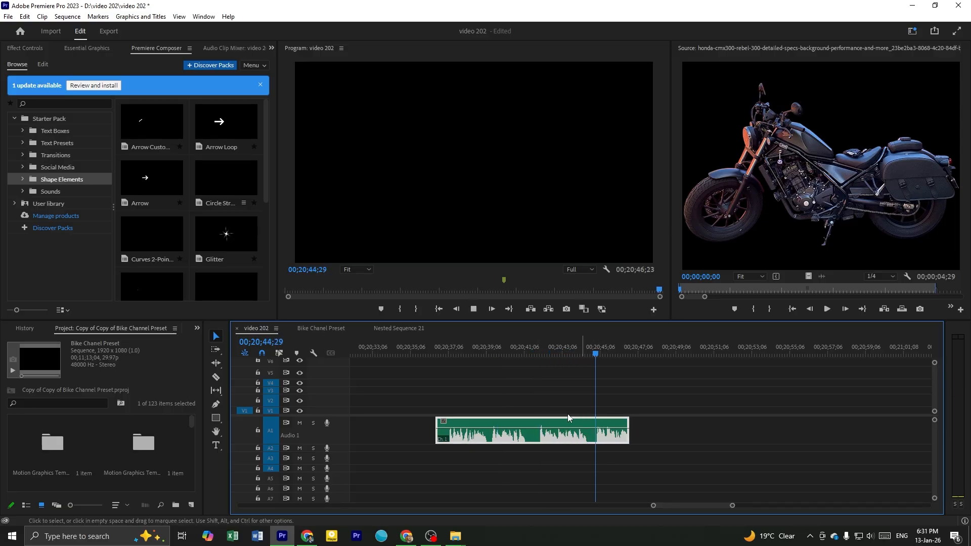
pyautogui.click(555, 349)
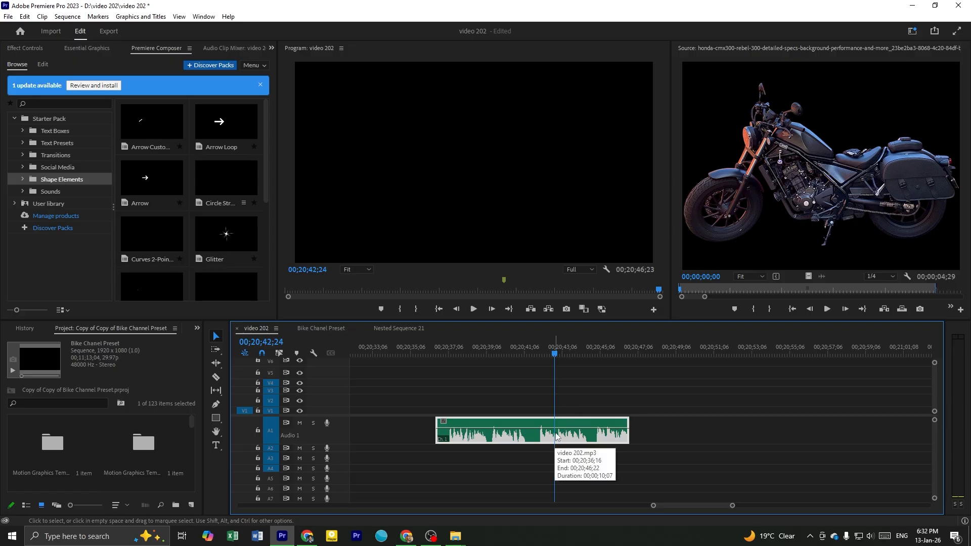
pyautogui.hotkey('ctrl', 's')
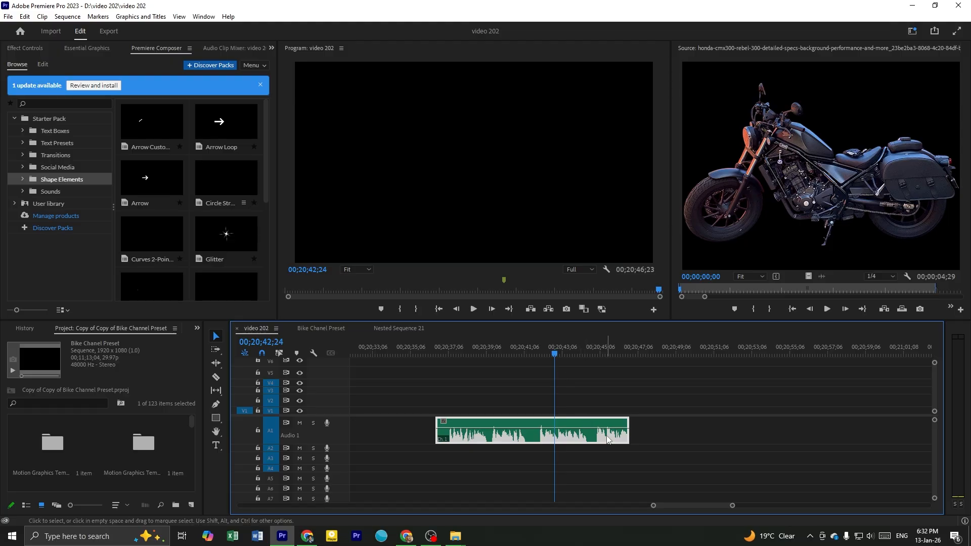
# Play the voiceover's ending, trim the clip's end back to 00;20;41;27, and return to 00;20;38;14
pyautogui.click(466, 356)
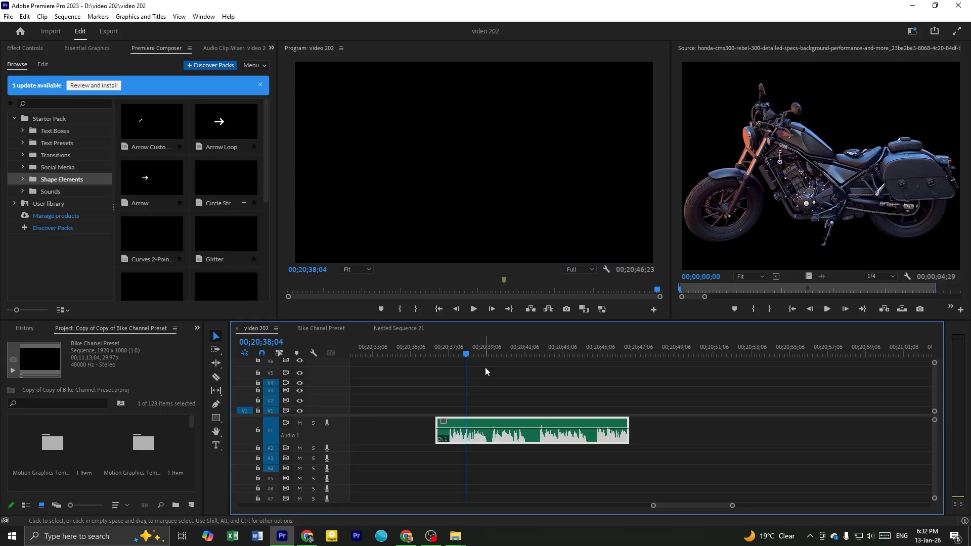
pyautogui.moveTo(543, 342); pyautogui.dragTo(603, 369)
pyautogui.press('space')
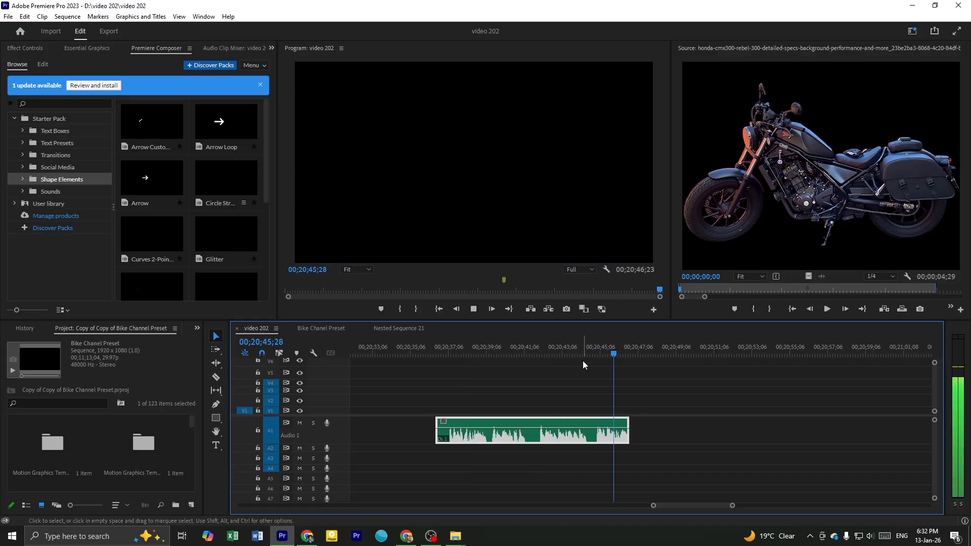
pyautogui.press('space')
pyautogui.click(537, 347)
pyautogui.press('w')
pyautogui.click(473, 348)
# Select the motorcycle, engine and two background graphic layers of the call-out animation template near 00;00;11;08 in the Bike Chanel Preset sequence
pyautogui.scroll(-5, 523, 425)
pyautogui.click(321, 328)
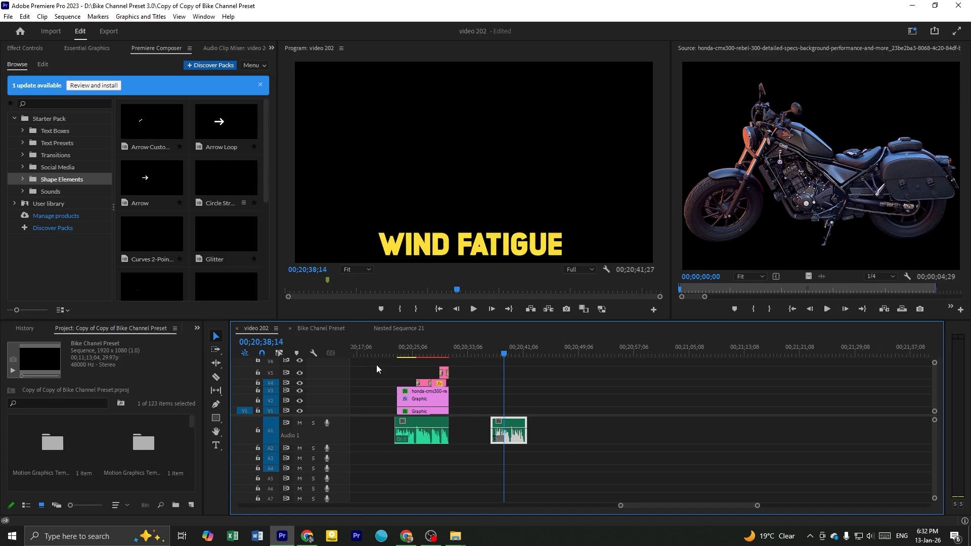
pyautogui.scroll(6, 369, 386)
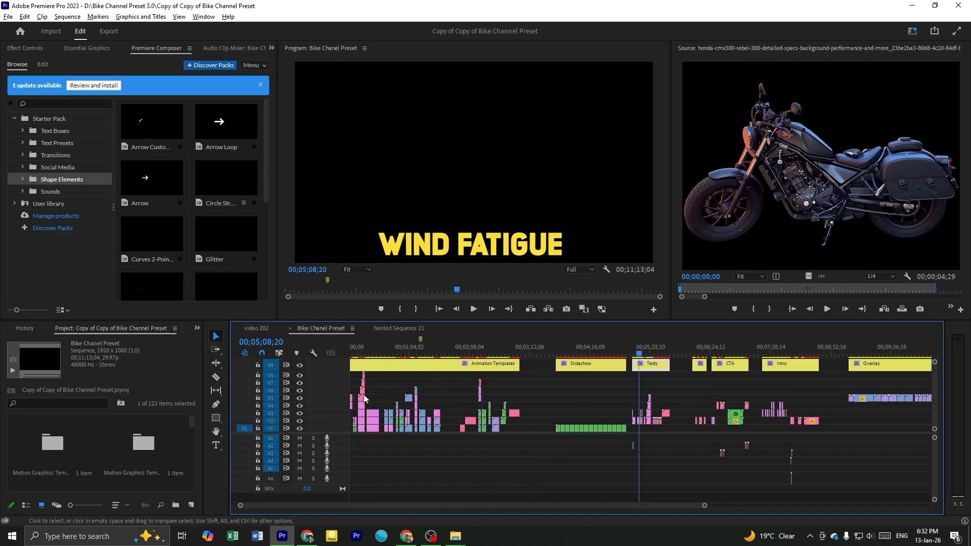
pyautogui.scroll(5, 388, 404)
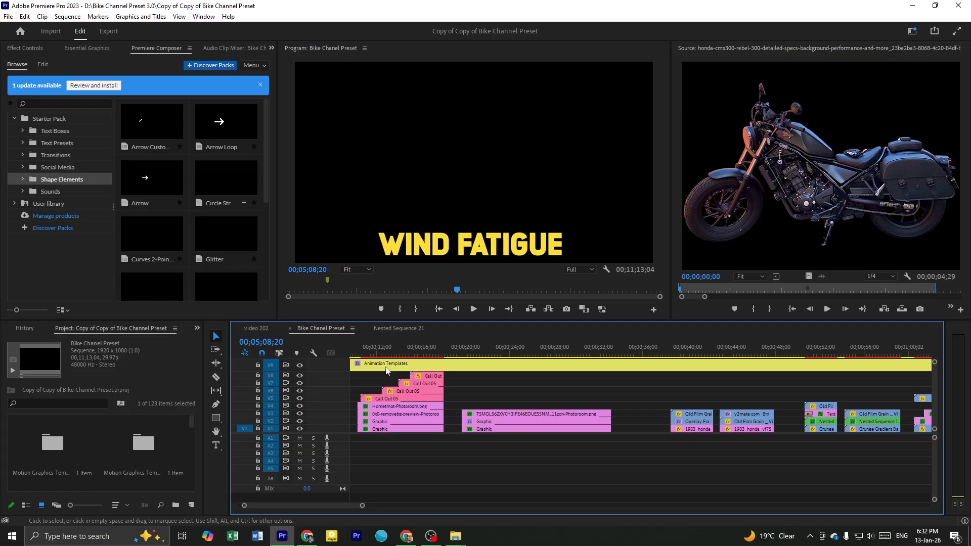
pyautogui.click(423, 353)
pyautogui.scroll(3, 448, 436)
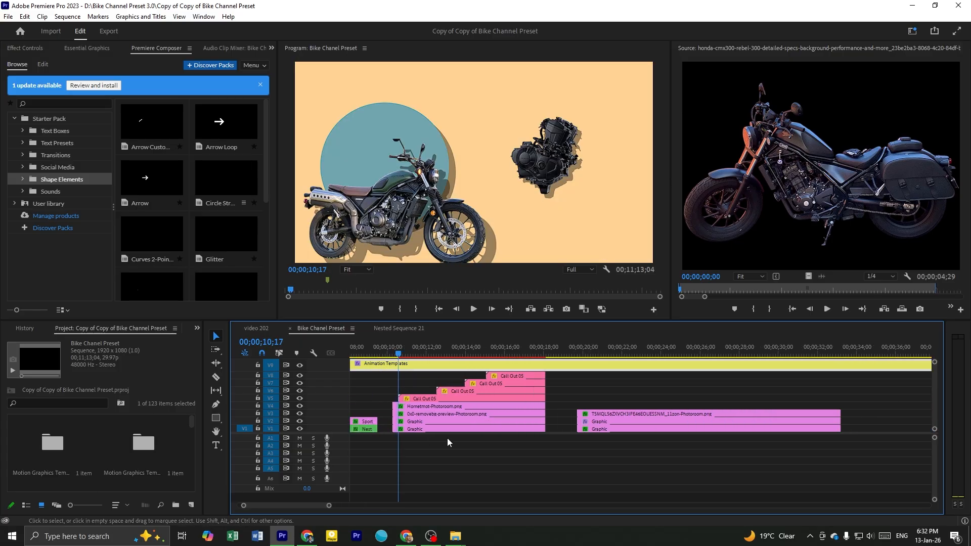
pyautogui.click(424, 453)
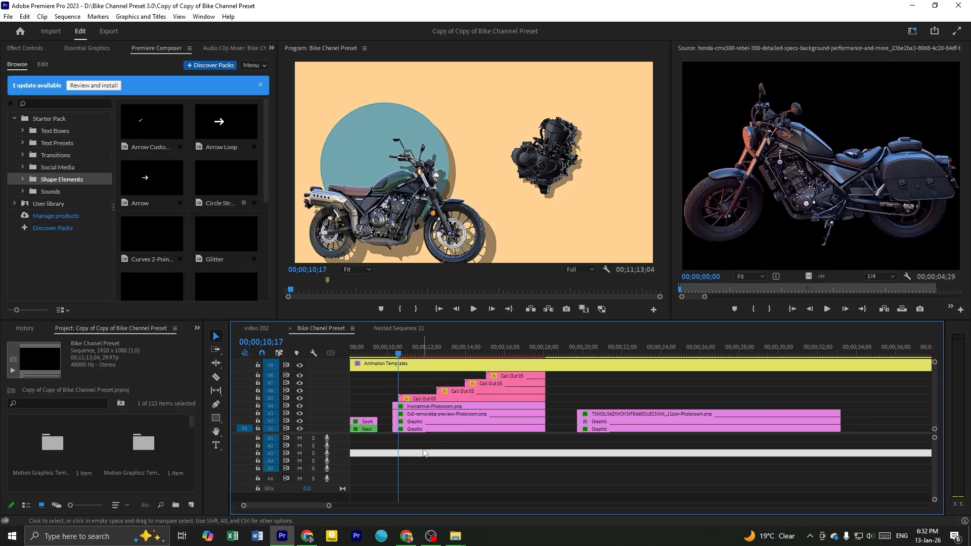
pyautogui.click(413, 347)
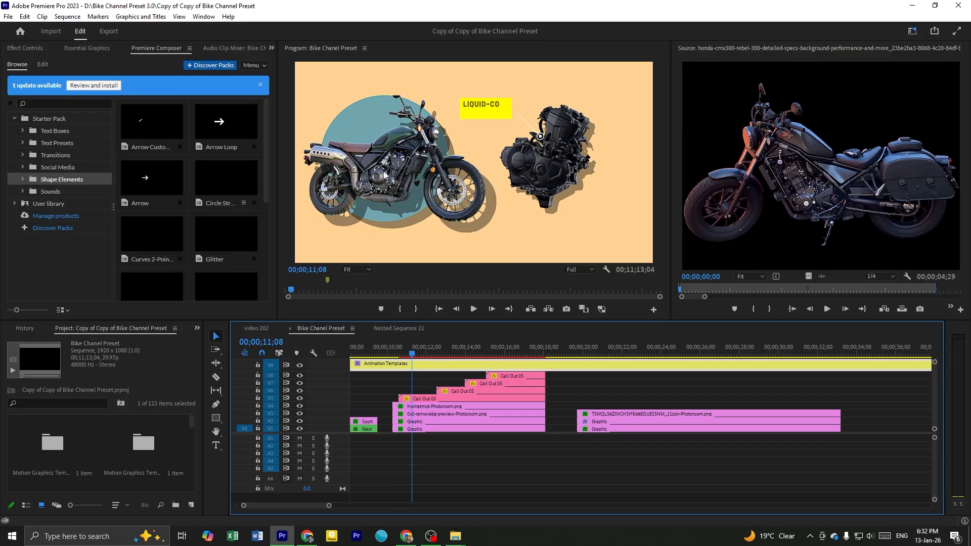
pyautogui.moveTo(429, 443); pyautogui.dragTo(455, 408)
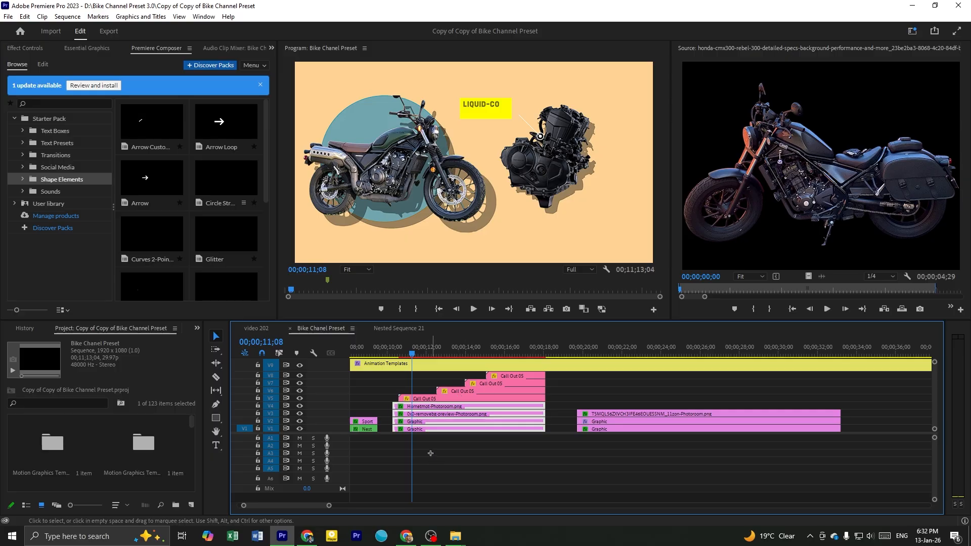
# Paste the copied template layers above the voiceover in the video 202 sequence, trim their ends to 00;20;41;27, and play the result
pyautogui.click(264, 329)
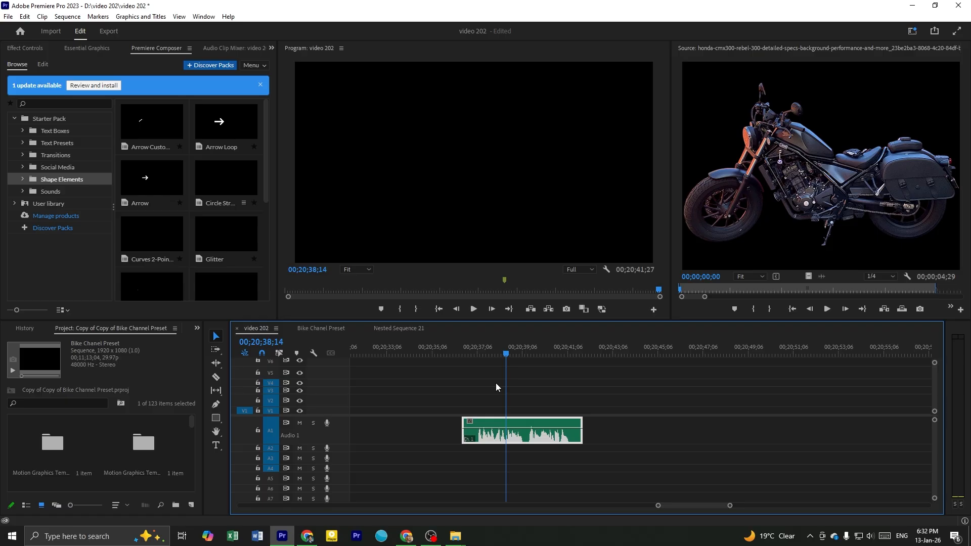
pyautogui.click(467, 349)
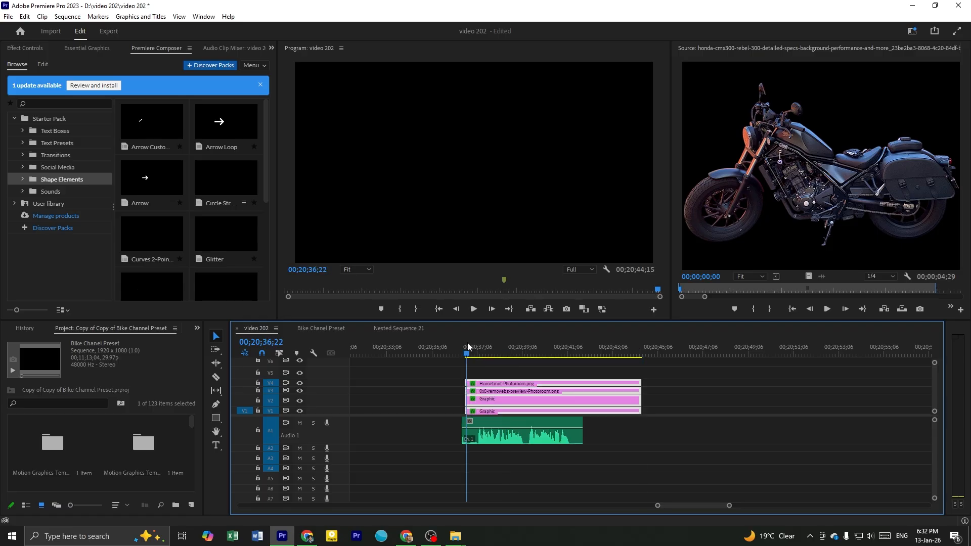
pyautogui.press('space')
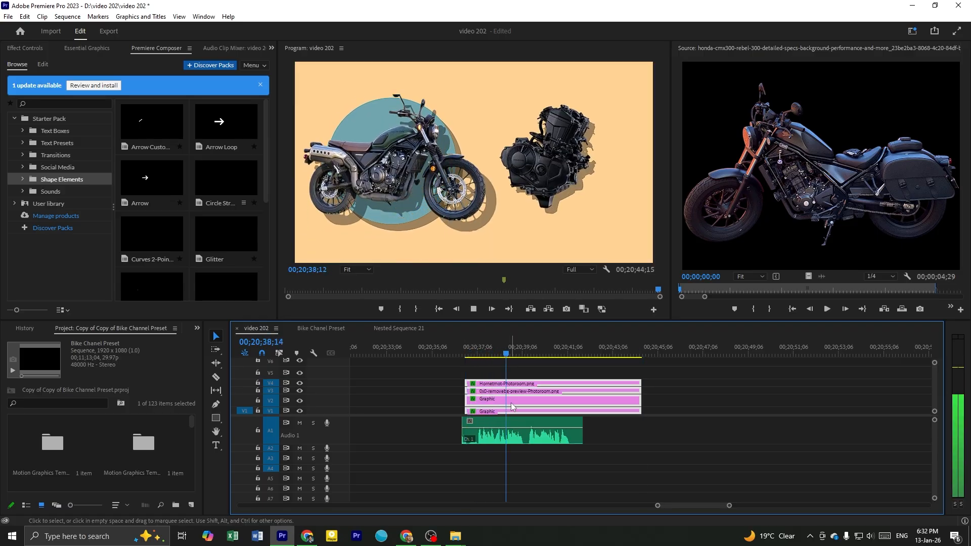
pyautogui.moveTo(641, 393); pyautogui.dragTo(585, 387)
pyautogui.press('space')
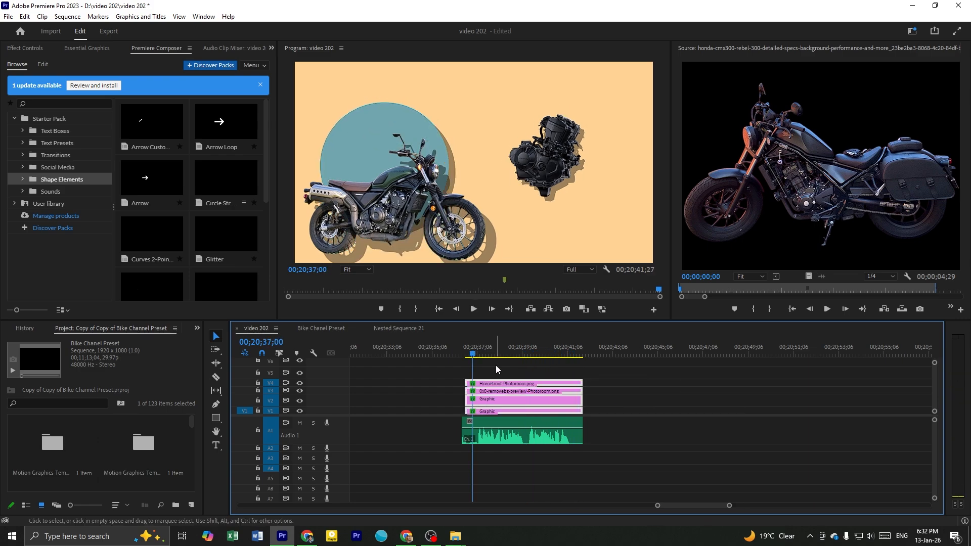
pyautogui.press('space')
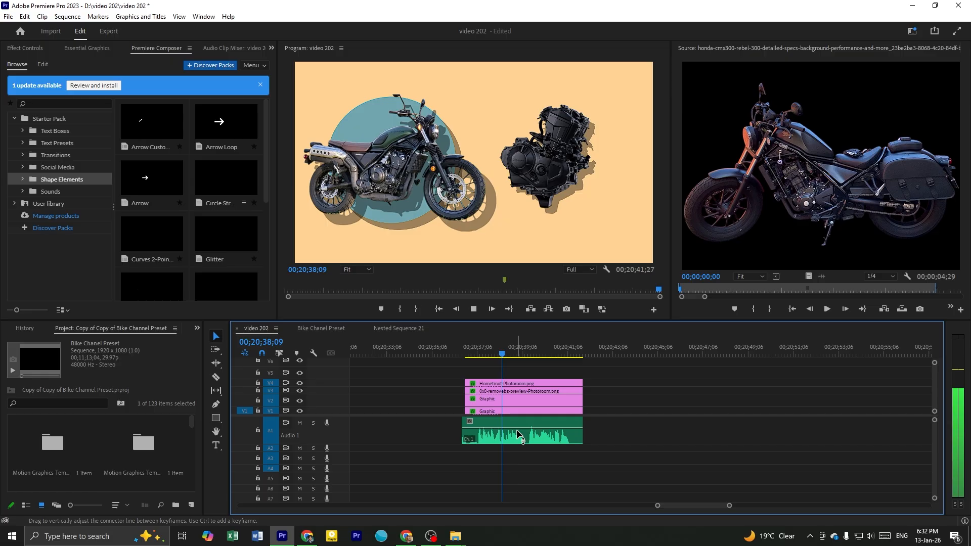
pyautogui.press('space')
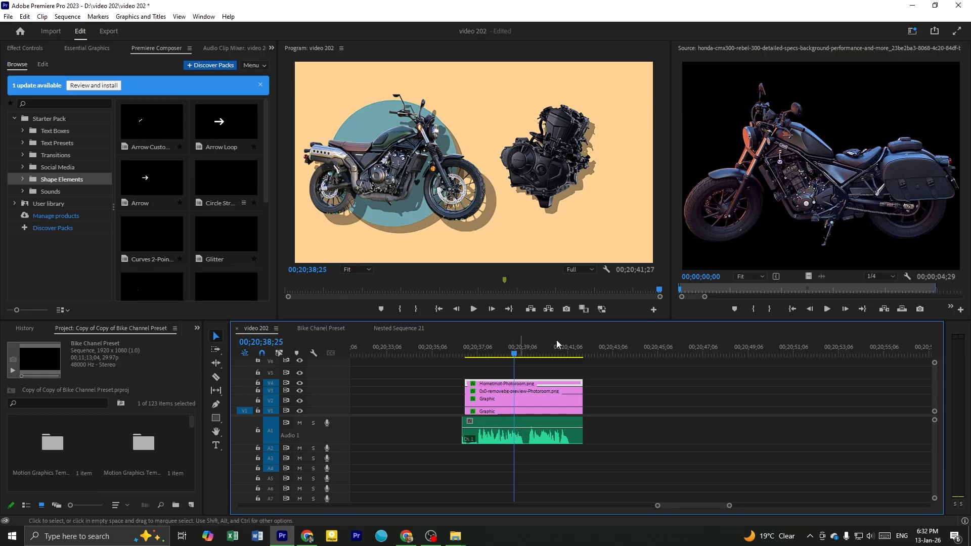
pyautogui.click(785, 210)
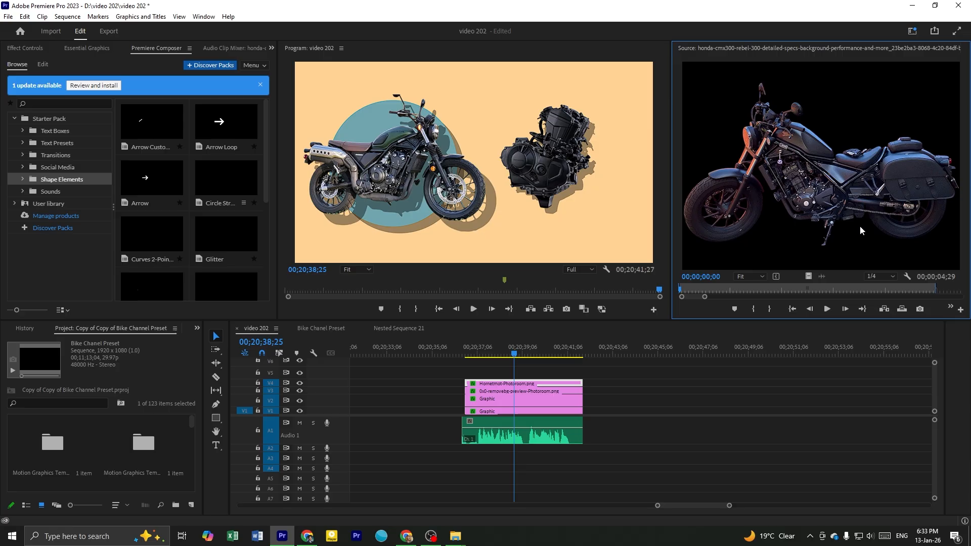
pyautogui.moveTo(808, 277); pyautogui.dragTo(481, 388)
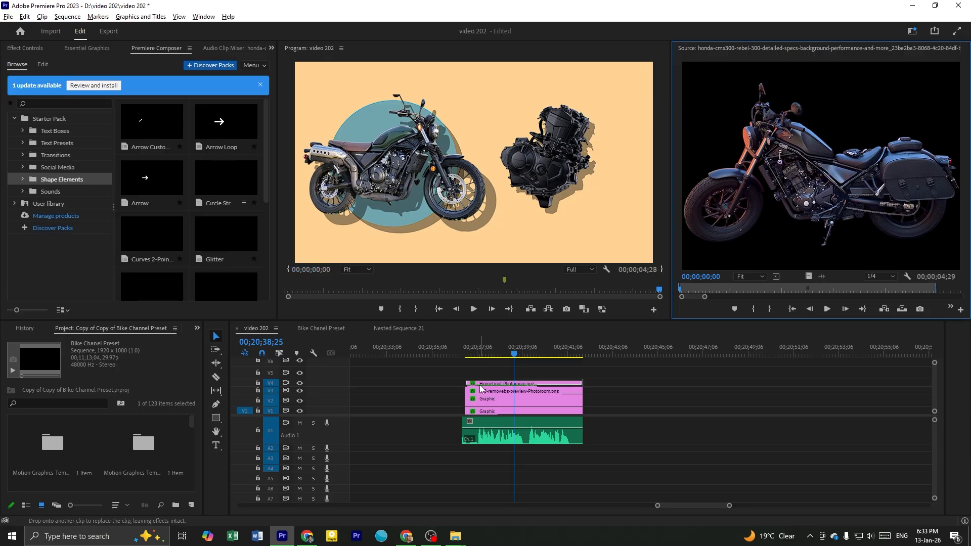
pyautogui.moveTo(481, 388); pyautogui.dragTo(481, 388)
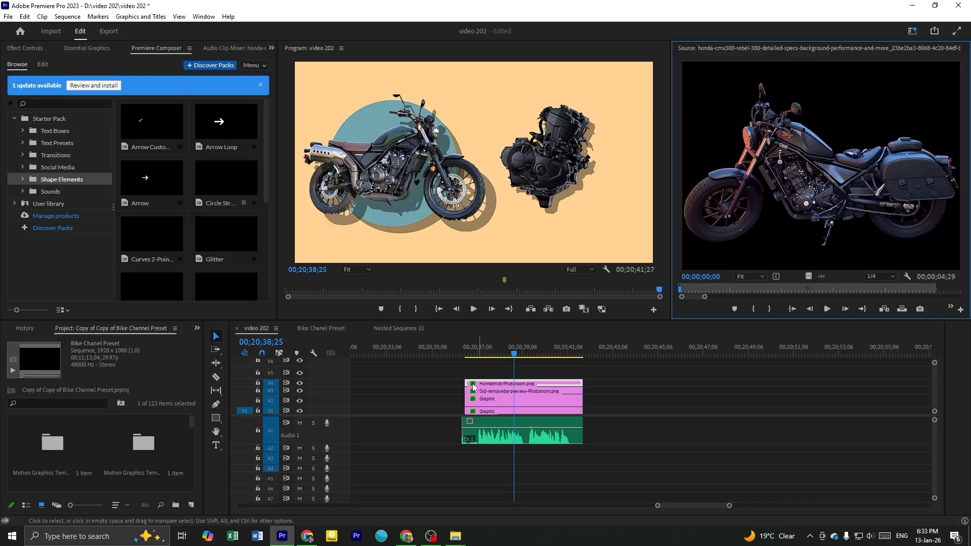
# Toggle the visibility of track V4 to identify which template image it holds
pyautogui.click(300, 384)
pyautogui.click(299, 384)
pyautogui.click(299, 384)
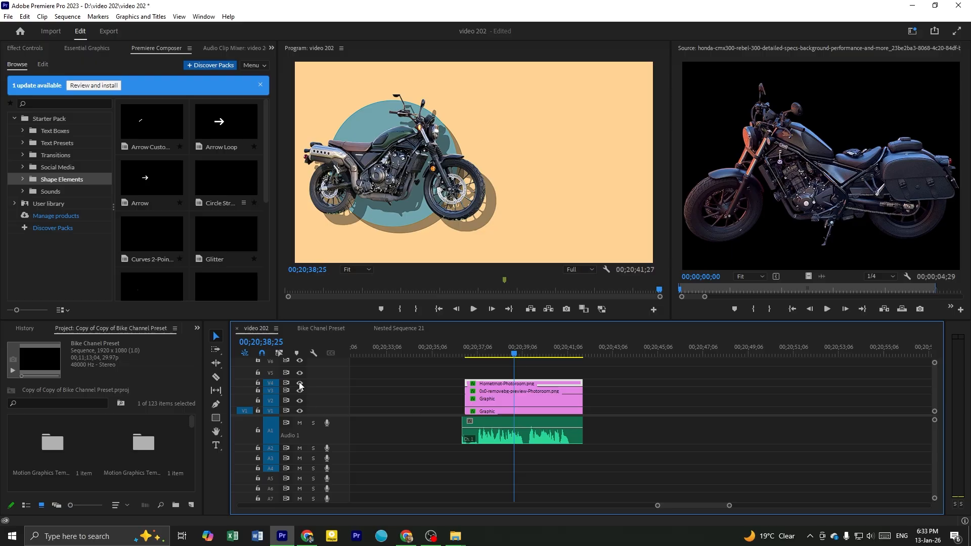
pyautogui.click(299, 384)
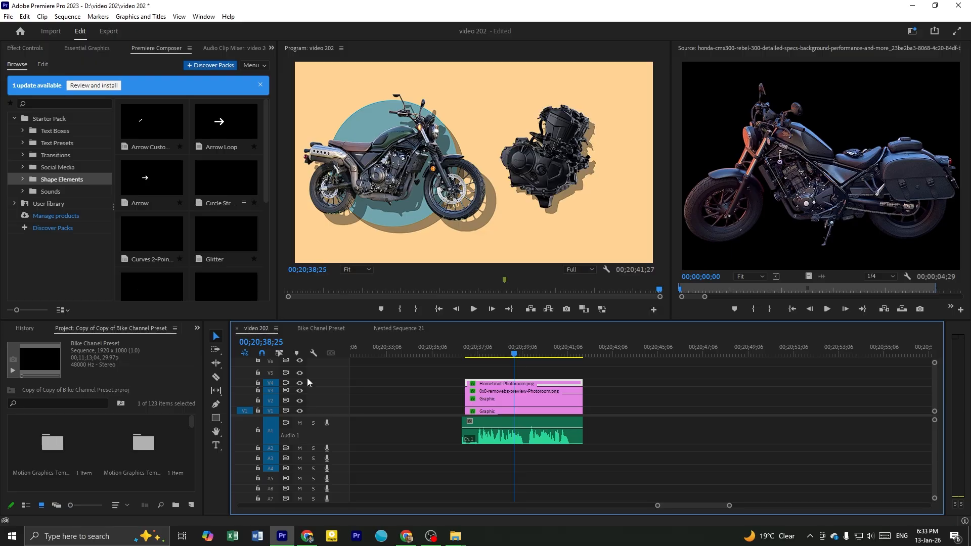
# Replace the motorcycle clip on V3 with the honda-cmx300-rebel-300 source image, keeping its effects, and reduce its scale to 107.8
pyautogui.click(498, 392)
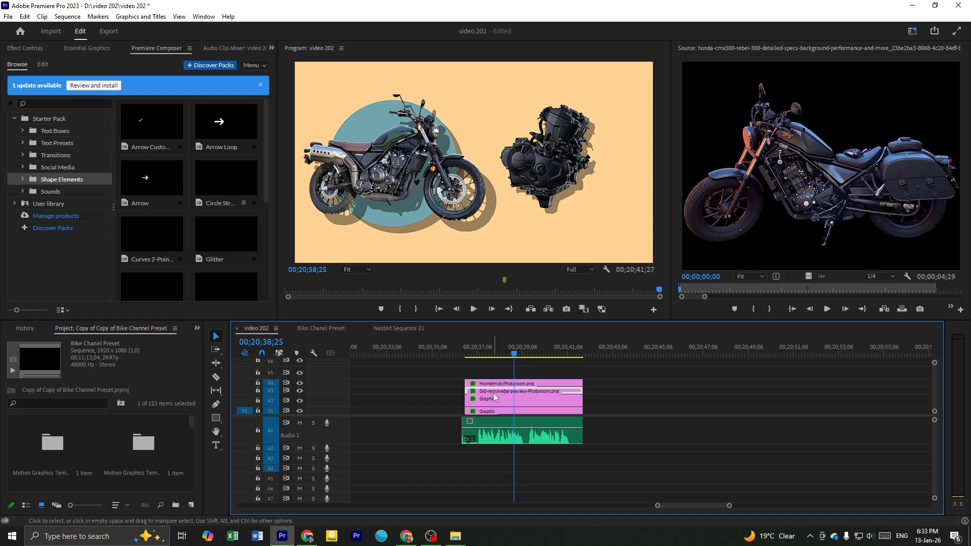
pyautogui.moveTo(808, 276); pyautogui.dragTo(497, 394)
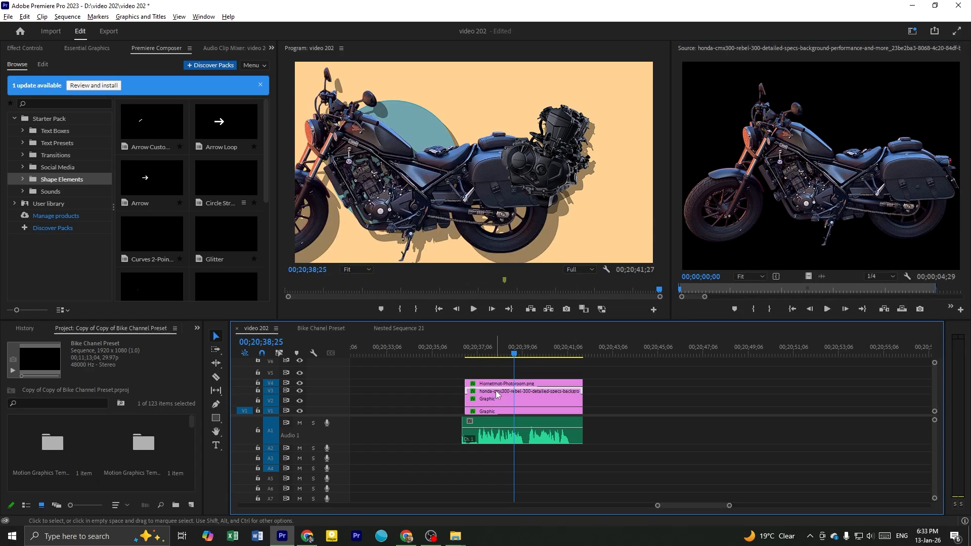
pyautogui.click(84, 49)
pyautogui.click(26, 48)
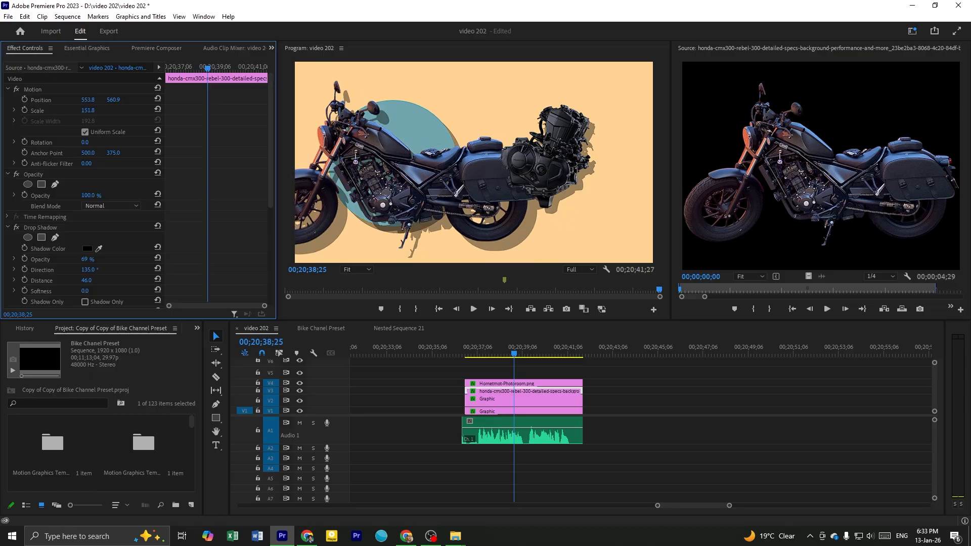
pyautogui.moveTo(95, 111); pyautogui.dragTo(91, 115)
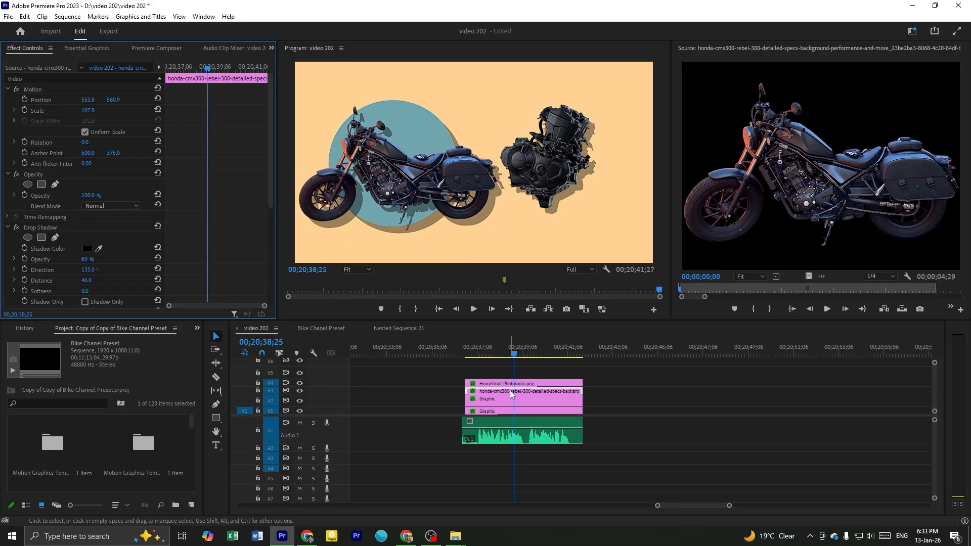
# Fit the replaced motorcycle over the teal circle at position 542.9, 536.5 with a scale of 106.3
pyautogui.click(372, 163)
pyautogui.moveTo(389, 191); pyautogui.dragTo(380, 188)
pyautogui.moveTo(397, 237); pyautogui.dragTo(397, 237)
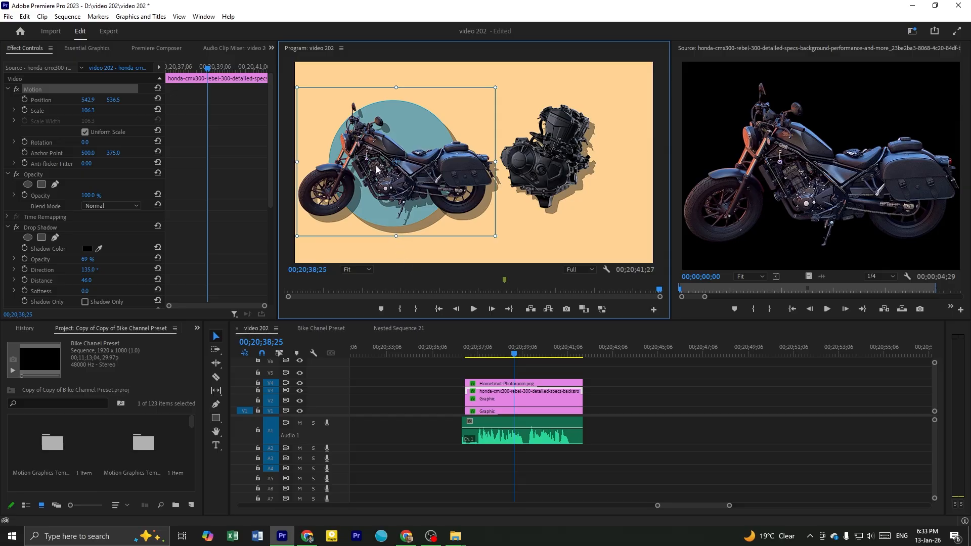
pyautogui.click(662, 428)
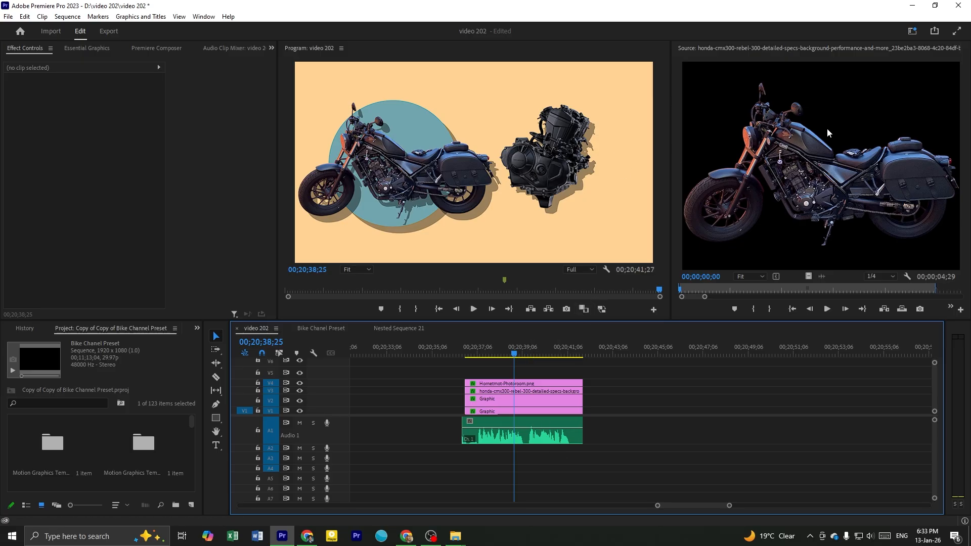
# Switch to Chrome and search Google Images for "honda rebel 500 engine"
pyautogui.hotkey('alt', 'Tab')
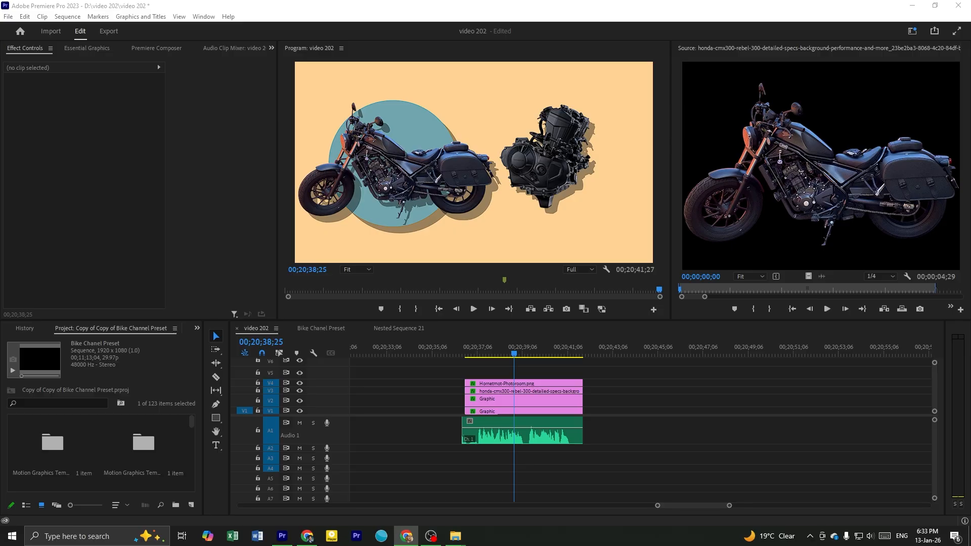
pyautogui.moveTo(970, 152); pyautogui.dragTo(419, 1)
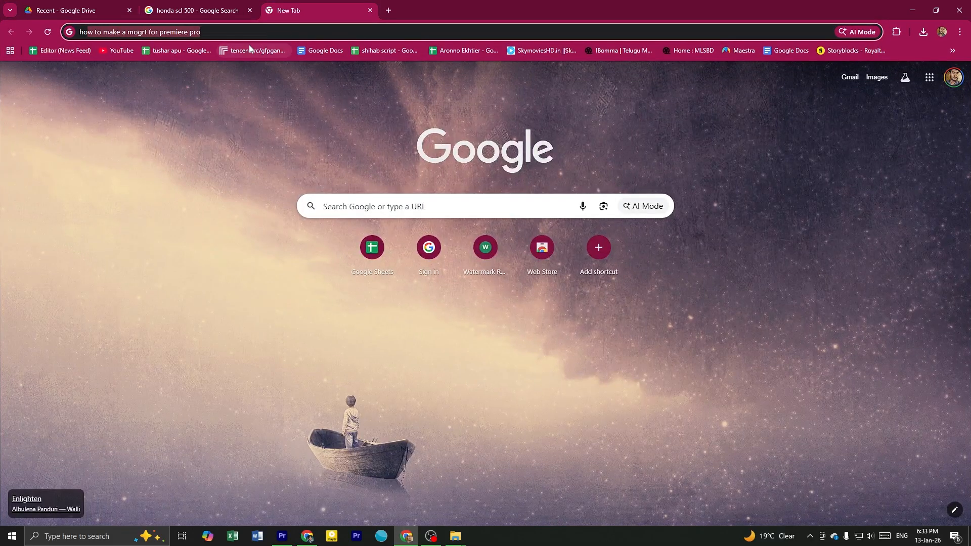
pyautogui.write('honda rebel ')
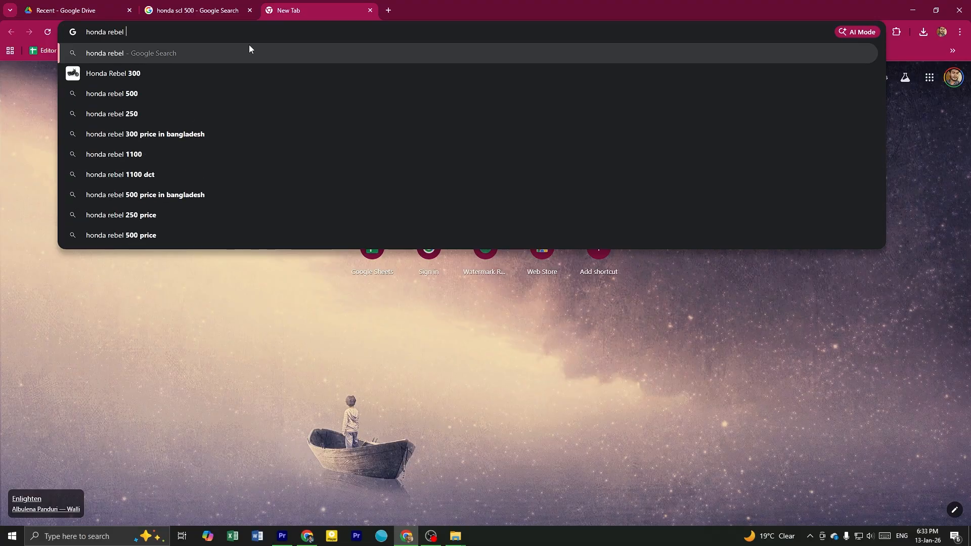
pyautogui.write('500')
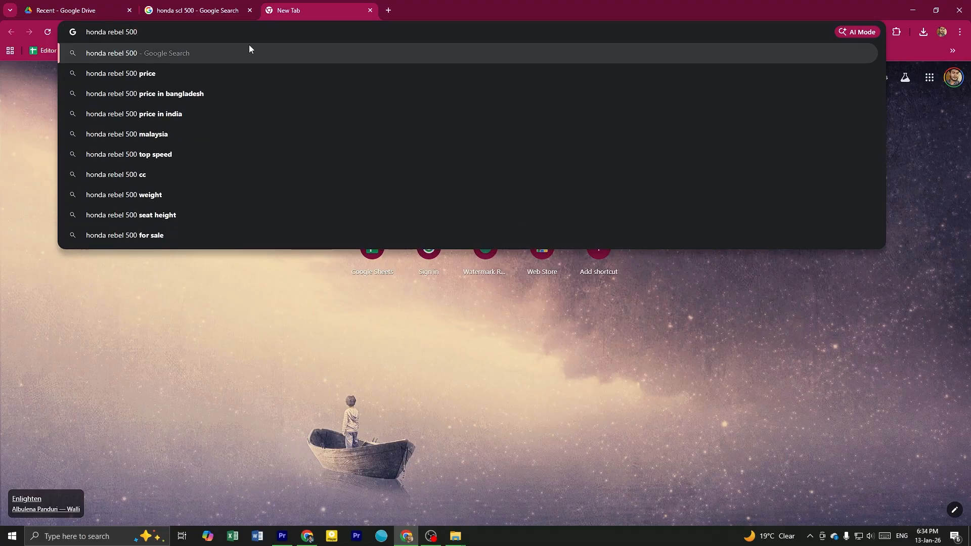
pyautogui.write(' engine')
pyautogui.press('Return')
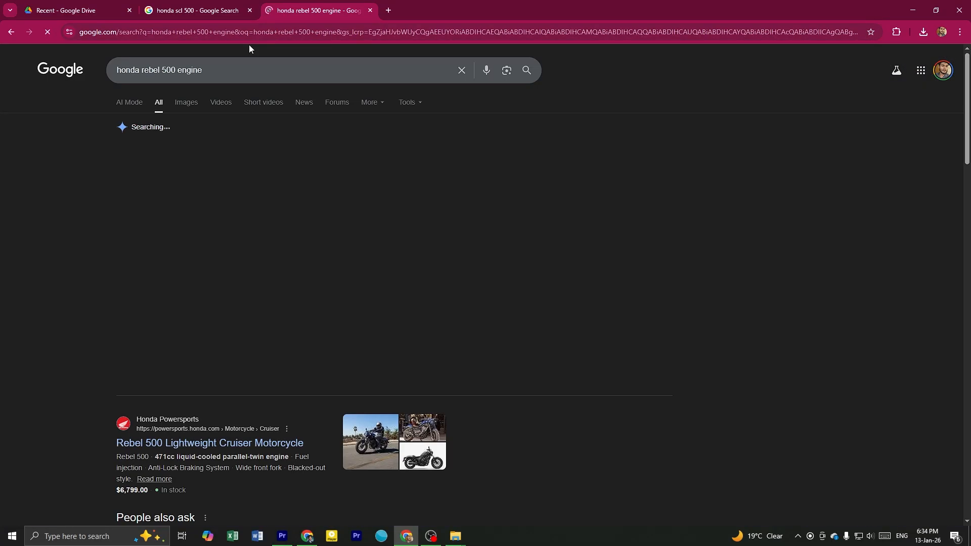
pyautogui.click(188, 102)
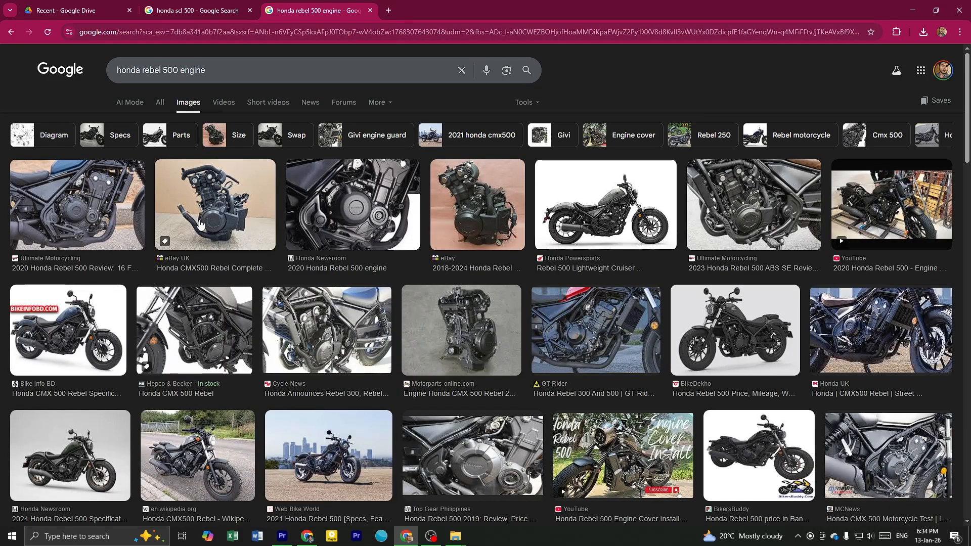
# Compare the engine photos in the image results and open the preview of eBay's 2018-2024 Honda Rebel 500 CMX500 engine
pyautogui.click(200, 225)
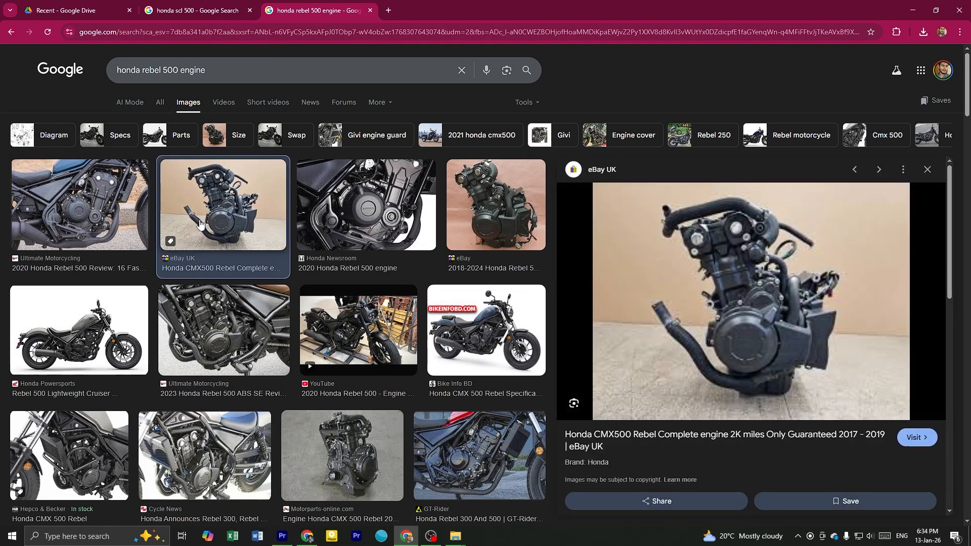
pyautogui.scroll(-2, 270, 304)
pyautogui.scroll(1, 526, 314)
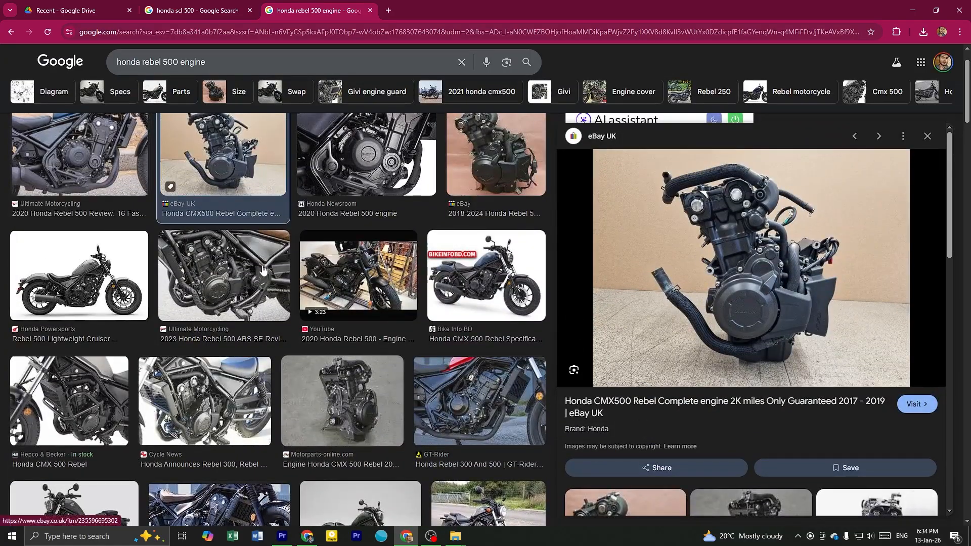
pyautogui.scroll(1, 526, 314)
pyautogui.scroll(-3, 326, 333)
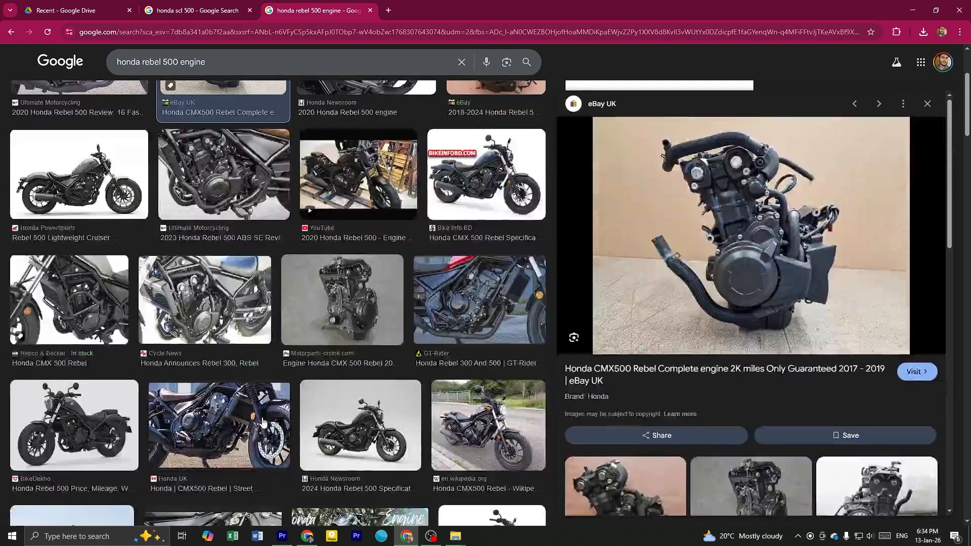
pyautogui.scroll(3, 326, 332)
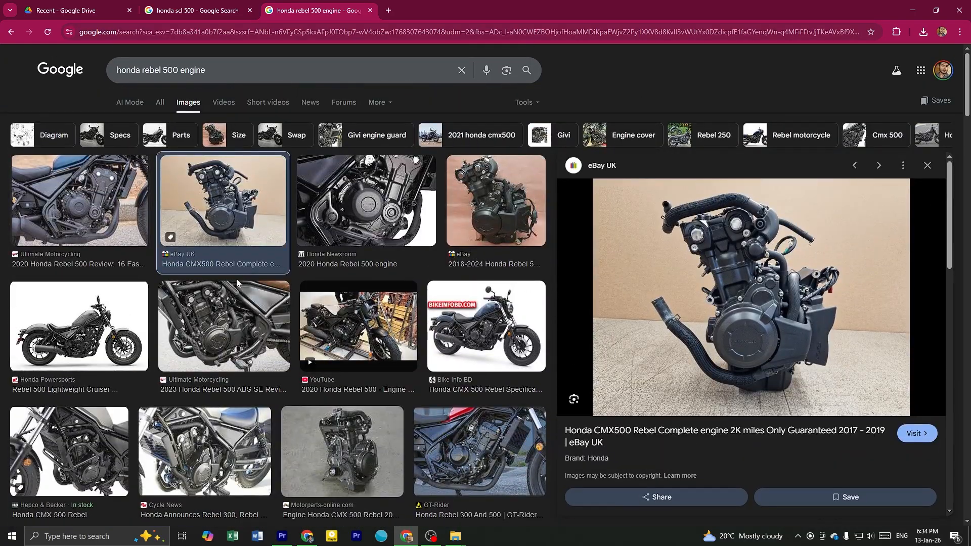
pyautogui.click(519, 205)
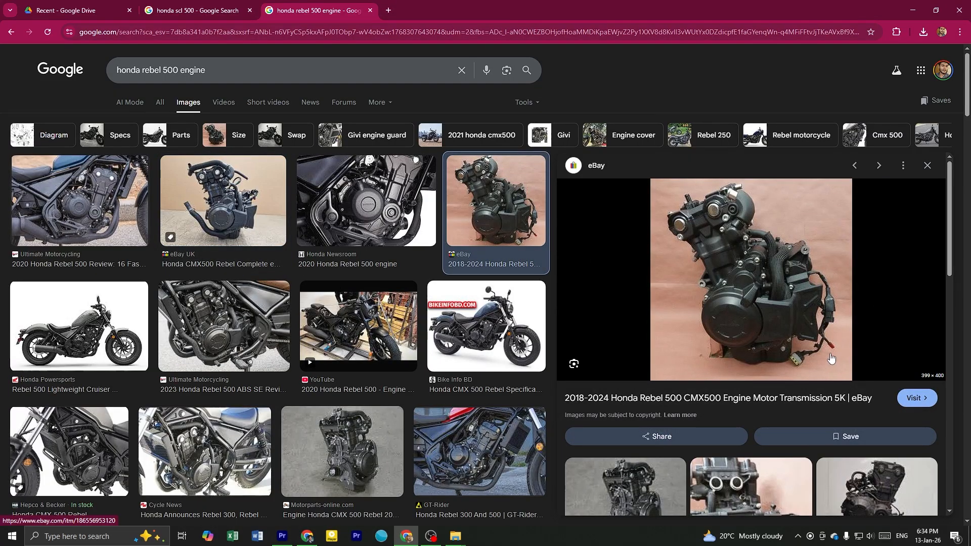
# Preview eBay UK's Honda CMX500 Rebel complete engine photo in the image results and save the image to disk
pyautogui.click(267, 205)
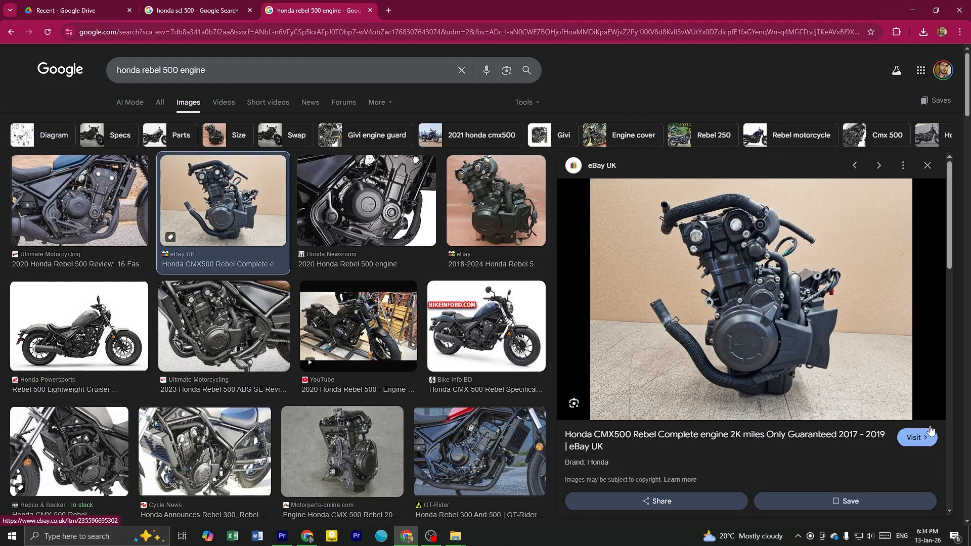
pyautogui.rightClick(737, 291)
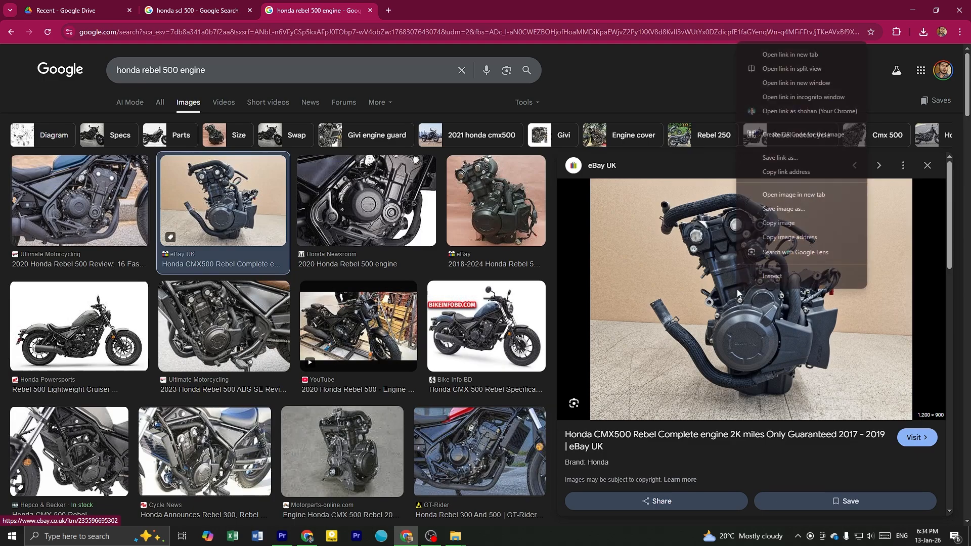
pyautogui.rightClick(722, 302)
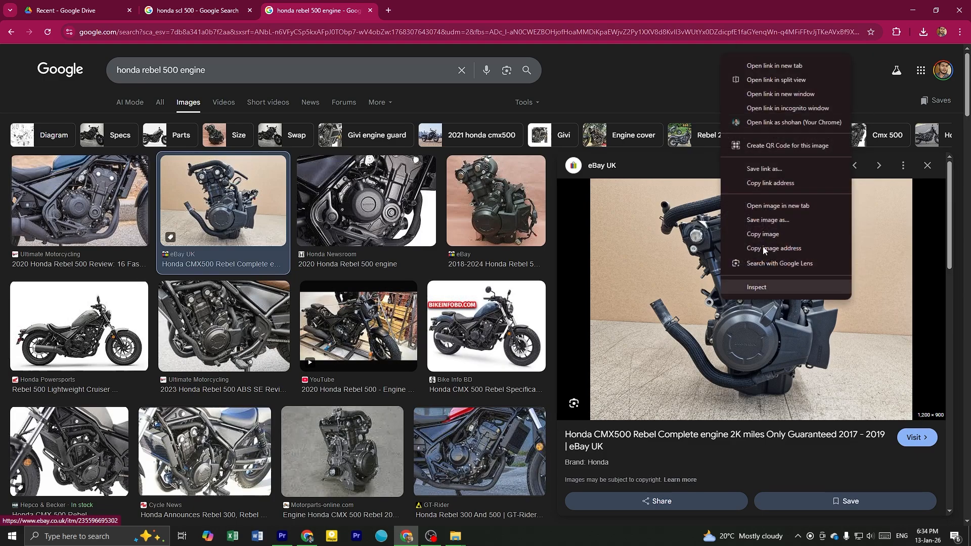
pyautogui.click(769, 222)
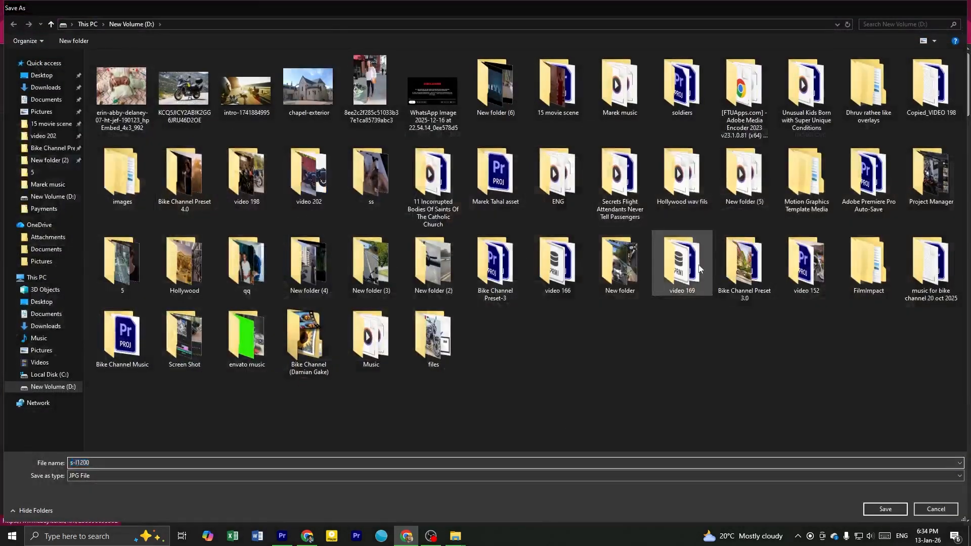
pyautogui.press('Return')
pyautogui.moveTo(490, 6); pyautogui.dragTo(970, 303)
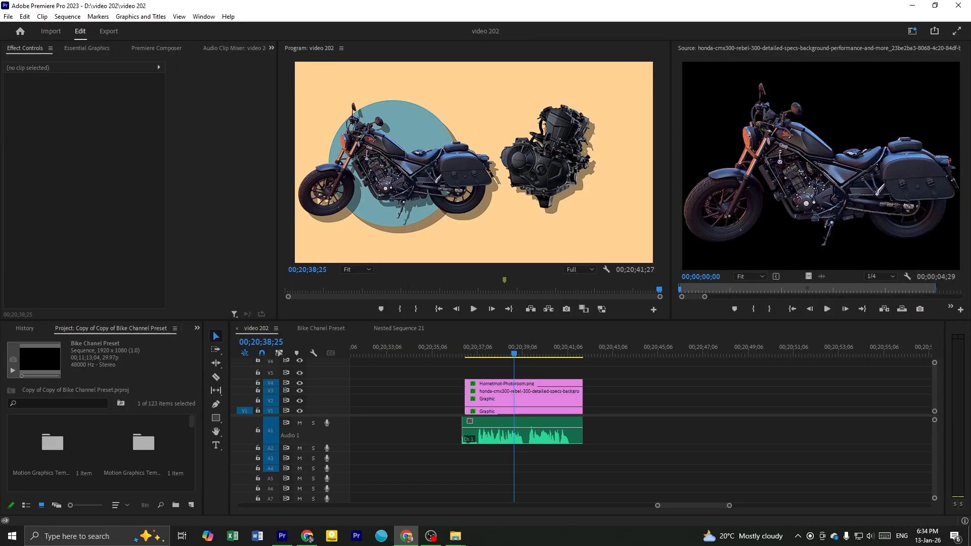
# Switch to the Photoroom background remover, dismiss the download notice and process the saved engine photo to cut out its background
pyautogui.hotkey('alt', 'Tab')
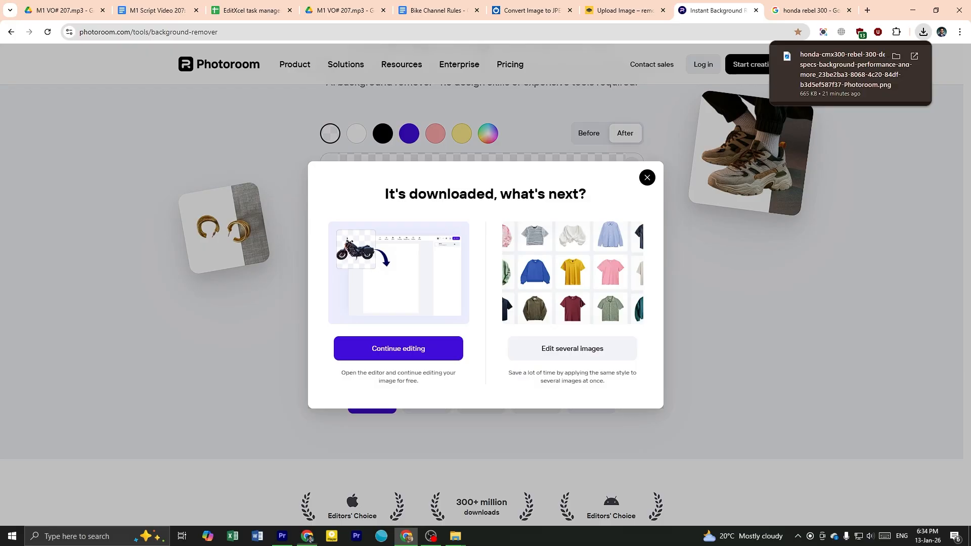
pyautogui.click(645, 180)
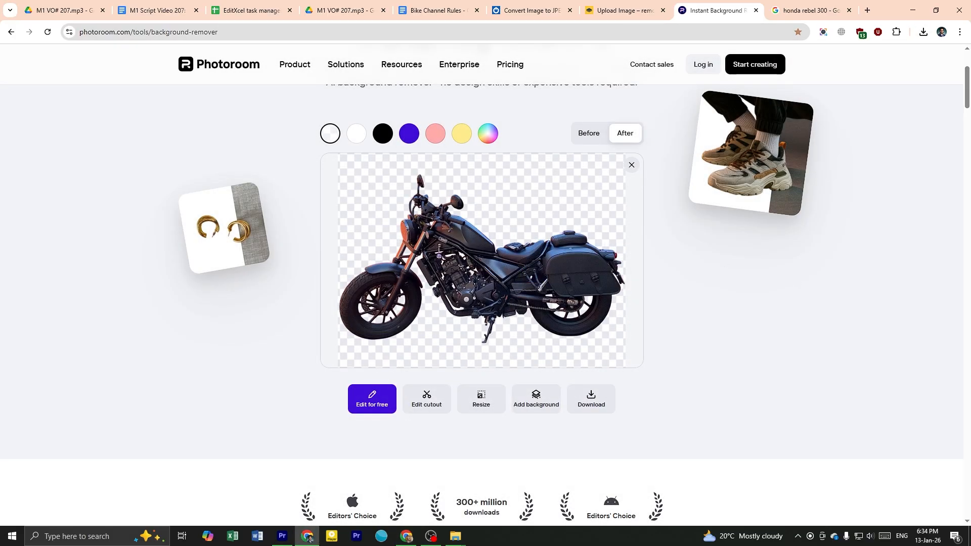
pyautogui.hotkey('alt', 'Tab')
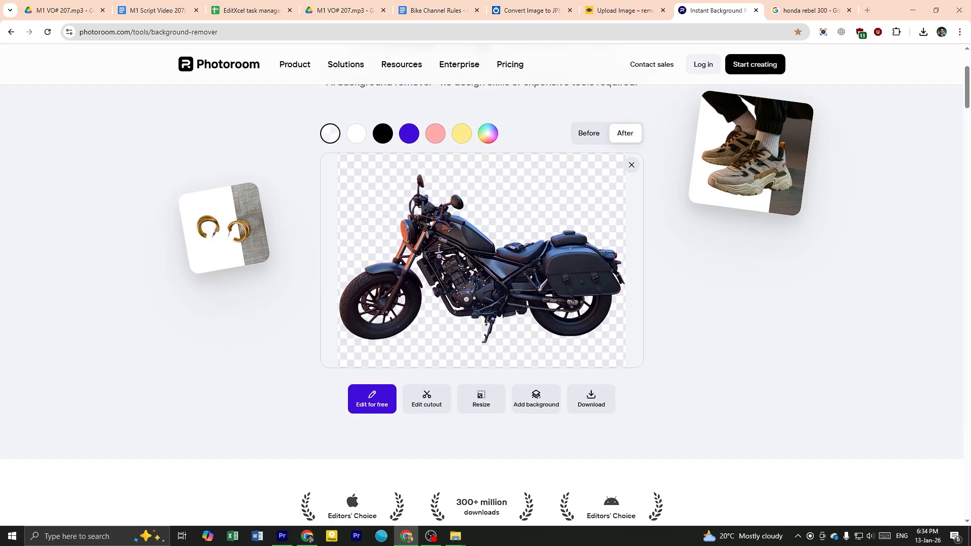
pyautogui.hotkey('alt', 'Tab')
pyautogui.moveTo(307, 537); pyautogui.dragTo(571, 220)
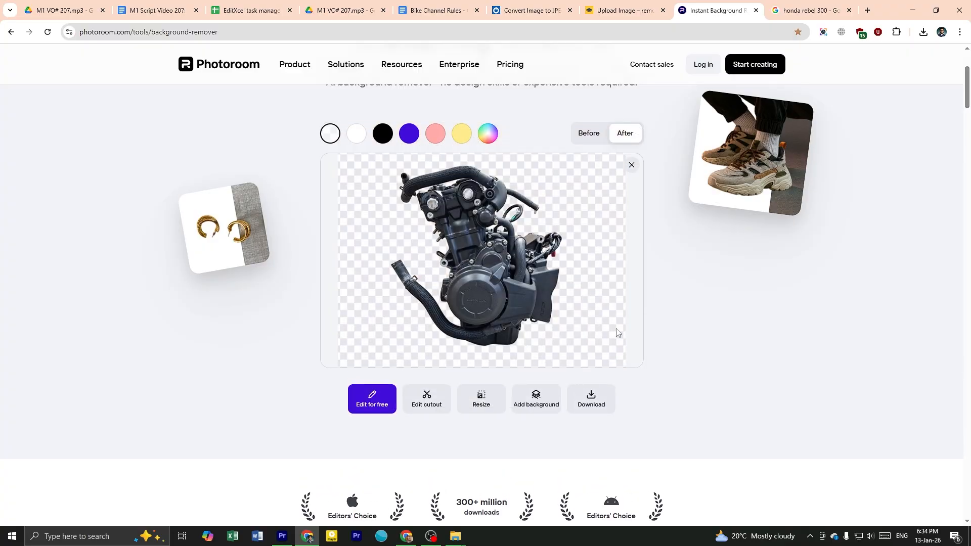
# Download the engine cutout as s-l1200-Photoroom (1) into the video 202 folder and load it in Premiere Pro's Source monitor
pyautogui.click(592, 399)
pyautogui.click(618, 434)
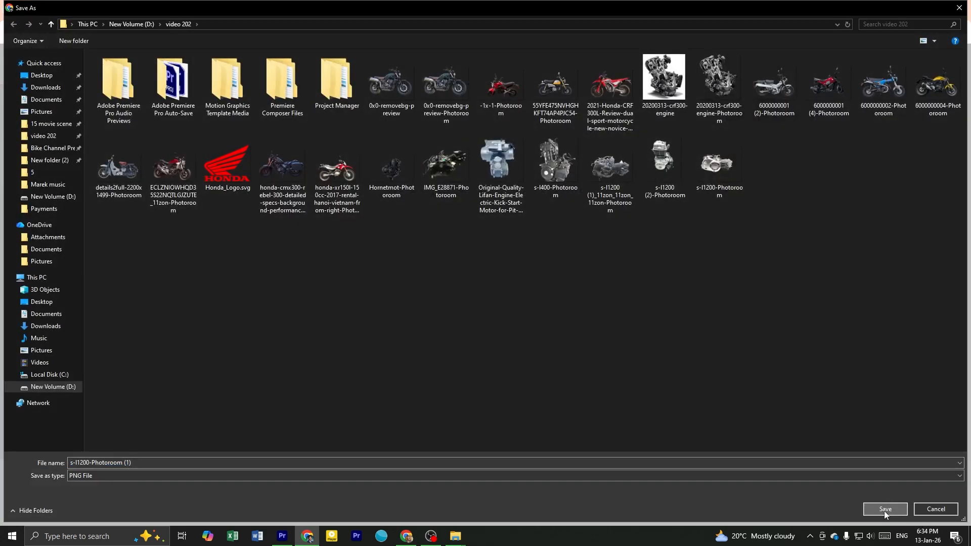
pyautogui.click(885, 509)
pyautogui.moveTo(840, 57); pyautogui.dragTo(796, 204)
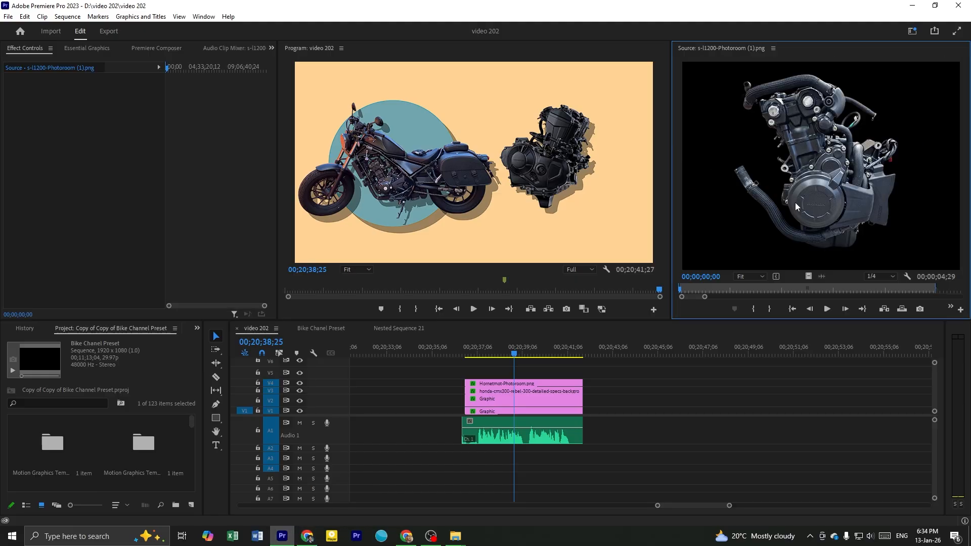
# Replace the engine clip on V4 with s-l1200-Photoroom (1).png, scale it to 66.7 at position 1454.9, 560.4, and play back the segment
pyautogui.scroll(2, 575, 410)
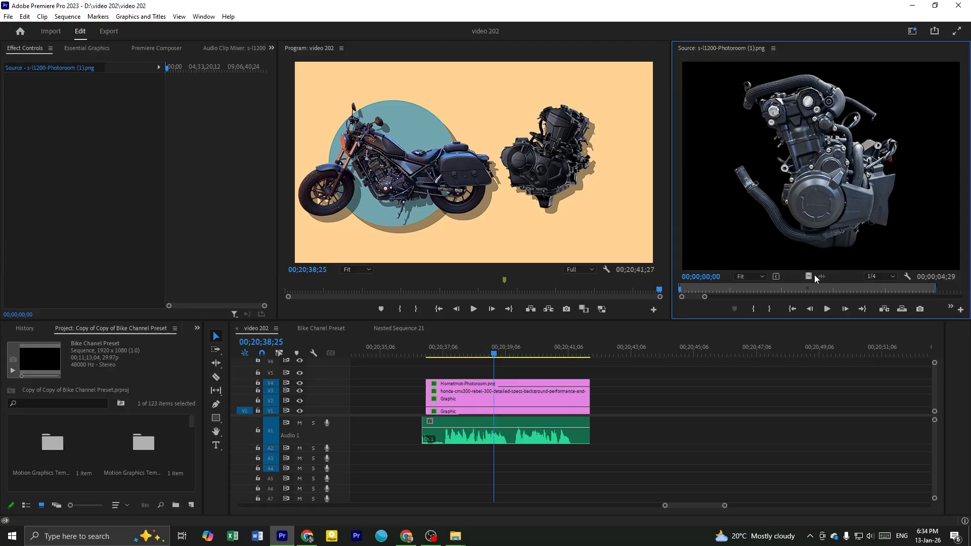
pyautogui.moveTo(809, 276); pyautogui.dragTo(460, 386)
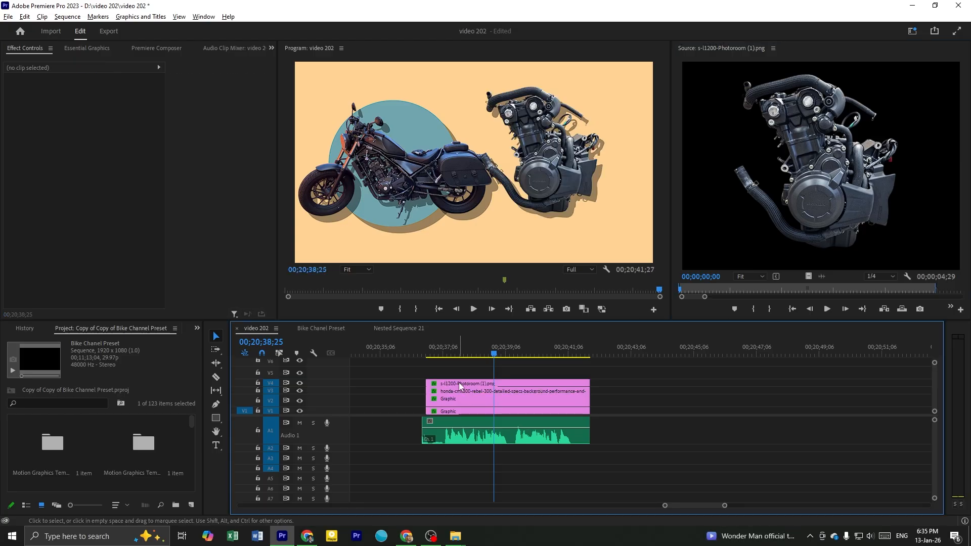
pyautogui.click(573, 173)
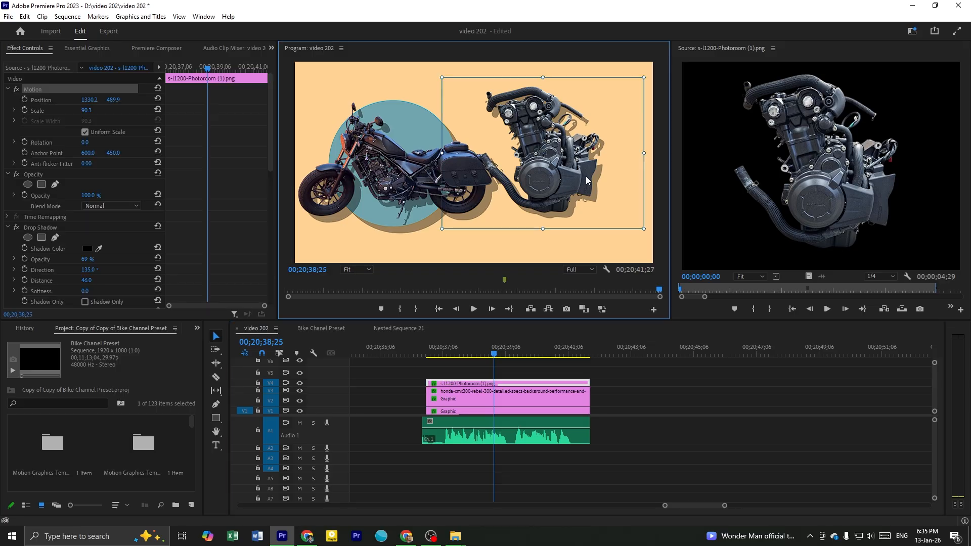
pyautogui.moveTo(565, 174); pyautogui.dragTo(580, 186)
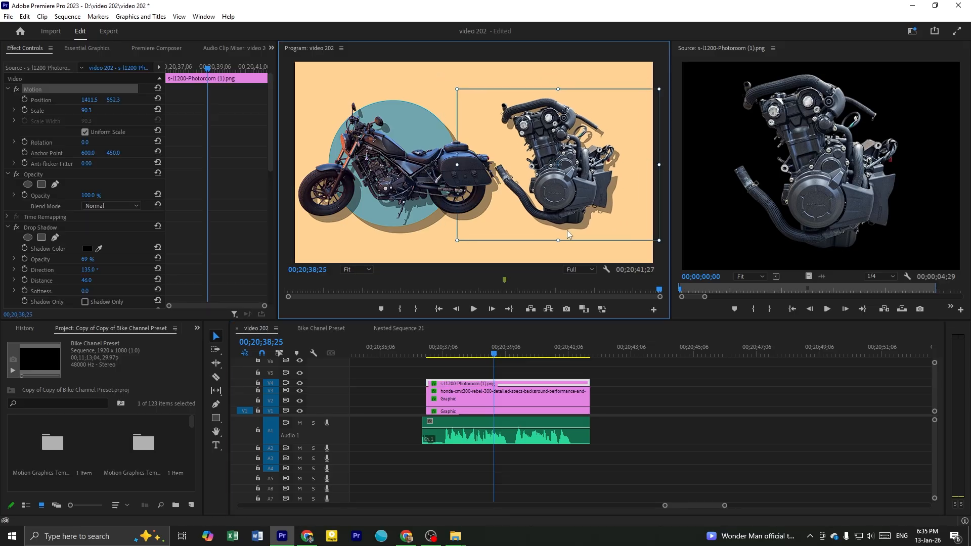
pyautogui.moveTo(558, 241); pyautogui.dragTo(572, 199)
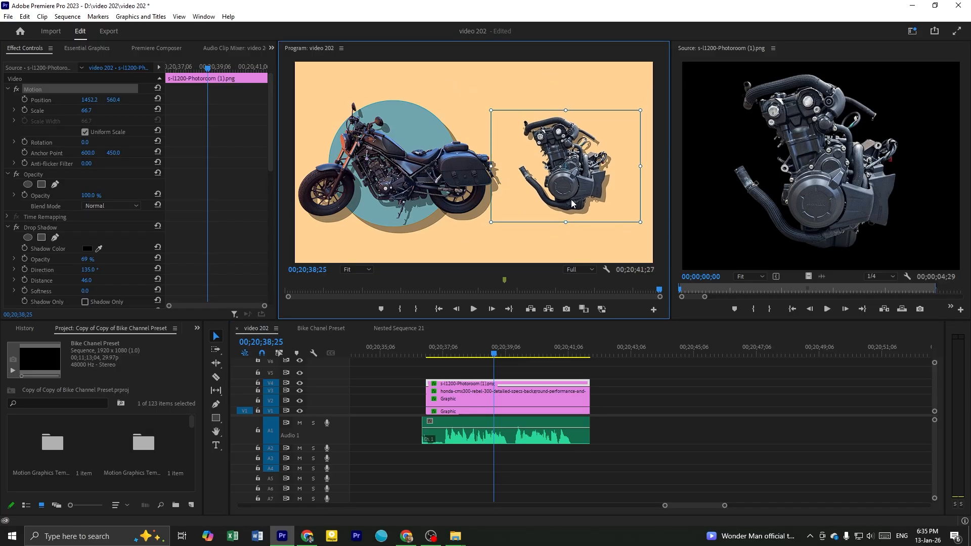
pyautogui.moveTo(455, 350); pyautogui.dragTo(435, 355)
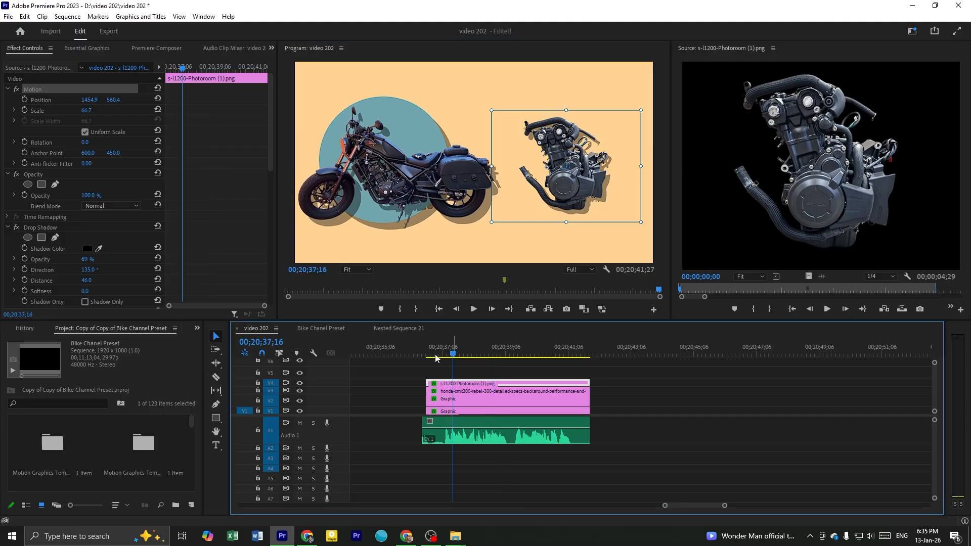
pyautogui.click(461, 366)
pyautogui.press('space')
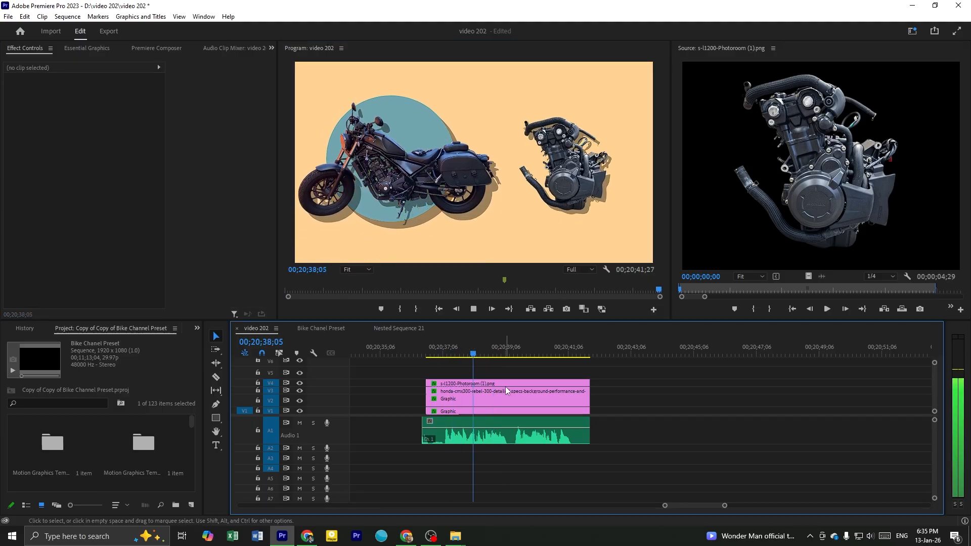
pyautogui.press('space')
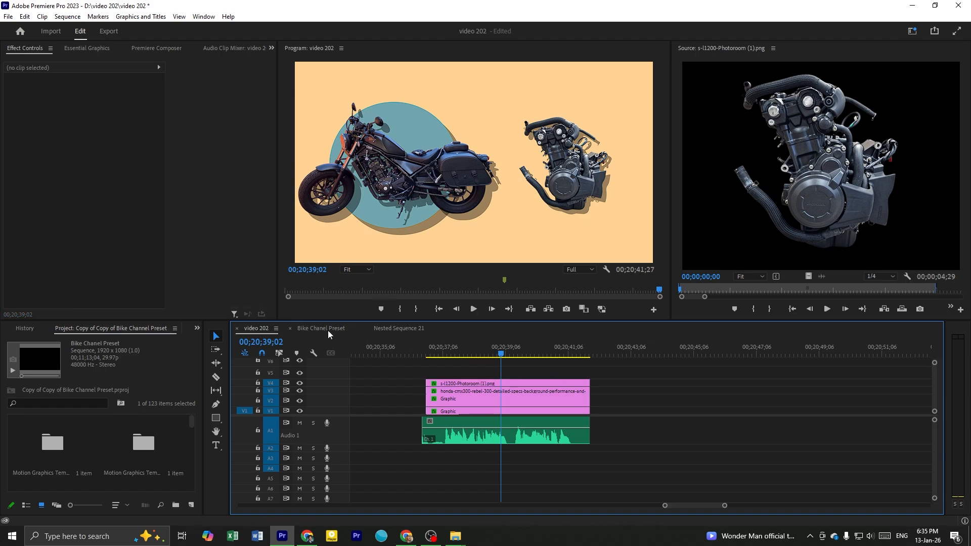
# Examine the engine call-outs and their timing in the Bike Chanel Preset sequence's animation template
pyautogui.click(328, 330)
pyautogui.press('=')
pyautogui.moveTo(417, 355); pyautogui.dragTo(472, 358)
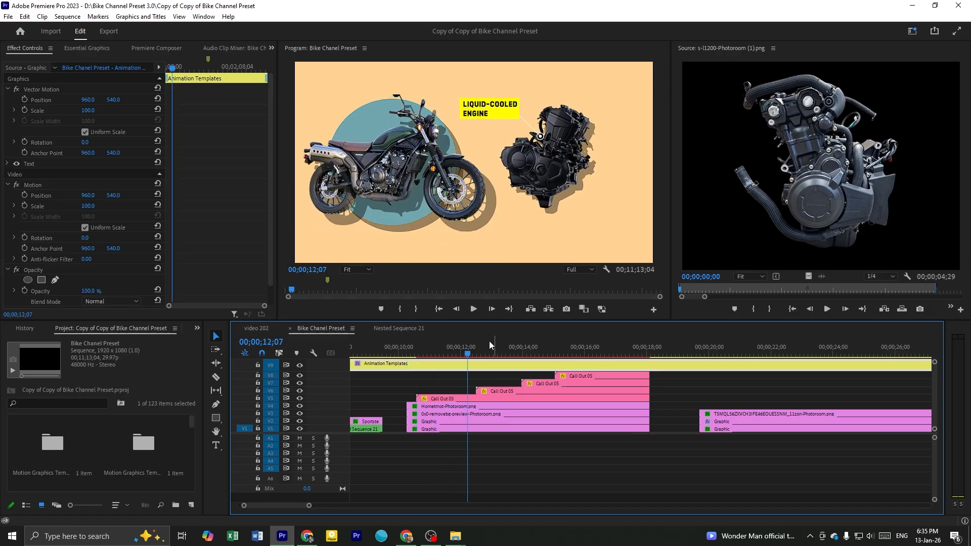
pyautogui.click(443, 350)
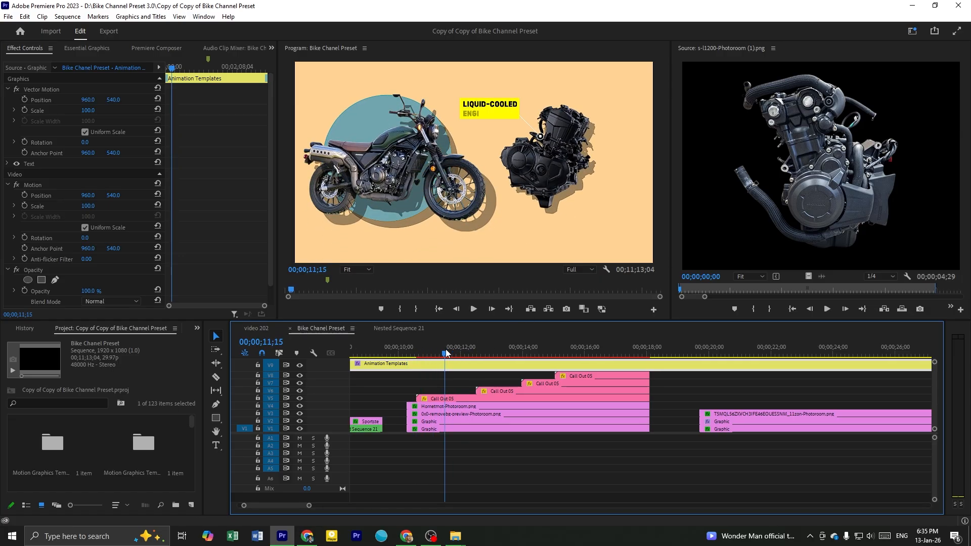
pyautogui.click(453, 399)
pyautogui.moveTo(445, 354); pyautogui.dragTo(625, 366)
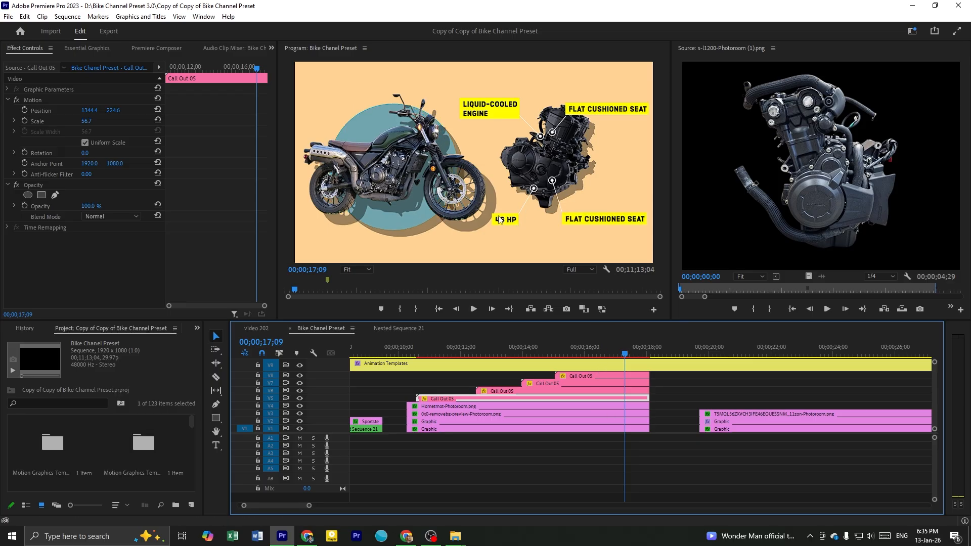
pyautogui.moveTo(485, 349); pyautogui.dragTo(455, 356)
pyautogui.click(436, 352)
pyautogui.moveTo(457, 356); pyautogui.dragTo(478, 363)
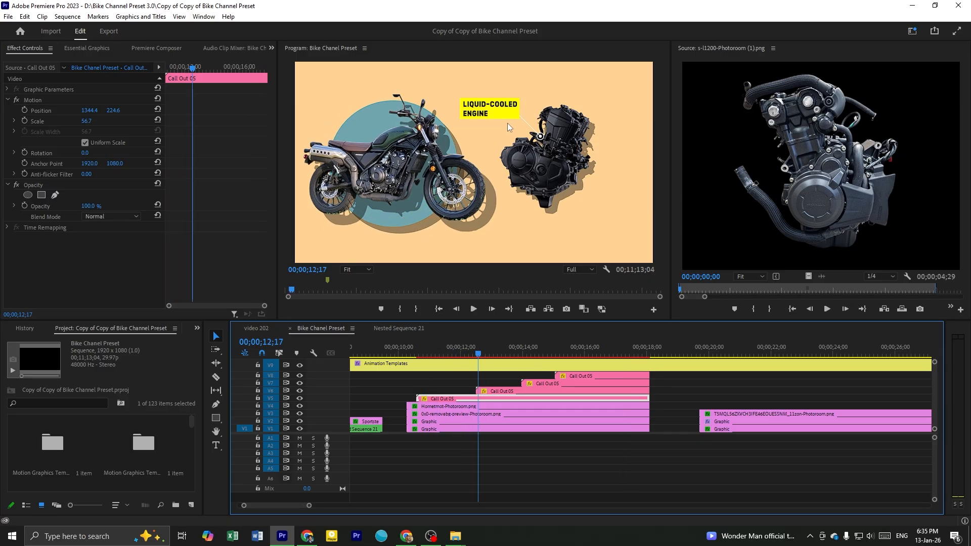
# Copy the liquid-cooled engine Call Out 05 clip onto V5 of the video 202 sequence and play back the segment
pyautogui.moveTo(454, 401); pyautogui.dragTo(502, 379)
pyautogui.click(441, 354)
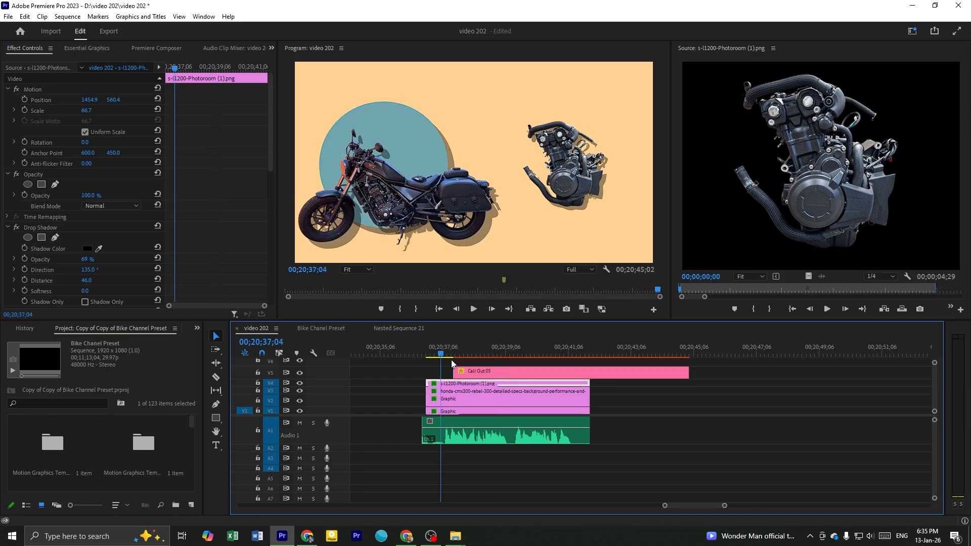
pyautogui.press('space')
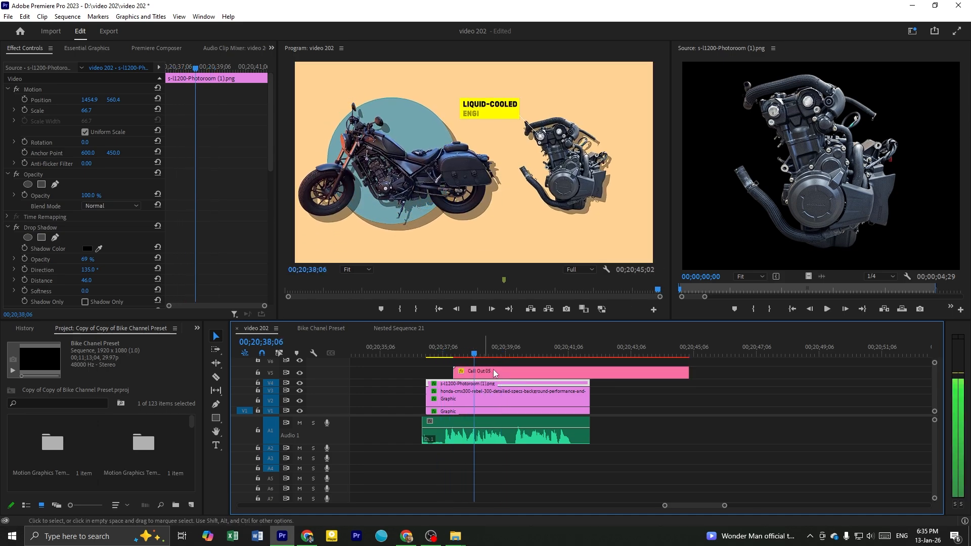
pyautogui.press('space')
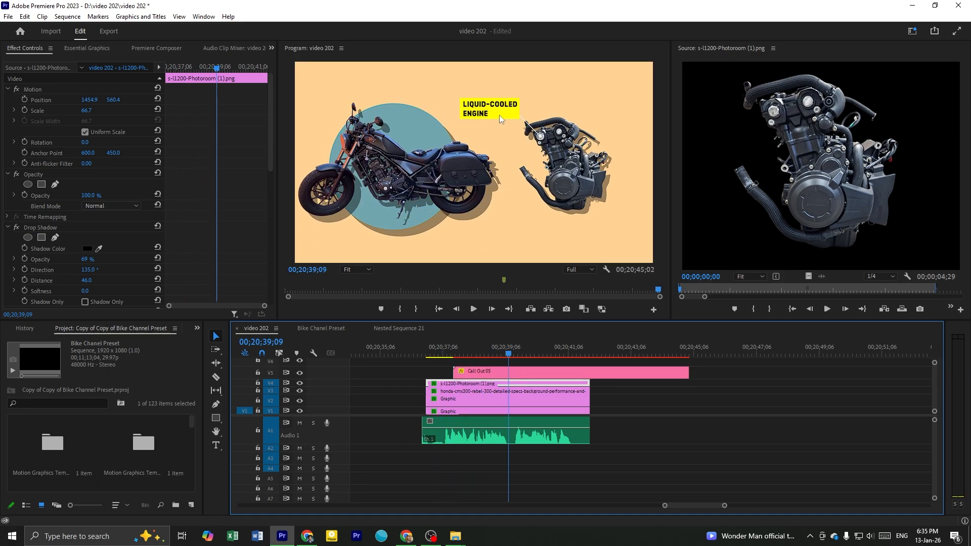
# Save the project and change the title text of the Call Out 05 clip to "Air-cooled" in Premiere Composer
pyautogui.click(483, 375)
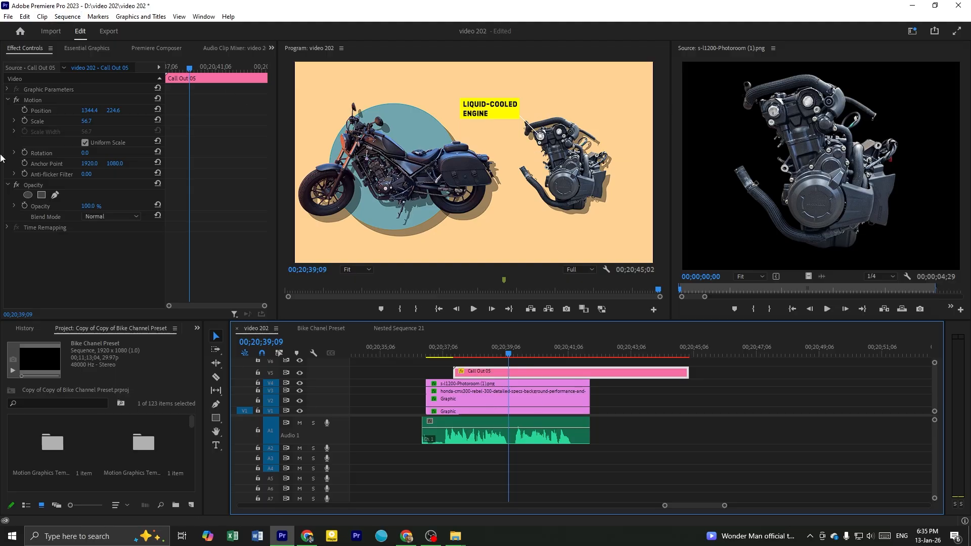
pyautogui.hotkey('ctrl', 's')
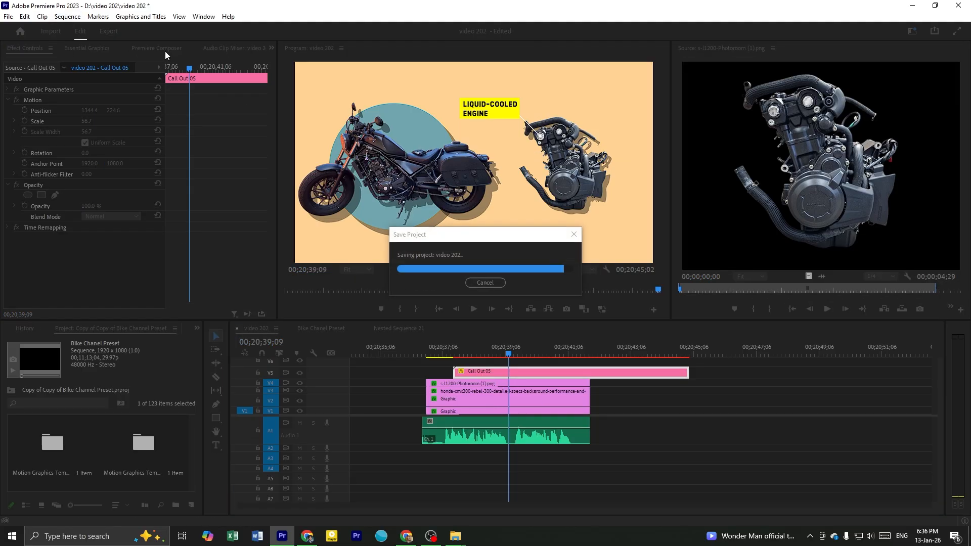
pyautogui.click(157, 48)
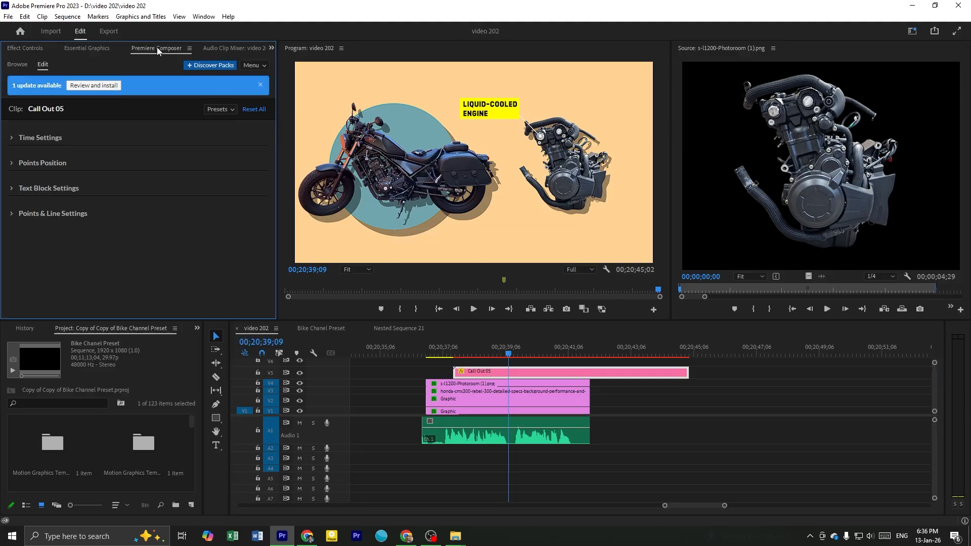
pyautogui.click(12, 189)
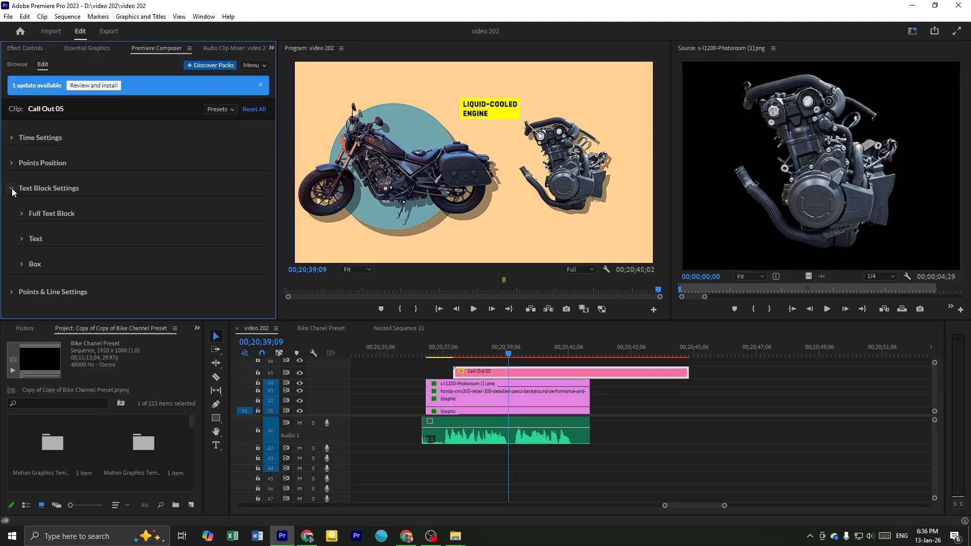
pyautogui.click(22, 238)
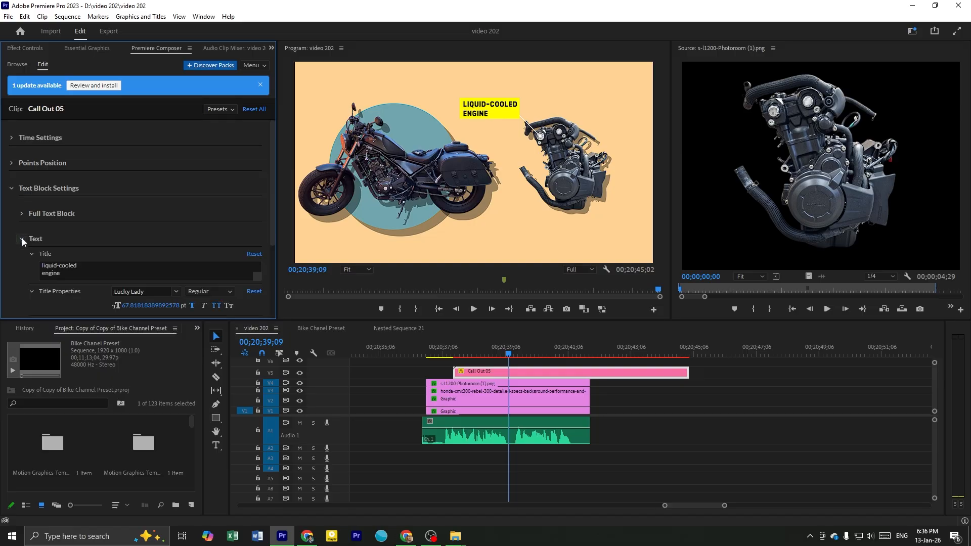
pyautogui.scroll(-2, 22, 237)
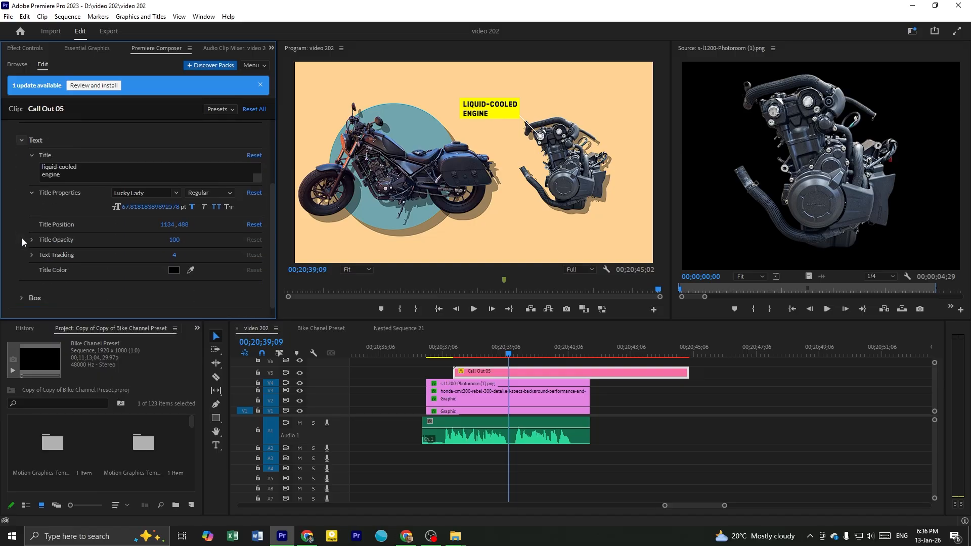
pyautogui.click(68, 173)
pyautogui.hotkey('ctrl', 'a')
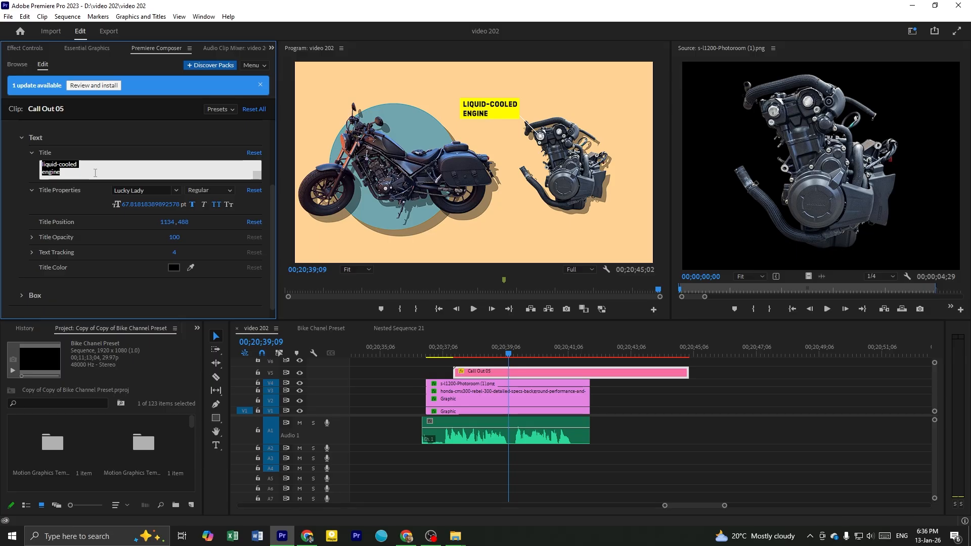
pyautogui.write('Air')
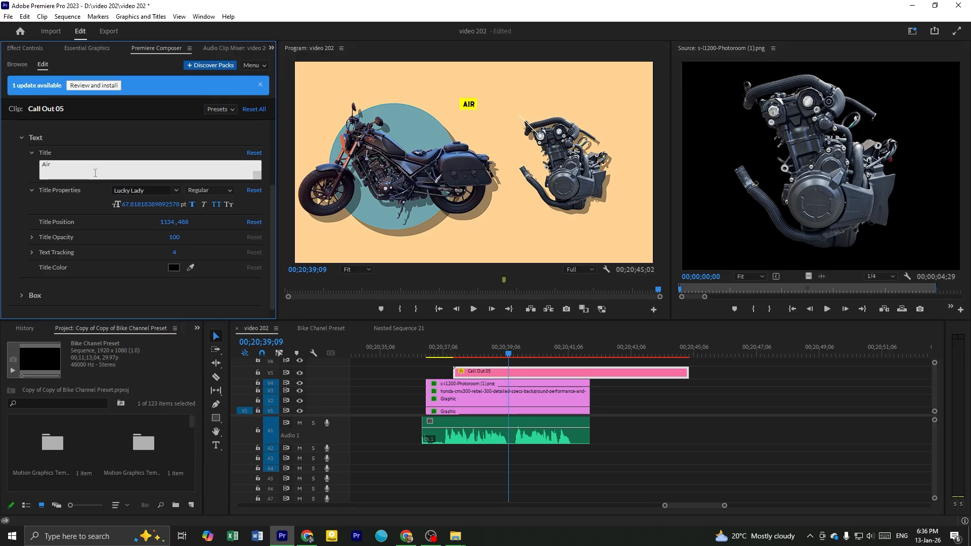
pyautogui.write('-cooled')
pyautogui.click(17, 161)
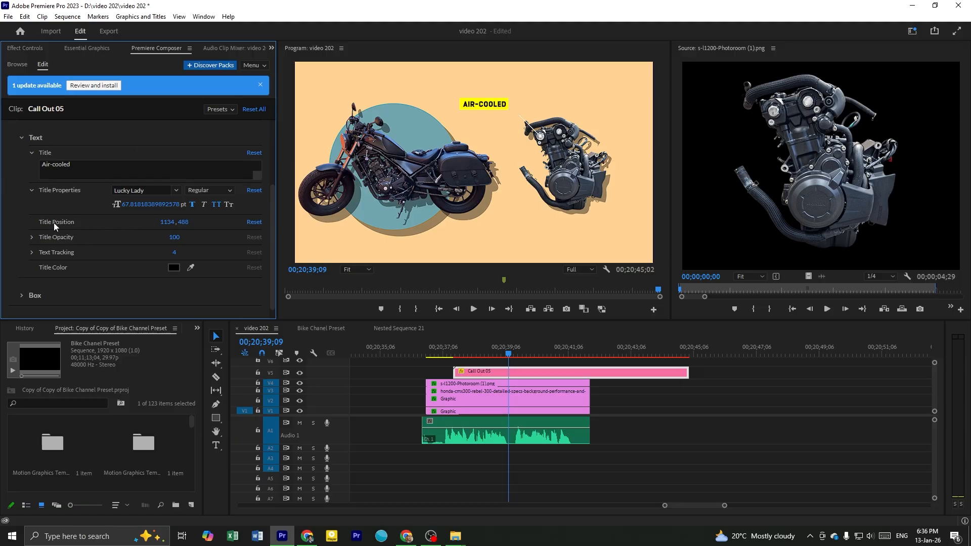
# Set the Air-cooled call-out's title position to 1220, 531 and play back the segment
pyautogui.moveTo(167, 222); pyautogui.dragTo(191, 221)
pyautogui.moveTo(184, 222); pyautogui.dragTo(162, 223)
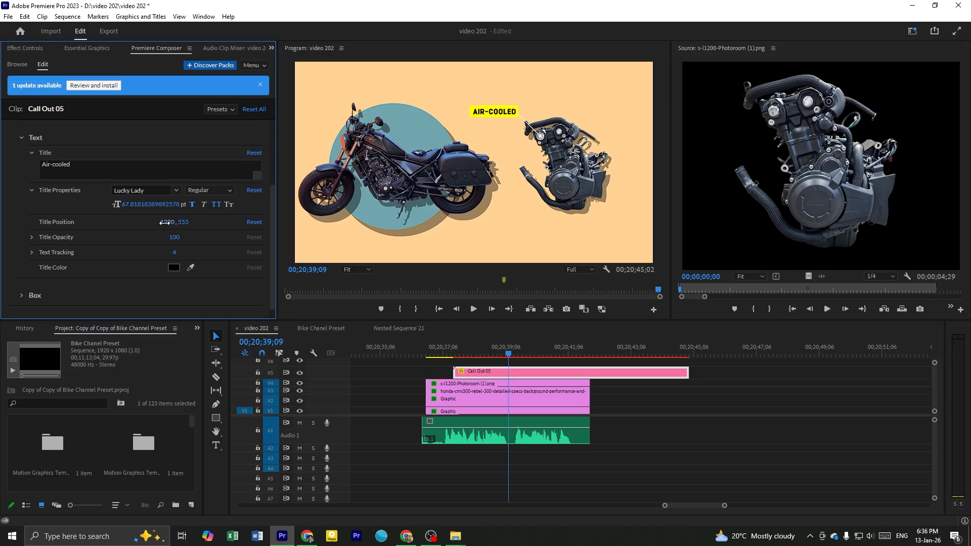
pyautogui.moveTo(184, 222); pyautogui.dragTo(75, 223)
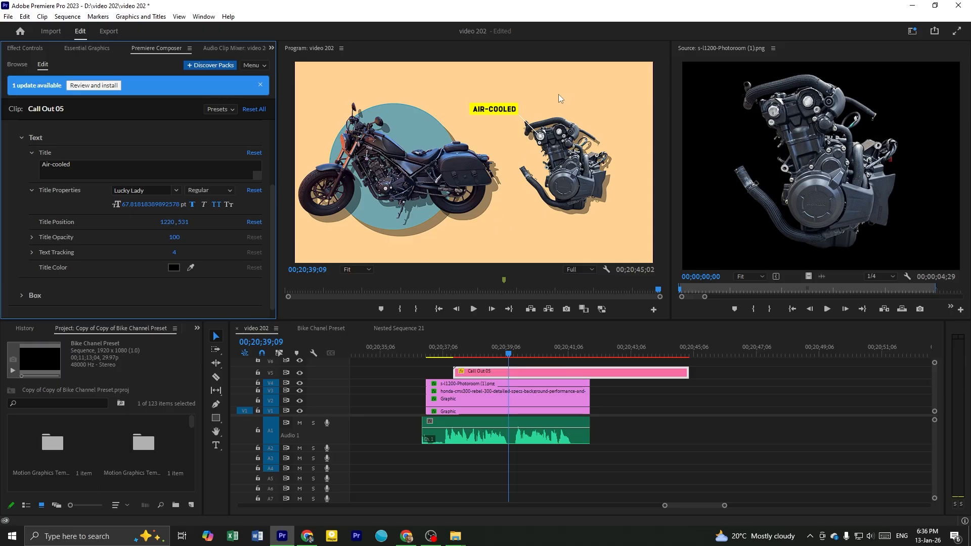
pyautogui.click(482, 355)
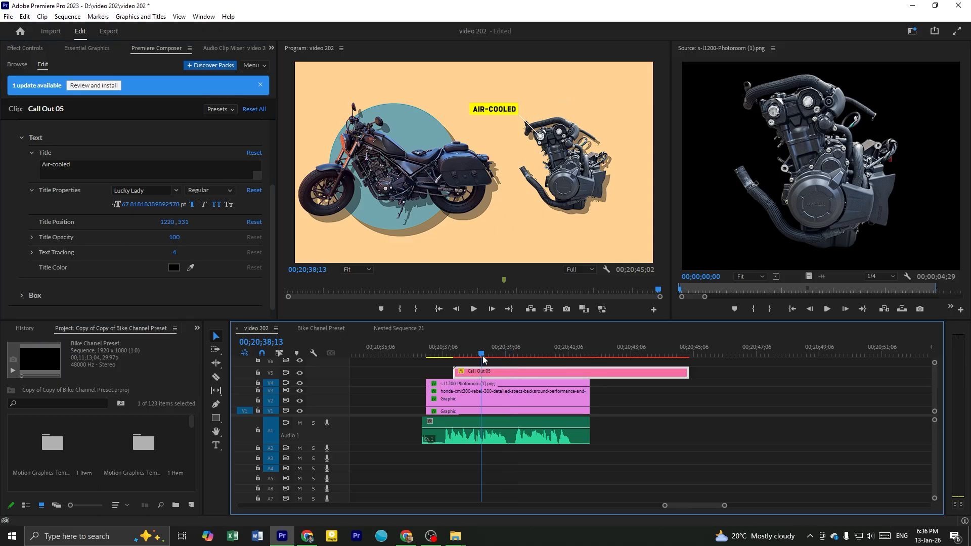
pyautogui.press('space')
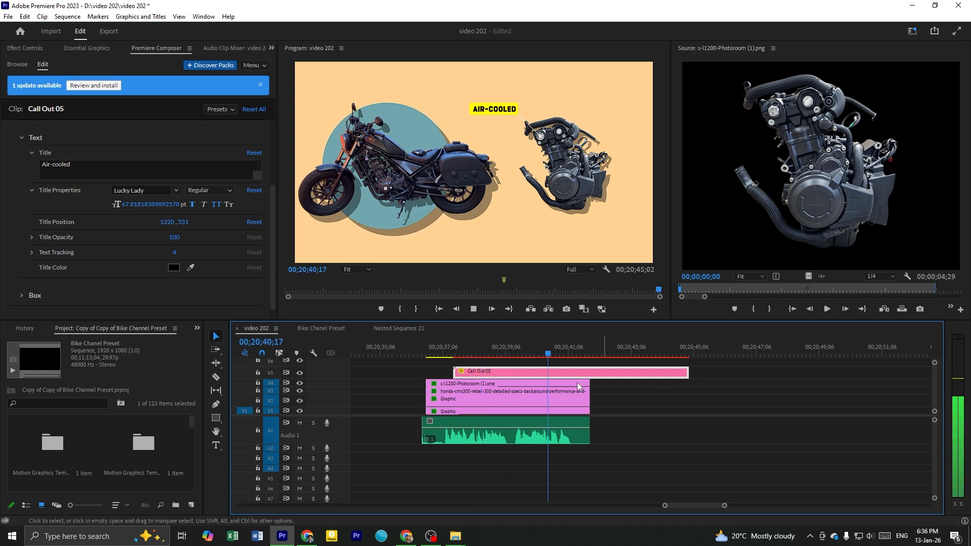
# Copy the 46 hp Call Out 05 clip from the Bike Chanel Preset sequence onto V6 of video 202 and play back the segment
pyautogui.click(323, 332)
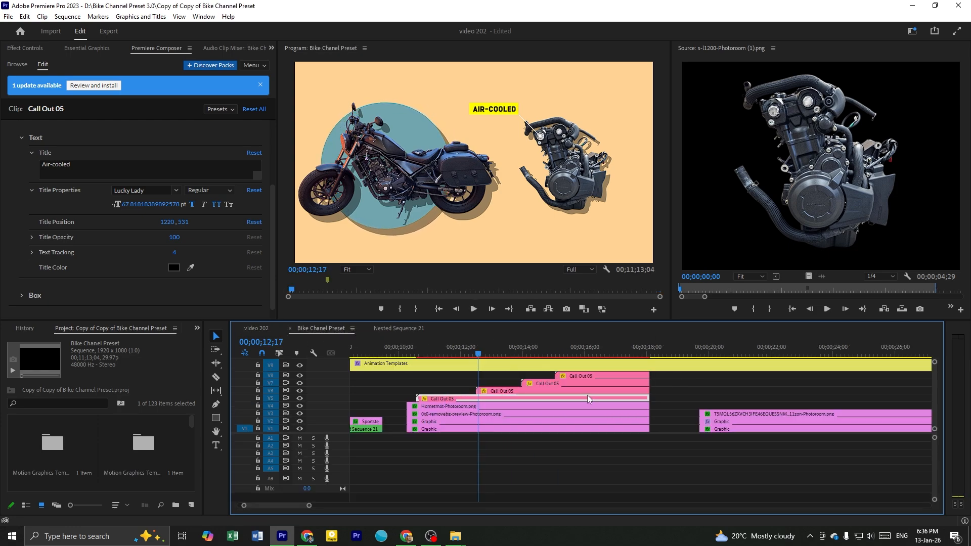
pyautogui.click(508, 375)
pyautogui.click(499, 354)
pyautogui.click(503, 390)
pyautogui.moveTo(503, 390); pyautogui.dragTo(541, 371)
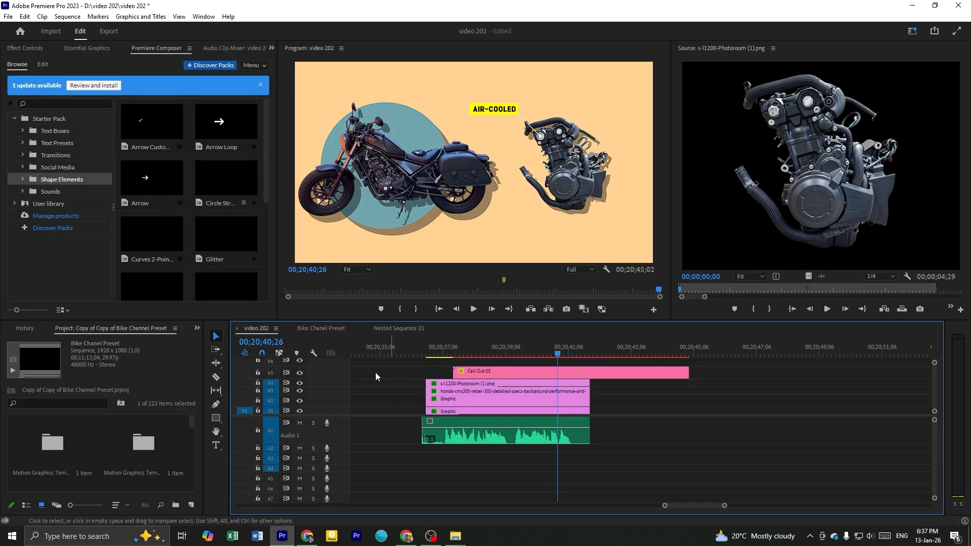
pyautogui.click(323, 328)
pyautogui.moveTo(496, 391); pyautogui.dragTo(535, 366)
pyautogui.click(514, 353)
pyautogui.press('space')
pyautogui.click(526, 362)
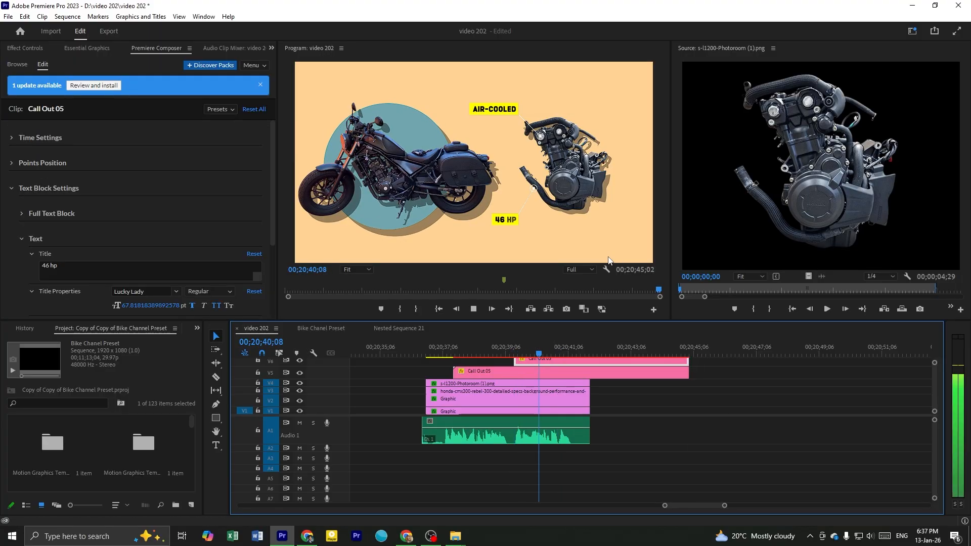
pyautogui.press('space')
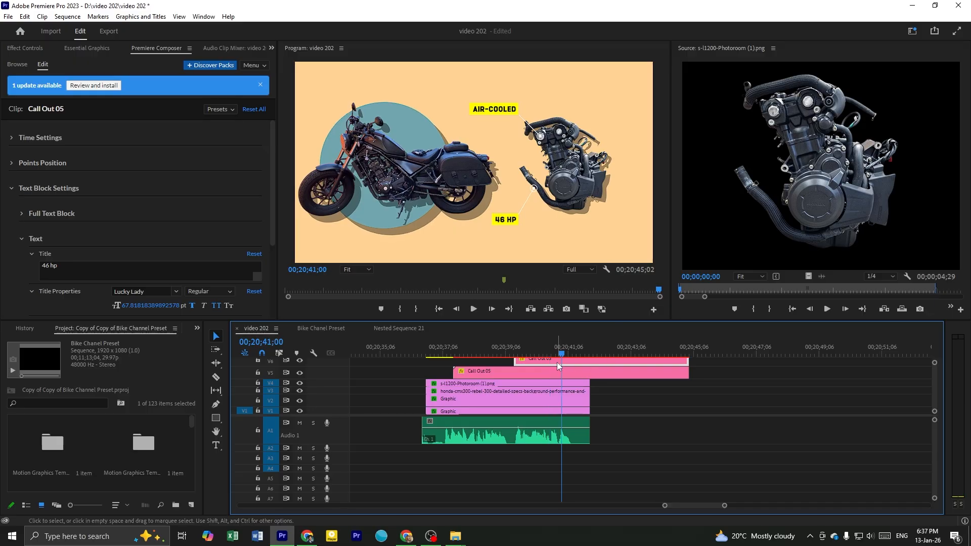
# Save the project and move the 46 hp call-out to position 1497.7, 801.6 so it points at the lower part of the engine
pyautogui.click(524, 219)
pyautogui.hotkey('ctrl', 's')
pyautogui.moveTo(509, 227); pyautogui.dragTo(468, 170)
pyautogui.moveTo(393, 208); pyautogui.dragTo(538, 201)
pyautogui.click(28, 47)
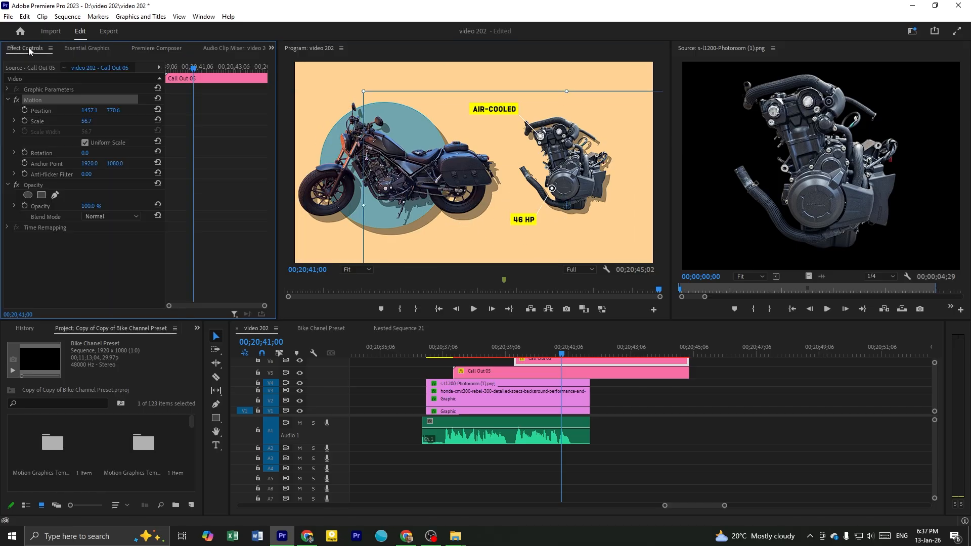
pyautogui.moveTo(112, 110)
pyautogui.mouseDown()
pyautogui.moveTo(124, 110)
pyautogui.moveTo(109, 110)
pyautogui.mouseUp()
pyautogui.click(519, 218)
pyautogui.moveTo(515, 215)
pyautogui.mouseDown()
pyautogui.moveTo(496, 225)
pyautogui.moveTo(507, 195)
pyautogui.moveTo(514, 231)
pyautogui.moveTo(522, 230)
pyautogui.mouseUp()
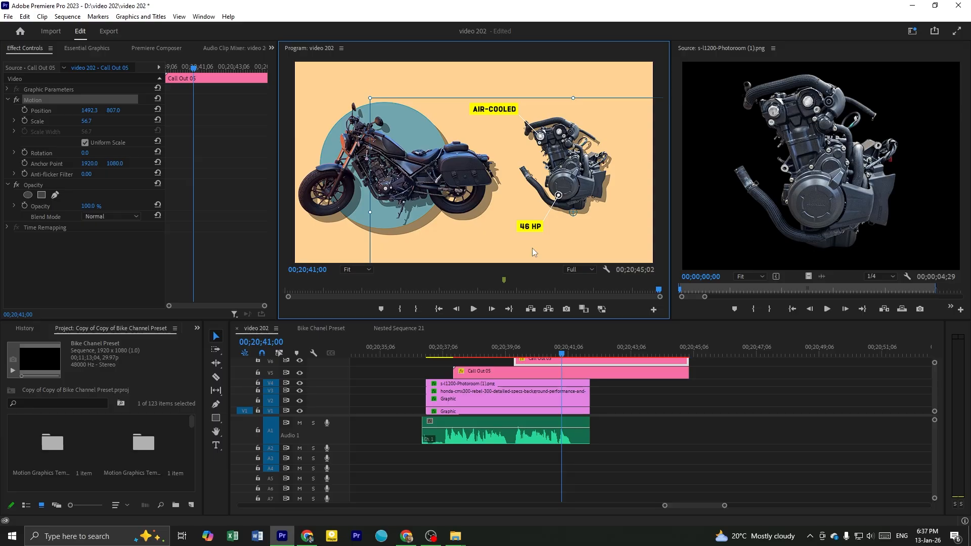
pyautogui.moveTo(535, 231); pyautogui.dragTo(536, 231)
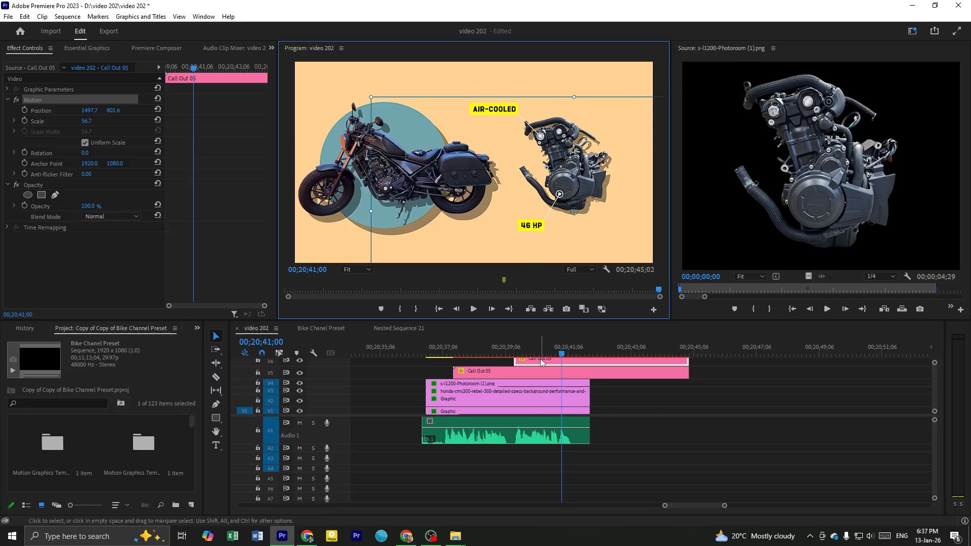
# Try replacing the 46 hp call-out's title with placeholder text and undo the change
pyautogui.click(87, 48)
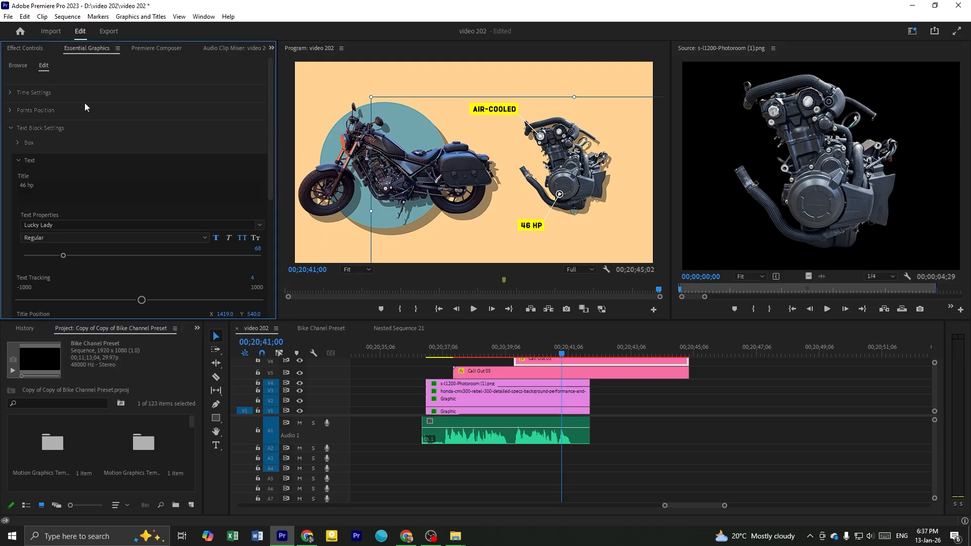
pyautogui.click(152, 48)
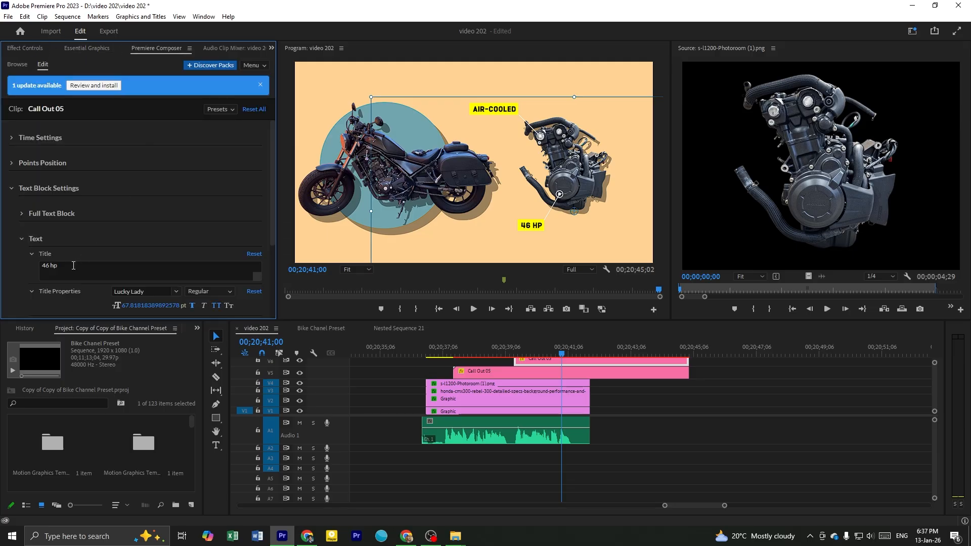
pyautogui.scroll(-1, 14, 271)
pyautogui.moveTo(68, 223); pyautogui.dragTo(3, 222)
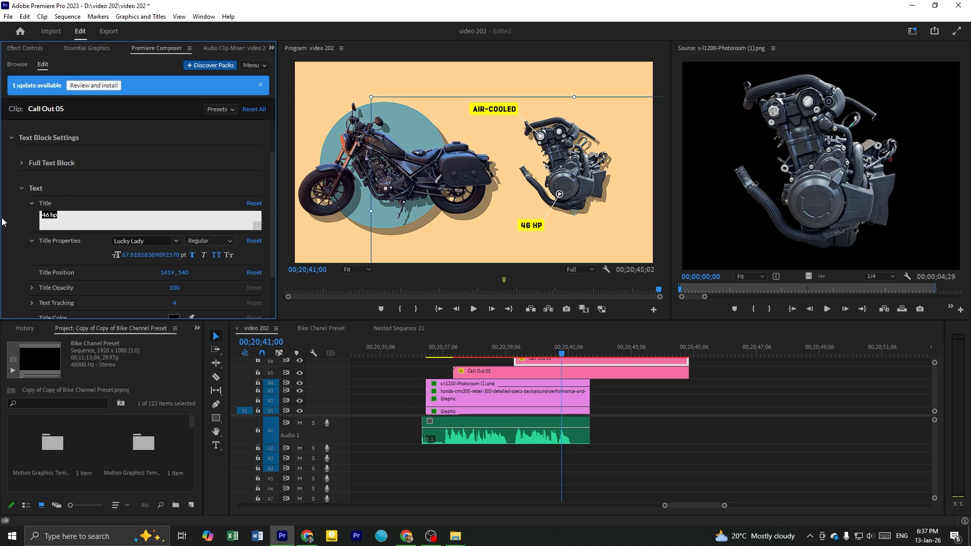
pyautogui.write('hufaufba')
pyautogui.hotkey('ctrl', 'z')
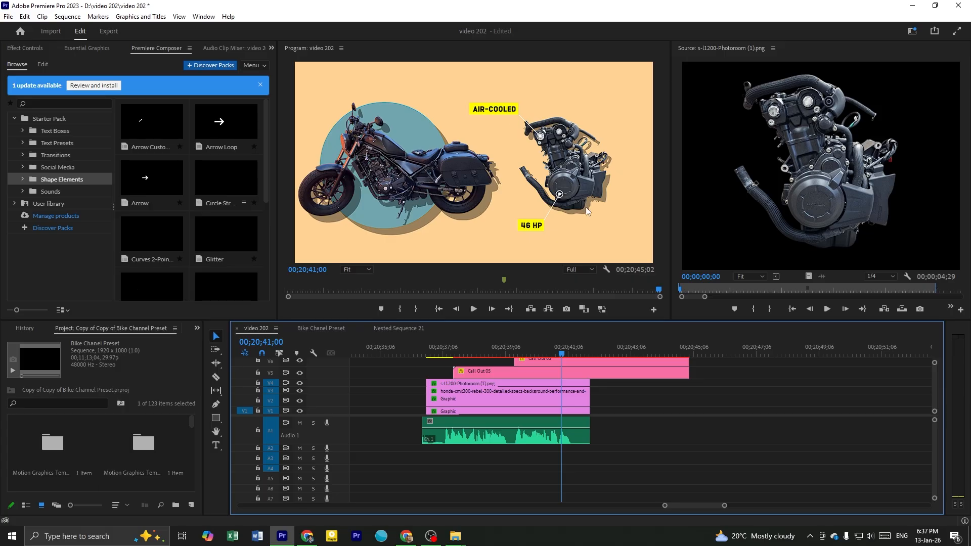
# Save the video 202 project with both engine call-outs in place
pyautogui.click(501, 110)
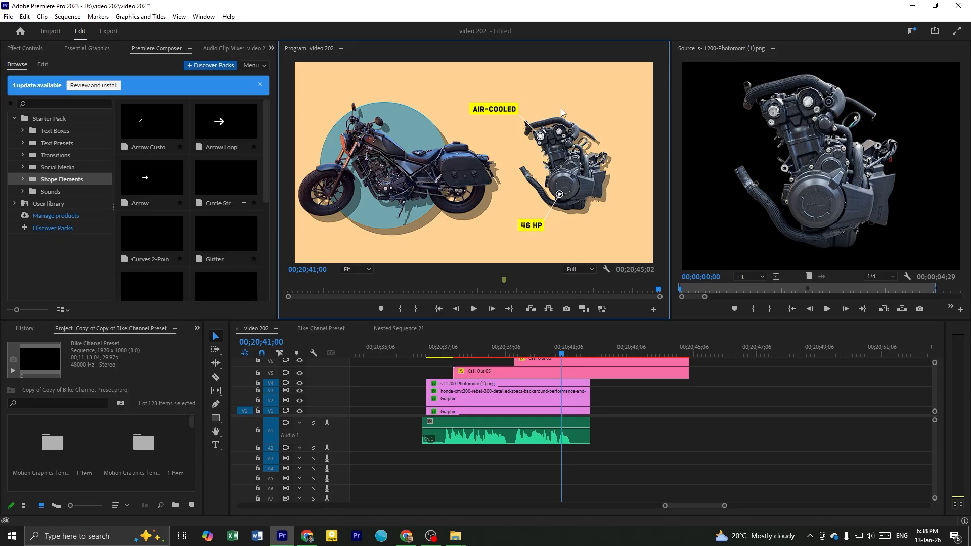
pyautogui.click(656, 414)
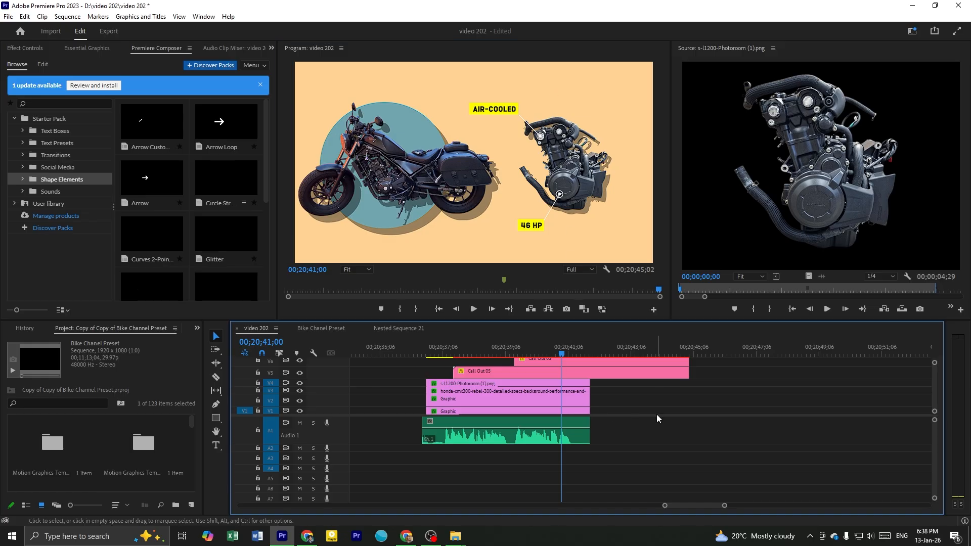
pyautogui.scroll(-3, 657, 414)
pyautogui.scroll(3, 700, 402)
pyautogui.scroll(-2, 632, 416)
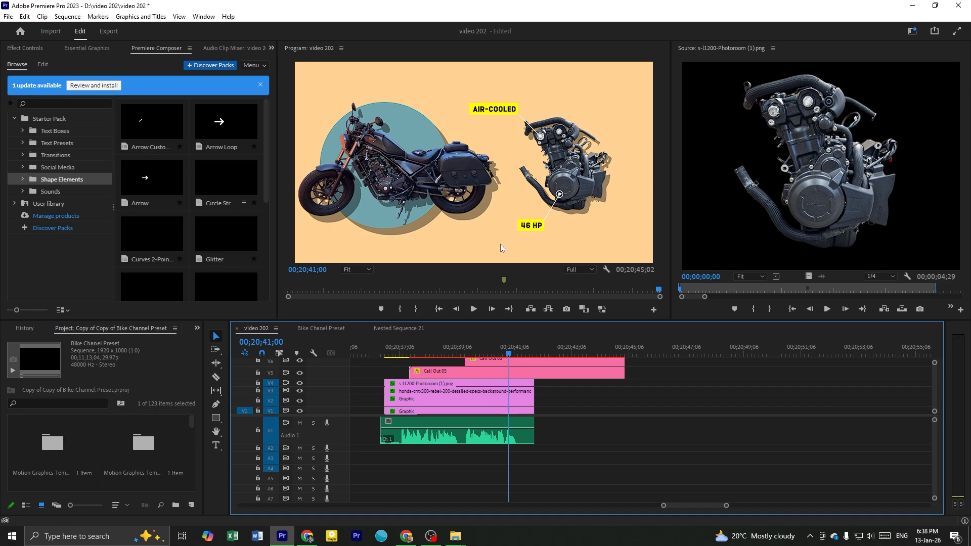
pyautogui.hotkey('ctrl', 's')
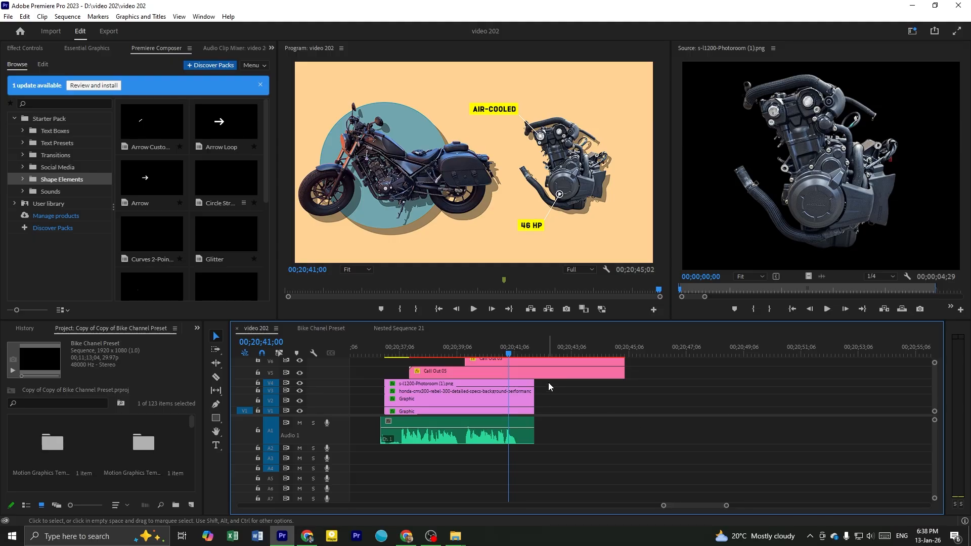
# Try extending the bike, engine and graphic clips on V1 to V4 well past the voiceover, and undo the extension
pyautogui.moveTo(549, 382); pyautogui.dragTo(874, 366)
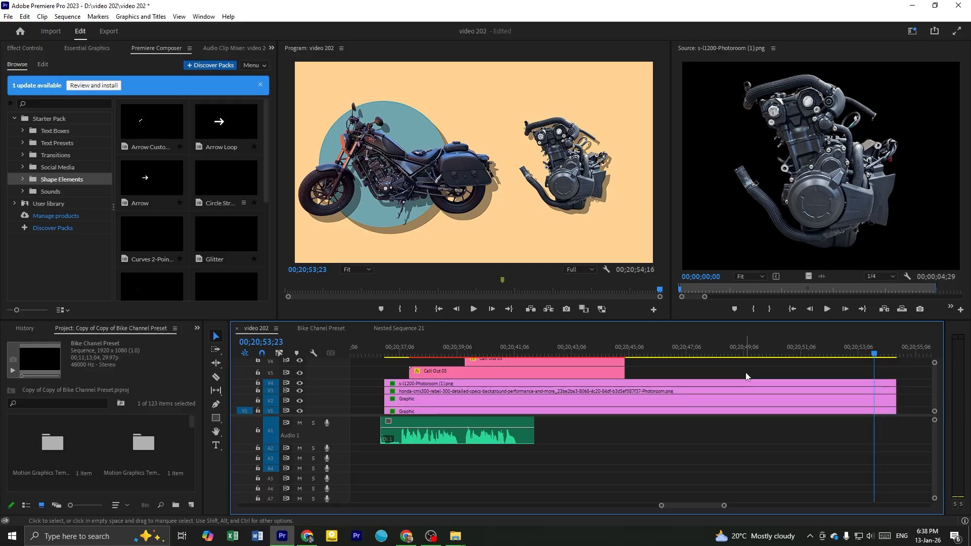
pyautogui.hotkey('ctrl', 'z')
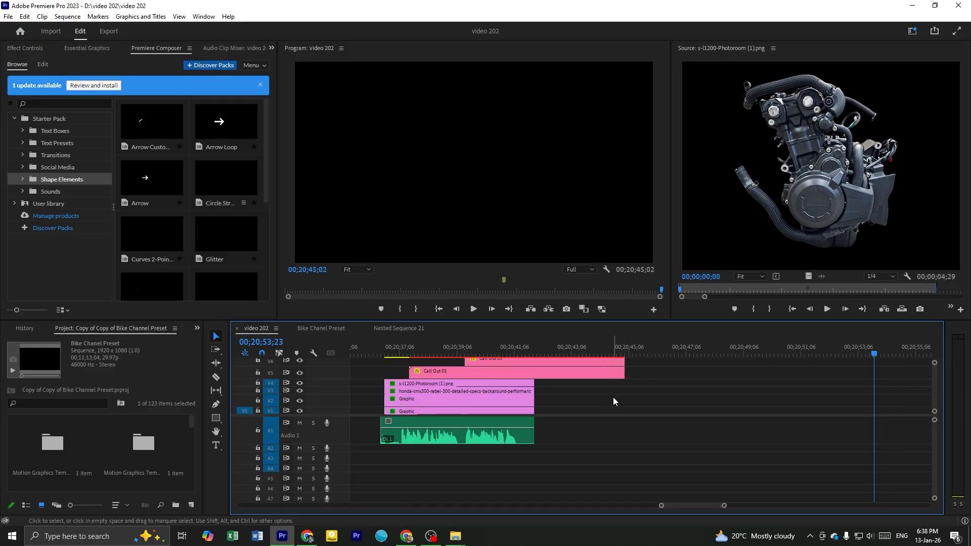
pyautogui.scroll(-3, 603, 379)
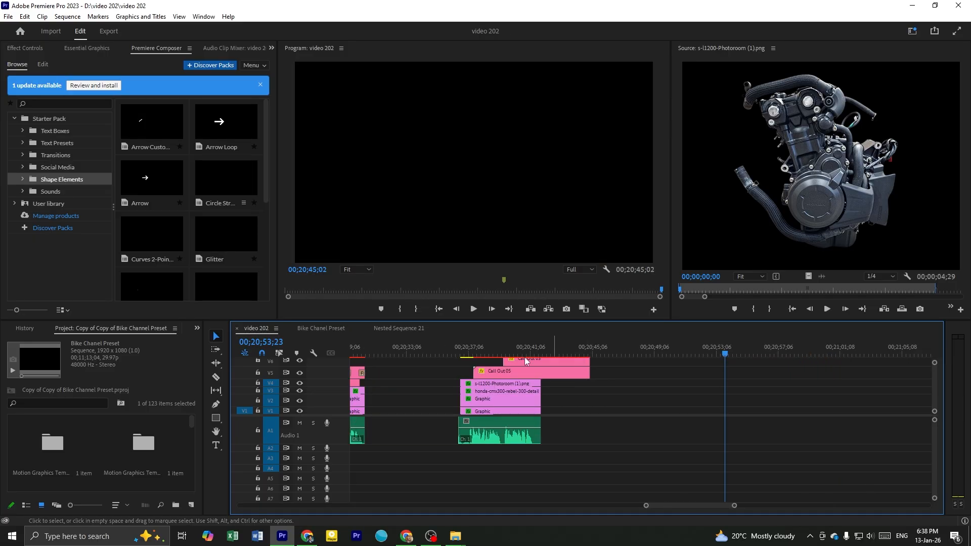
# Delete all clips of the Honda Rebel call-out segment, including its voiceover, from the video 202 sequence
pyautogui.click(479, 353)
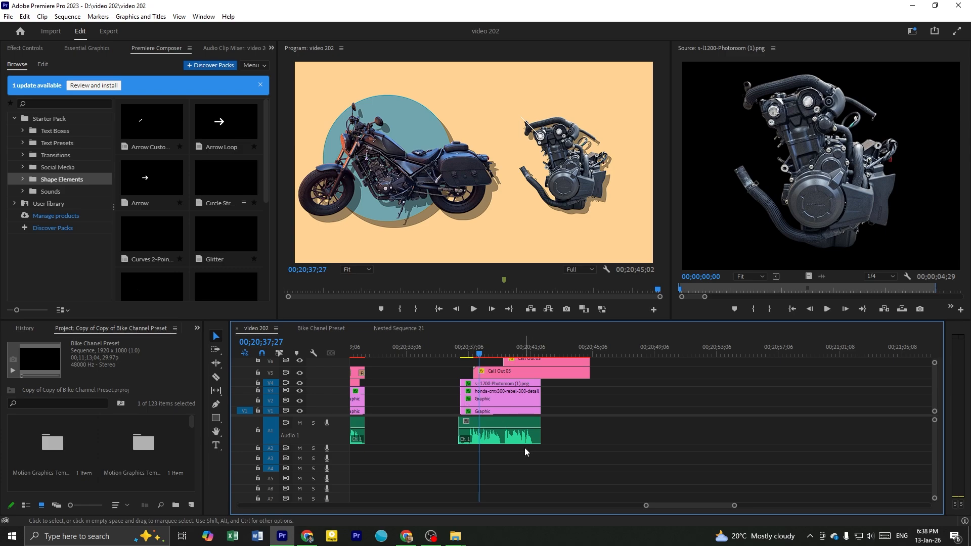
pyautogui.moveTo(547, 430); pyautogui.dragTo(520, 394)
pyautogui.press('`')
pyautogui.moveTo(323, 360); pyautogui.dragTo(299, 172)
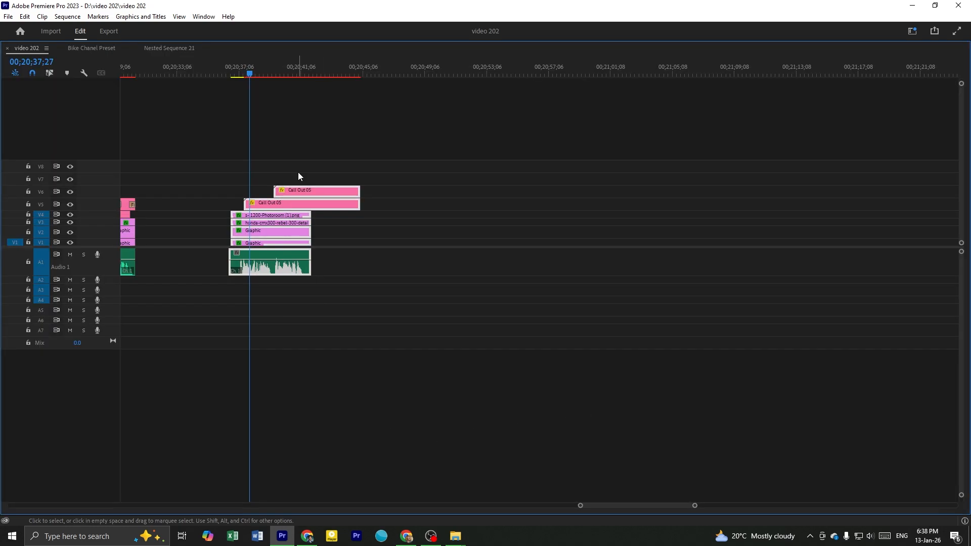
pyautogui.press('Delete')
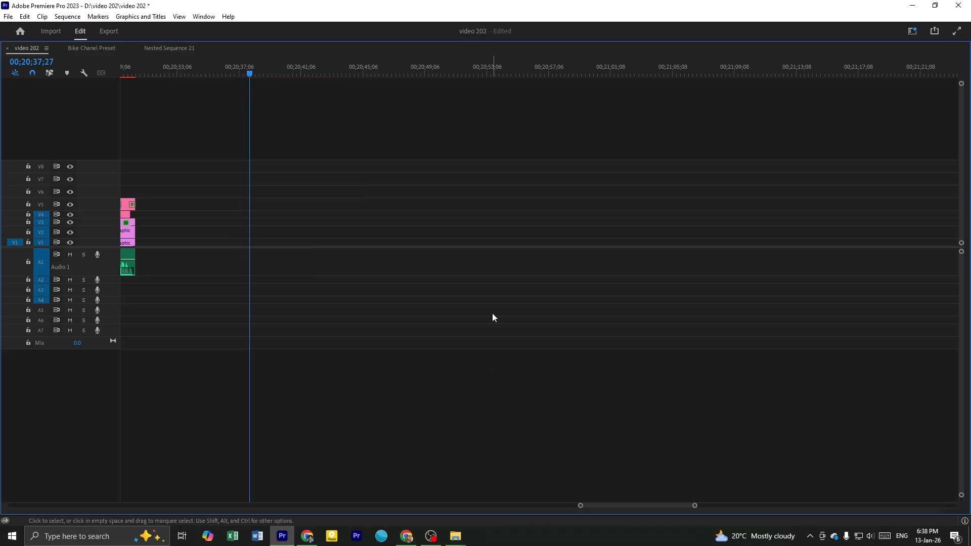
pyautogui.press('`')
pyautogui.scroll(-3, 650, 439)
pyautogui.moveTo(612, 469); pyautogui.dragTo(609, 361)
pyautogui.moveTo(603, 475); pyautogui.dragTo(643, 354)
pyautogui.moveTo(586, 455); pyautogui.dragTo(629, 362)
# Skim the Bike Chanel Preset sequence's animation templates from the engine call-outs to the old film grain photo template
pyautogui.click(317, 329)
pyautogui.scroll(-1, 573, 399)
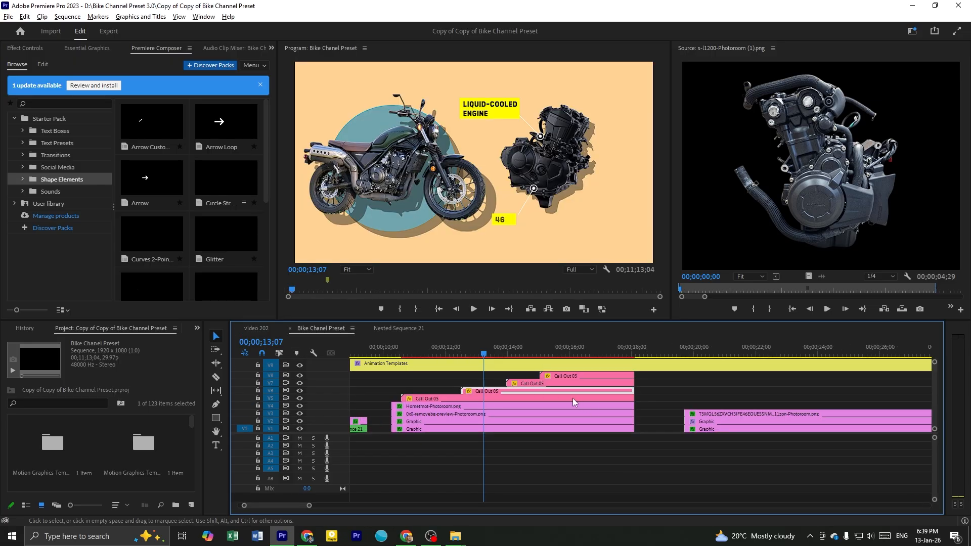
pyautogui.scroll(-4, 620, 379)
pyautogui.click(536, 349)
pyautogui.scroll(-5, 629, 376)
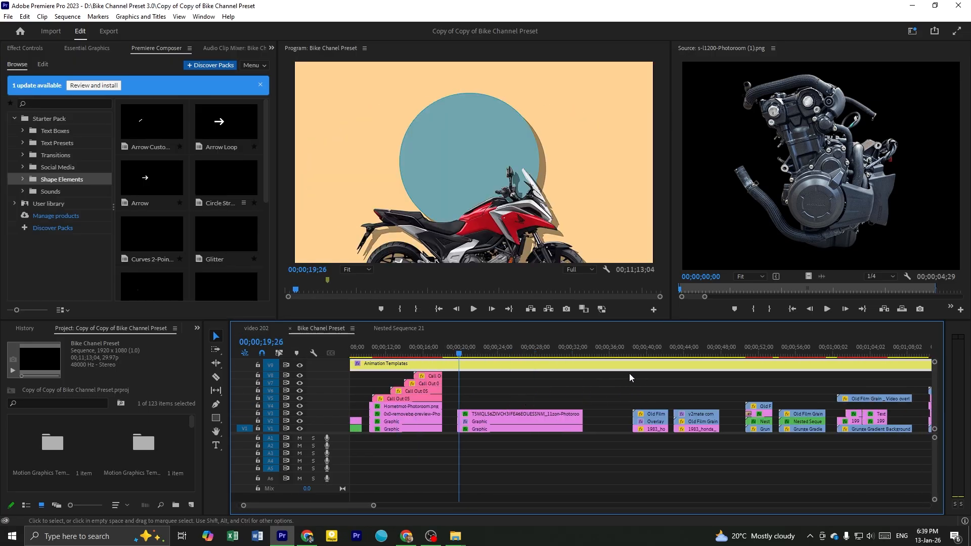
pyautogui.click(646, 347)
pyautogui.scroll(-3, 645, 370)
pyautogui.scroll(-4, 615, 393)
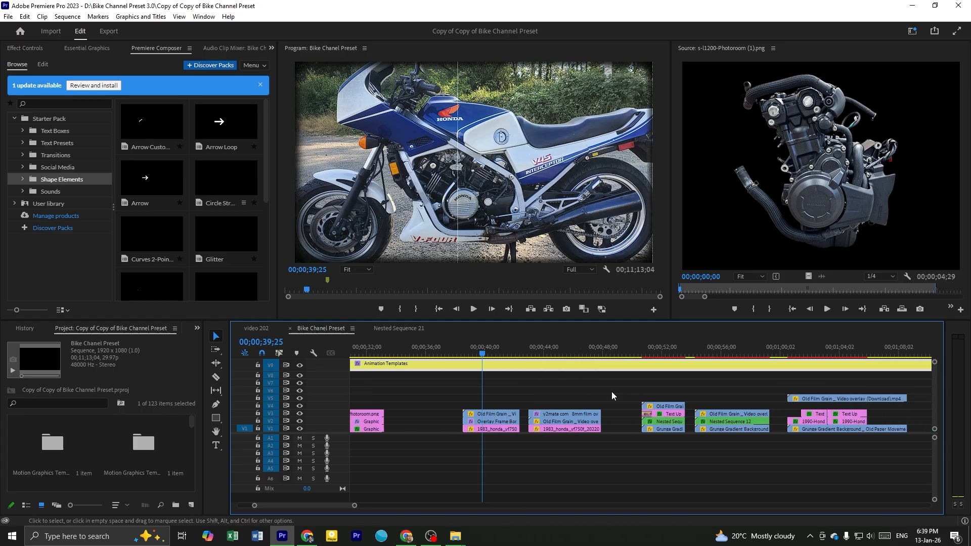
pyautogui.scroll(-2, 527, 393)
pyautogui.moveTo(461, 354); pyautogui.dragTo(469, 448)
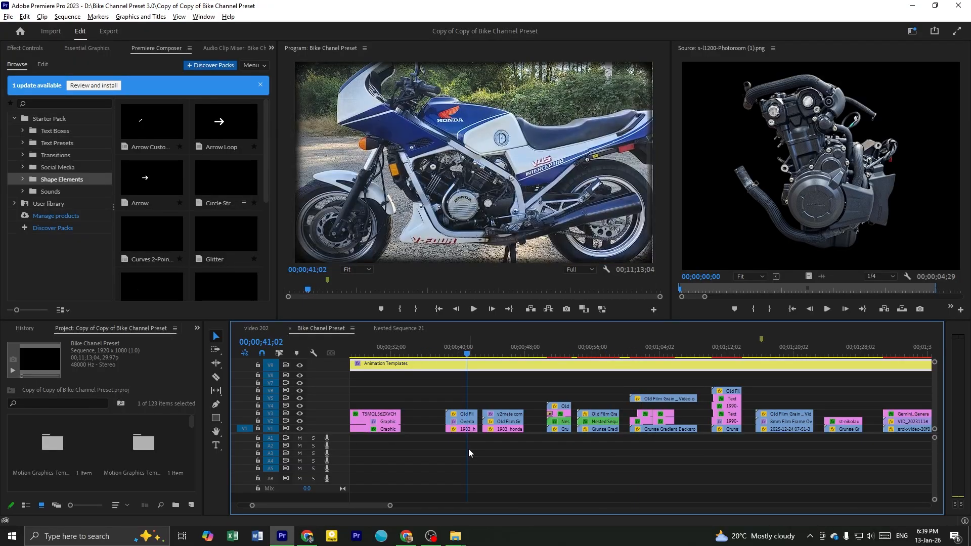
# Replace the 1983 Honda photo on V1 under the film grain and vintage border overlays with maxresdefault.jpg
pyautogui.scroll(4, 468, 448)
pyautogui.moveTo(416, 354); pyautogui.dragTo(434, 355)
pyautogui.click(454, 393)
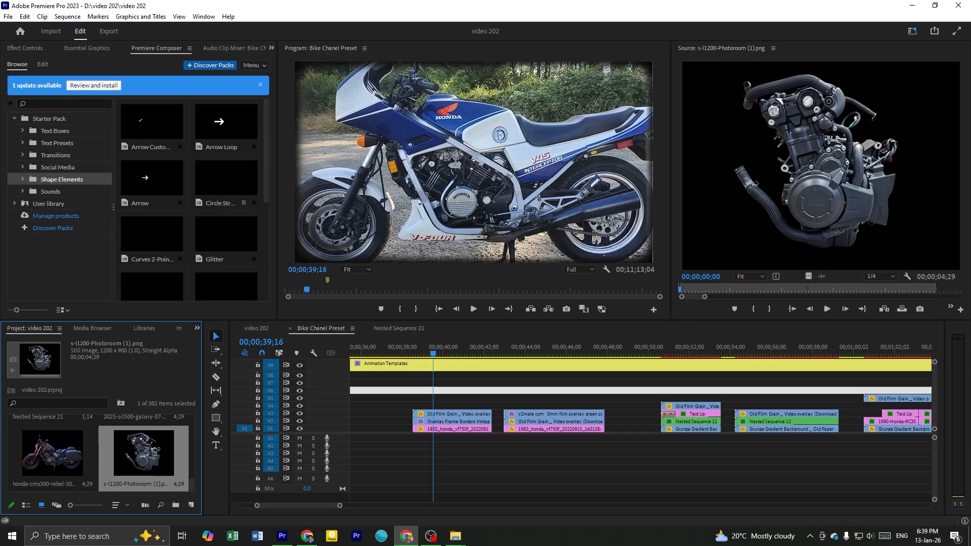
pyautogui.moveTo(876, 175); pyautogui.dragTo(875, 175)
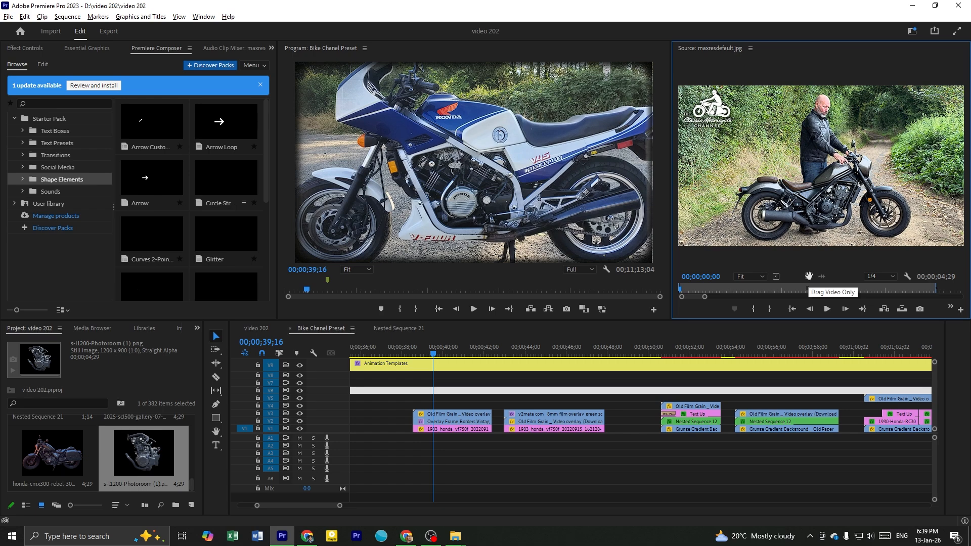
pyautogui.moveTo(809, 277); pyautogui.dragTo(455, 430)
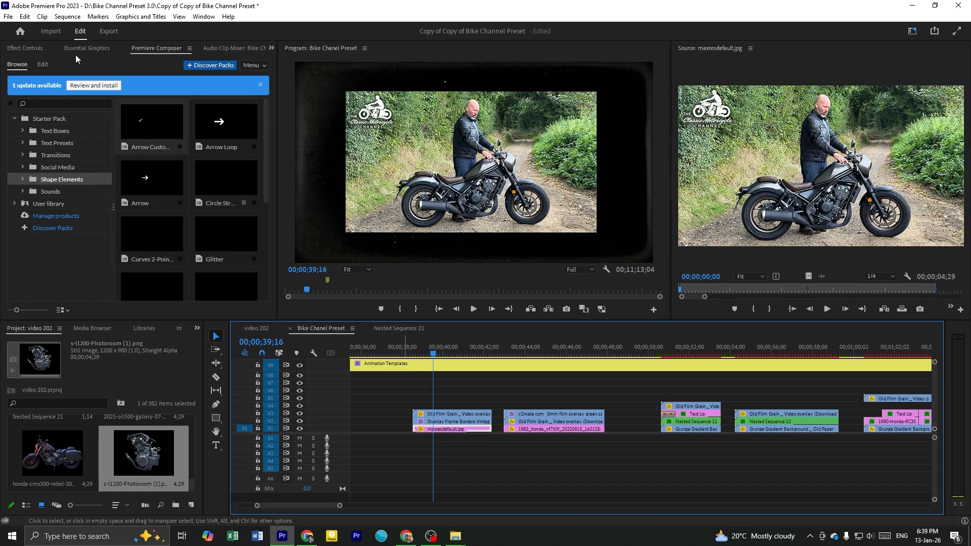
# Scale the maxresdefault.jpg clip to 186 and set its horizontal position to 1099.3
pyautogui.click(23, 49)
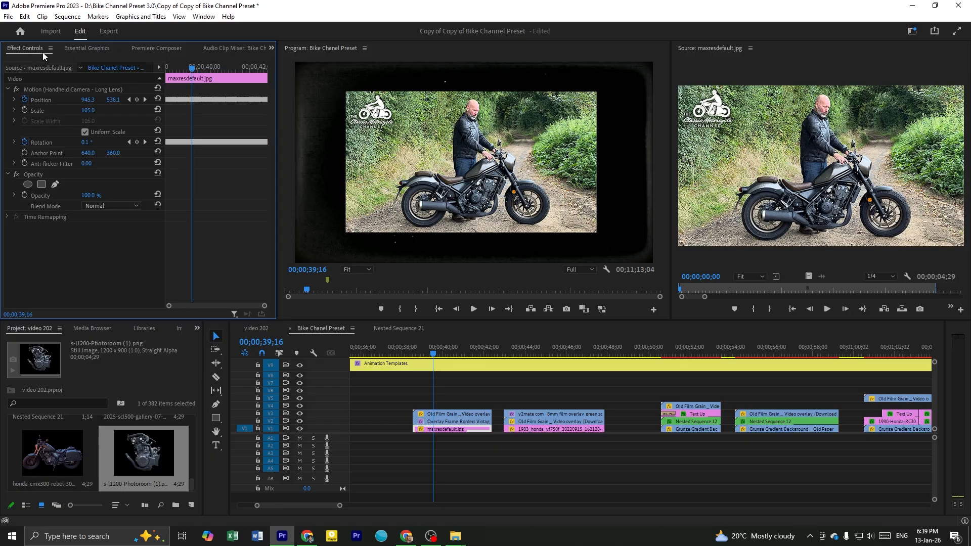
pyautogui.moveTo(93, 113); pyautogui.dragTo(123, 112)
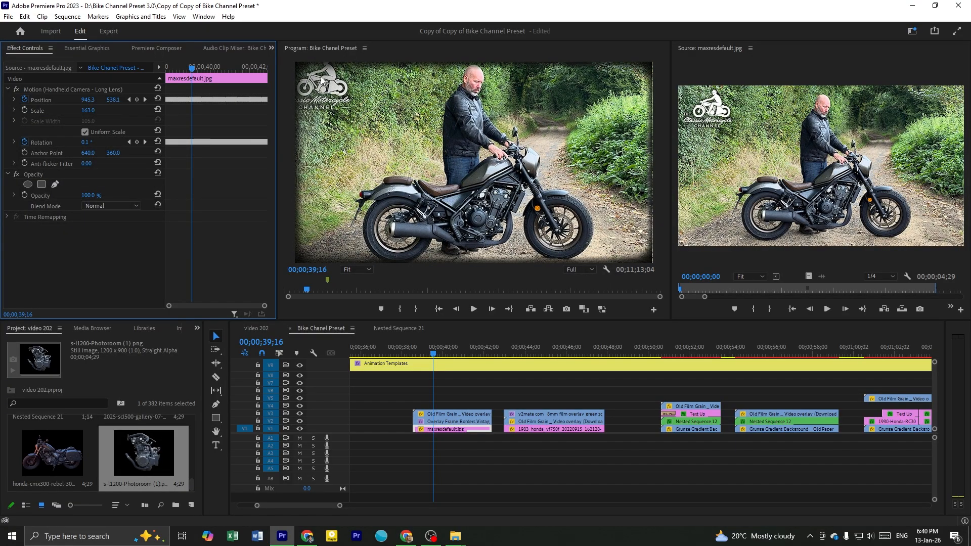
pyautogui.moveTo(91, 110); pyautogui.dragTo(103, 110)
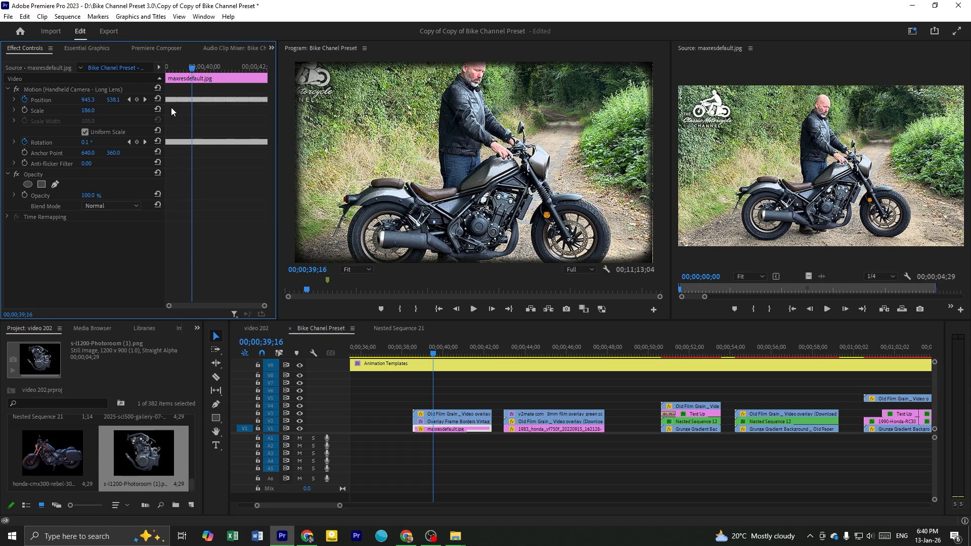
pyautogui.moveTo(89, 100); pyautogui.dragTo(167, 103)
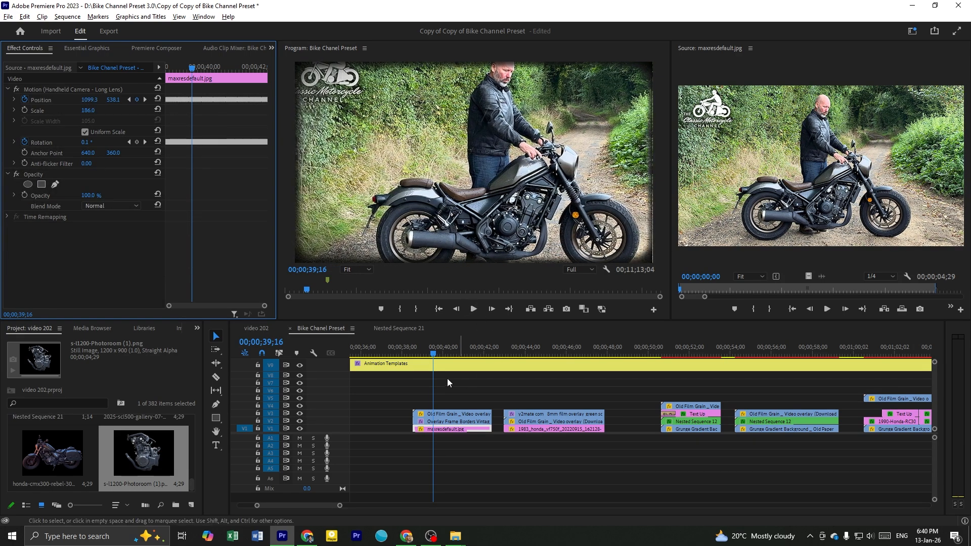
# Set the anchor point of the maxresdefault.jpg clip in the vintage border template to 744.0, 317.0 and play back its framing
pyautogui.scroll(4, 460, 379)
pyautogui.click(426, 349)
pyautogui.moveTo(426, 352)
pyautogui.mouseDown()
pyautogui.moveTo(459, 352)
pyautogui.moveTo(424, 351)
pyautogui.mouseUp()
pyautogui.press('space')
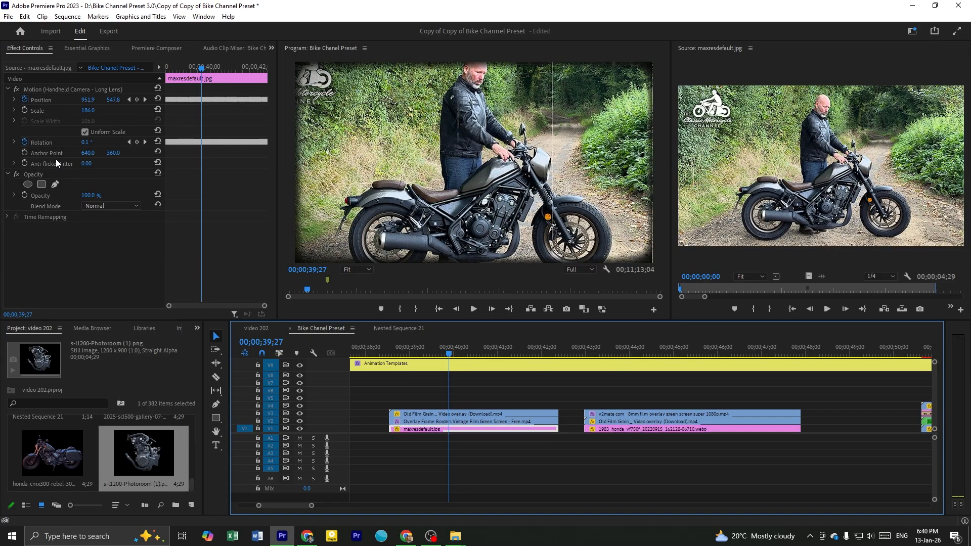
pyautogui.moveTo(84, 153)
pyautogui.mouseDown()
pyautogui.moveTo(67, 152)
pyautogui.moveTo(129, 152)
pyautogui.moveTo(51, 153)
pyautogui.moveTo(142, 152)
pyautogui.moveTo(81, 153)
pyautogui.moveTo(91, 153)
pyautogui.mouseUp()
pyautogui.moveTo(403, 347); pyautogui.dragTo(391, 352)
pyautogui.press('space')
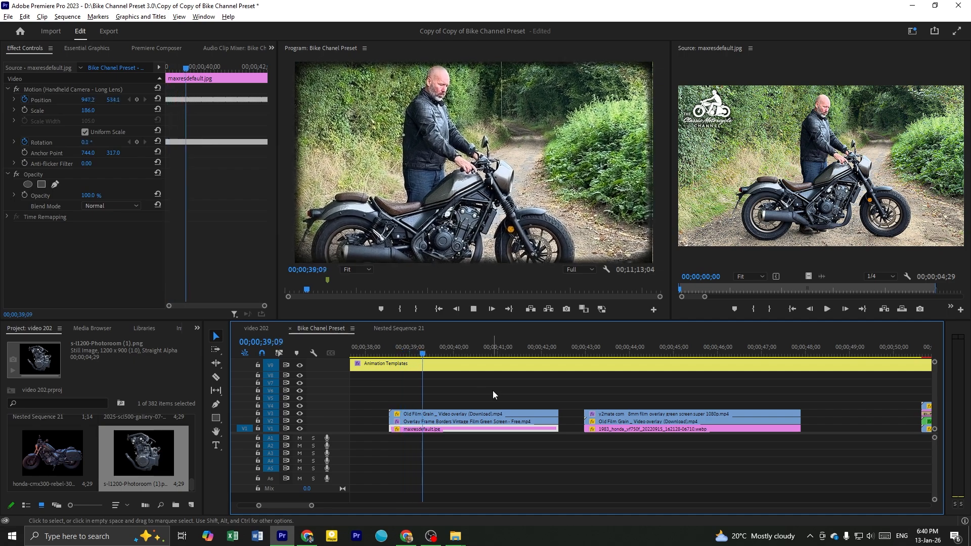
pyautogui.press('-')
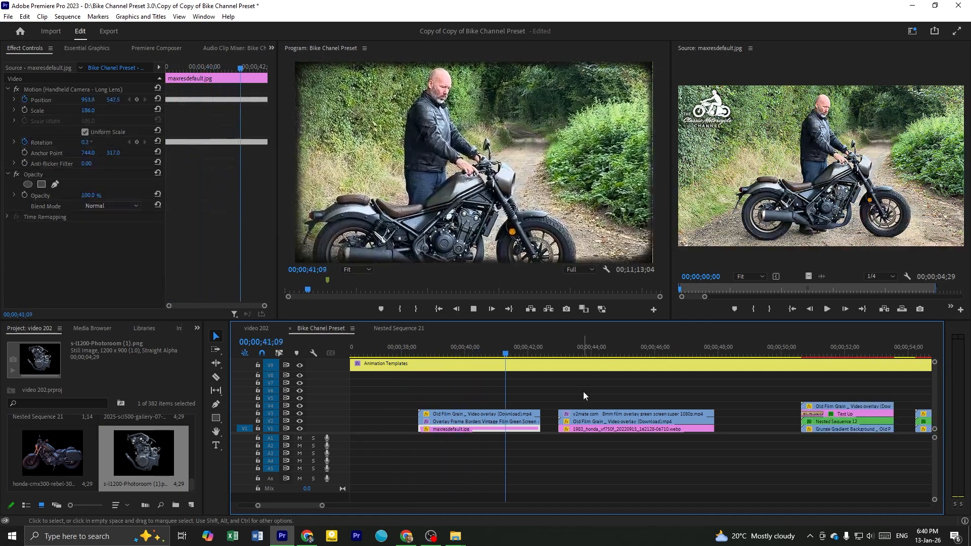
pyautogui.press('space')
# Undo the anchor point, scale and photo replacement edits on the vintage border template, restoring the 1983 Honda photo
pyautogui.scroll(-2, 521, 403)
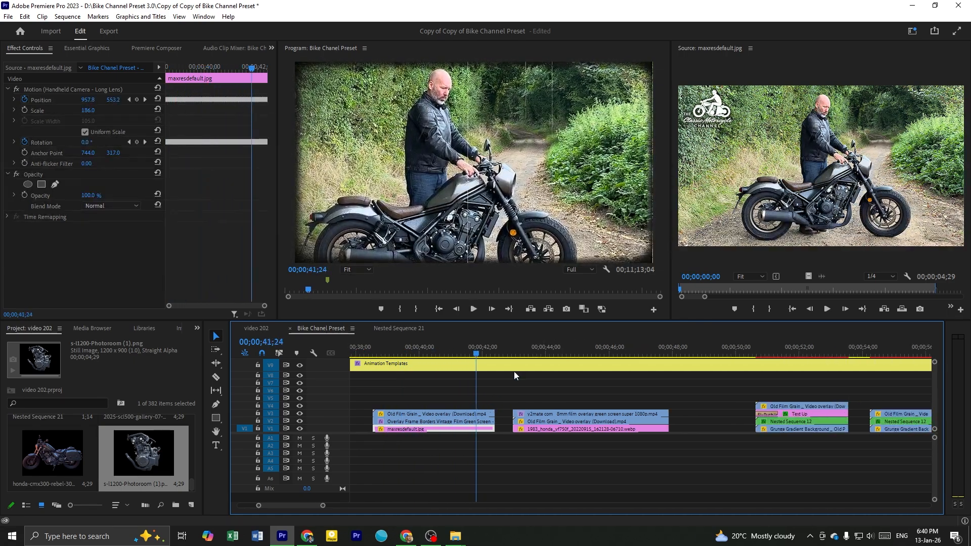
pyautogui.click(486, 399)
pyautogui.hotkey('ctrl', 'z')
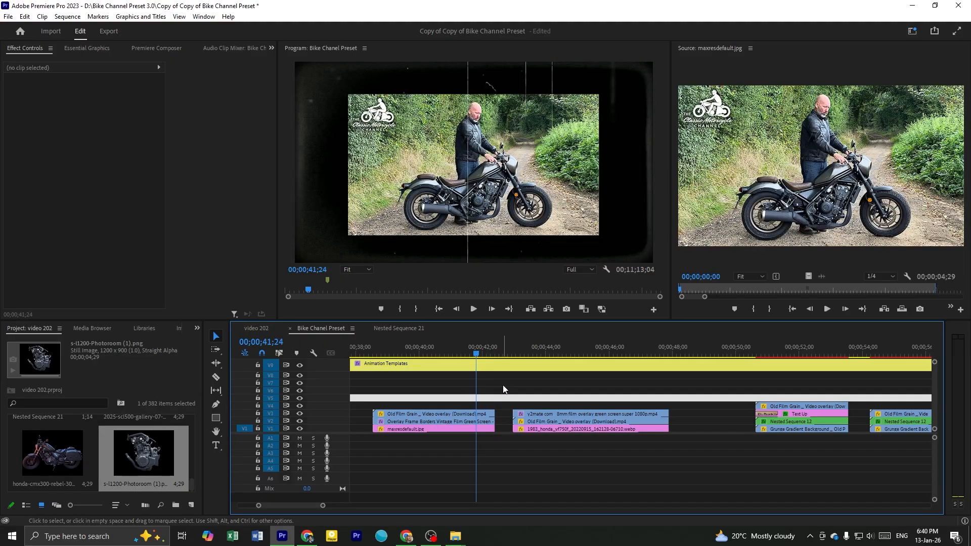
# Replace the 1983 Honda photo on V1 in the Kodak 8mm film overlay template with maxresdefault.jpg
pyautogui.moveTo(527, 353); pyautogui.dragTo(566, 360)
pyautogui.scroll(-2, 593, 394)
pyautogui.moveTo(808, 276); pyautogui.dragTo(533, 432)
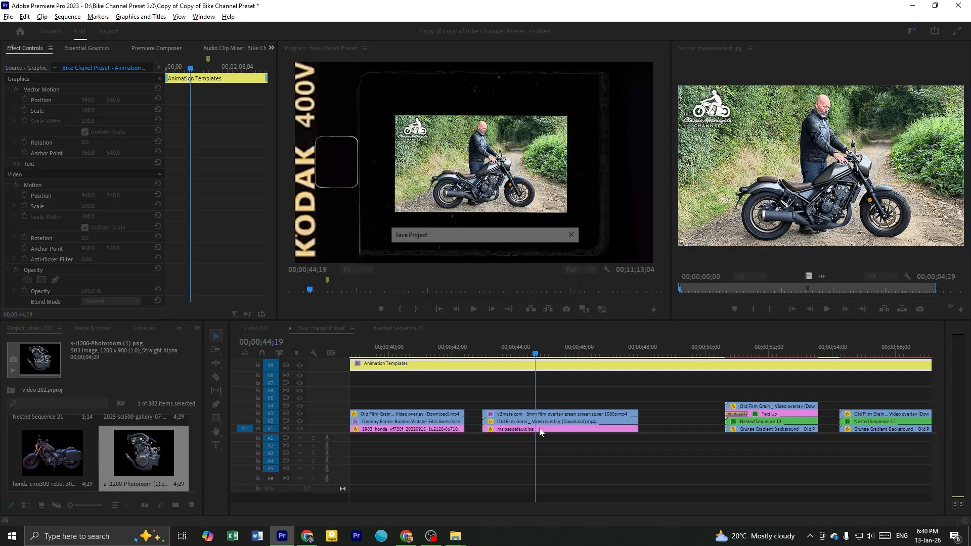
# Scale the maxresdefault.jpg clip in the Kodak film frame to 161 and set its anchor point to 626.9, 356.0
pyautogui.click(534, 432)
pyautogui.moveTo(89, 113); pyautogui.dragTo(133, 114)
pyautogui.moveTo(93, 154); pyautogui.dragTo(119, 154)
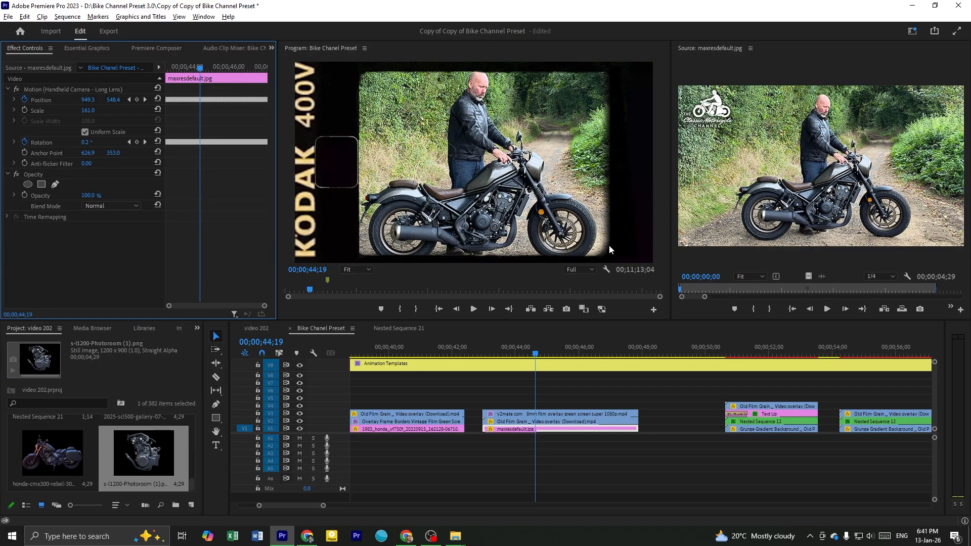
pyautogui.moveTo(116, 154); pyautogui.dragTo(118, 153)
pyautogui.click(116, 154)
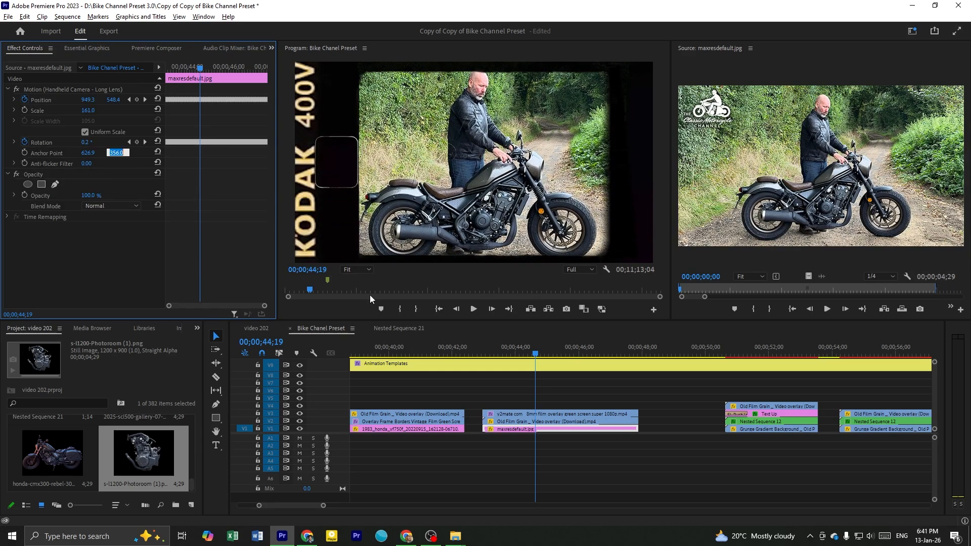
pyautogui.click(560, 352)
pyautogui.press('-')
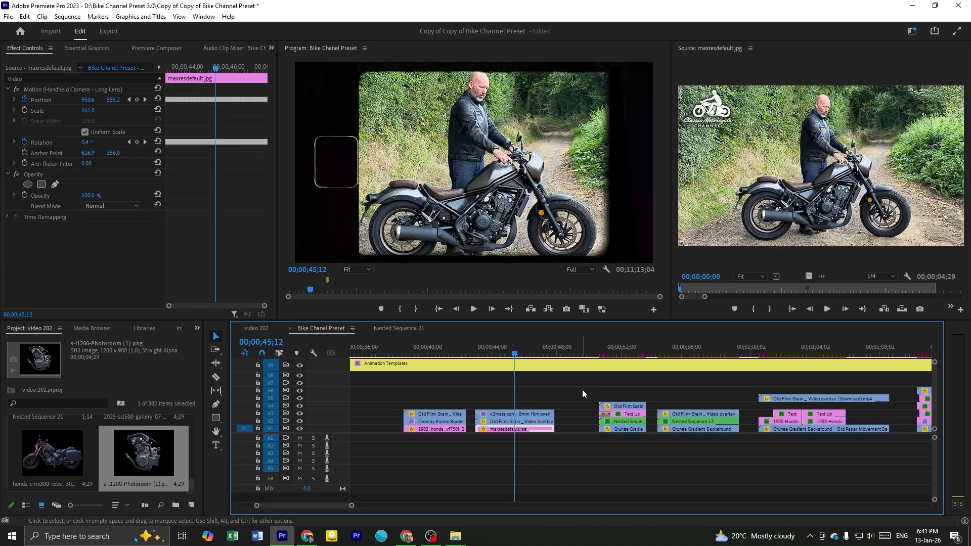
# Play and skim the bordered photo template with the Harley Davidson title over the grunge gradient background
pyautogui.click(582, 390)
pyautogui.scroll(-3, 557, 388)
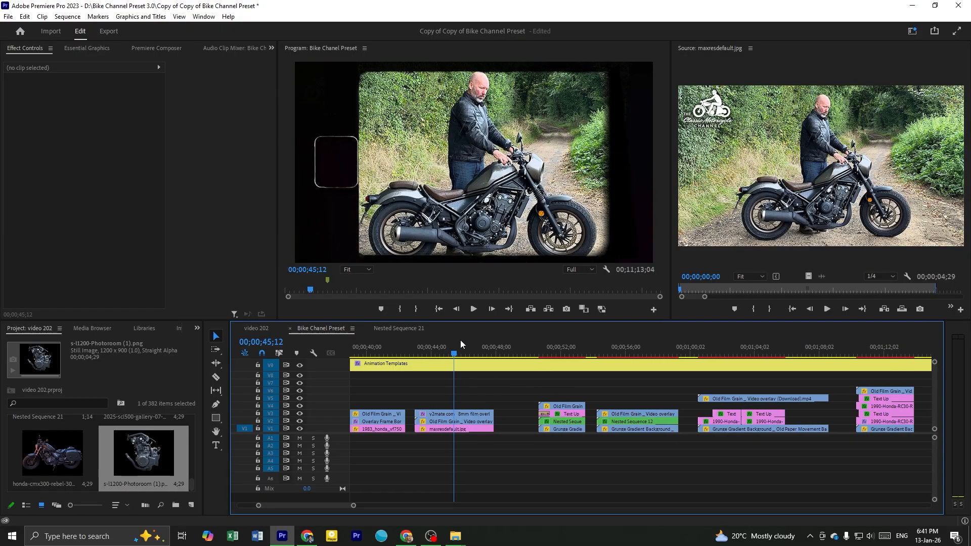
pyautogui.click(501, 390)
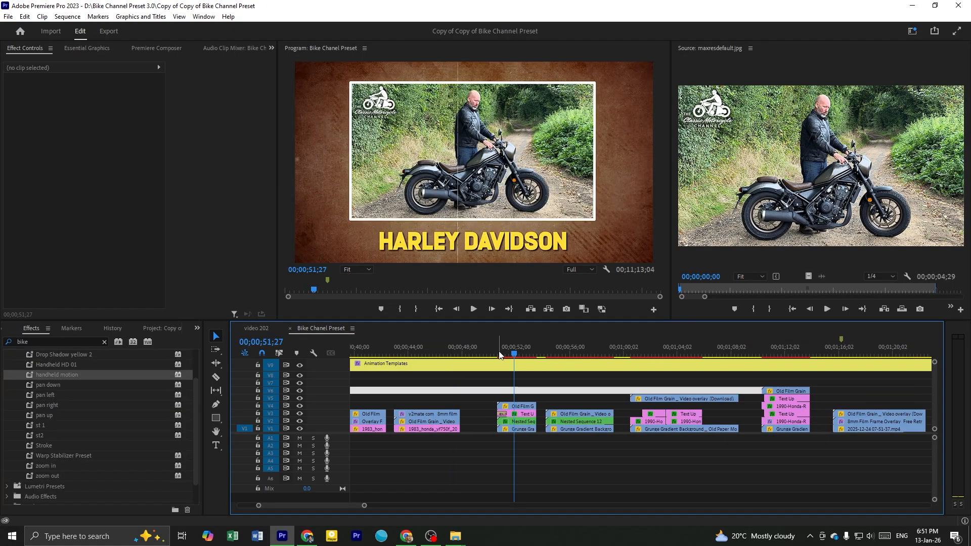
pyautogui.click(499, 369)
pyautogui.press('Up')
pyautogui.scroll(2, 505, 375)
pyautogui.scroll(2, 517, 379)
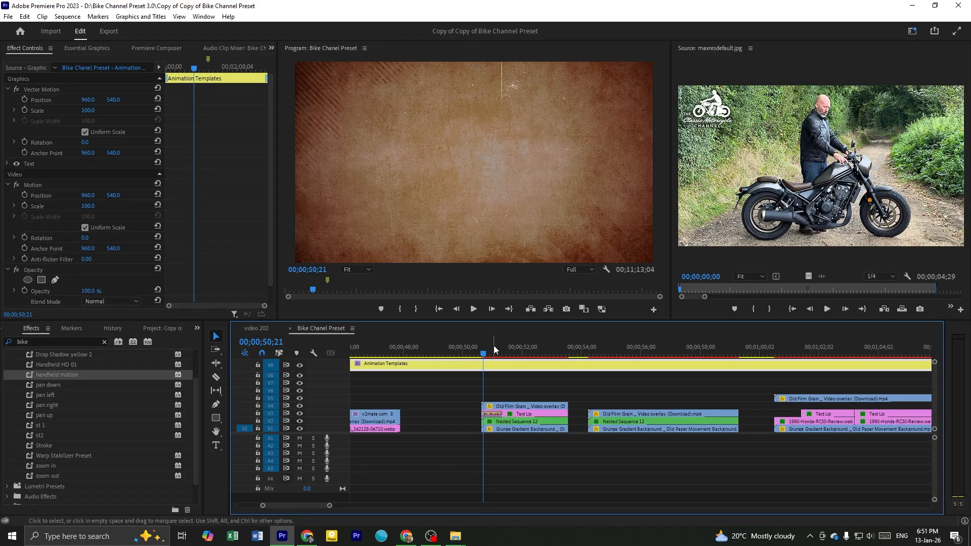
pyautogui.press('space')
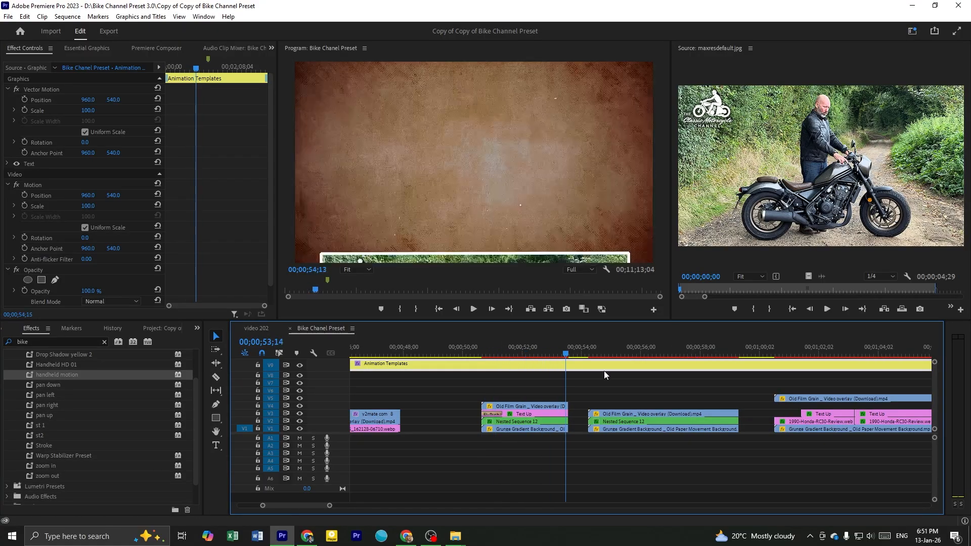
pyautogui.click(511, 350)
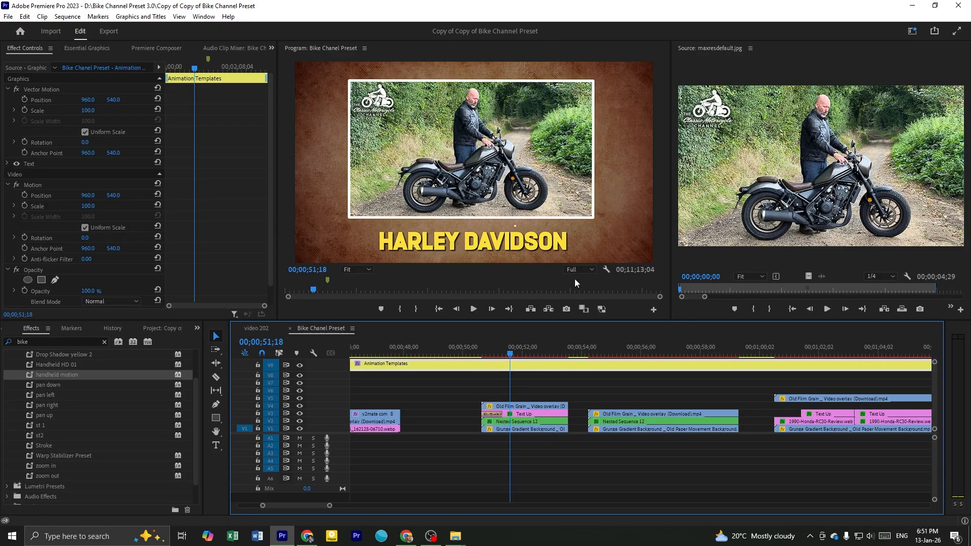
pyautogui.scroll(1, 535, 391)
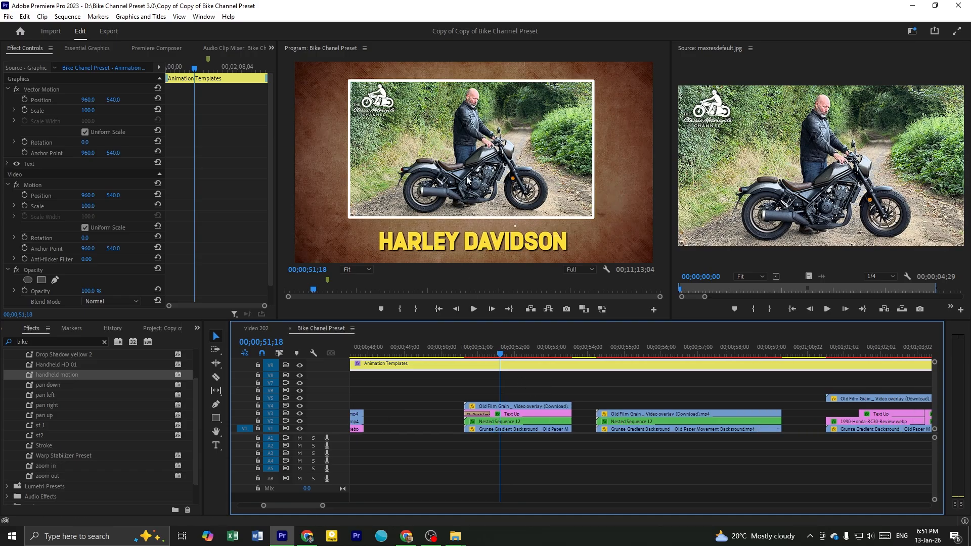
pyautogui.click(515, 382)
pyautogui.moveTo(460, 353); pyautogui.dragTo(481, 362)
pyautogui.click(535, 388)
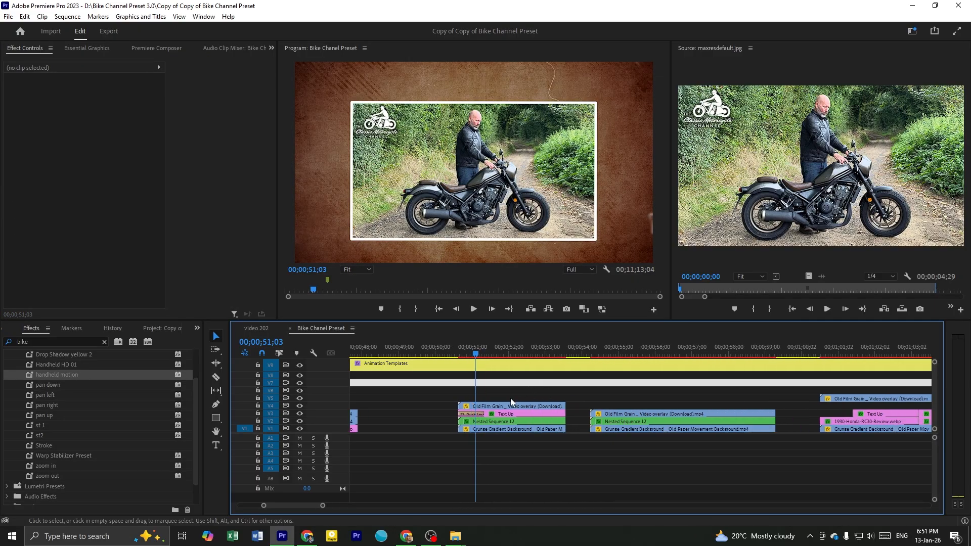
pyautogui.click(497, 354)
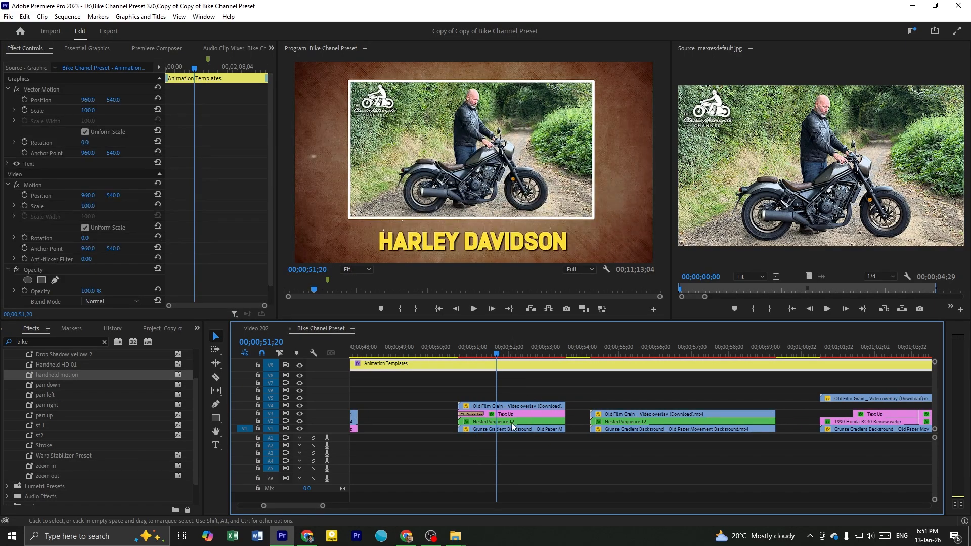
# Examine the stacked clips that make up the Harley Davidson title photo template
pyautogui.click(512, 423)
pyautogui.moveTo(515, 383); pyautogui.dragTo(531, 439)
pyautogui.click(517, 391)
pyautogui.moveTo(516, 391); pyautogui.dragTo(527, 445)
pyautogui.click(530, 383)
pyautogui.moveTo(511, 382); pyautogui.dragTo(529, 432)
pyautogui.click(519, 390)
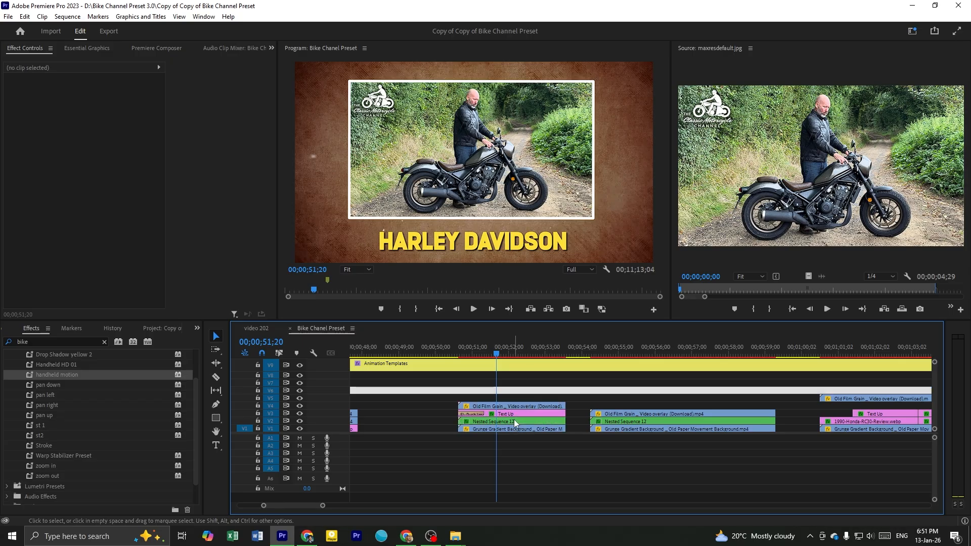
pyautogui.moveTo(512, 388); pyautogui.dragTo(529, 432)
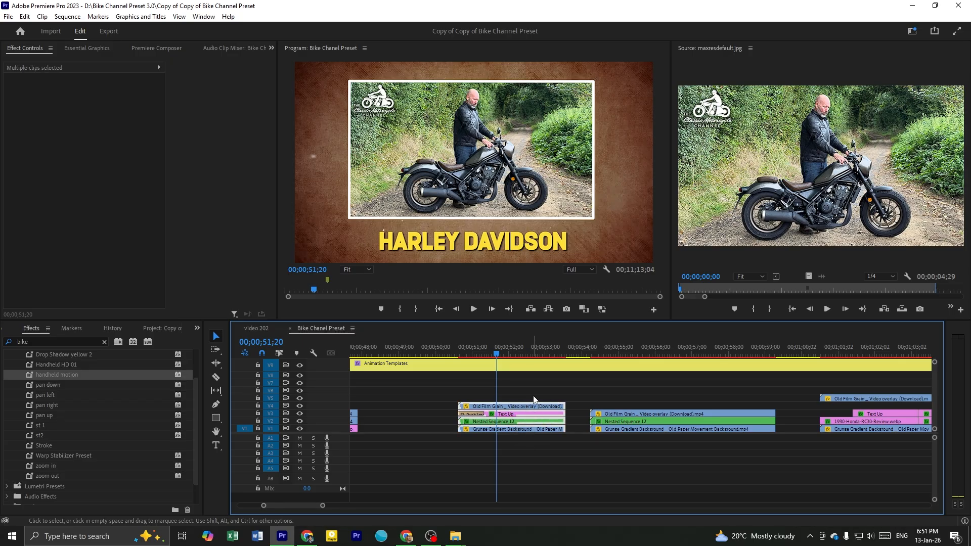
pyautogui.click(534, 400)
pyautogui.scroll(2, 542, 399)
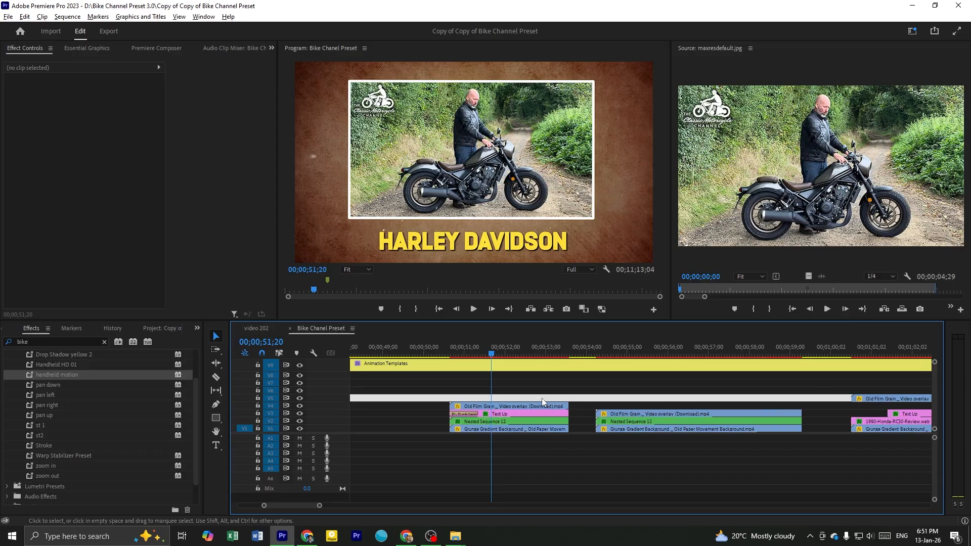
# Open Nested Sequence 12 from the Harley Davidson photo template, and open Nested Sequence 22 inside it
pyautogui.click(519, 374)
pyautogui.moveTo(429, 351); pyautogui.dragTo(486, 381)
pyautogui.click(494, 390)
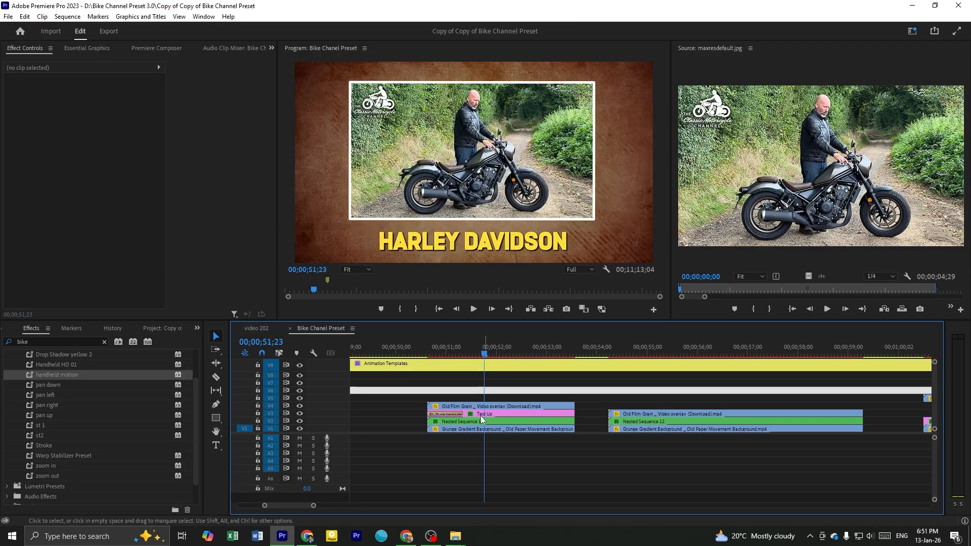
pyautogui.click(460, 422)
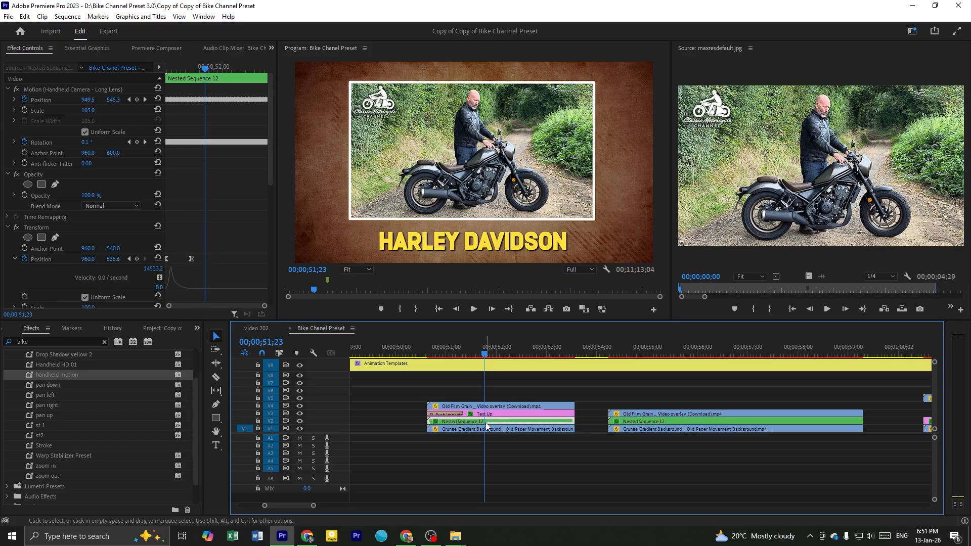
pyautogui.doubleClick(485, 423)
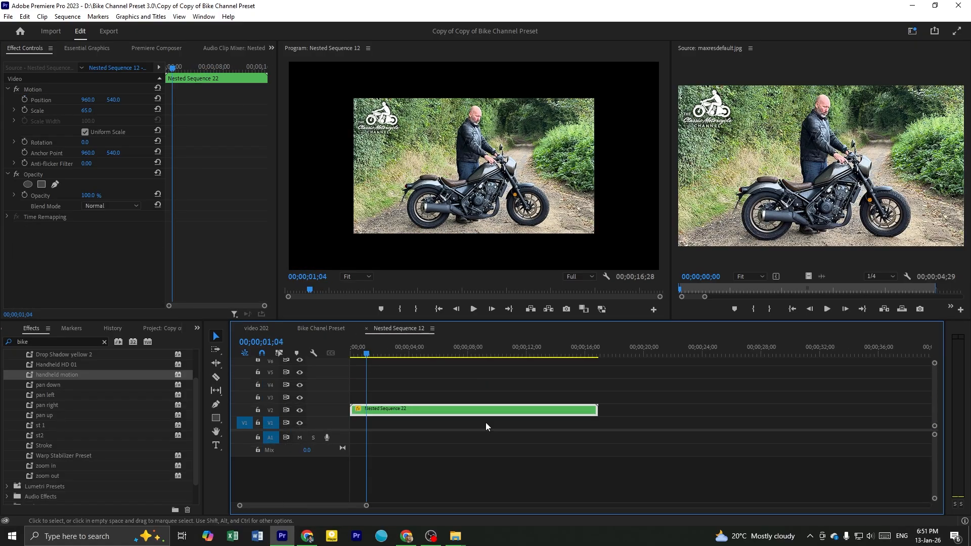
pyautogui.doubleClick(430, 408)
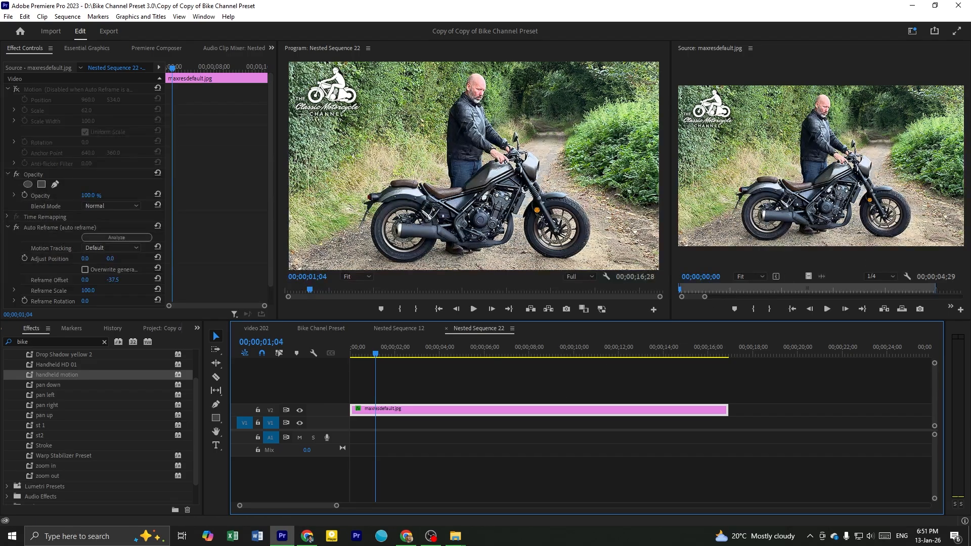
# Replace maxresdefault.jpg in Nested Sequence 22 with honda-rebel-89558.jpg and analyze its Auto Reframe effect so the photo fills the frame
pyautogui.hotkey('alt', 'Tab')
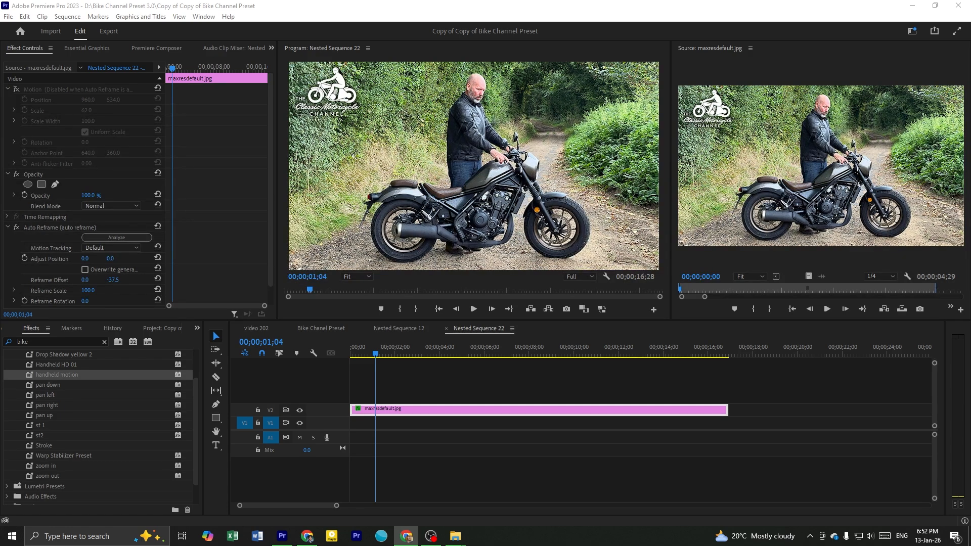
pyautogui.moveTo(714, 165); pyautogui.dragTo(808, 226)
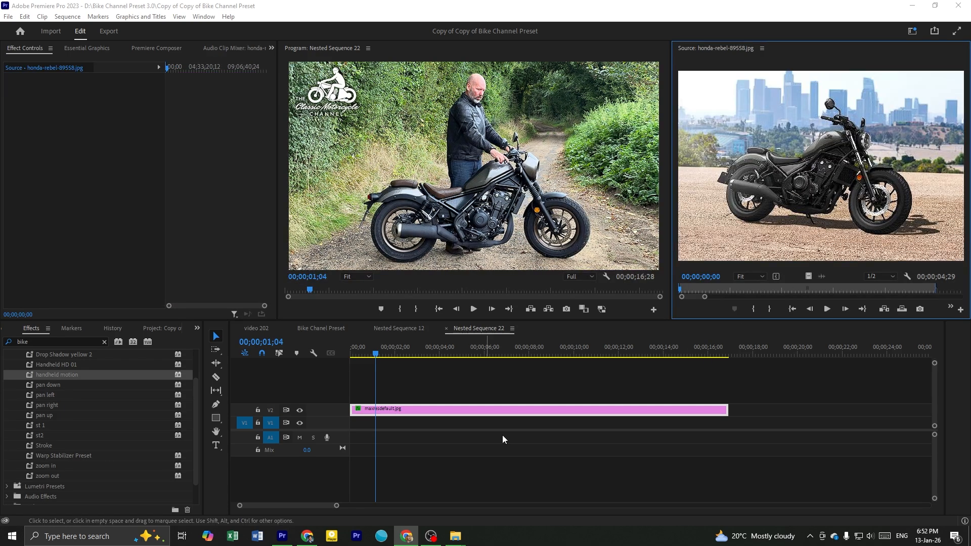
pyautogui.click(842, 232)
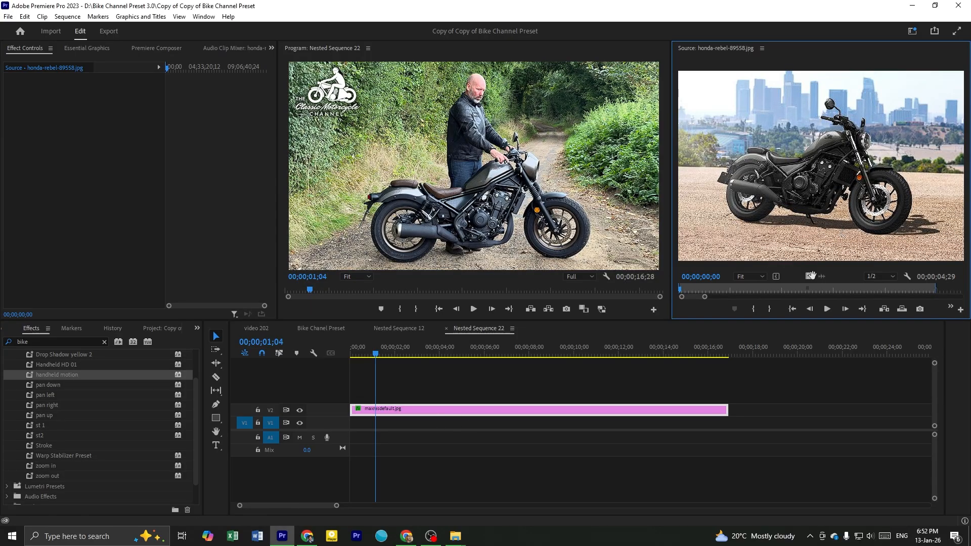
pyautogui.moveTo(809, 276); pyautogui.dragTo(513, 408)
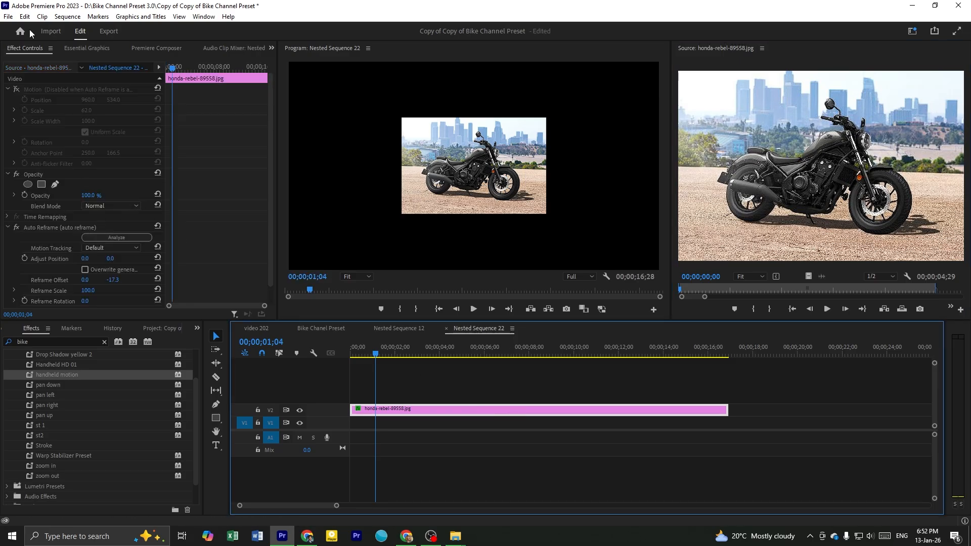
pyautogui.click(123, 238)
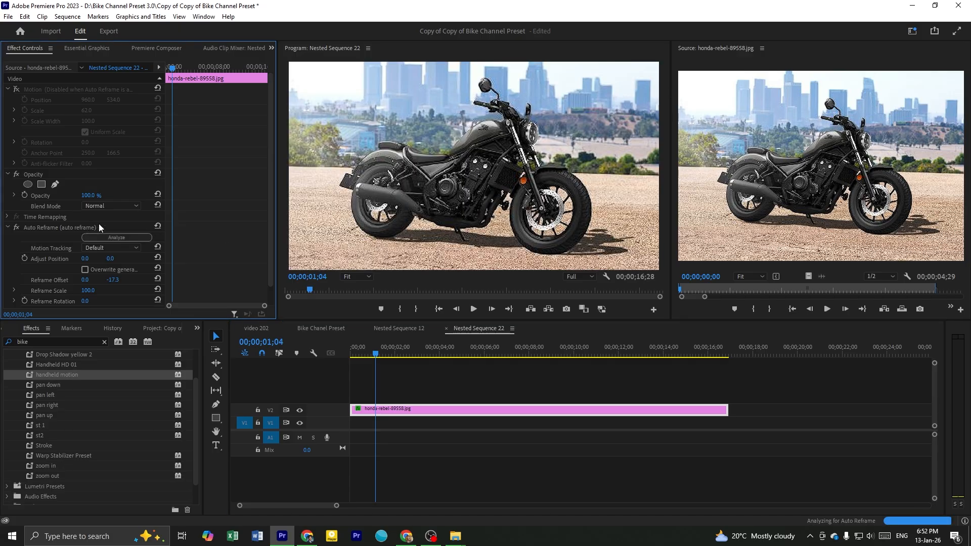
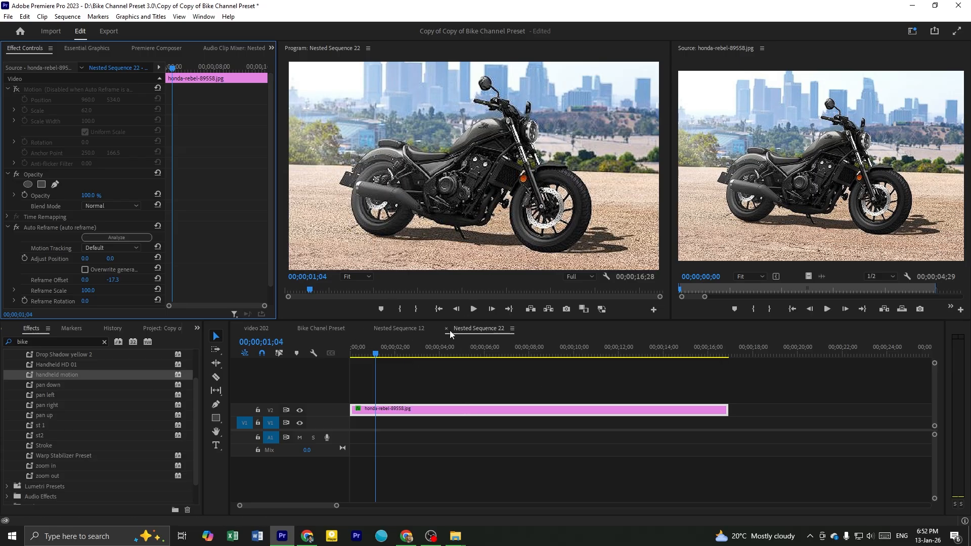
# Return to the Bike Chanel Preset sequence and play the Harley Davidson photo template with the Honda Rebel picture
pyautogui.click(473, 331)
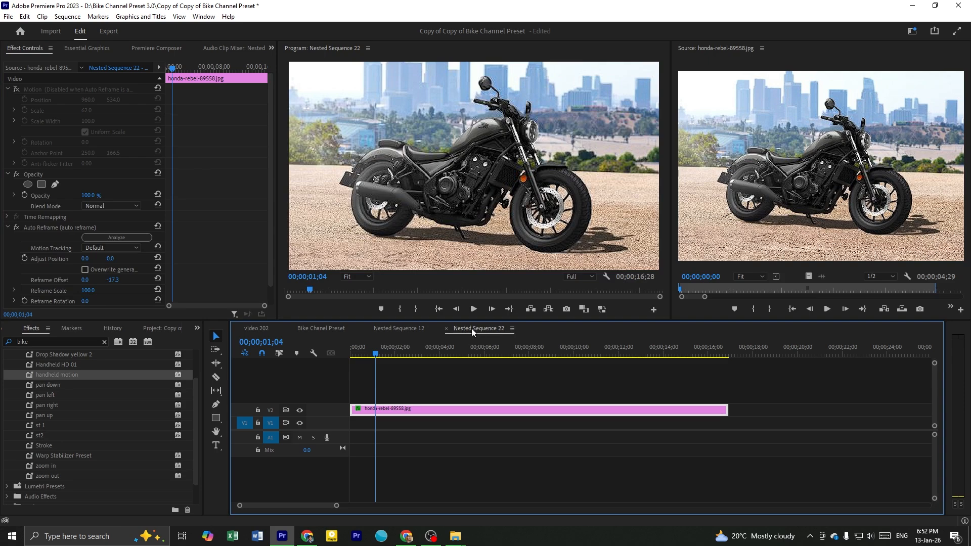
pyautogui.click(258, 328)
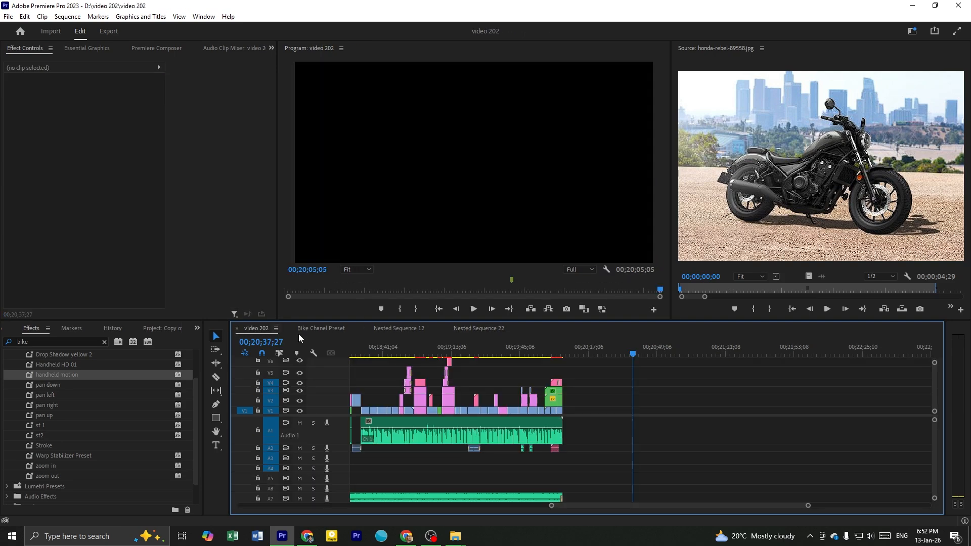
pyautogui.click(328, 328)
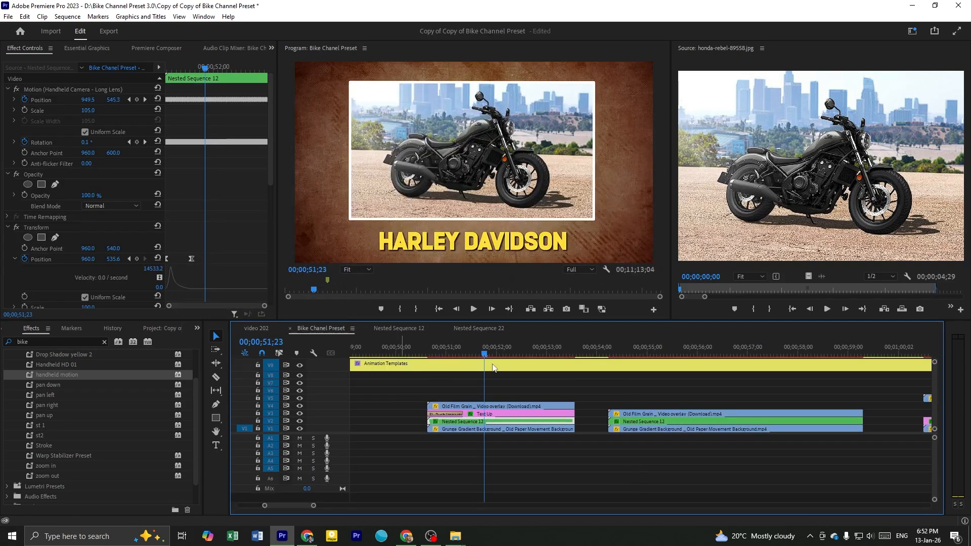
pyautogui.click(493, 383)
pyautogui.click(428, 355)
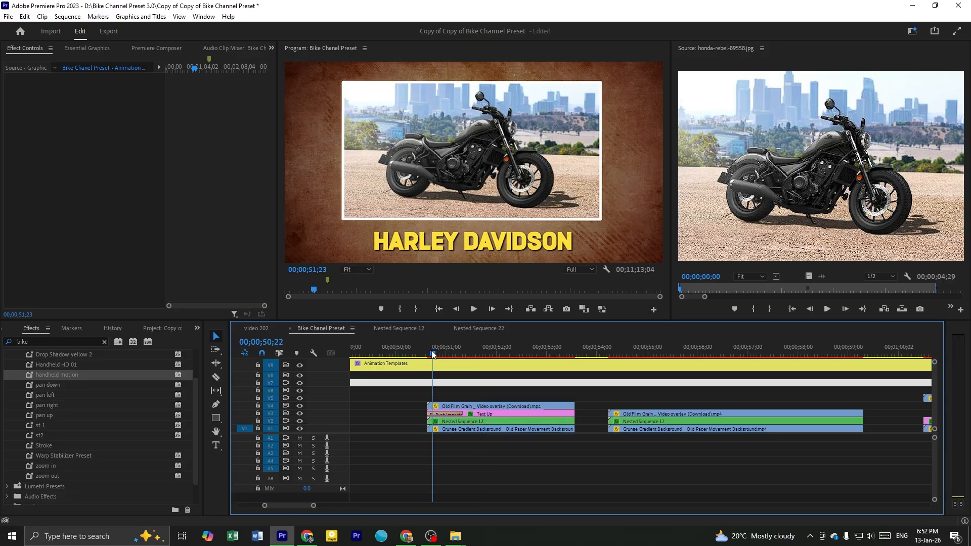
pyautogui.press('space')
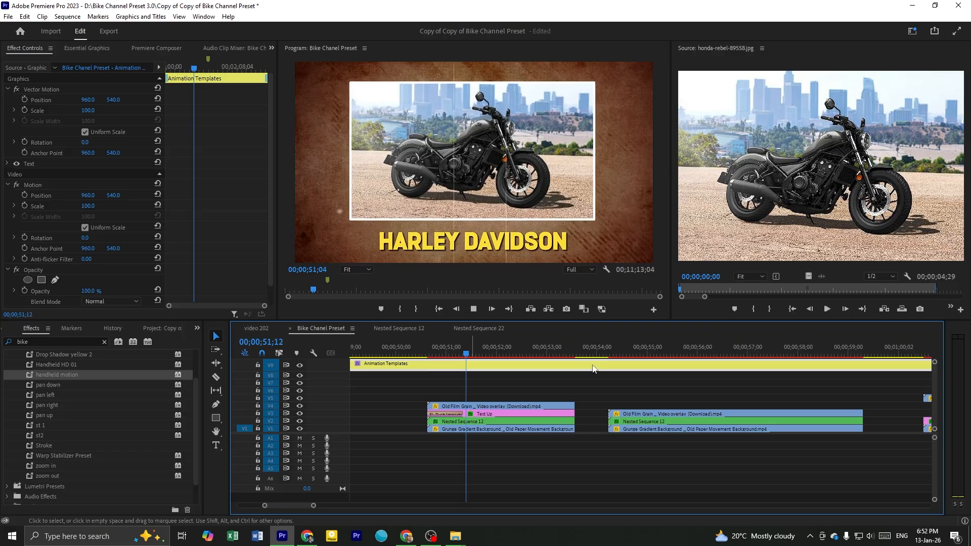
pyautogui.click(500, 353)
pyautogui.moveTo(504, 350); pyautogui.dragTo(511, 396)
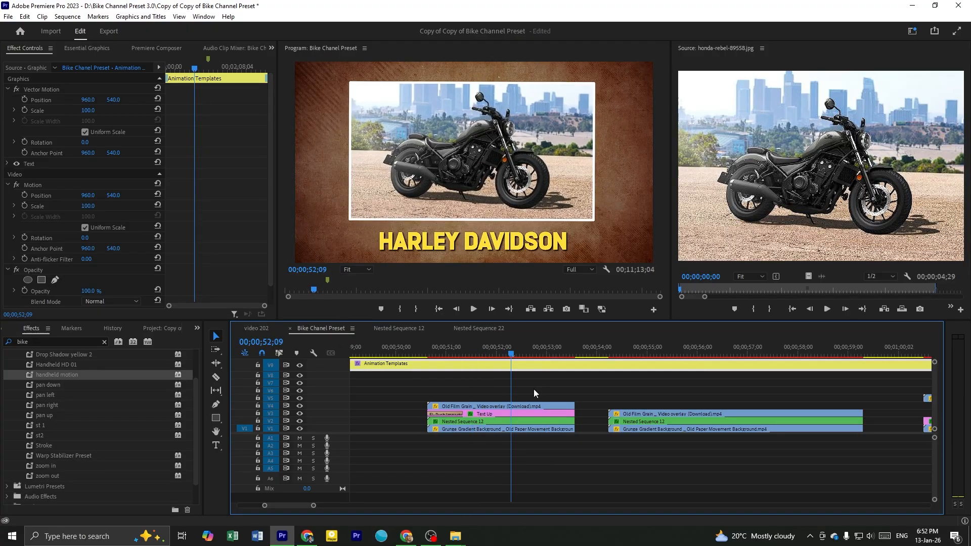
# Skim the untitled photo frame template, and open its Nested Sequence 12 and Nested Sequence 22 to inspect honda-rebel-89558.jpg
pyautogui.click(565, 384)
pyautogui.scroll(-3, 561, 387)
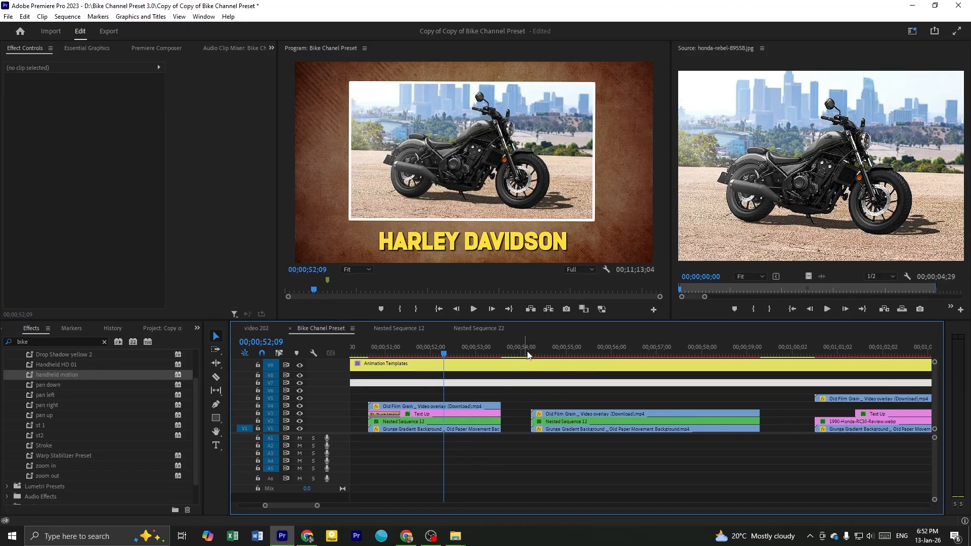
pyautogui.moveTo(530, 355); pyautogui.dragTo(670, 374)
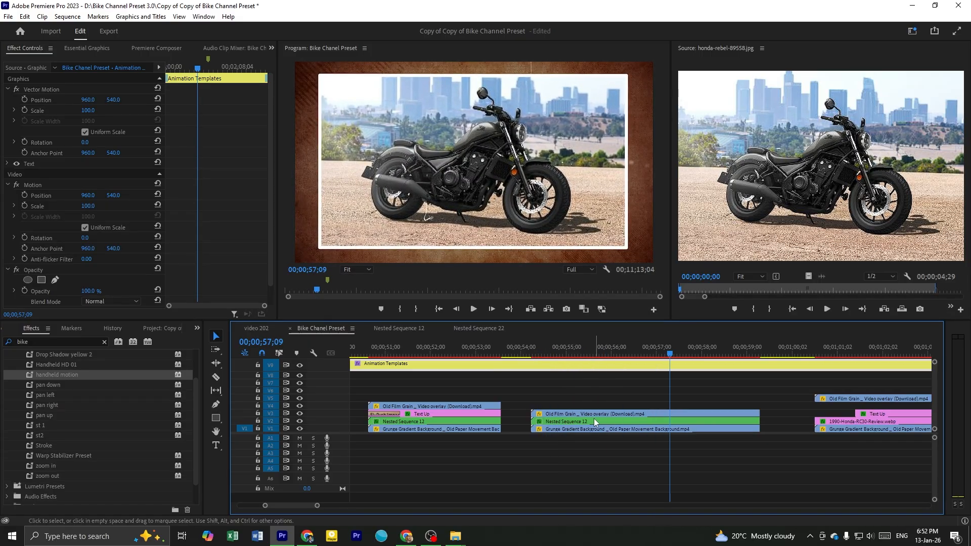
pyautogui.doubleClick(575, 423)
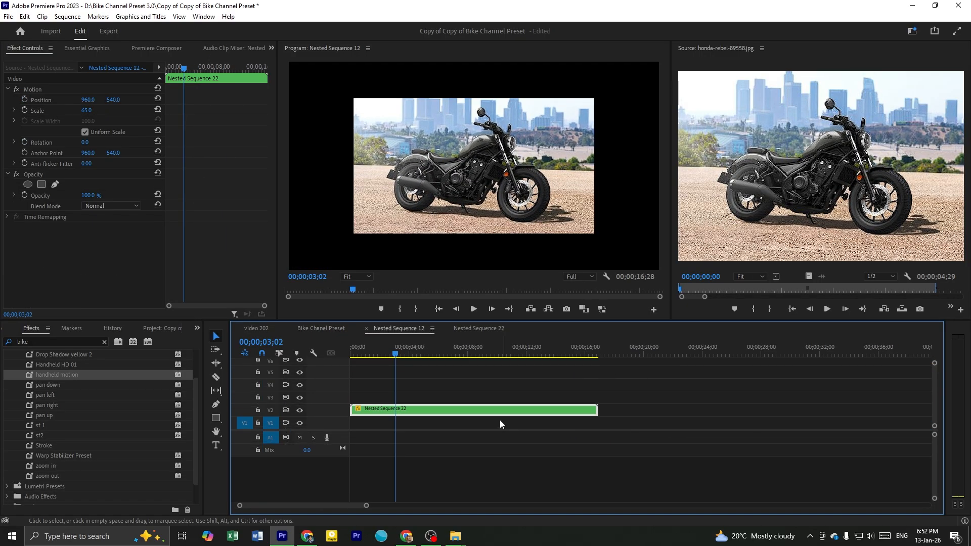
pyautogui.doubleClick(454, 414)
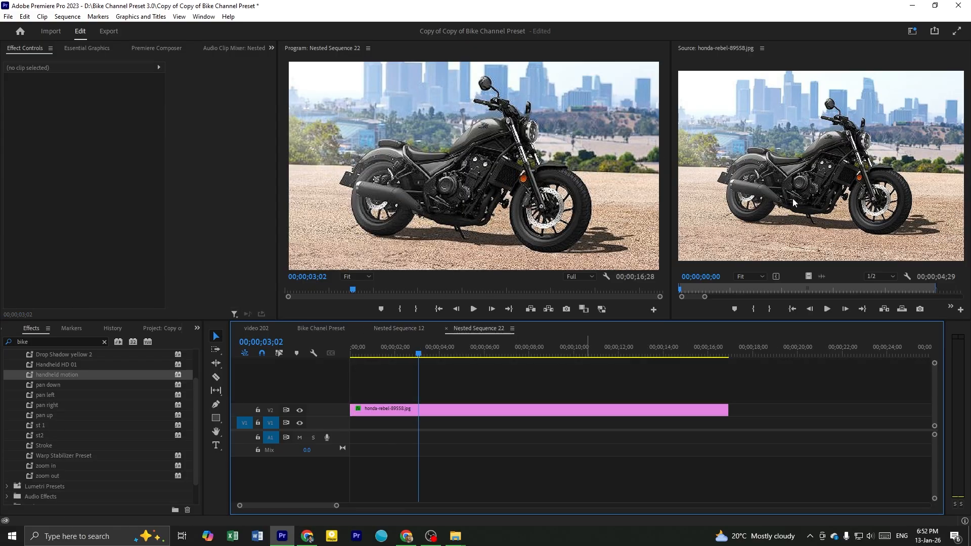
pyautogui.click(787, 180)
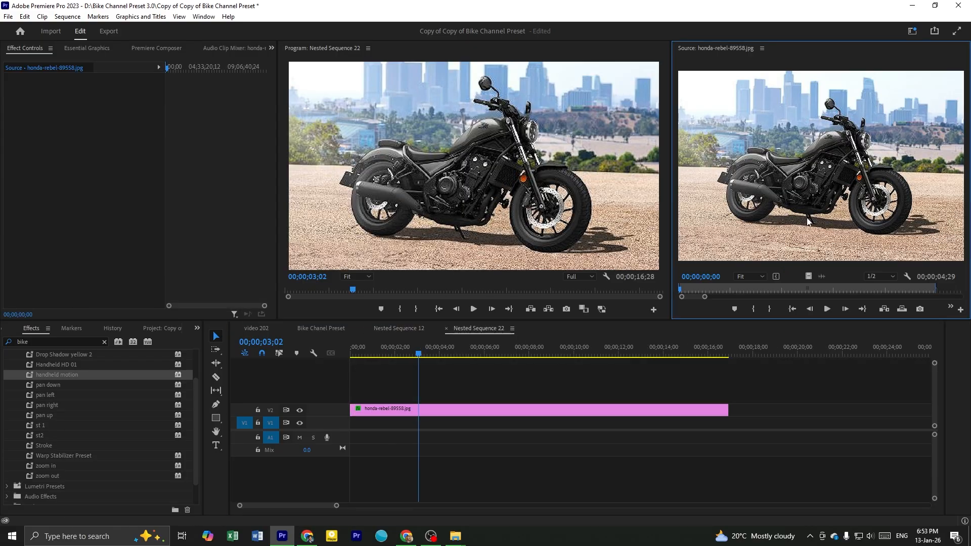
pyautogui.click(467, 413)
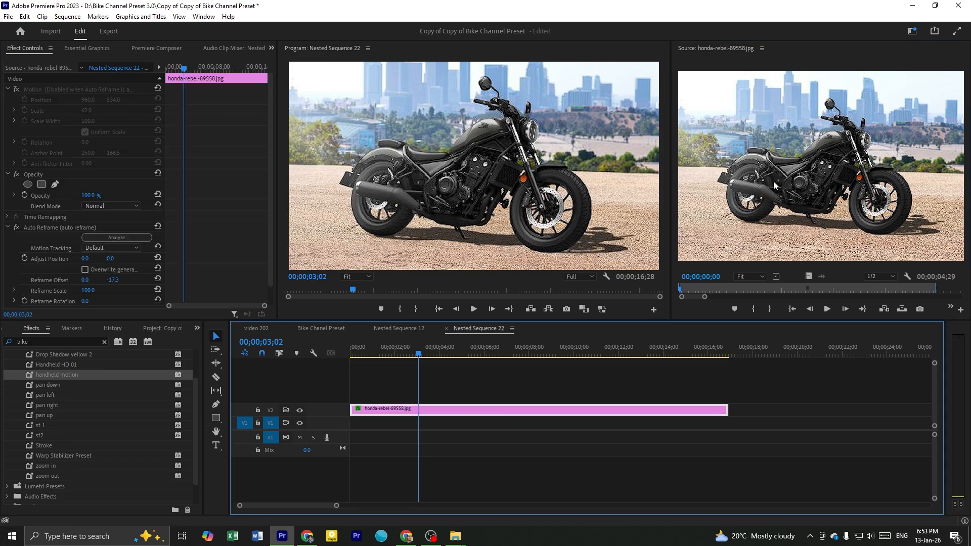
# Save the project and return to the Bike Chanel Preset sequence
pyautogui.press('-')
pyautogui.press('-')
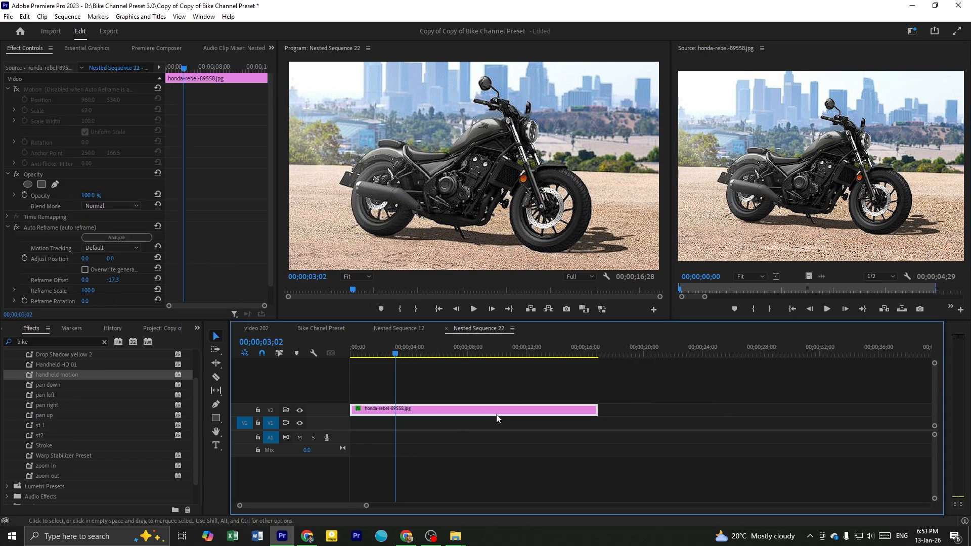
pyautogui.press('=')
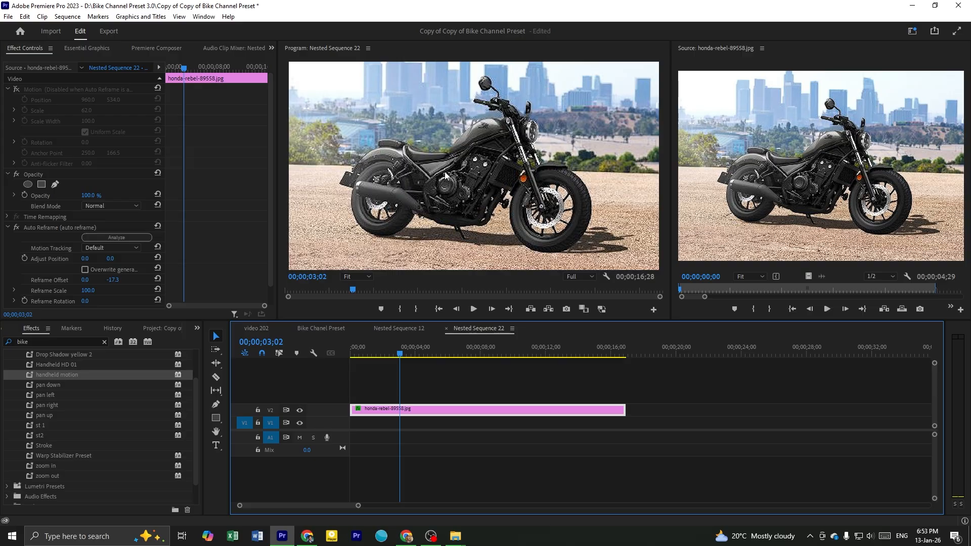
pyautogui.hotkey('ctrl', 's')
pyautogui.click(324, 328)
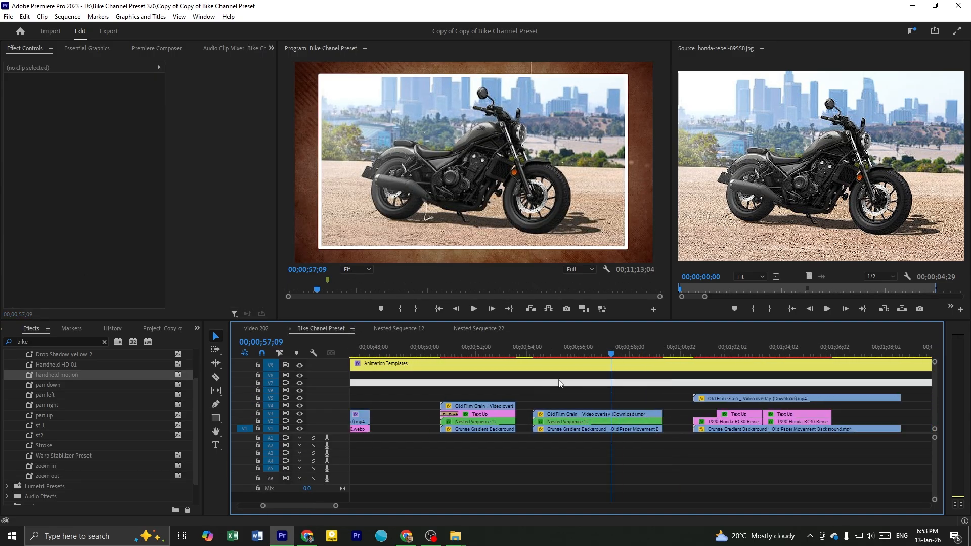
# Skim and play the template in which two successive 1990-Honda-RC30-Review.webp photos and titles share the grunge background
pyautogui.moveTo(533, 354); pyautogui.dragTo(590, 345)
pyautogui.scroll(-1, 641, 395)
pyautogui.scroll(1, 612, 400)
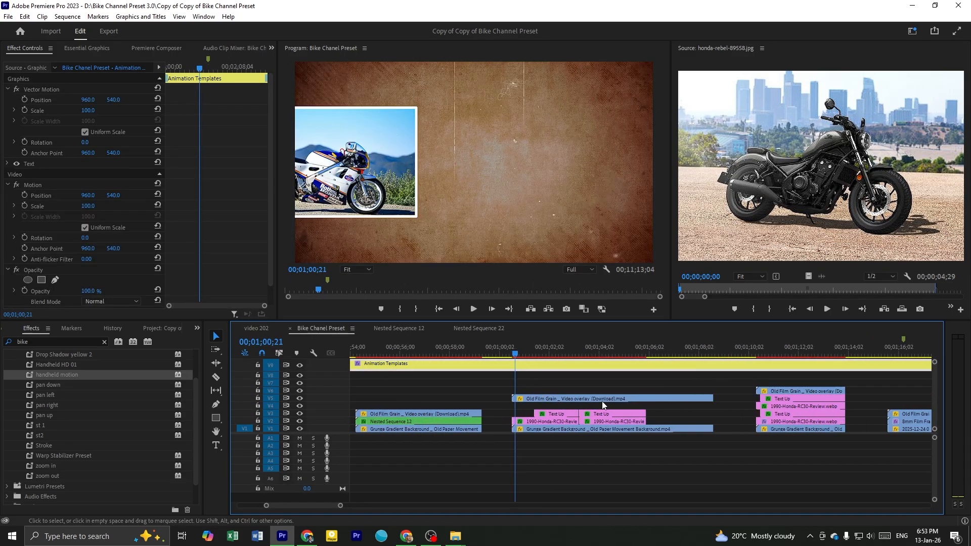
pyautogui.click(569, 384)
pyautogui.scroll(2, 579, 379)
pyautogui.scroll(-1, 546, 386)
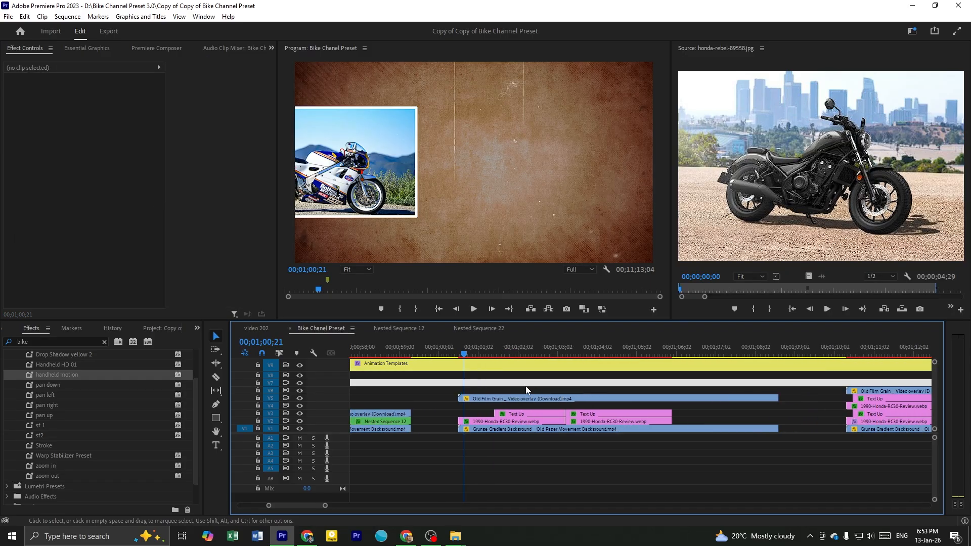
pyautogui.moveTo(488, 348); pyautogui.dragTo(601, 387)
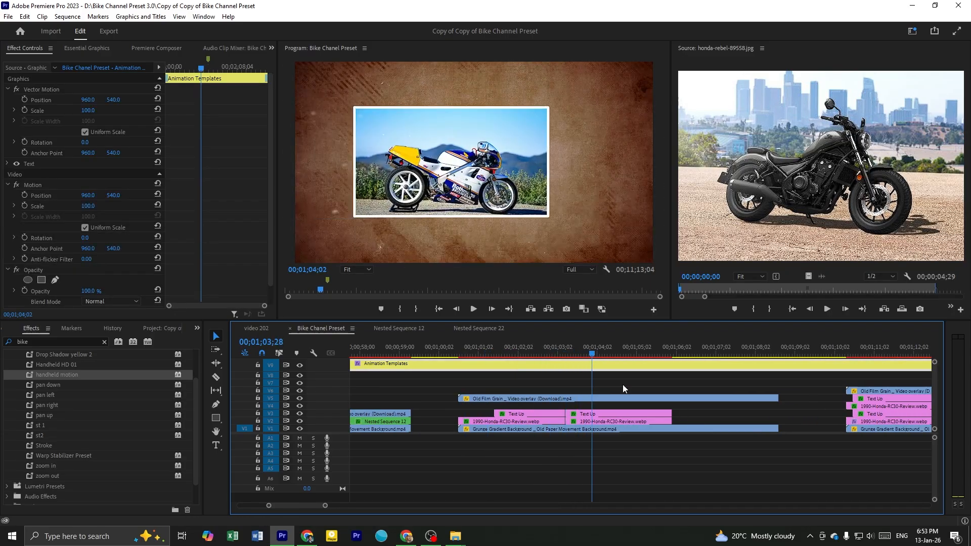
pyautogui.click(603, 385)
pyautogui.scroll(-1, 618, 399)
pyautogui.scroll(1, 614, 401)
pyautogui.scroll(-1, 582, 402)
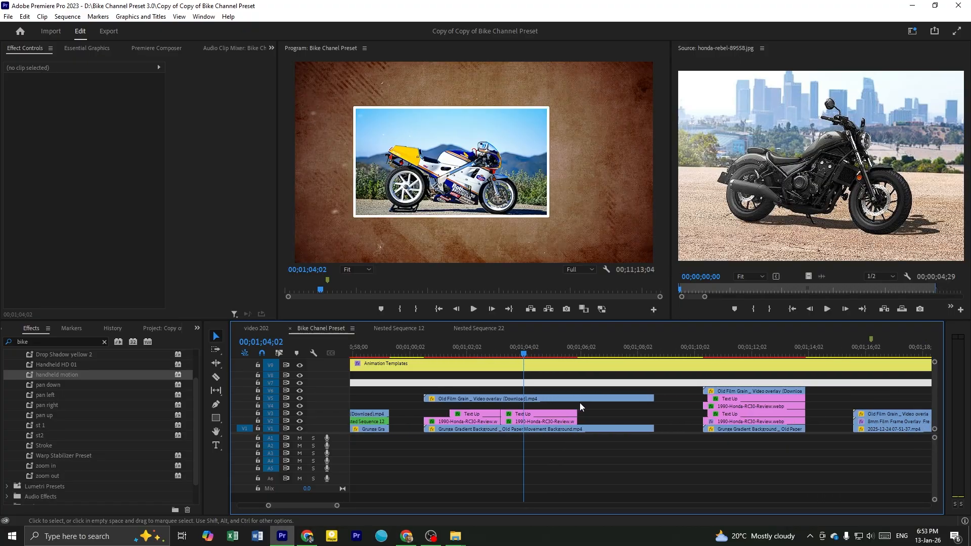
pyautogui.scroll(-3, 578, 403)
pyautogui.moveTo(487, 349); pyautogui.dragTo(515, 388)
pyautogui.press('space')
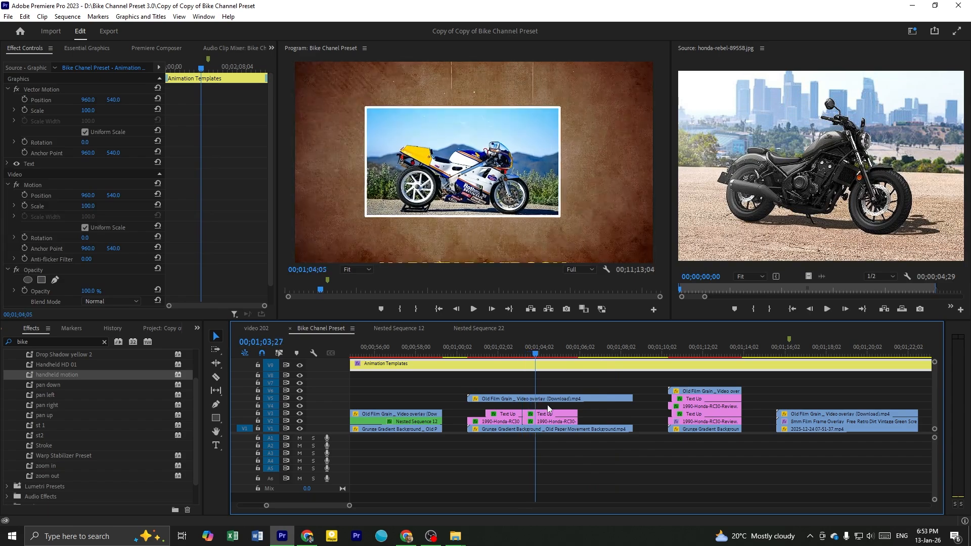
pyautogui.moveTo(507, 350); pyautogui.dragTo(500, 417)
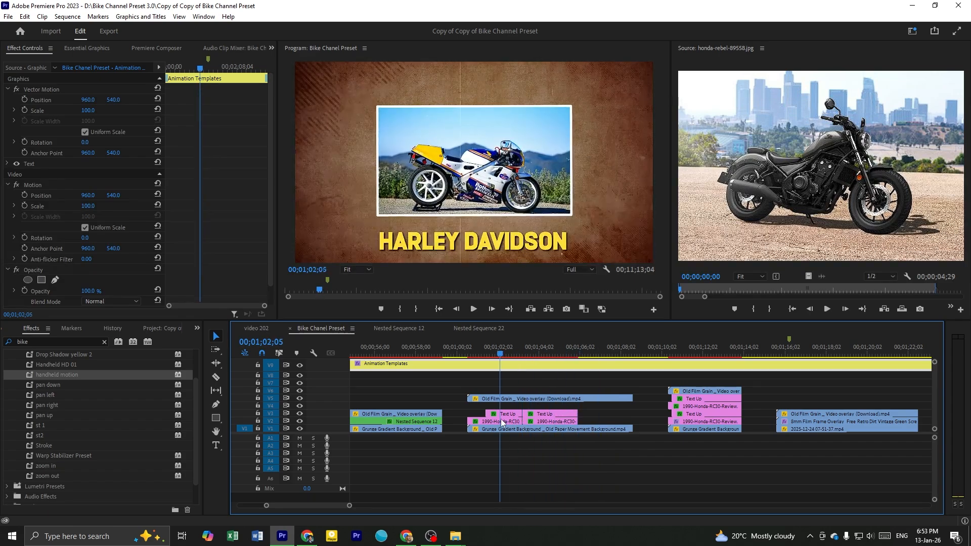
# Copy all clips of the two-photo RC30 template into the video 202 sequence at 00;20;29;17, after the existing footage
pyautogui.scroll(1, 499, 417)
pyautogui.click(516, 414)
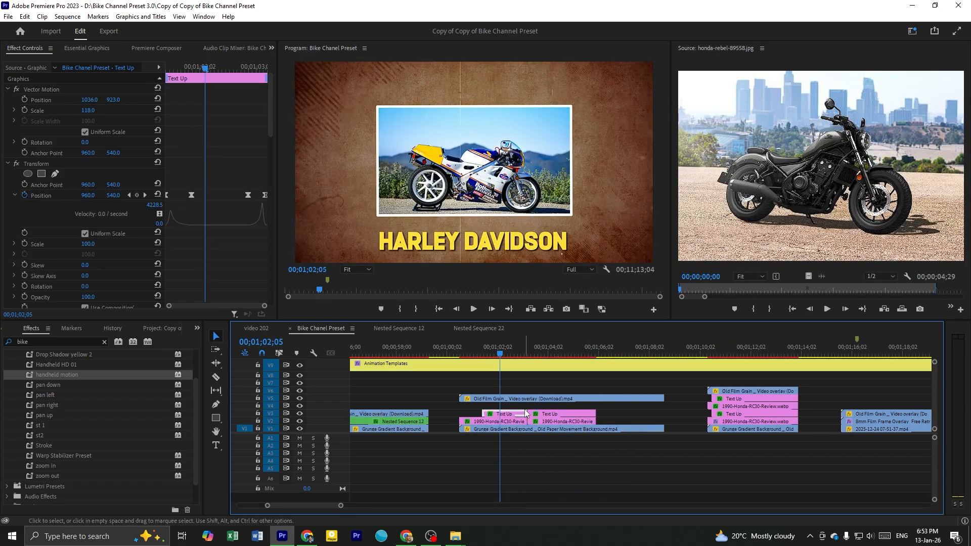
pyautogui.scroll(1, 532, 413)
pyautogui.click(528, 405)
pyautogui.moveTo(572, 385); pyautogui.dragTo(496, 427)
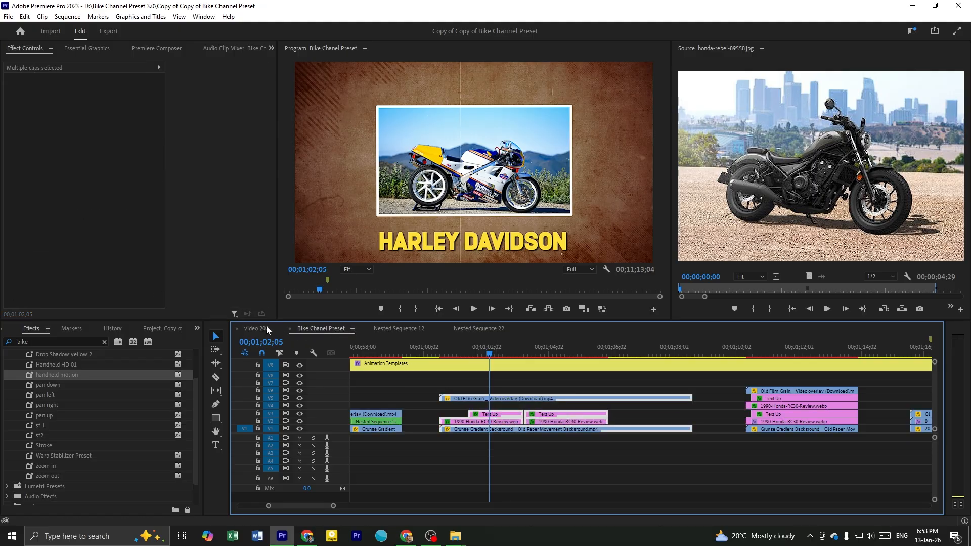
pyautogui.click(265, 329)
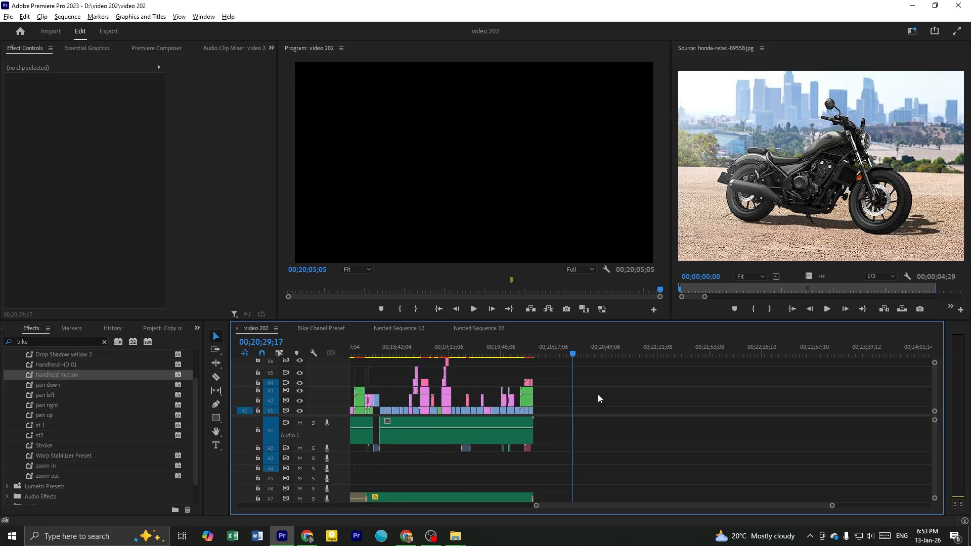
pyautogui.scroll(2, 594, 392)
pyautogui.hotkey('ctrl', 'v')
pyautogui.scroll(5, 576, 403)
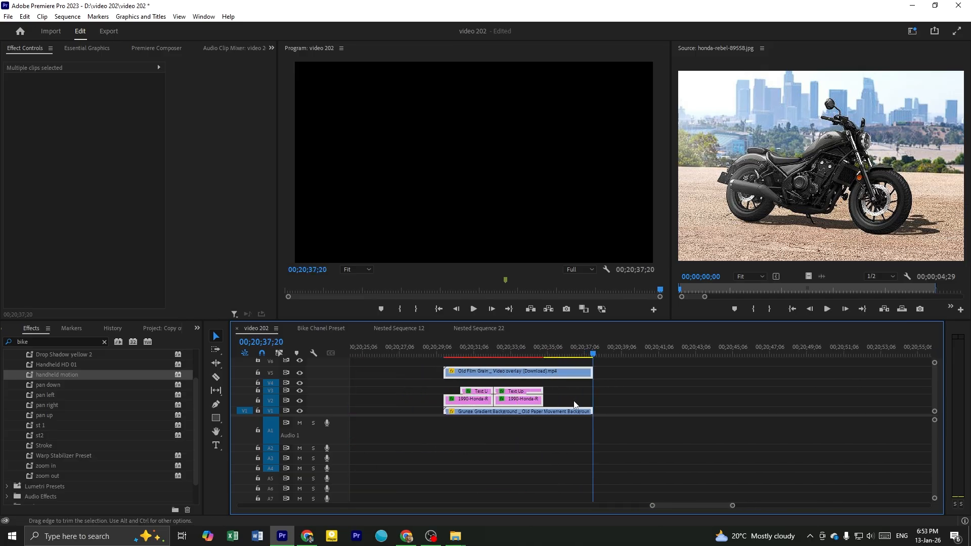
# Skim the pasted two-photo template in video 202 across both photos and their titles
pyautogui.click(469, 348)
pyautogui.scroll(2, 493, 389)
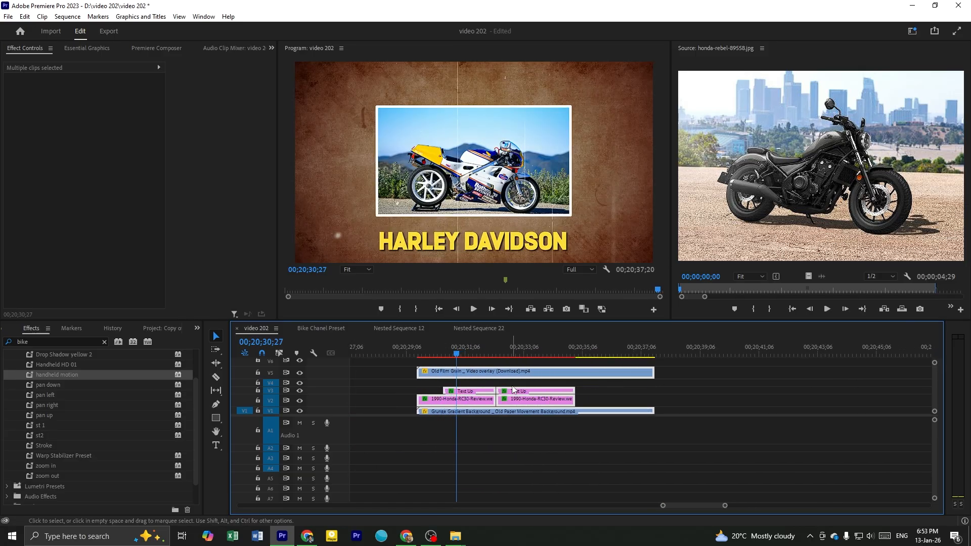
pyautogui.click(530, 385)
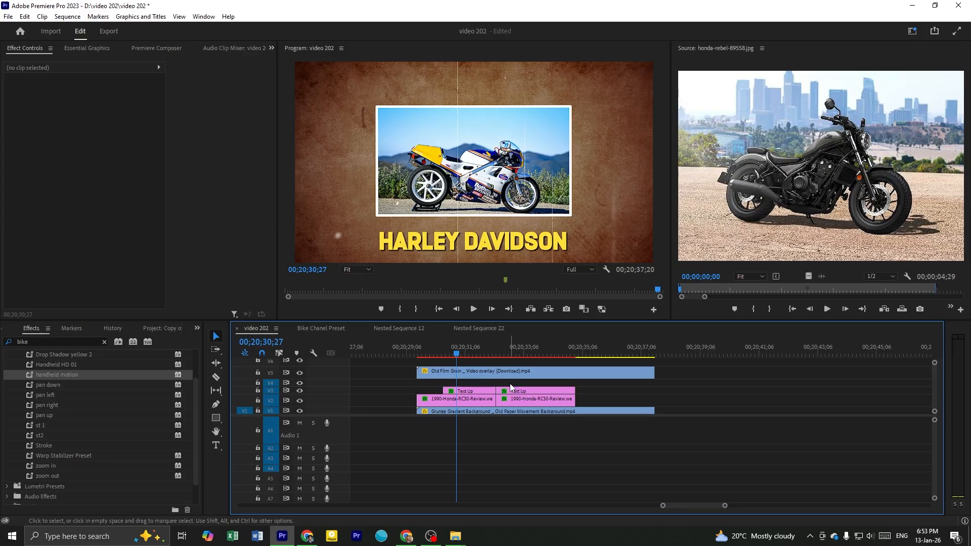
pyautogui.scroll(1, 511, 388)
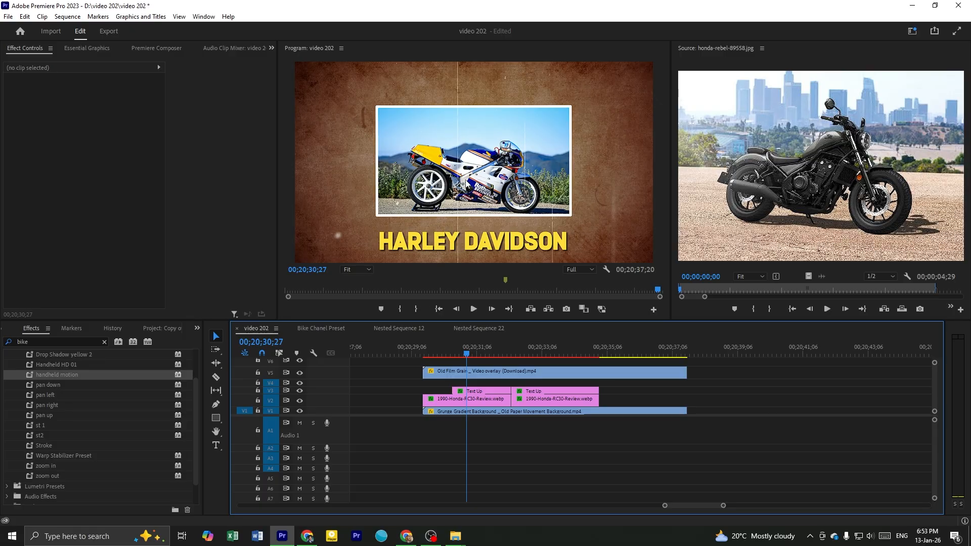
pyautogui.scroll(3, 494, 356)
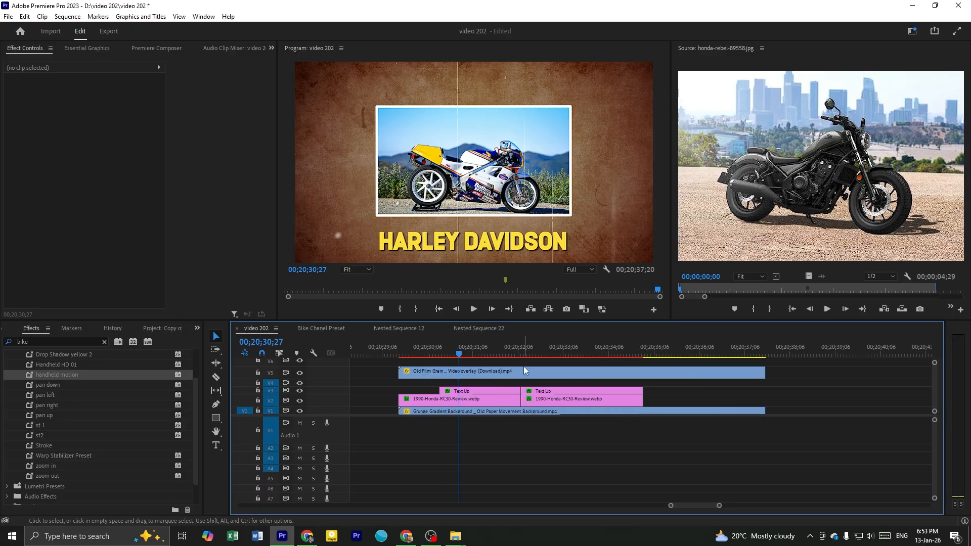
pyautogui.moveTo(494, 356); pyautogui.dragTo(577, 366)
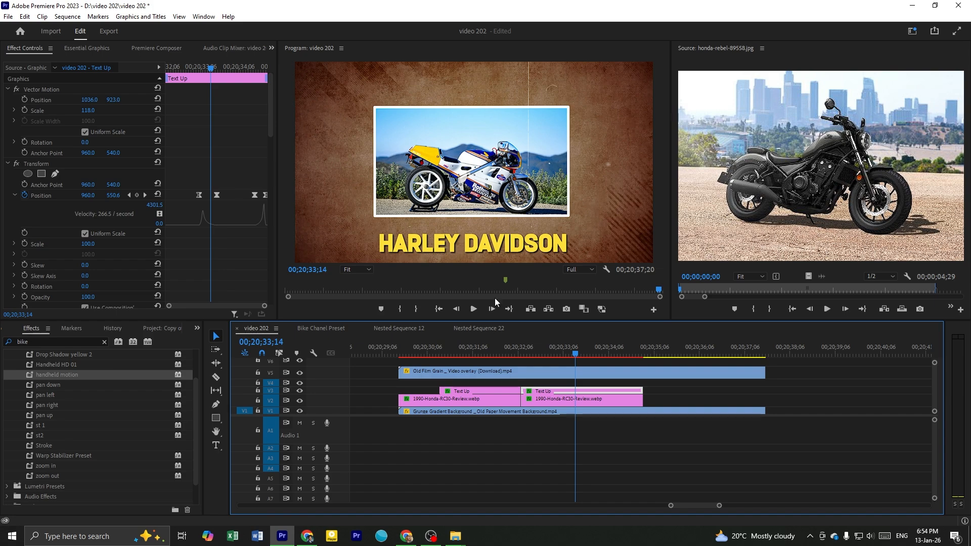
# Shift the second RC30 photo and its Text Up title to start at 00;20;33;02
pyautogui.click(472, 350)
pyautogui.moveTo(529, 354); pyautogui.dragTo(557, 357)
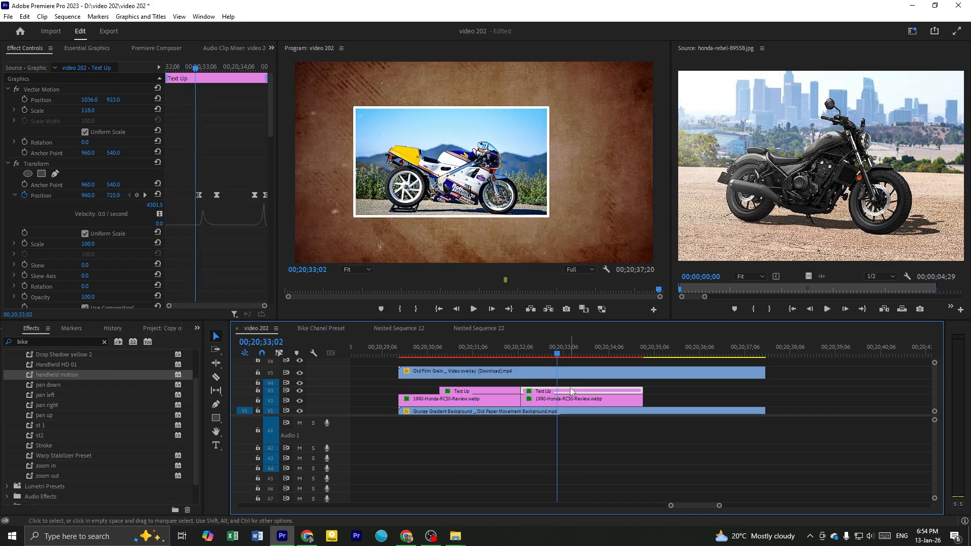
pyautogui.moveTo(569, 384); pyautogui.dragTo(508, 405)
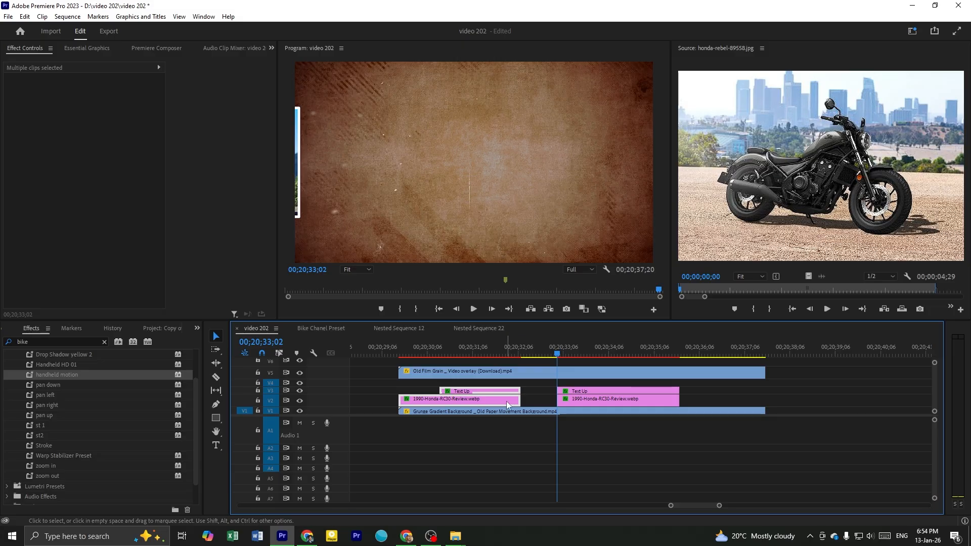
# Rate-stretch the first RC30 photo and its Text Up title to end at 00;20;33;02, where the second photo starts
pyautogui.press('r')
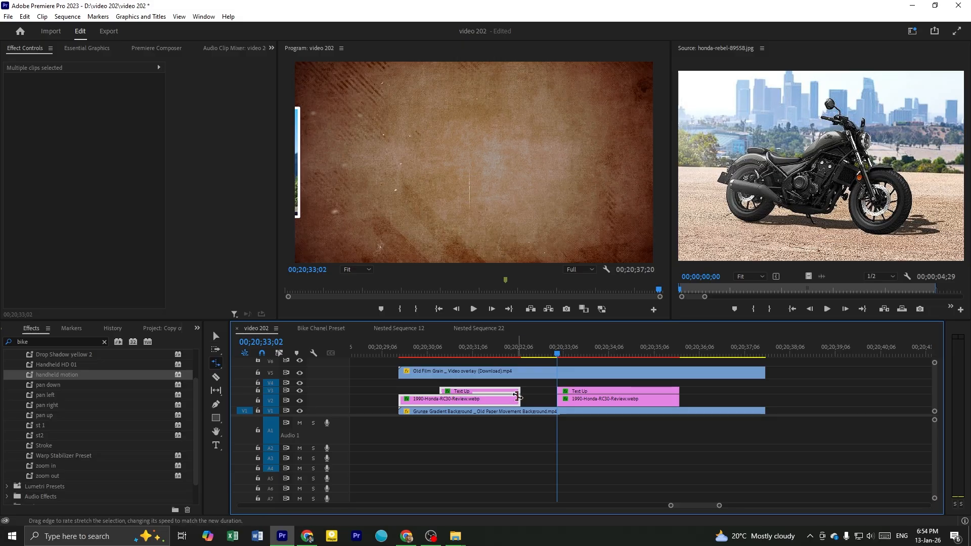
pyautogui.moveTo(517, 396); pyautogui.dragTo(558, 402)
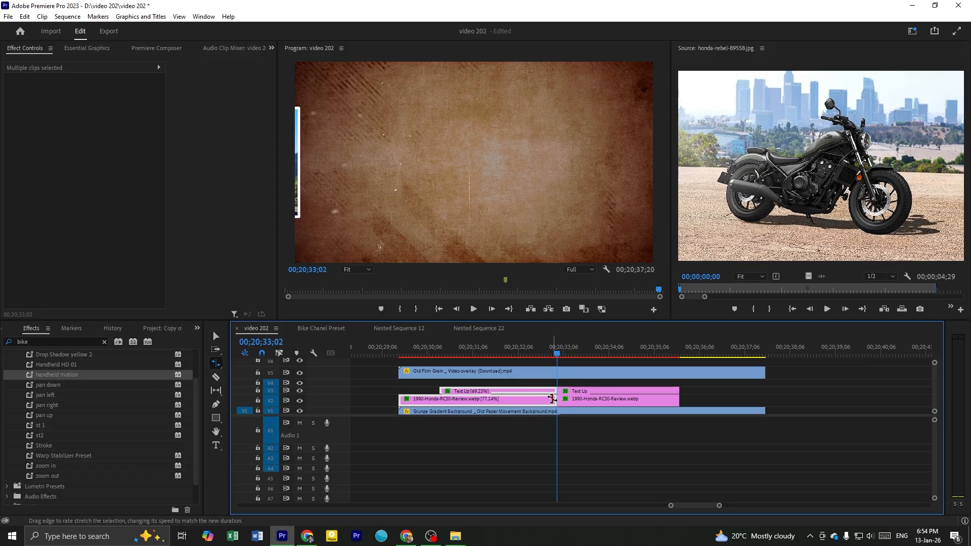
pyautogui.click(425, 384)
pyautogui.click(434, 350)
pyautogui.click(434, 401)
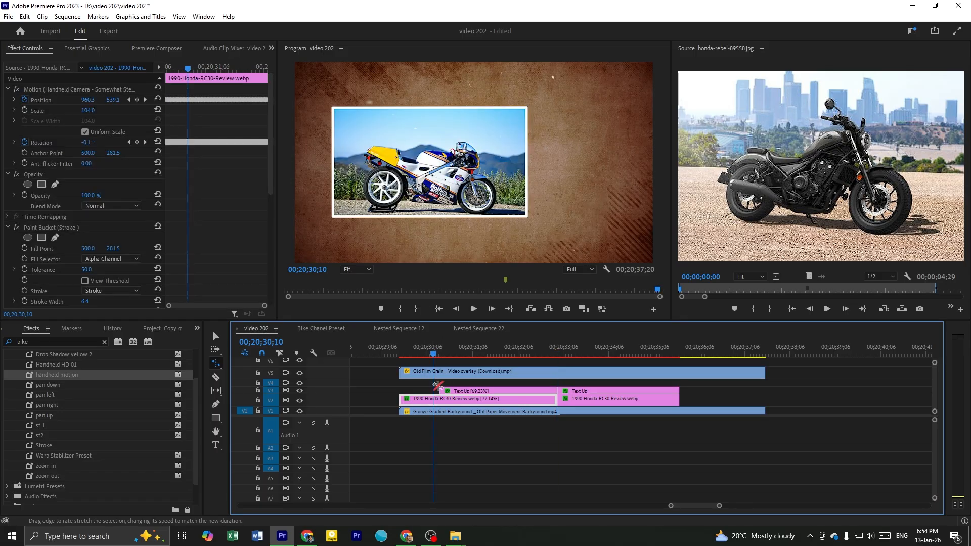
# Rate-stretch the first Text Up title to start at 00;20;30;01 and play back its entrance beneath the RC30 photo
pyautogui.moveTo(407, 353); pyautogui.dragTo(421, 357)
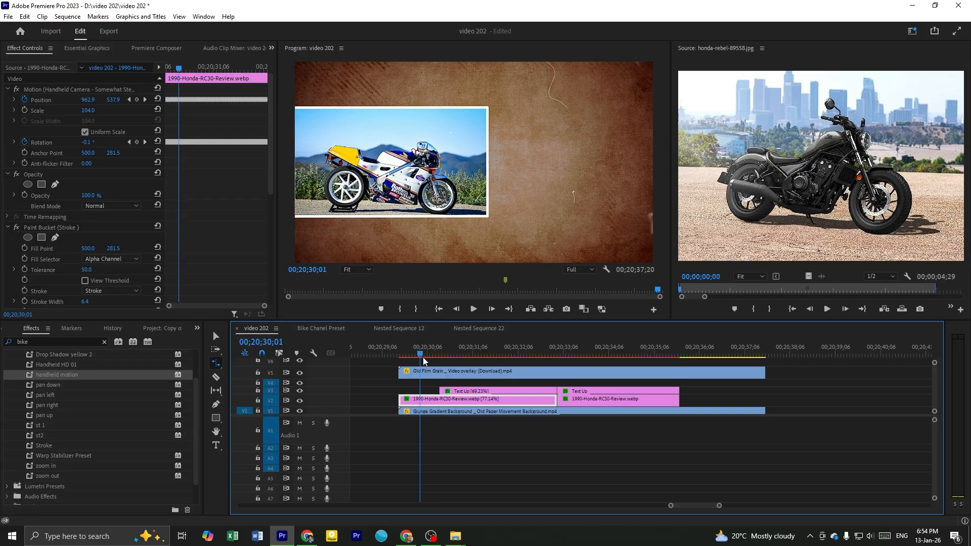
pyautogui.click(443, 391)
pyautogui.moveTo(442, 391); pyautogui.dragTo(420, 392)
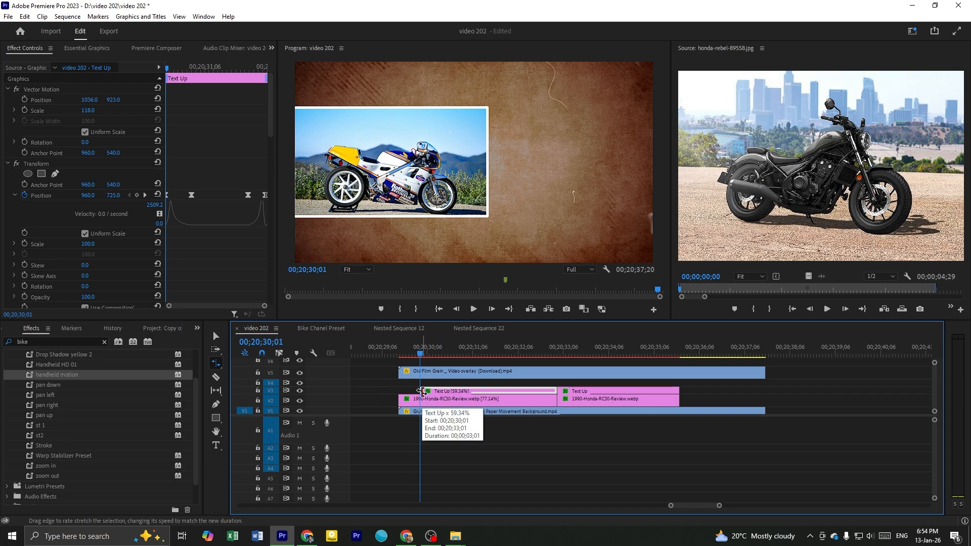
pyautogui.moveTo(422, 391); pyautogui.dragTo(432, 393)
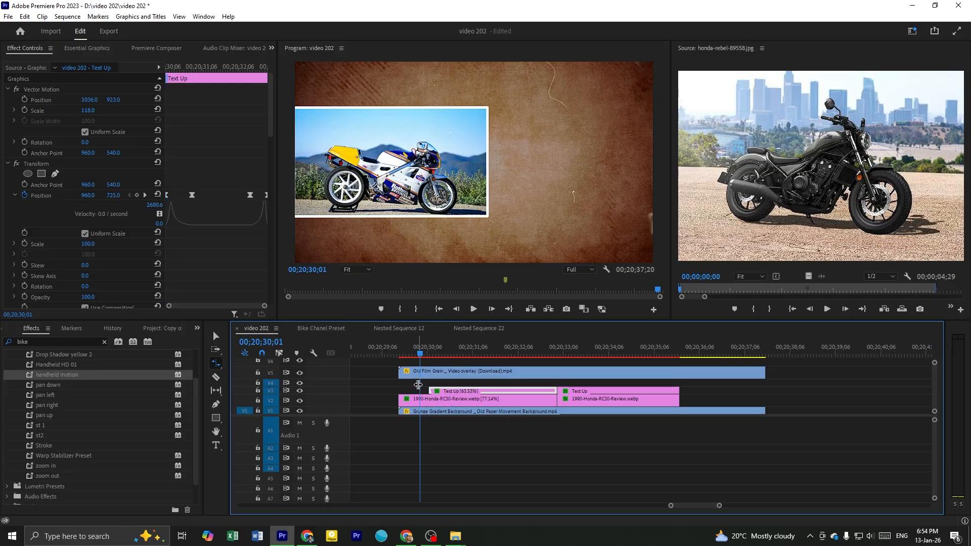
pyautogui.moveTo(430, 391)
pyautogui.mouseDown()
pyautogui.moveTo(463, 391)
pyautogui.moveTo(420, 398)
pyautogui.mouseUp()
pyautogui.press('space')
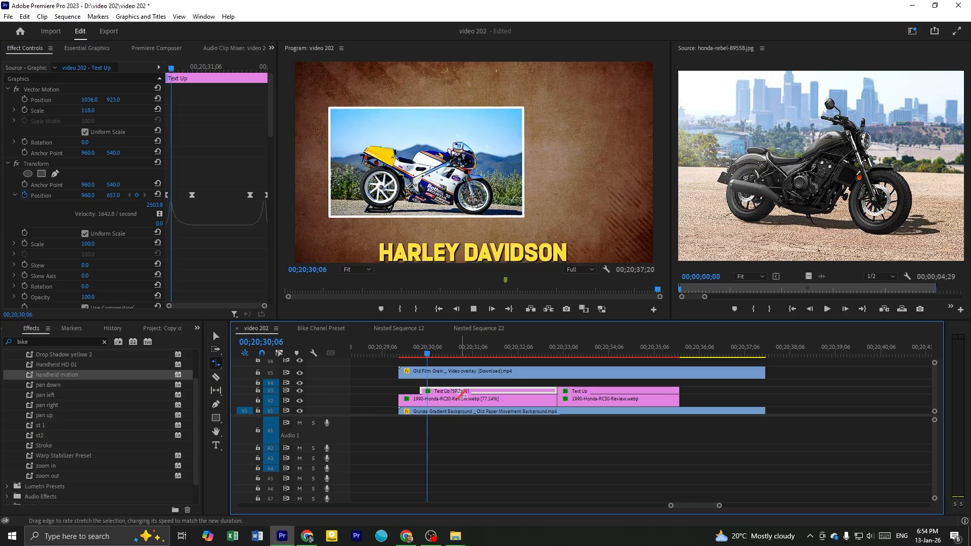
pyautogui.press('space')
pyautogui.press('v')
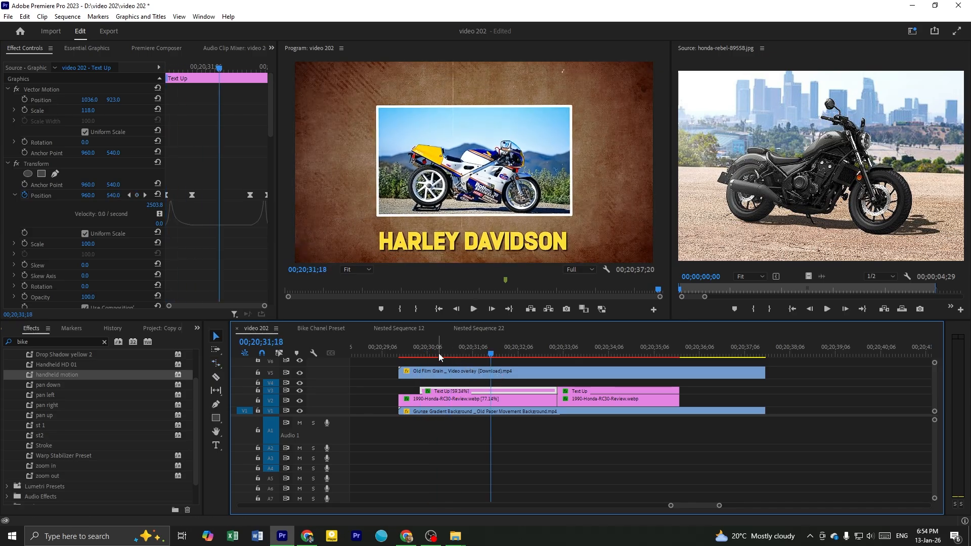
# Save the project and play back the first RC30 photo and its title from the template's start
pyautogui.click(413, 354)
pyautogui.hotkey('ctrl', 's')
pyautogui.click(419, 344)
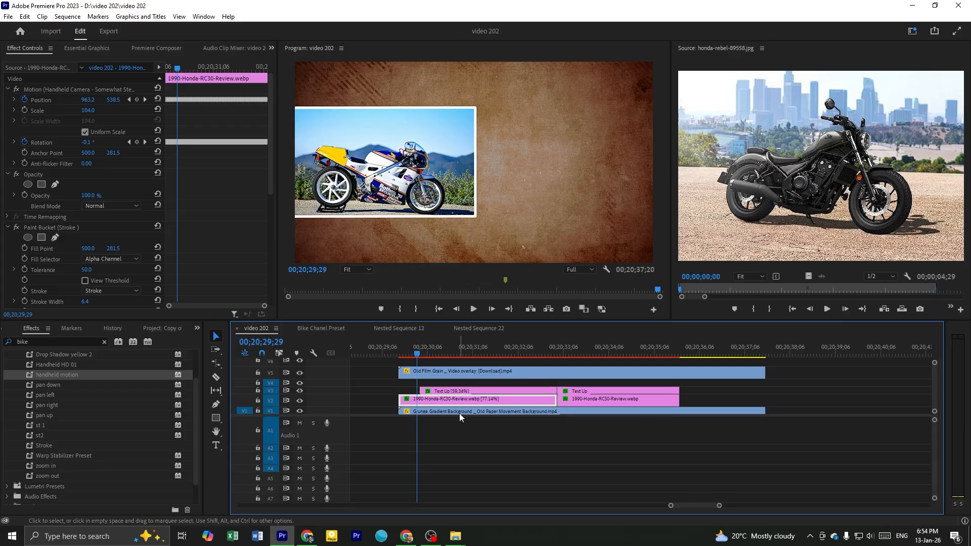
pyautogui.click(401, 353)
pyautogui.press('space')
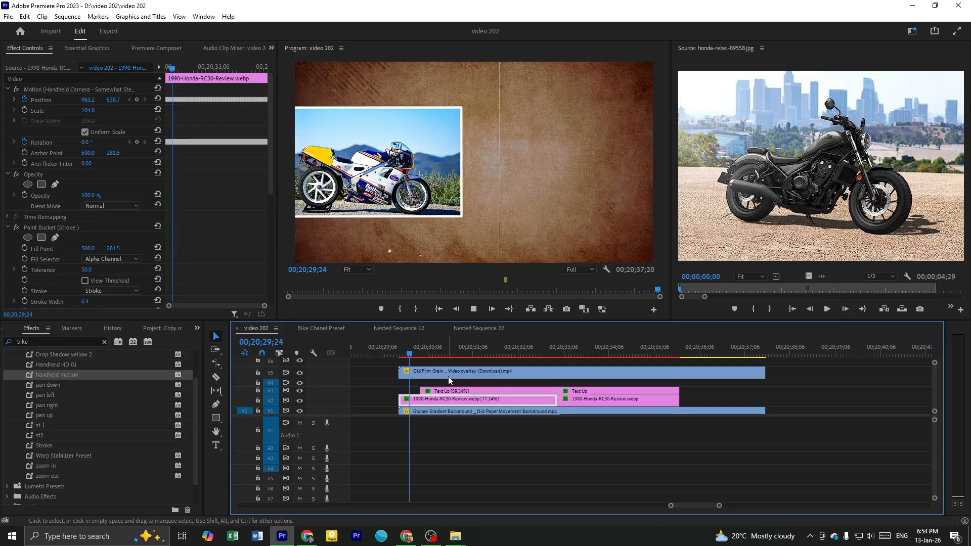
pyautogui.press('space')
# Rate-stretch the first RC30 photo and its Text Up title to start at 00;20;30;18, and play back the result
pyautogui.moveTo(424, 353); pyautogui.dragTo(448, 412)
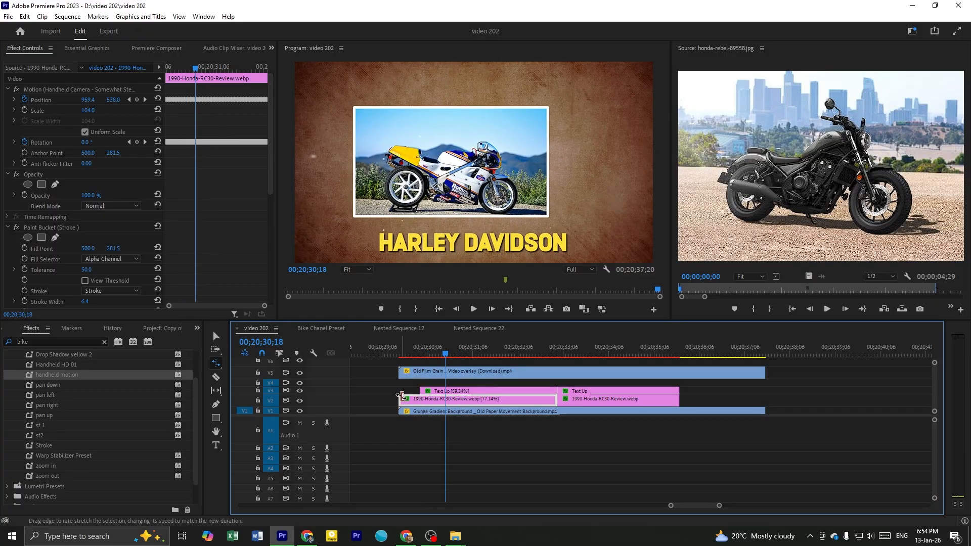
pyautogui.moveTo(398, 399); pyautogui.dragTo(446, 394)
pyautogui.click(422, 390)
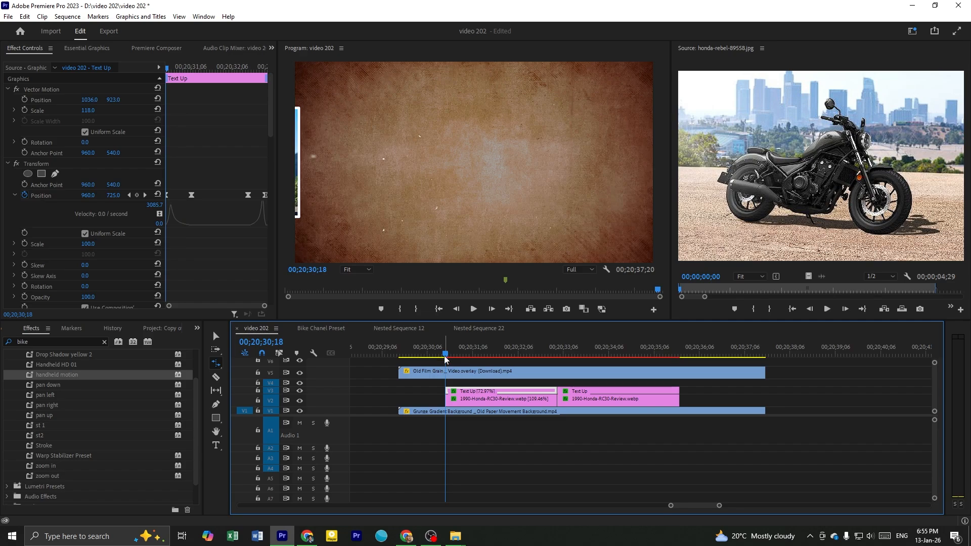
pyautogui.press('space')
pyautogui.press('v')
# Trim the starts of the Old Film Grain overlay and the Grunge Gradient Background to the first photo's start at 00;20;30;18
pyautogui.scroll(-2, 531, 462)
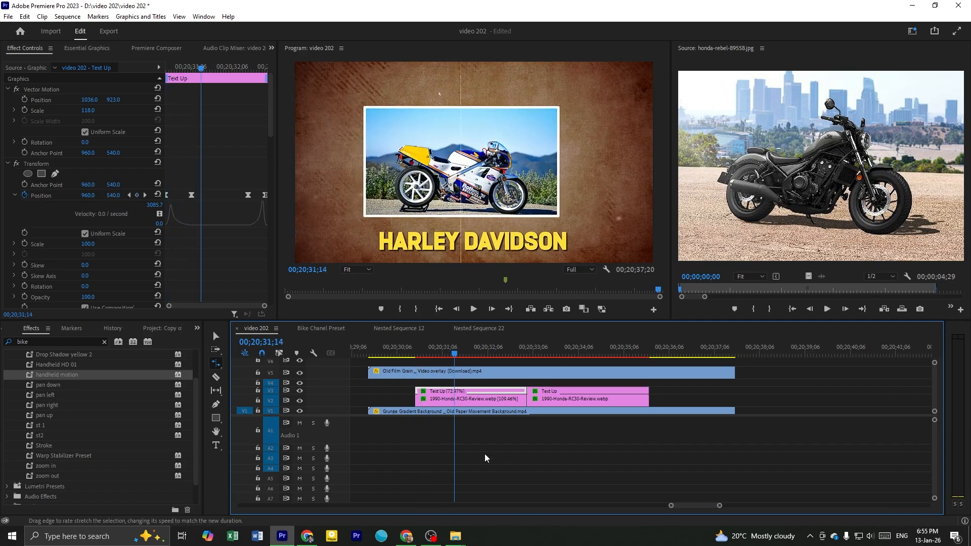
pyautogui.click(410, 411)
pyautogui.scroll(1, 406, 399)
pyautogui.click(397, 372)
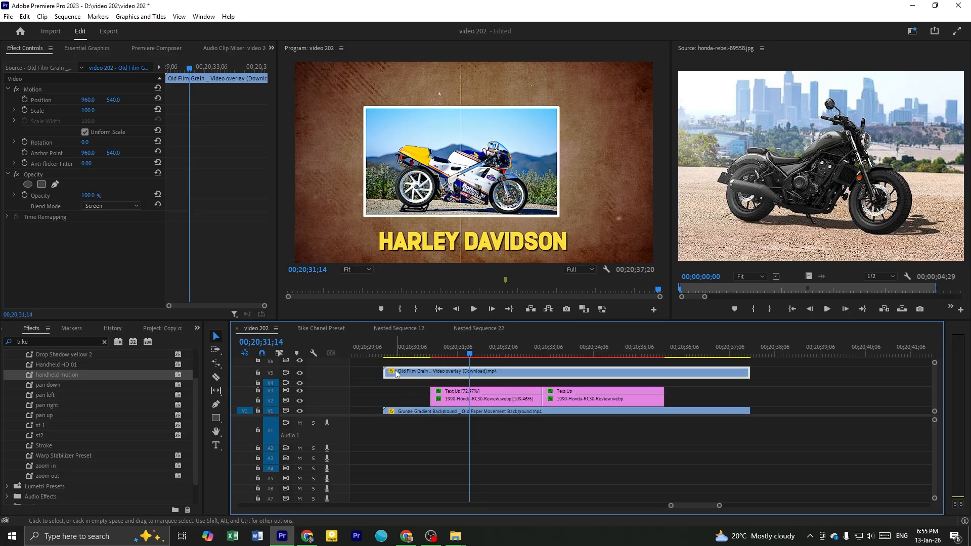
pyautogui.moveTo(389, 373); pyautogui.dragTo(431, 378)
pyautogui.click(409, 410)
pyautogui.moveTo(386, 412); pyautogui.dragTo(432, 415)
# Play back the shortened template from 00;20;30;18 to the entrance of the second photo
pyautogui.click(432, 353)
pyautogui.press('space')
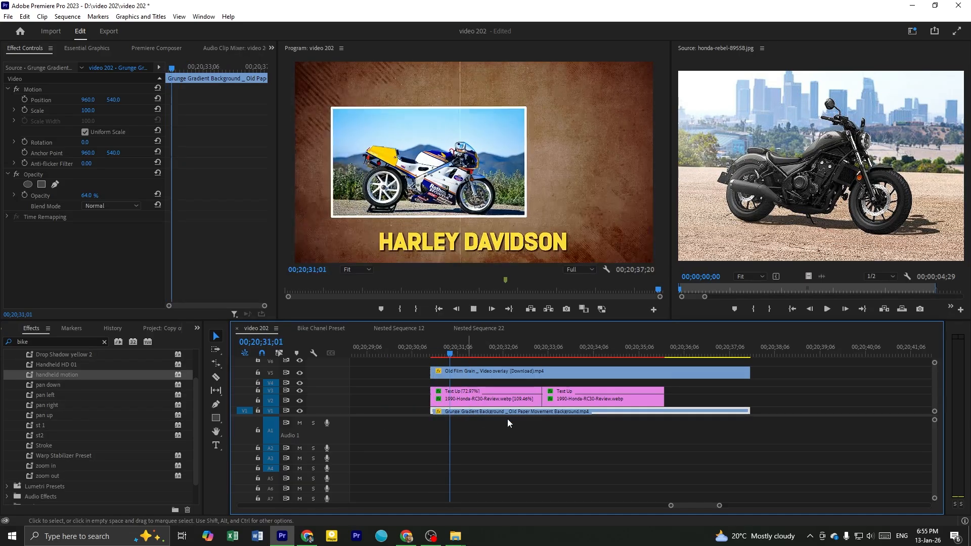
pyautogui.press('space')
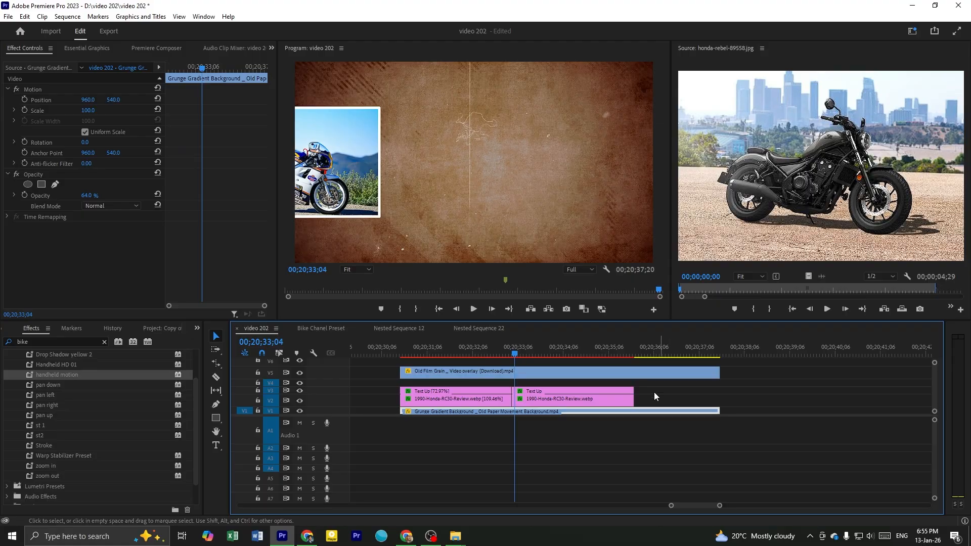
# Try placing a copy of the second RC30 photo and its Text Up title directly after the original pair
pyautogui.scroll(-2, 654, 396)
pyautogui.moveTo(603, 389); pyautogui.dragTo(577, 403)
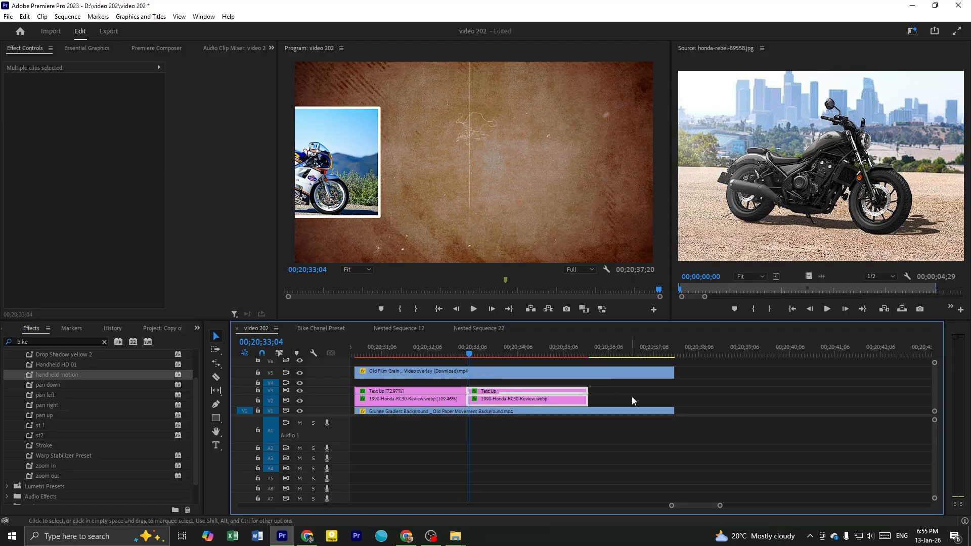
pyautogui.moveTo(505, 402); pyautogui.dragTo(616, 397)
pyautogui.click(588, 347)
pyautogui.moveTo(607, 354); pyautogui.dragTo(645, 381)
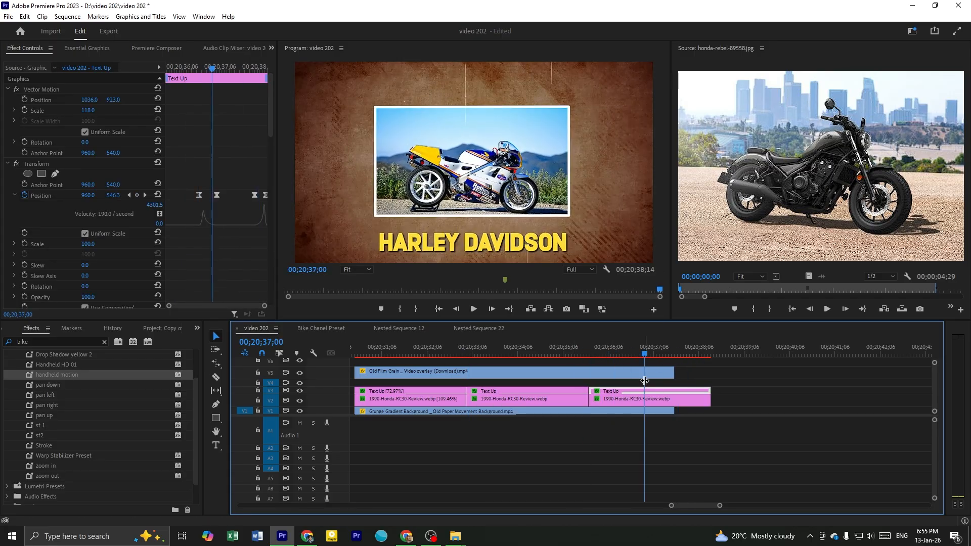
pyautogui.hotkey('ctrl', 'z')
# Scrub through the two-photo template to check the transition between photos and the first title's exit
pyautogui.moveTo(424, 354); pyautogui.dragTo(542, 381)
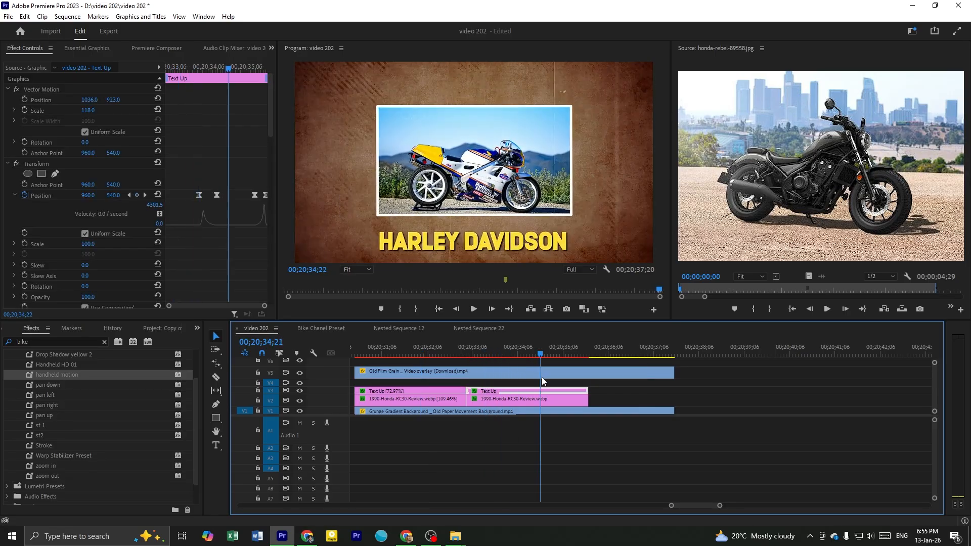
pyautogui.scroll(-1, 487, 368)
pyautogui.click(456, 349)
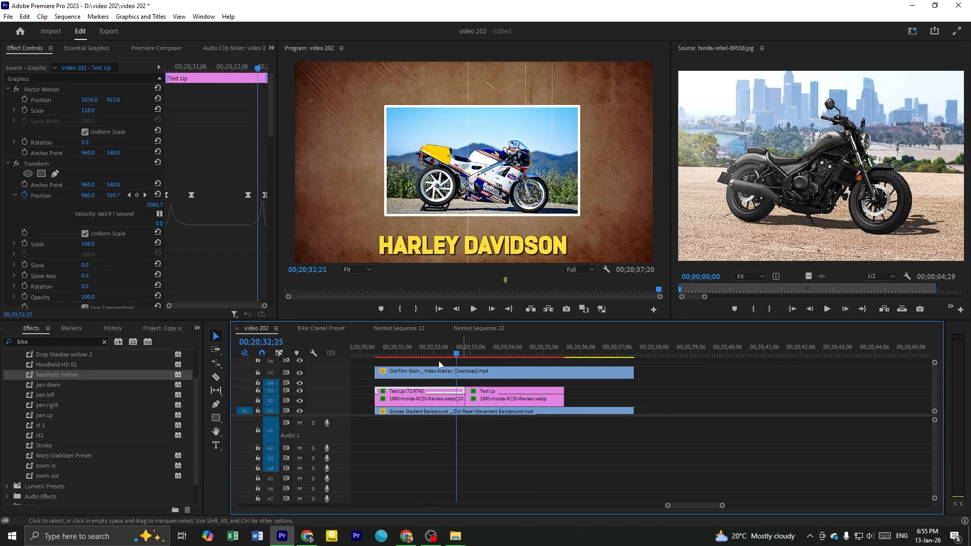
pyautogui.moveTo(423, 357); pyautogui.dragTo(461, 357)
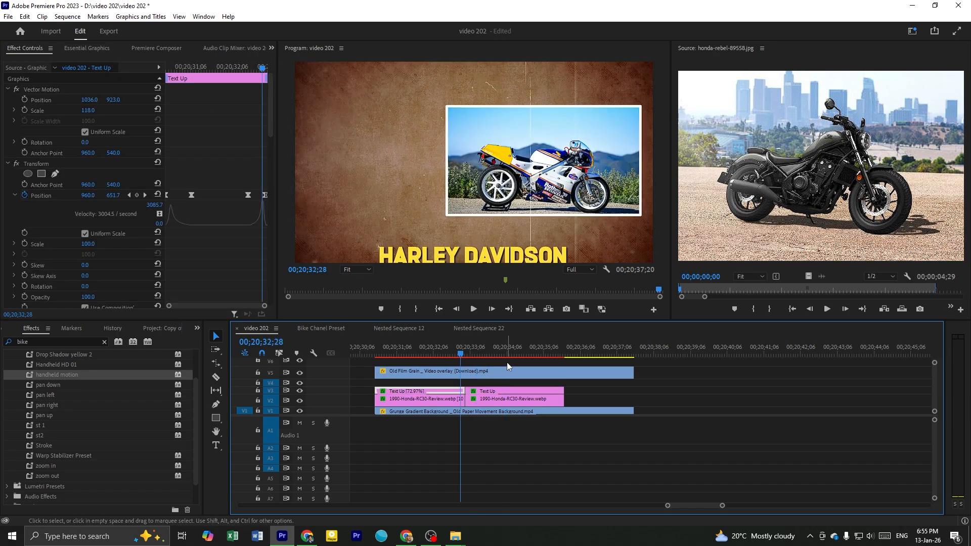
pyautogui.click(508, 363)
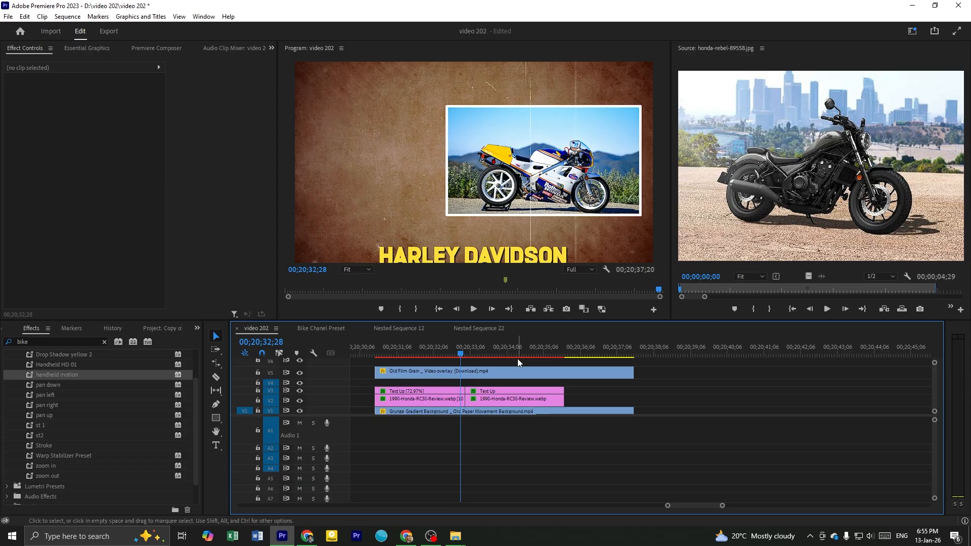
pyautogui.moveTo(451, 351)
pyautogui.mouseDown()
pyautogui.moveTo(504, 362)
pyautogui.moveTo(448, 364)
pyautogui.mouseUp()
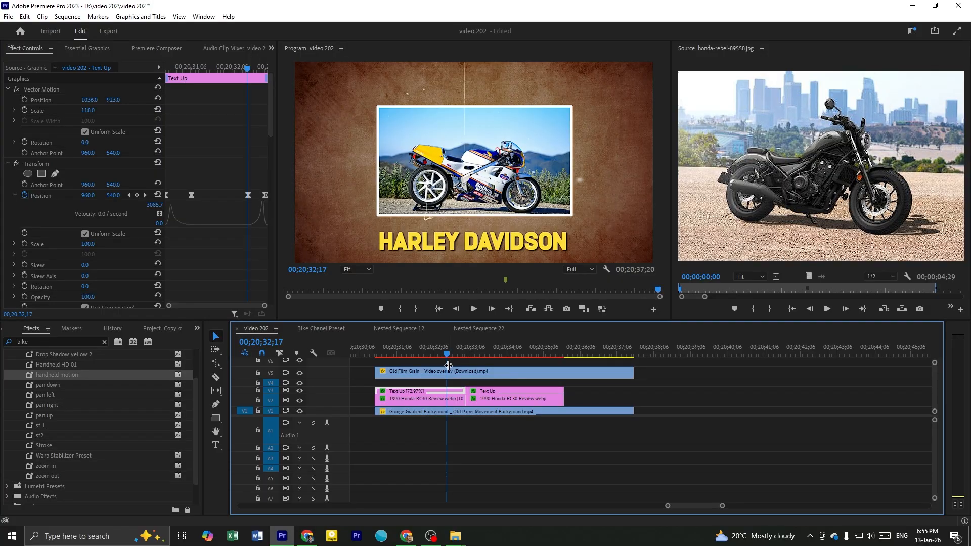
# Delete all clips of the two-photo template from video 202 and switch to the Bike Chanel Preset sequence
pyautogui.moveTo(401, 435); pyautogui.dragTo(372, 362)
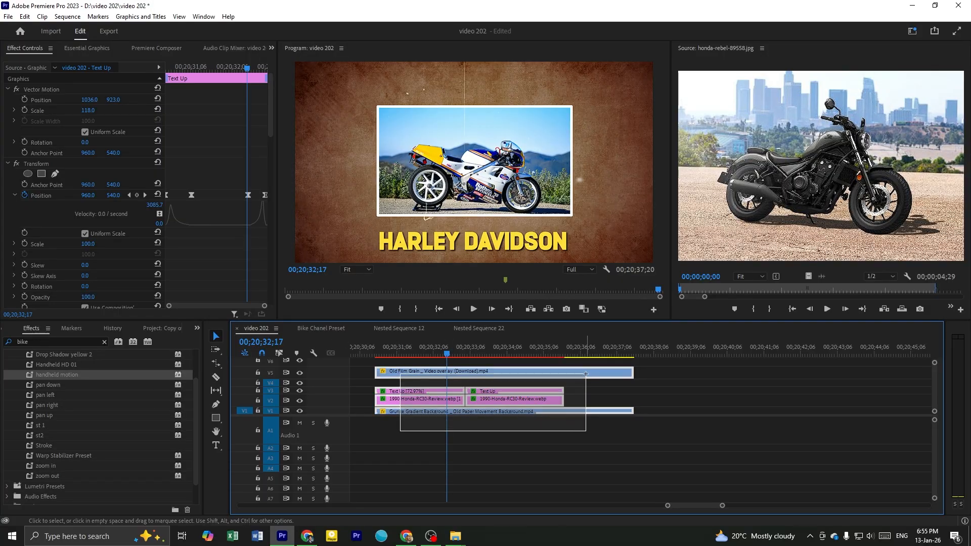
pyautogui.press('Delete')
pyautogui.click(341, 330)
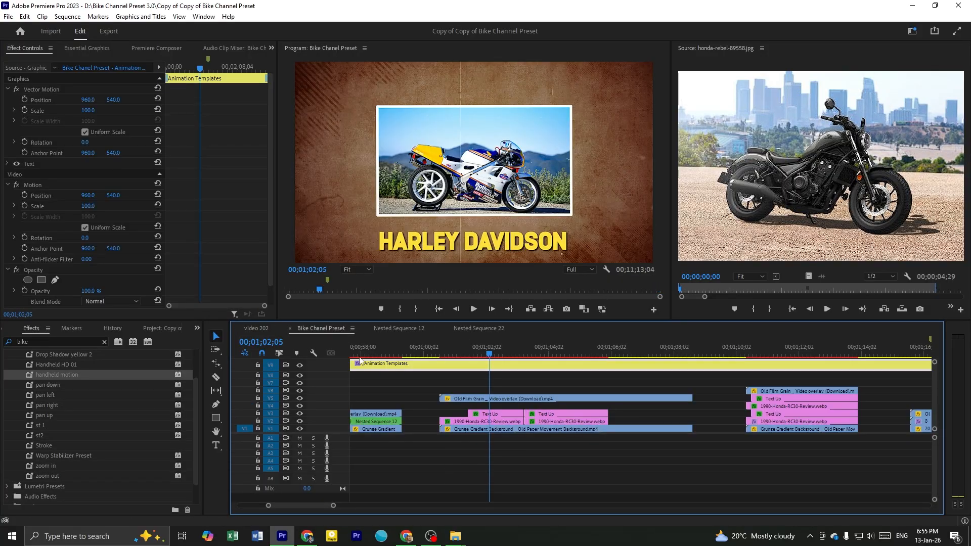
# Play the side-by-side two-photo template in the preset sequence from 00;01;10;16
pyautogui.click(558, 383)
pyautogui.scroll(-1, 556, 380)
pyautogui.click(527, 364)
pyautogui.moveTo(567, 354); pyautogui.dragTo(705, 357)
pyautogui.scroll(-2, 697, 374)
pyautogui.scroll(-3, 679, 383)
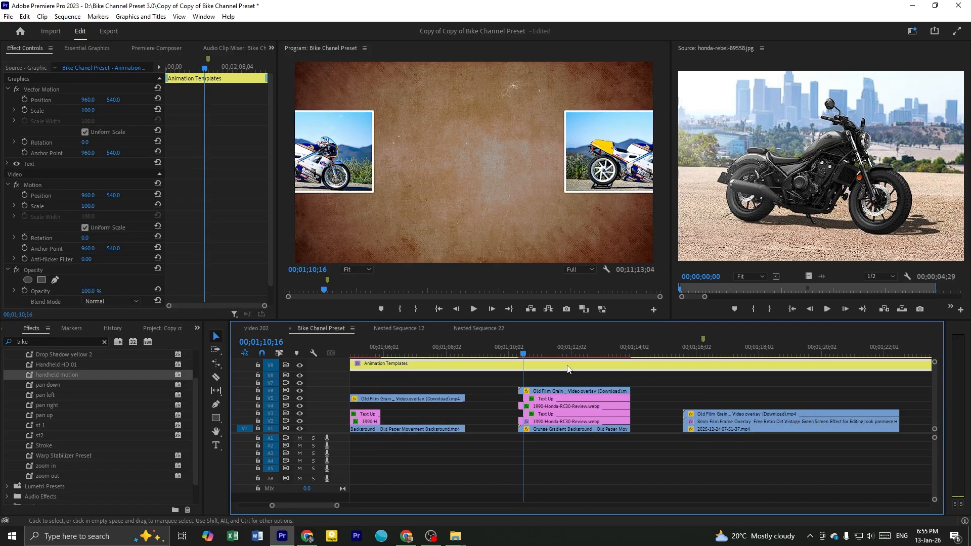
pyautogui.press('space')
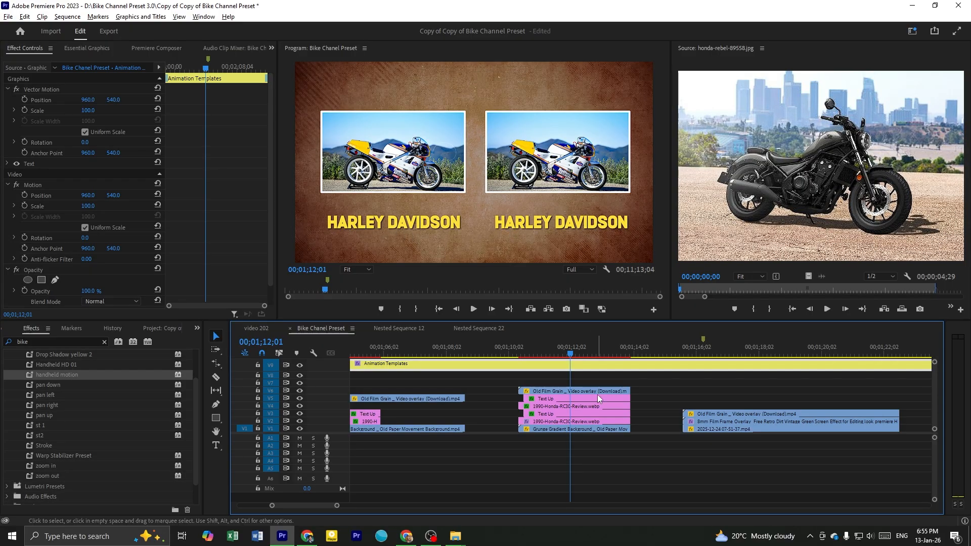
# Park the playhead at 00;01;11;25 in the side-by-side template and save the video 202 project
pyautogui.scroll(2, 597, 394)
pyautogui.click(579, 379)
pyautogui.scroll(-1, 536, 368)
pyautogui.click(535, 368)
pyautogui.click(522, 354)
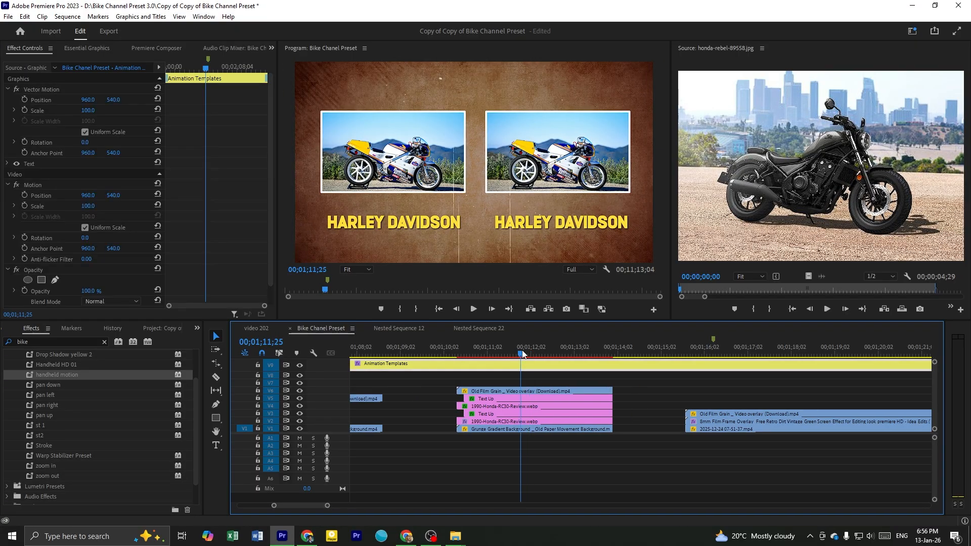
pyautogui.hotkey('ctrl', 's')
pyautogui.hotkey('shift', '1')
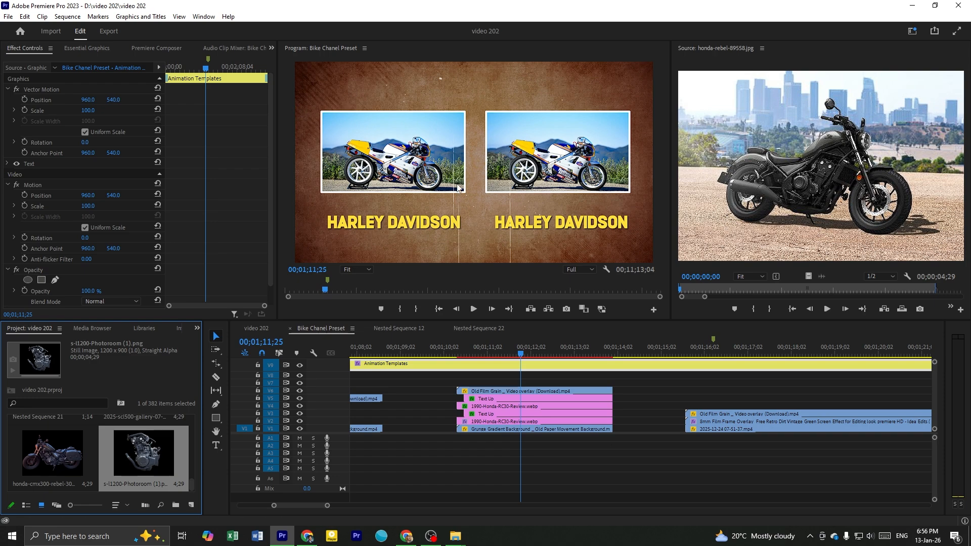
# Inspect the effect settings of the two RC30 photos and their Text Up titles in the side-by-side template
pyautogui.click(504, 362)
pyautogui.scroll(2, 504, 412)
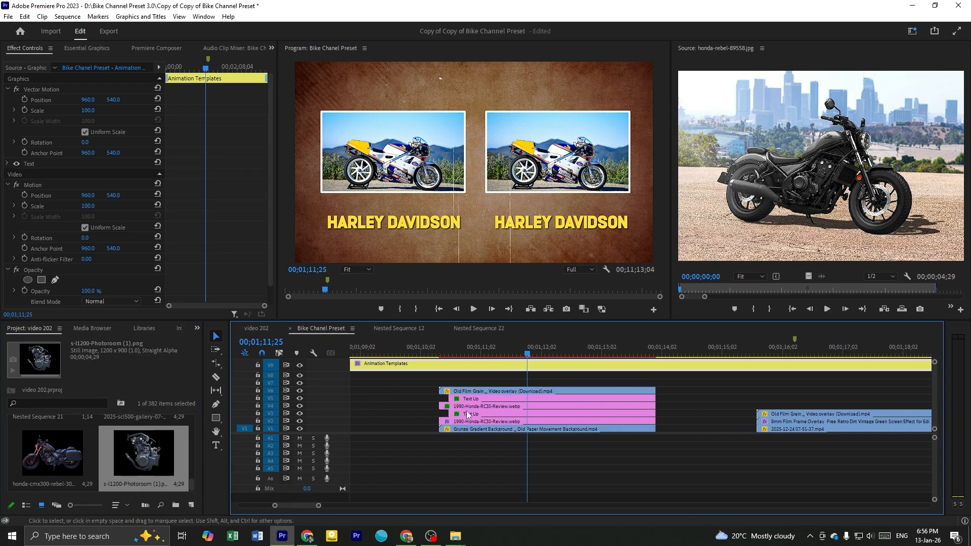
pyautogui.click(471, 421)
pyautogui.scroll(-2, 481, 423)
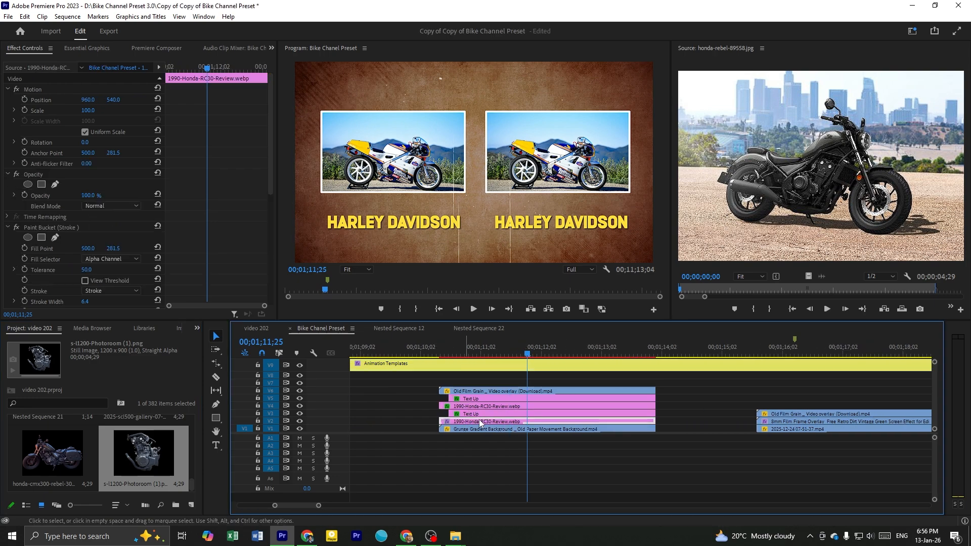
pyautogui.scroll(-1, 480, 423)
pyautogui.click(479, 407)
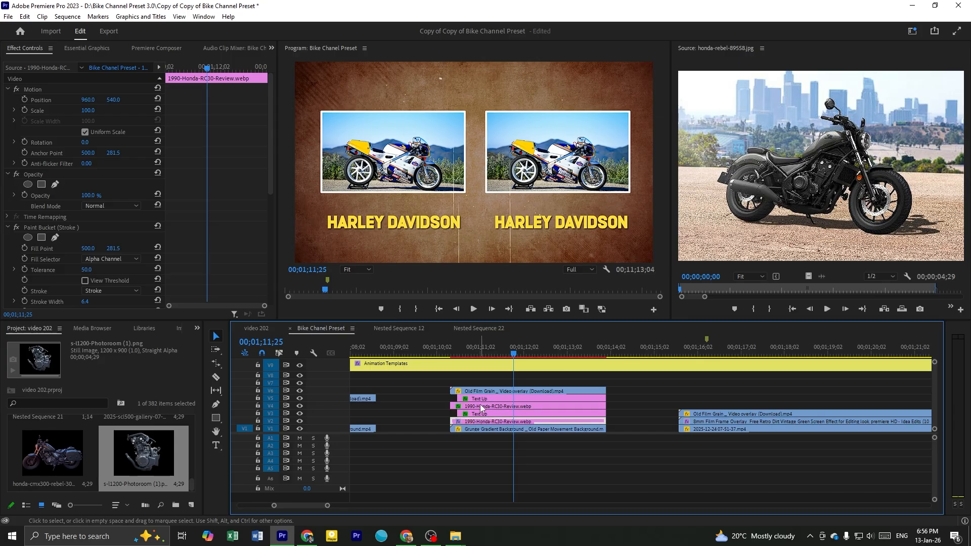
pyautogui.click(479, 399)
pyautogui.click(477, 414)
pyautogui.scroll(-7, 478, 414)
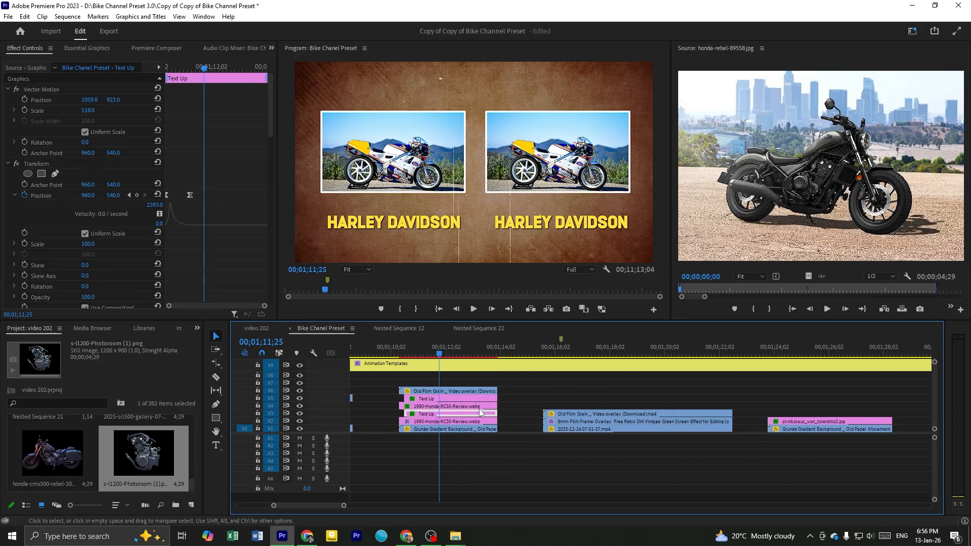
# Scrub through the 8mm film frame template to 00;01;16;26 and survey the templates that follow it
pyautogui.moveTo(501, 346); pyautogui.dragTo(512, 376)
pyautogui.scroll(-6, 512, 376)
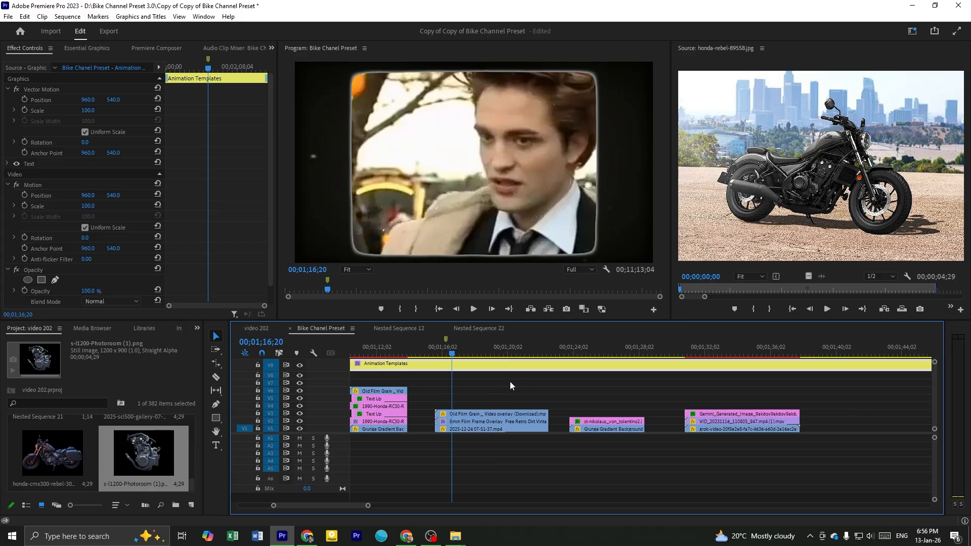
pyautogui.scroll(2, 499, 394)
pyautogui.moveTo(462, 358); pyautogui.dragTo(430, 411)
pyautogui.click(476, 395)
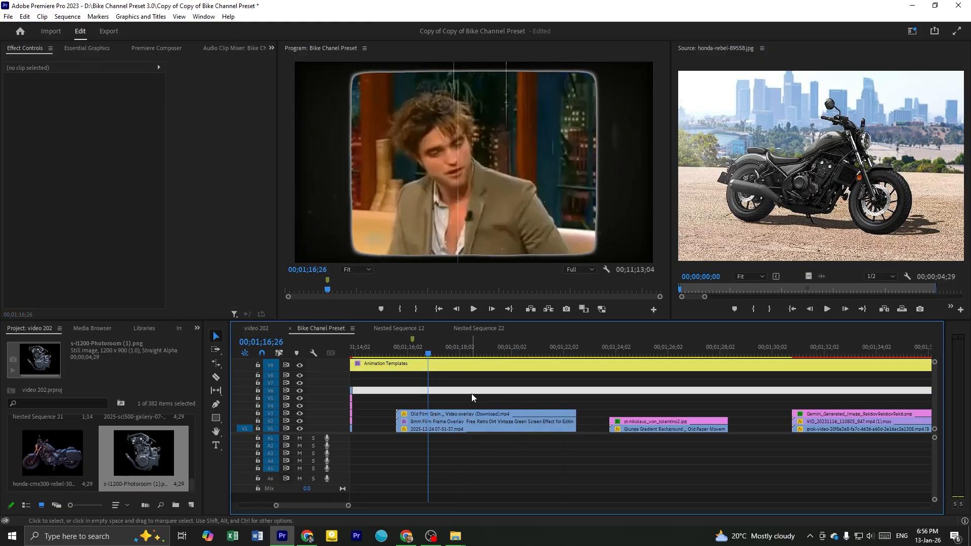
pyautogui.keyDown('alt'); pyautogui.scroll(-3, 472, 394); pyautogui.keyUp('alt')
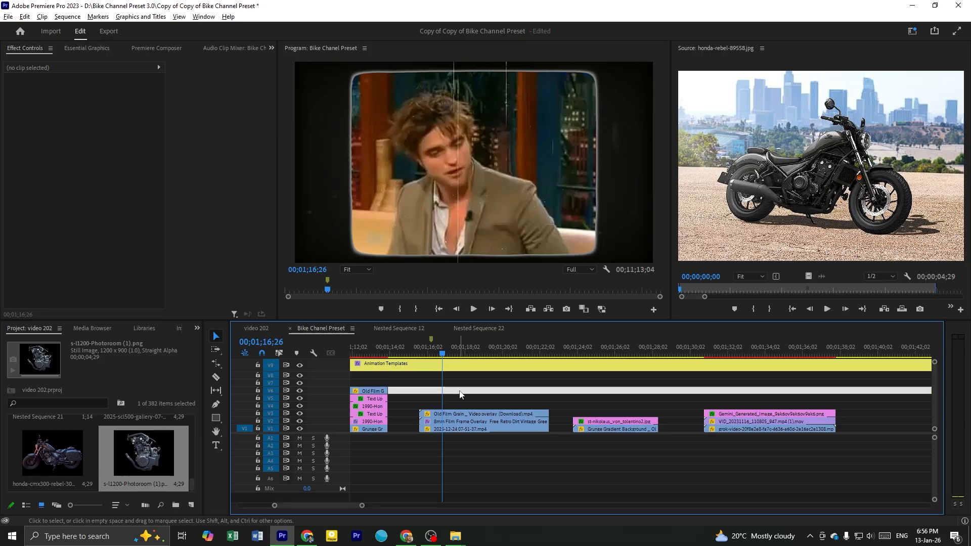
pyautogui.keyDown('alt'); pyautogui.scroll(-2, 460, 391); pyautogui.keyUp('alt')
pyautogui.scroll(-4, 430, 389)
pyautogui.click(397, 399)
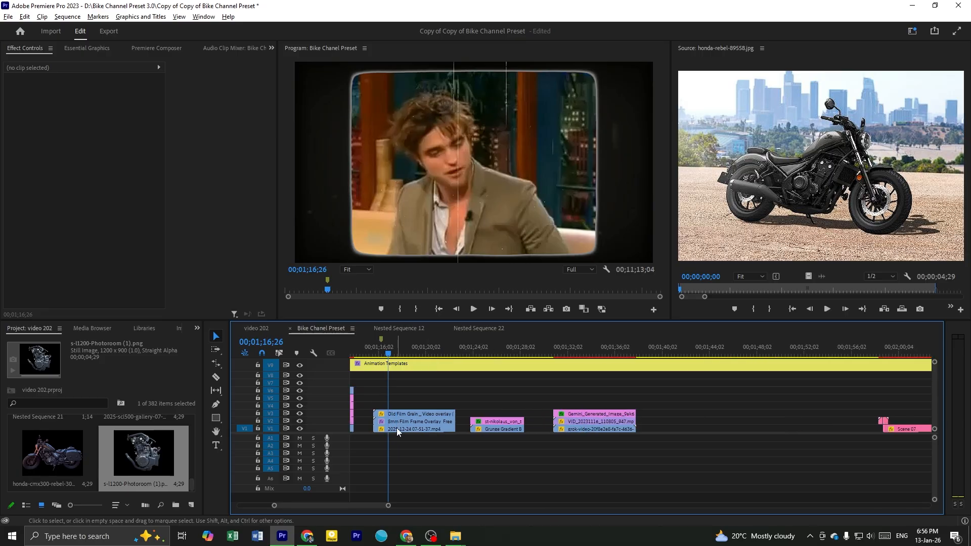
pyautogui.keyDown('alt'); pyautogui.scroll(1, 397, 428); pyautogui.keyUp('alt')
pyautogui.click(384, 425)
pyautogui.click(386, 429)
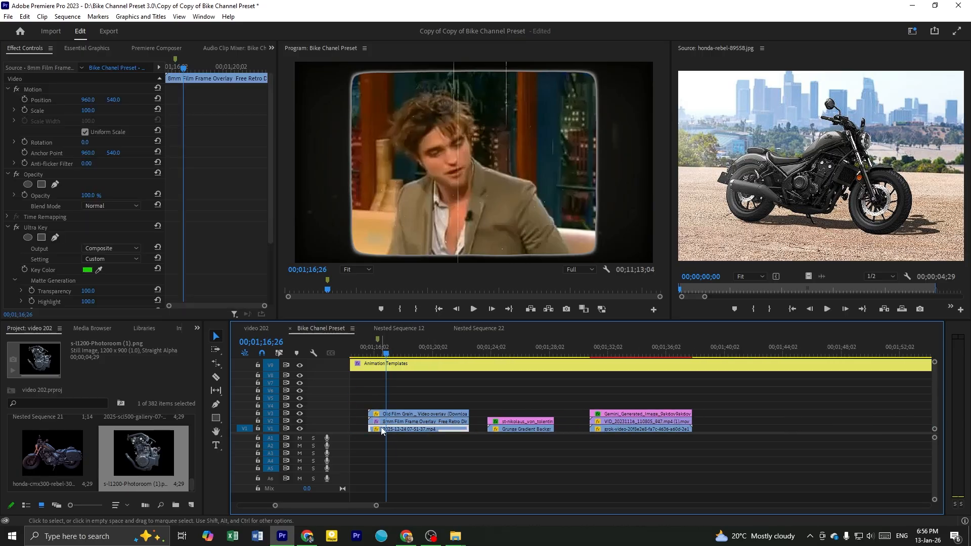
# Check the film frame template with its footage layer hidden and shown again, then move ahead to 00;01;19;18
pyautogui.click(300, 429)
pyautogui.click(300, 429)
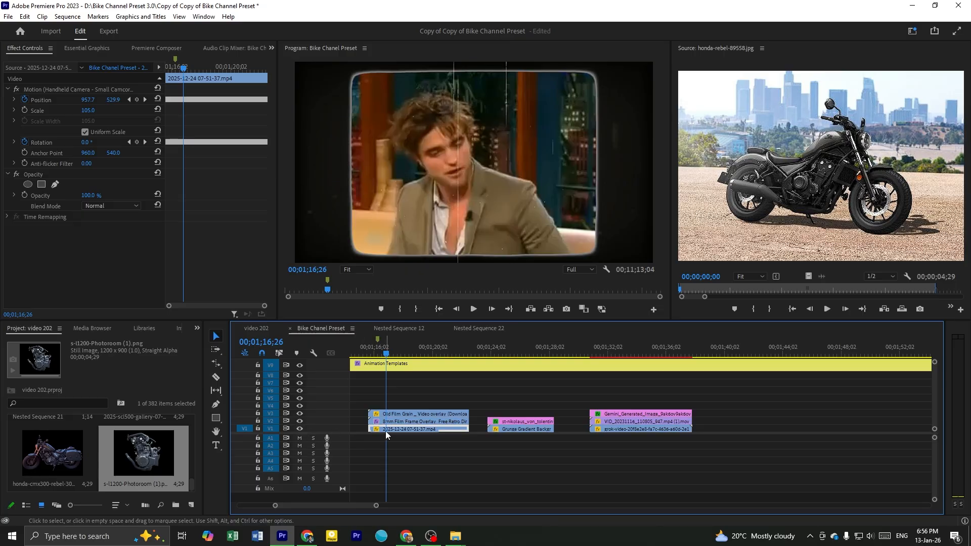
pyautogui.keyDown('alt'); pyautogui.scroll(-1, 427, 396); pyautogui.keyUp('alt')
pyautogui.click(420, 354)
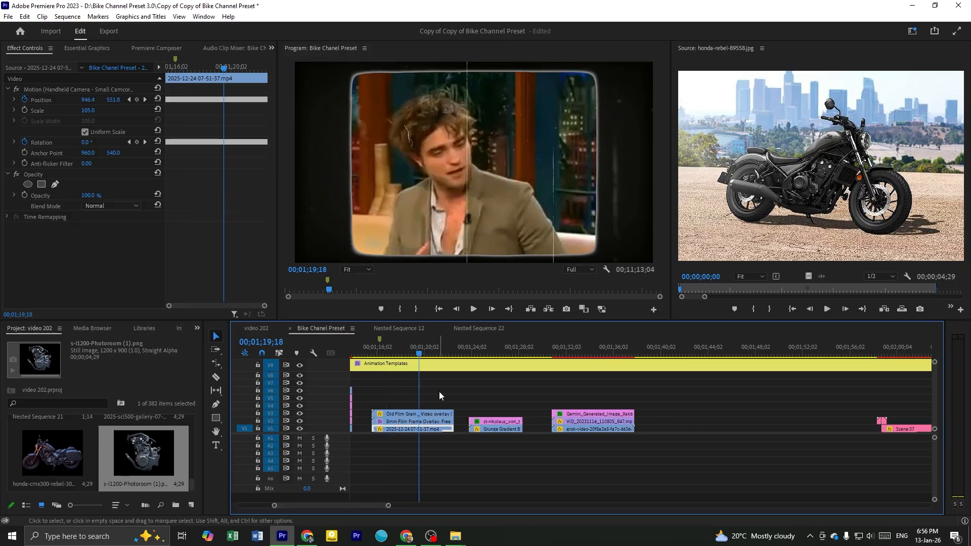
# Move the playhead to 00;01;26;15 in the grunge background template and select its st-nikolaus photo clip
pyautogui.moveTo(443, 351); pyautogui.dragTo(500, 361)
pyautogui.keyDown('alt'); pyautogui.scroll(1, 501, 374); pyautogui.keyUp('alt')
pyautogui.keyDown('alt'); pyautogui.scroll(1, 500, 374); pyautogui.keyUp('alt')
pyautogui.click(518, 388)
pyautogui.click(539, 395)
pyautogui.click(505, 422)
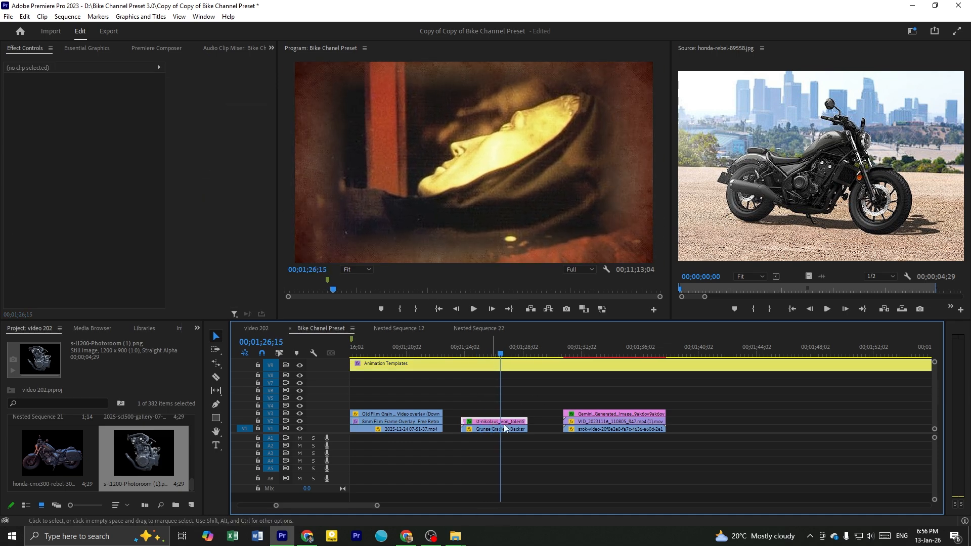
# Inspect the Grunge Gradient Background clip and the masked photo above it, hiding and showing each layer in turn
pyautogui.keyDown('alt'); pyautogui.scroll(1, 486, 429); pyautogui.keyUp('alt')
pyautogui.click(491, 429)
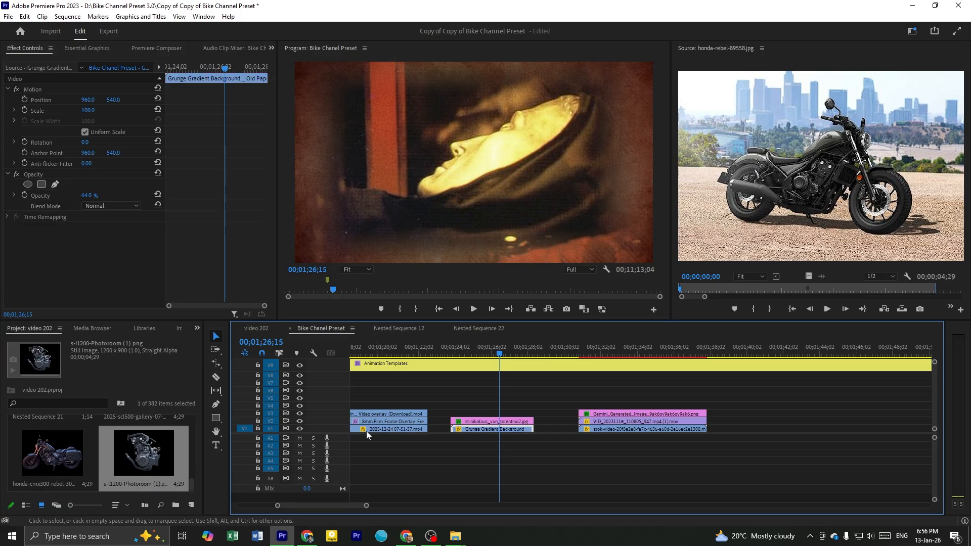
pyautogui.click(301, 428)
pyautogui.click(300, 428)
pyautogui.click(300, 421)
pyautogui.click(299, 421)
pyautogui.click(489, 421)
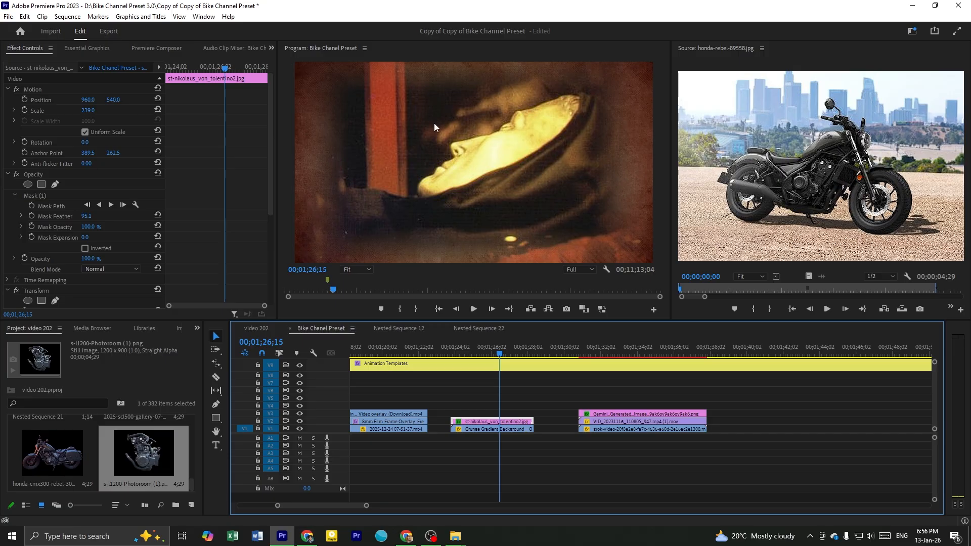
# Replace the grunge template's photo with honda-rebel-89558.jpg at scale 286 and save the project
pyautogui.scroll(-2, 544, 379)
pyautogui.click(694, 307)
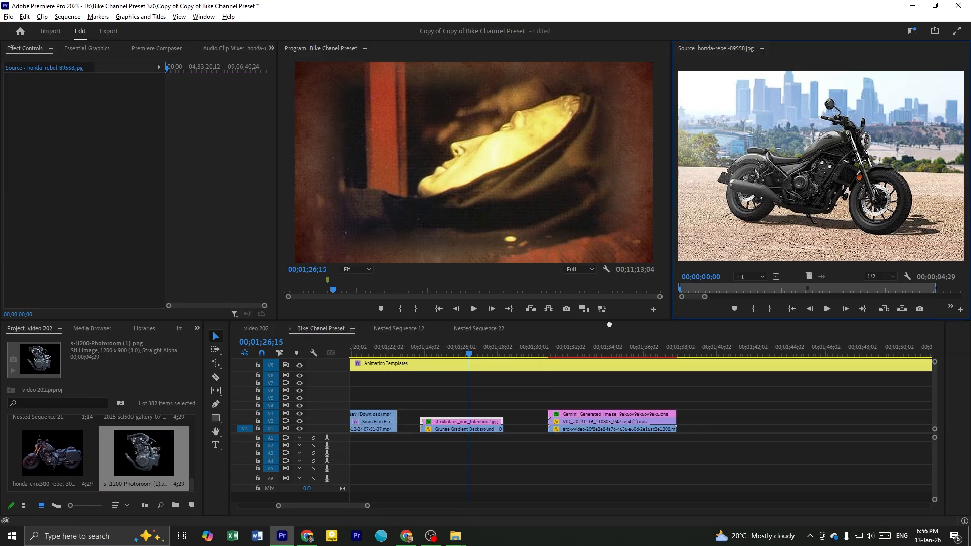
pyautogui.moveTo(465, 418); pyautogui.dragTo(465, 420)
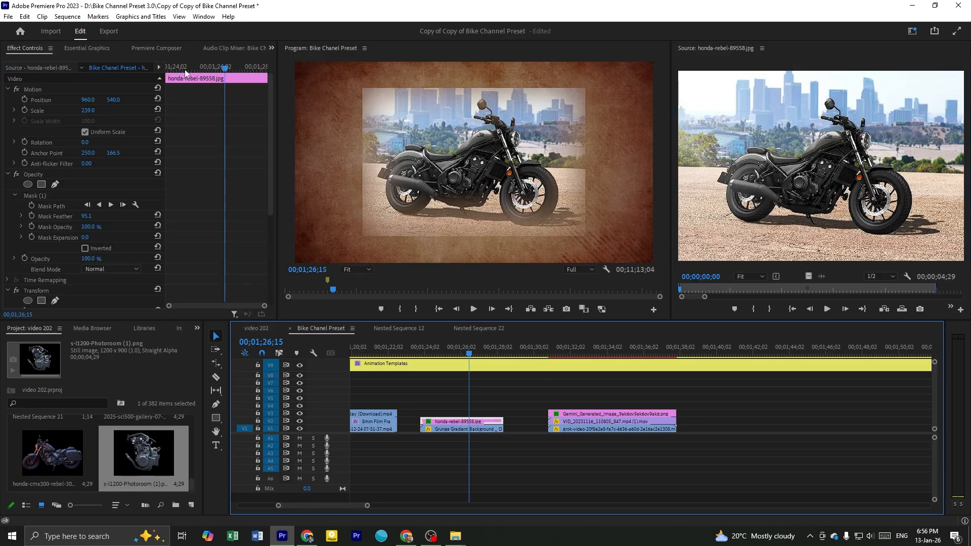
pyautogui.moveTo(91, 110); pyautogui.dragTo(151, 110)
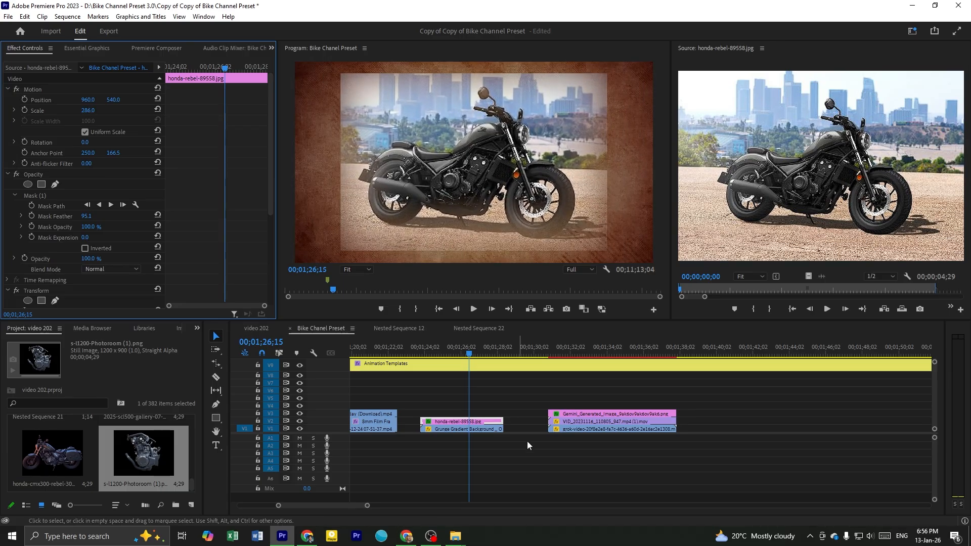
pyautogui.click(475, 429)
pyautogui.hotkey('ctrl', 's')
# Reshape the Honda Rebel photo's opacity mask by moving its corners inward and shifting it over the bike
pyautogui.click(466, 420)
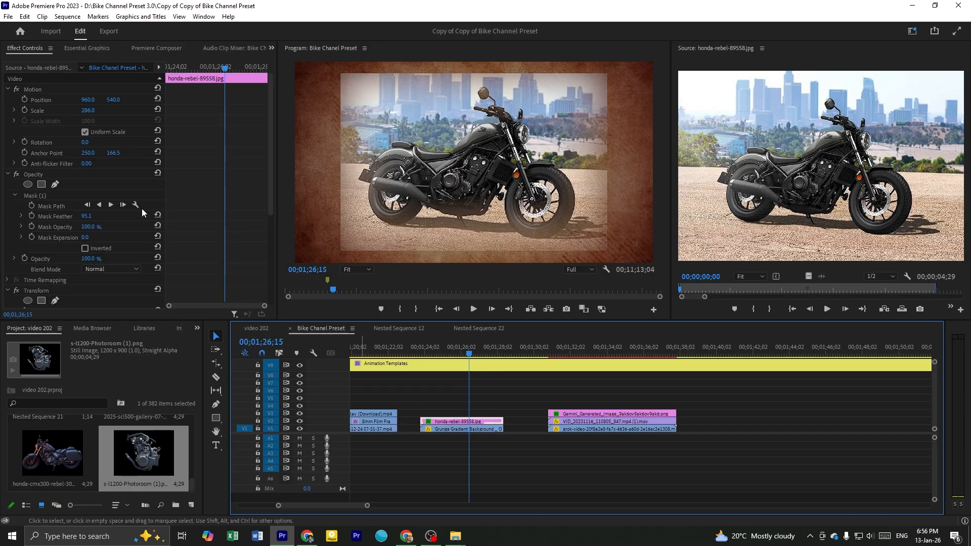
pyautogui.click(47, 195)
pyautogui.moveTo(476, 195); pyautogui.dragTo(479, 197)
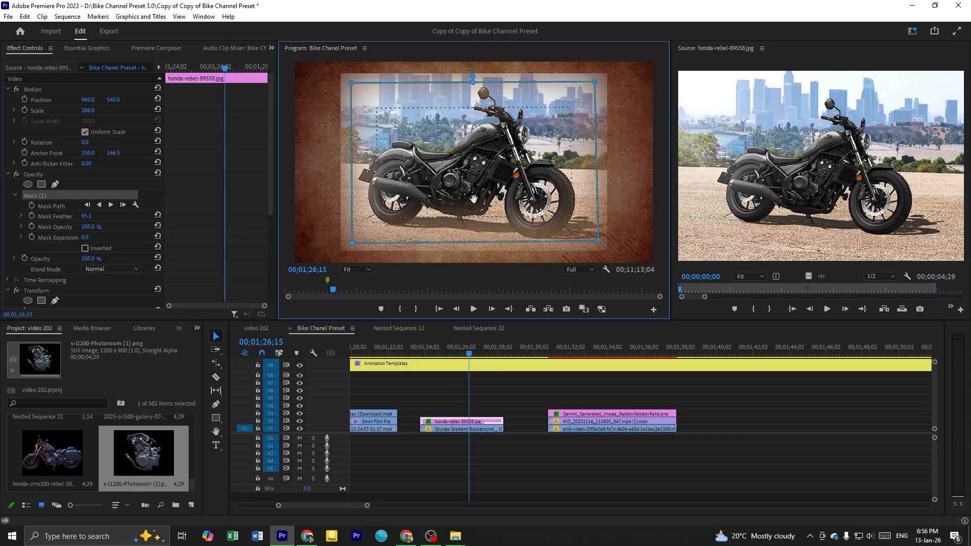
pyautogui.moveTo(353, 246); pyautogui.dragTo(370, 239)
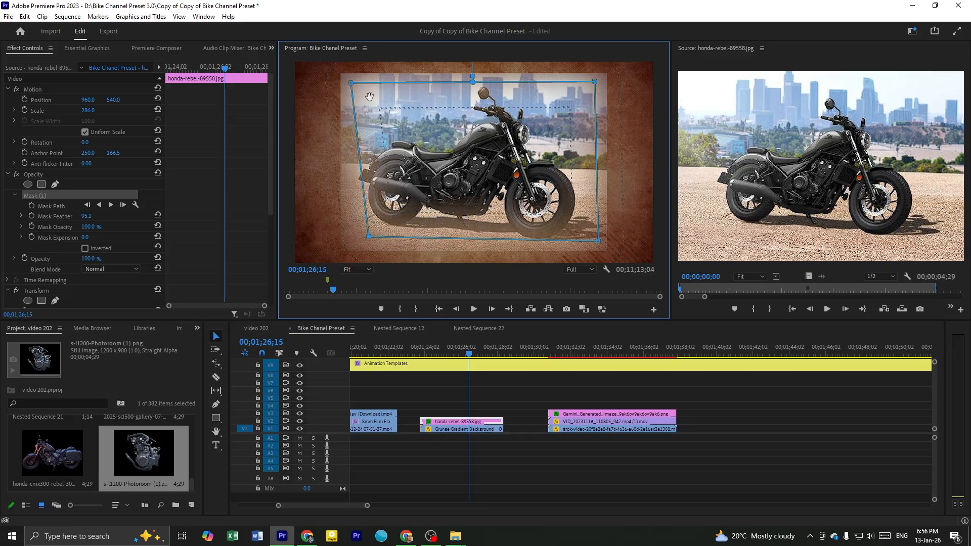
pyautogui.moveTo(351, 83); pyautogui.dragTo(380, 90)
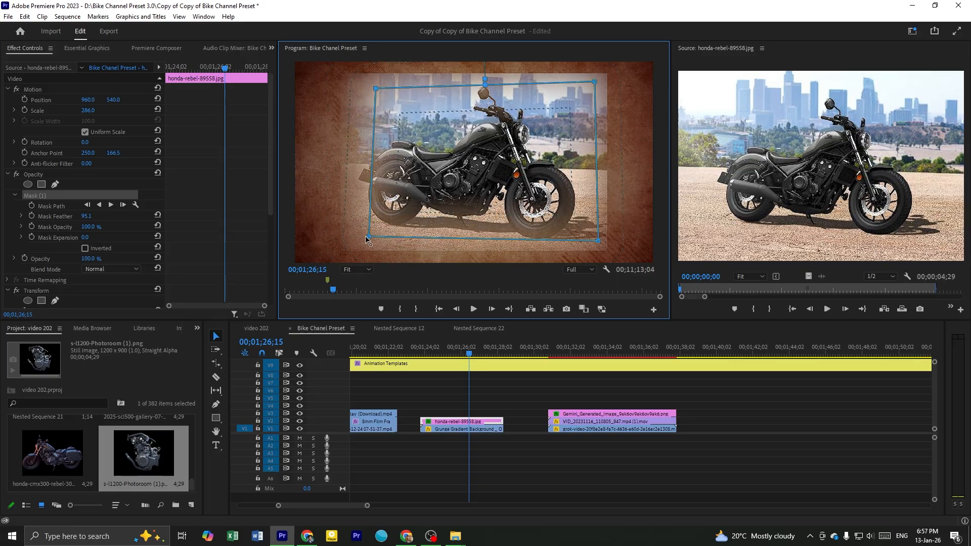
pyautogui.moveTo(598, 242); pyautogui.dragTo(587, 238)
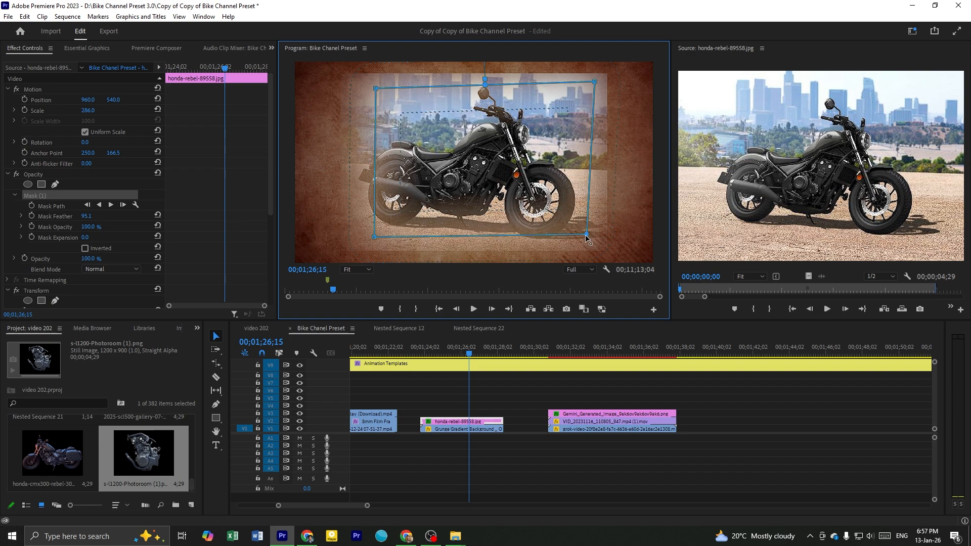
pyautogui.moveTo(595, 82); pyautogui.dragTo(579, 99)
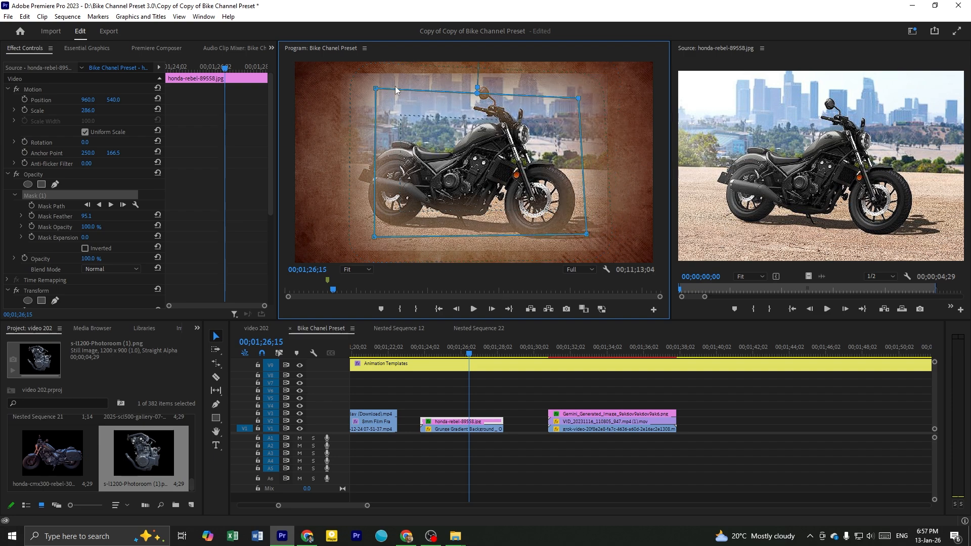
pyautogui.moveTo(377, 90); pyautogui.dragTo(389, 105)
pyautogui.moveTo(467, 167); pyautogui.dragTo(456, 167)
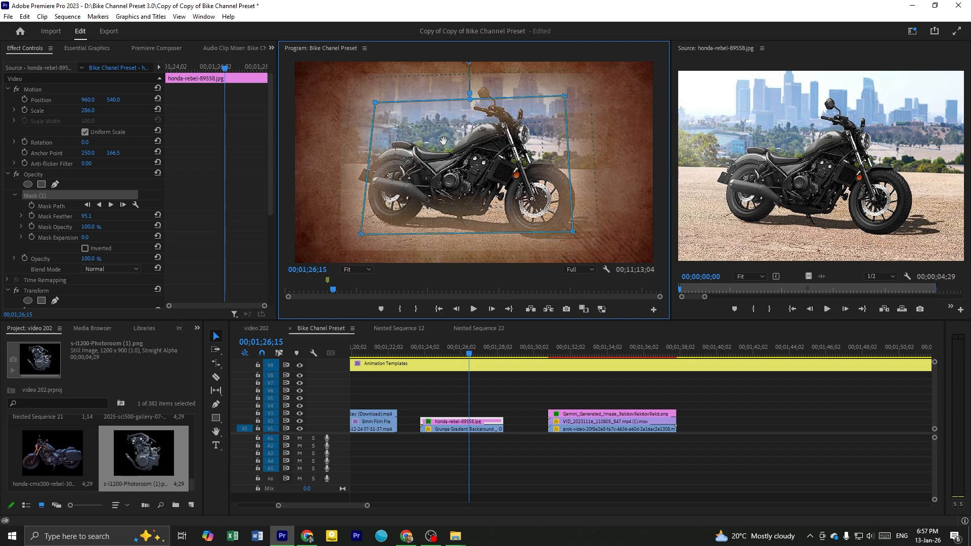
# Play back the grunge template to preview the reshaped mask on the Honda Rebel photo
pyautogui.moveTo(446, 356); pyautogui.dragTo(439, 356)
pyautogui.press('space')
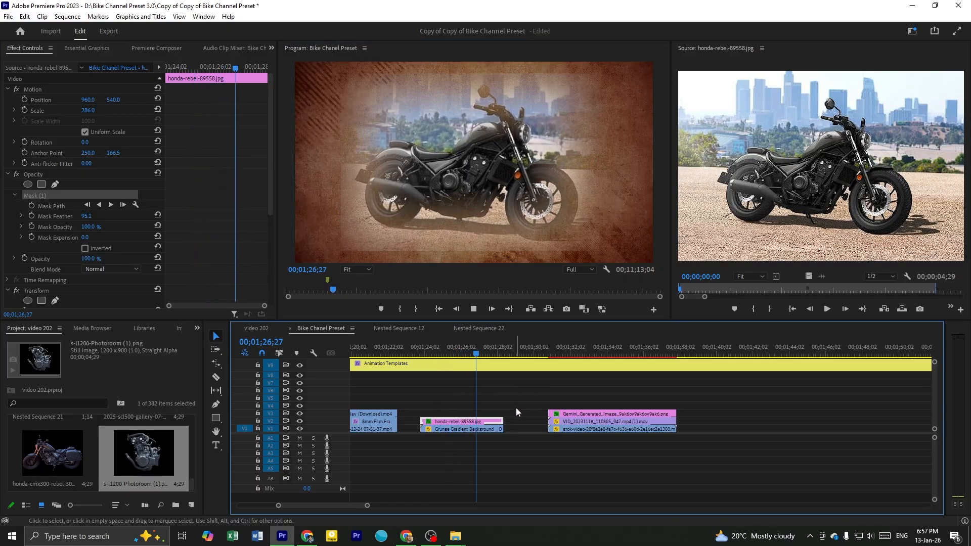
pyautogui.click(468, 390)
# Undo the mask, scale and photo replacement edits in the grunge template
pyautogui.hotkey('ctrl', 'z')
pyautogui.hotkey('ctrl', 'z')
pyautogui.hotkey('ctrl', 'z')
pyautogui.hotkey('ctrl', 'z')
pyautogui.hotkey('ctrl', 'z')
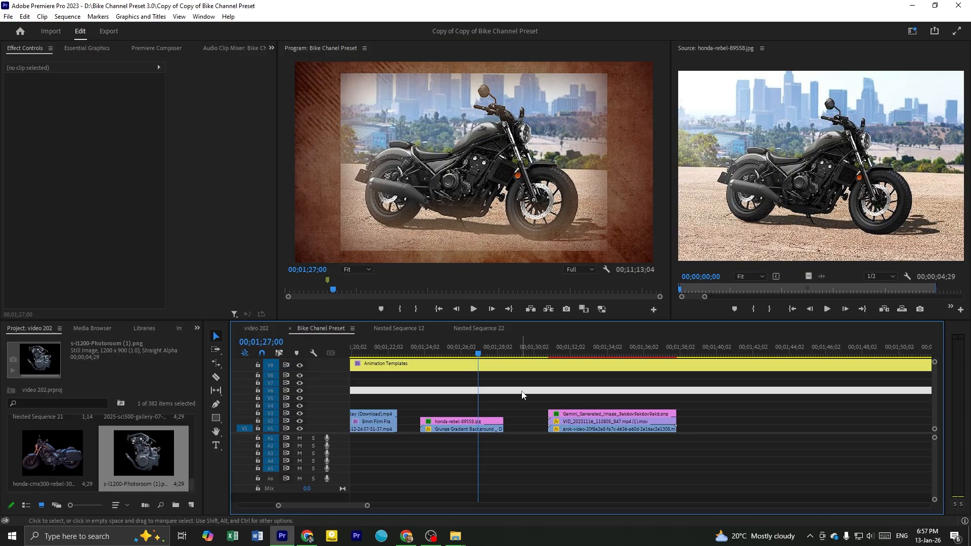
pyautogui.hotkey('ctrl', 'z')
# Scrub through the white-bordered photo template with the warrior image up to 00;01;37;07
pyautogui.click(544, 365)
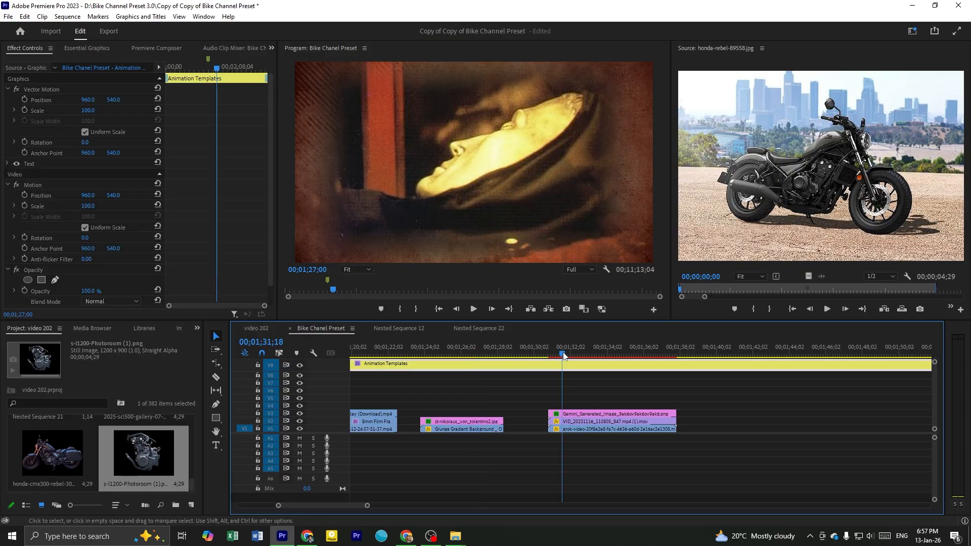
pyautogui.click(562, 355)
pyautogui.scroll(-1, 548, 394)
pyautogui.scroll(-1, 548, 392)
pyautogui.moveTo(480, 349); pyautogui.dragTo(580, 405)
pyautogui.scroll(-3, 574, 399)
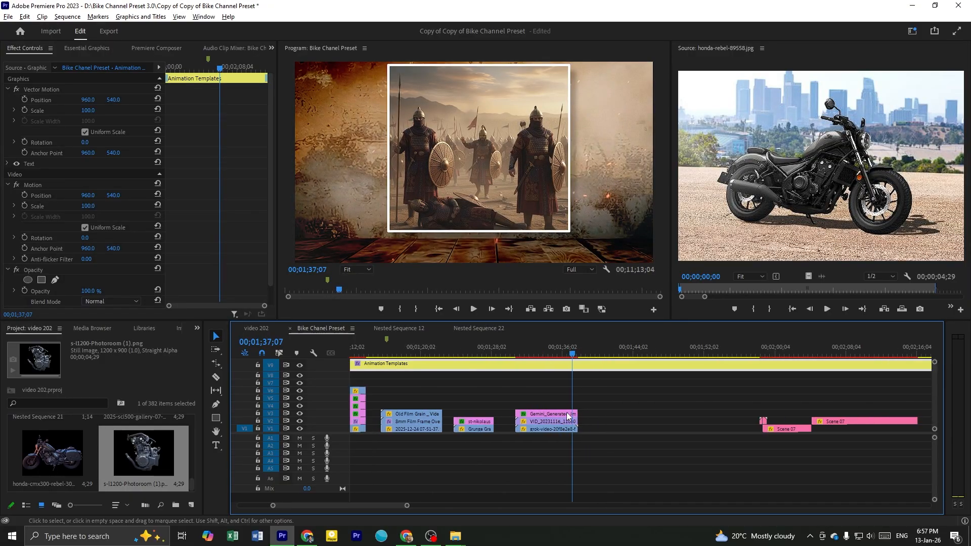
# Find the first Scene 07 rounded-frame bike template further along the timeline and scrub to 00;02;00;21
pyautogui.scroll(3, 691, 414)
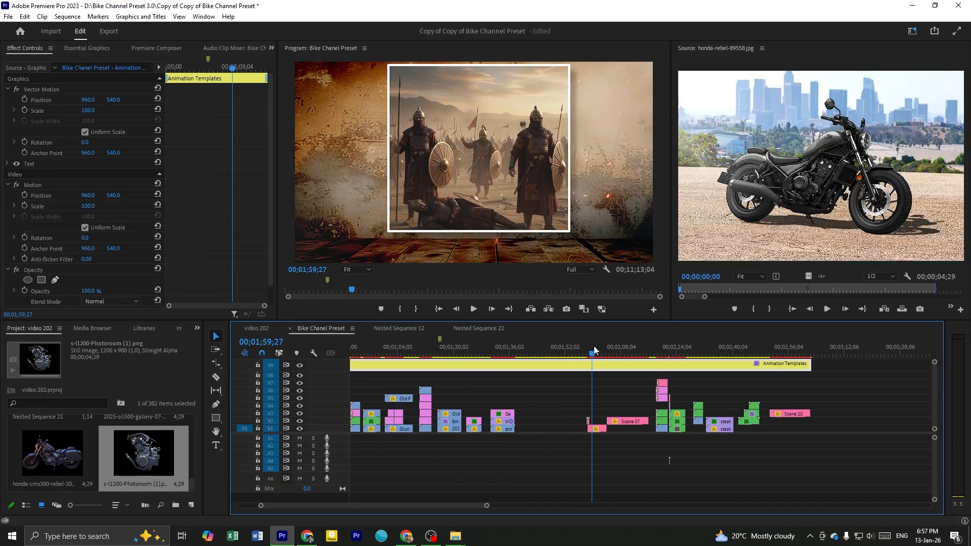
pyautogui.click(593, 347)
pyautogui.scroll(1, 695, 435)
pyautogui.scroll(2, 696, 435)
pyautogui.scroll(1, 641, 420)
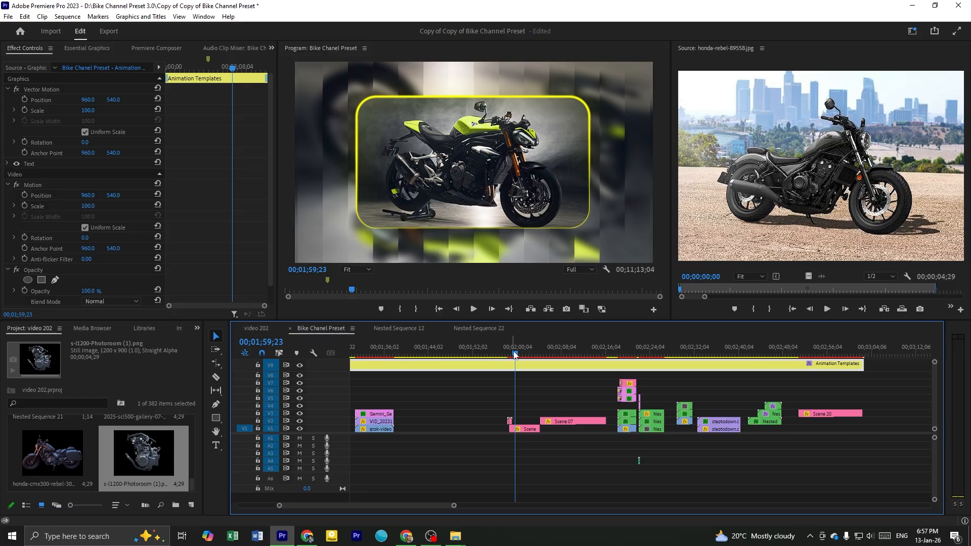
pyautogui.press('Left')
pyautogui.press('Left')
pyautogui.scroll(2, 529, 375)
pyautogui.moveTo(466, 347); pyautogui.dragTo(506, 361)
# Select the first Scene 07 clip, move the playhead to 00;02;01;26 and examine the clip's editable graphics properties
pyautogui.click(496, 429)
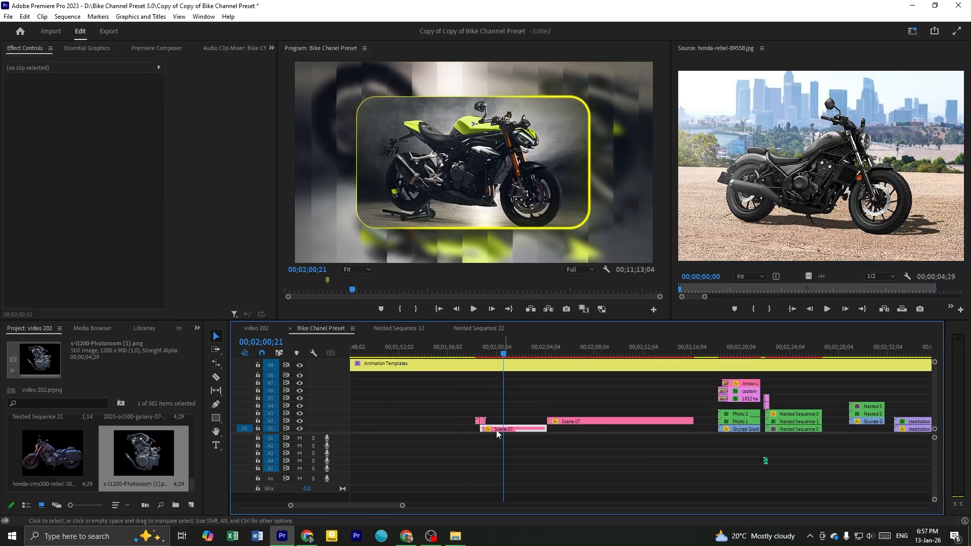
pyautogui.scroll(1, 506, 428)
pyautogui.scroll(1, 506, 428)
pyautogui.click(522, 347)
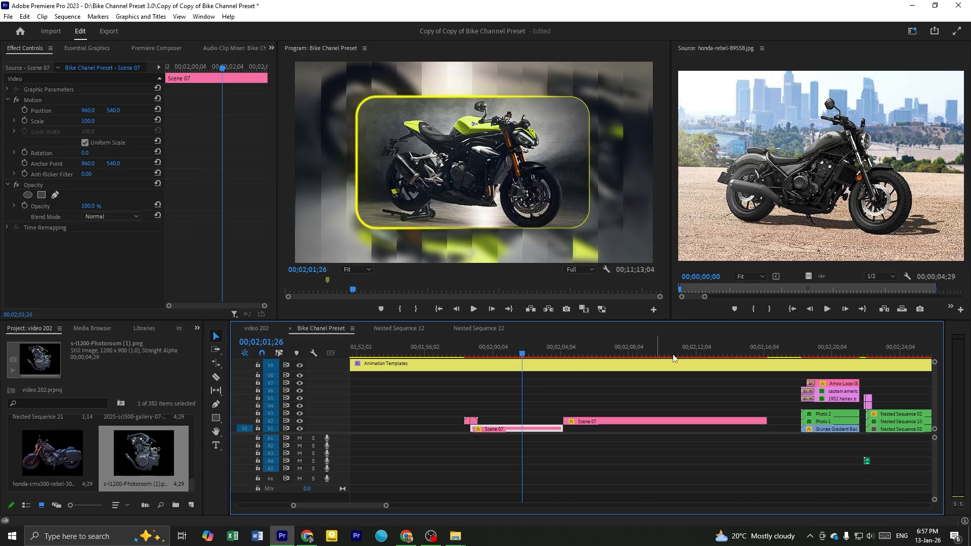
pyautogui.click(566, 403)
pyautogui.click(537, 430)
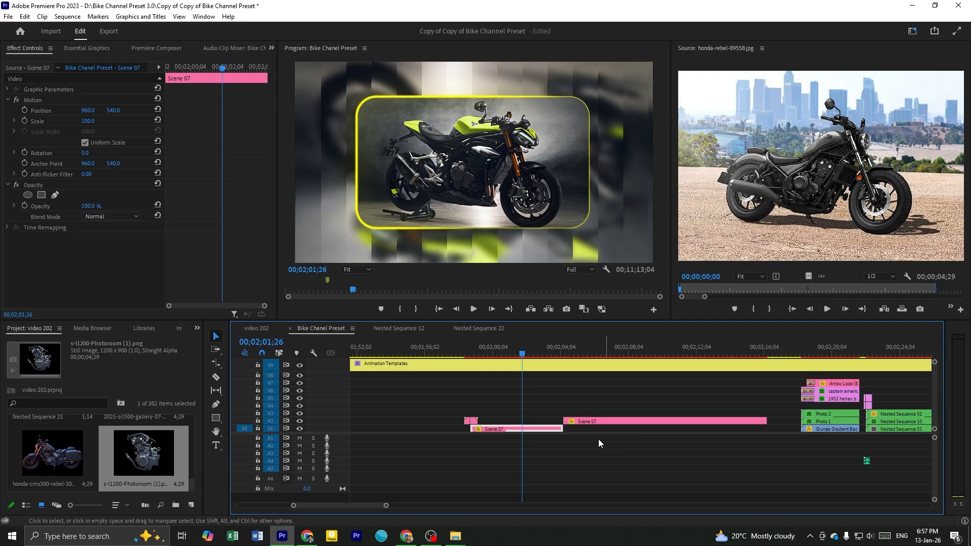
pyautogui.click(80, 50)
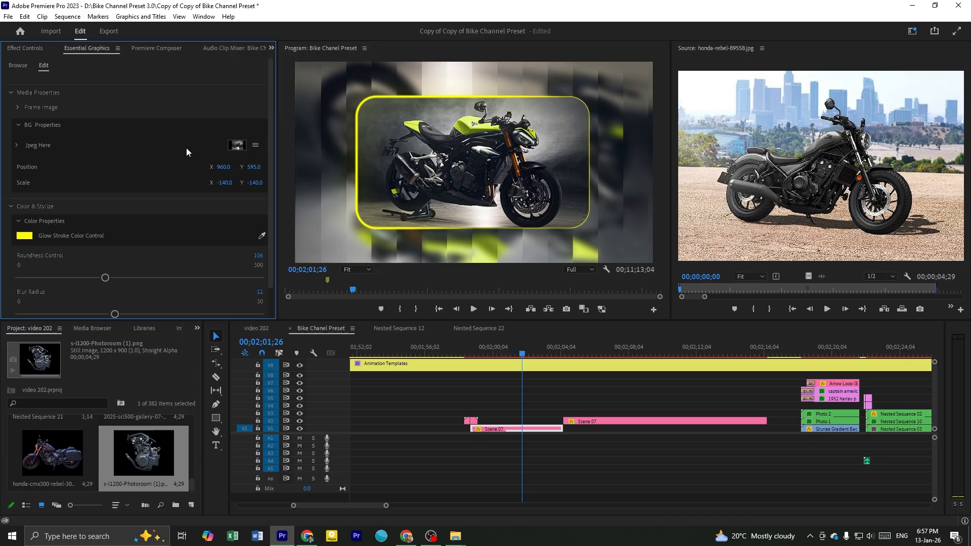
pyautogui.scroll(-1, 186, 151)
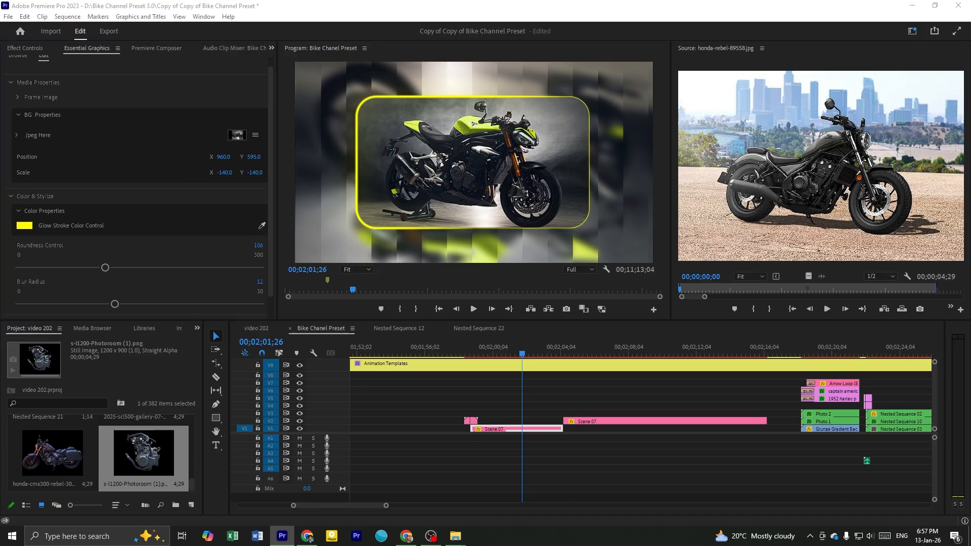
# Try to use honda-rebel-89558.jpg as the Jpeg Here background image of the Scene 07 template
pyautogui.click(815, 176)
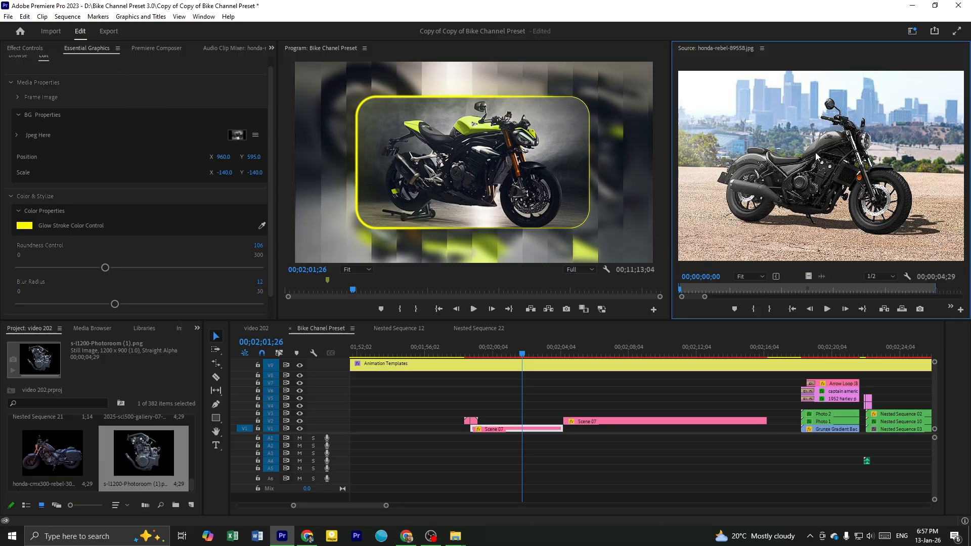
pyautogui.moveTo(220, 144)
pyautogui.mouseDown()
pyautogui.moveTo(243, 135)
pyautogui.moveTo(235, 137)
pyautogui.mouseUp()
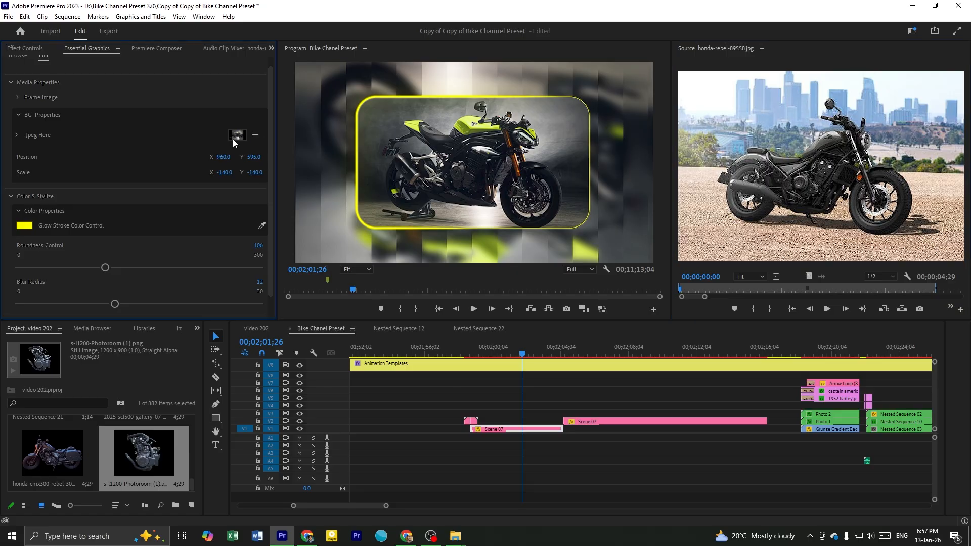
# Switch to Chrome and save the green Motorcycle Cruiser image from the Honda Rebel 500 image results
pyautogui.moveTo(970, 223); pyautogui.dragTo(855, 1)
pyautogui.scroll(3, 372, 215)
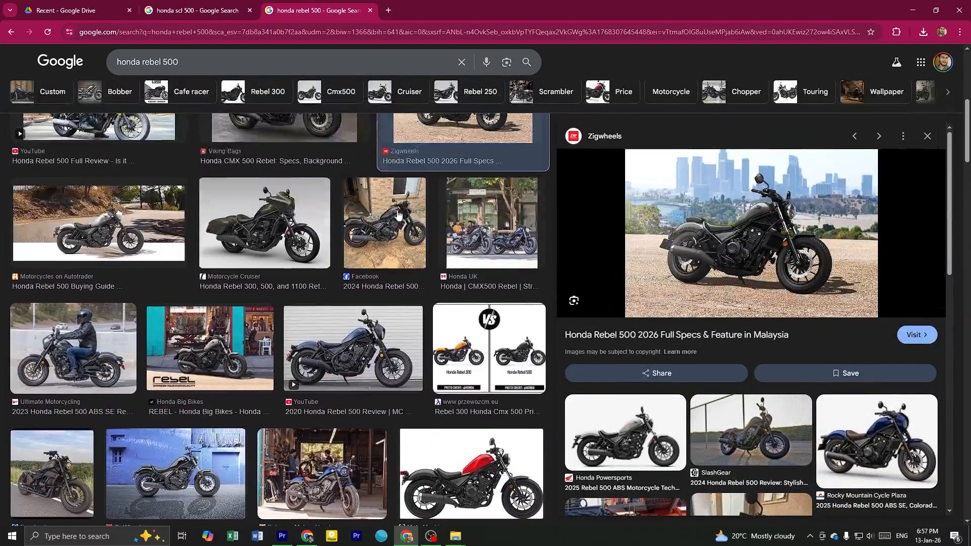
pyautogui.click(265, 223)
pyautogui.rightClick(747, 190)
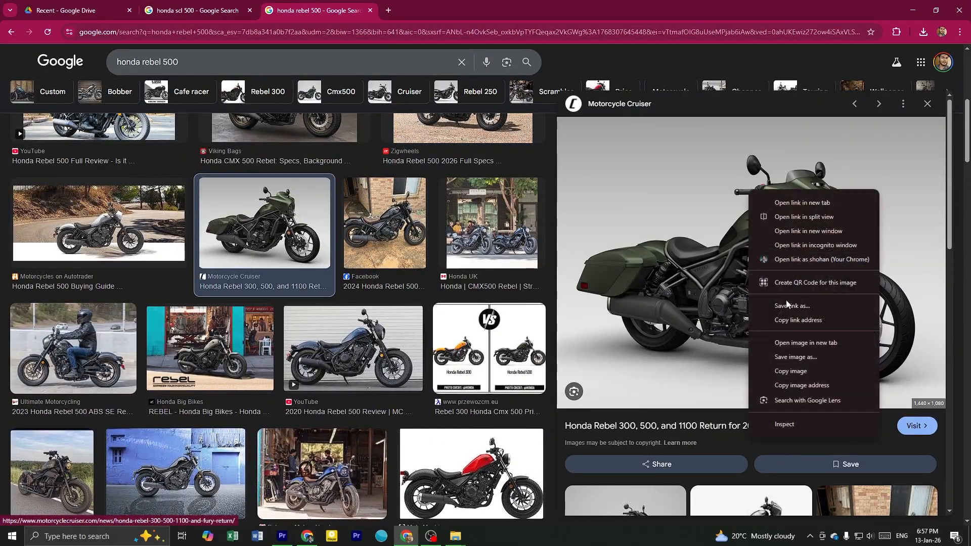
pyautogui.click(793, 354)
pyautogui.press('Return')
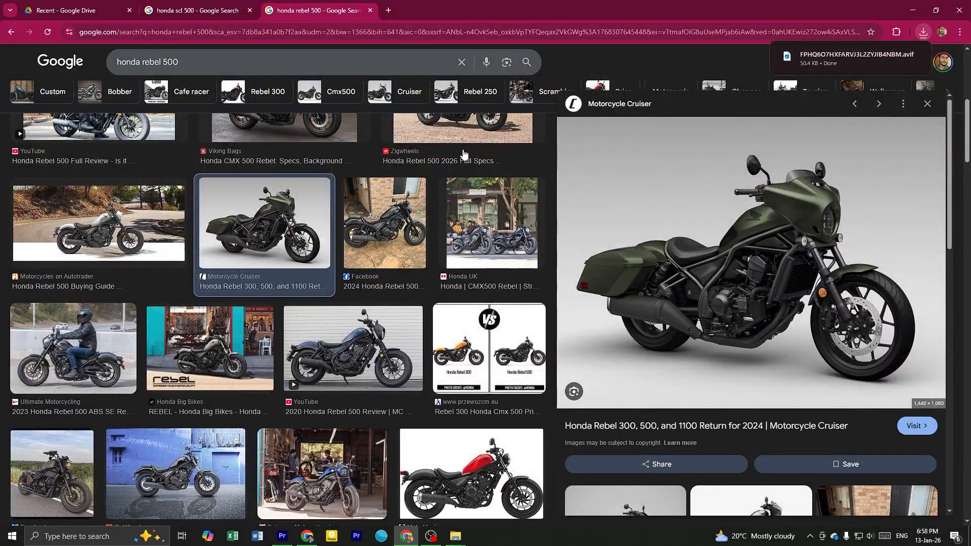
# Save the Motorcycles on Autotrader image of the Honda Rebel 500 from the image results
pyautogui.click(384, 223)
pyautogui.click(117, 223)
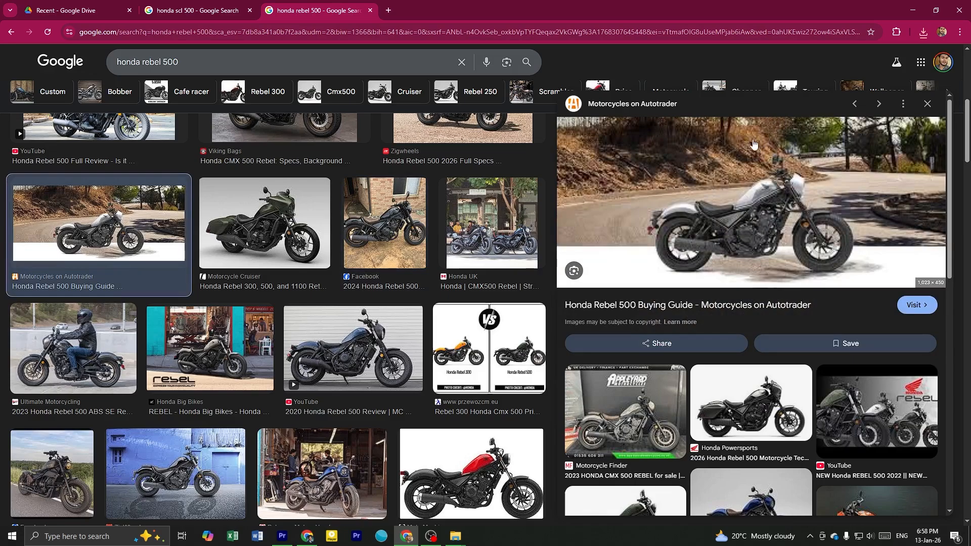
pyautogui.rightClick(719, 185)
pyautogui.click(766, 350)
pyautogui.press('Return')
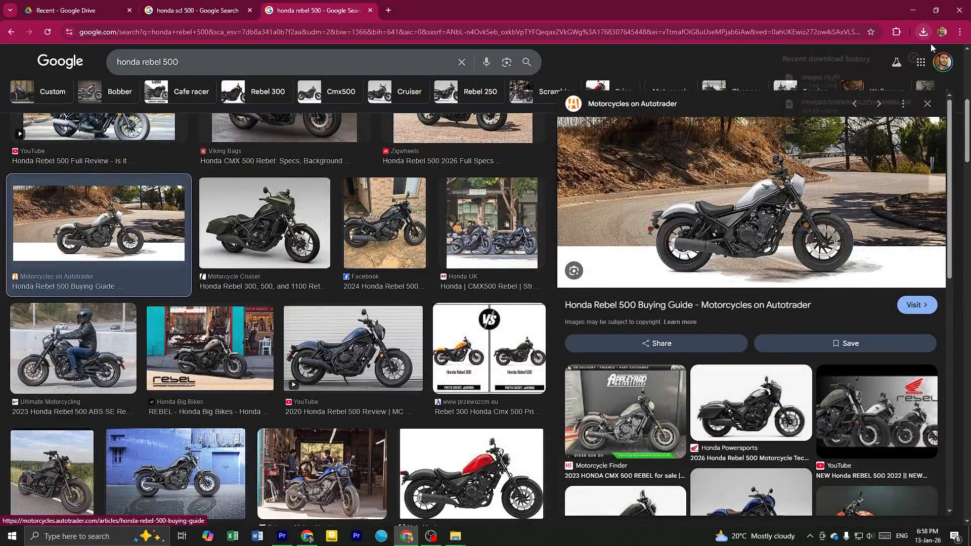
# Set the downloaded Autotrader image as Scene 07's Jpeg Here background in Premiere Pro and expand its preview
pyautogui.click(924, 31)
pyautogui.moveTo(822, 78); pyautogui.dragTo(239, 135)
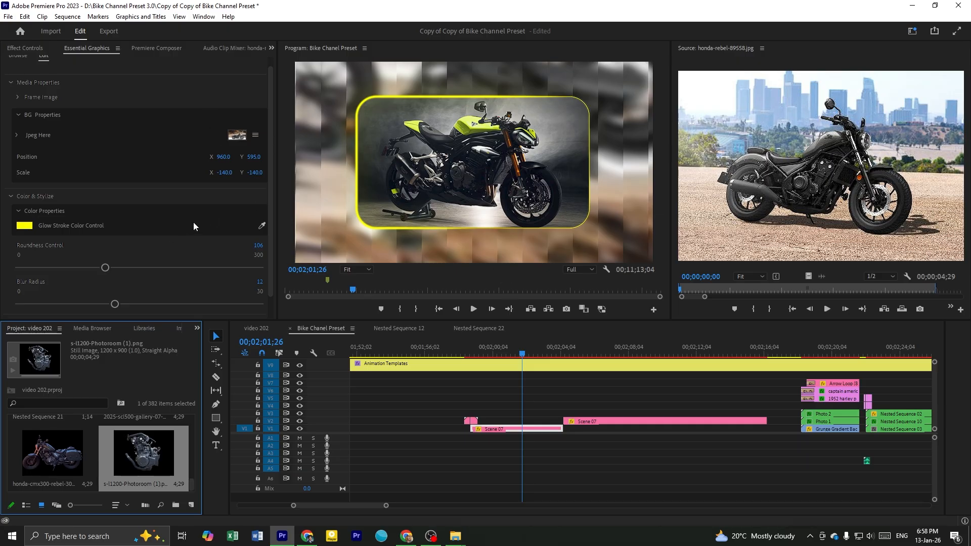
pyautogui.scroll(-1, 193, 228)
pyautogui.scroll(1, 20, 147)
pyautogui.click(16, 135)
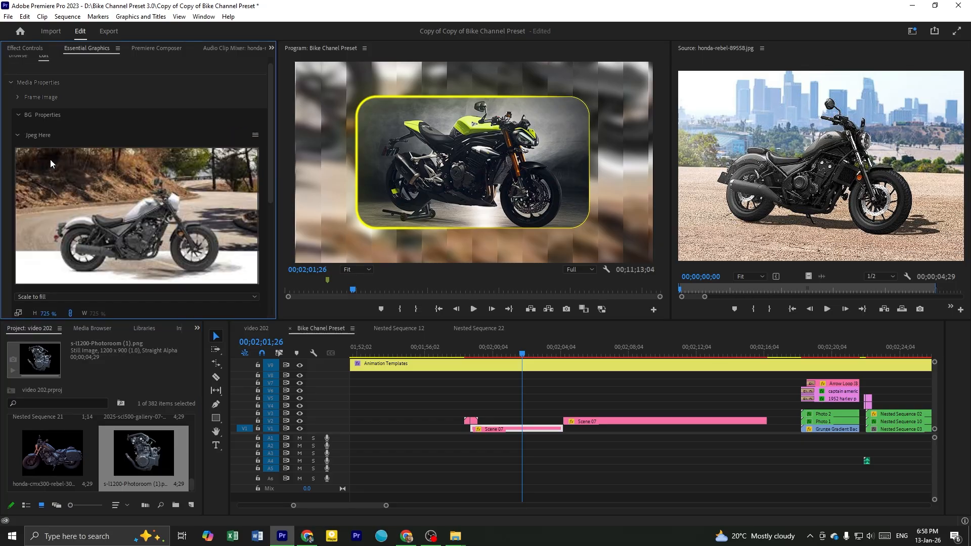
# Replace the Jpeg Here photo in Scene 07's Frame Image with the downloaded Autotrader Honda Rebel 500 image from the browser
pyautogui.scroll(-2, 108, 220)
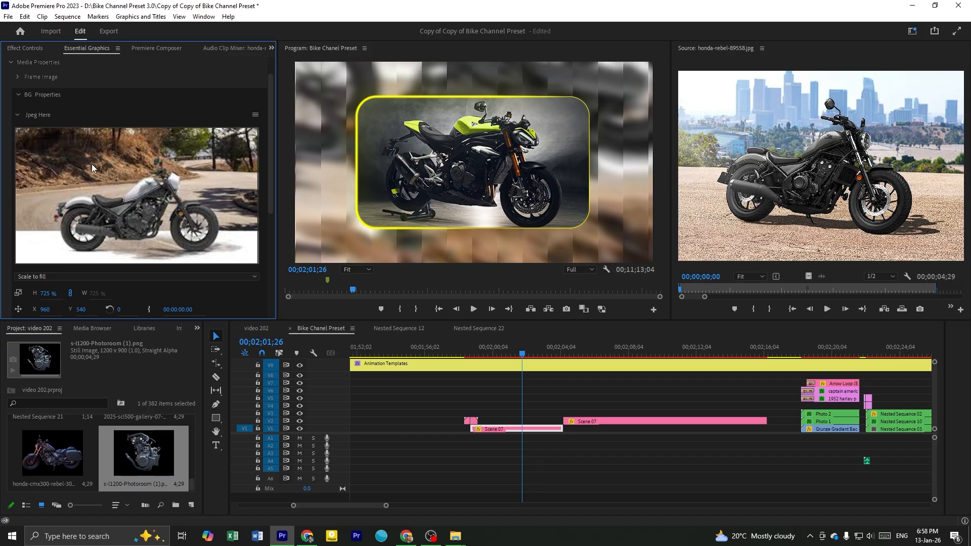
pyautogui.scroll(-5, 94, 153)
pyautogui.scroll(5, 97, 146)
pyautogui.click(18, 116)
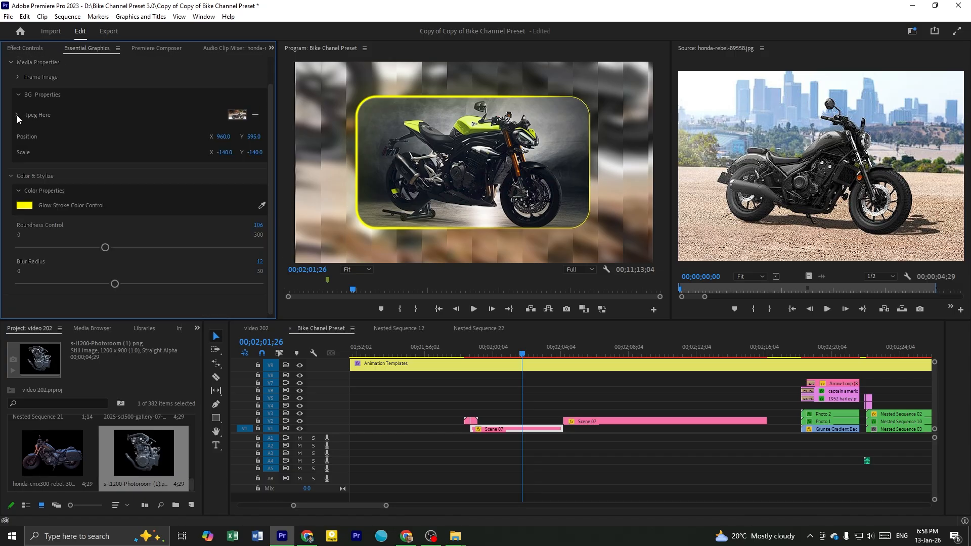
pyautogui.scroll(2, 19, 101)
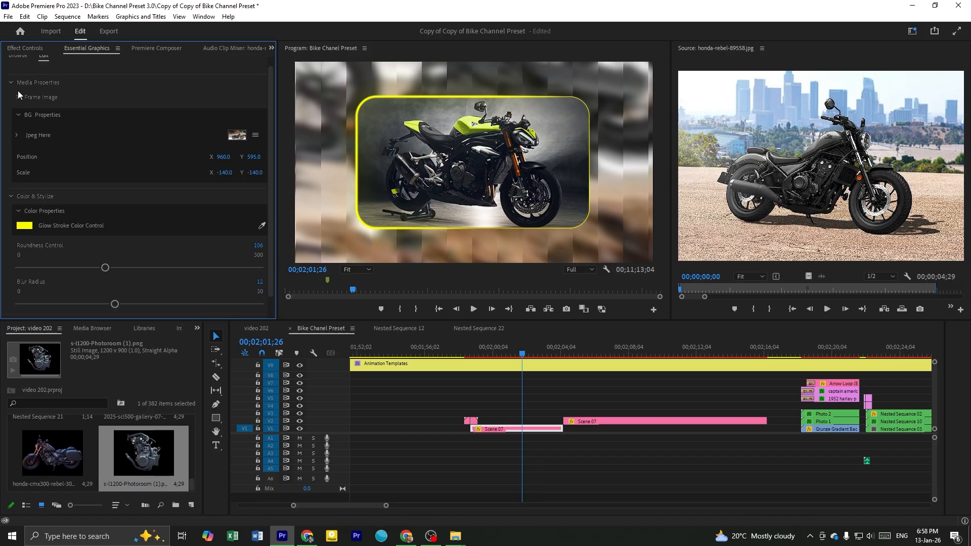
pyautogui.click(19, 97)
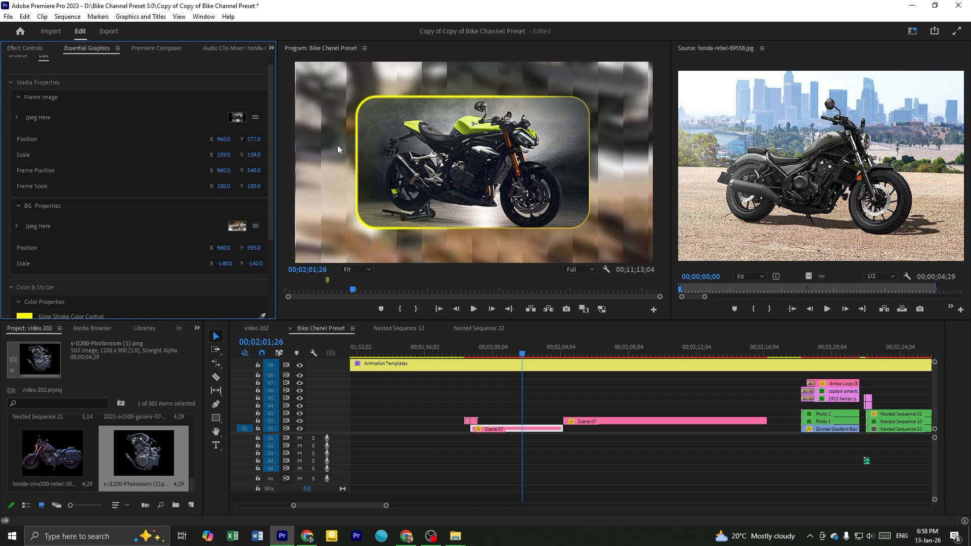
pyautogui.click(20, 96)
pyautogui.click(18, 96)
pyautogui.click(407, 536)
pyautogui.moveTo(823, 89); pyautogui.dragTo(241, 119)
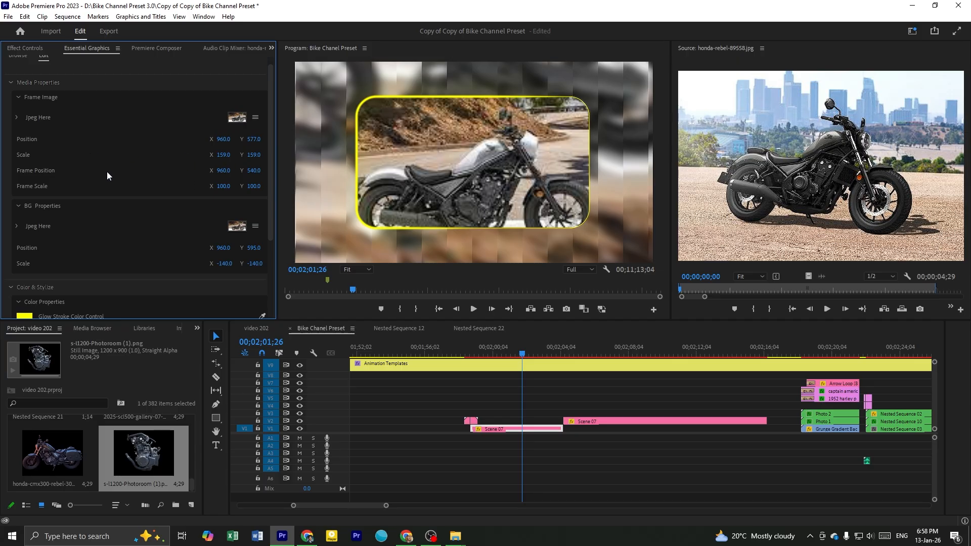
# Scale Scene 07's frame photo to about 122, shift it vertically to fit the bike in the rounded frame, and save the project
pyautogui.moveTo(224, 155)
pyautogui.mouseDown()
pyautogui.moveTo(187, 155)
pyautogui.moveTo(223, 155)
pyautogui.mouseUp()
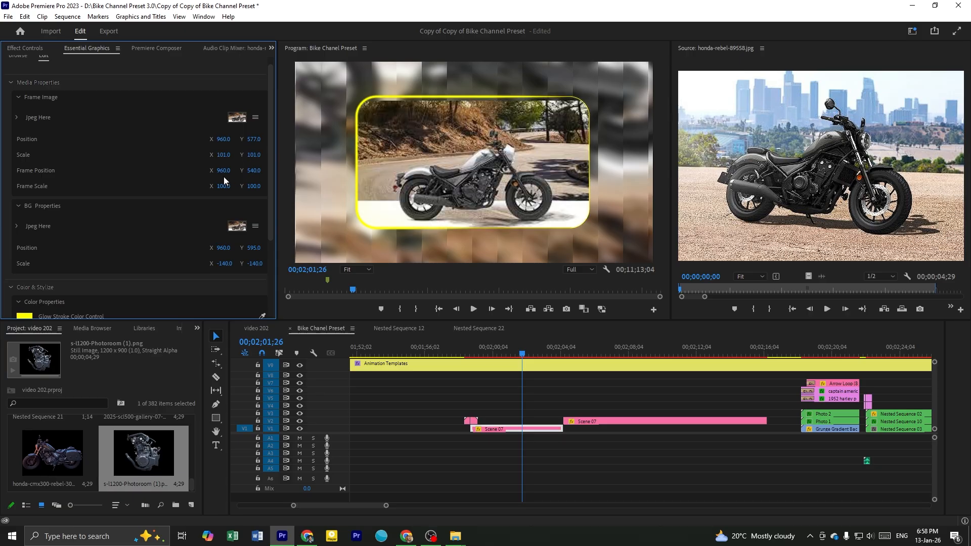
pyautogui.moveTo(258, 175)
pyautogui.mouseDown()
pyautogui.moveTo(220, 174)
pyautogui.moveTo(261, 175)
pyautogui.mouseUp()
pyautogui.hotkey('ctrl', 'z')
pyautogui.moveTo(254, 139); pyautogui.dragTo(235, 155)
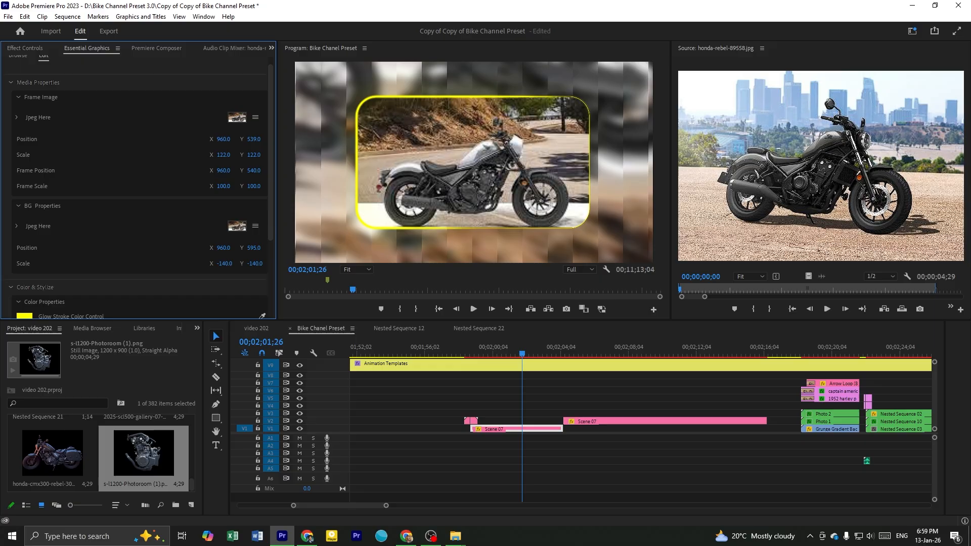
pyautogui.moveTo(259, 139); pyautogui.dragTo(232, 139)
pyautogui.hotkey('ctrl', 's')
# Undo the photo replacements and adjustments in the first Scene 07 template
pyautogui.moveTo(524, 349); pyautogui.dragTo(525, 380)
pyautogui.click(529, 383)
pyautogui.scroll(-3, 534, 389)
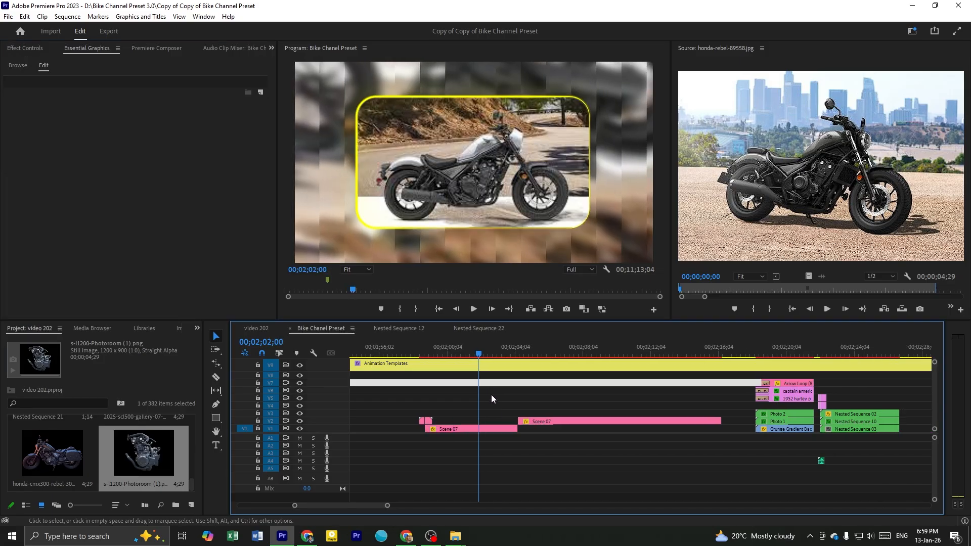
pyautogui.hotkey('ctrl', 'z')
pyautogui.hotkey('ctrl', 'z')
pyautogui.hotkey('ctrl', 'z')
pyautogui.hotkey('ctrl', 'z')
pyautogui.hotkey('ctrl', 'z')
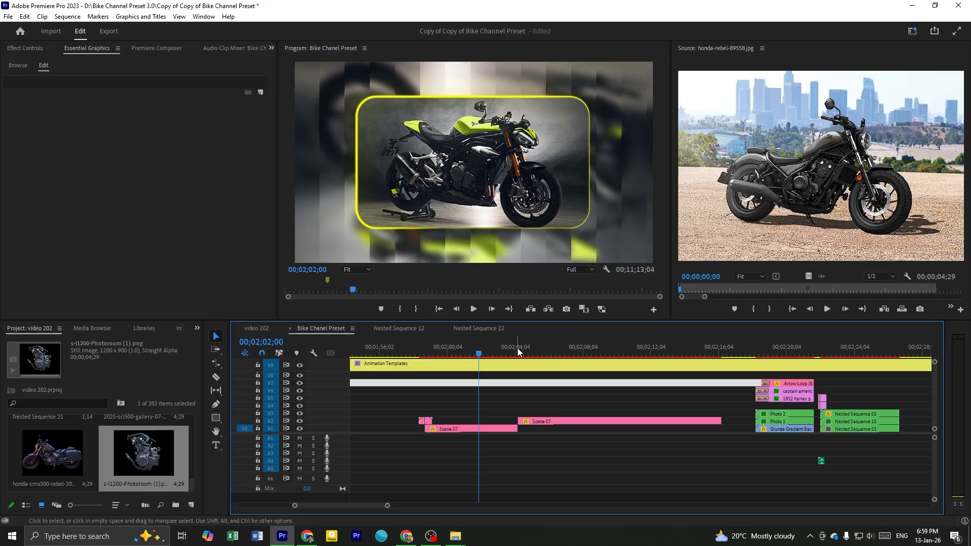
# Preview the second Scene 07 clip, with the VR headset image, and delete it from the timeline
pyautogui.click(518, 349)
pyautogui.scroll(-3, 554, 397)
pyautogui.click(495, 349)
pyautogui.scroll(-1, 517, 373)
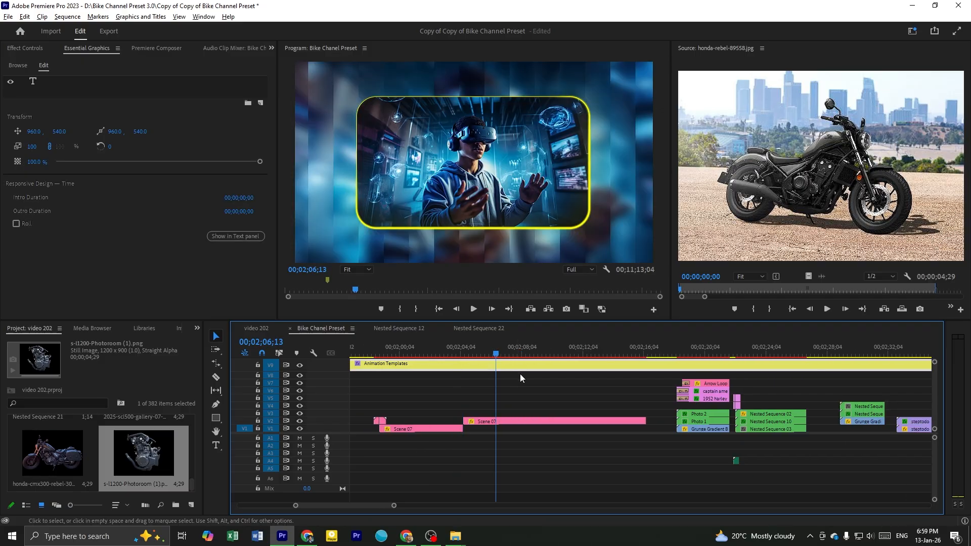
pyautogui.scroll(-2, 518, 372)
pyautogui.moveTo(490, 351); pyautogui.dragTo(516, 390)
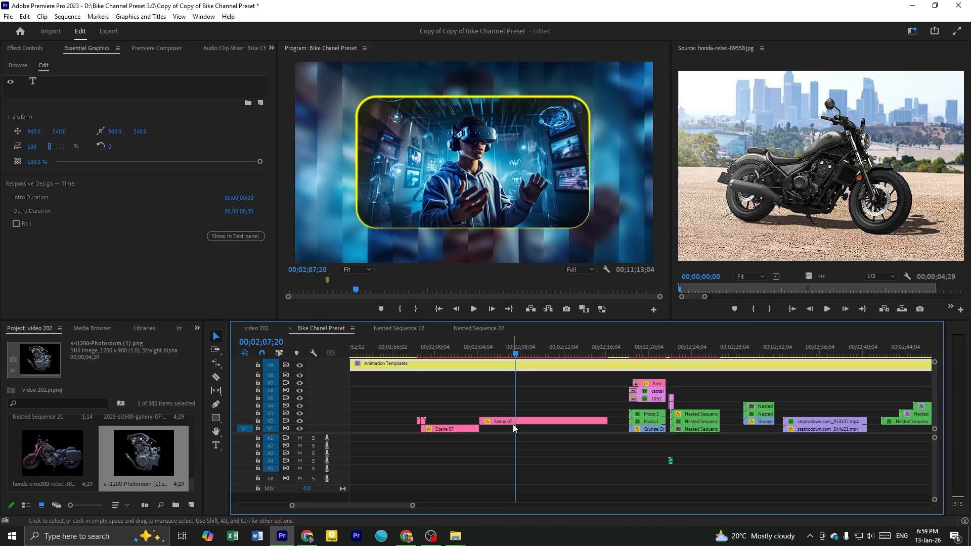
pyautogui.click(513, 424)
pyautogui.click(463, 399)
pyautogui.moveTo(452, 353); pyautogui.dragTo(504, 424)
pyautogui.click(504, 424)
pyautogui.press('Delete')
pyautogui.scroll(-2, 603, 388)
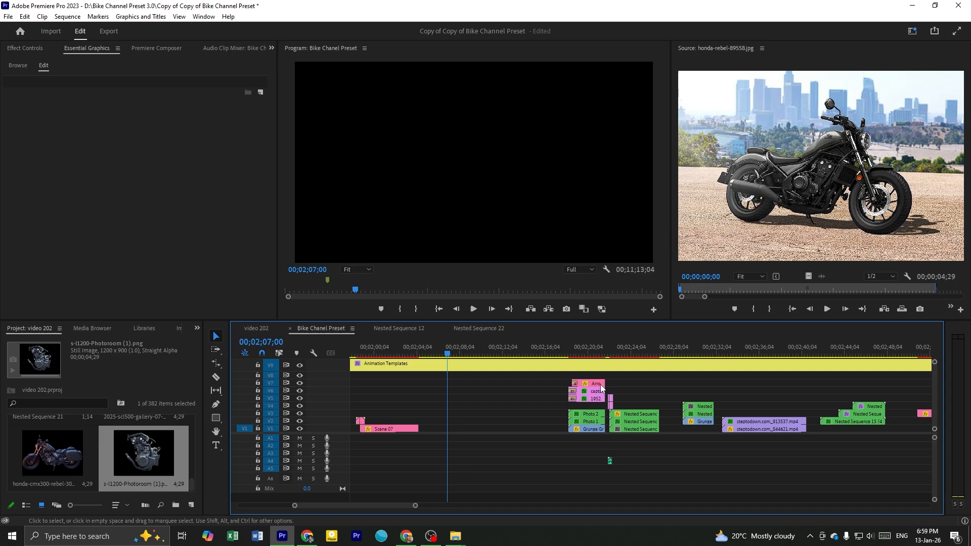
# Preview the two-photo comparison template with the arrow and inspect its Photo 1 and Photo 2 clips
pyautogui.moveTo(570, 355); pyautogui.dragTo(580, 357)
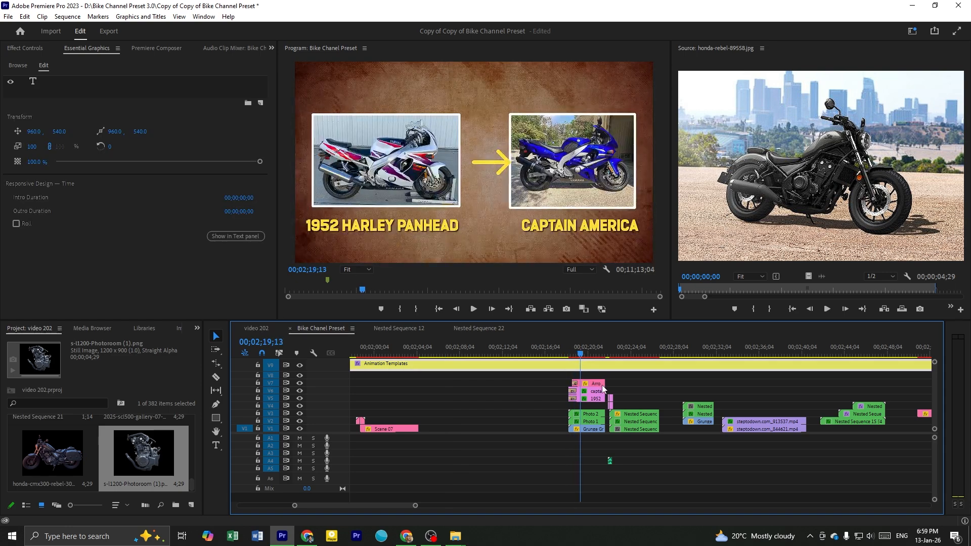
pyautogui.scroll(-4, 601, 390)
pyautogui.scroll(2, 523, 379)
pyautogui.click(504, 383)
pyautogui.moveTo(438, 354); pyautogui.dragTo(454, 365)
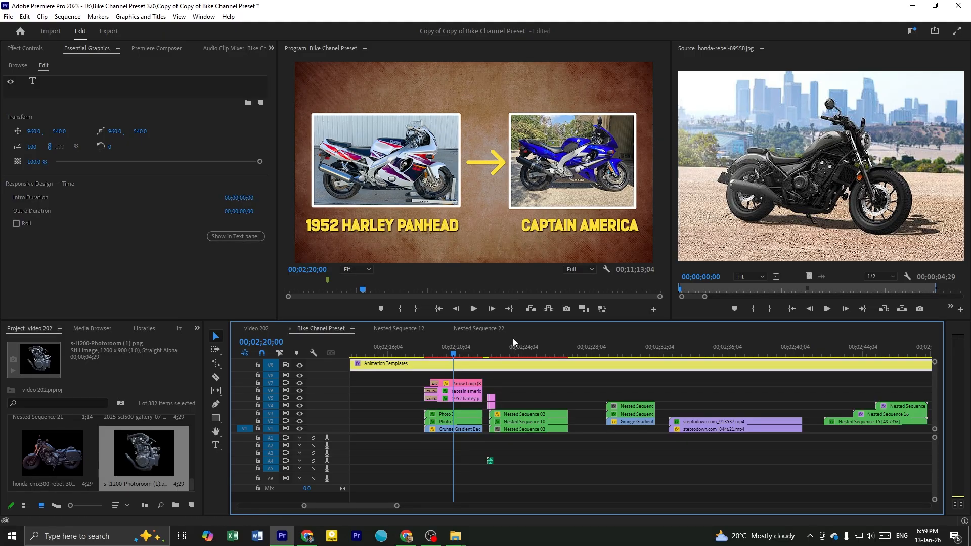
pyautogui.scroll(-2, 514, 354)
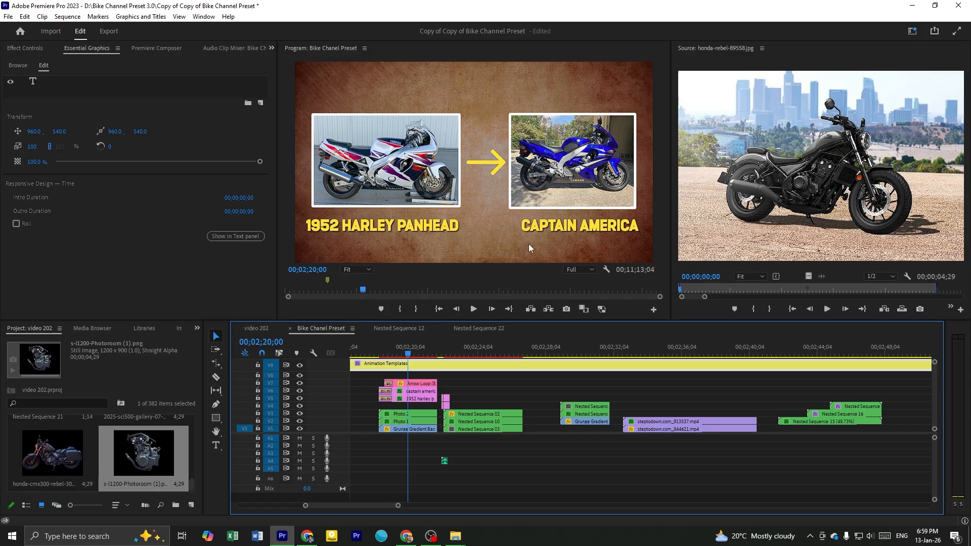
pyautogui.click(400, 350)
pyautogui.click(405, 423)
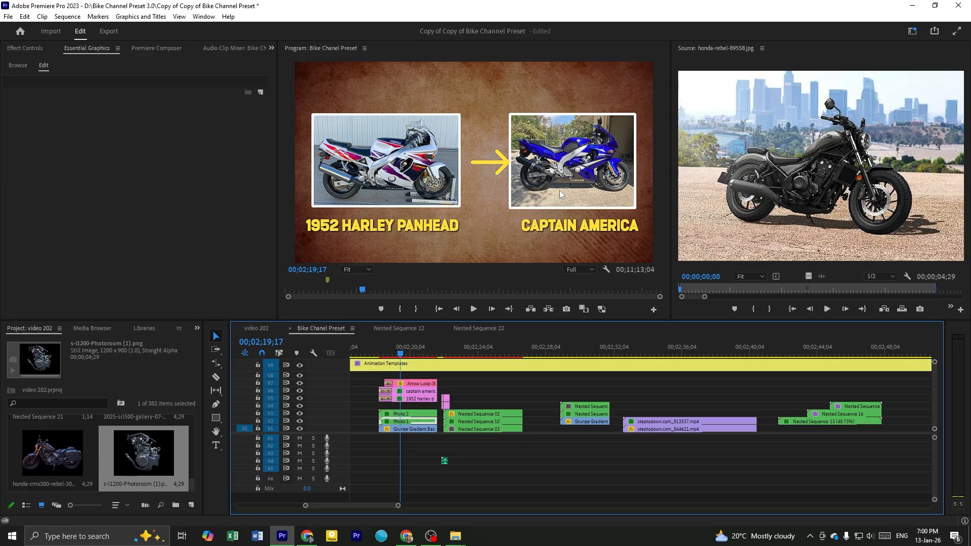
pyautogui.click(390, 167)
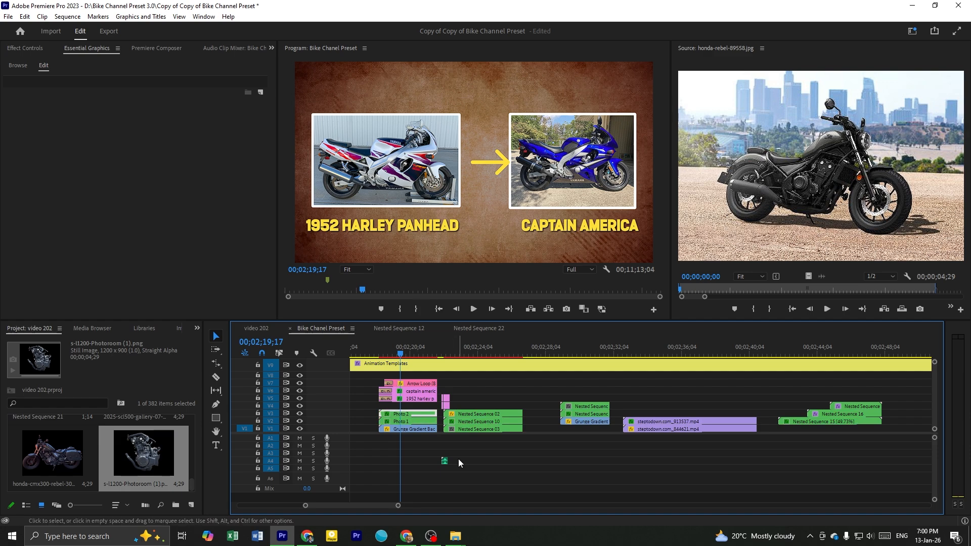
# Open the CAPTAIN AMERICA caption's text for editing in the comparison template and save the project
pyautogui.click(409, 393)
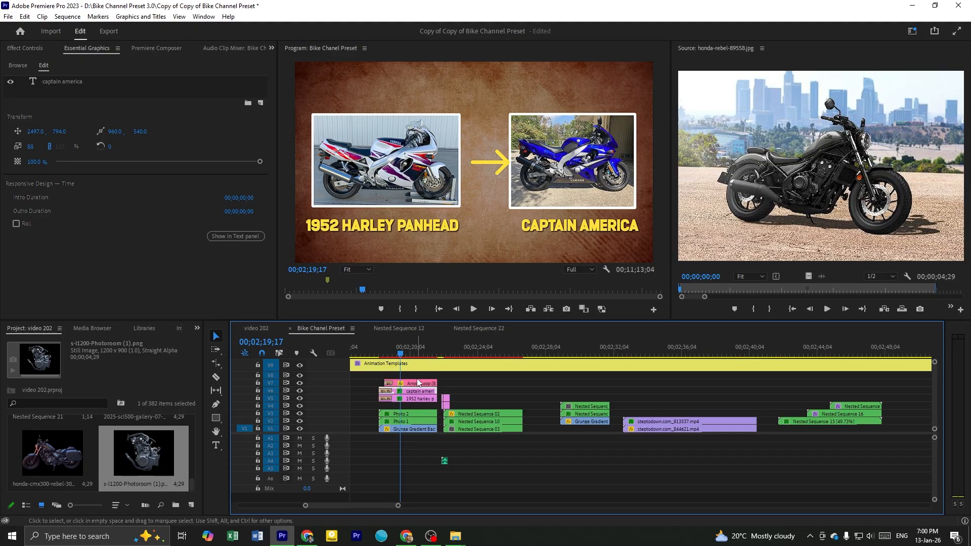
pyautogui.press('space')
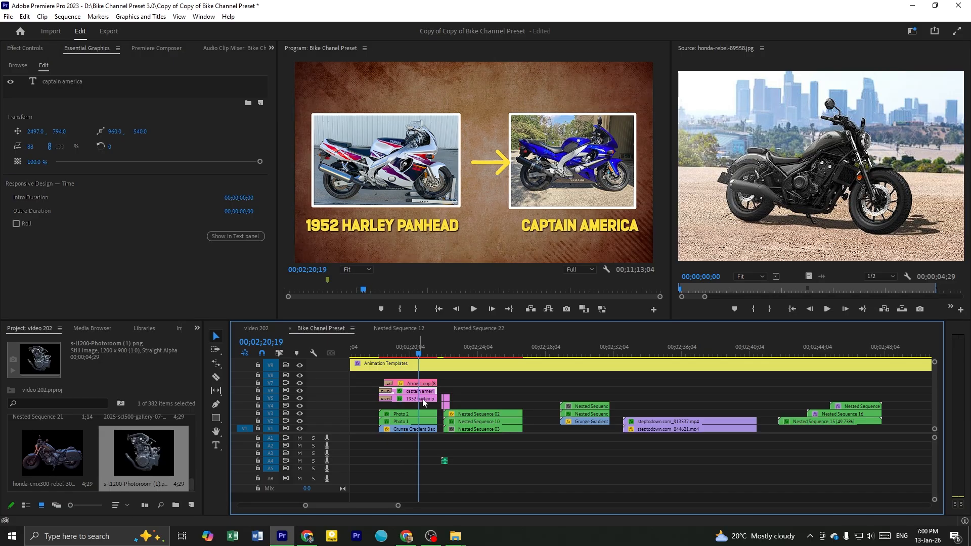
pyautogui.click(29, 50)
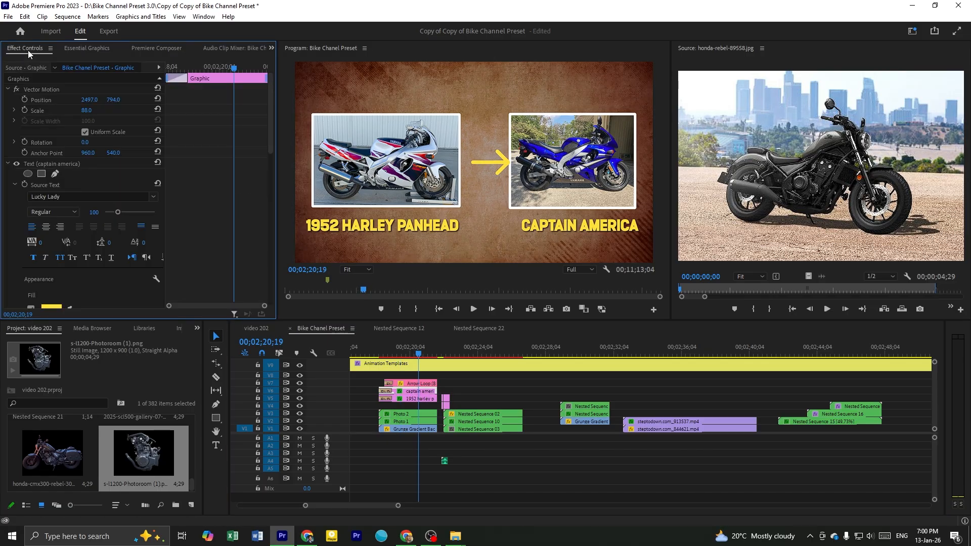
pyautogui.click(36, 163)
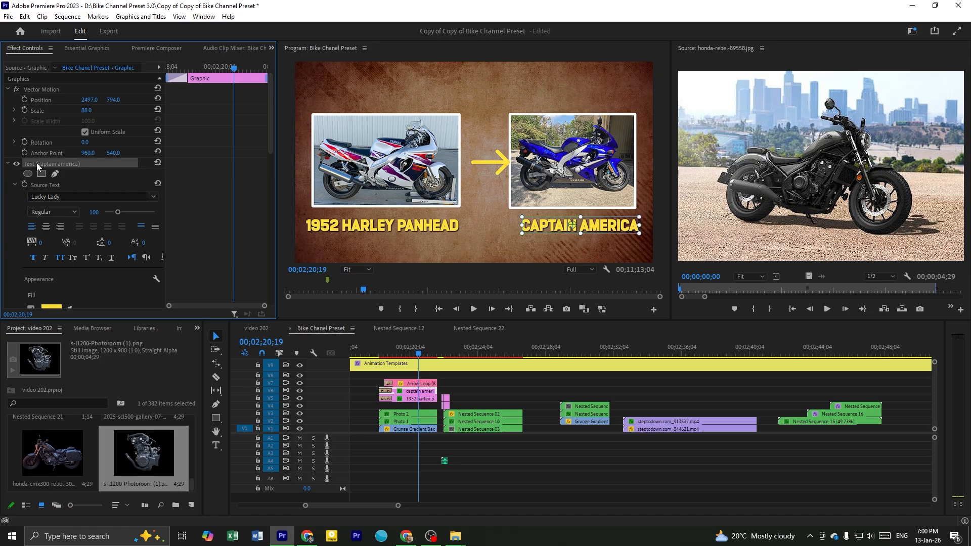
pyautogui.doubleClick(543, 226)
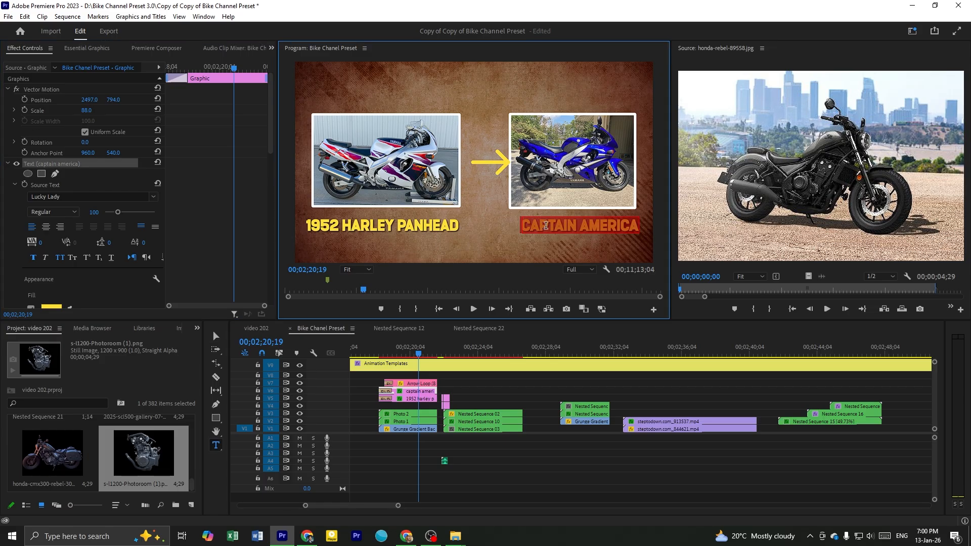
pyautogui.hotkey('ctrl', 's')
# Open the 1952 HARLEY PANHEAD caption's text for editing in the comparison template
pyautogui.click(420, 400)
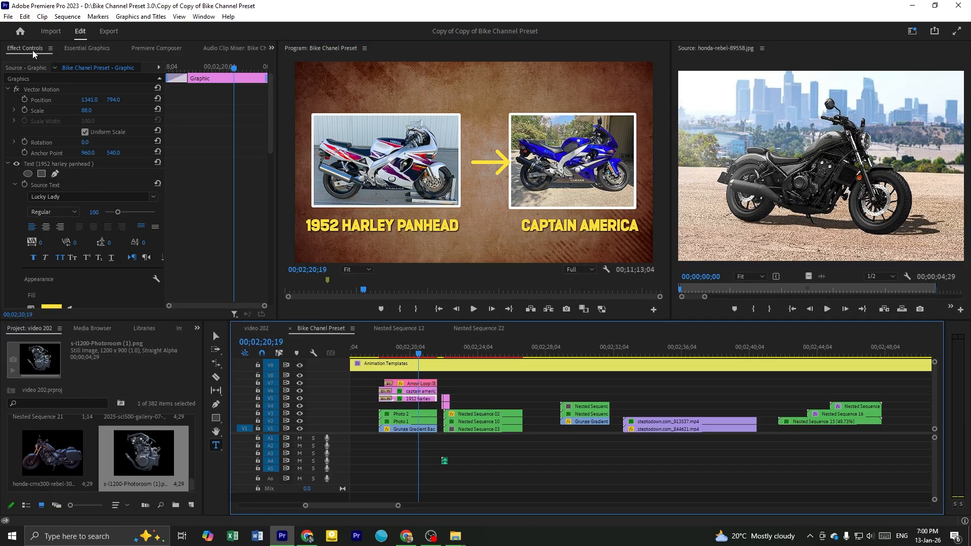
pyautogui.click(49, 166)
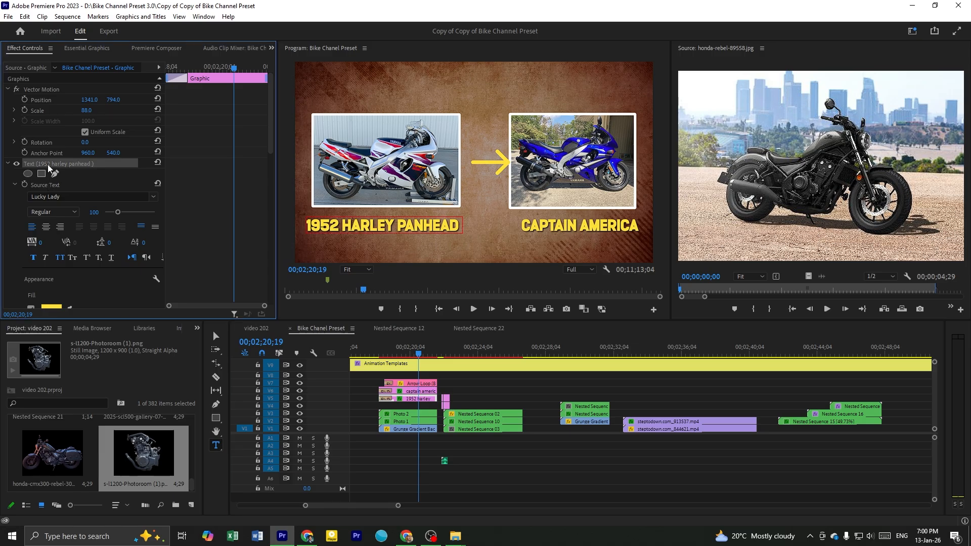
pyautogui.tripleClick(402, 227)
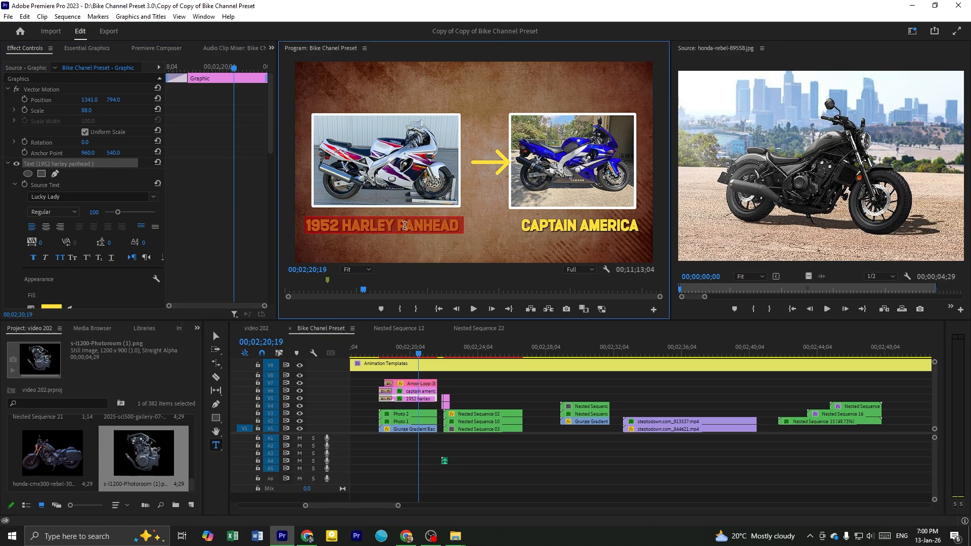
# Preview the white-framed video template on the brown grunge background and examine its stacked nested sequences and transition clips
pyautogui.click(489, 400)
pyautogui.scroll(-1, 485, 394)
pyautogui.moveTo(410, 353); pyautogui.dragTo(429, 355)
pyautogui.click(487, 400)
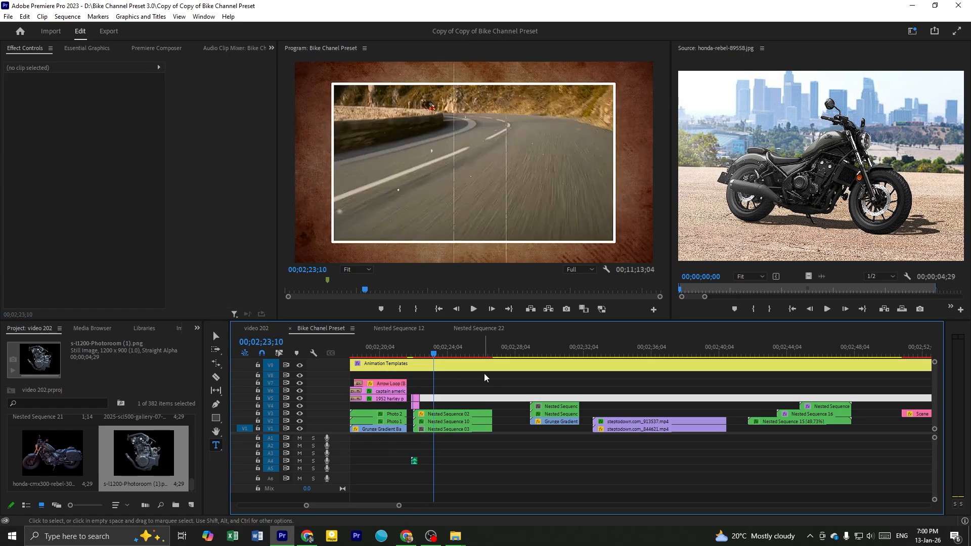
pyautogui.scroll(3, 415, 407)
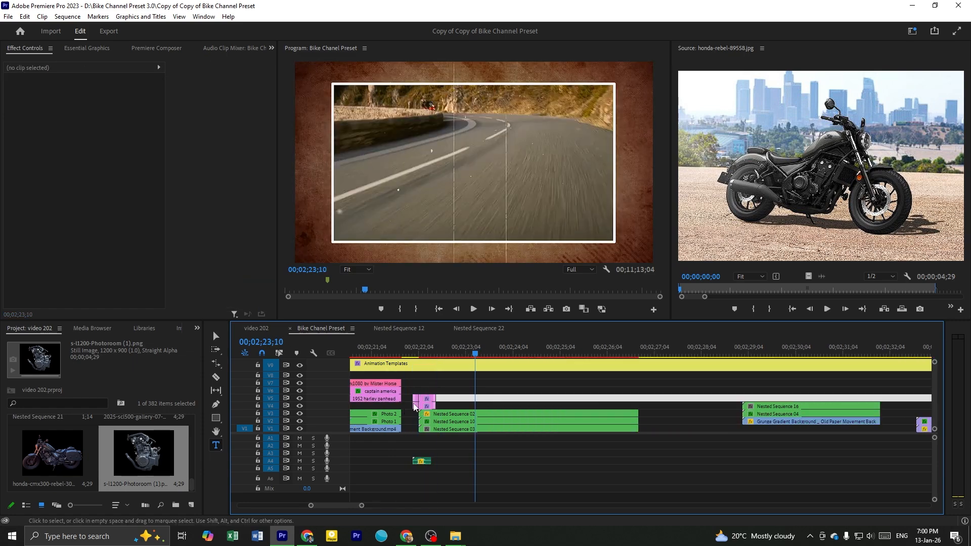
pyautogui.moveTo(413, 381); pyautogui.dragTo(496, 484)
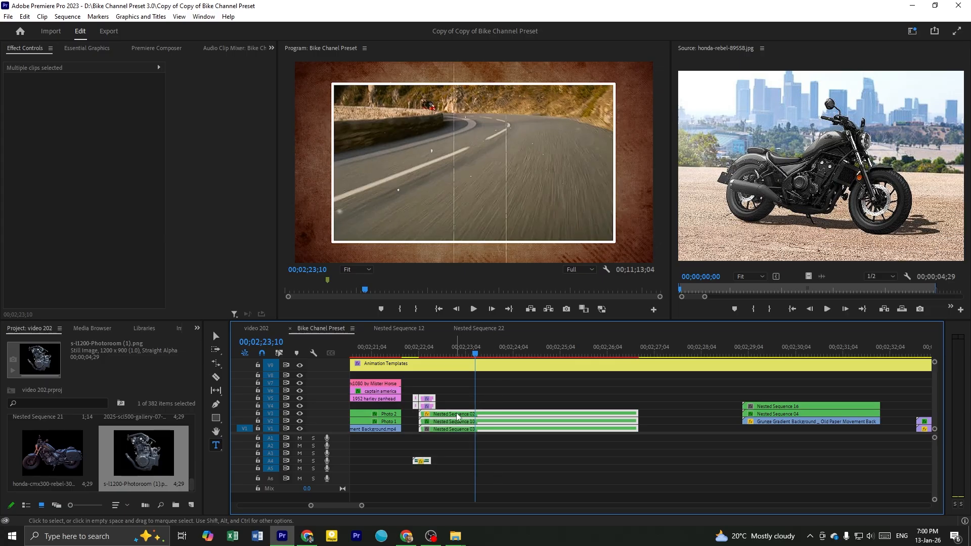
pyautogui.click(486, 393)
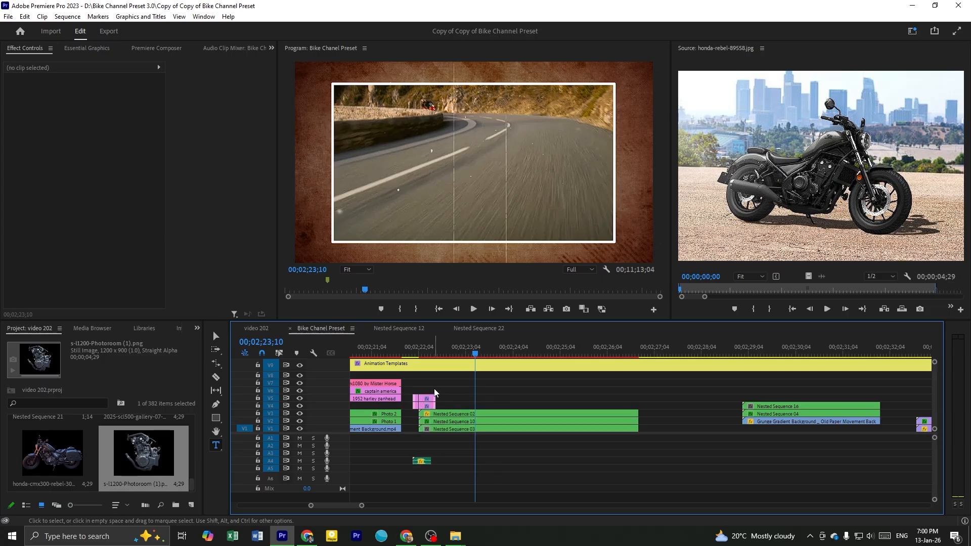
pyautogui.click(441, 348)
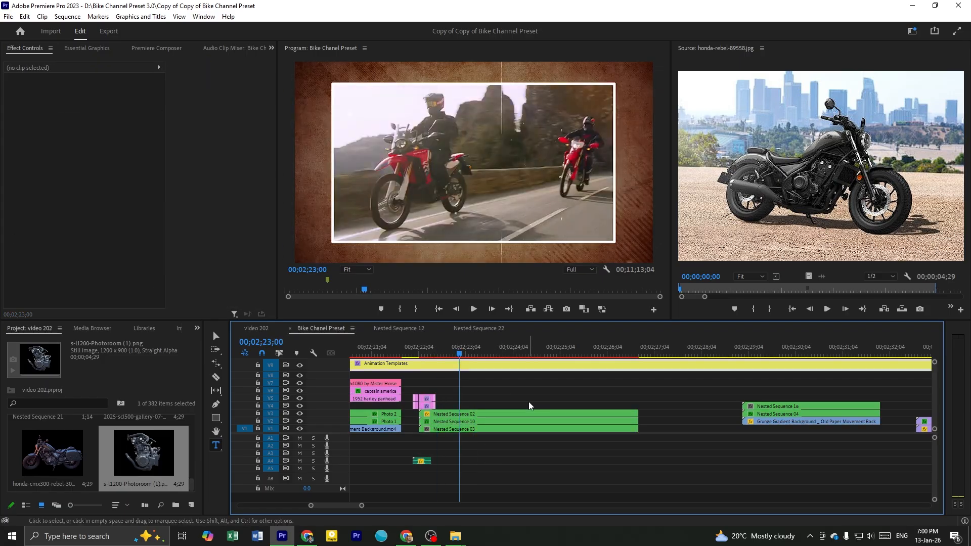
pyautogui.scroll(-1, 529, 402)
pyautogui.scroll(1, 495, 406)
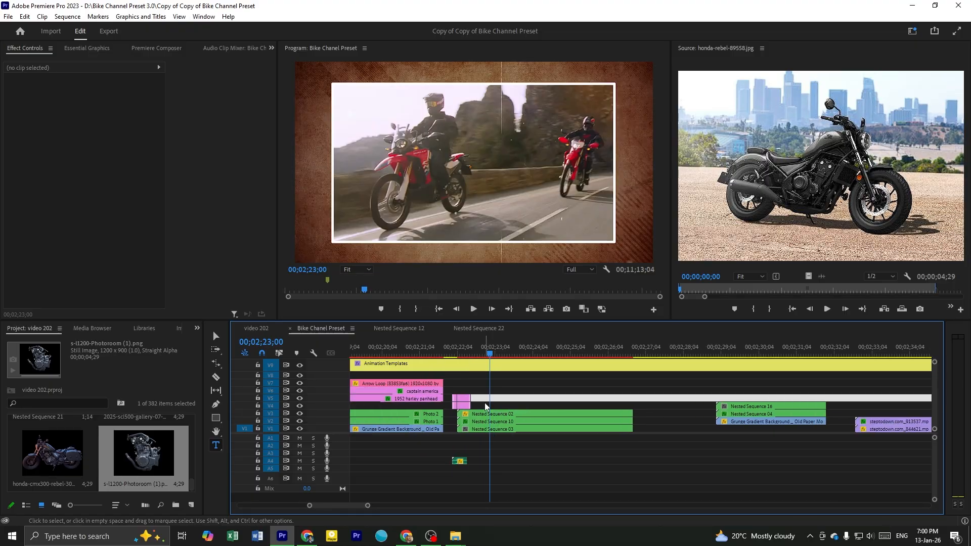
# Switch to the video 202 sequence and locate where the Nested Sequence 02, 10 and 03 template is used before the NUMBER 3 title
pyautogui.click(269, 332)
pyautogui.scroll(-6, 476, 396)
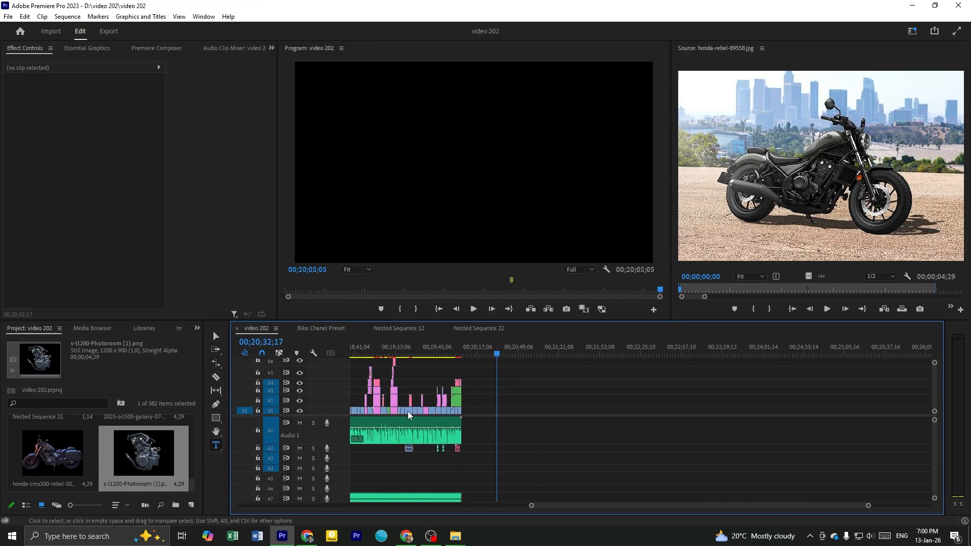
pyautogui.scroll(3, 407, 411)
pyautogui.scroll(5, 440, 398)
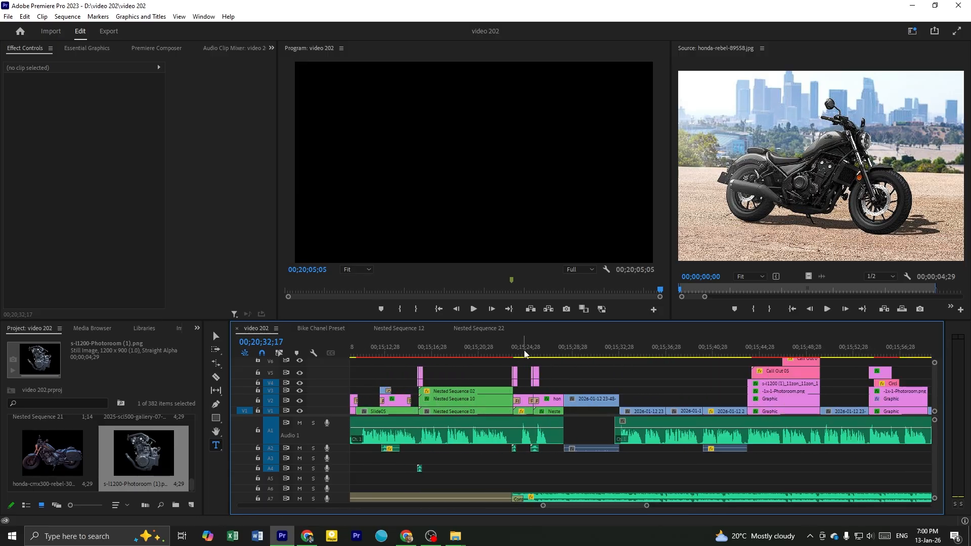
pyautogui.click(524, 356)
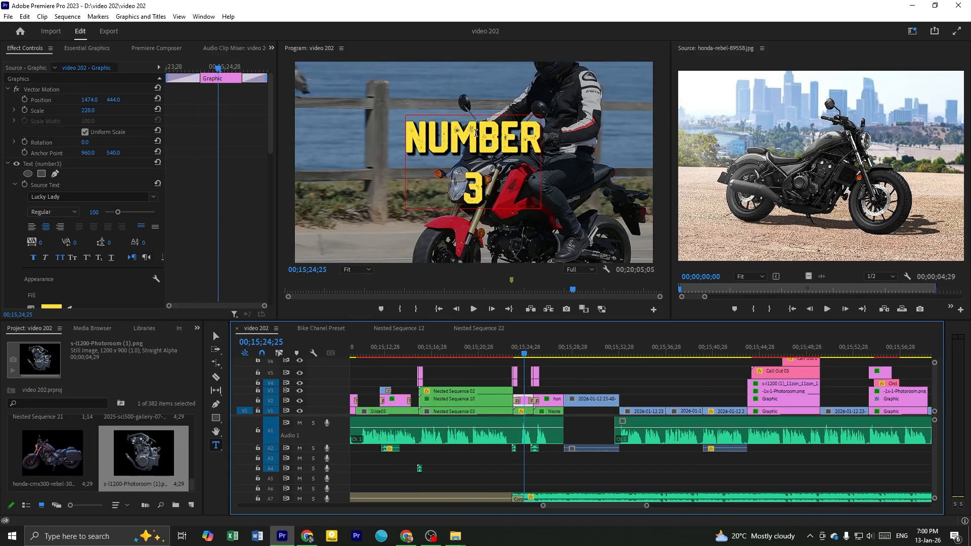
pyautogui.moveTo(537, 352); pyautogui.dragTo(465, 348)
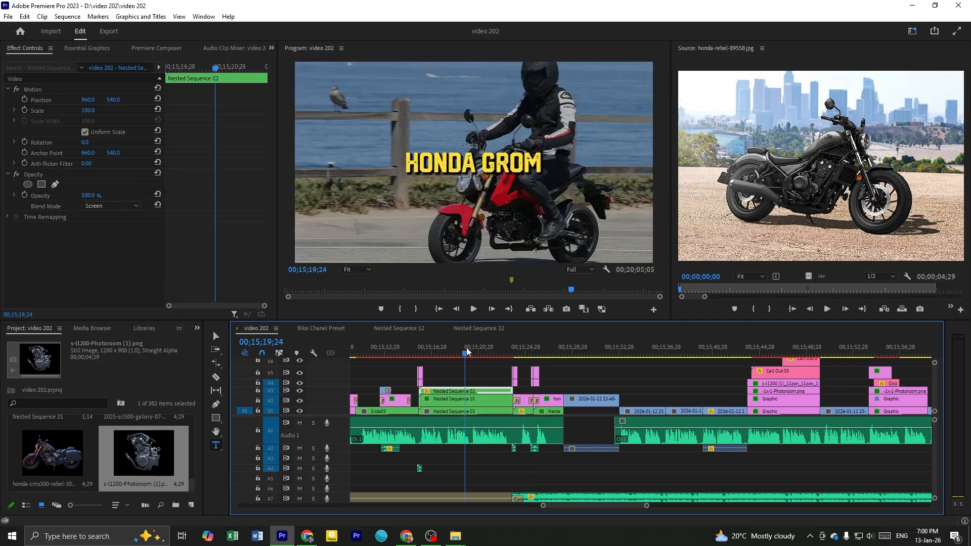
# Play video 202 from the $2800-$3500 price caption into the white-framed Nested Sequence 02, 10 and 03 section
pyautogui.click(491, 363)
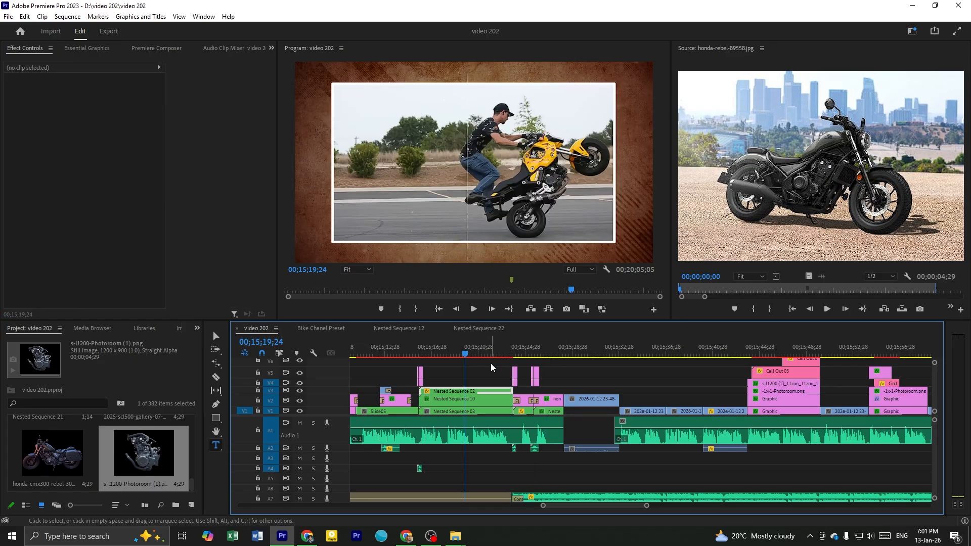
pyautogui.click(391, 357)
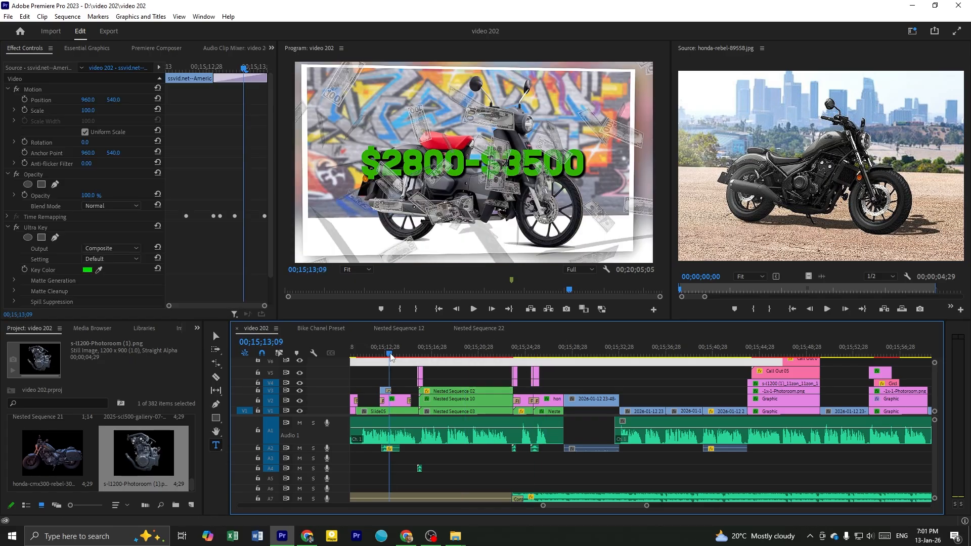
pyautogui.press('space')
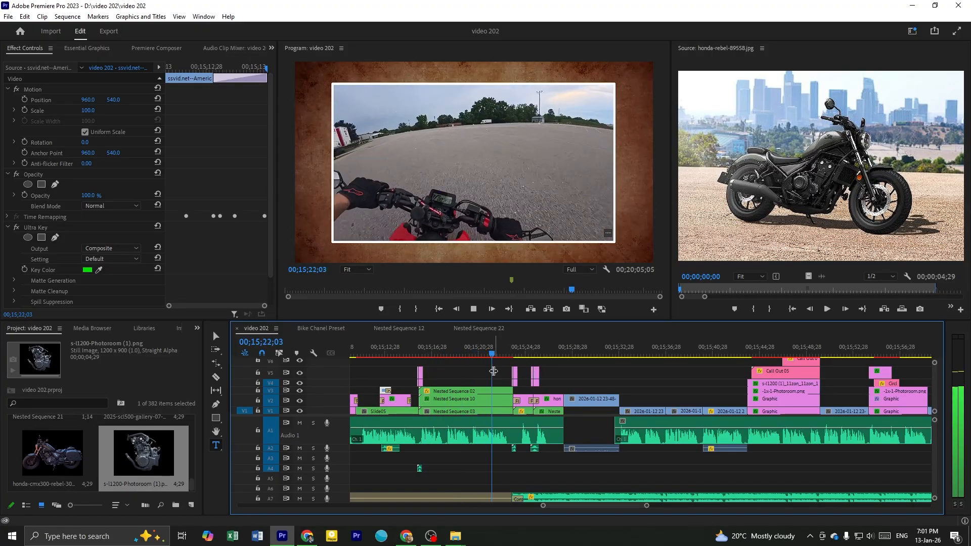
pyautogui.press('space')
pyautogui.click(479, 372)
pyautogui.scroll(-1, 479, 372)
pyautogui.scroll(-1, 452, 362)
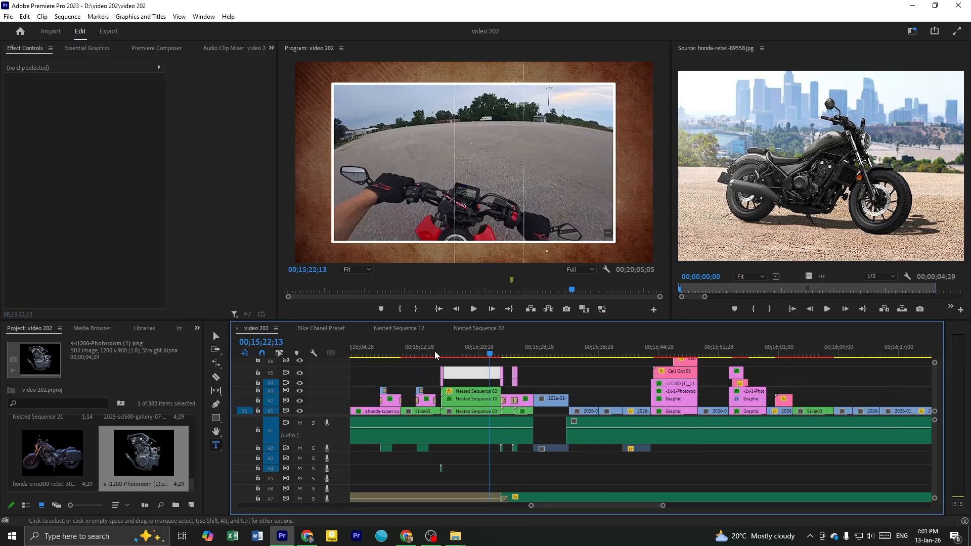
pyautogui.scroll(2, 437, 348)
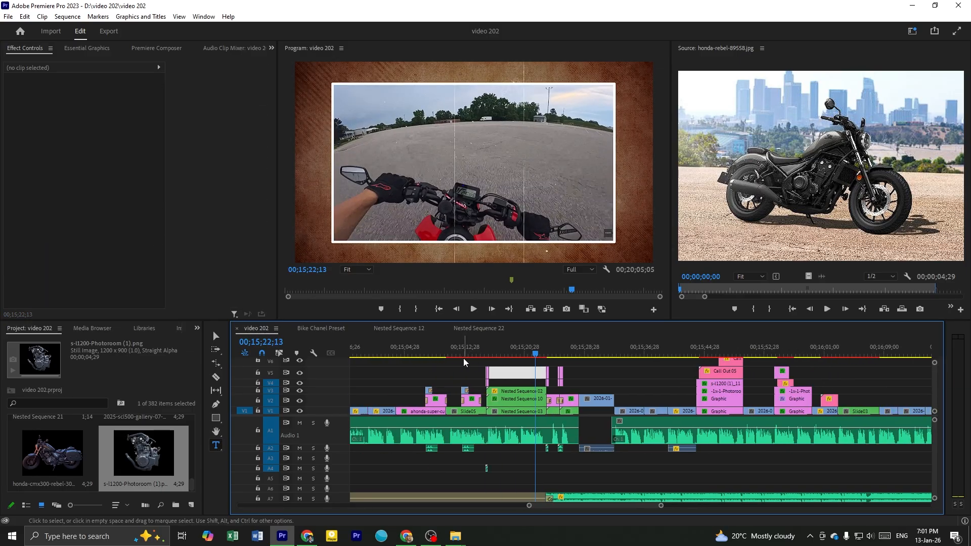
# Scrub through the Slide05 scene and replay the white-framed riding footage up to the end of the nested sequences
pyautogui.click(416, 351)
pyautogui.moveTo(416, 351); pyautogui.dragTo(479, 354)
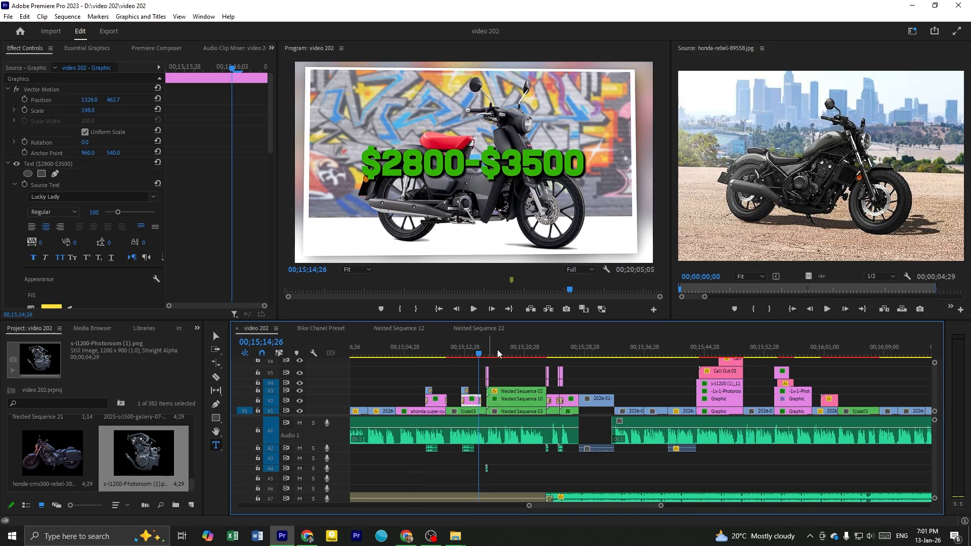
pyautogui.click(500, 354)
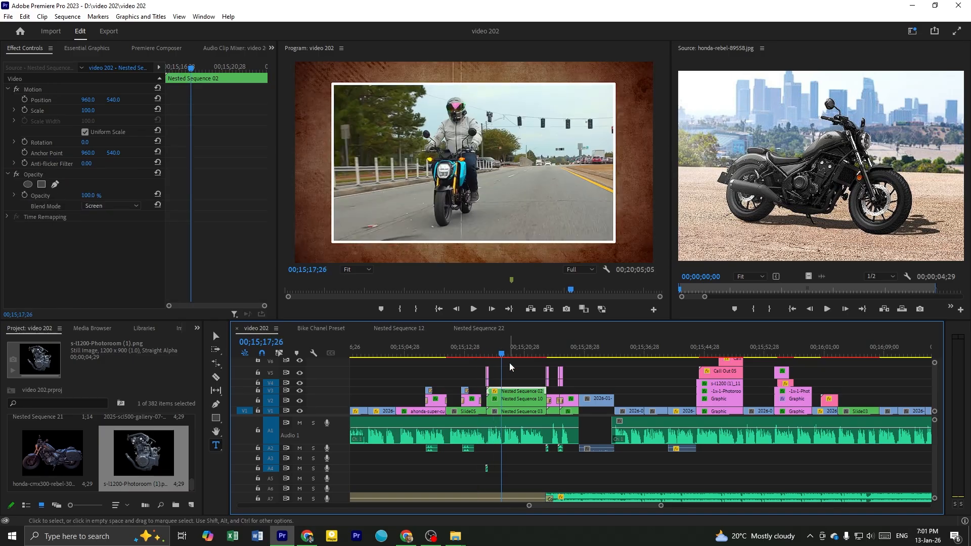
pyautogui.click(515, 364)
pyautogui.press('space')
pyautogui.scroll(1, 516, 368)
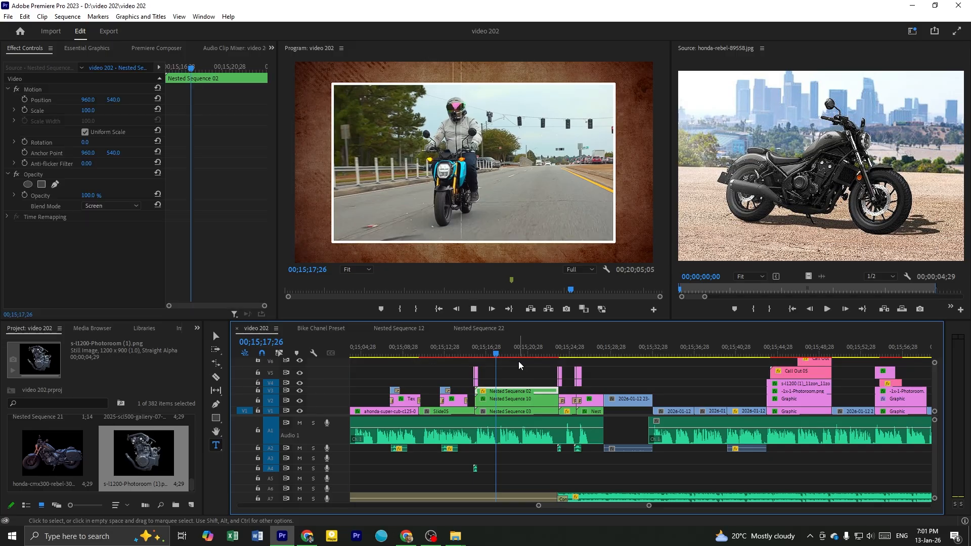
pyautogui.scroll(-3, 511, 386)
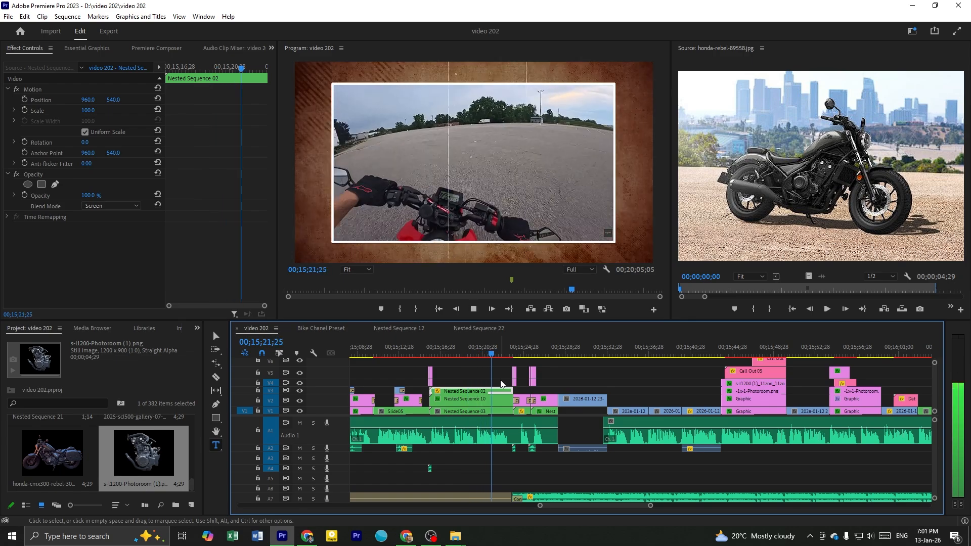
pyautogui.press('space')
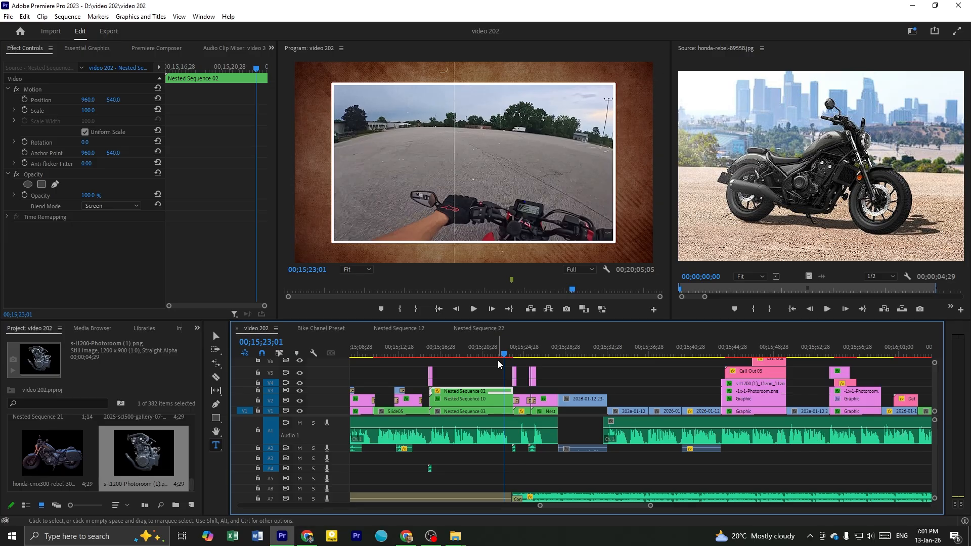
# Delete Nested Sequence 02, 10 and 03 after Slide05, along with their opening transition graphics and the Transition Complex 14.wav sound
pyautogui.click(471, 352)
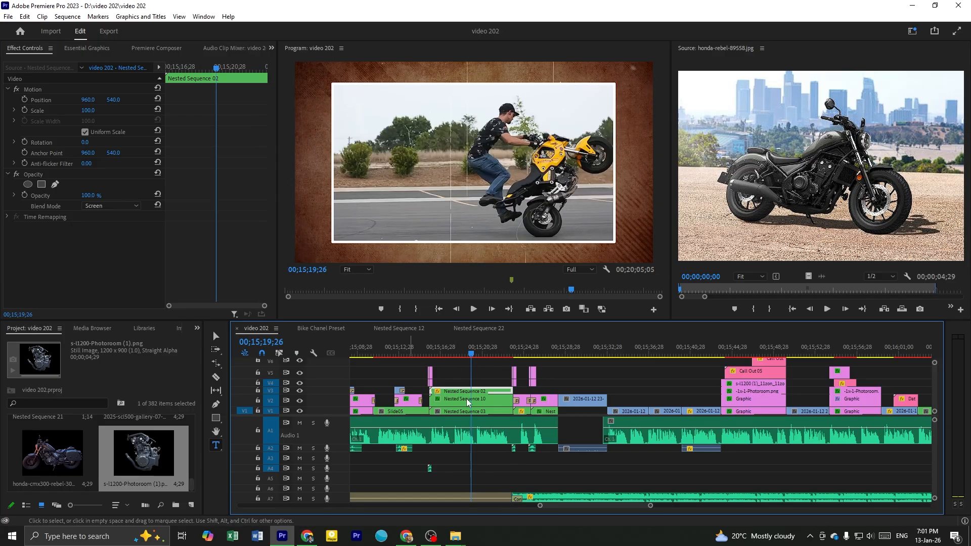
pyautogui.scroll(1, 466, 399)
pyautogui.press('-')
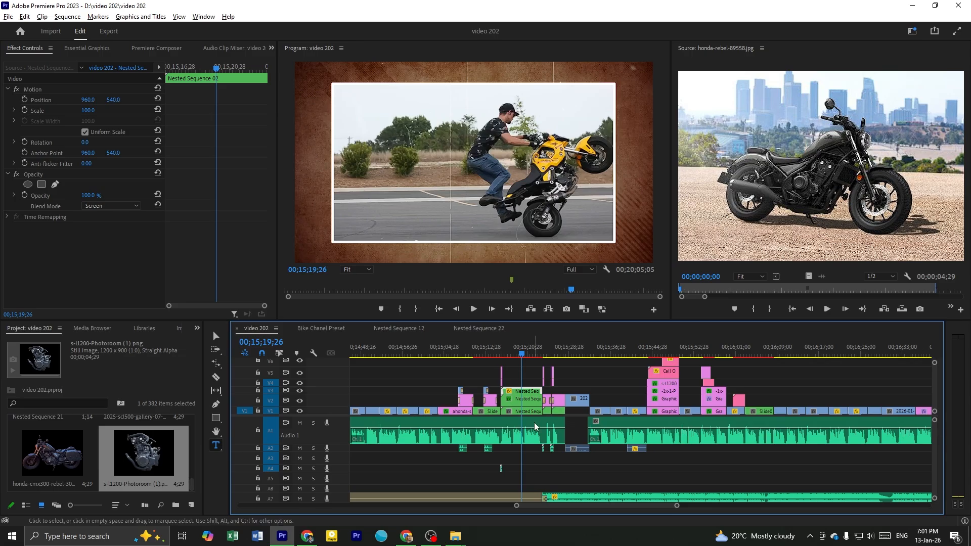
pyautogui.scroll(7, 535, 423)
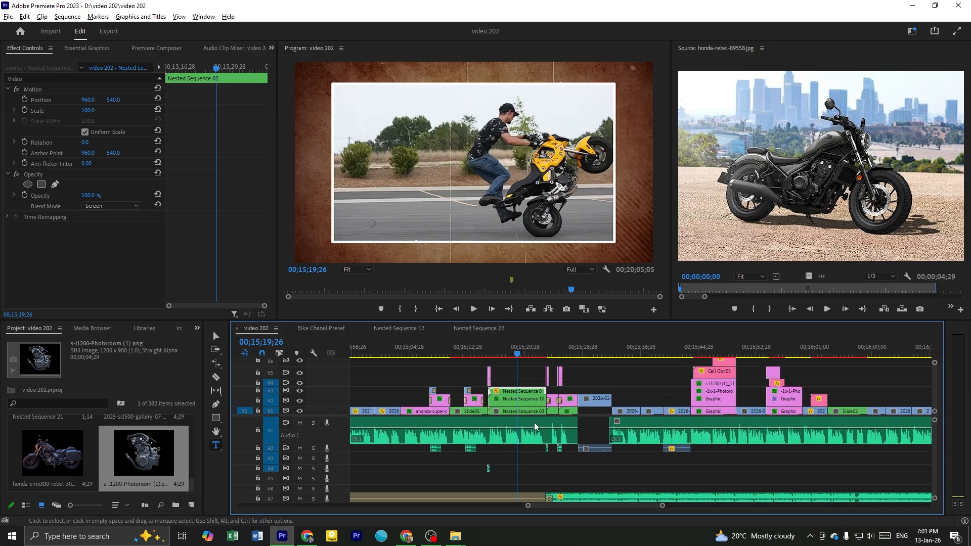
pyautogui.click(457, 354)
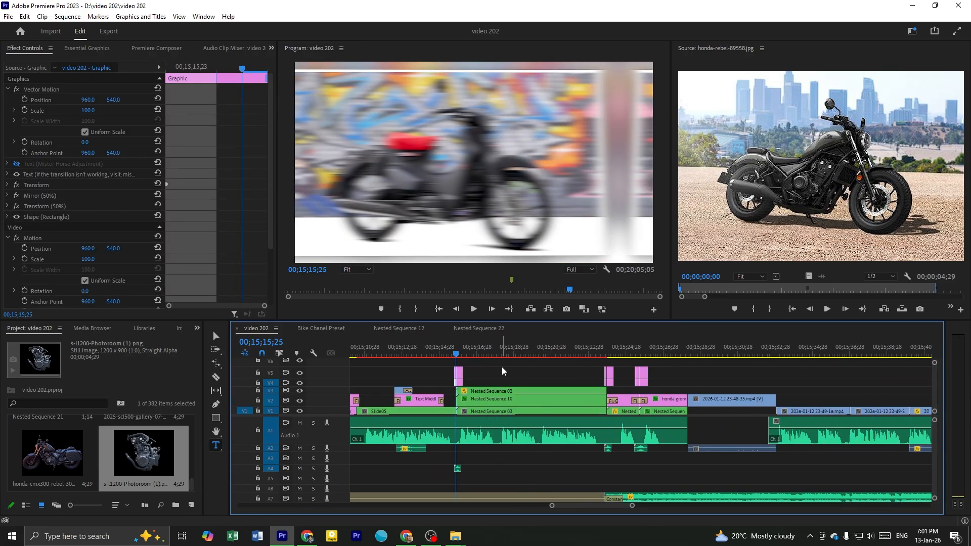
pyautogui.scroll(2, 520, 374)
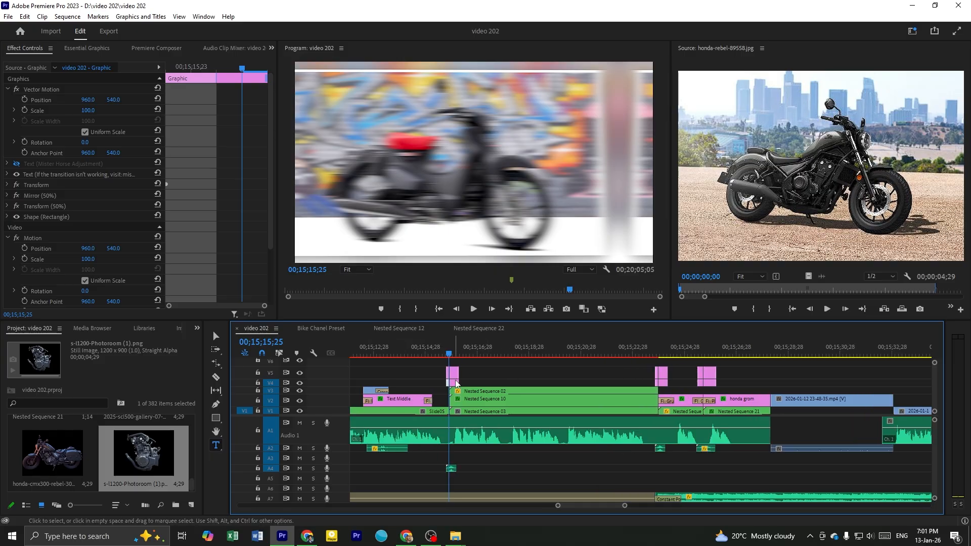
pyautogui.moveTo(438, 362); pyautogui.dragTo(495, 405)
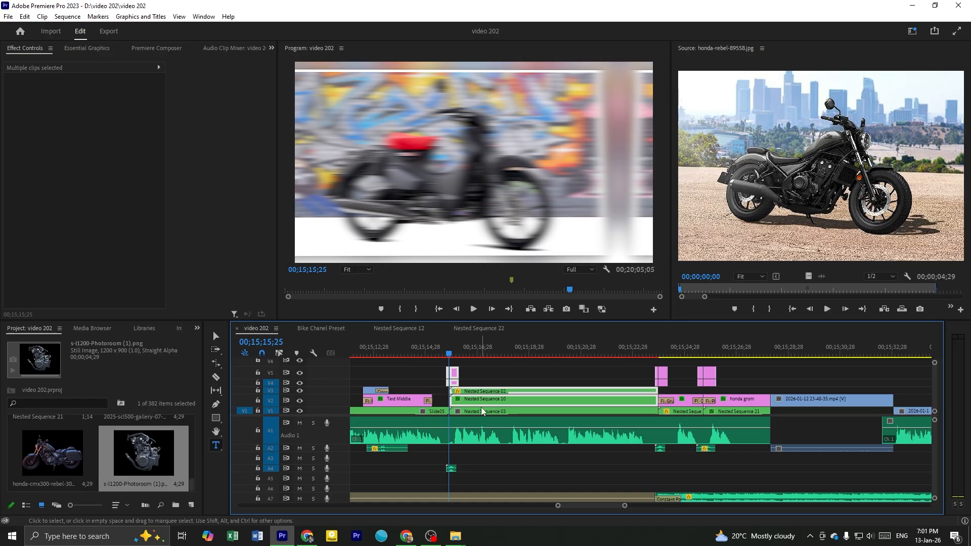
pyautogui.press('Delete')
pyautogui.click(452, 468)
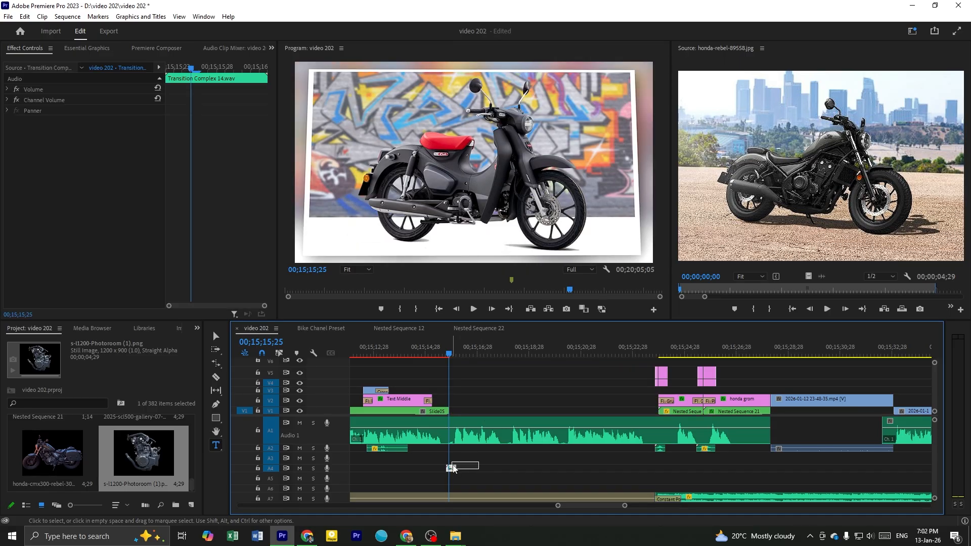
# Copy the framed-video template's nested sequences, transition graphics and sound from the Bike Chanel Preset sequence, and return to the video 202 sequence
pyautogui.click(323, 328)
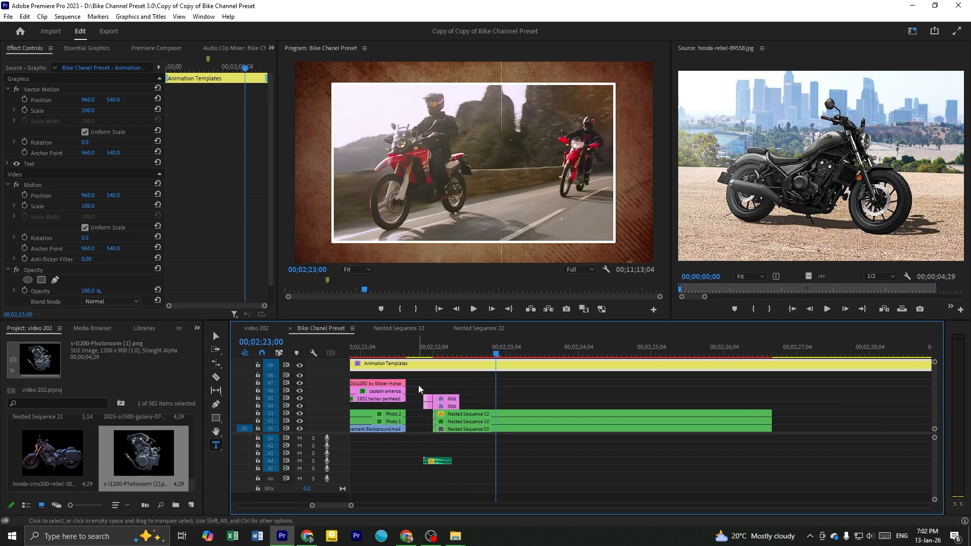
pyautogui.moveTo(419, 386); pyautogui.dragTo(483, 468)
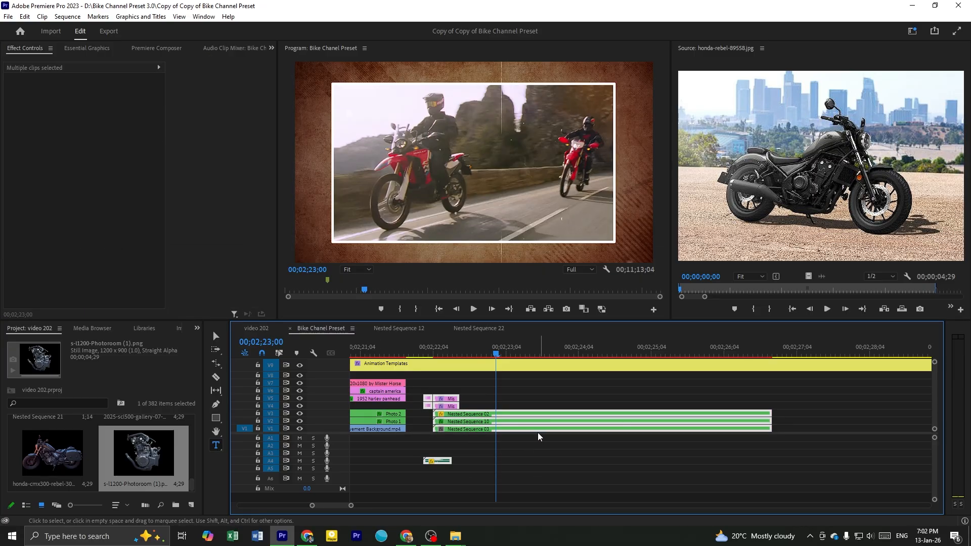
pyautogui.click(260, 329)
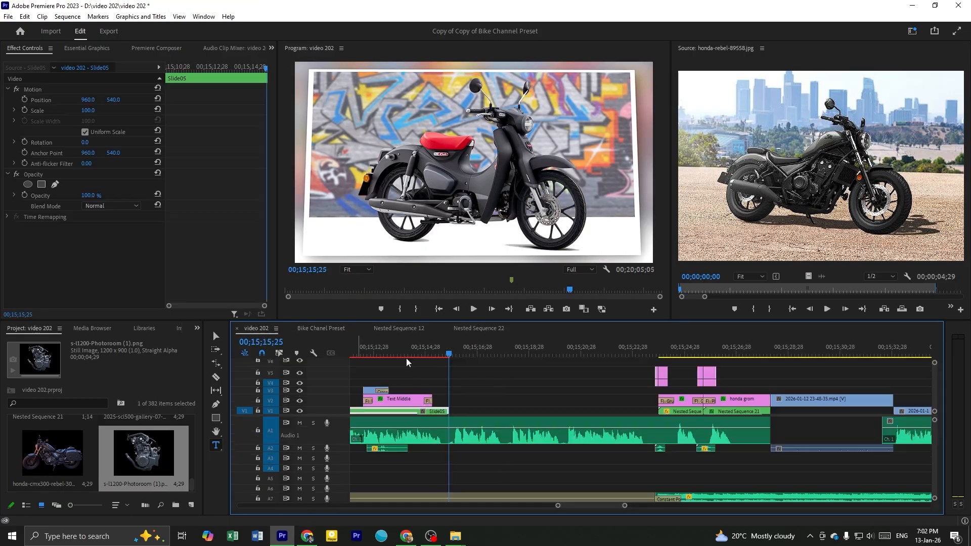
# Paste the copied framed-video template into video 202 at 00;15;15;22, just before the end of Slide05
pyautogui.moveTo(466, 359); pyautogui.dragTo(457, 359)
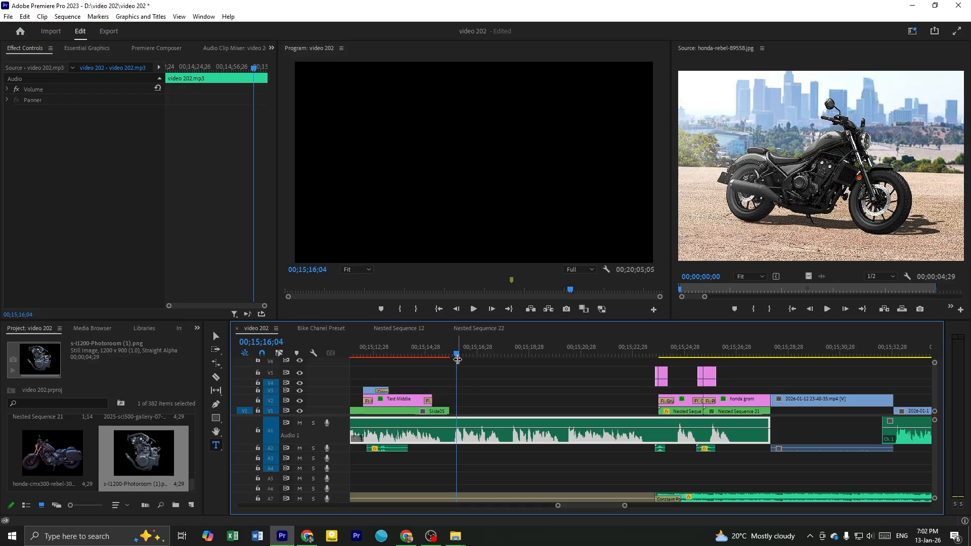
pyautogui.press('Up')
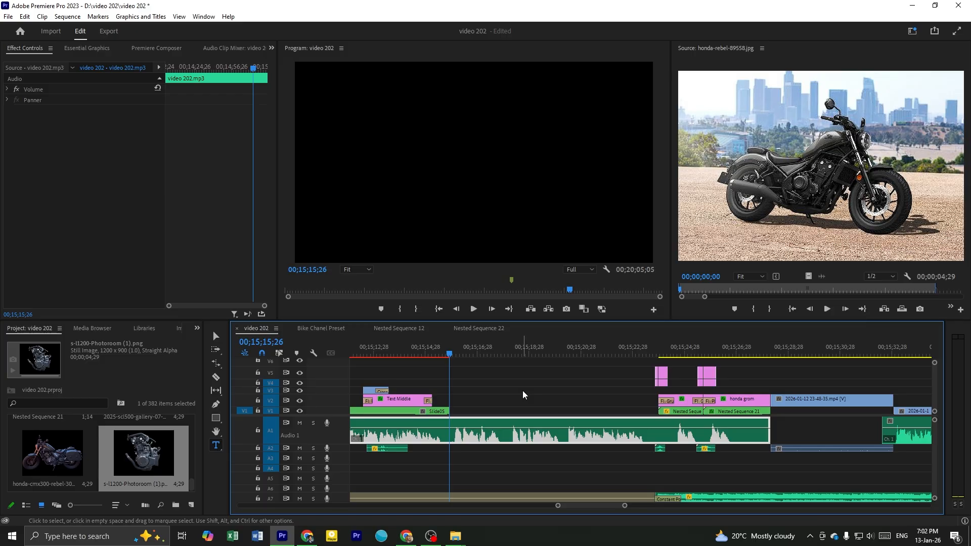
pyautogui.press('Left')
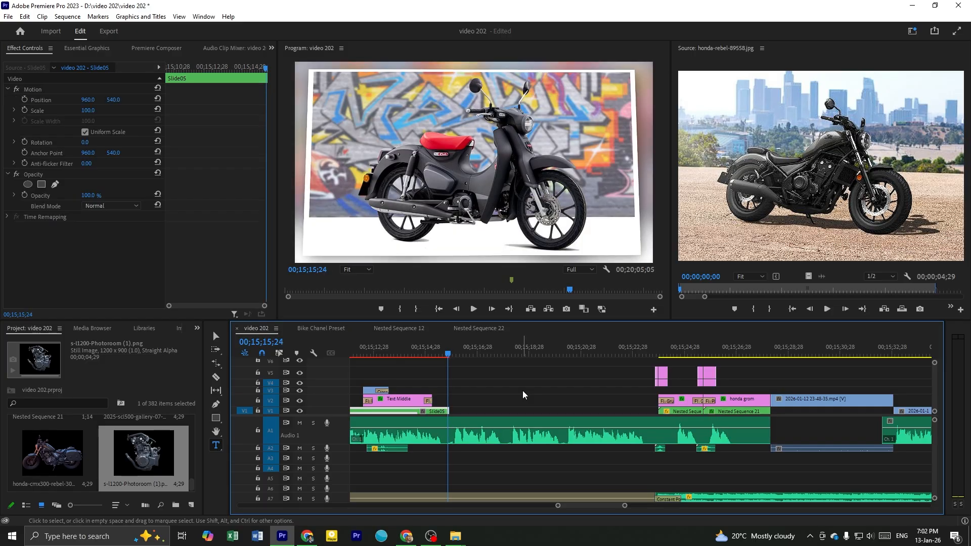
pyautogui.press('Left')
pyautogui.press('Left')
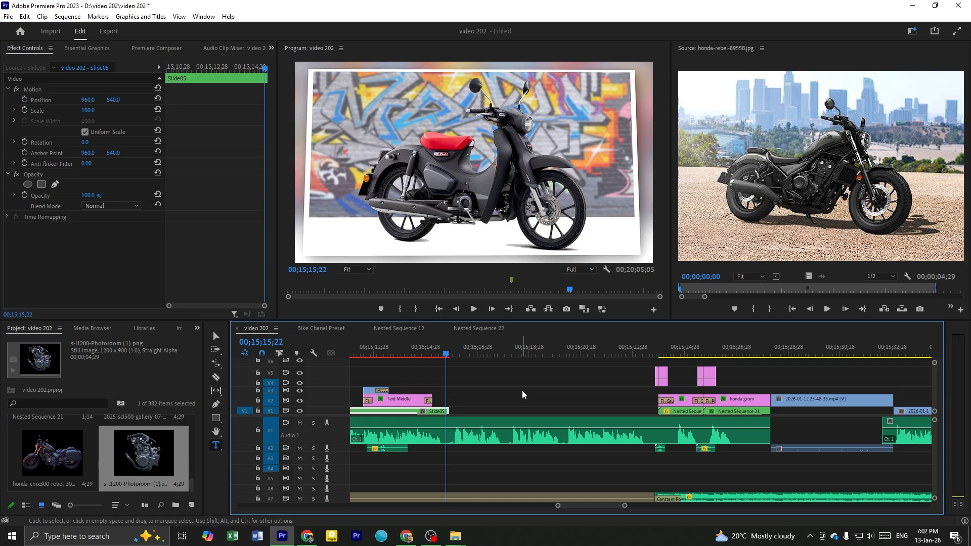
pyautogui.hotkey('ctrl', 'v')
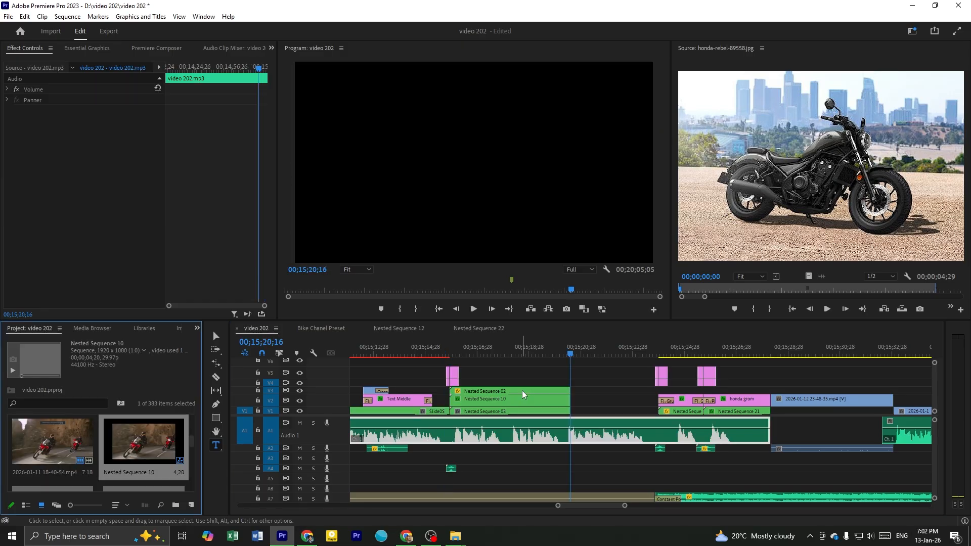
# Extend the pasted Nested Sequence 02, 10 and 03 to the start of the number 3 title clips at 00;15;23;27
pyautogui.scroll(5, 476, 385)
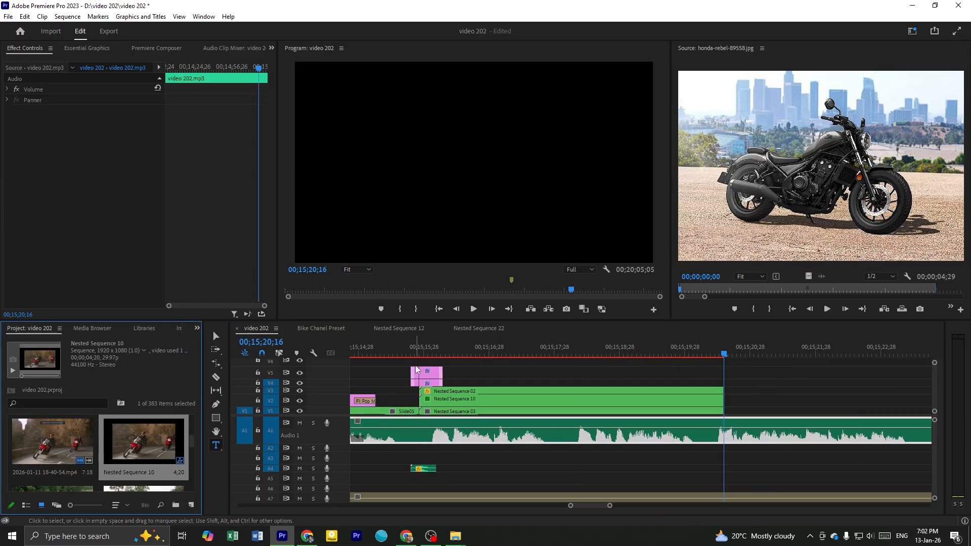
pyautogui.click(420, 346)
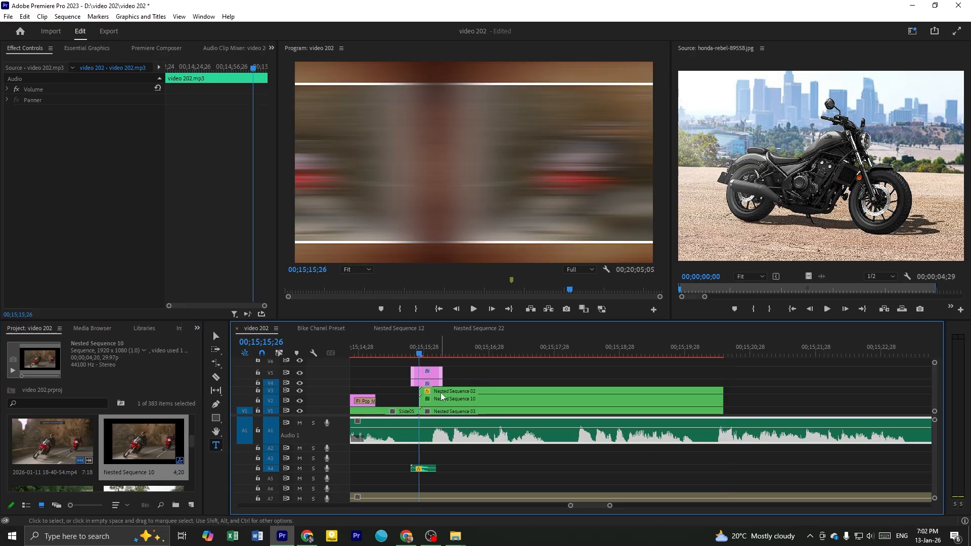
pyautogui.scroll(-3, 591, 377)
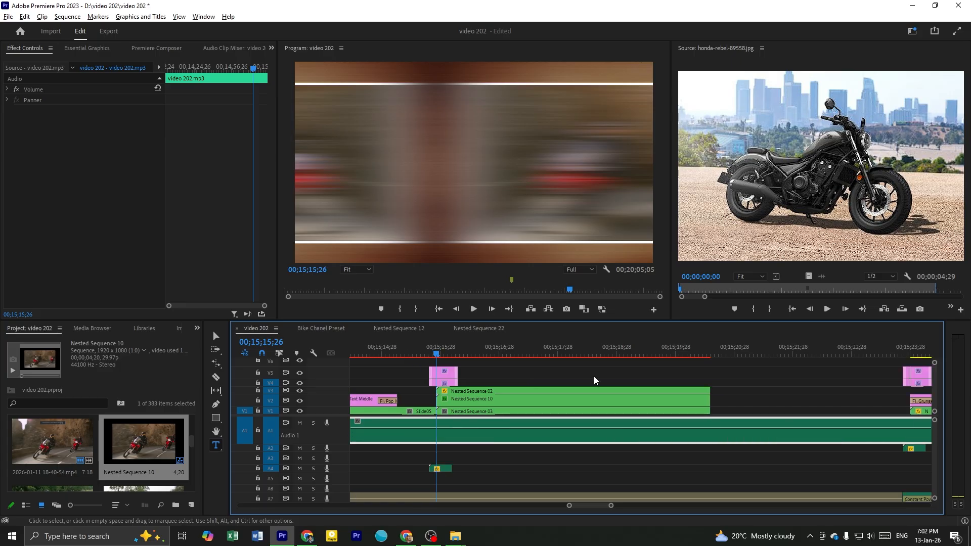
pyautogui.scroll(-3, 697, 391)
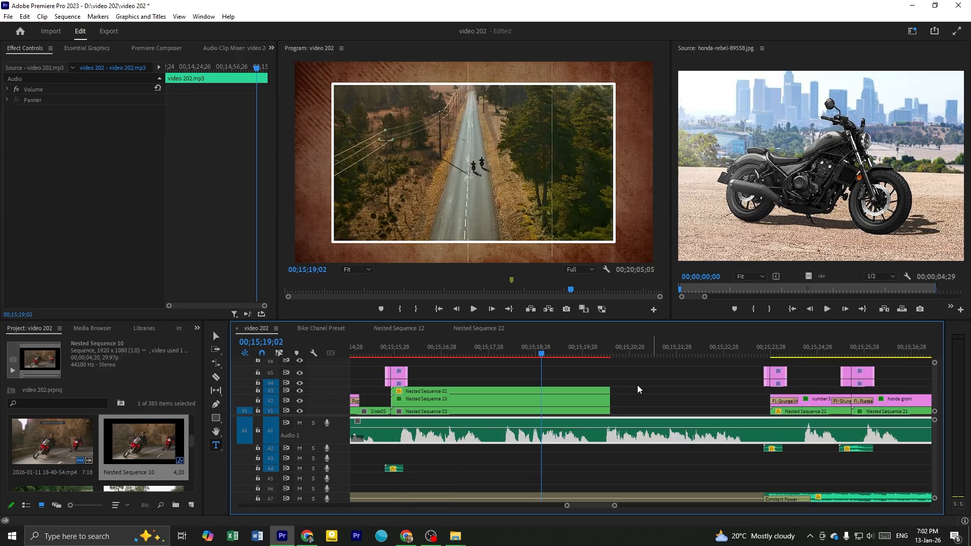
pyautogui.moveTo(636, 384); pyautogui.dragTo(812, 401)
pyautogui.click(815, 373)
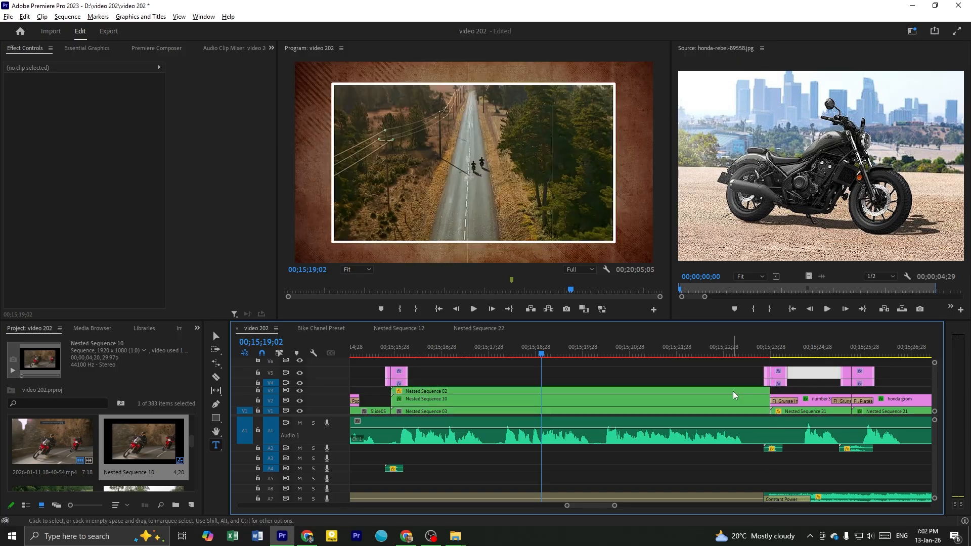
# Save the project with the replaced framed-video template in place
pyautogui.scroll(-4, 729, 392)
pyautogui.scroll(-4, 720, 394)
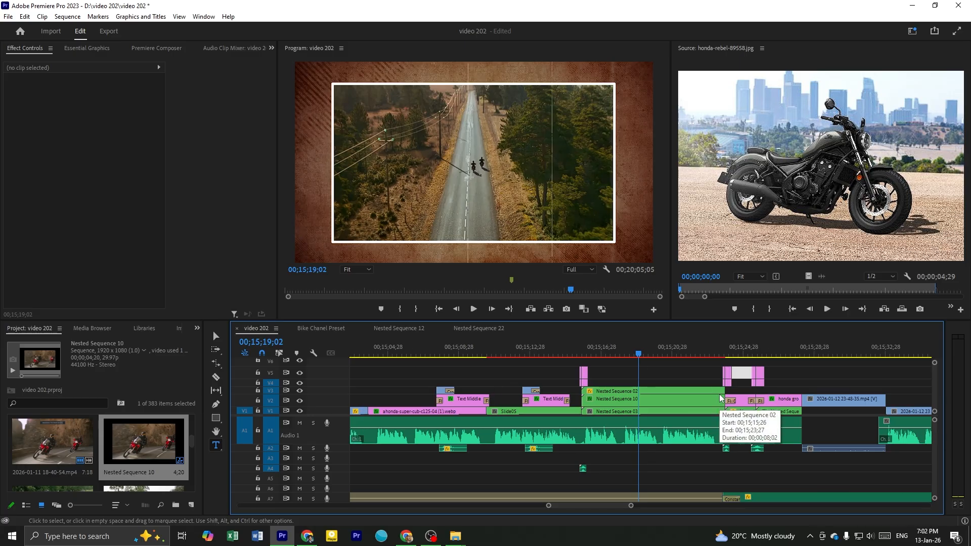
pyautogui.scroll(-2, 718, 390)
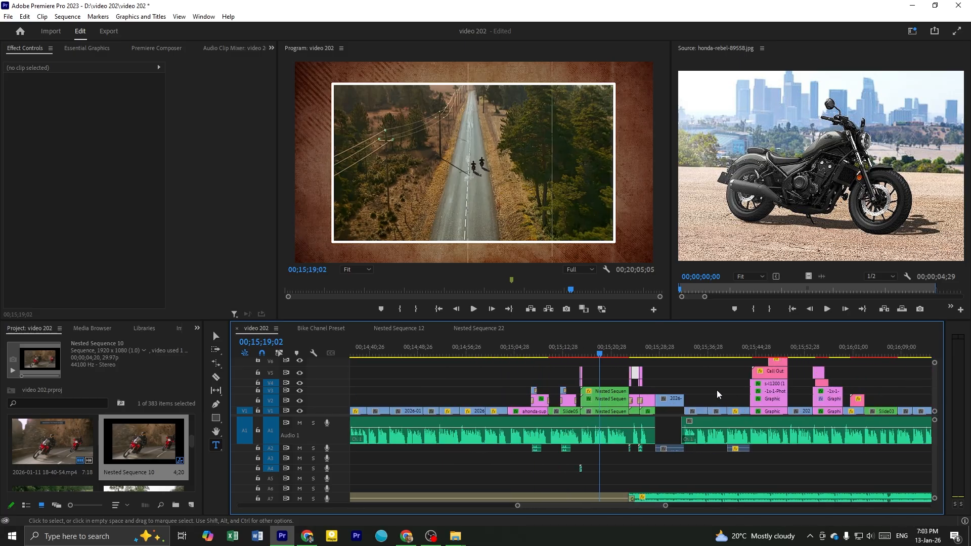
pyautogui.scroll(-2, 721, 390)
pyautogui.scroll(-2, 720, 390)
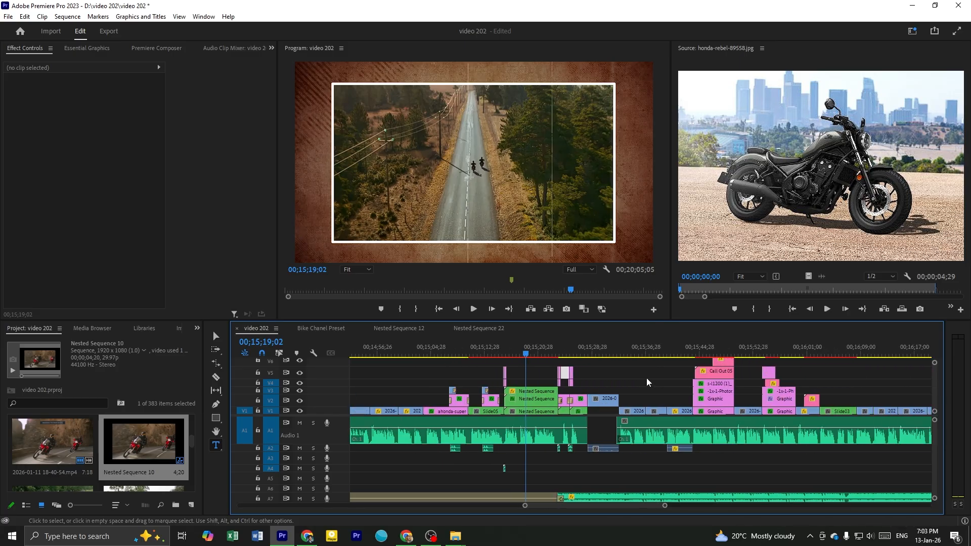
pyautogui.click(610, 354)
pyautogui.hotkey('ctrl', 's')
# Review the Honda Grom title and the motorcycle footage that follows it, up to 00;15;39;05
pyautogui.click(572, 352)
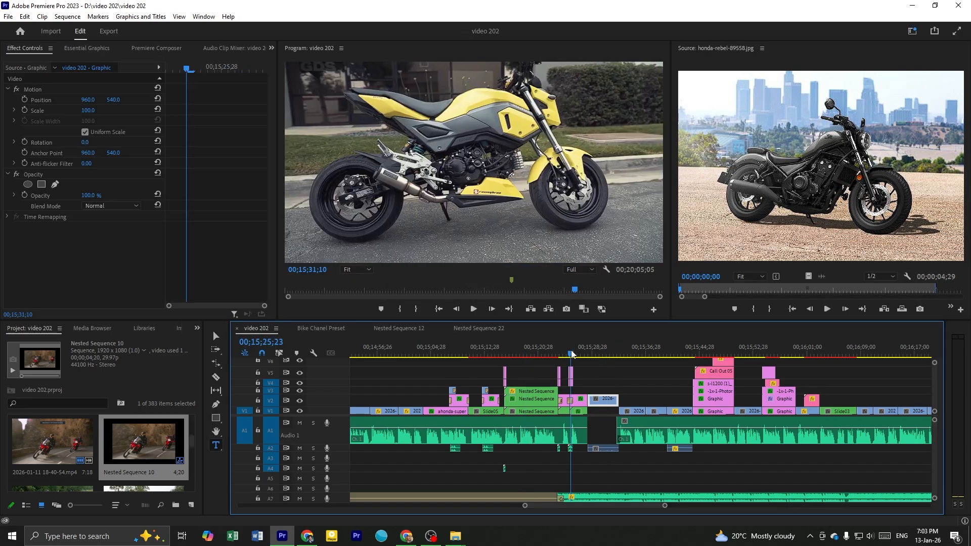
pyautogui.press('space')
pyautogui.moveTo(576, 352); pyautogui.dragTo(661, 371)
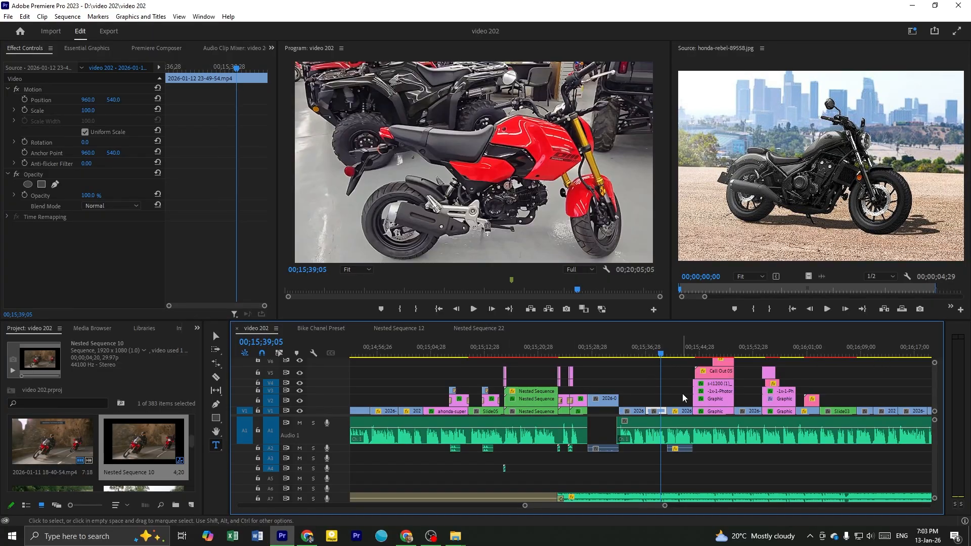
pyautogui.hscroll(2, 682, 393)
pyautogui.press('space')
pyautogui.moveTo(807, 369); pyautogui.dragTo(829, 358)
pyautogui.hscroll(2, 845, 382)
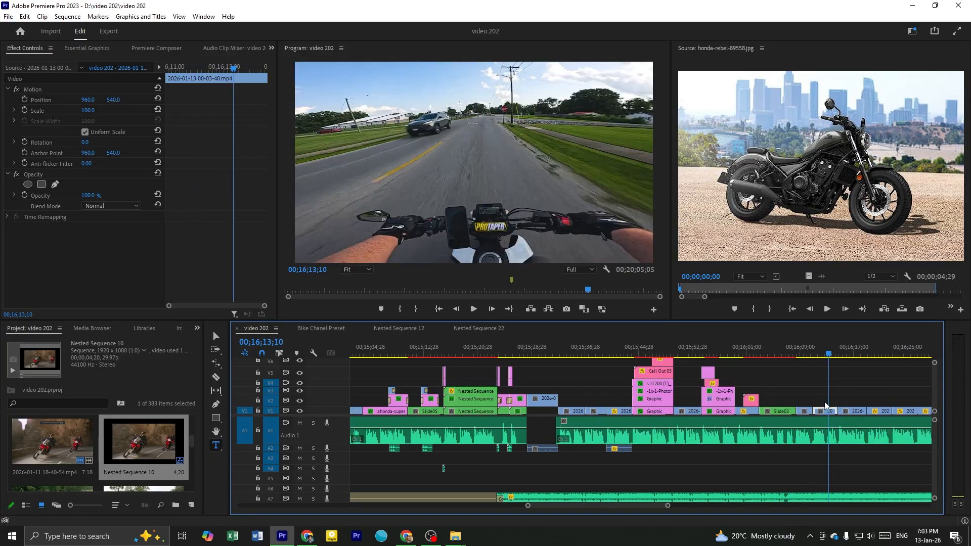
pyautogui.click(806, 350)
pyautogui.click(853, 353)
pyautogui.moveTo(856, 353); pyautogui.dragTo(460, 359)
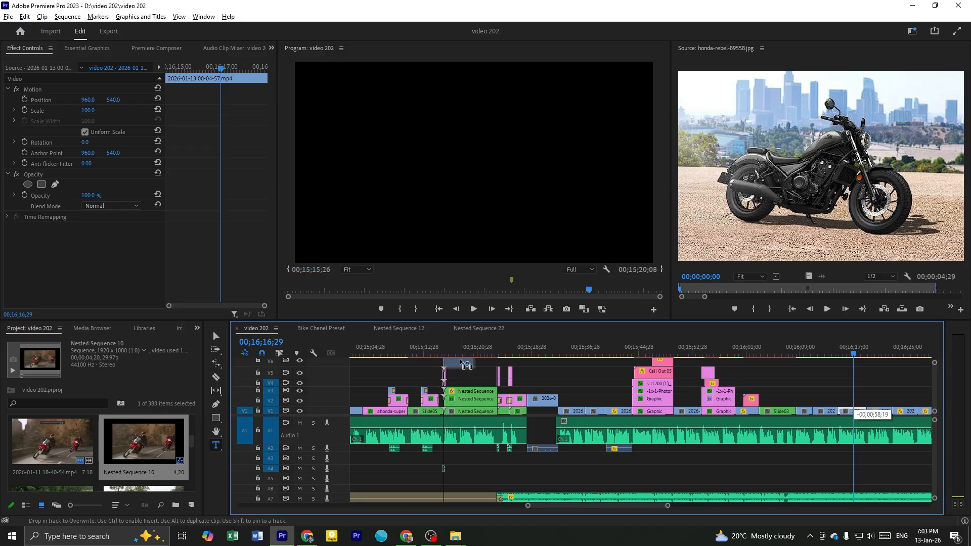
pyautogui.scroll(3, 461, 377)
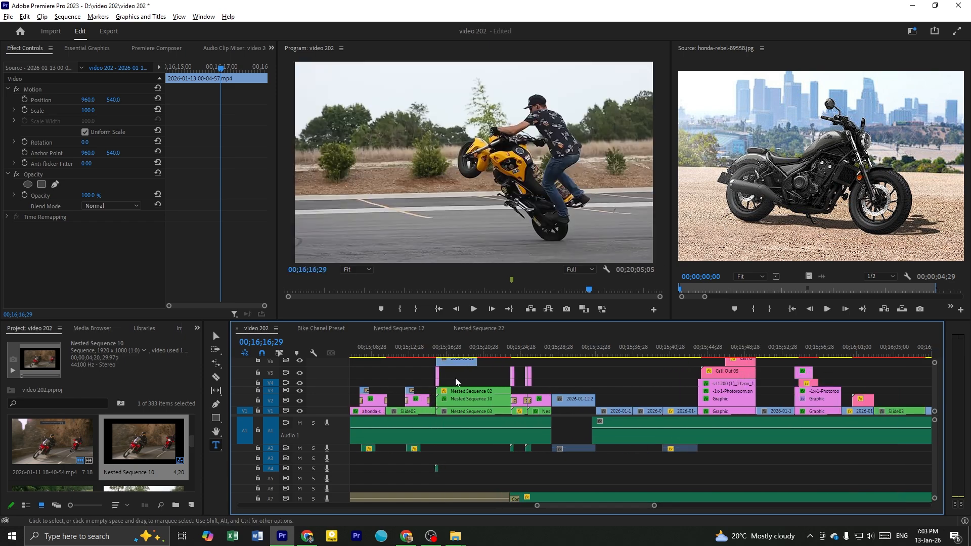
pyautogui.moveTo(444, 352); pyautogui.dragTo(463, 354)
pyautogui.click(469, 362)
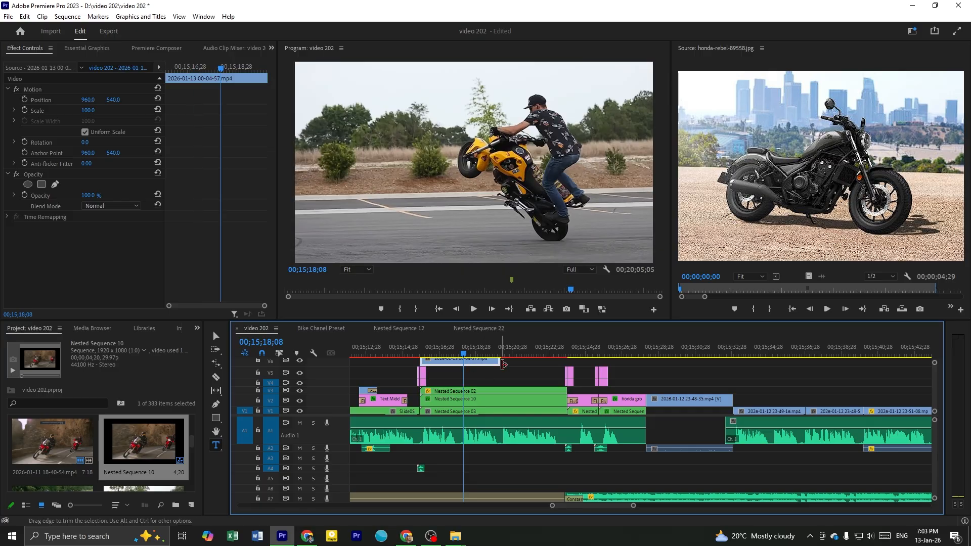
pyautogui.moveTo(497, 360); pyautogui.dragTo(461, 359)
pyautogui.scroll(-8, 725, 387)
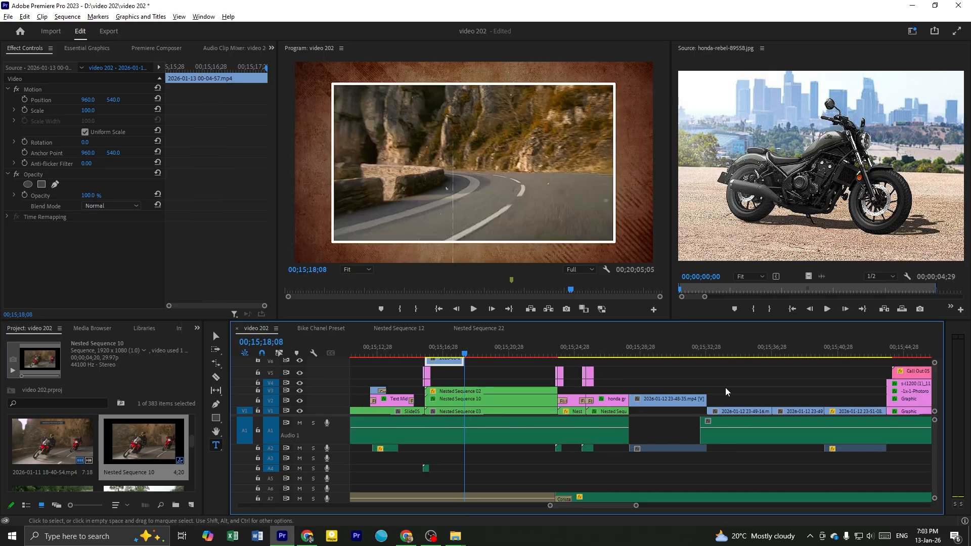
pyautogui.click(728, 351)
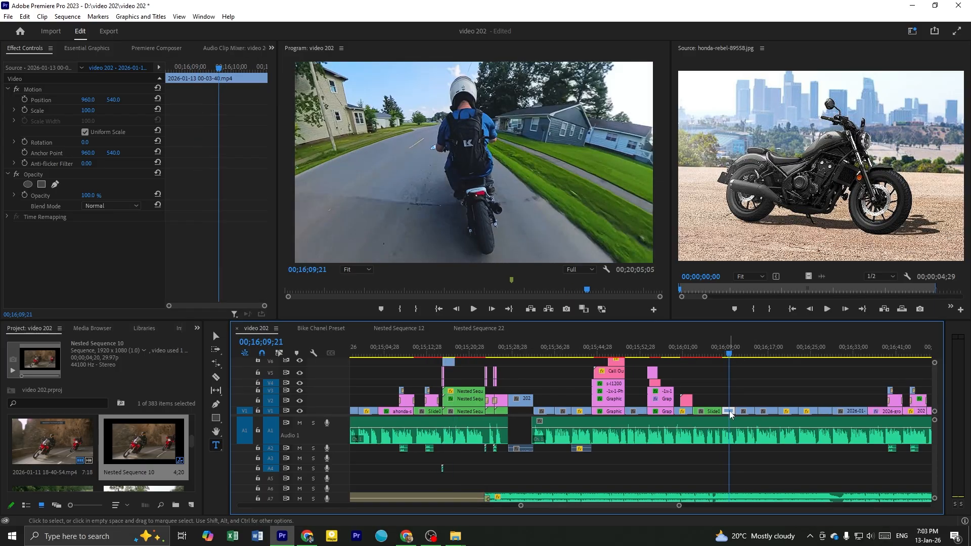
pyautogui.click(730, 411)
pyautogui.moveTo(730, 413); pyautogui.dragTo(466, 360)
pyautogui.click(562, 350)
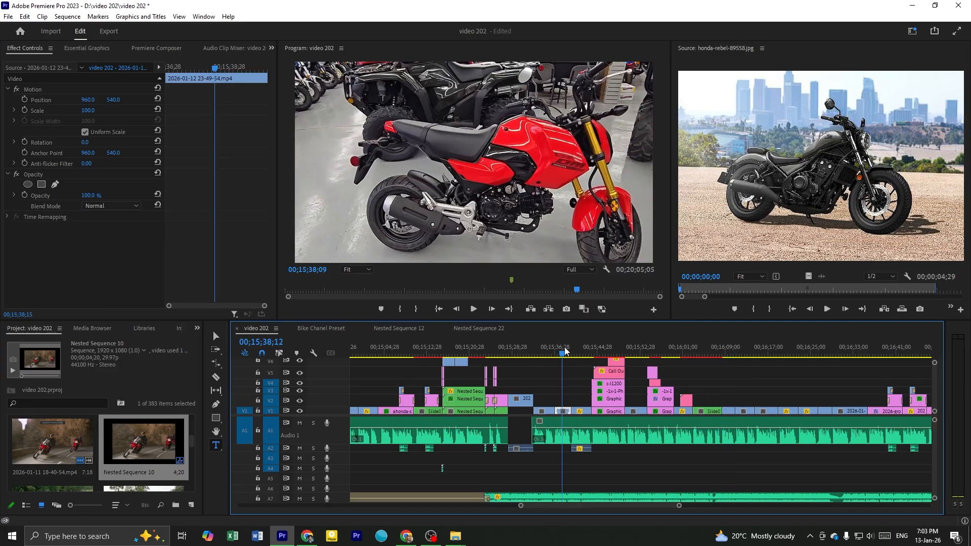
pyautogui.moveTo(502, 374); pyautogui.dragTo(477, 363)
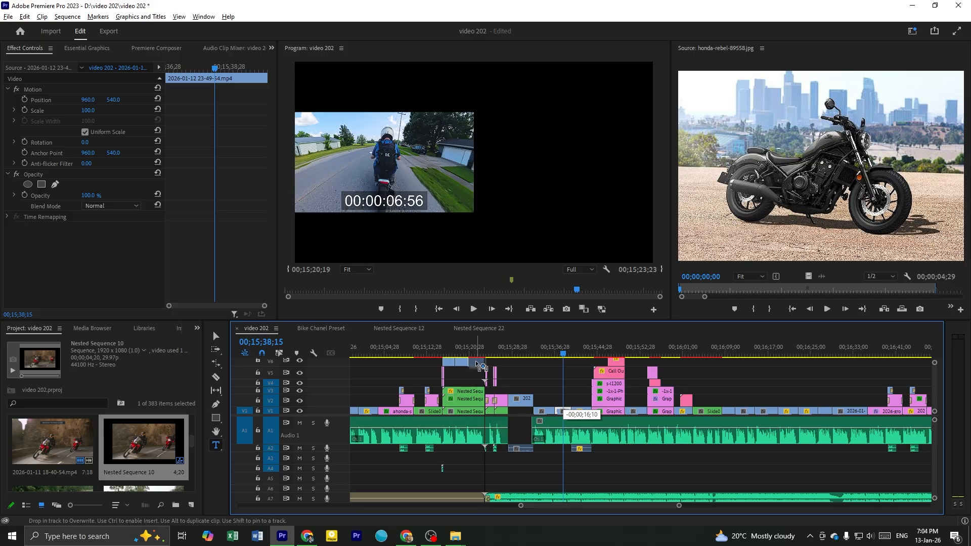
pyautogui.moveTo(480, 365); pyautogui.dragTo(477, 365)
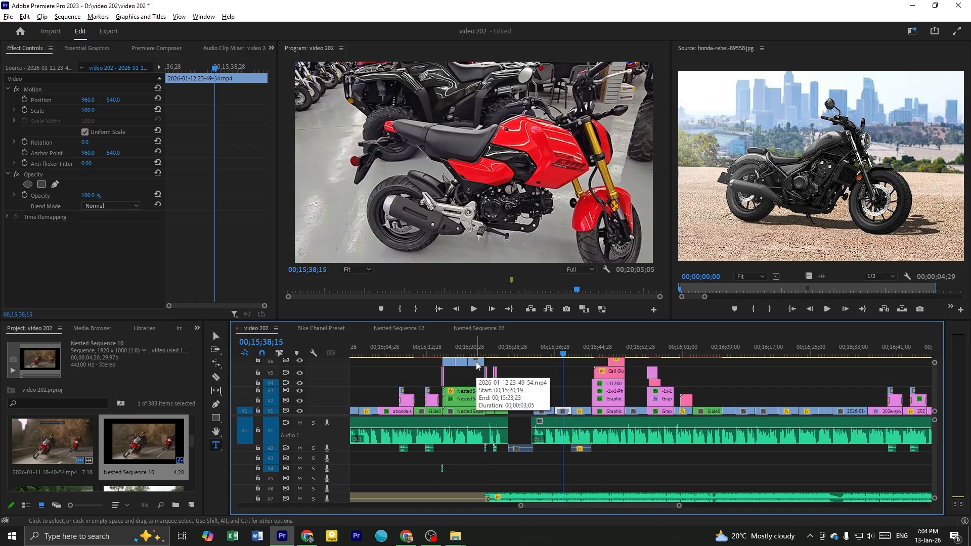
# Extend the end of the last clip on V6 to 00;15;23;27, level with the end of the framed-video template
pyautogui.scroll(4, 478, 365)
pyautogui.scroll(-4, 472, 394)
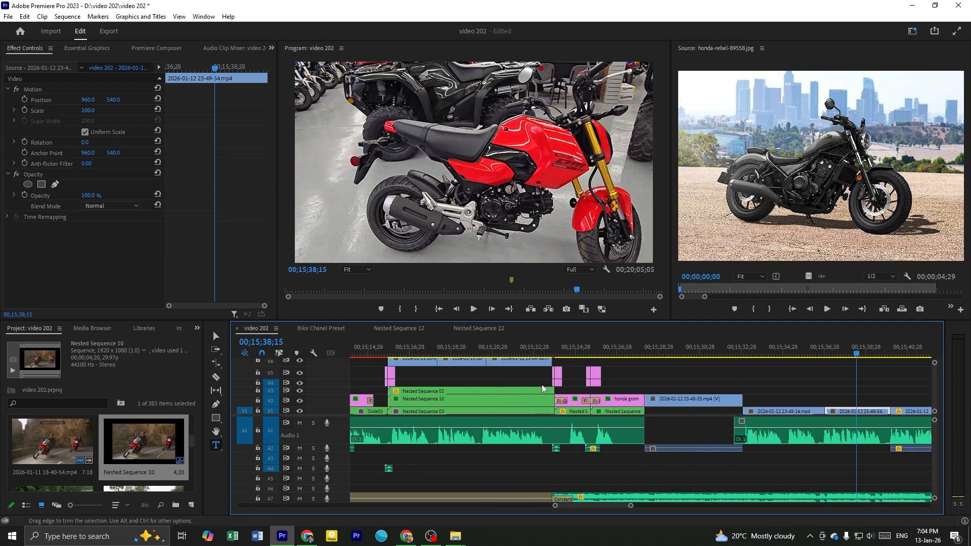
pyautogui.scroll(4, 607, 388)
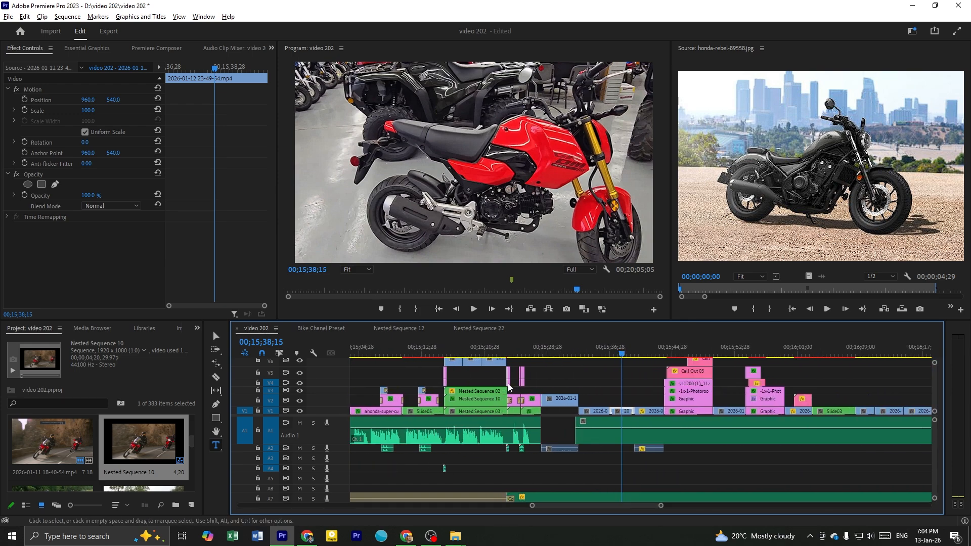
pyautogui.scroll(2, 391, 392)
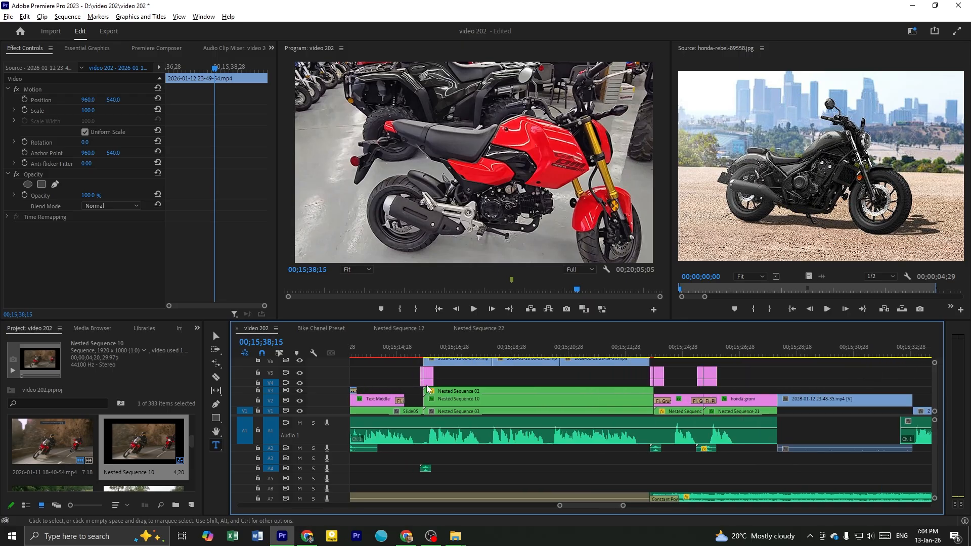
pyautogui.click(424, 389)
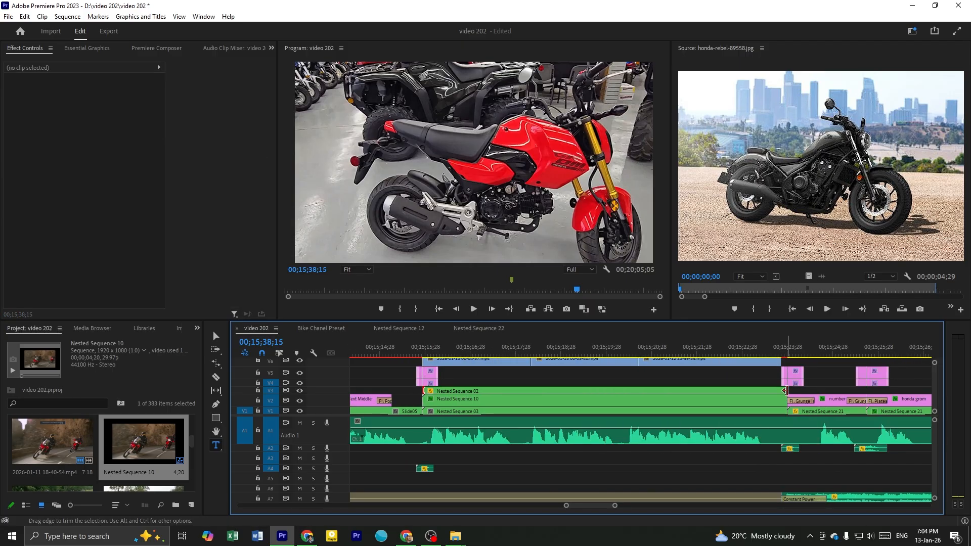
pyautogui.click(781, 356)
pyautogui.moveTo(781, 356); pyautogui.dragTo(774, 356)
pyautogui.click(775, 362)
pyautogui.moveTo(786, 362); pyautogui.dragTo(791, 362)
# Check frame by frame the transition around 00;15;23;27, where the V6 footage meets the number 3 title clips
pyautogui.press('Right')
pyautogui.press('Right')
pyautogui.press('Right')
pyautogui.press('Right')
pyautogui.press('Right')
pyautogui.press('Right')
pyautogui.press('Right')
pyautogui.press('Right')
pyautogui.press('Right')
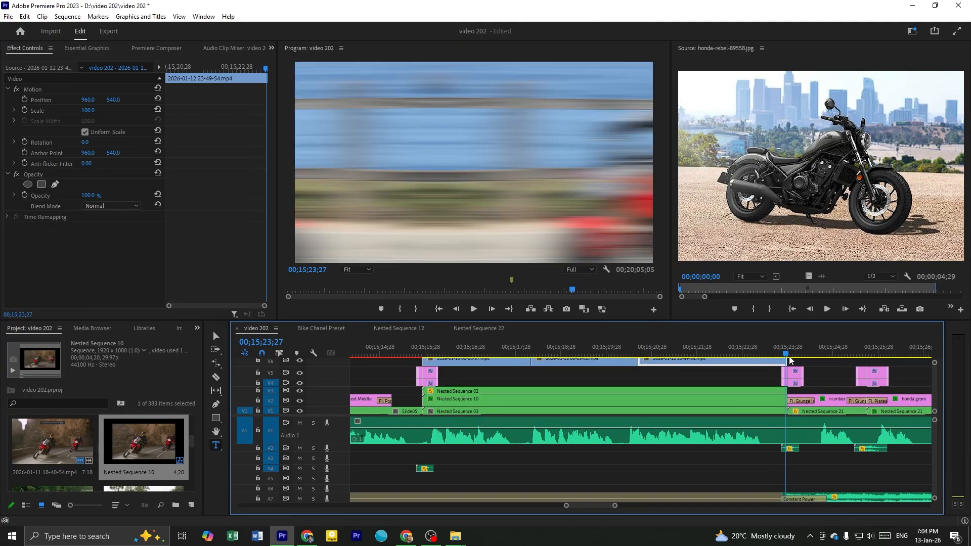
pyautogui.press('Left')
pyautogui.press('Left')
pyautogui.press('Left')
pyautogui.press('Left')
pyautogui.press('Left')
pyautogui.press('Left')
pyautogui.press('Left')
pyautogui.press('Left')
pyautogui.press('Left')
pyautogui.press('Right')
pyautogui.press('Right')
pyautogui.press('Right')
pyautogui.press('Right')
pyautogui.press('Right')
pyautogui.press('Right')
pyautogui.press('Right')
pyautogui.press('Right')
pyautogui.press('Right')
pyautogui.moveTo(661, 356); pyautogui.dragTo(772, 363)
# Nest the three clips on V6 as Nested Sequence 24 and save the project
pyautogui.click(536, 371)
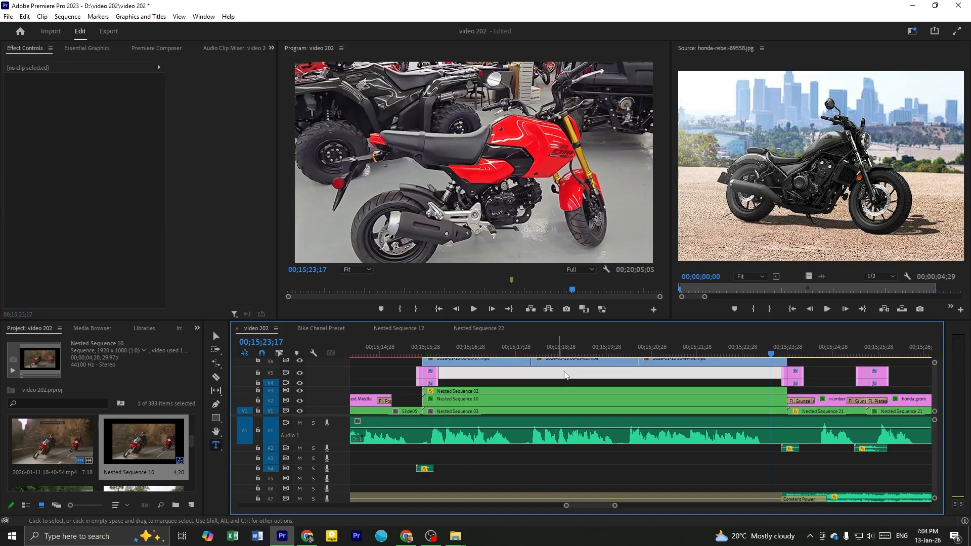
pyautogui.moveTo(509, 372); pyautogui.dragTo(698, 365)
pyautogui.hotkey('alt', 'n')
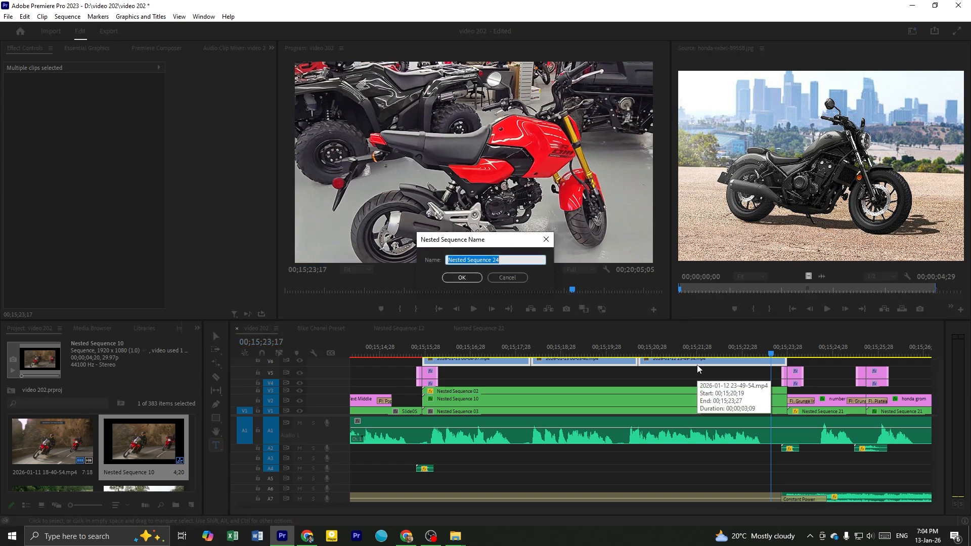
pyautogui.press('Return')
pyautogui.hotkey('ctrl', 's')
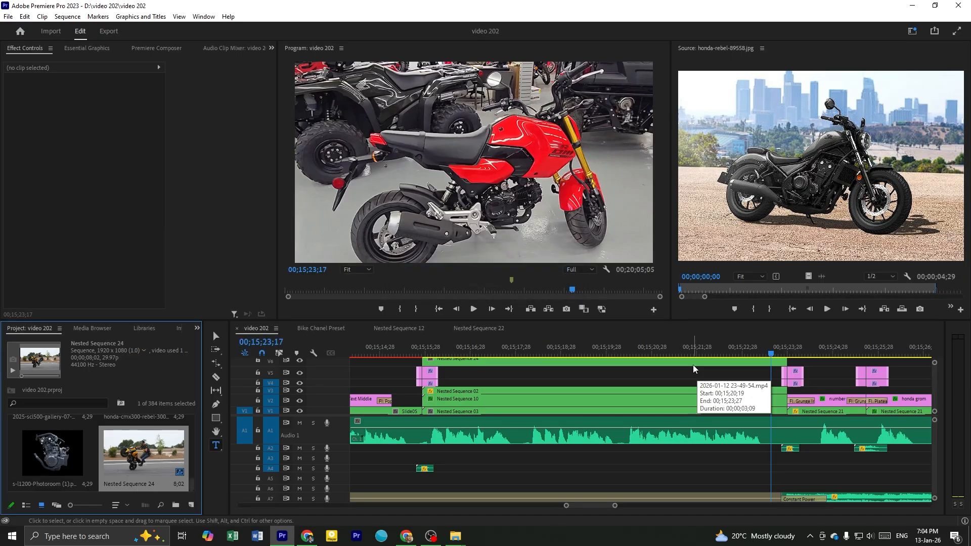
# Load Nested Sequence 24 into the Source monitor with Match Frame and delete its clip from V6
pyautogui.press('f')
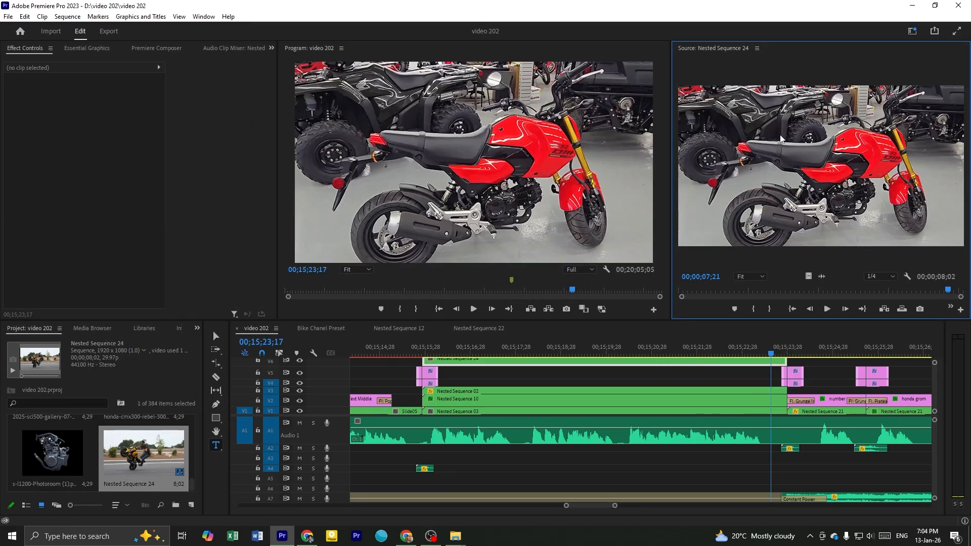
pyautogui.click(628, 362)
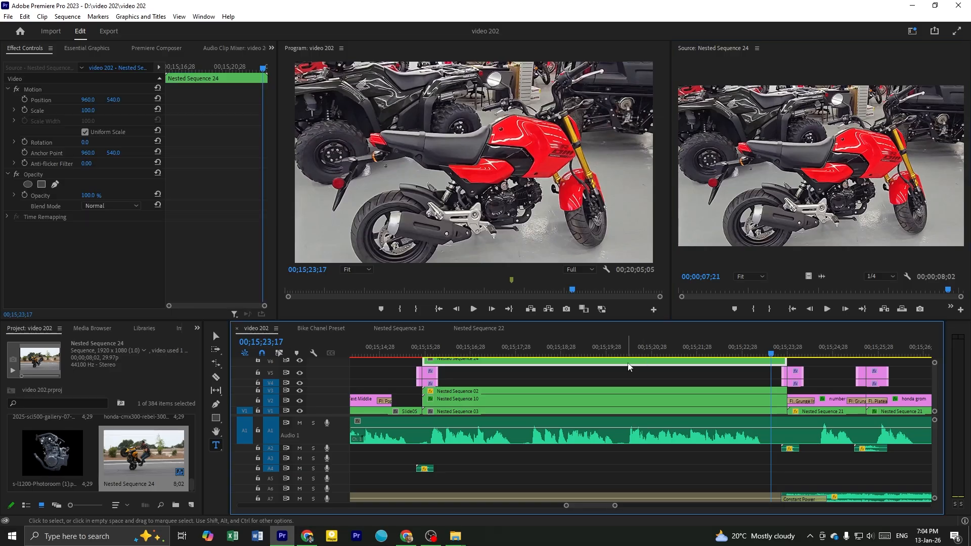
pyautogui.press('Delete')
pyautogui.scroll(-1, 613, 395)
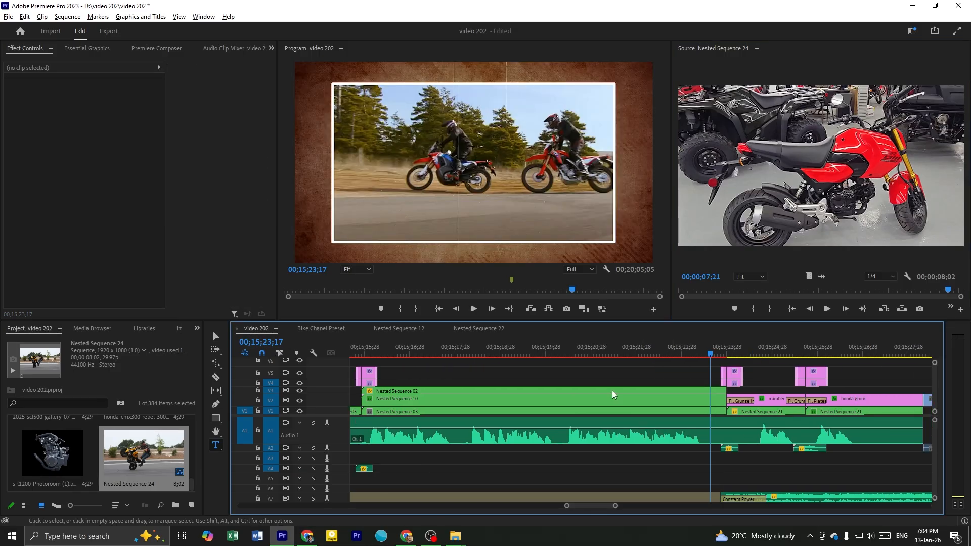
pyautogui.scroll(-1, 612, 396)
pyautogui.click(525, 383)
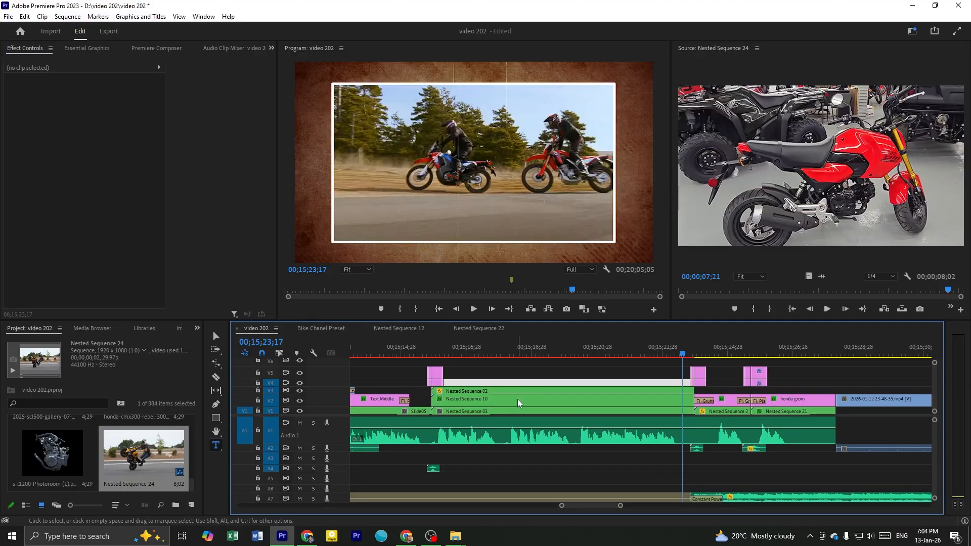
pyautogui.click(543, 375)
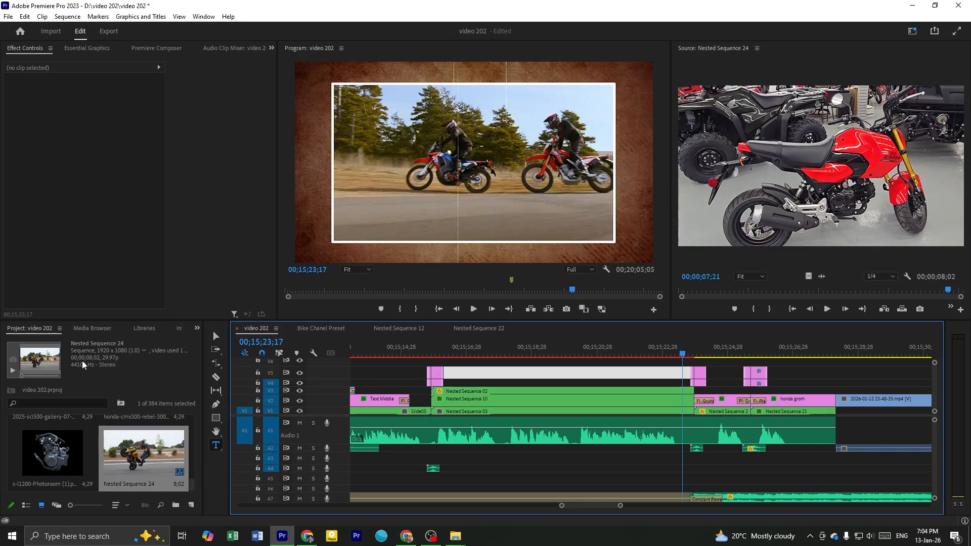
# Open the template's Nested Sequence 10 and replace the Nested Sequence 08 clip inside it with Nested Sequence 24
pyautogui.press('v')
pyautogui.click(542, 399)
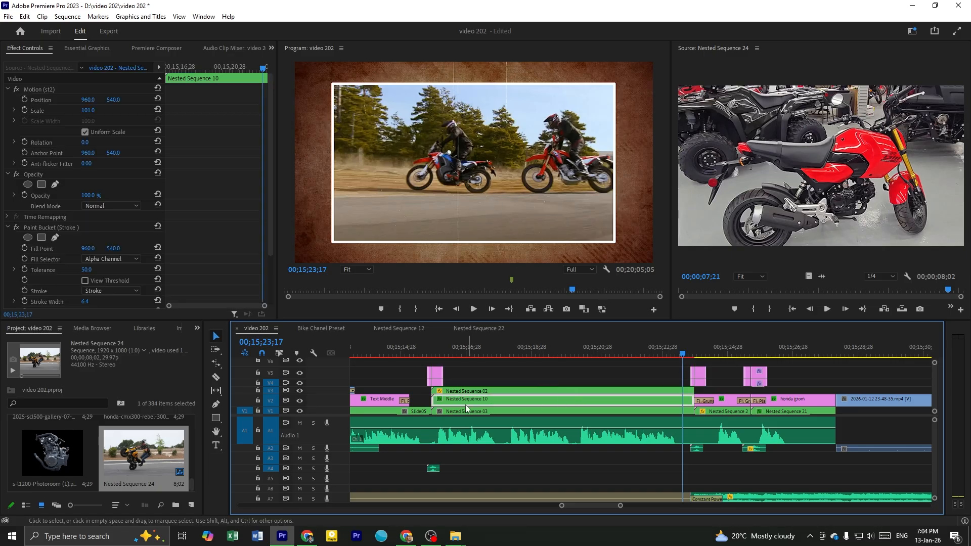
pyautogui.doubleClick(530, 404)
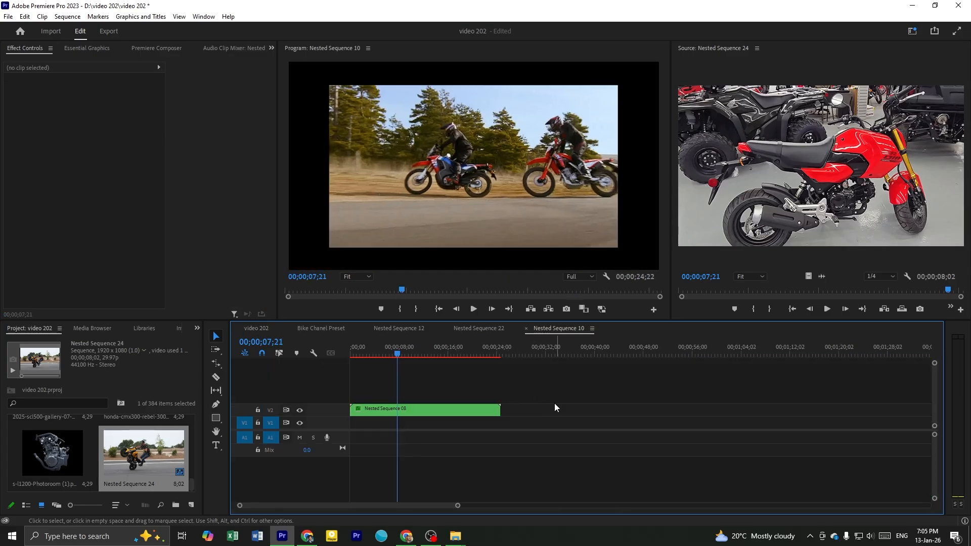
pyautogui.click(422, 414)
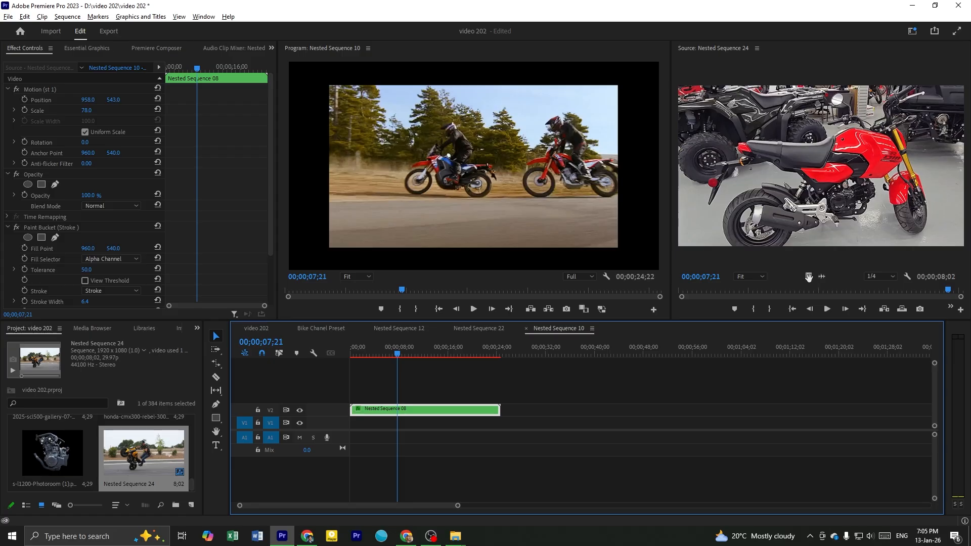
pyautogui.moveTo(809, 276); pyautogui.dragTo(434, 417)
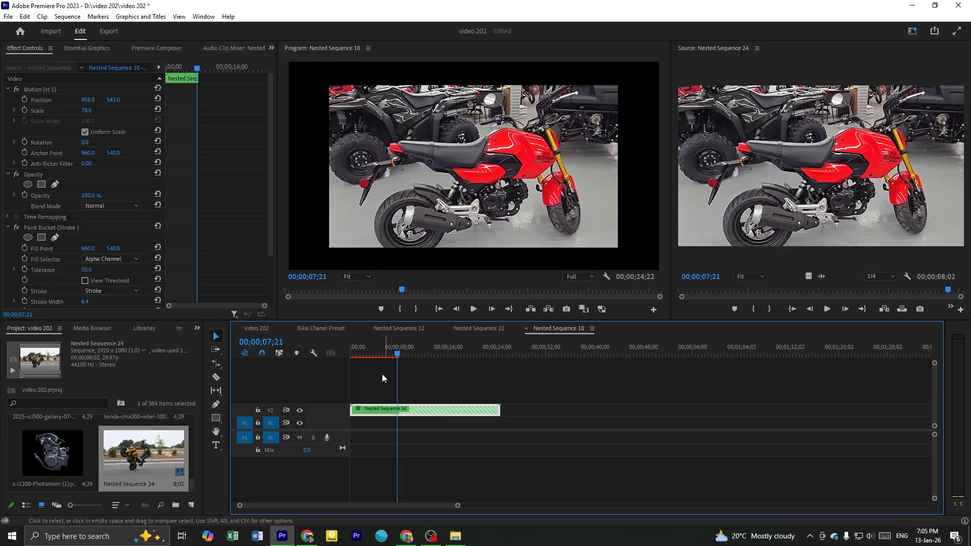
# Return to the video 202 sequence and play the framed-video template from 00;15;21;00 to check the replaced footage
pyautogui.click(298, 335)
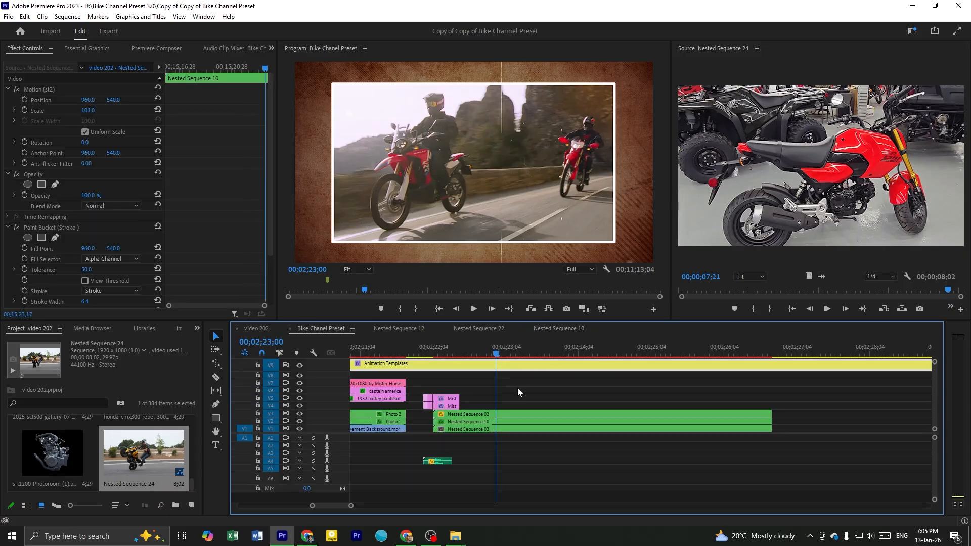
pyautogui.click(508, 373)
pyautogui.click(442, 354)
pyautogui.press('Delete')
pyautogui.moveTo(515, 354); pyautogui.dragTo(629, 367)
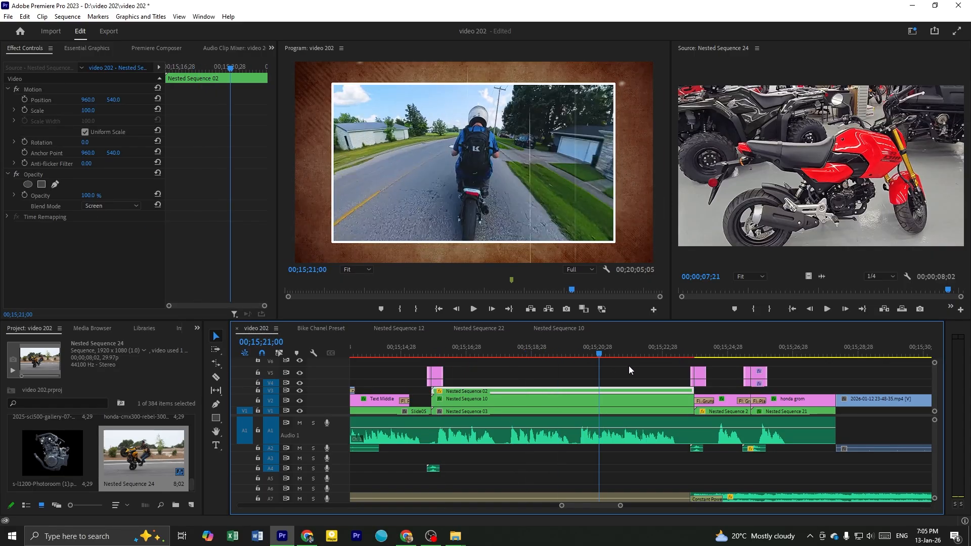
pyautogui.press('space')
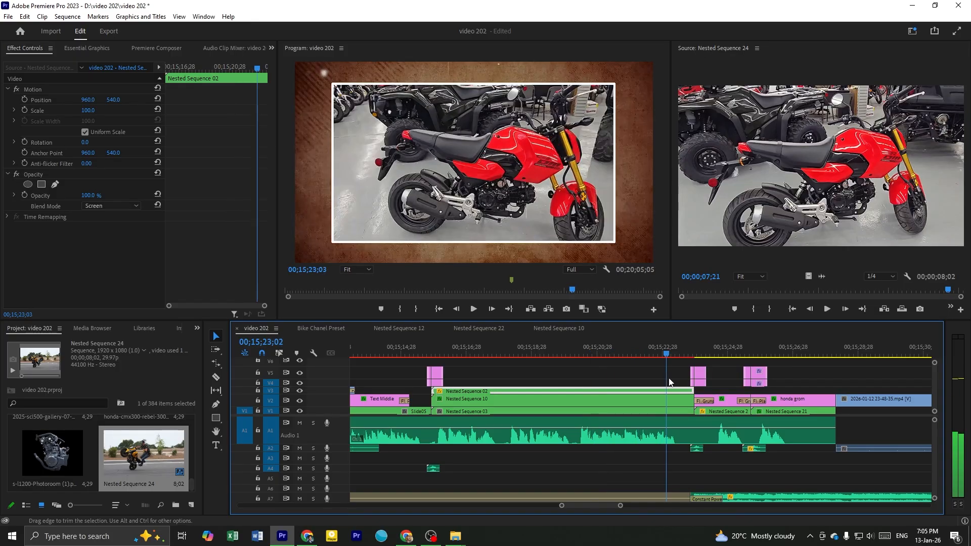
pyautogui.click(535, 354)
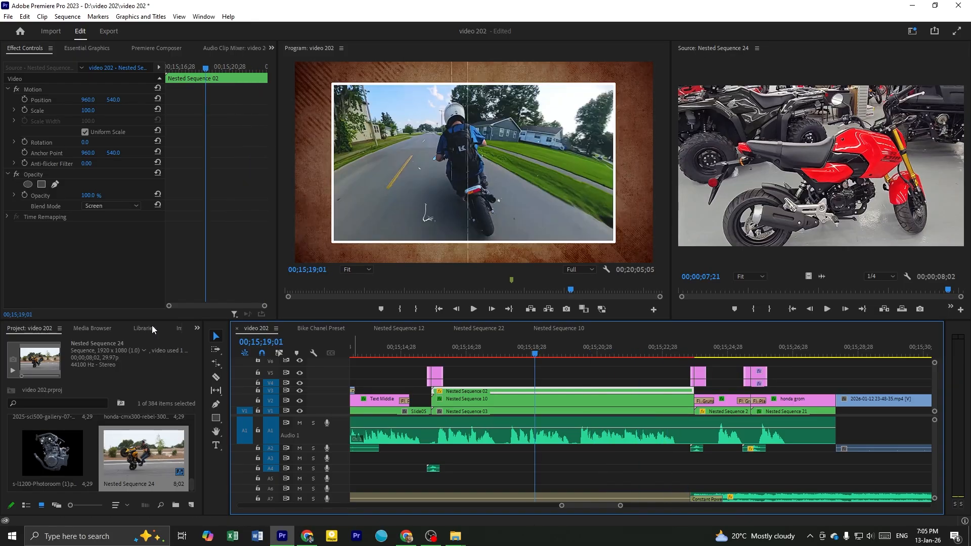
# Look through the open Nested Sequence 10 and Nested Sequence 12 timelines
pyautogui.click(492, 367)
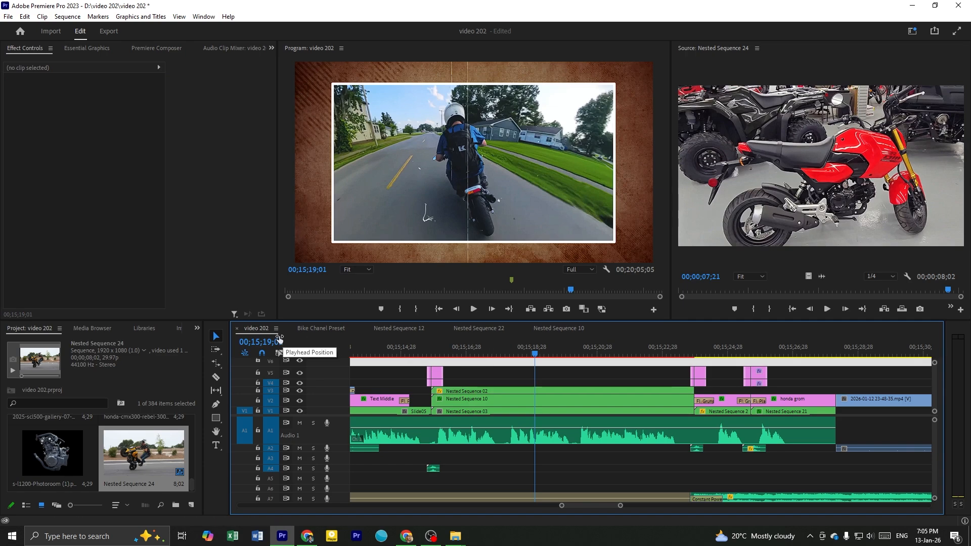
pyautogui.click(578, 378)
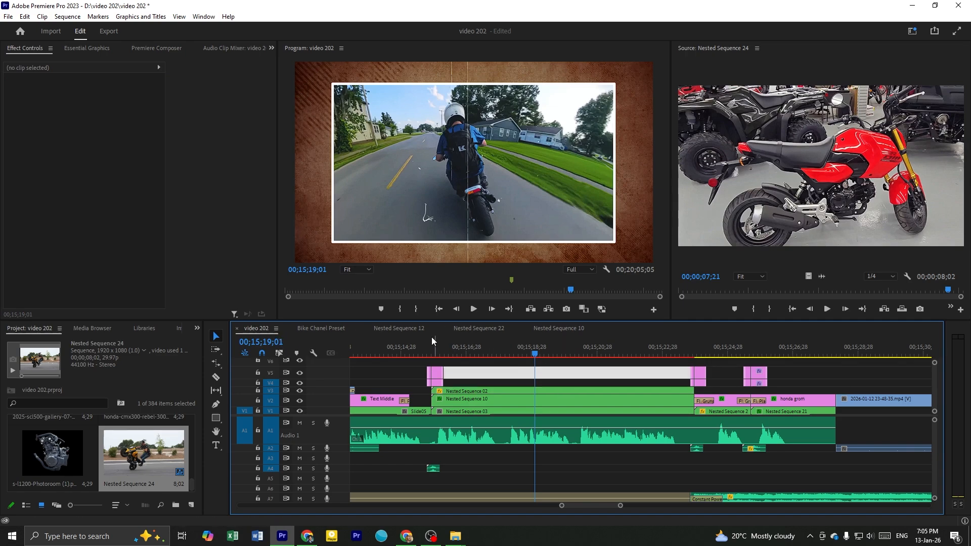
pyautogui.click(472, 329)
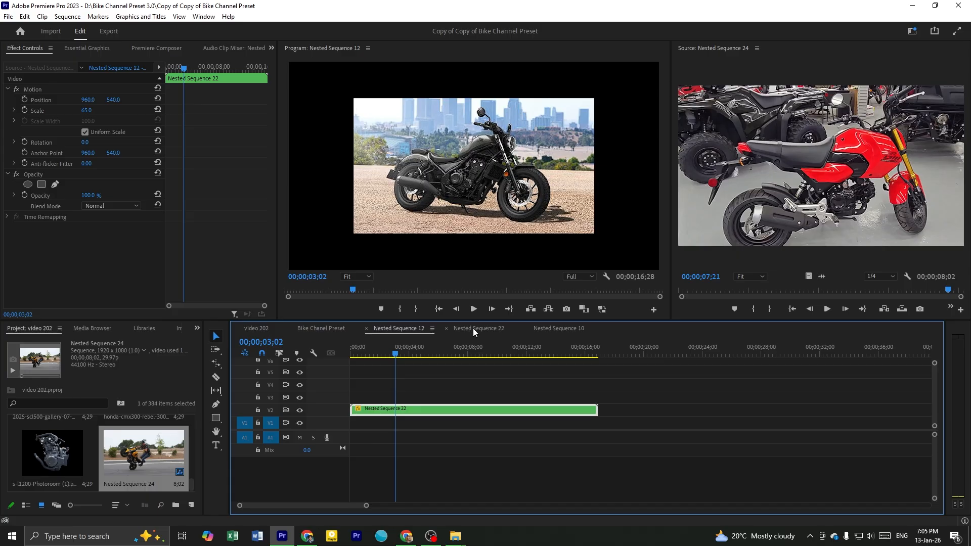
pyautogui.click(555, 328)
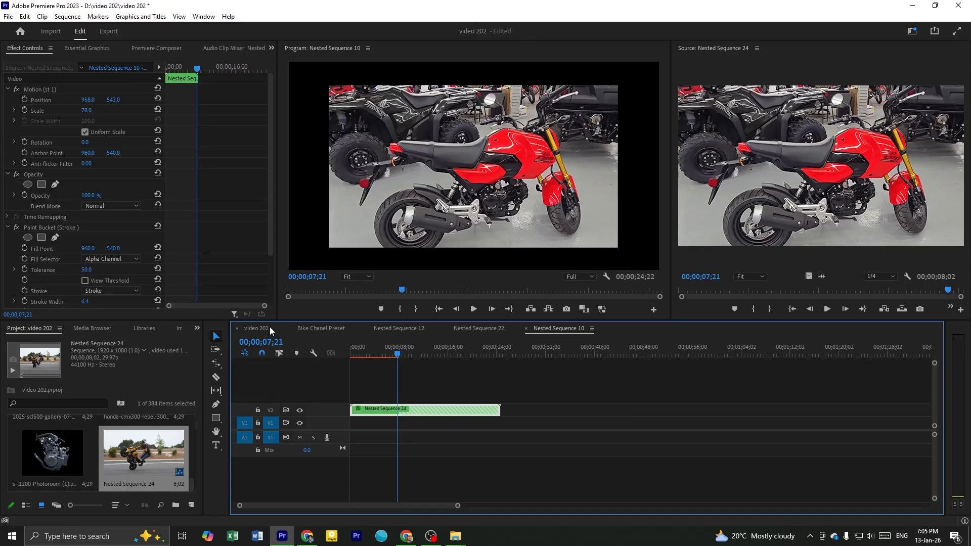
pyautogui.click(396, 328)
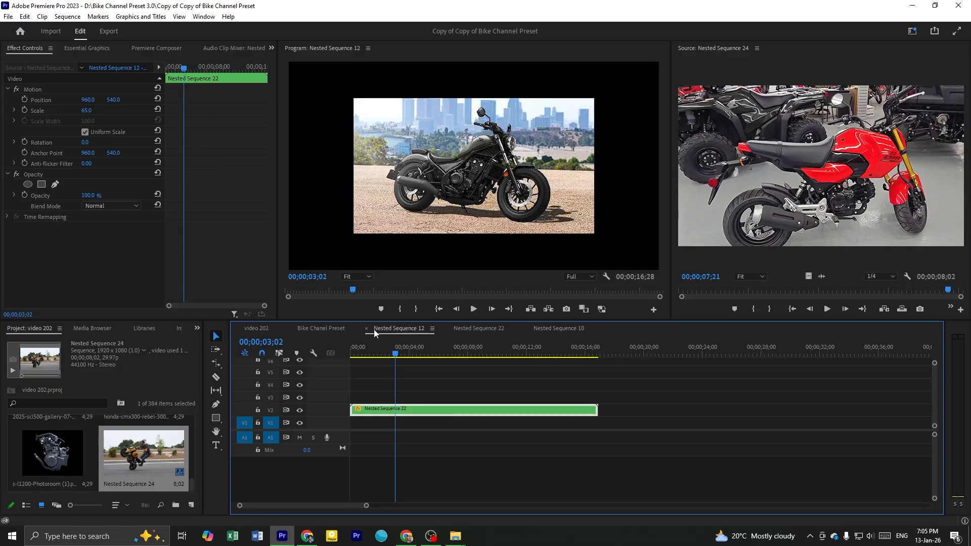
# Close the Nested Sequence 12, Nested Sequence 22 and Nested Sequence 10 timelines and clear the selection in the preset sequence
pyautogui.click(367, 329)
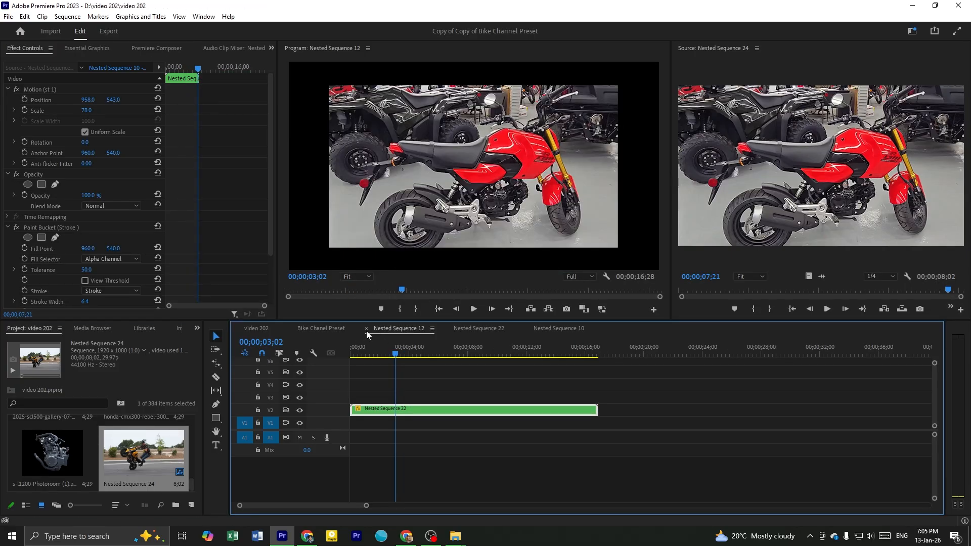
pyautogui.click(366, 329)
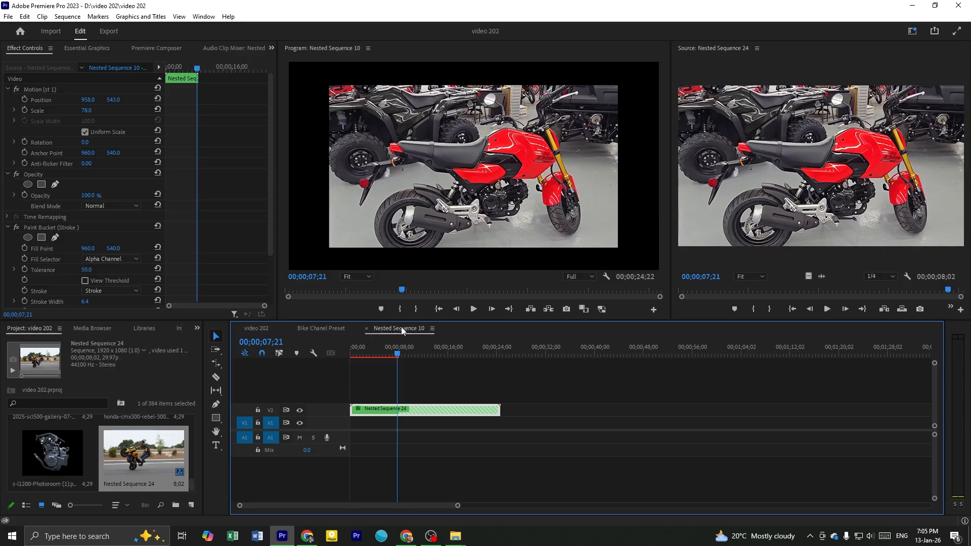
pyautogui.click(366, 329)
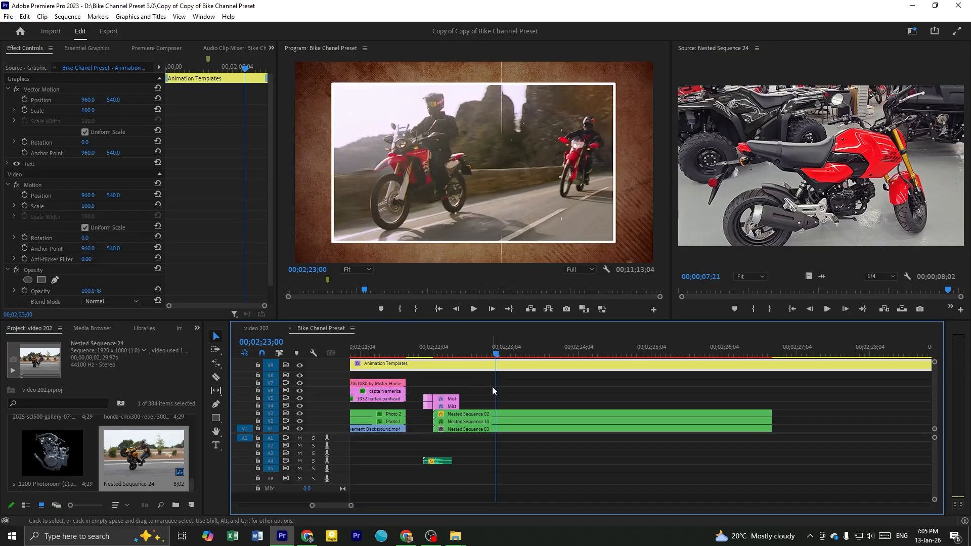
pyautogui.press('-')
pyautogui.press('-')
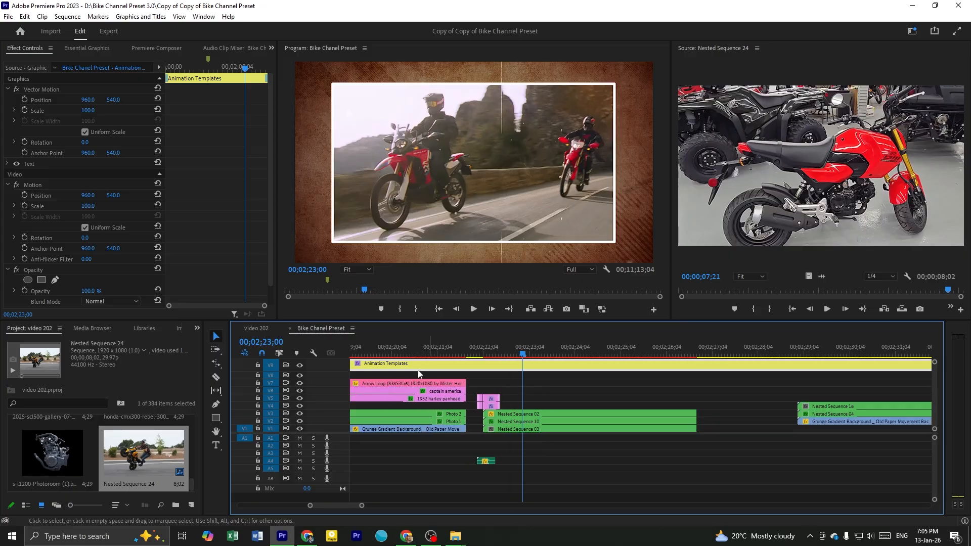
pyautogui.click(561, 385)
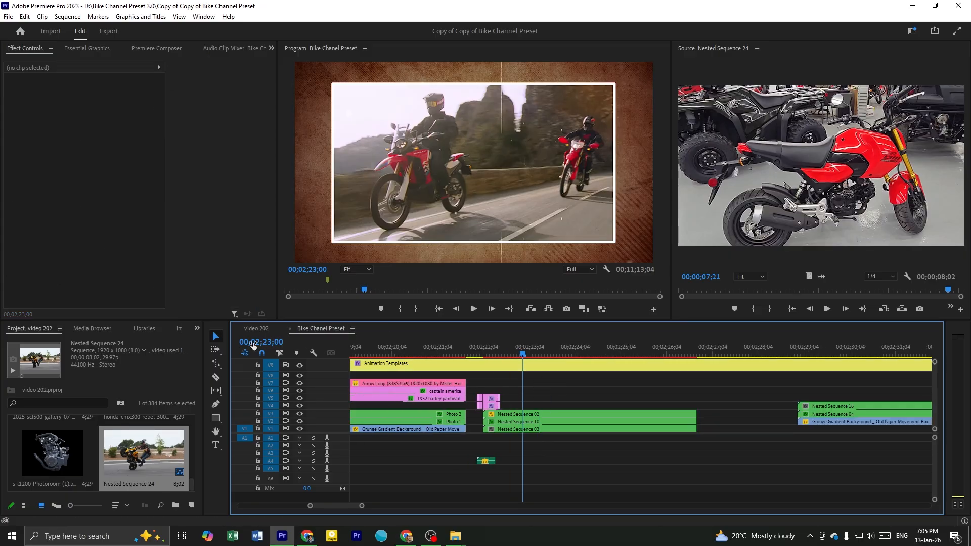
# Return to the video 202 sequence and review the framed-video template with its replaced footage among the surrounding clips
pyautogui.click(261, 329)
pyautogui.click(592, 385)
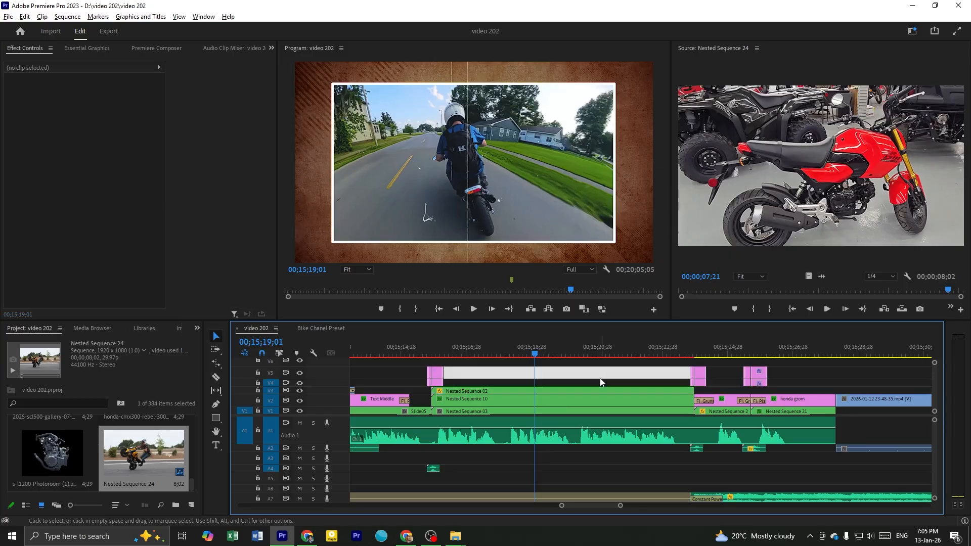
pyautogui.scroll(-2, 585, 387)
pyautogui.moveTo(488, 352); pyautogui.dragTo(538, 366)
pyautogui.scroll(-5, 543, 372)
pyautogui.scroll(-2, 545, 377)
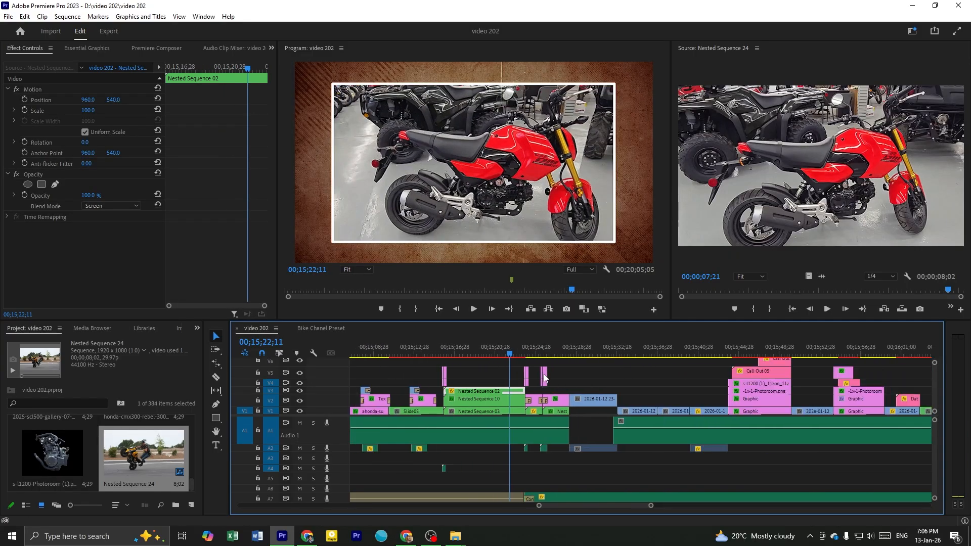
pyautogui.scroll(-1, 508, 382)
pyautogui.scroll(-10, 517, 381)
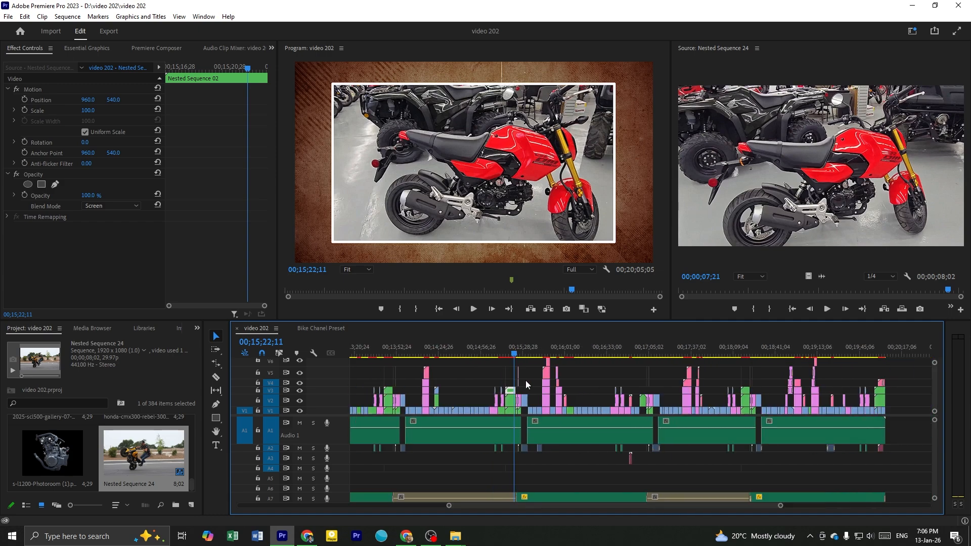
pyautogui.scroll(6, 514, 391)
pyautogui.click(474, 354)
pyautogui.click(480, 354)
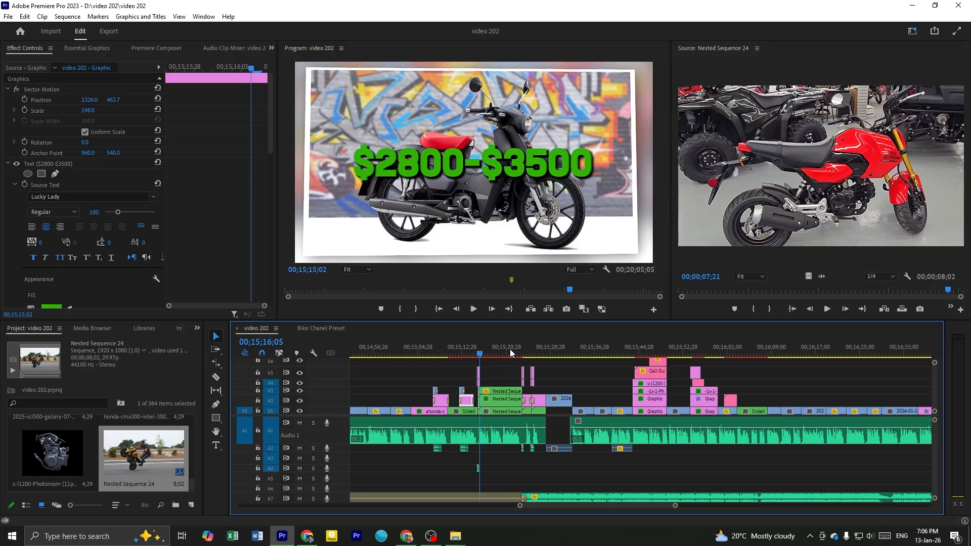
pyautogui.click(502, 351)
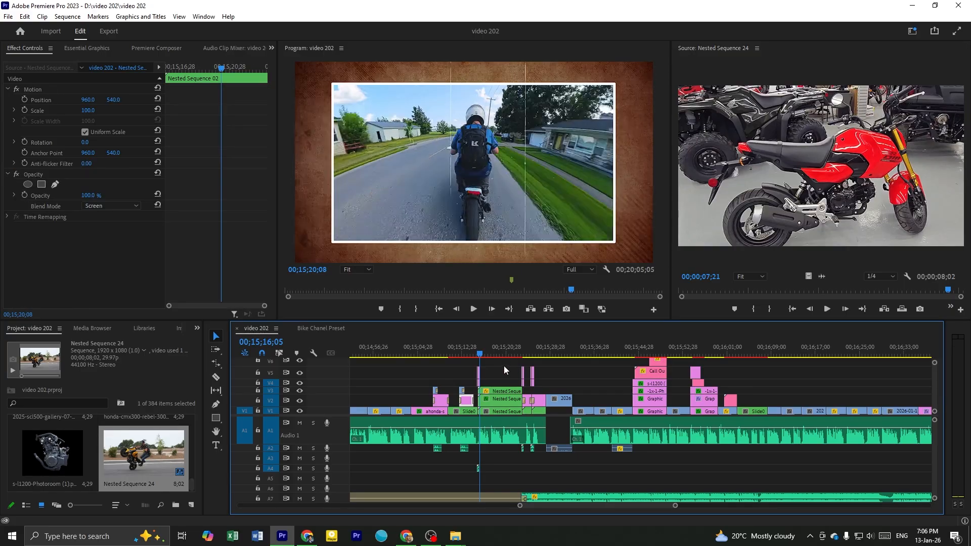
pyautogui.scroll(2, 500, 375)
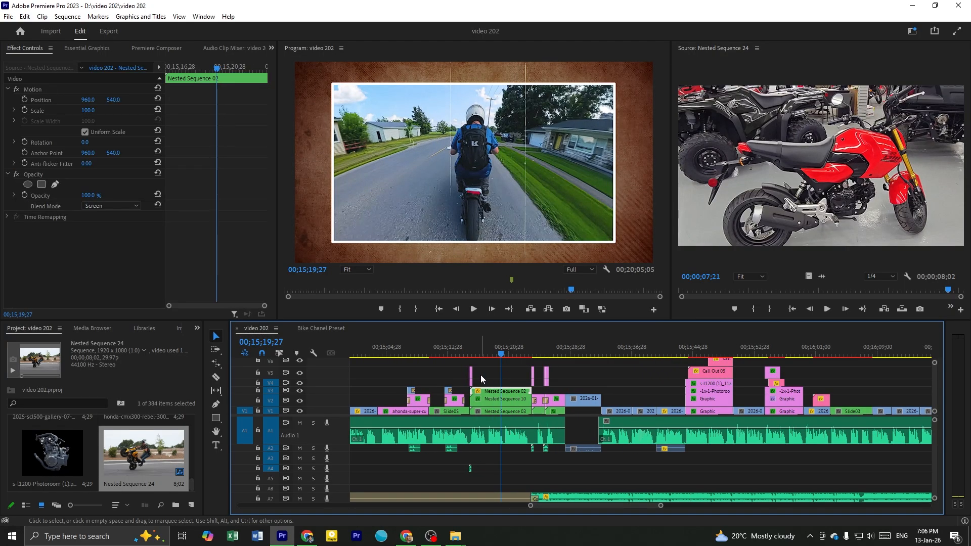
pyautogui.click(481, 375)
# Open the Bike Chanel Preset sequence and preview the two-frame template made of Nested Sequence 16 and Nested Sequence 04
pyautogui.click(321, 328)
pyautogui.scroll(-3, 531, 386)
pyautogui.click(594, 356)
pyautogui.scroll(2, 653, 398)
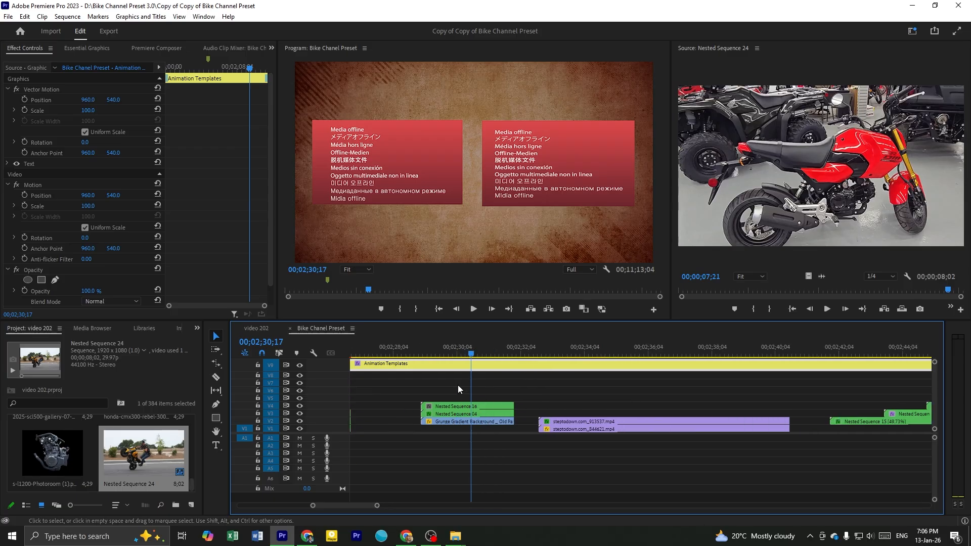
pyautogui.moveTo(437, 353); pyautogui.dragTo(468, 385)
pyautogui.click(500, 385)
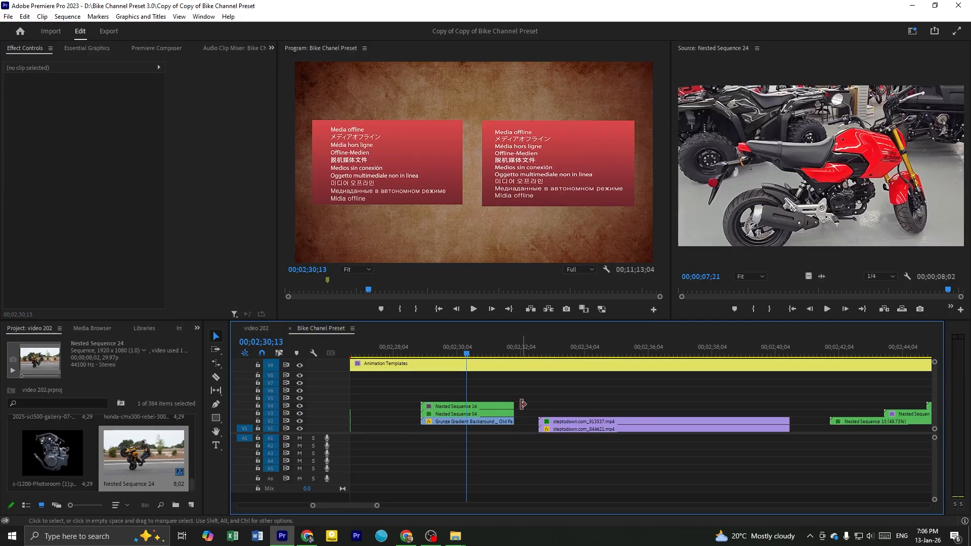
pyautogui.hscroll(2, 506, 404)
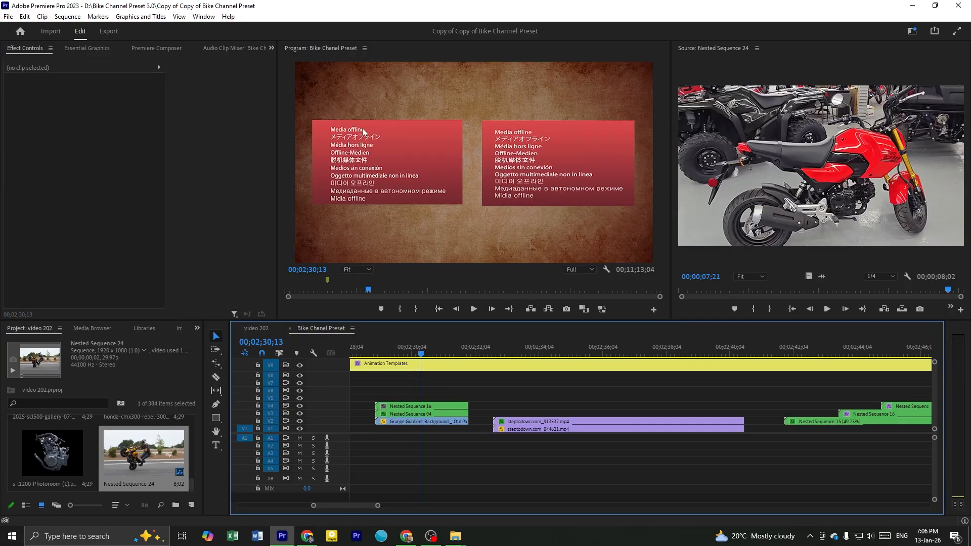
pyautogui.click(423, 407)
# Preview the two-video split-screen template and the three-panel nested-sequence template in the Animation Templates section
pyautogui.scroll(-2, 423, 407)
pyautogui.moveTo(508, 353); pyautogui.dragTo(523, 375)
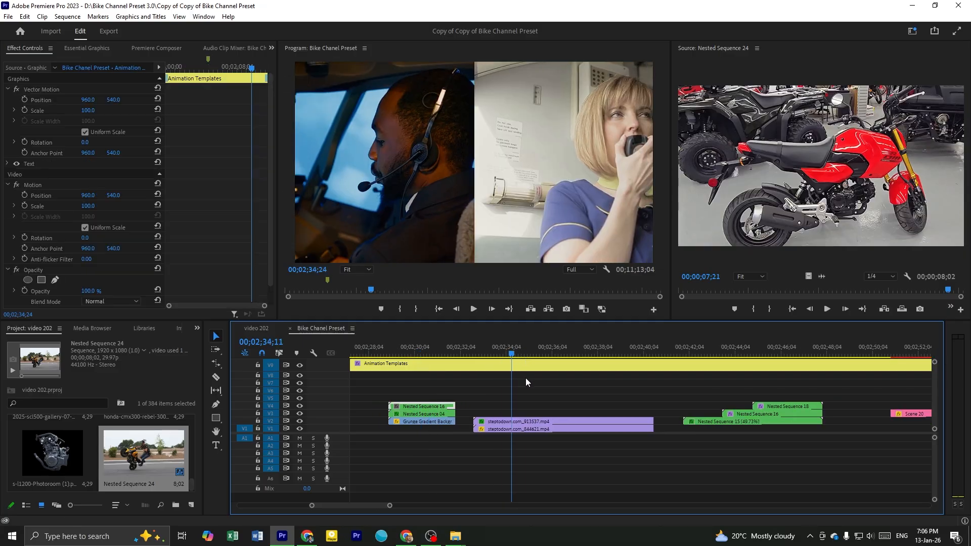
pyautogui.hscroll(3, 480, 401)
pyautogui.moveTo(386, 354); pyautogui.dragTo(389, 387)
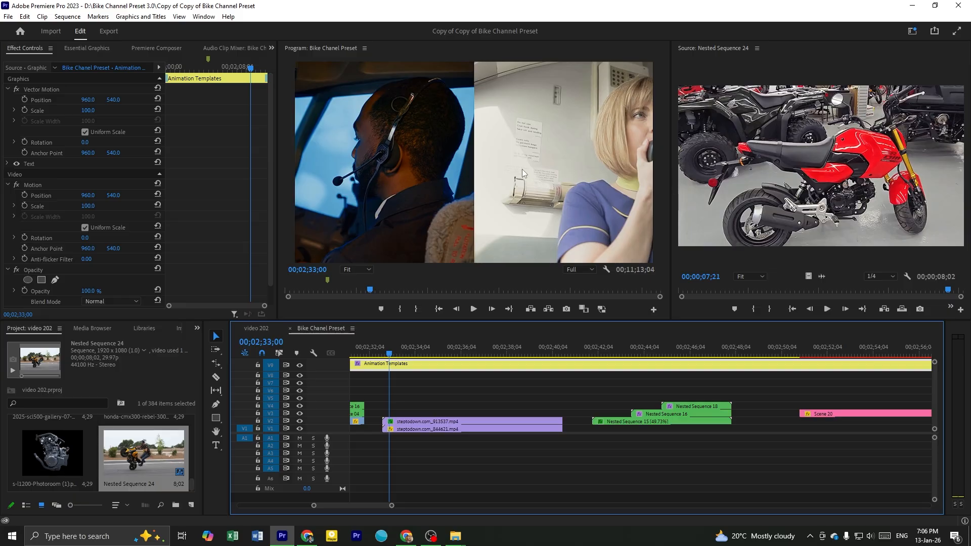
pyautogui.moveTo(419, 344); pyautogui.dragTo(622, 382)
pyautogui.scroll(-2, 579, 398)
pyautogui.moveTo(501, 358); pyautogui.dragTo(551, 371)
pyautogui.press('space')
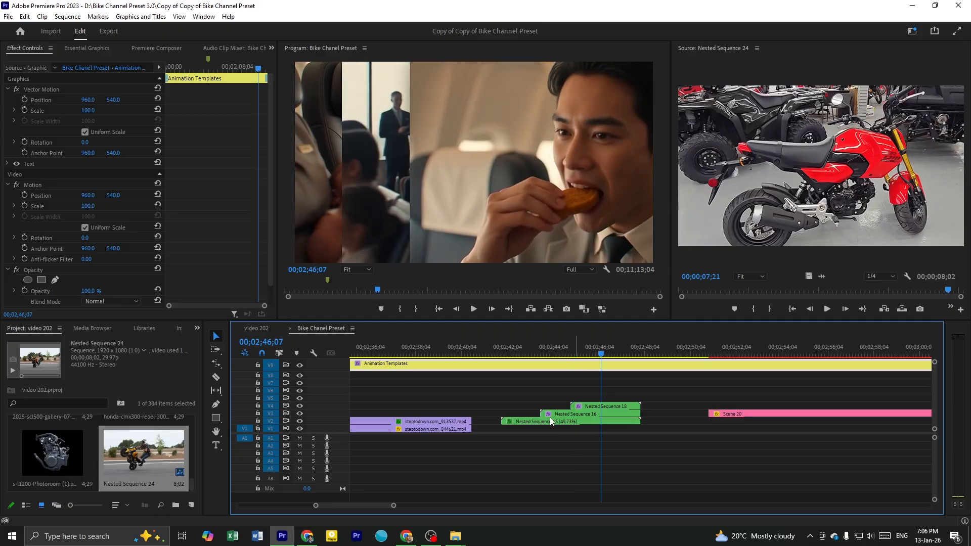
# Preview the Scene 20 quote template's animation at the end of the Animation Templates section
pyautogui.scroll(-6, 552, 420)
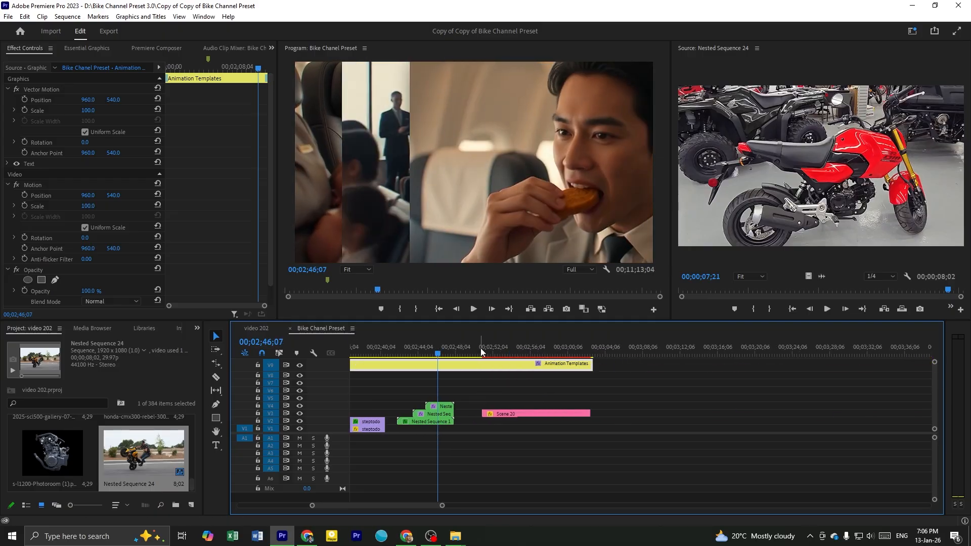
pyautogui.moveTo(492, 347)
pyautogui.mouseDown()
pyautogui.moveTo(516, 358)
pyautogui.moveTo(502, 359)
pyautogui.mouseUp()
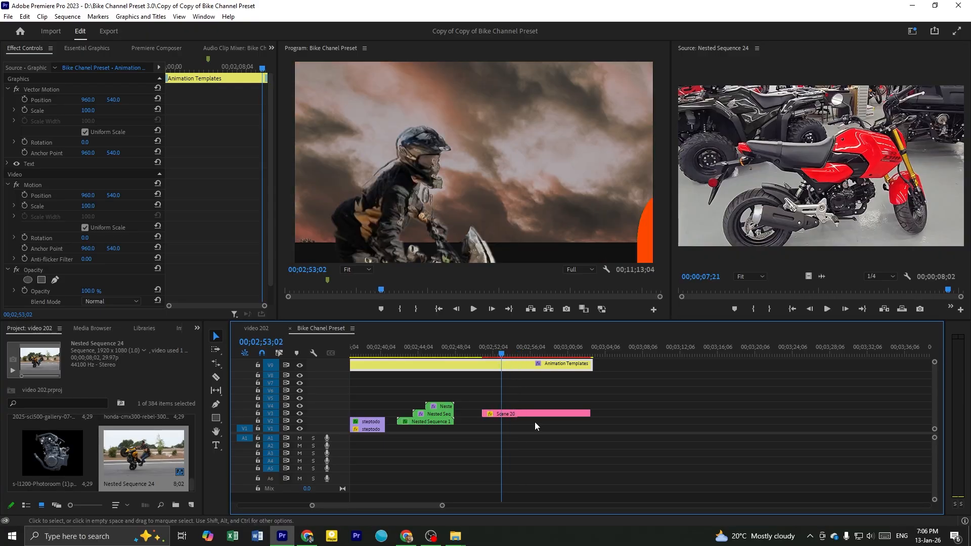
pyautogui.click(523, 414)
pyautogui.scroll(5, 536, 413)
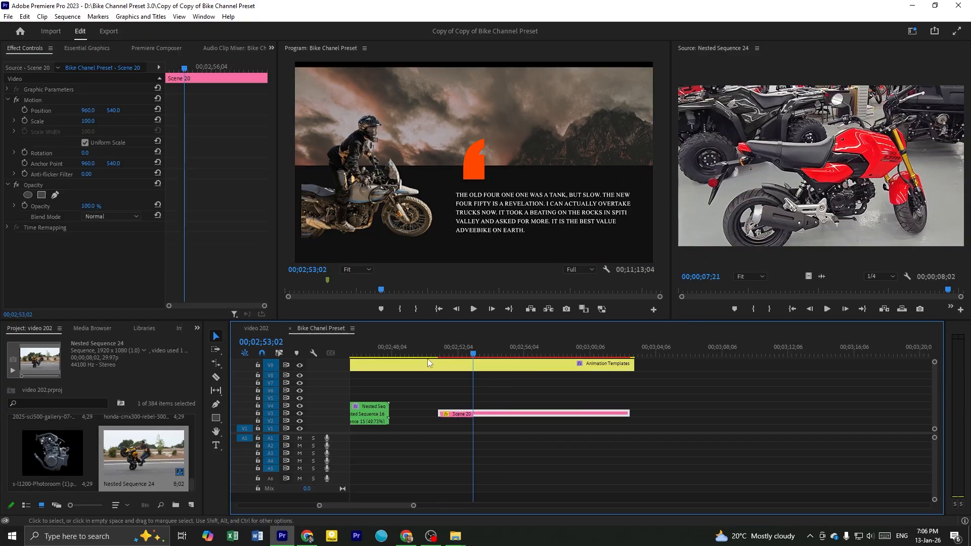
pyautogui.moveTo(439, 353); pyautogui.dragTo(555, 361)
pyautogui.scroll(2, 556, 405)
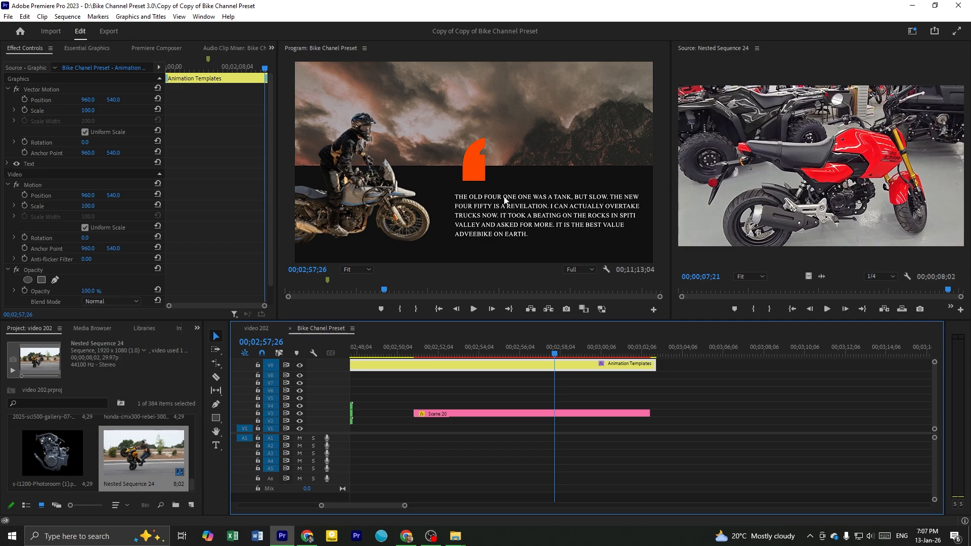
pyautogui.click(430, 352)
pyautogui.click(446, 414)
pyautogui.moveTo(433, 355); pyautogui.dragTo(501, 360)
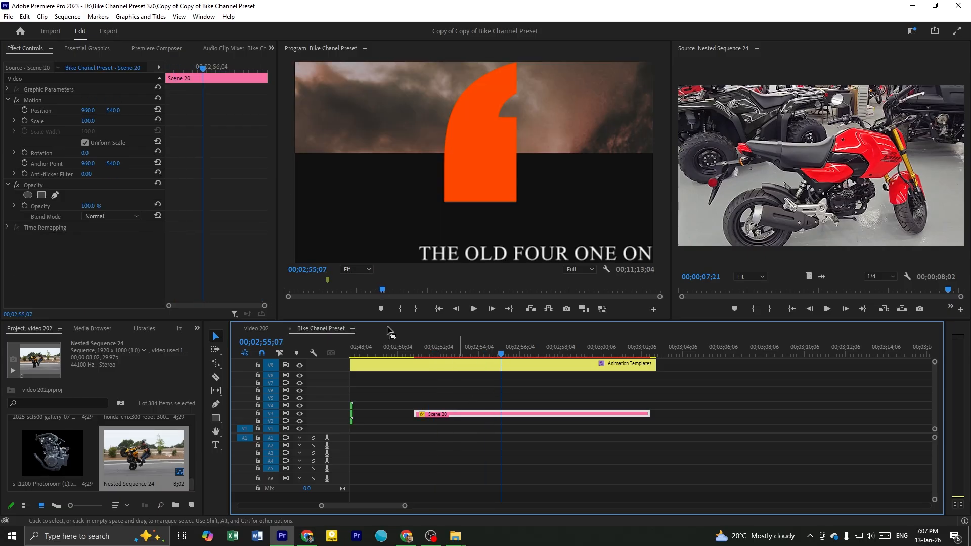
# Inspect Scene 20's editable media and quote text properties in Essential Graphics, and check the quote in the preview
pyautogui.click(91, 49)
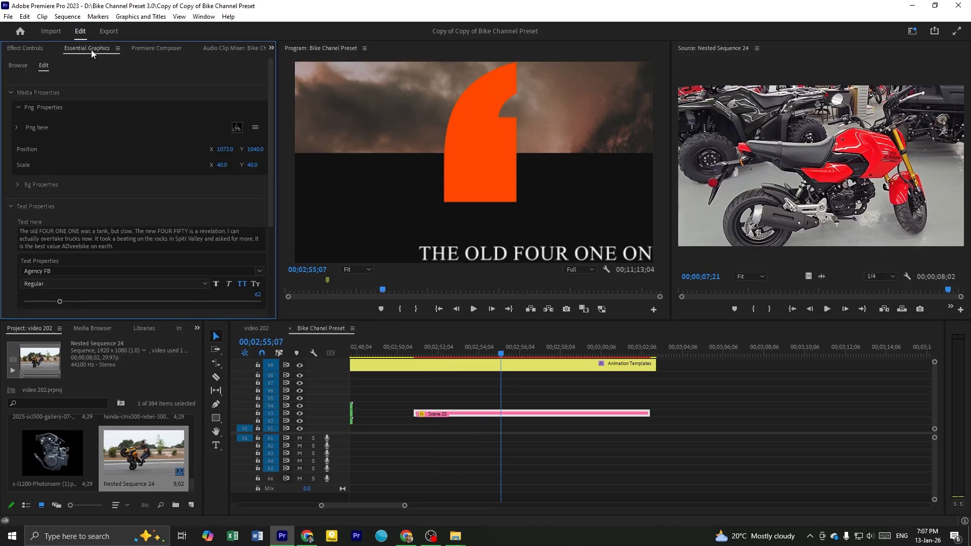
pyautogui.scroll(-3, 94, 142)
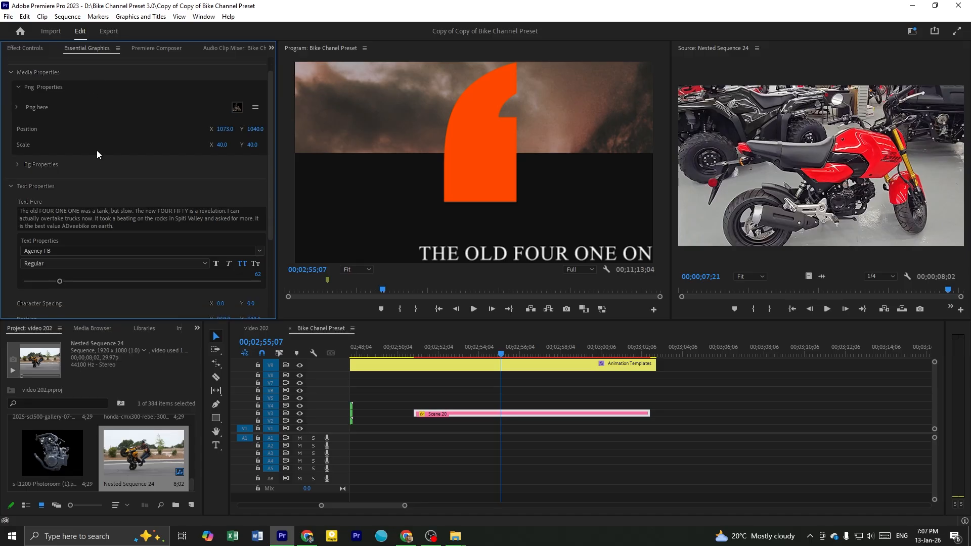
pyautogui.click(117, 218)
pyautogui.click(141, 218)
pyautogui.hotkey('ctrl', 'a')
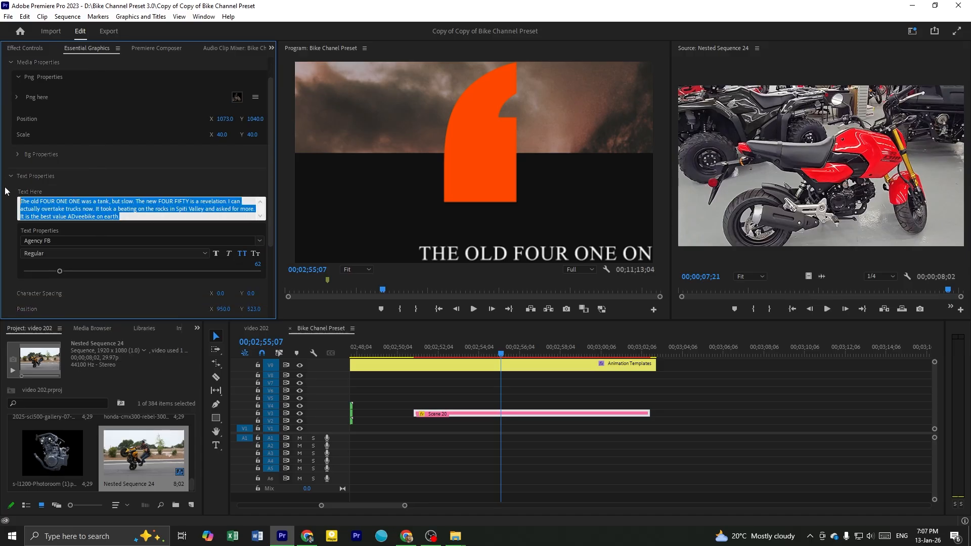
pyautogui.moveTo(534, 350); pyautogui.dragTo(575, 352)
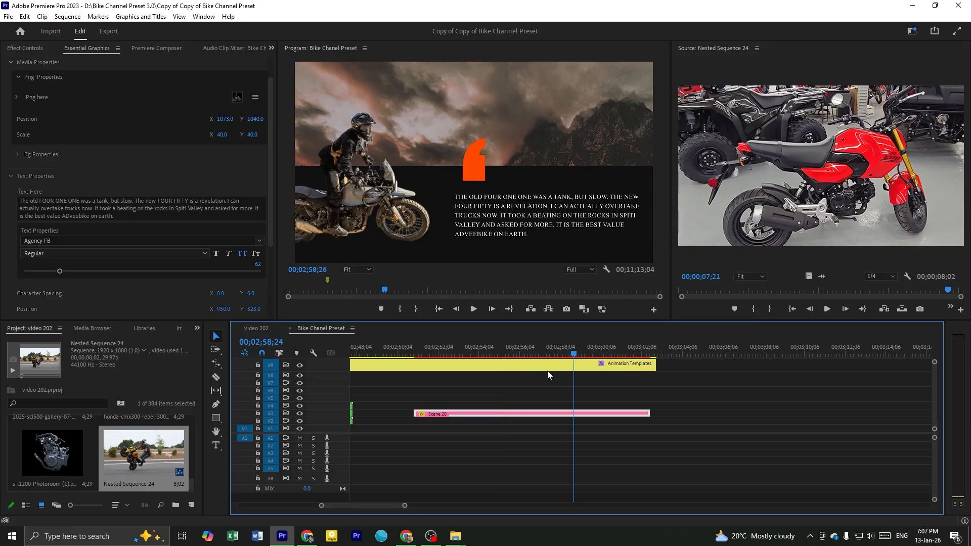
pyautogui.click(565, 384)
# Go to the Slideshow section of the preset sequence and preview its opening slides from the start
pyautogui.scroll(-9, 565, 391)
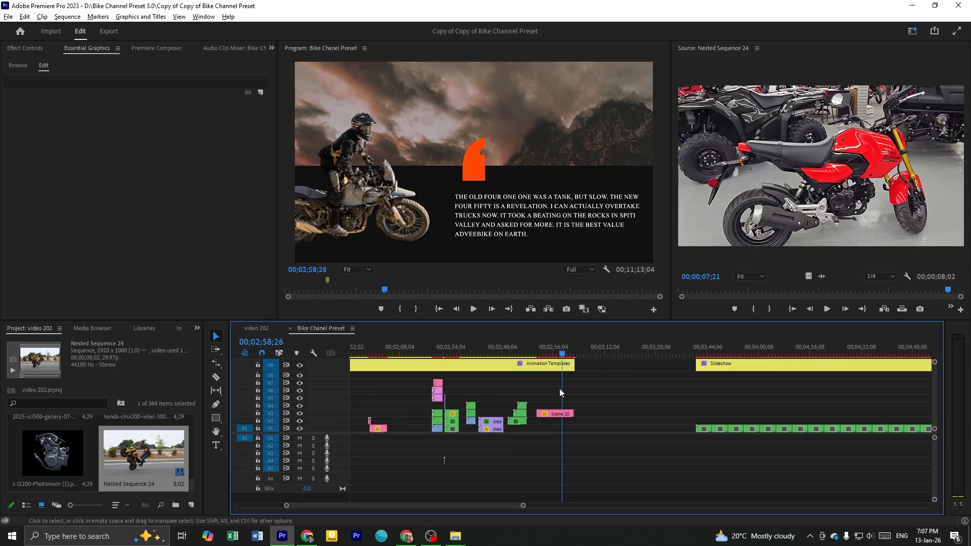
pyautogui.scroll(-2, 636, 449)
pyautogui.click(560, 351)
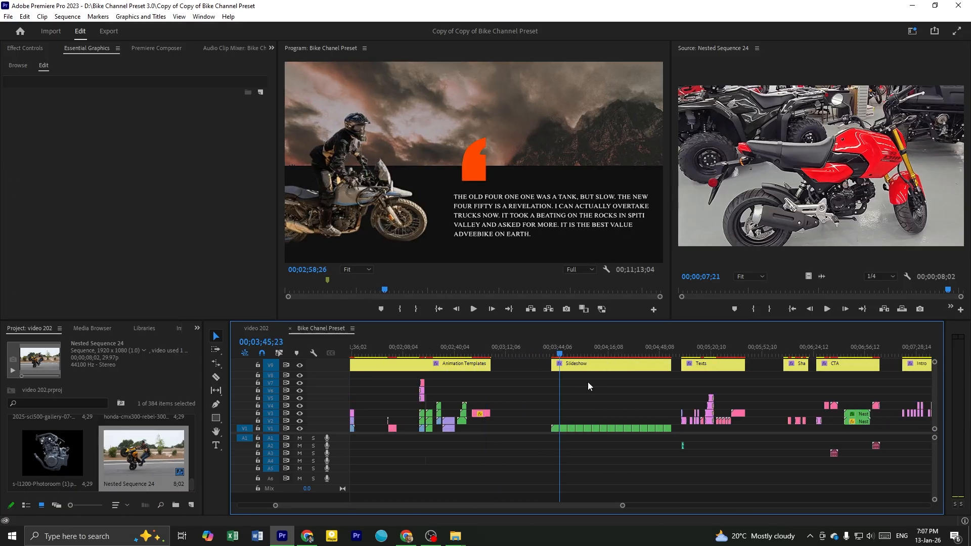
pyautogui.scroll(3, 589, 431)
pyautogui.click(566, 382)
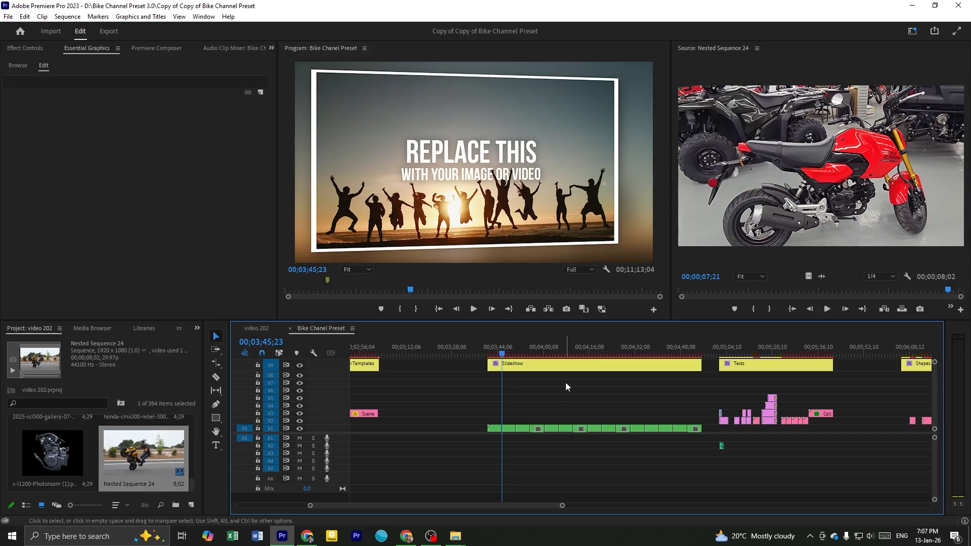
pyautogui.scroll(1, 580, 387)
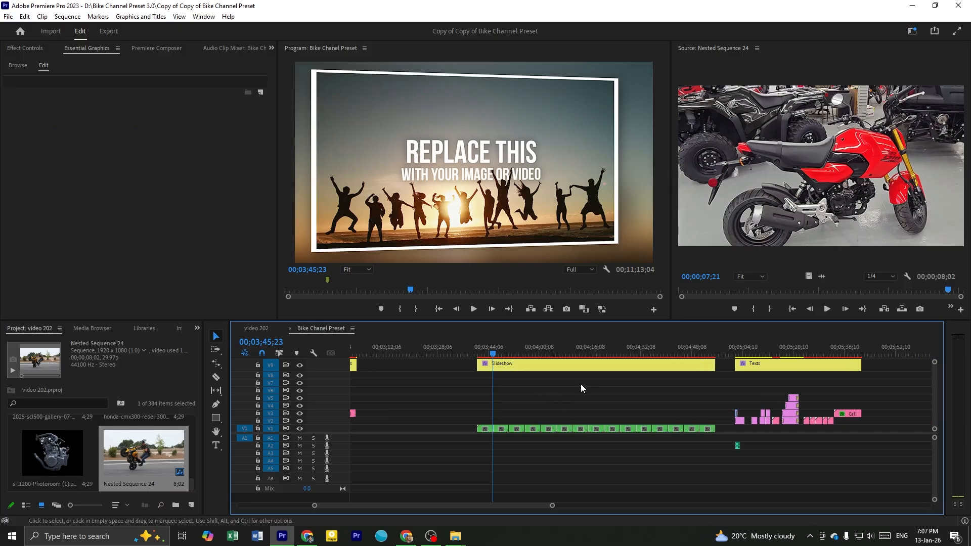
pyautogui.scroll(-1, 581, 387)
pyautogui.moveTo(471, 353); pyautogui.dragTo(454, 436)
pyautogui.click(481, 401)
pyautogui.scroll(-1, 450, 413)
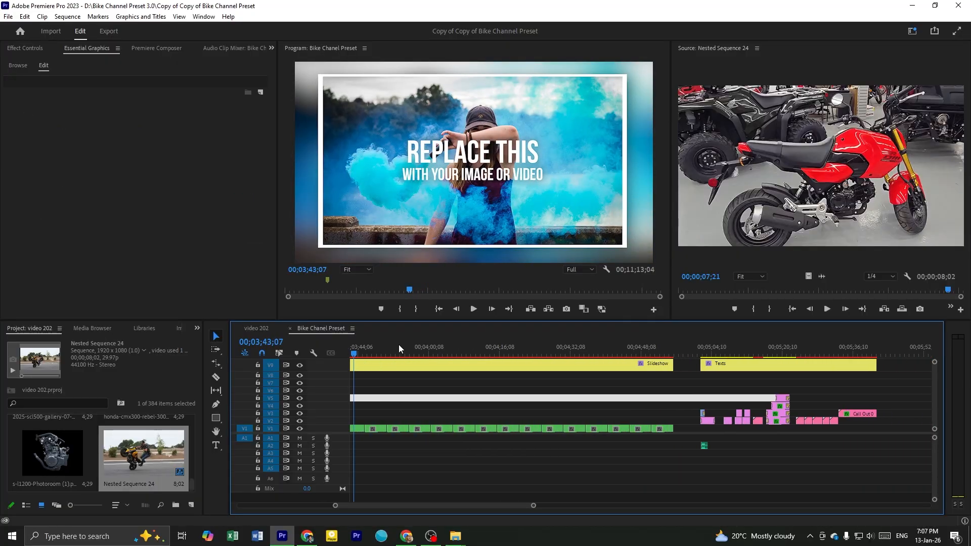
# Scrub through the remaining slideshow templates up to 00;04;32;18 to compare their placeholder slides
pyautogui.click(389, 348)
pyautogui.scroll(-2, 422, 392)
pyautogui.scroll(2, 424, 395)
pyautogui.scroll(4, 528, 421)
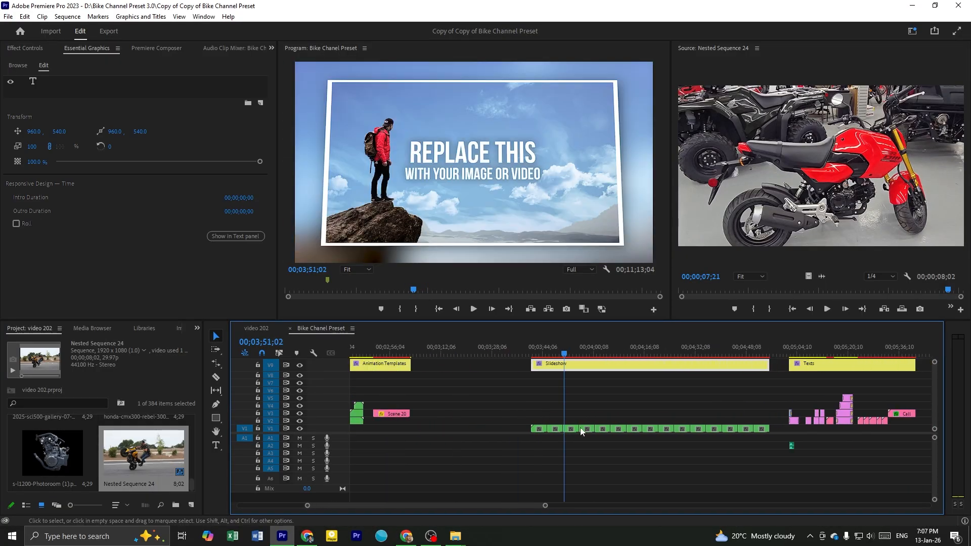
pyautogui.scroll(3, 574, 430)
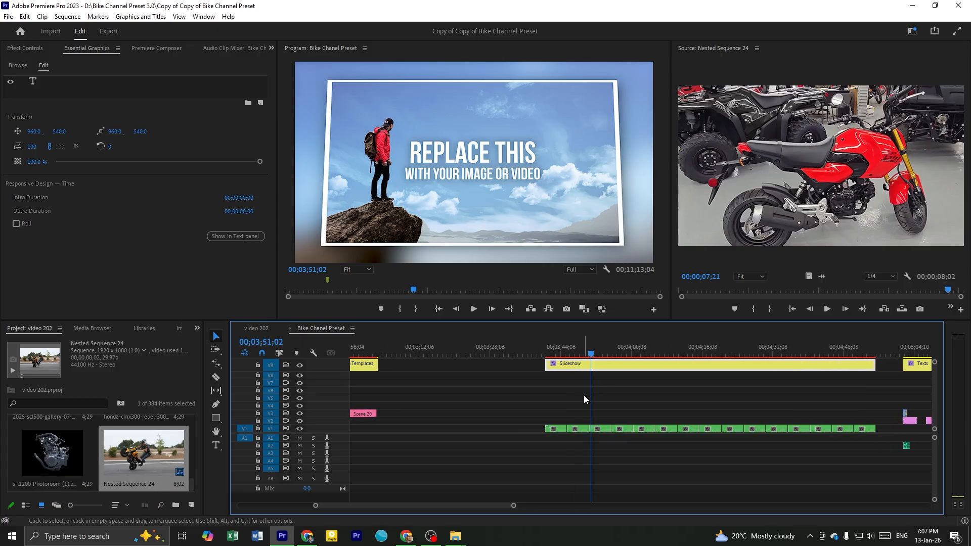
pyautogui.scroll(1, 586, 393)
pyautogui.click(552, 348)
pyautogui.click(581, 349)
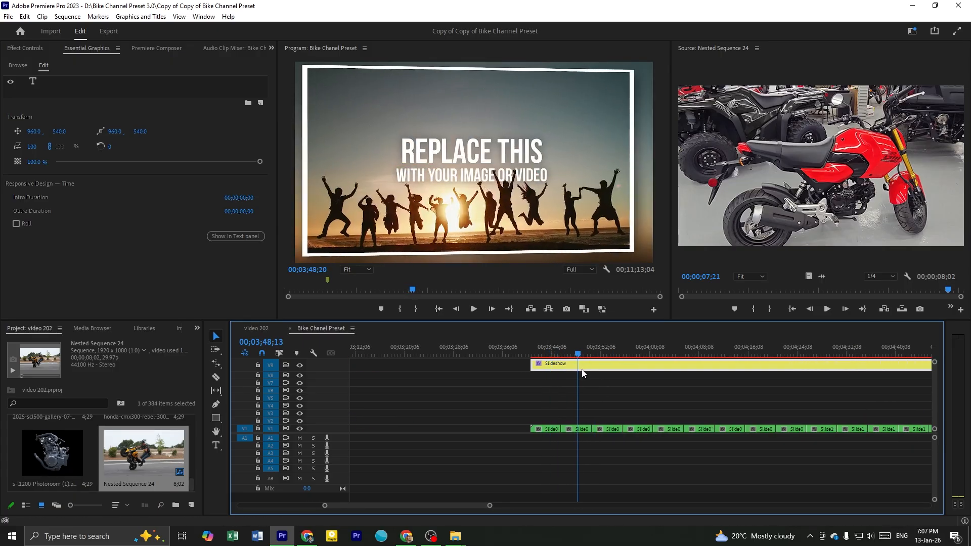
pyautogui.moveTo(595, 385); pyautogui.dragTo(849, 406)
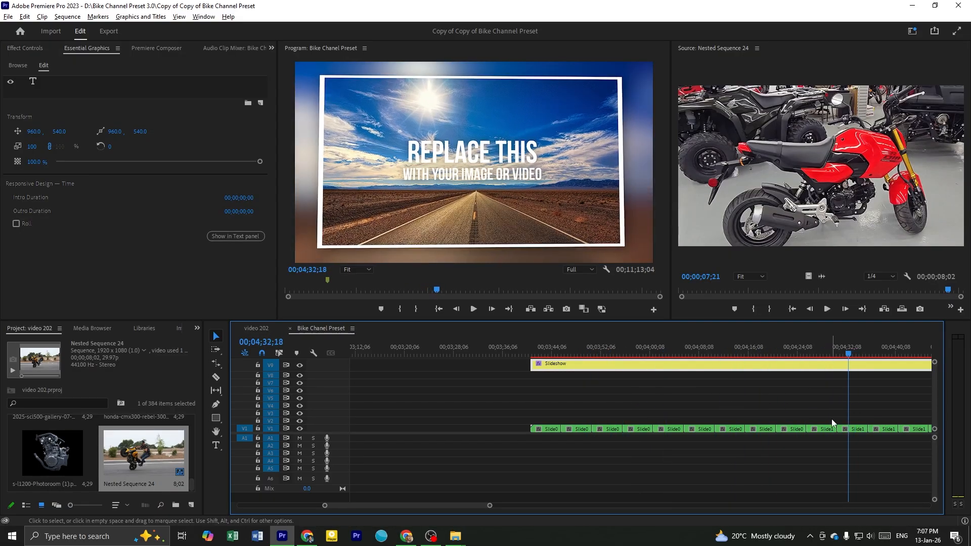
# Copy the Slide07 template at 00;04;13;01 from the slideshow row into the empty timeline area starting at 00;03;20;06
pyautogui.scroll(-1, 832, 419)
pyautogui.click(810, 349)
pyautogui.click(785, 350)
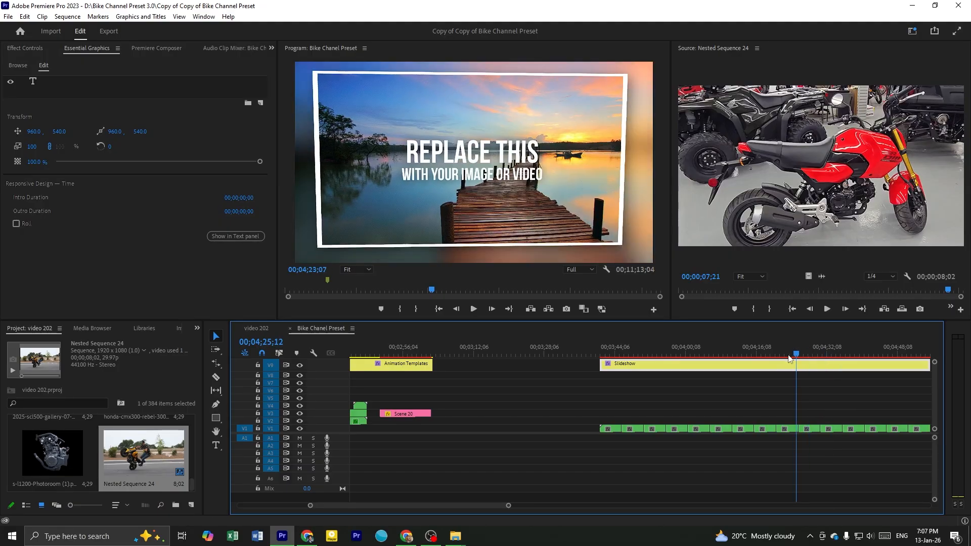
pyautogui.moveTo(742, 349)
pyautogui.mouseDown()
pyautogui.moveTo(727, 349)
pyautogui.moveTo(741, 349)
pyautogui.mouseUp()
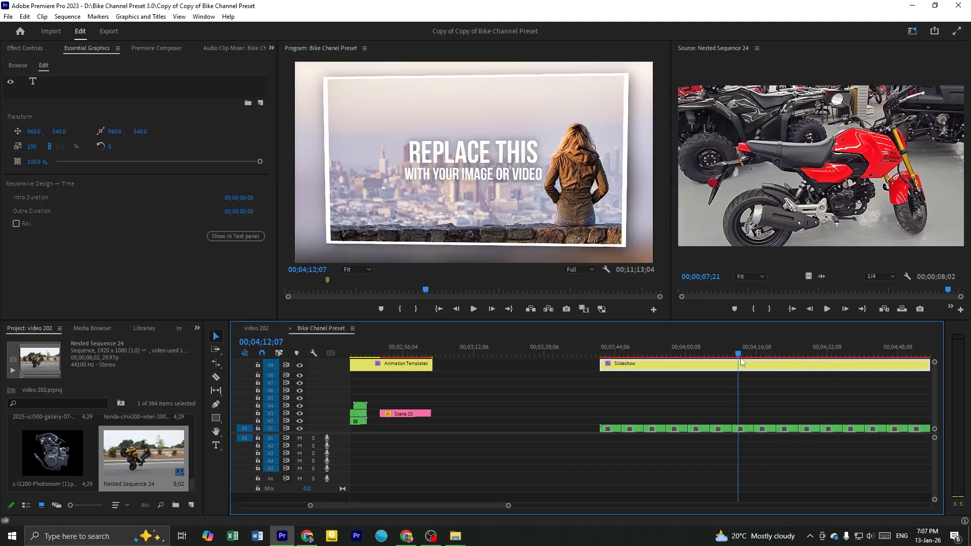
pyautogui.click(748, 429)
pyautogui.moveTo(748, 434); pyautogui.dragTo(524, 431)
# Go to the copied Slide07 clip and open its nested sequence down to the Placeholder07 sequence
pyautogui.scroll(2, 523, 431)
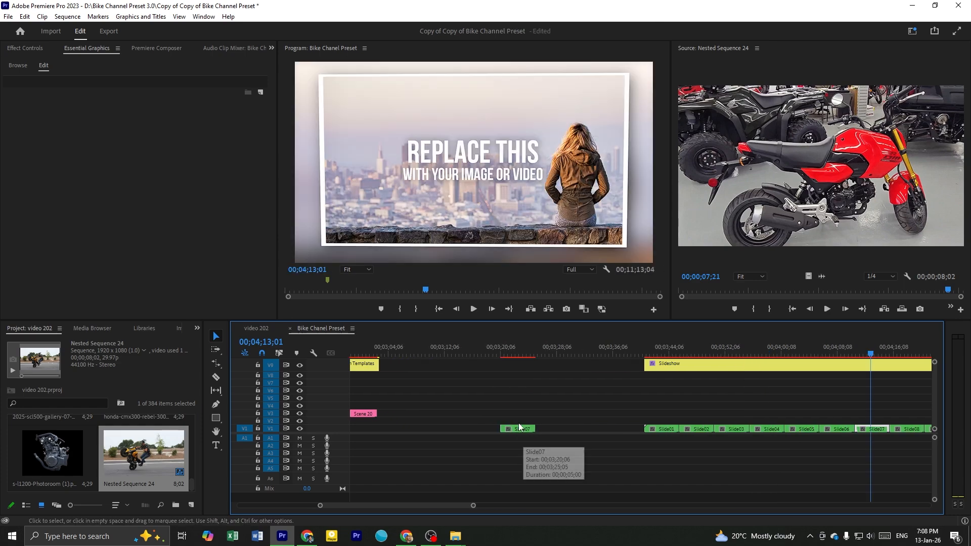
pyautogui.click(510, 354)
pyautogui.scroll(1, 530, 420)
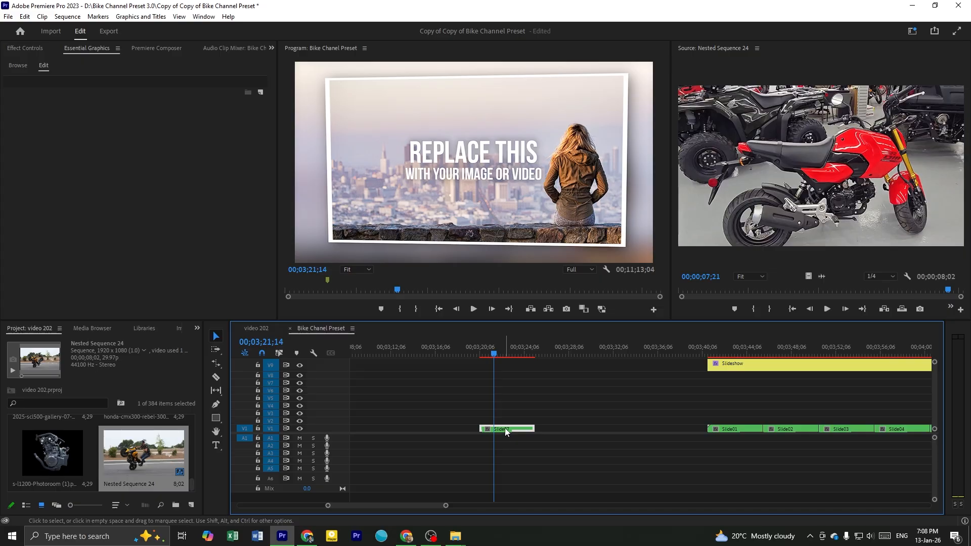
pyautogui.scroll(1, 520, 428)
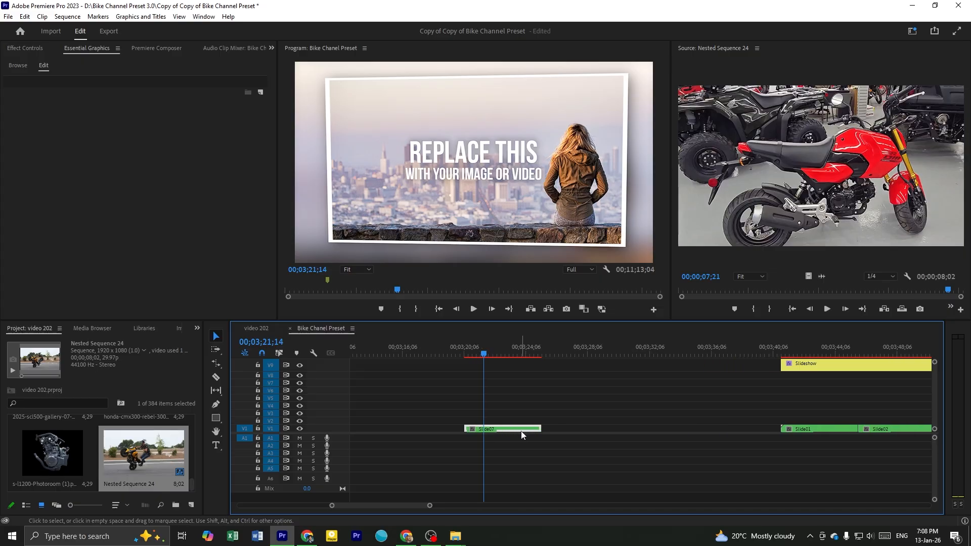
pyautogui.doubleClick(521, 431)
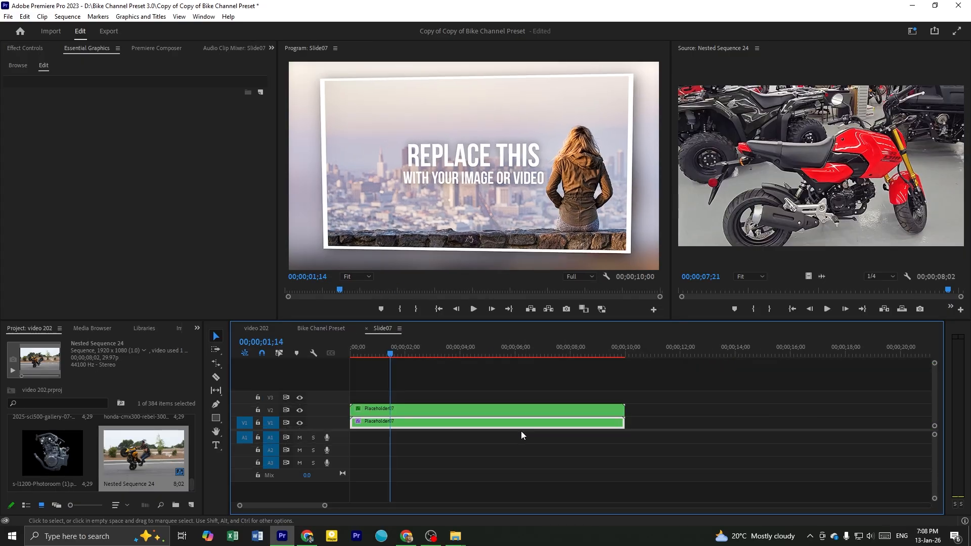
pyautogui.doubleClick(410, 429)
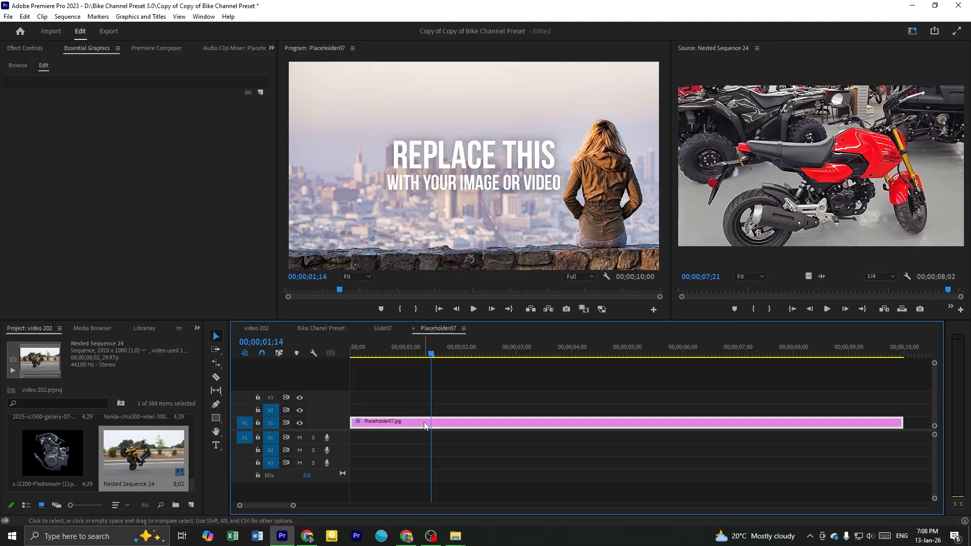
# Replace the Placeholder07.jpg clip with the video of Nested Sequence 24 from the source monitor
pyautogui.click(718, 227)
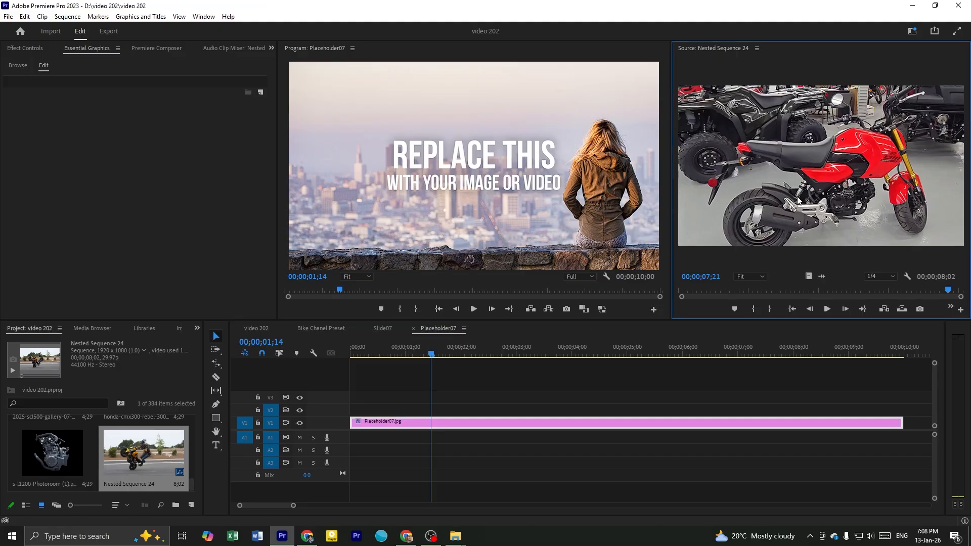
pyautogui.moveTo(810, 276); pyautogui.dragTo(564, 375)
pyautogui.moveTo(468, 414); pyautogui.dragTo(459, 423)
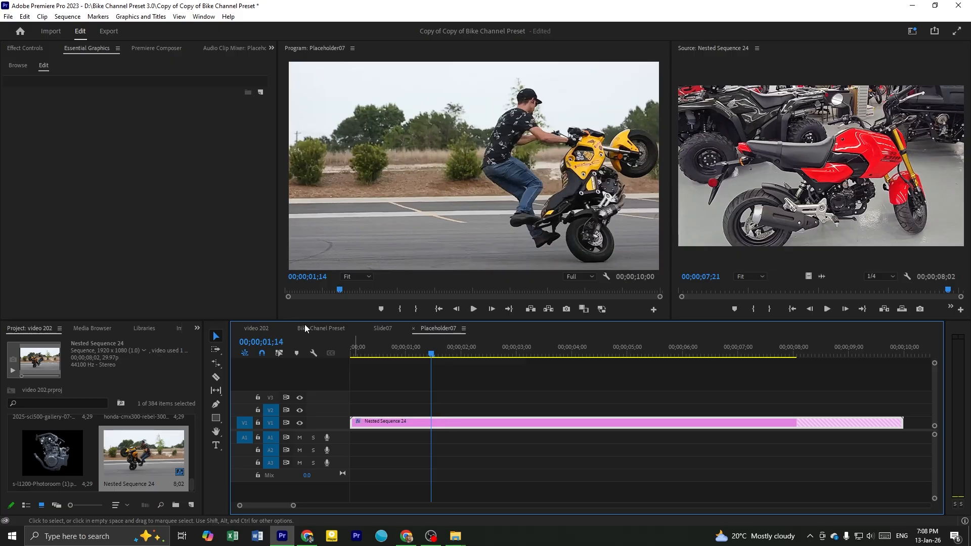
# Show the effect controls of the Nested Sequence 24 clip and analyze its Auto Reframe effect
pyautogui.click(48, 54)
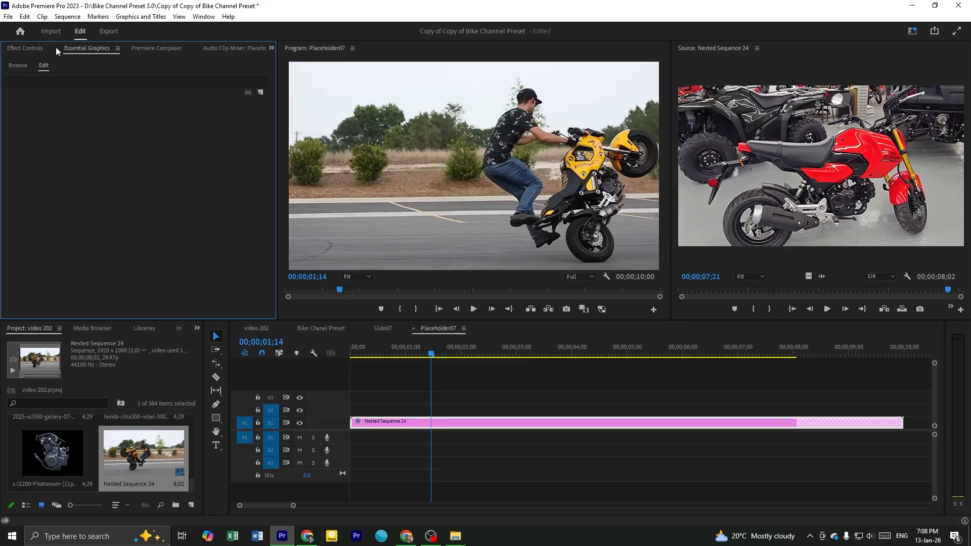
pyautogui.click(25, 48)
pyautogui.click(433, 403)
pyautogui.click(394, 425)
pyautogui.click(109, 240)
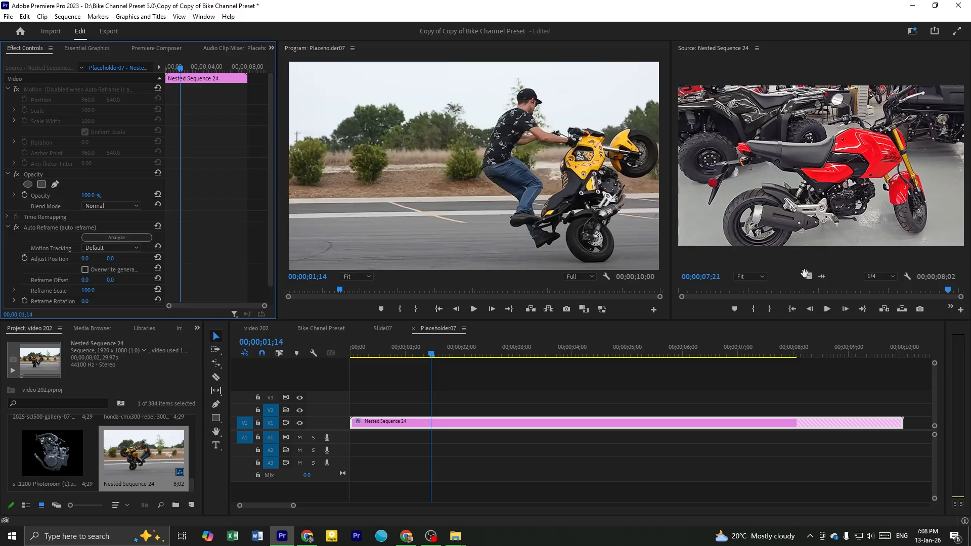
# Repeat the replacement of the Placeholder07 clip with Nested Sequence 24 and move the playhead to 00;00;01;11
pyautogui.press('-')
pyautogui.moveTo(809, 277); pyautogui.dragTo(444, 426)
pyautogui.click(440, 374)
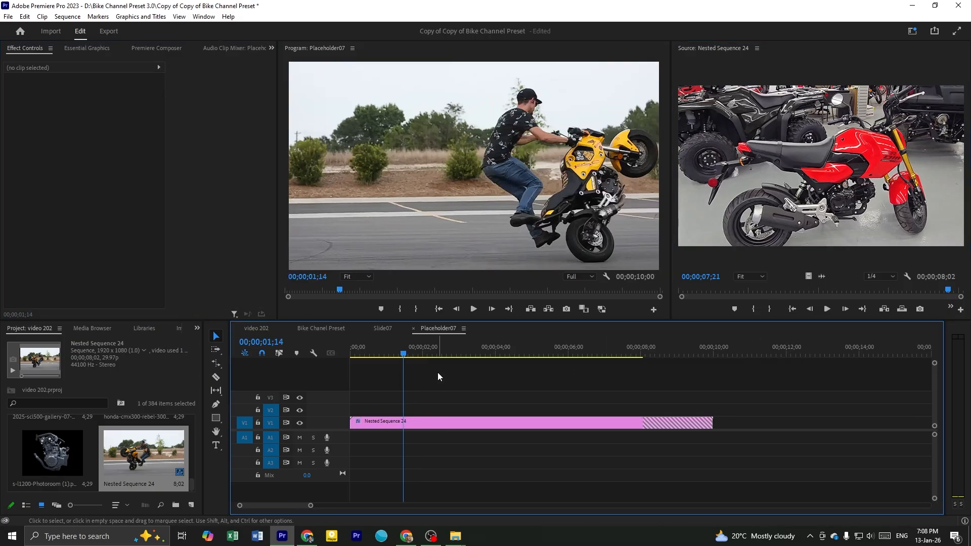
pyautogui.moveTo(424, 355); pyautogui.dragTo(399, 395)
# Check the new footage in the Slide07 frame against its Placeholder07 sequence, and scrub the source footage to 00;00;02;20
pyautogui.click(383, 329)
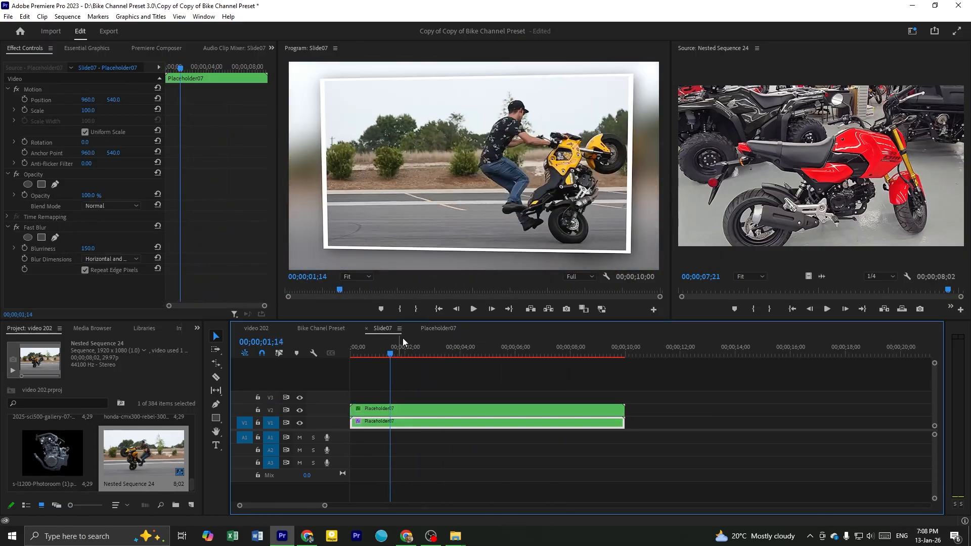
pyautogui.click(439, 328)
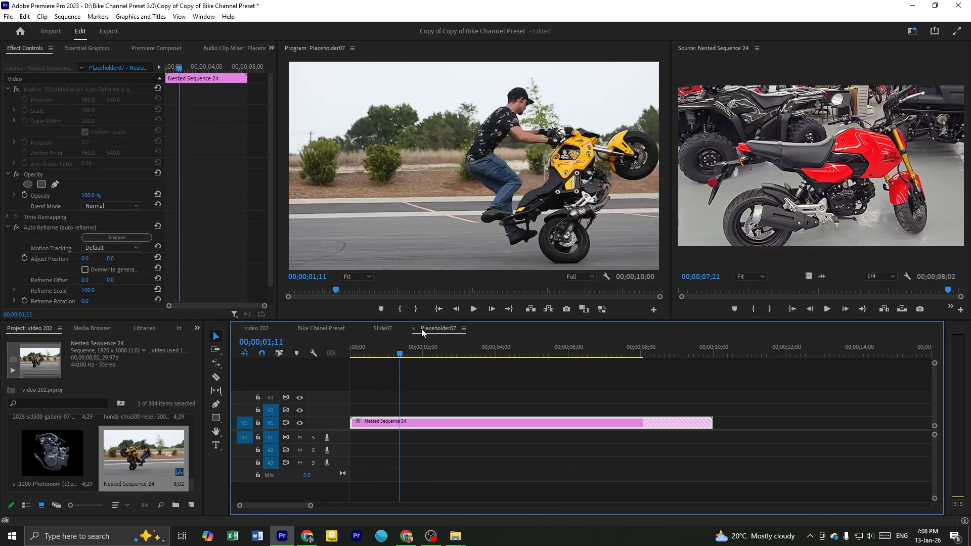
pyautogui.click(393, 329)
pyautogui.click(767, 191)
pyautogui.moveTo(751, 287); pyautogui.dragTo(771, 290)
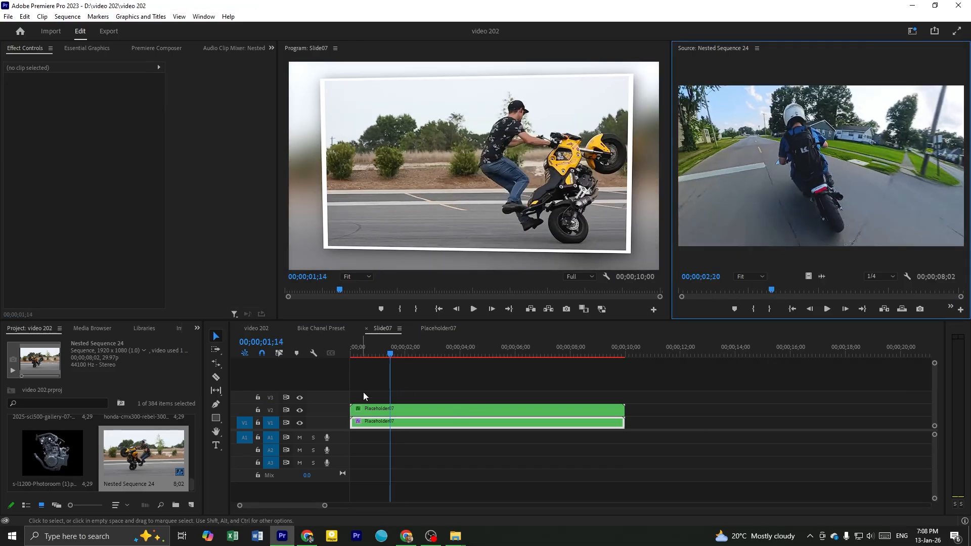
pyautogui.click(308, 339)
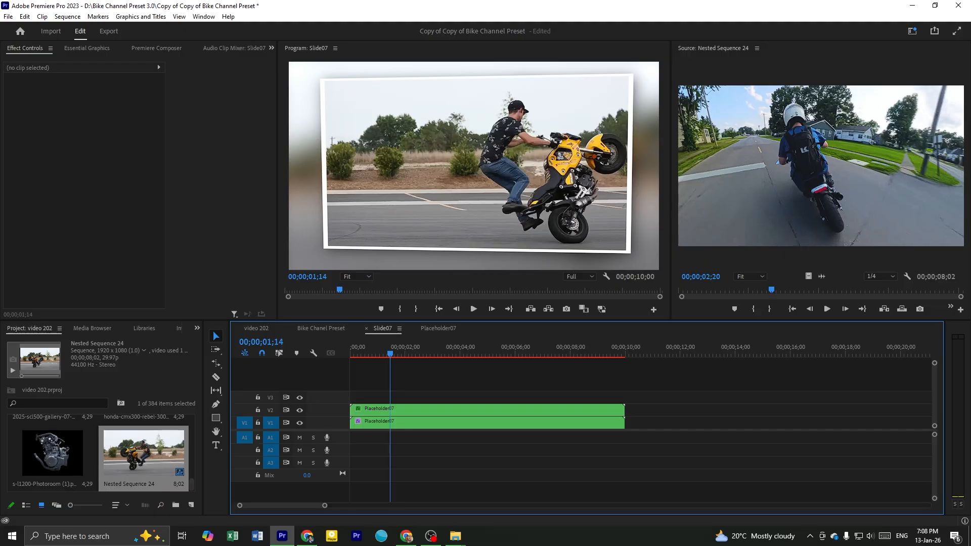
# Switch to Chrome and open the Ultimate Motorcycling photo of the 2023 Honda Rebel 500 ABS SE from the image results
pyautogui.hotkey('alt', 'Tab')
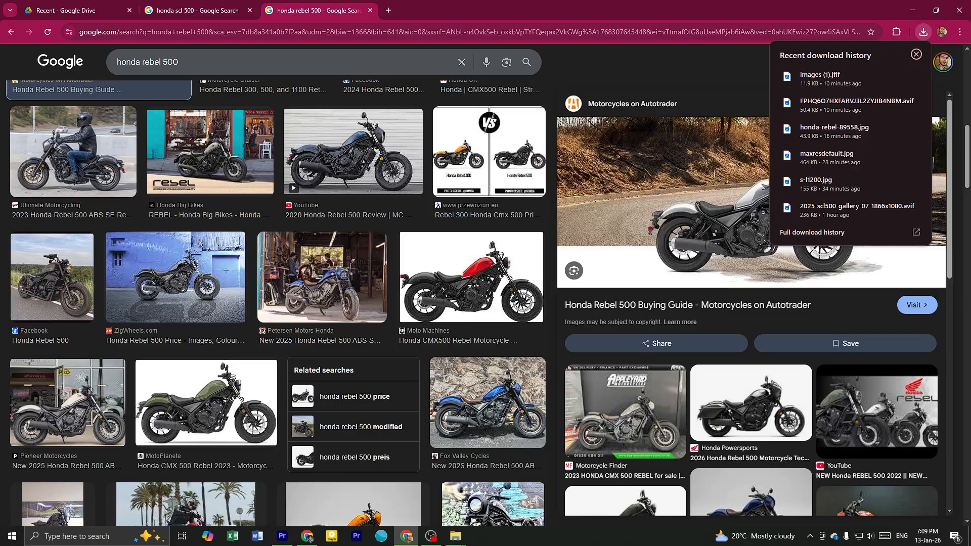
pyautogui.rightClick(693, 203)
pyautogui.click(824, 76)
pyautogui.click(923, 33)
pyautogui.moveTo(851, 76); pyautogui.dragTo(848, 152)
pyautogui.moveTo(824, 77); pyautogui.dragTo(875, 101)
pyautogui.click(81, 278)
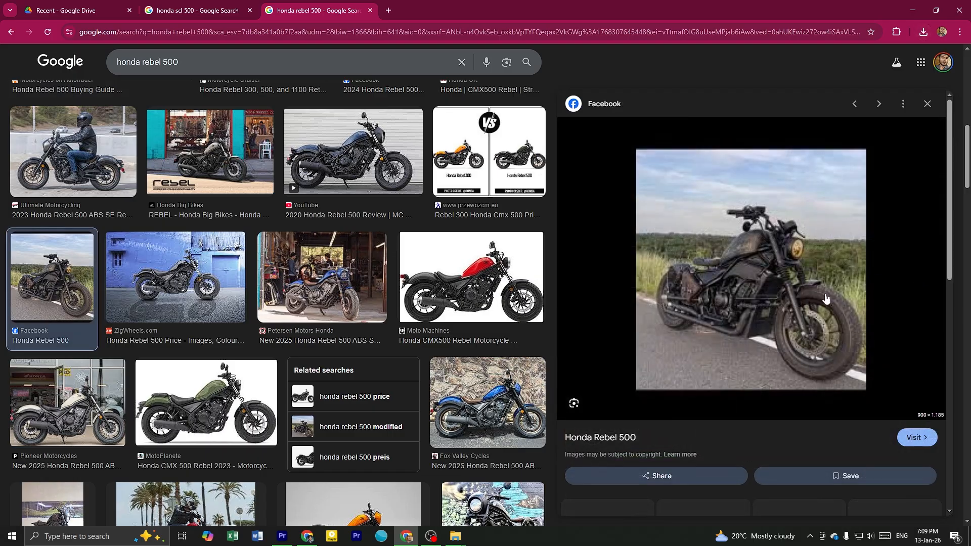
pyautogui.click(101, 154)
pyautogui.moveTo(794, 61); pyautogui.dragTo(740, 238)
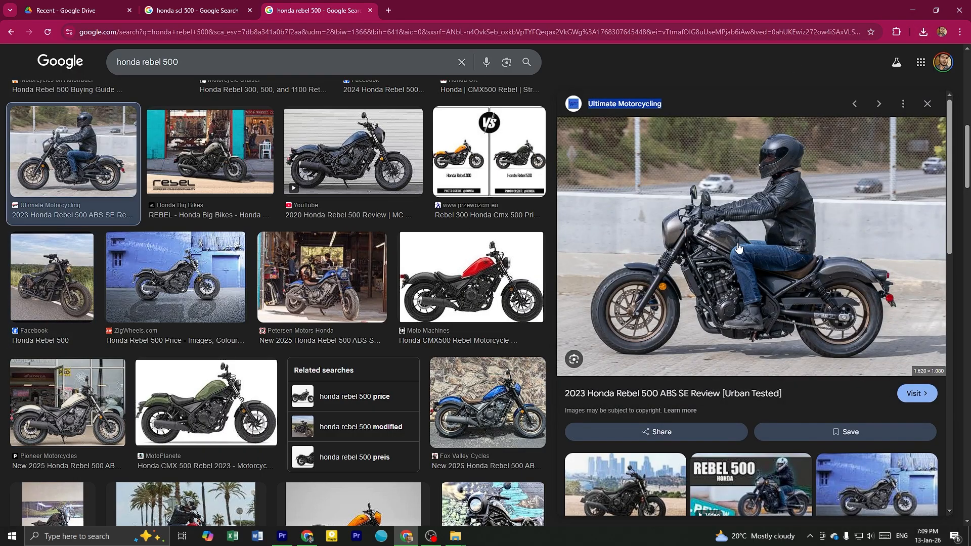
# Save the Honda Rebel 500 photo and load the downloaded file into Premiere Pro's source monitor
pyautogui.rightClick(737, 244)
pyautogui.click(789, 411)
pyautogui.press('Return')
pyautogui.moveTo(830, 61); pyautogui.dragTo(739, 215)
# Return to the Bike Chanel Preset sequence and delete the separate Slide07 copy ahead of the Slideshow section
pyautogui.click(258, 328)
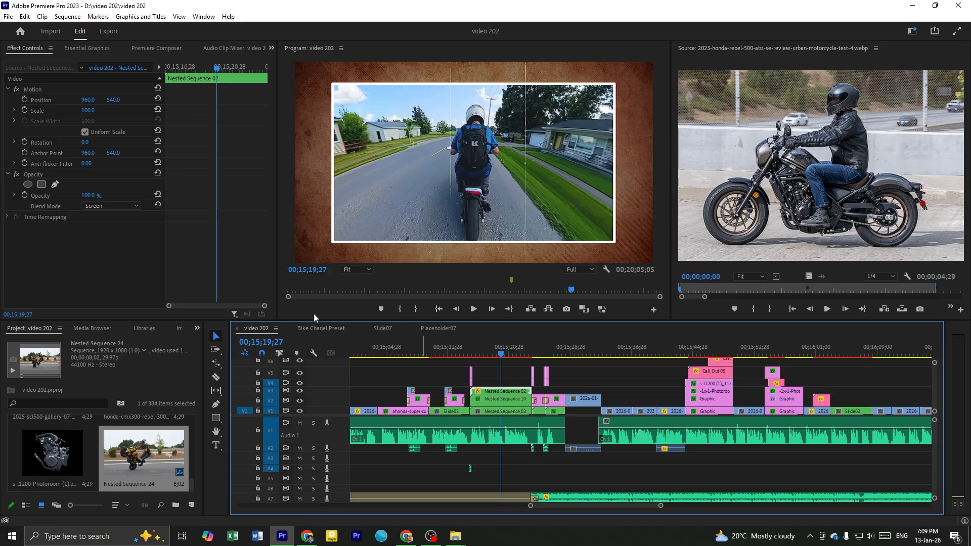
pyautogui.click(338, 328)
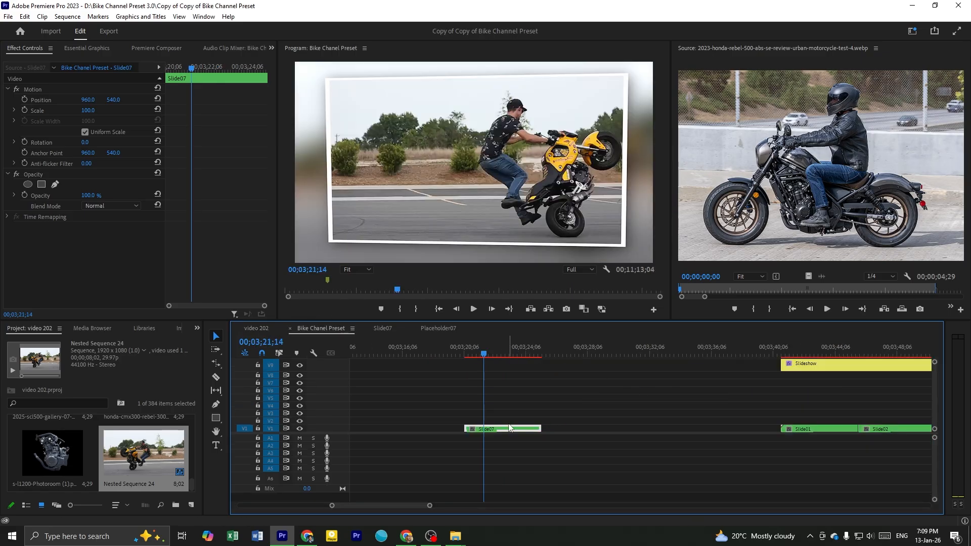
pyautogui.click(507, 428)
pyautogui.press('Delete')
# Duplicate Slide03 from the Slideshow section into the empty area at 00;03;21;14 and place the copy on V1
pyautogui.press('-')
pyautogui.press('-')
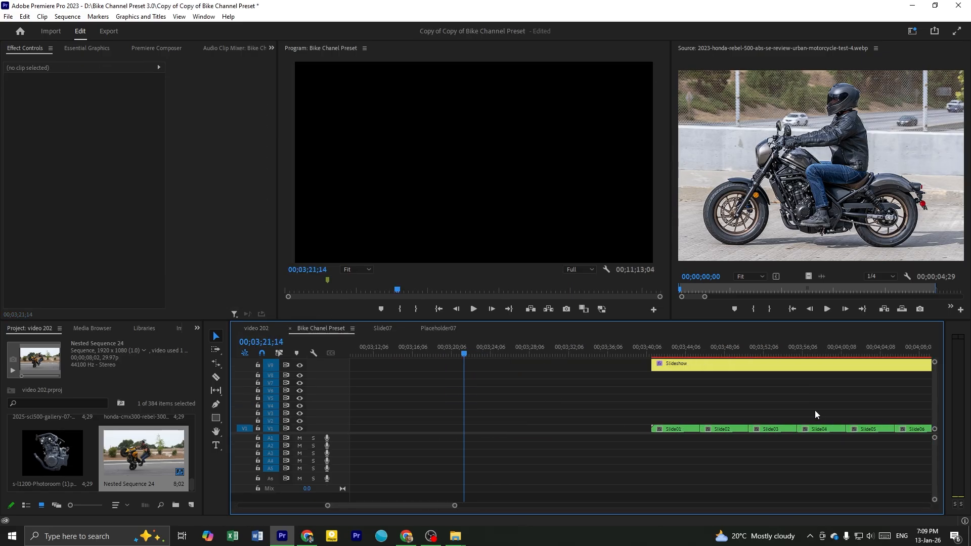
pyautogui.click(761, 430)
pyautogui.moveTo(768, 429); pyautogui.dragTo(512, 426)
pyautogui.press('=')
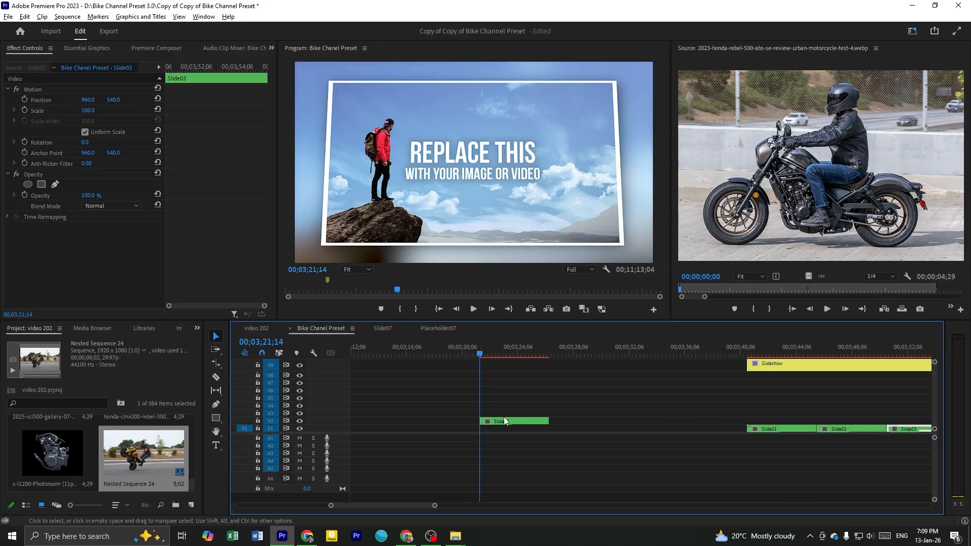
pyautogui.scroll(2, 504, 418)
pyautogui.click(492, 400)
pyautogui.click(506, 354)
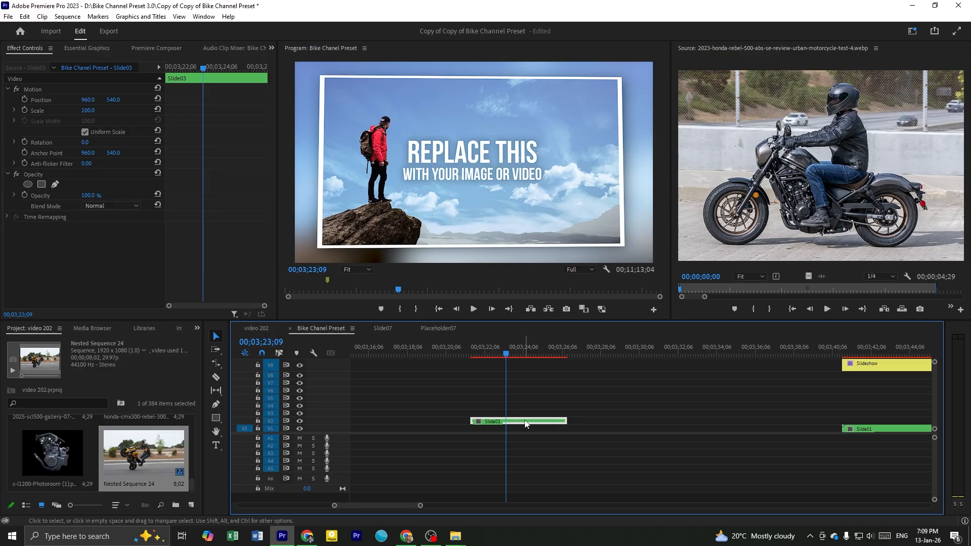
pyautogui.moveTo(513, 430); pyautogui.dragTo(510, 430)
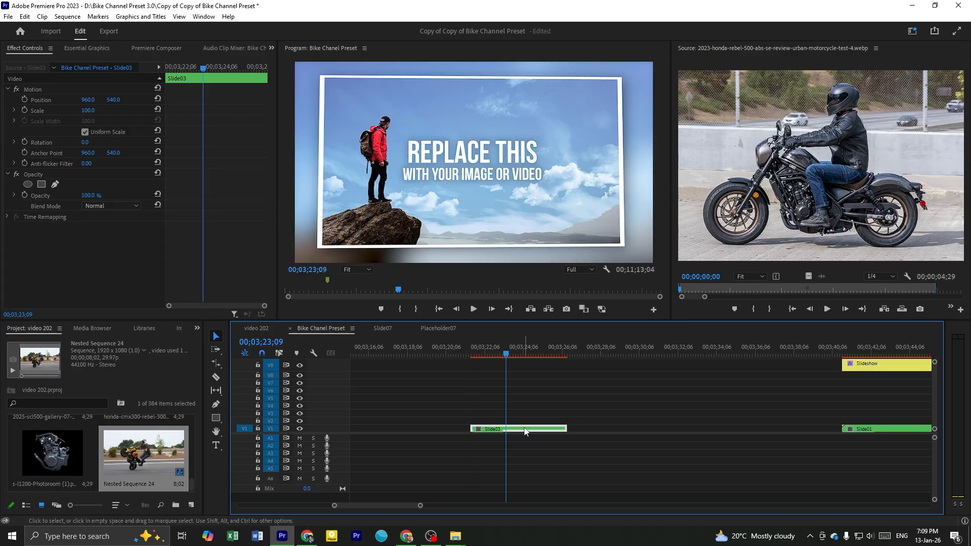
# Open Slide03 and its nested Placeholder03 sequence, and replace the Placeholder03.jpg clip with the Honda Rebel 500 photo
pyautogui.doubleClick(525, 429)
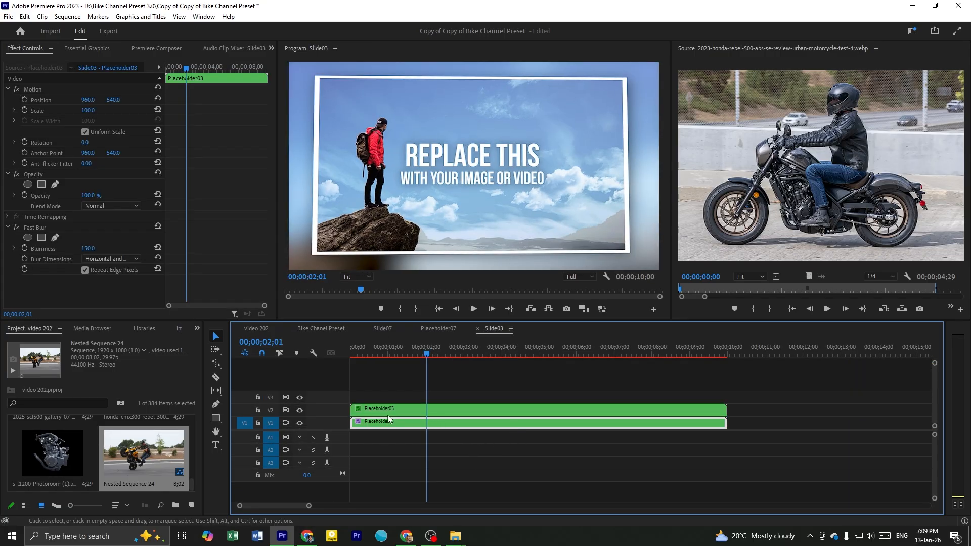
pyautogui.doubleClick(435, 426)
pyautogui.scroll(-1, 460, 428)
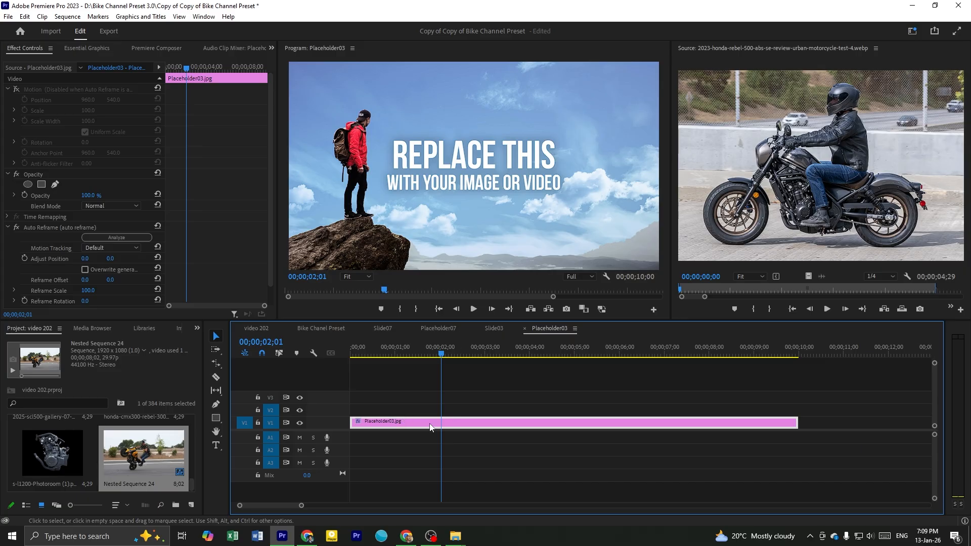
pyautogui.click(808, 249)
pyautogui.moveTo(811, 276); pyautogui.dragTo(470, 426)
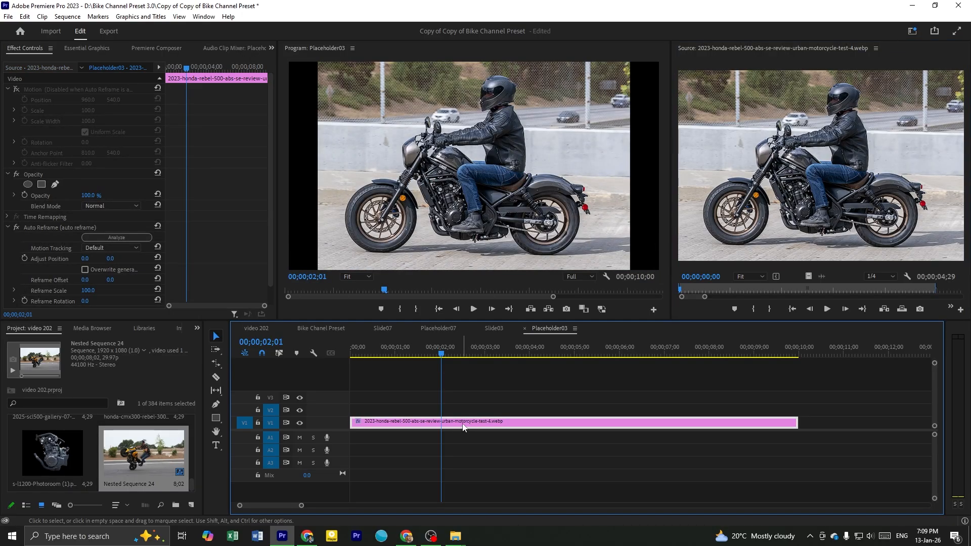
# Analyze the photo's Auto Reframe effect and set its vertical Reframe Offset to 95
pyautogui.click(144, 237)
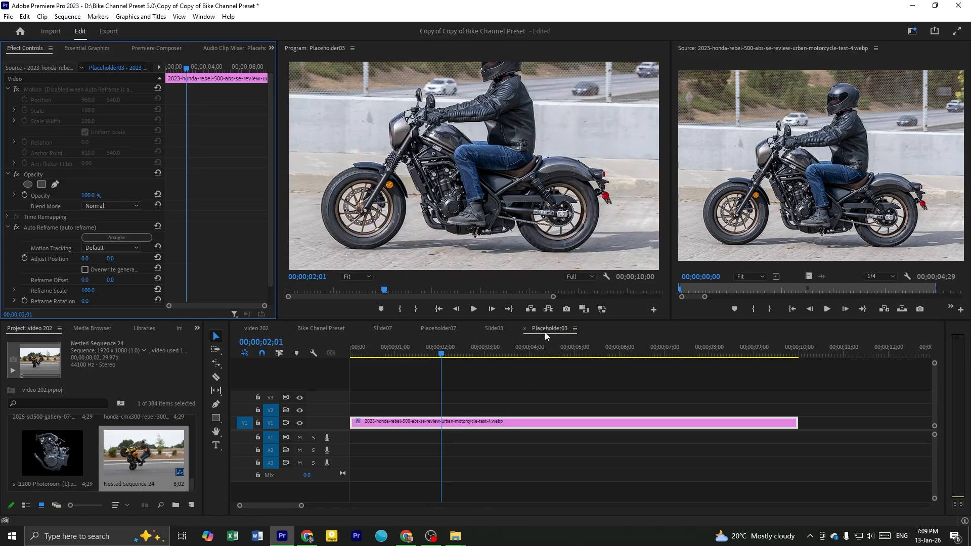
pyautogui.click(431, 421)
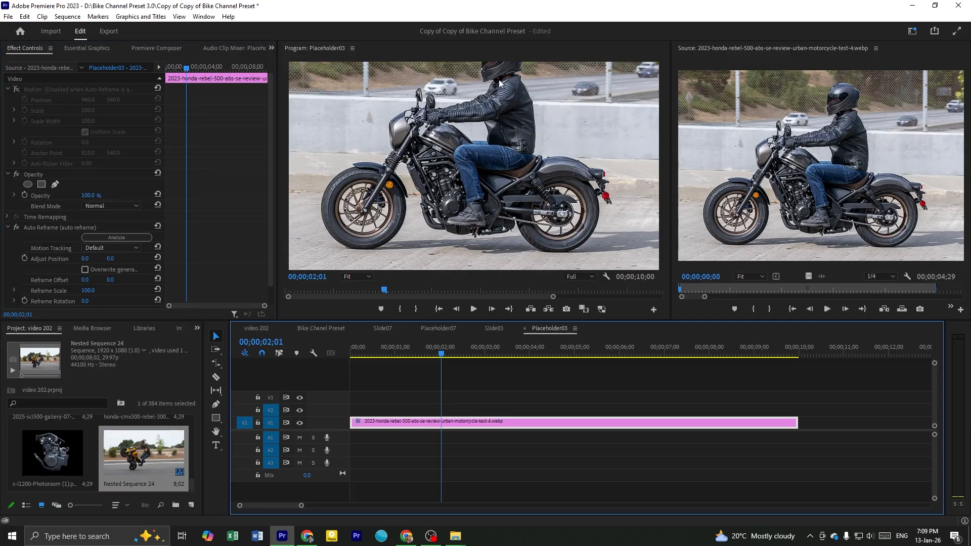
pyautogui.scroll(-2, 218, 277)
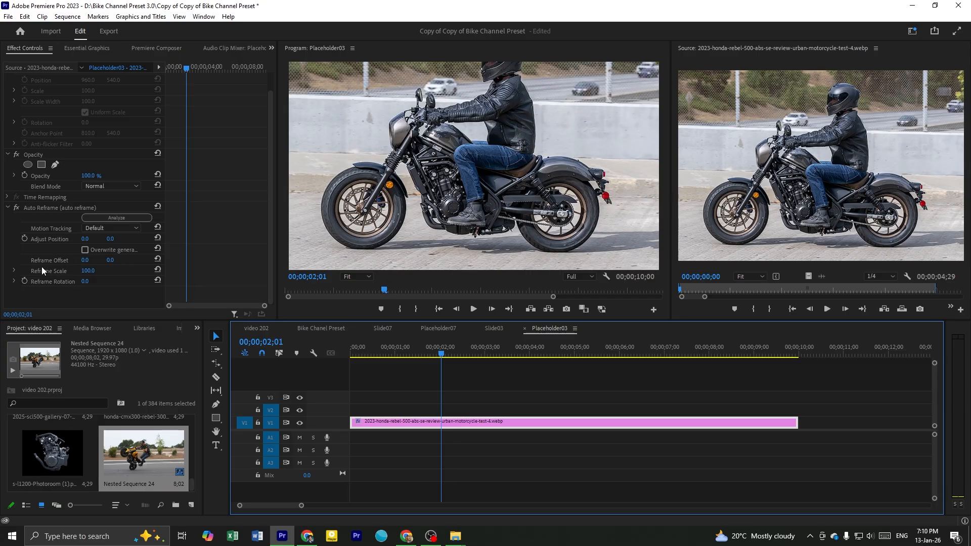
pyautogui.moveTo(110, 260)
pyautogui.mouseDown()
pyautogui.moveTo(166, 260)
pyautogui.moveTo(64, 261)
pyautogui.moveTo(96, 261)
pyautogui.mouseUp()
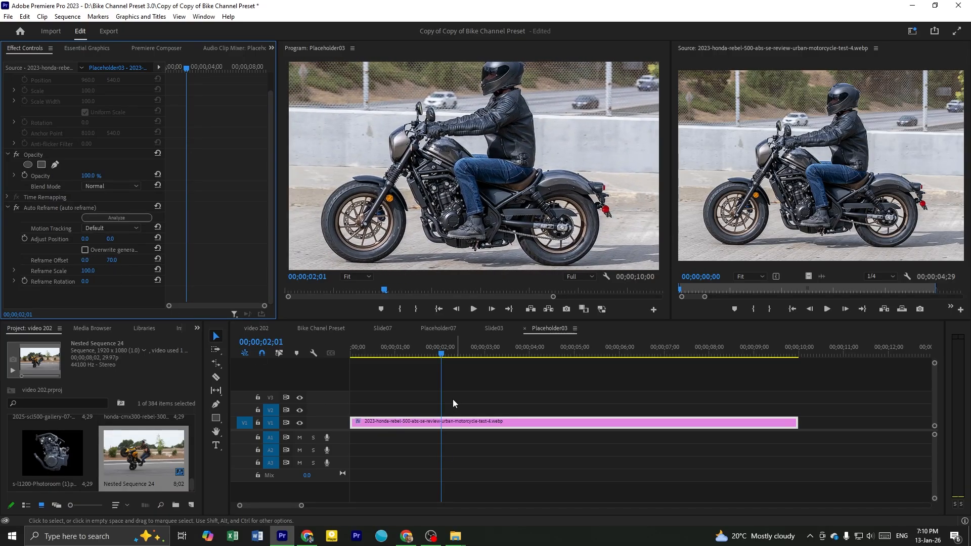
pyautogui.moveTo(110, 263); pyautogui.dragTo(120, 264)
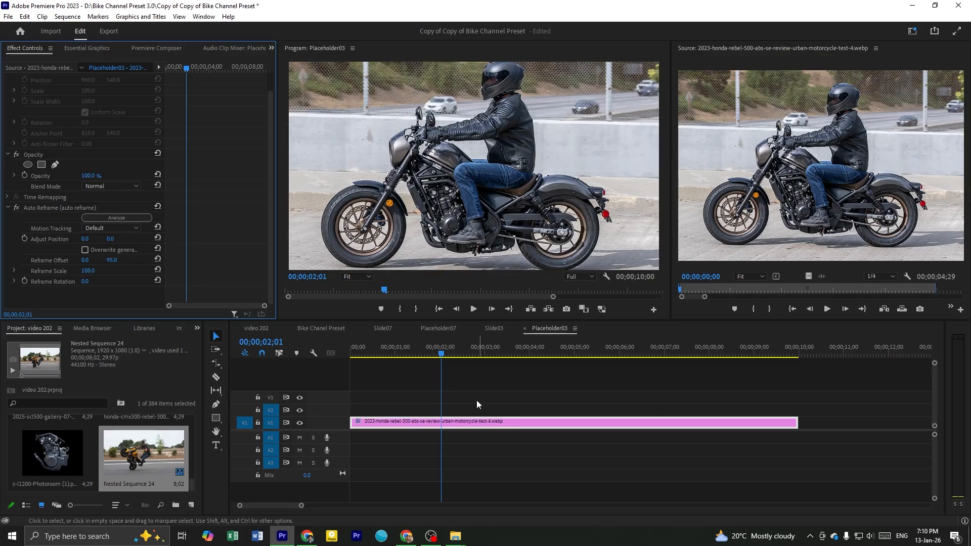
# Check the filled Slide03 copy in the Bike Chanel Preset sequence up to 00;03;22;28 and save the project
pyautogui.click(564, 329)
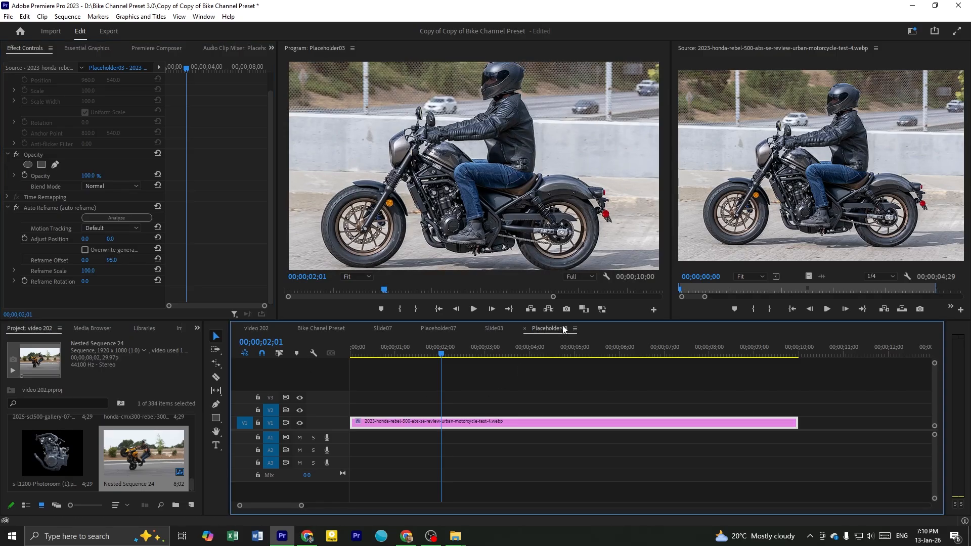
pyautogui.click(332, 329)
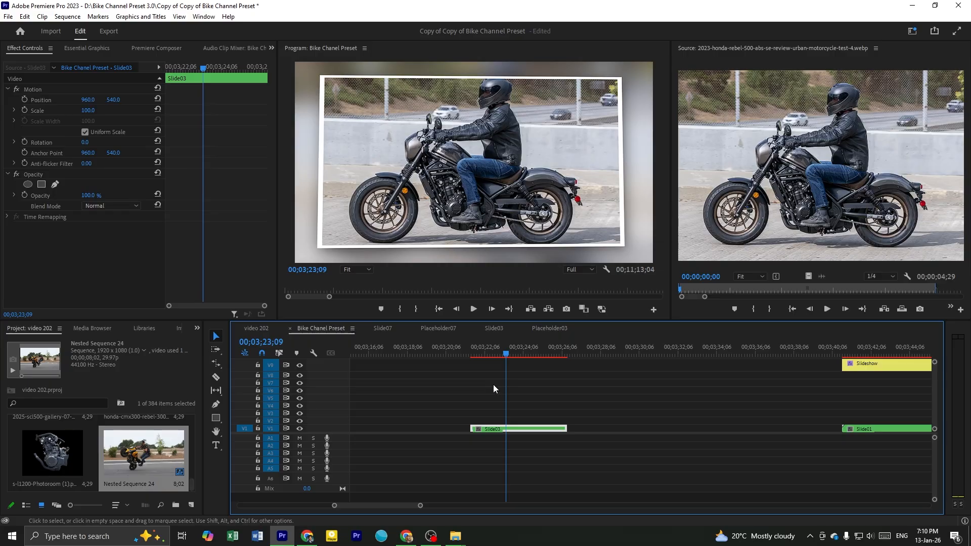
pyautogui.press('=')
pyautogui.moveTo(480, 354); pyautogui.dragTo(498, 398)
pyautogui.press('-')
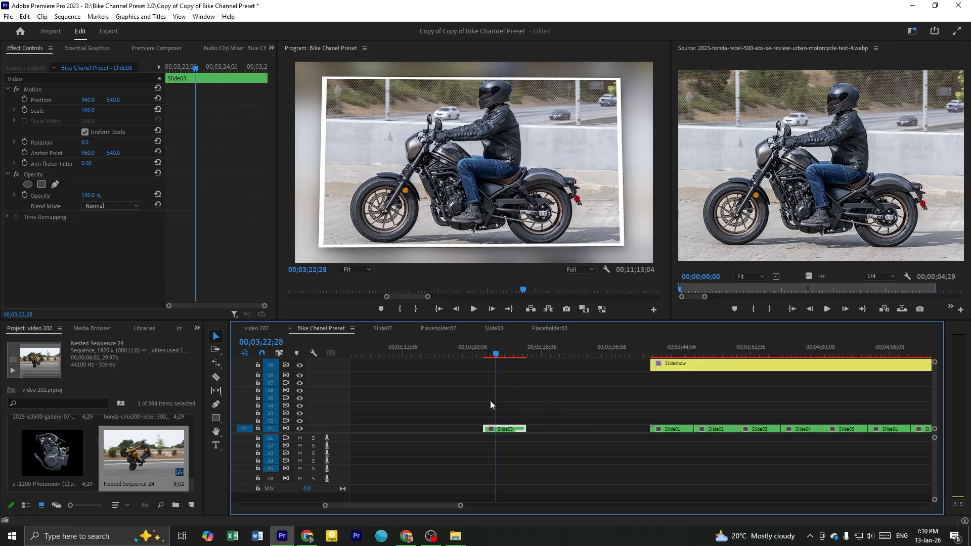
pyautogui.scroll(-1, 508, 421)
pyautogui.hotkey('ctrl', 's')
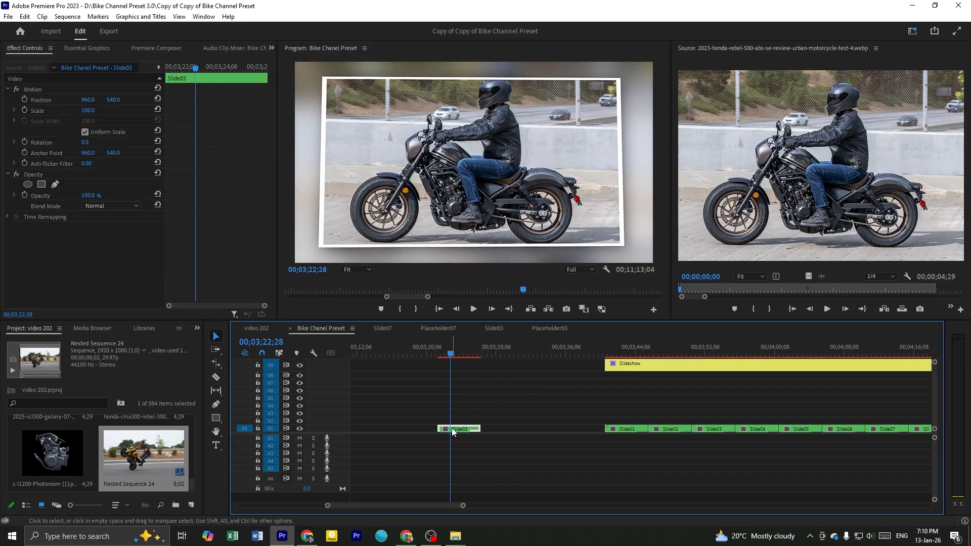
# Preview the Slide03 copy at 00;03;24;28 and delete it from V1
pyautogui.click(480, 413)
pyautogui.moveTo(516, 355); pyautogui.dragTo(468, 420)
pyautogui.click(461, 429)
pyautogui.scroll(-1, 466, 436)
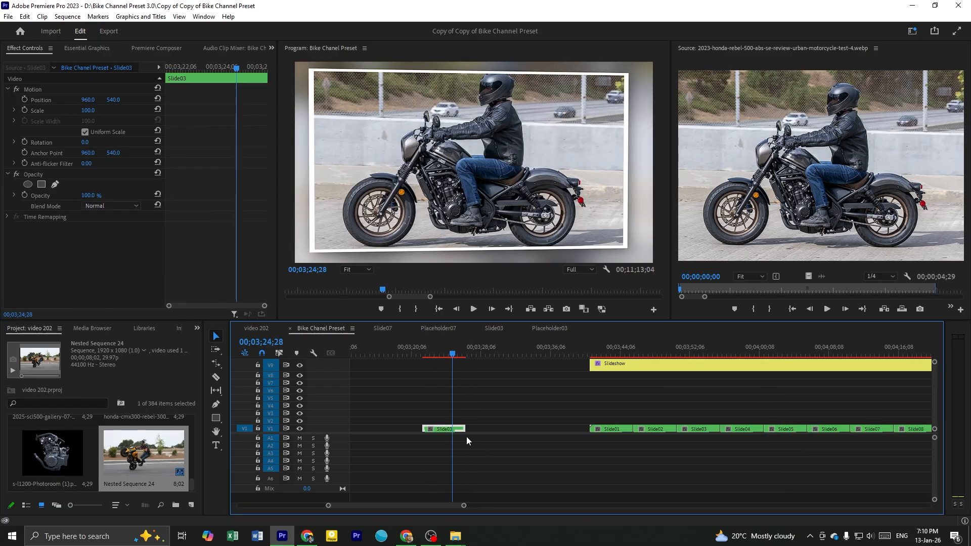
pyautogui.press('Delete')
# Scrub through the Slideshow section between 00;04;51;02 and 00;04;11;29 to examine its slide templates
pyautogui.scroll(-4, 464, 435)
pyautogui.scroll(-2, 465, 441)
pyautogui.click(521, 400)
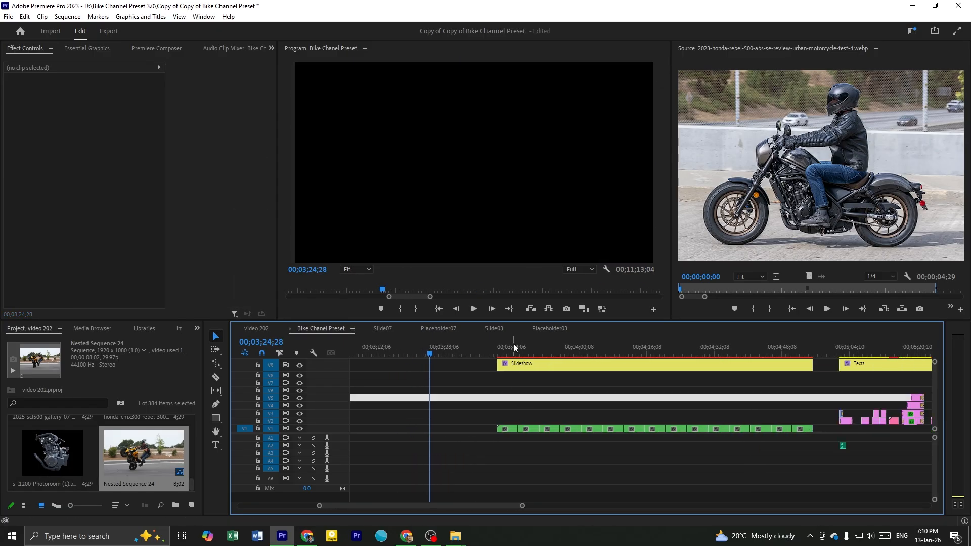
pyautogui.moveTo(531, 355); pyautogui.dragTo(795, 421)
pyautogui.scroll(-5, 751, 429)
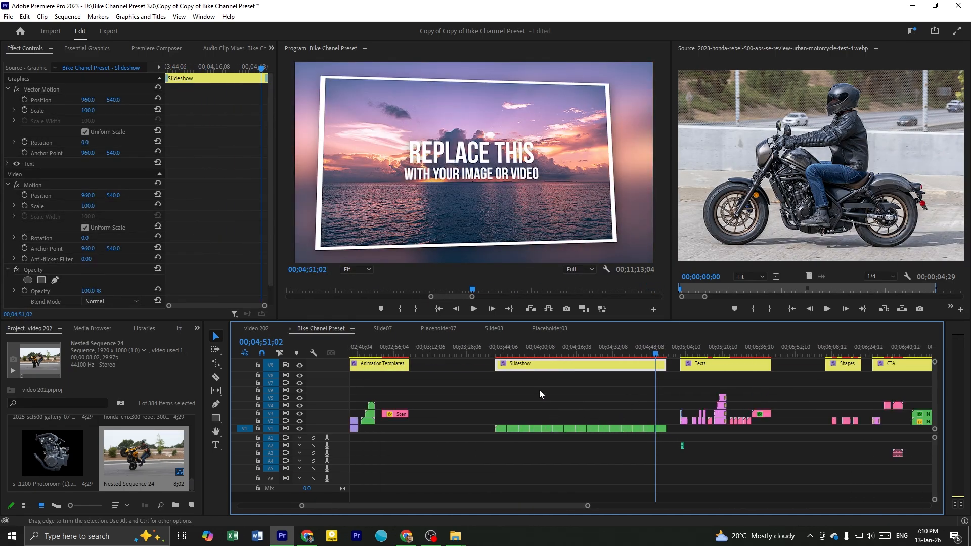
pyautogui.moveTo(554, 344); pyautogui.dragTo(568, 360)
pyautogui.click(585, 417)
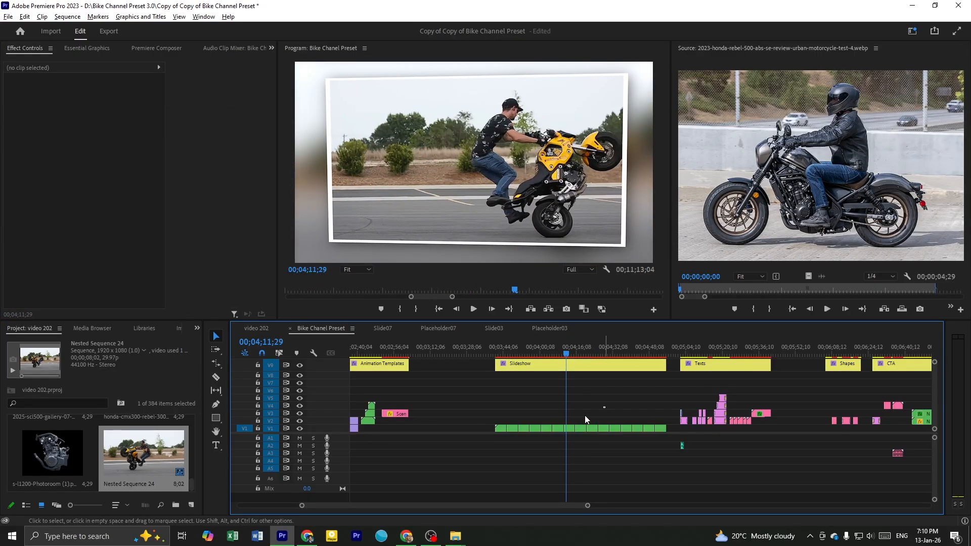
# Undo the Slide03 deletion and the edits before it, and check the Slideshow section at 00;04;13;11
pyautogui.scroll(2, 581, 408)
pyautogui.hotkey('ctrl', 'z')
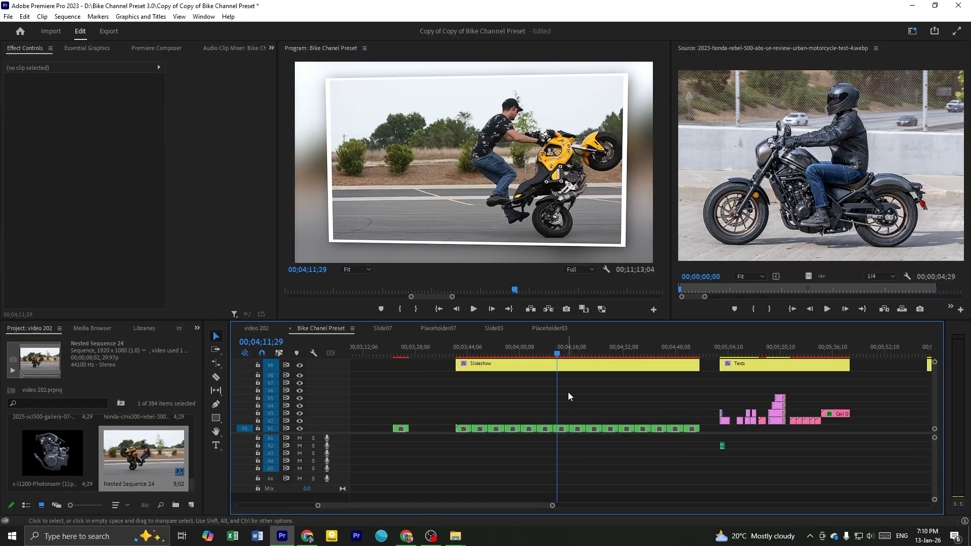
pyautogui.hotkey('ctrl', 'z')
pyautogui.hotkey('ctrl', 'z')
pyautogui.hotkey('ctrl', 'z')
pyautogui.click(564, 361)
pyautogui.scroll(-3, 569, 428)
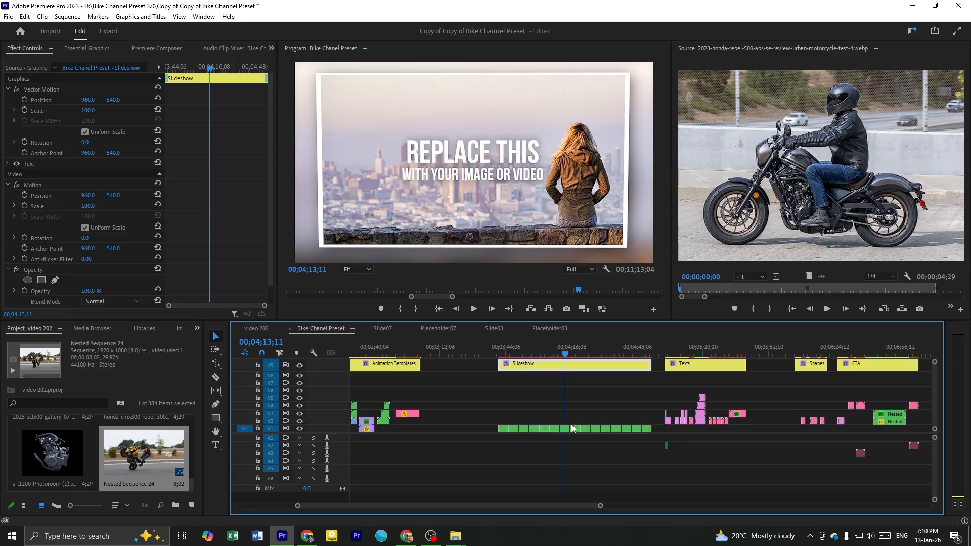
# Move the playhead past the Slideshow section to 00;04;59;20 and bring the Texts section into view
pyautogui.scroll(-2, 602, 399)
pyautogui.click(591, 351)
pyautogui.scroll(3, 654, 441)
pyautogui.scroll(2, 654, 441)
pyautogui.scroll(-1, 654, 441)
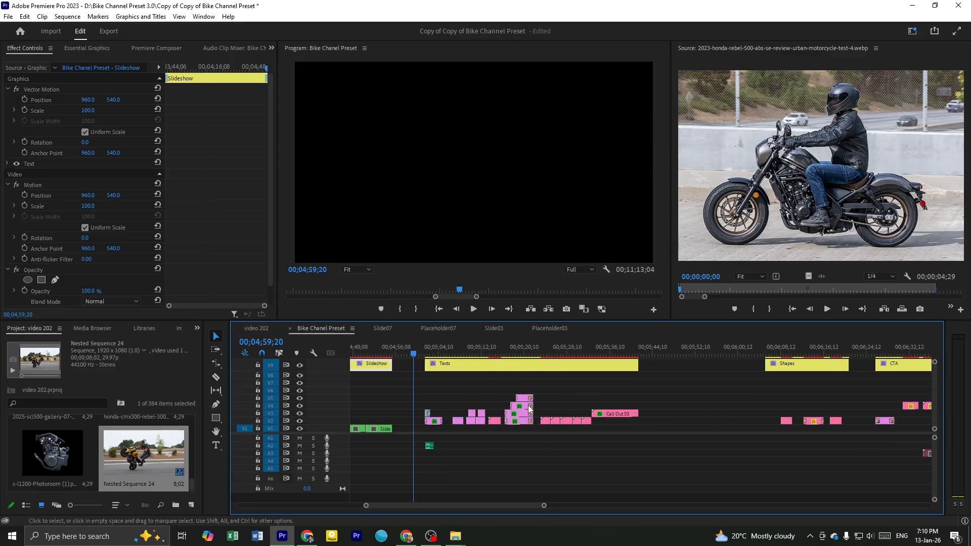
# Scrub the first preset of the Texts section to 00;05;02;12 to examine the $5000-$7000 text with falling money
pyautogui.moveTo(438, 344); pyautogui.dragTo(445, 384)
pyautogui.scroll(4, 457, 411)
pyautogui.click(392, 353)
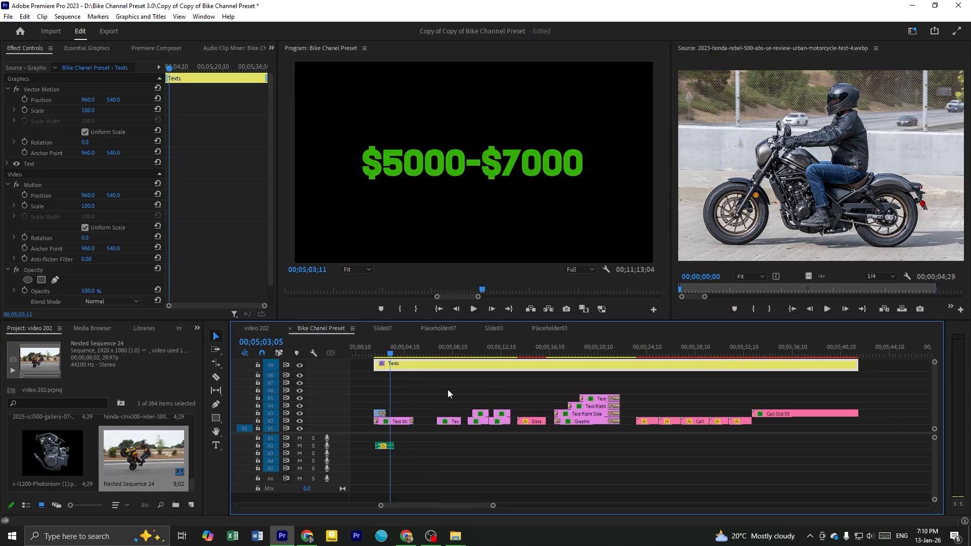
pyautogui.scroll(1, 447, 389)
pyautogui.click(480, 398)
pyautogui.click(421, 353)
pyautogui.moveTo(421, 353); pyautogui.dragTo(428, 364)
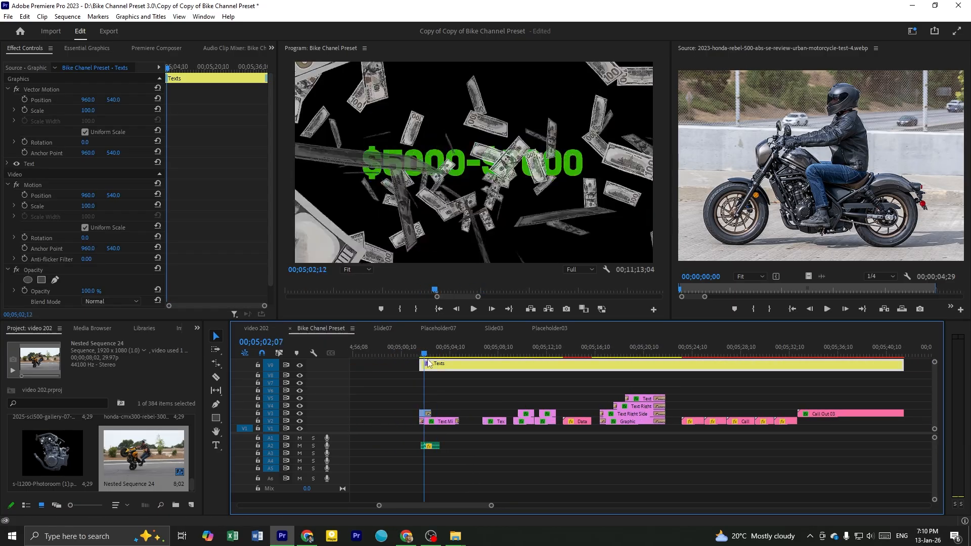
pyautogui.click(462, 387)
pyautogui.scroll(1, 448, 373)
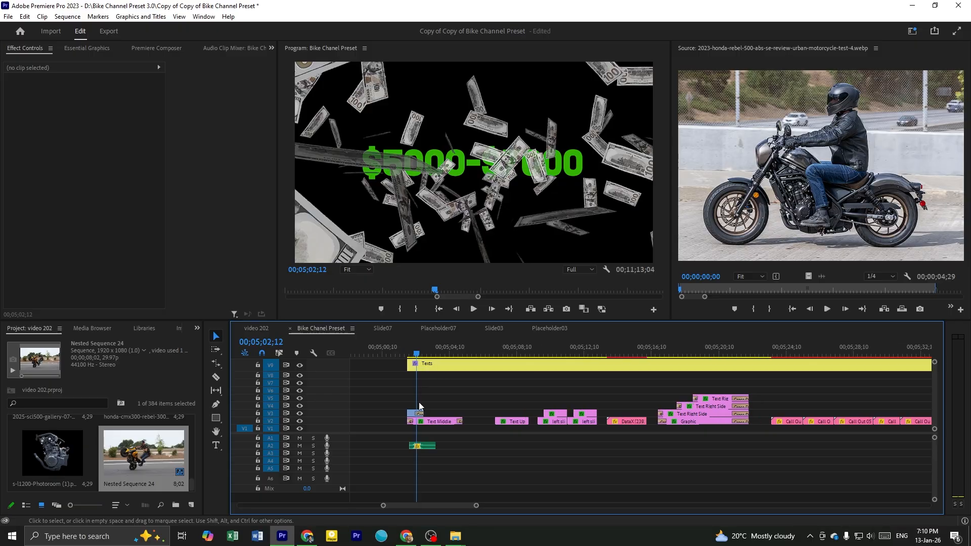
# Preview the WIND FATIGUE text preset around 00;05;07;27 and show the effect controls of its Text Up clip
pyautogui.moveTo(429, 357); pyautogui.dragTo(507, 375)
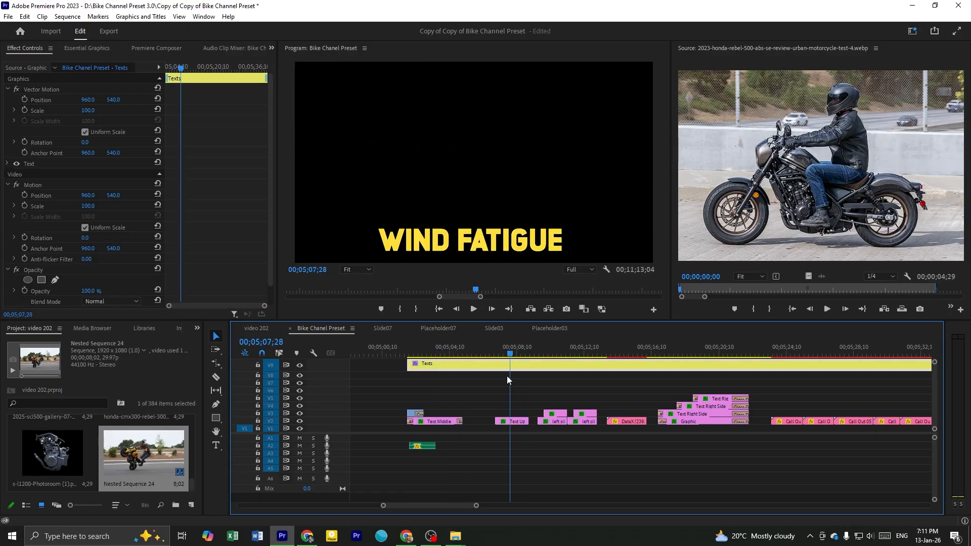
pyautogui.click(511, 421)
pyautogui.hscroll(1, 512, 399)
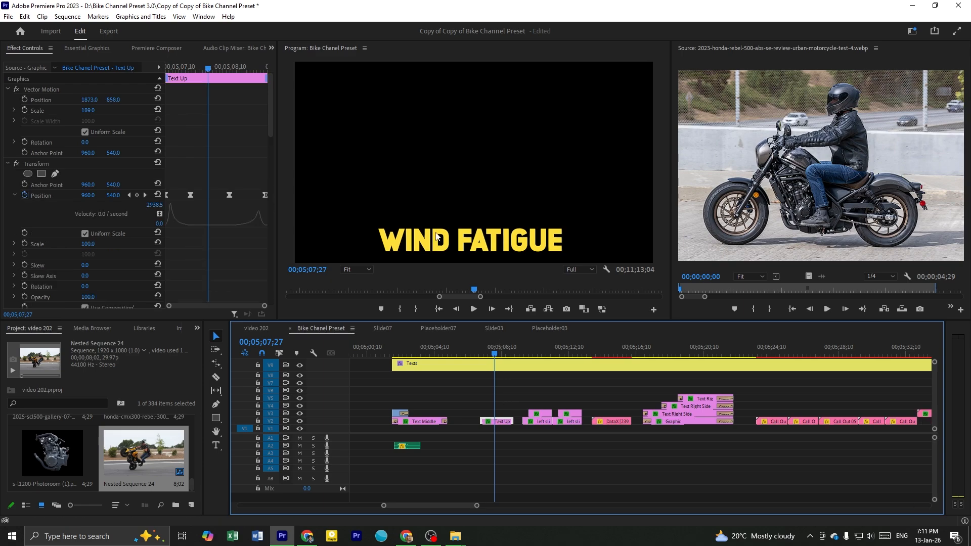
pyautogui.click(510, 386)
pyautogui.moveTo(496, 354)
pyautogui.mouseDown()
pyautogui.moveTo(485, 357)
pyautogui.moveTo(495, 361)
pyautogui.mouseUp()
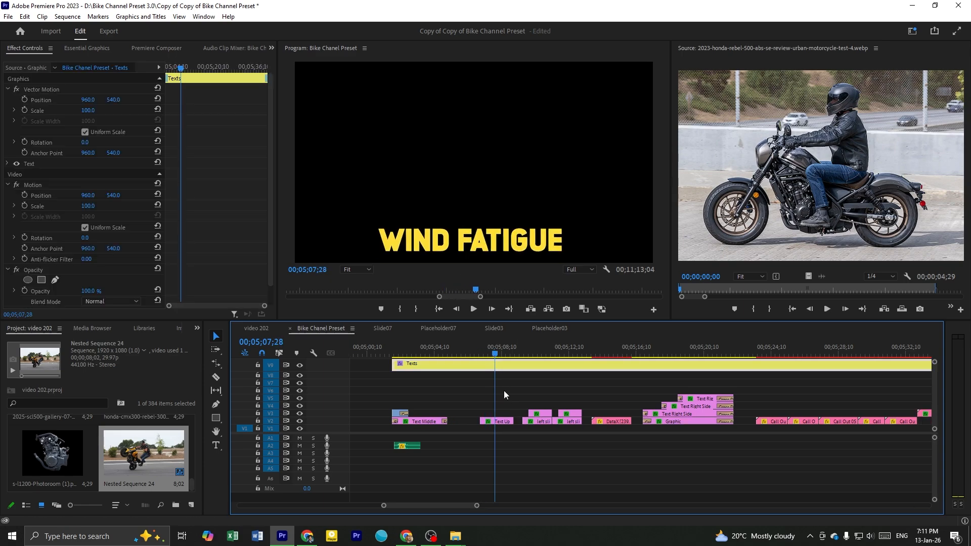
pyautogui.click(504, 422)
pyautogui.click(454, 245)
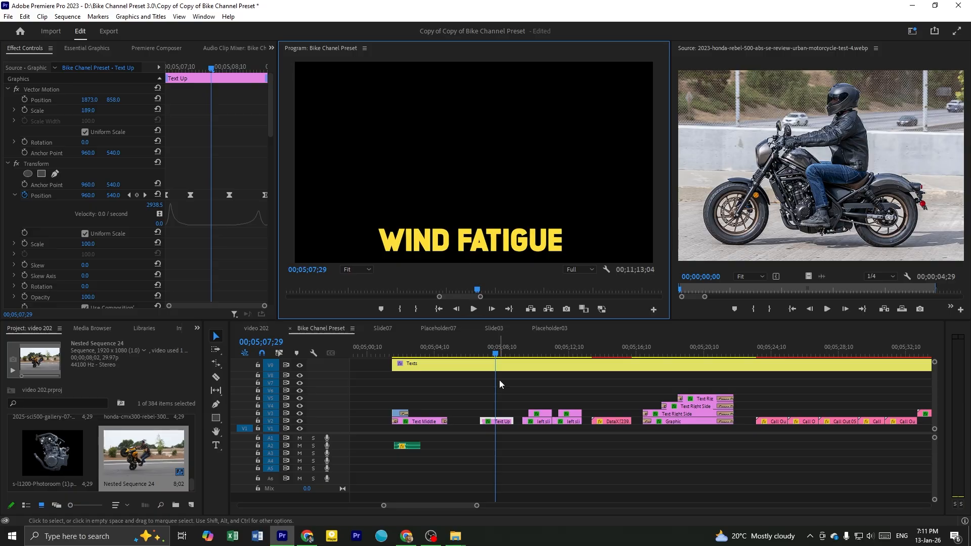
# Move the playhead to the WITHOUT A FAIRINGS preset at 00;05;10;23 and select its two left slide clips
pyautogui.click(513, 378)
pyautogui.moveTo(519, 353); pyautogui.dragTo(544, 370)
pyautogui.scroll(4, 530, 393)
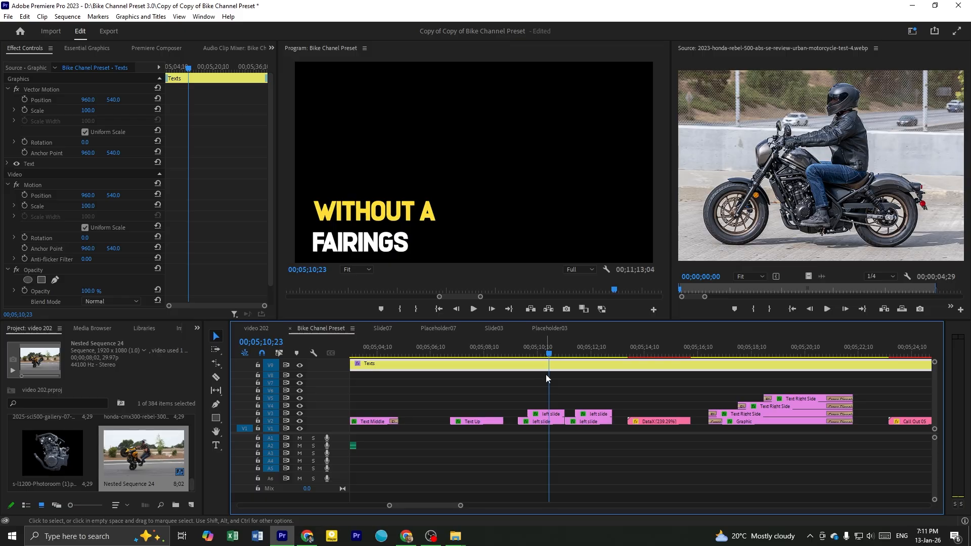
pyautogui.scroll(-2, 546, 378)
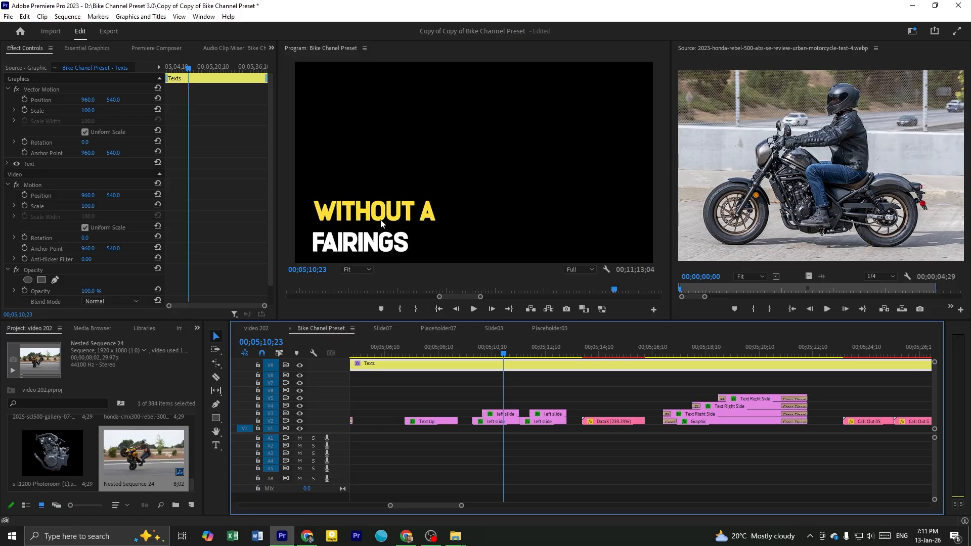
pyautogui.click(495, 432)
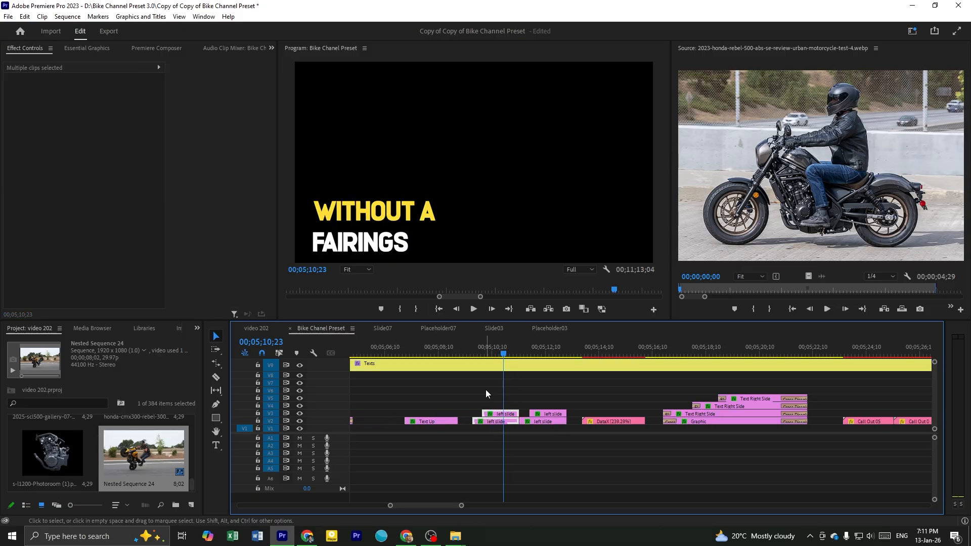
# Try replacing the WITHOUT A and FAIRINGS texts with FAF, undoing each replacement
pyautogui.doubleClick(380, 216)
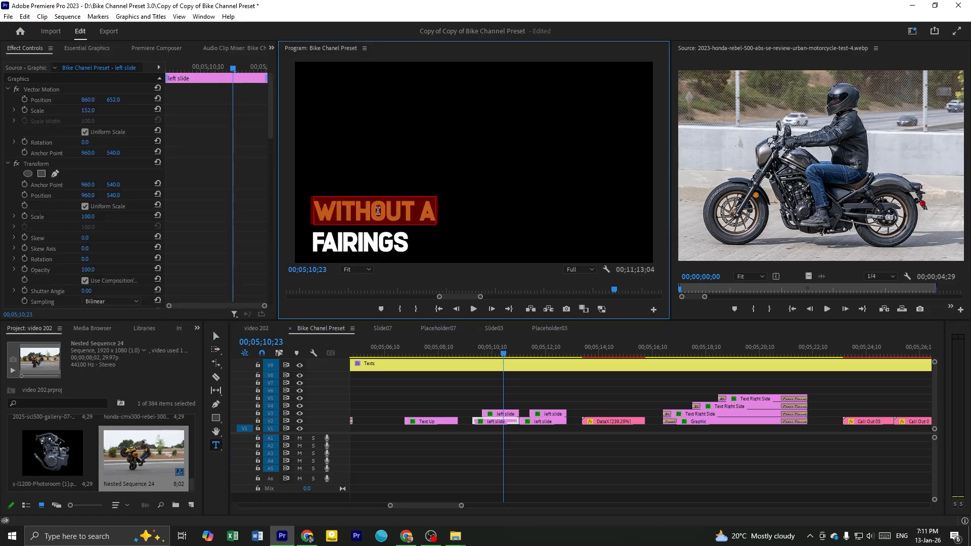
pyautogui.write('FAF')
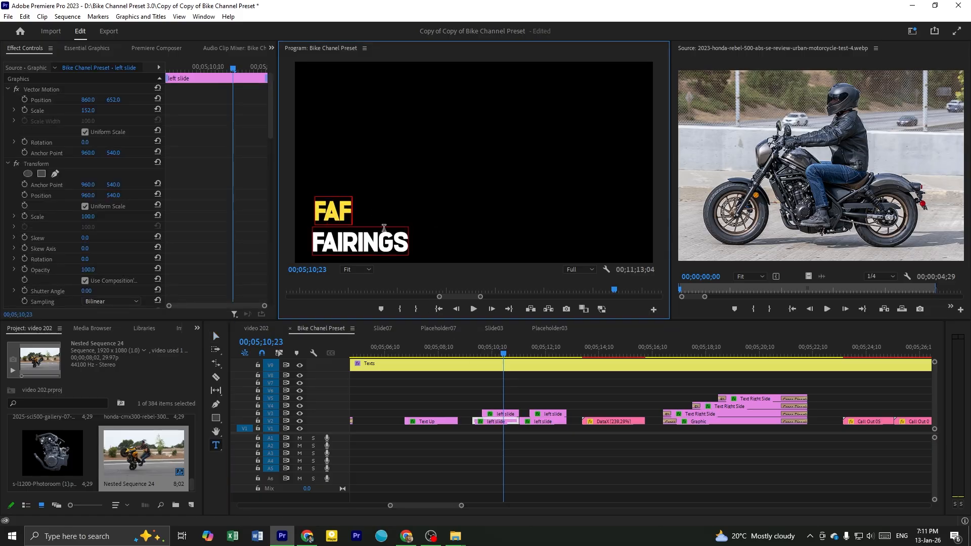
pyautogui.hotkey('ctrl', 'z')
pyautogui.doubleClick(382, 249)
pyautogui.write('FAF')
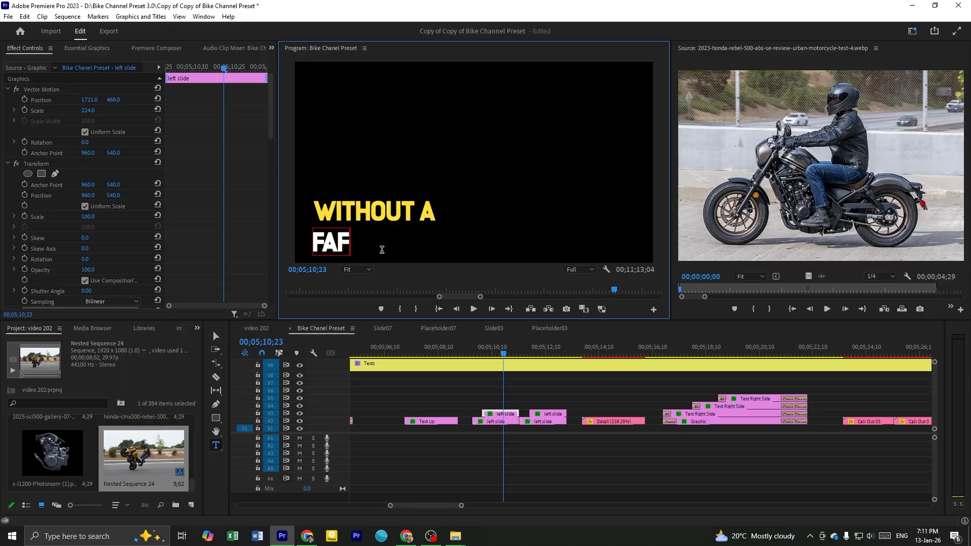
pyautogui.hotkey('ctrl', 'z')
# Delete the second pair of left slide clips around 00;05;12;10 and save the project
pyautogui.moveTo(506, 354); pyautogui.dragTo(520, 444)
pyautogui.press('Delete')
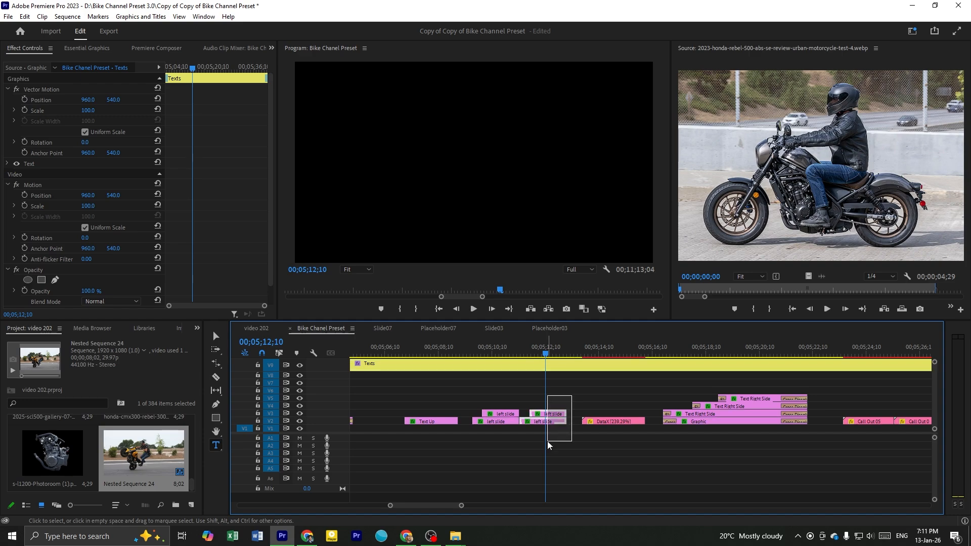
pyautogui.press('a')
pyautogui.hotkey('ctrl', 's')
pyautogui.click(592, 396)
pyautogui.press('v')
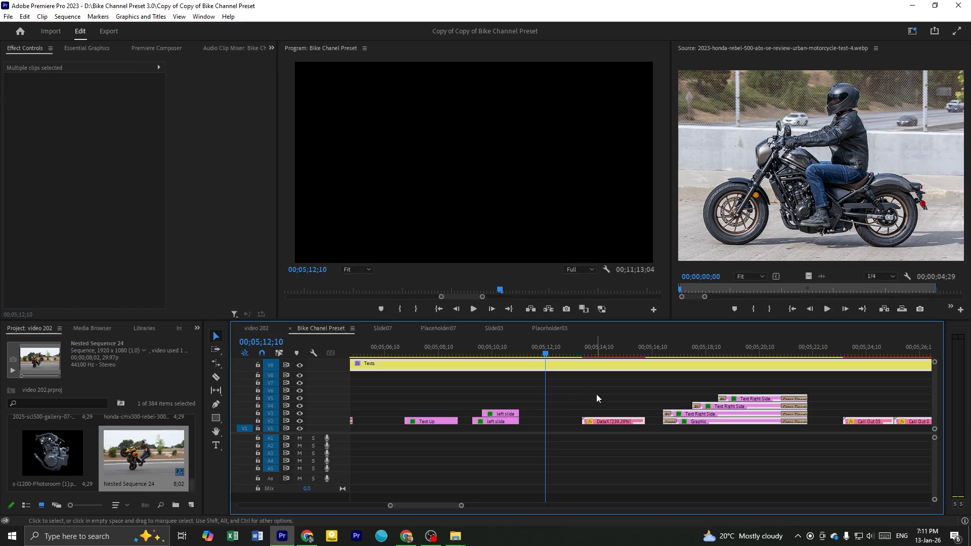
# Preview the WEIGHT 500 LBS preset at 00;05;14;27 and show the effect controls of its DataX clip
pyautogui.click(582, 399)
pyautogui.moveTo(590, 352); pyautogui.dragTo(594, 384)
pyautogui.scroll(-3, 592, 393)
pyautogui.scroll(1, 577, 396)
pyautogui.scroll(-2, 600, 407)
pyautogui.scroll(1, 601, 410)
pyautogui.click(537, 354)
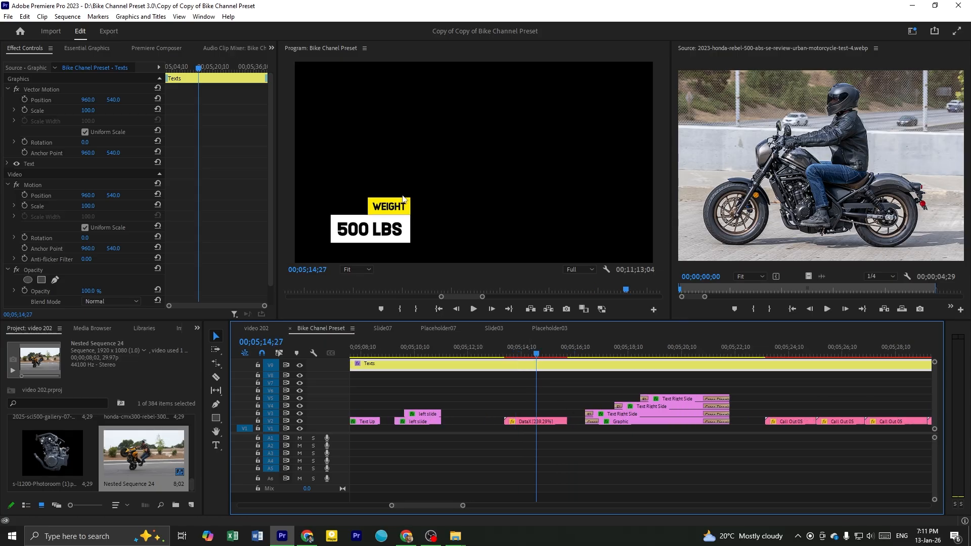
pyautogui.scroll(1, 527, 424)
pyautogui.click(519, 423)
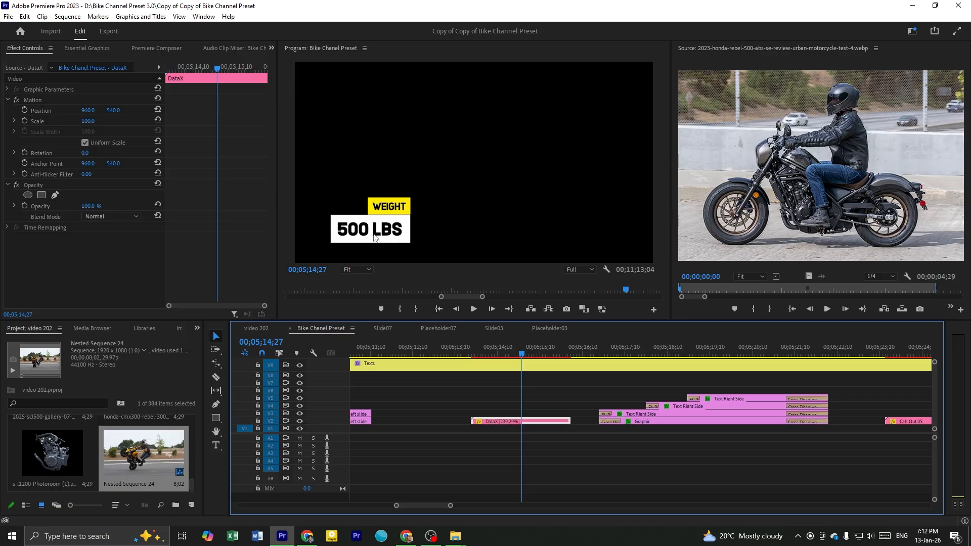
# Preview the right-side list preset with MISSING CRUISE, THIN ELECTRONICS and WEATHER EXPOSURE up to 00;05;20;22
pyautogui.scroll(-3, 512, 374)
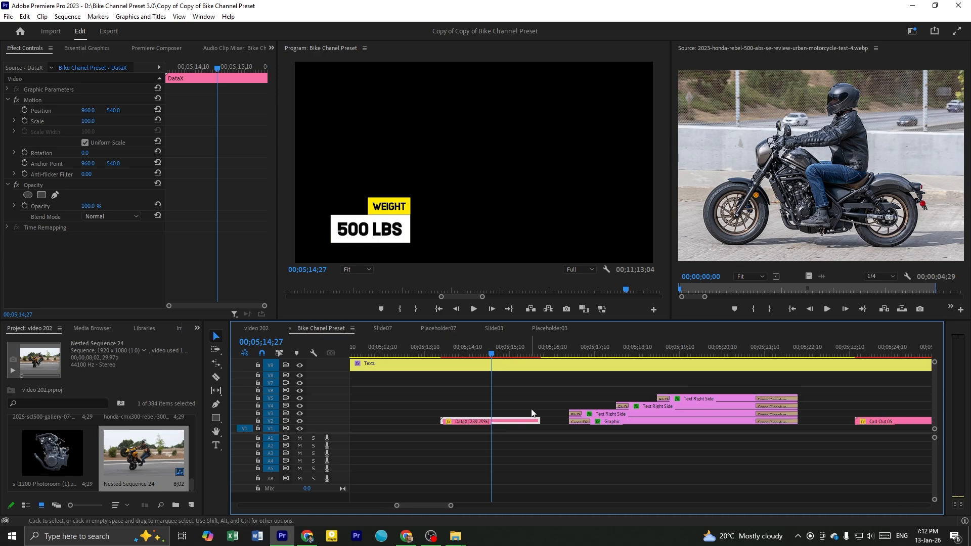
pyautogui.click(568, 361)
pyautogui.press('space')
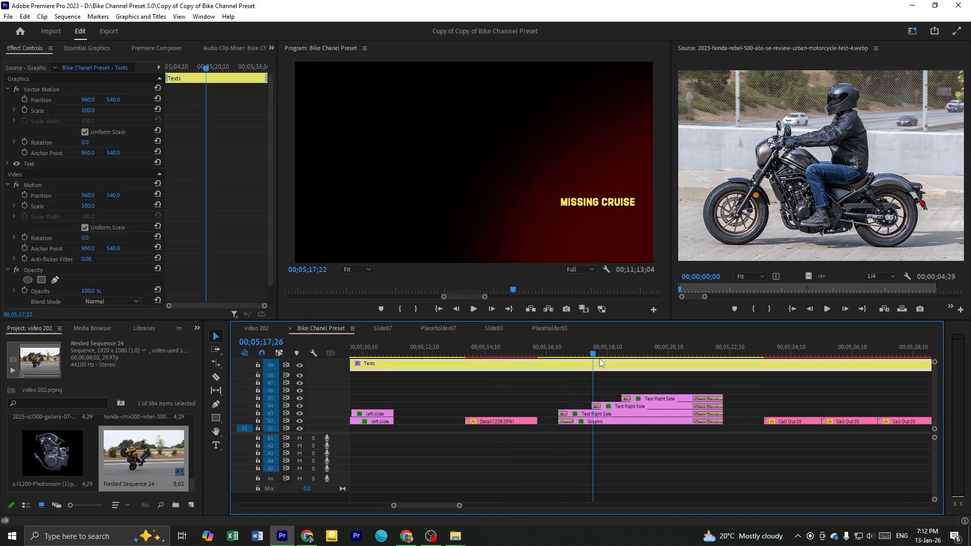
pyautogui.press('space')
pyautogui.scroll(2, 764, 414)
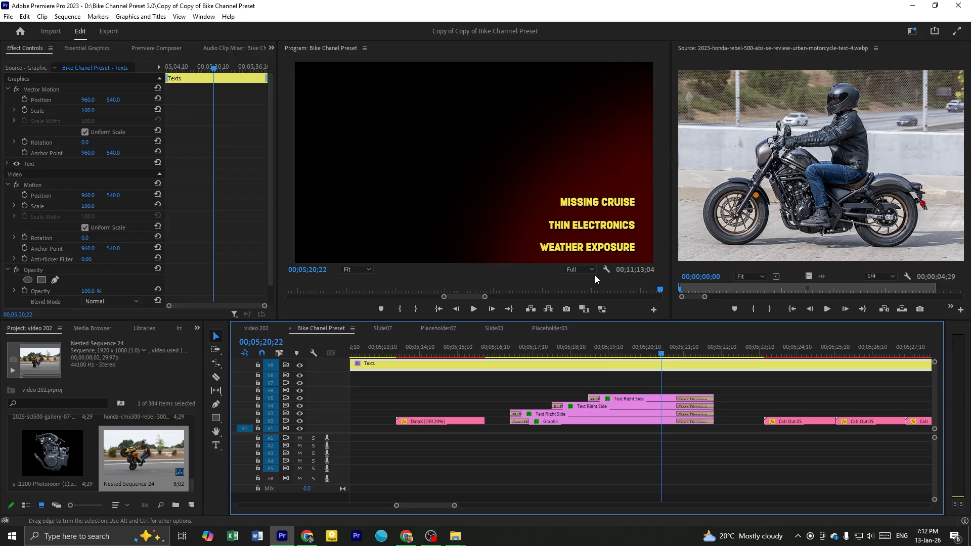
pyautogui.click(628, 385)
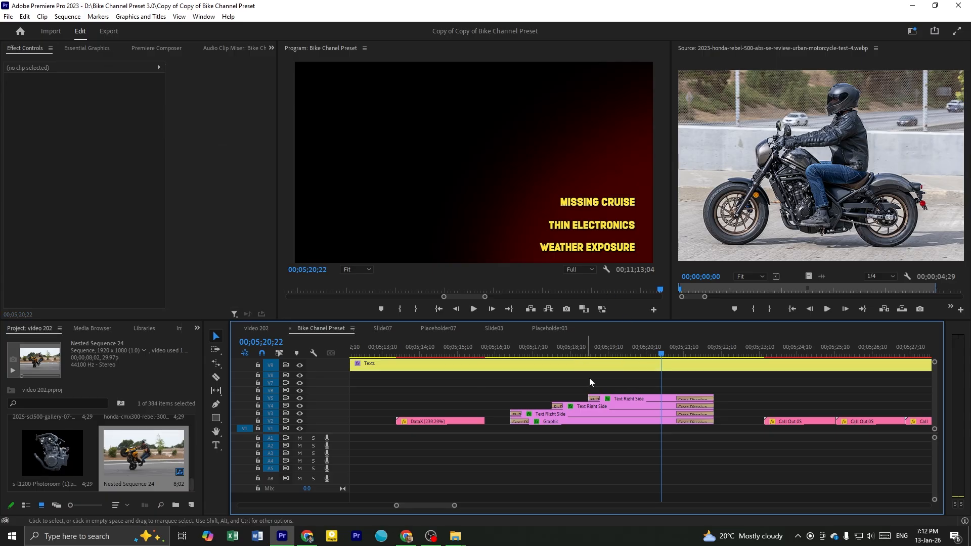
pyautogui.scroll(-2, 601, 384)
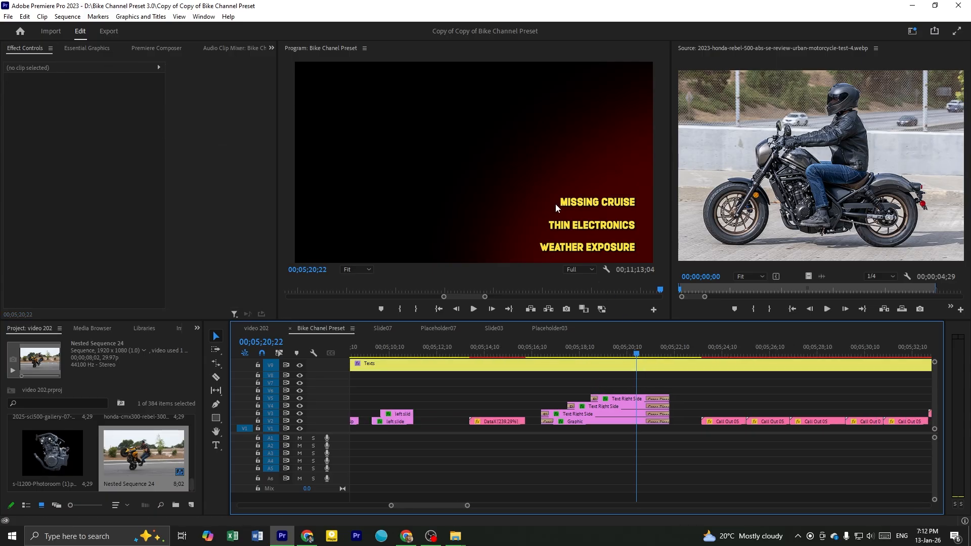
pyautogui.scroll(1, 706, 383)
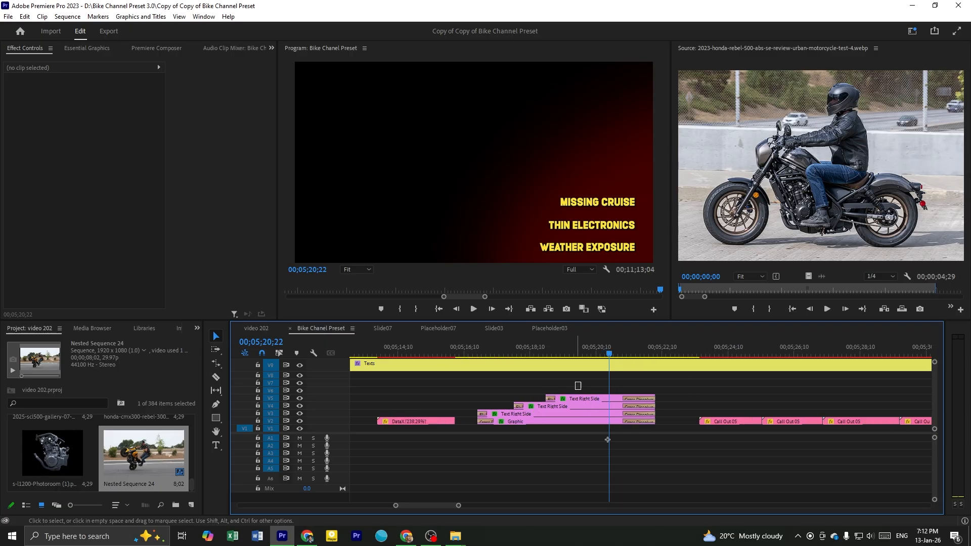
# Try replacing the MISSING CRUISE text with FAF, then undo the replacement
pyautogui.moveTo(578, 386); pyautogui.dragTo(588, 423)
pyautogui.press('t')
pyautogui.click(602, 198)
pyautogui.write('FAF')
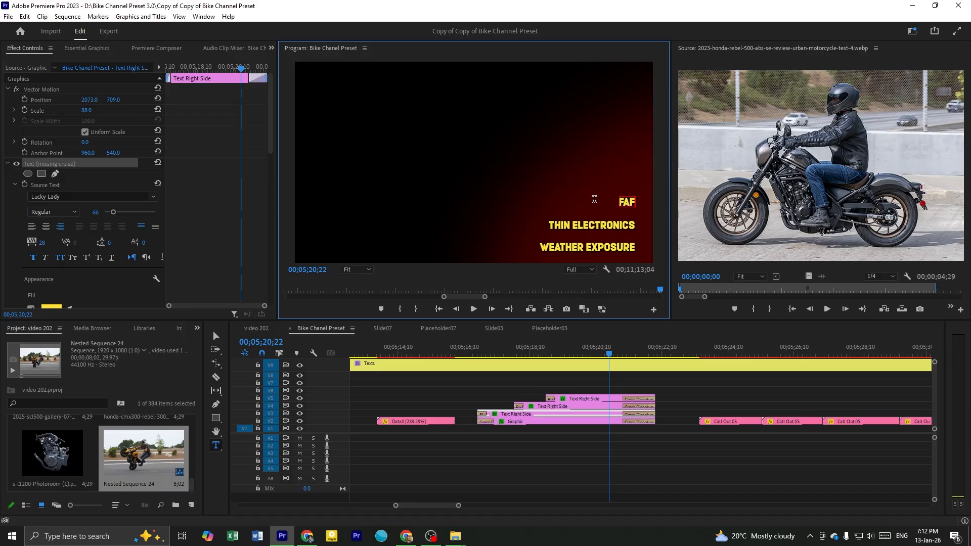
pyautogui.hotkey('ctrl', 'z')
pyautogui.click(690, 385)
# Scrub through the Call Out 05 presets to 00;05;30;07 to examine the labelled pointer callouts
pyautogui.scroll(-2, 683, 386)
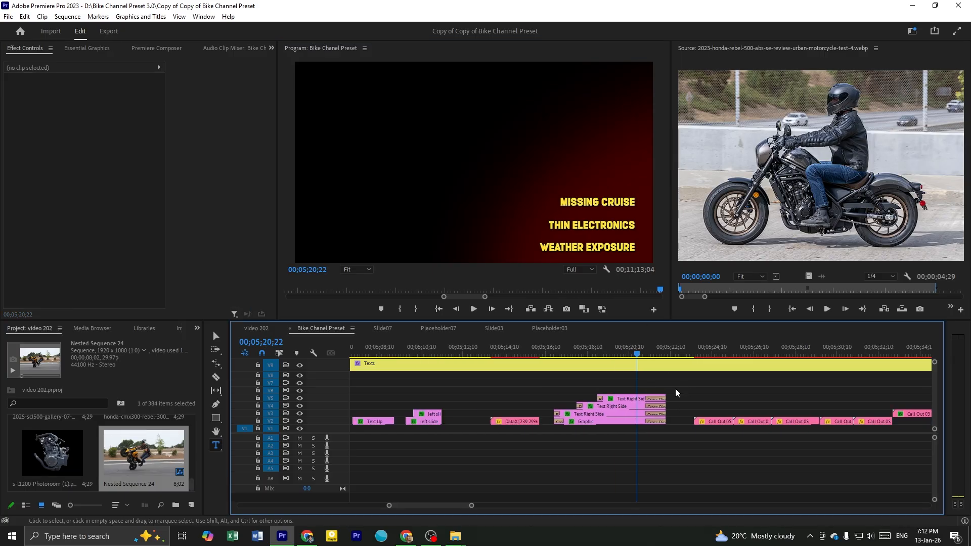
pyautogui.scroll(-4, 642, 394)
pyautogui.moveTo(535, 351); pyautogui.dragTo(666, 379)
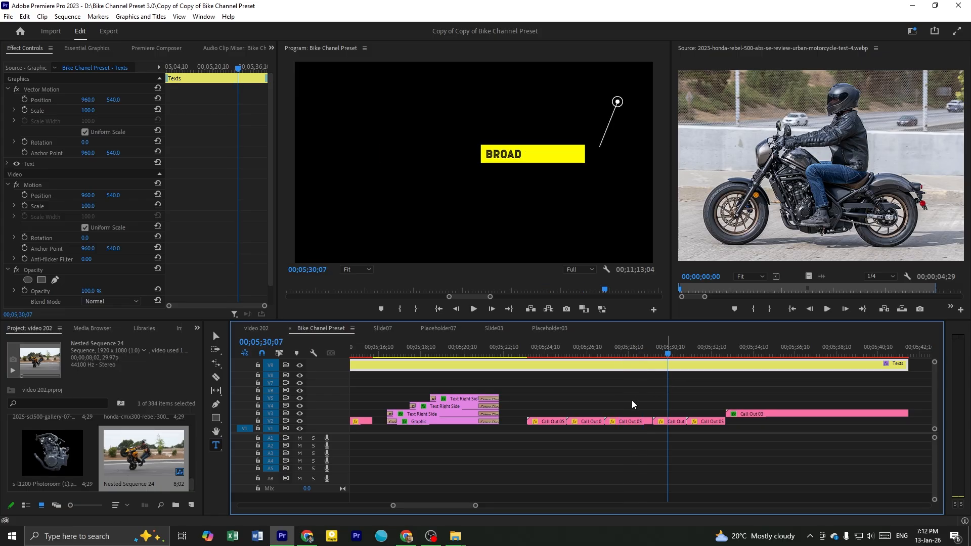
# Scrub the Call Out 03 preset to 00;05;37;12 to examine the NEW, CURATED CONTENT callout
pyautogui.scroll(-2, 607, 399)
pyautogui.moveTo(573, 354); pyautogui.dragTo(665, 372)
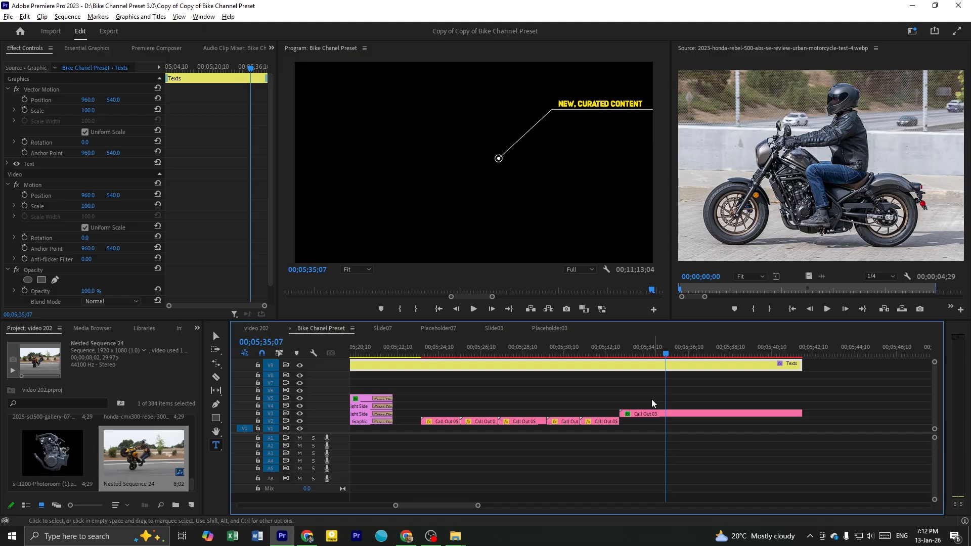
pyautogui.scroll(-1, 586, 371)
pyautogui.scroll(-2, 587, 377)
pyautogui.click(562, 349)
pyautogui.moveTo(576, 358); pyautogui.dragTo(605, 365)
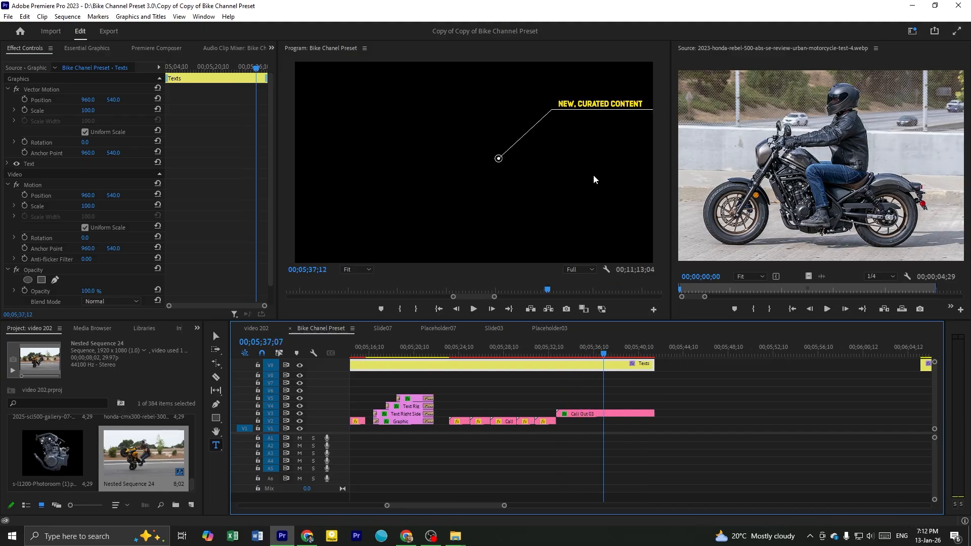
pyautogui.click(653, 400)
# Scrub the Shapes section from the yellow bar at 00;06;09;18 to the yellow circle at 00;06;18;24
pyautogui.scroll(-1, 657, 402)
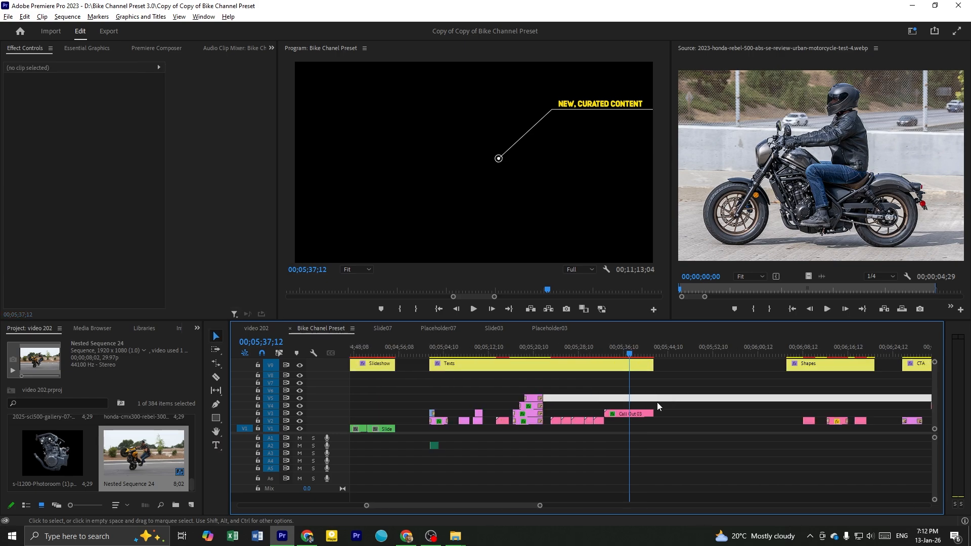
pyautogui.scroll(-5, 657, 402)
pyautogui.click(550, 349)
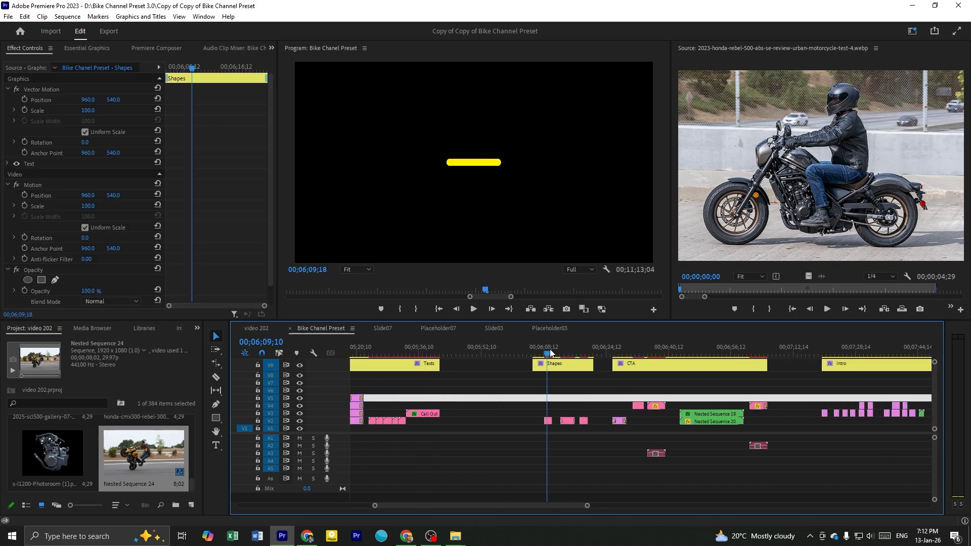
pyautogui.scroll(3, 608, 403)
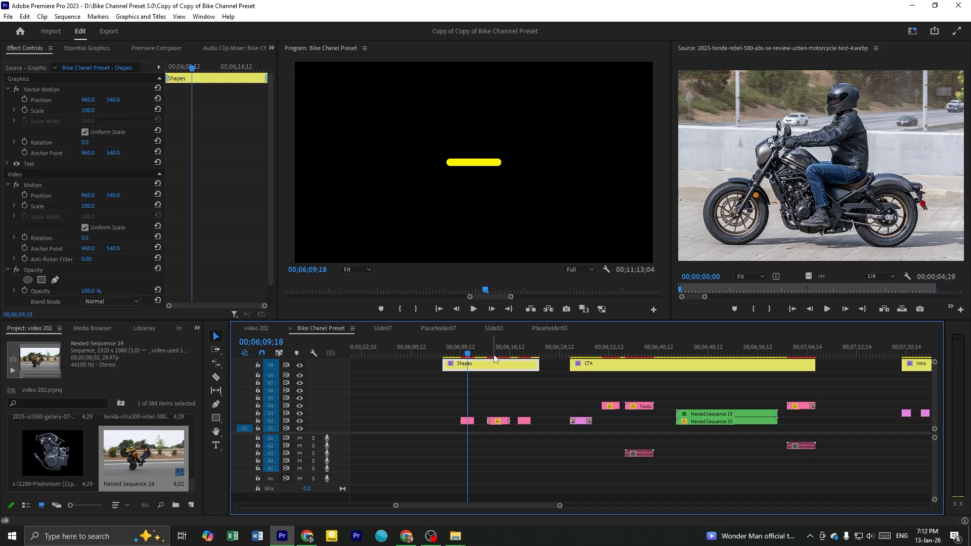
pyautogui.scroll(1, 495, 358)
pyautogui.moveTo(498, 355); pyautogui.dragTo(533, 398)
pyautogui.scroll(-2, 526, 393)
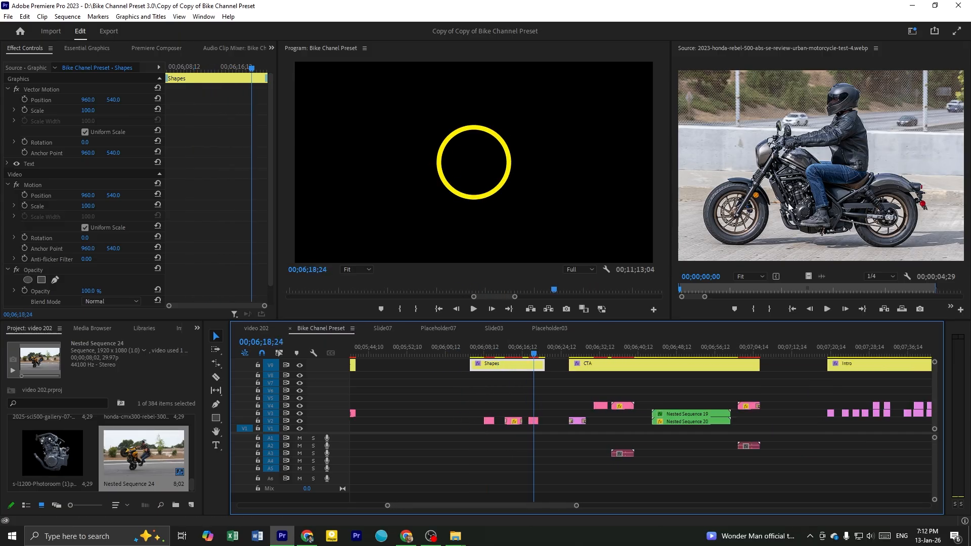
# Preview the CTA section's comment button at 00;06;28;09 and like icon at 00;06;31;28, and show the like icon clip's effect controls
pyautogui.scroll(-1, 644, 411)
pyautogui.moveTo(528, 354); pyautogui.dragTo(535, 360)
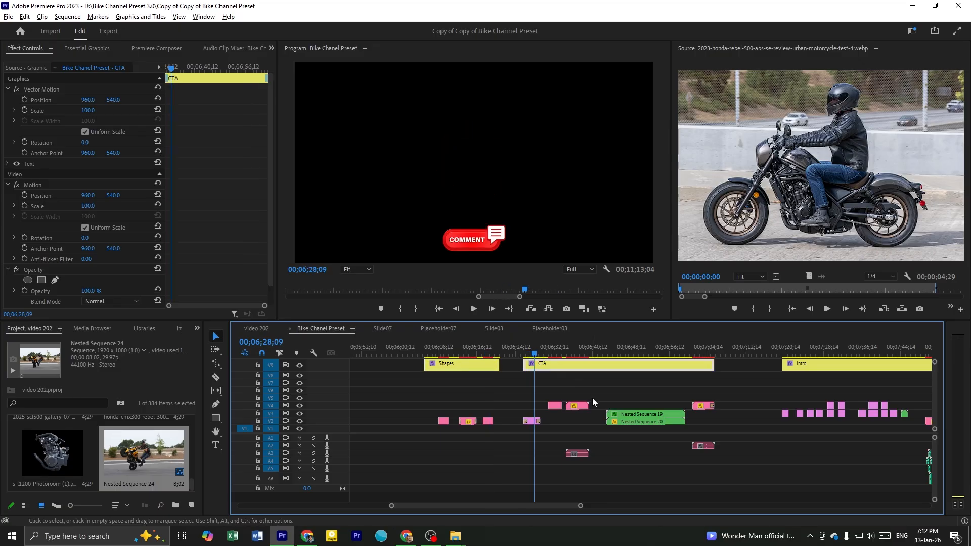
pyautogui.scroll(4, 595, 403)
pyautogui.click(443, 387)
pyautogui.moveTo(405, 348); pyautogui.dragTo(458, 369)
pyautogui.click(457, 387)
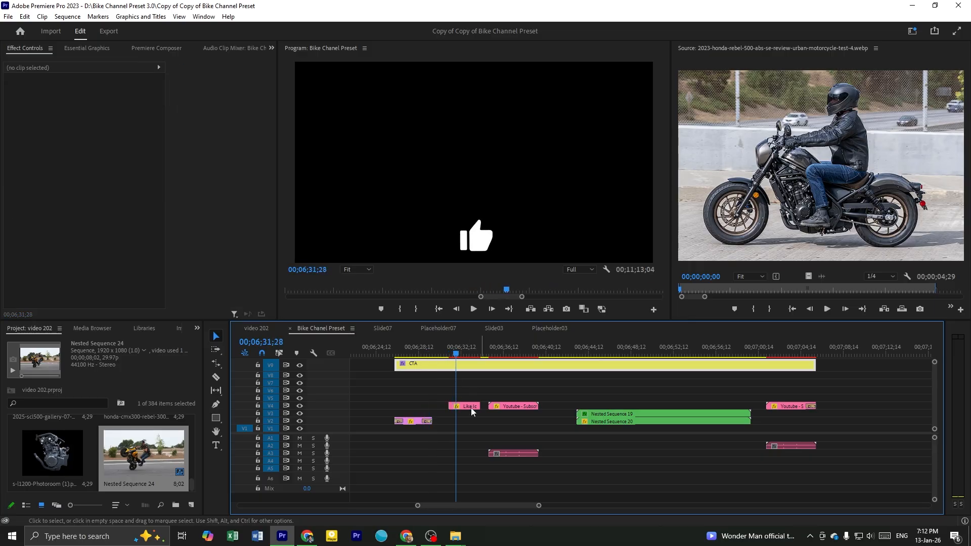
pyautogui.scroll(2, 459, 395)
pyautogui.click(465, 407)
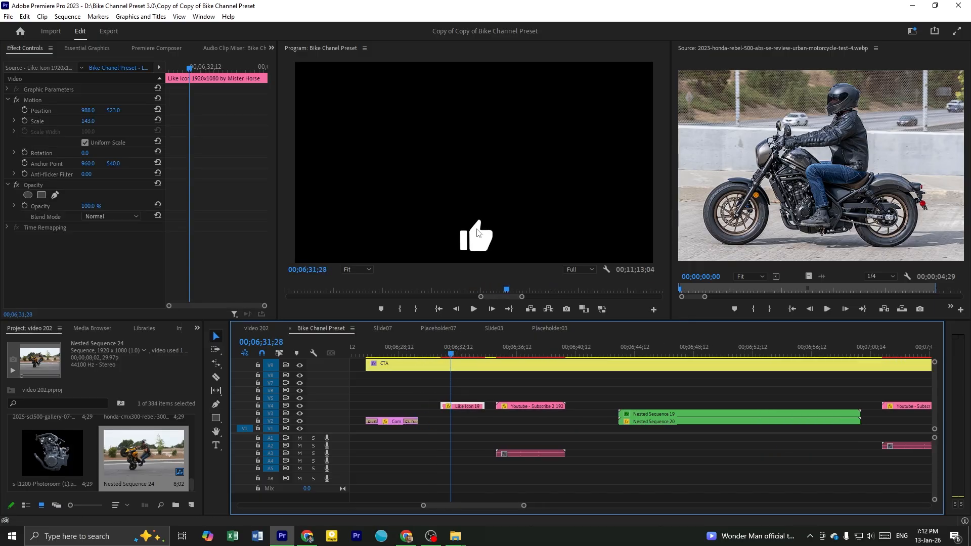
# Scrub the YouTube subscribe preset to 00;06;37;22 and inspect its video and audio clips
pyautogui.scroll(2, 434, 399)
pyautogui.click(404, 380)
pyautogui.moveTo(400, 341); pyautogui.dragTo(520, 391)
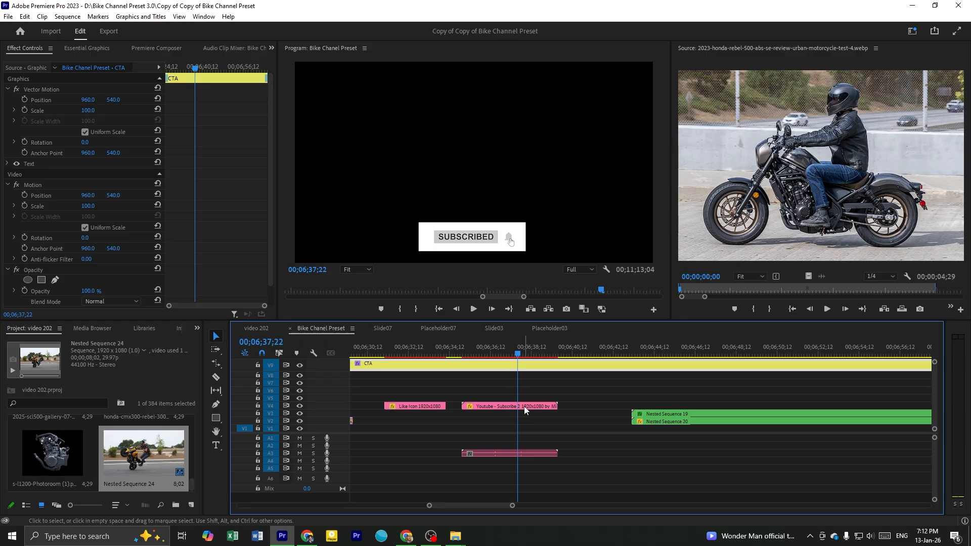
pyautogui.click(523, 406)
pyautogui.keyDown('shift'); pyautogui.click(511, 453); pyautogui.keyUp('shift')
pyautogui.click(582, 421)
# Scrub the Nested Sequence 19 and 20 preset to 00;06;47;13 to examine the two curved arrows
pyautogui.scroll(-2, 578, 421)
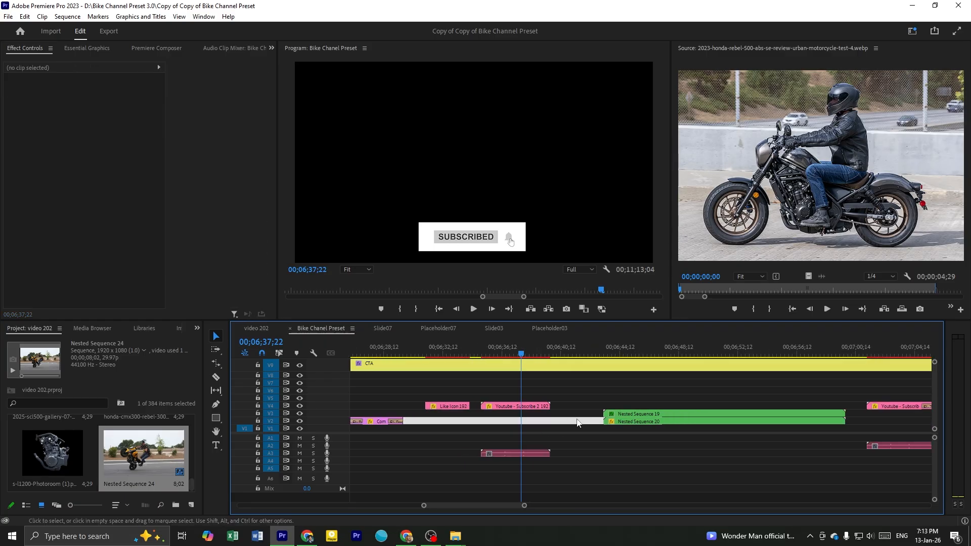
pyautogui.scroll(-1, 579, 423)
pyautogui.moveTo(565, 353); pyautogui.dragTo(615, 395)
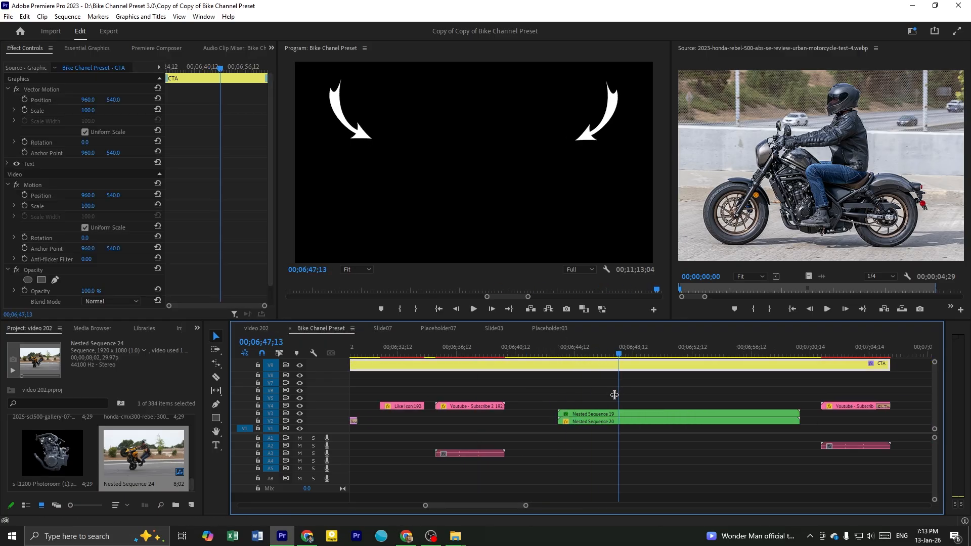
pyautogui.scroll(-2, 553, 411)
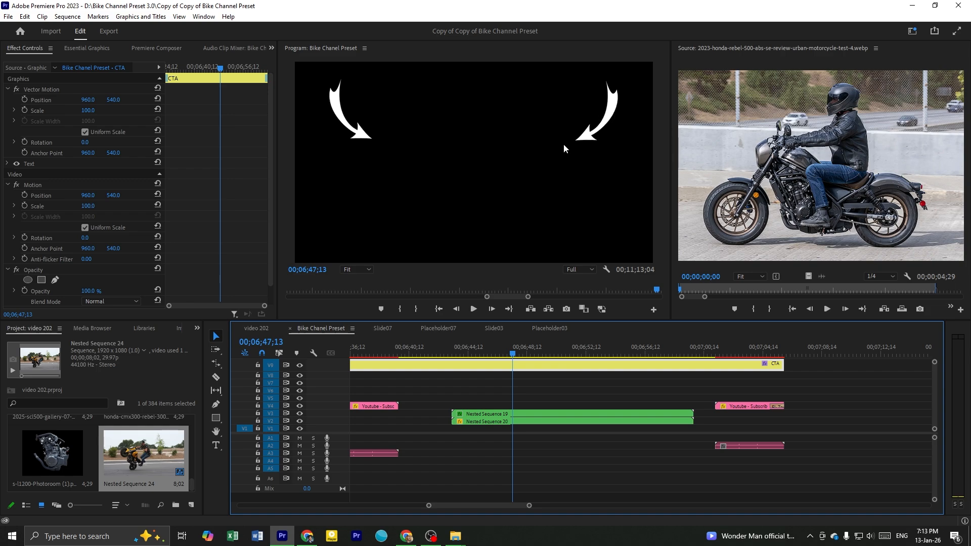
# Try to extend the end of the Nested Sequence 20 arrow clip on the second video track
pyautogui.click(548, 384)
pyautogui.scroll(-3, 548, 385)
pyautogui.scroll(2, 590, 398)
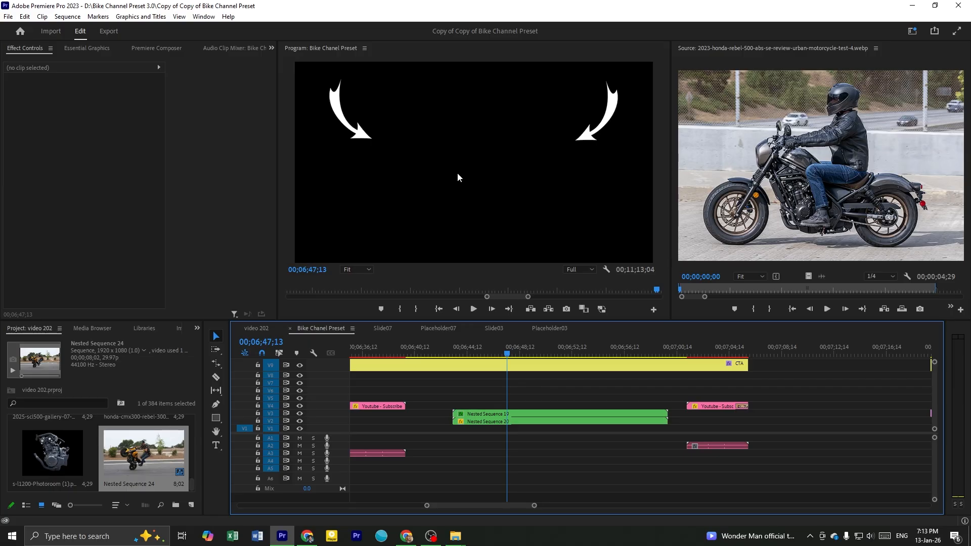
pyautogui.moveTo(554, 399); pyautogui.dragTo(543, 424)
pyautogui.click(559, 386)
pyautogui.scroll(-1, 576, 394)
pyautogui.click(624, 420)
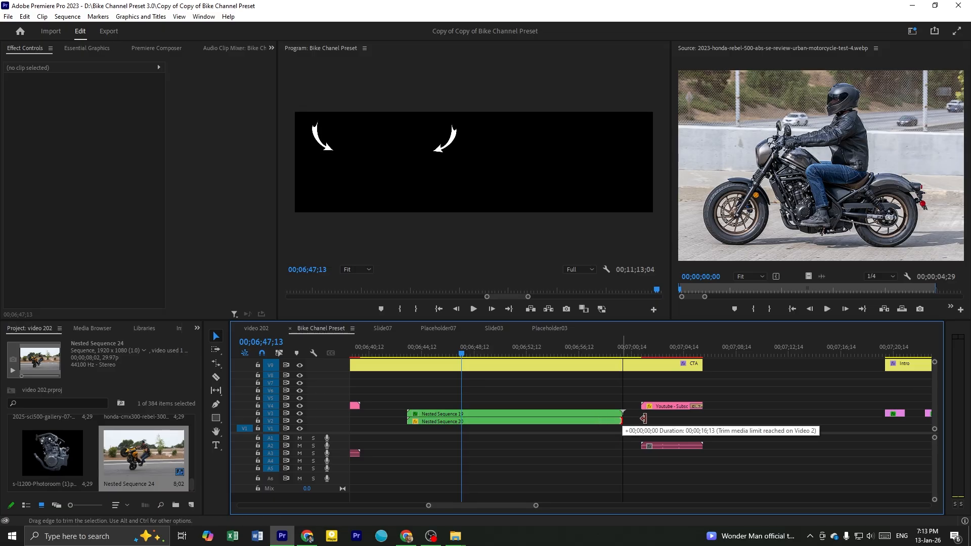
# Preview the last subscribe preset of the CTA section at 00;07;04;06 and bring the Intro section into view
pyautogui.scroll(-2, 609, 385)
pyautogui.moveTo(576, 344); pyautogui.dragTo(619, 372)
pyautogui.scroll(-3, 562, 381)
pyautogui.scroll(-5, 562, 382)
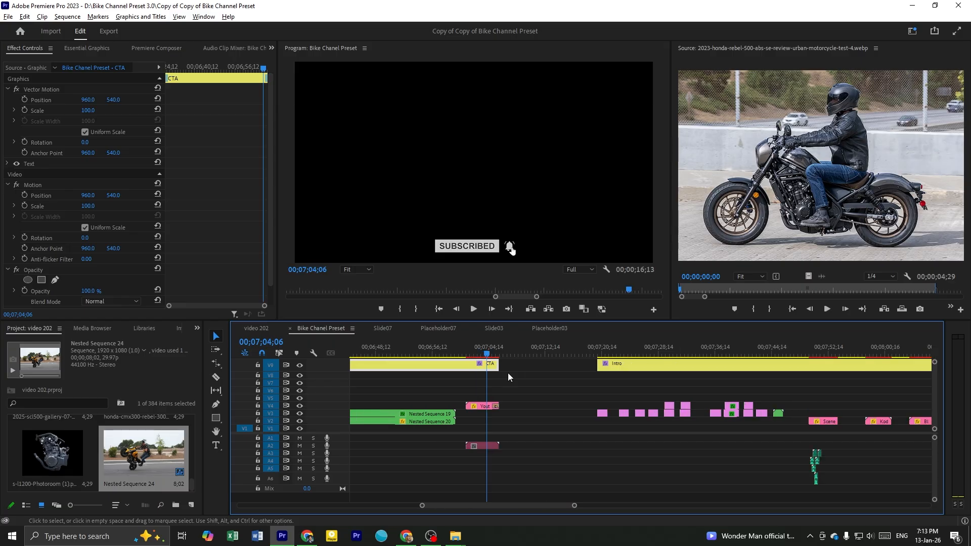
# Scrub past the Intro section into the Overlay section and preview its overlay clips up to 00;10;17;15
pyautogui.moveTo(530, 353); pyautogui.dragTo(708, 395)
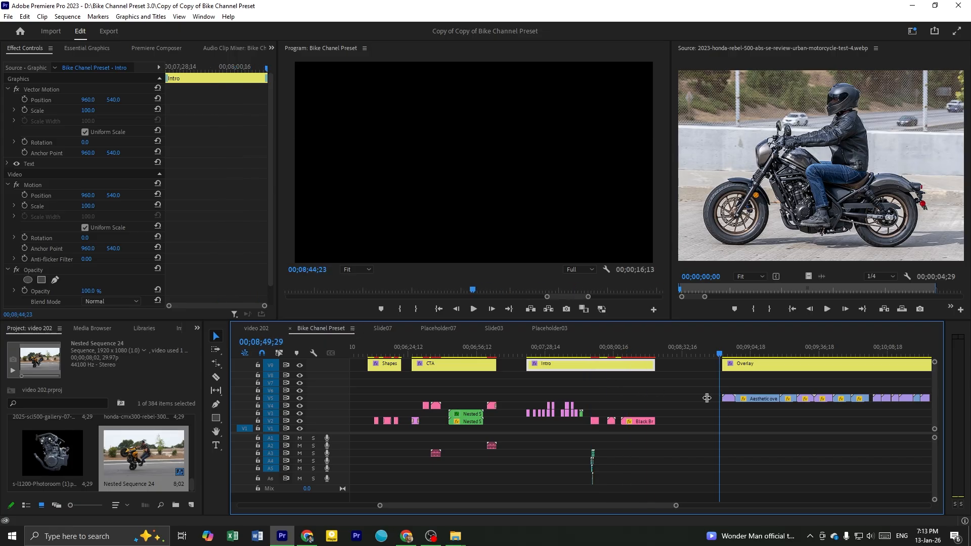
pyautogui.scroll(-6, 707, 397)
pyautogui.scroll(-2, 591, 397)
pyautogui.moveTo(572, 353); pyautogui.dragTo(603, 406)
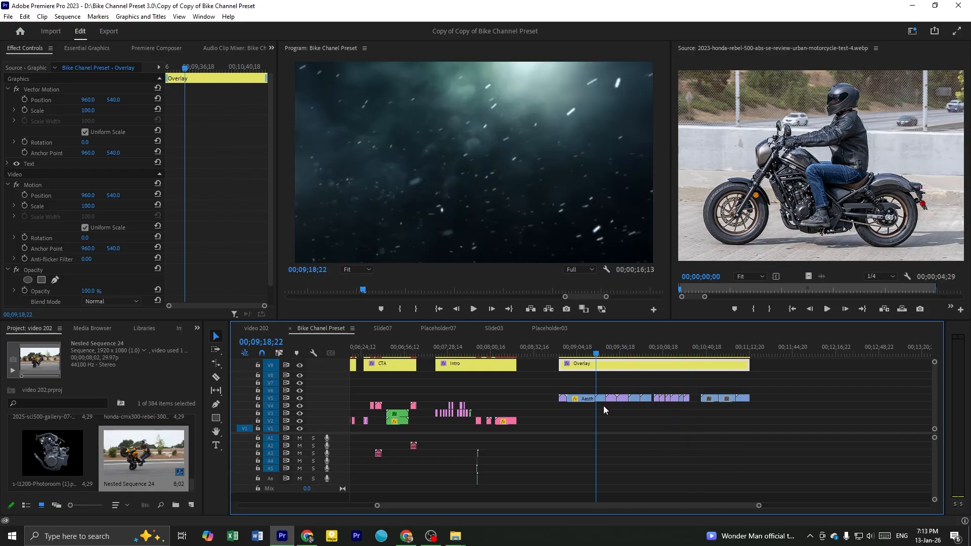
pyautogui.scroll(3, 602, 405)
pyautogui.moveTo(556, 356); pyautogui.dragTo(723, 380)
pyautogui.scroll(2, 494, 397)
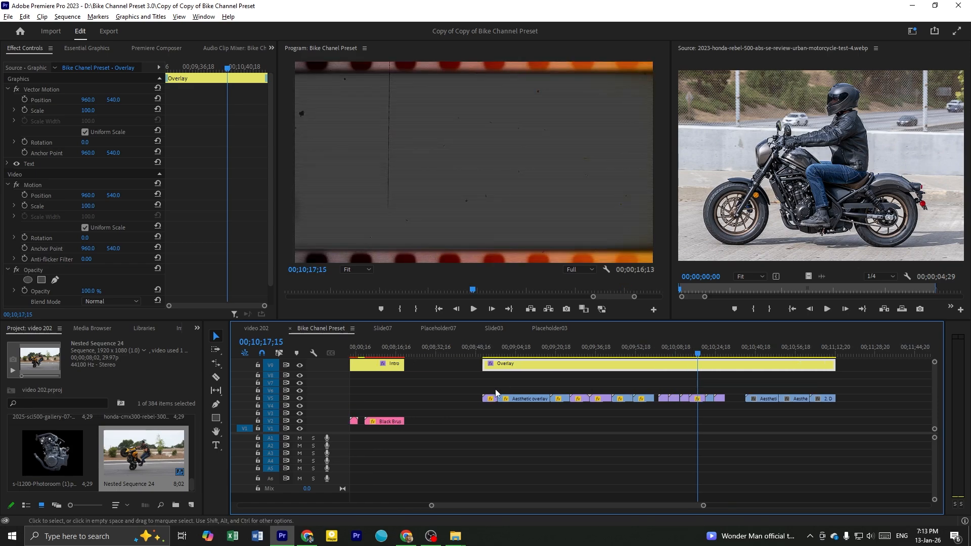
# Select the Aesthetic overlays for edits.mp4 clip at 00;09;02;15 and choose Overlay as its blend mode
pyautogui.click(514, 349)
pyautogui.click(526, 401)
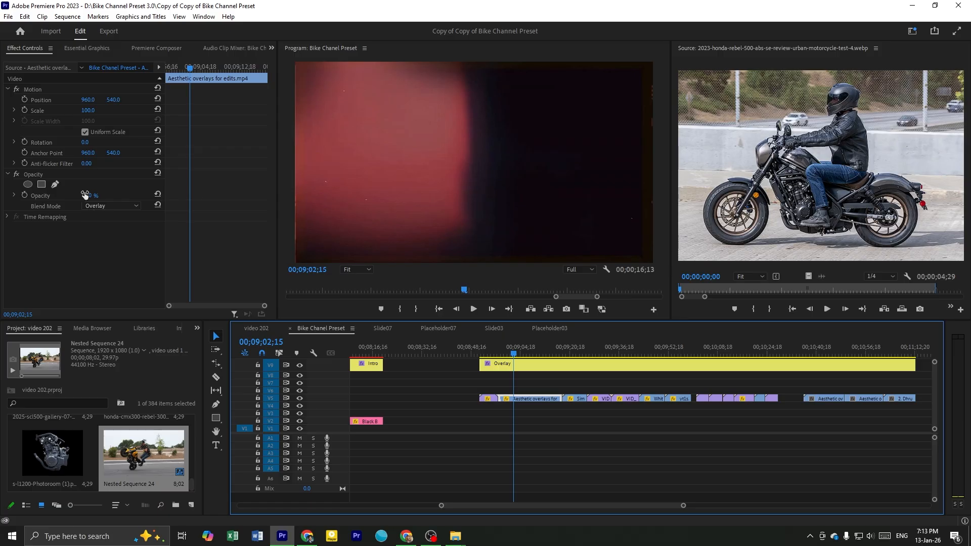
pyautogui.click(103, 207)
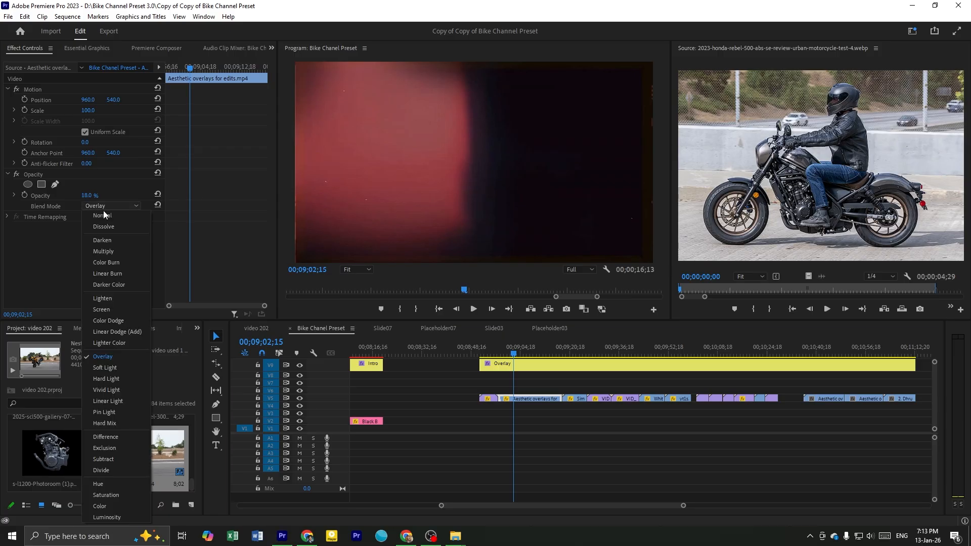
pyautogui.click(101, 359)
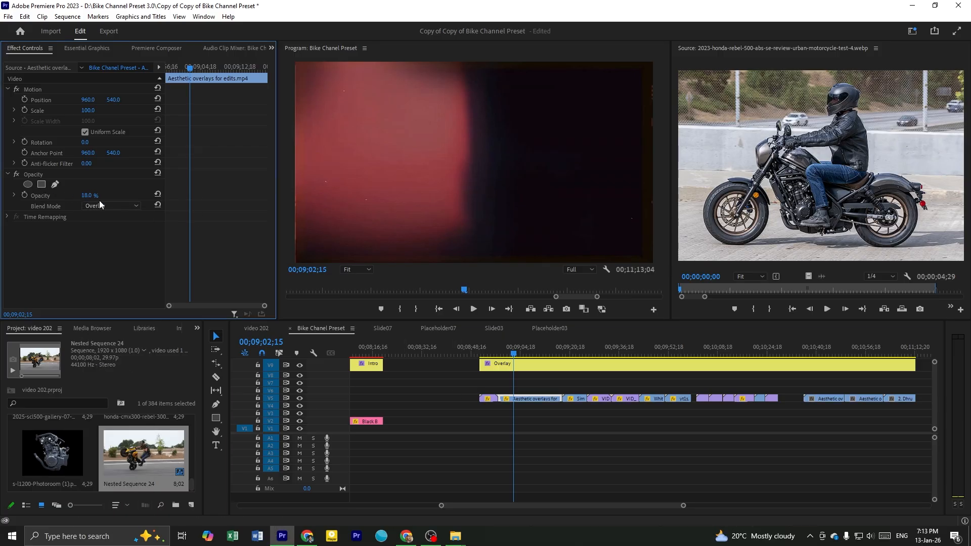
# Place the Aesthetic overlays for edits.mp4 clip on track V6 of the video 202 sequence and move the playhead to 00;14;56;07 beneath it
pyautogui.click(546, 414)
pyautogui.click(530, 400)
pyautogui.moveTo(531, 400); pyautogui.dragTo(380, 364)
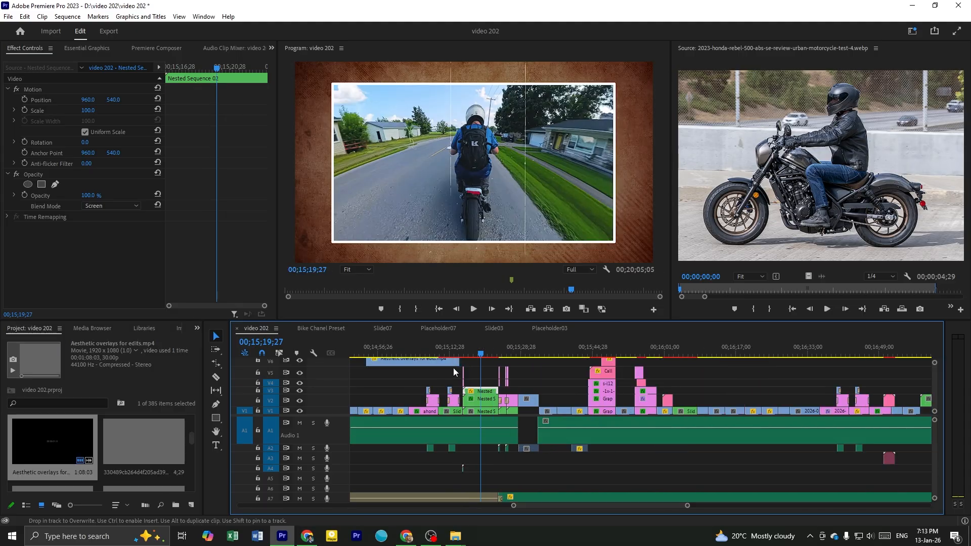
pyautogui.press('-')
pyautogui.press('-')
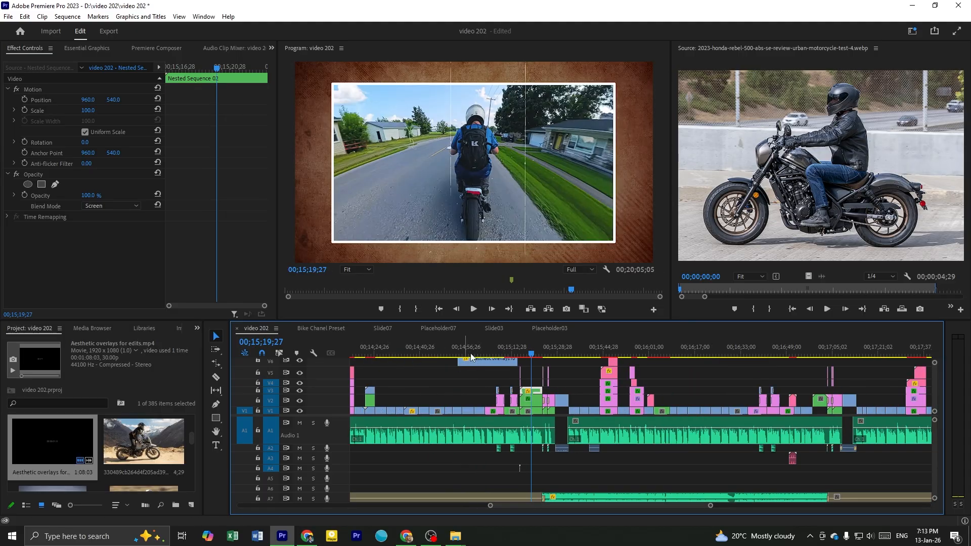
pyautogui.click(465, 348)
pyautogui.press('=')
pyautogui.press('=')
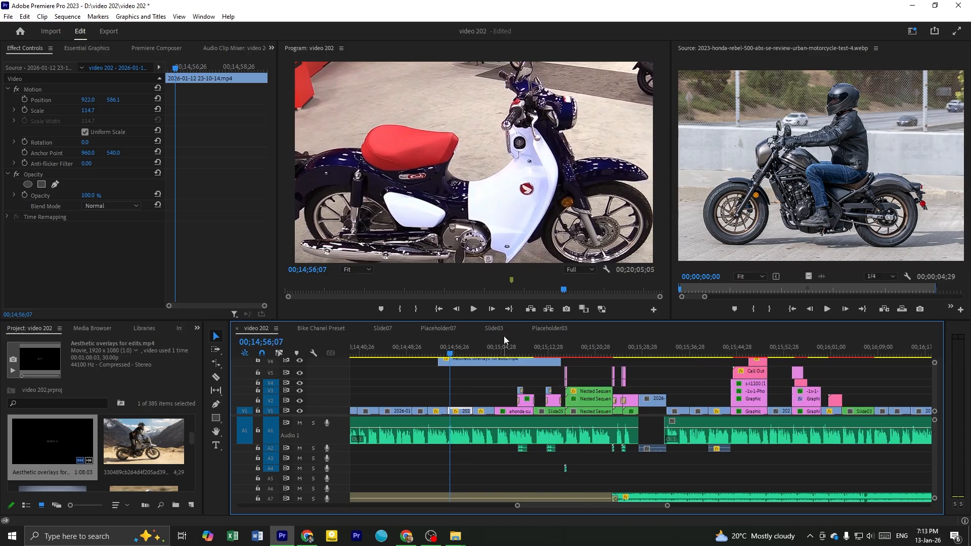
# Play the overlaid scooter footage with the program monitor maximized, stopping at 00;14;58;22
pyautogui.click(446, 165)
pyautogui.press('`')
pyautogui.press('space')
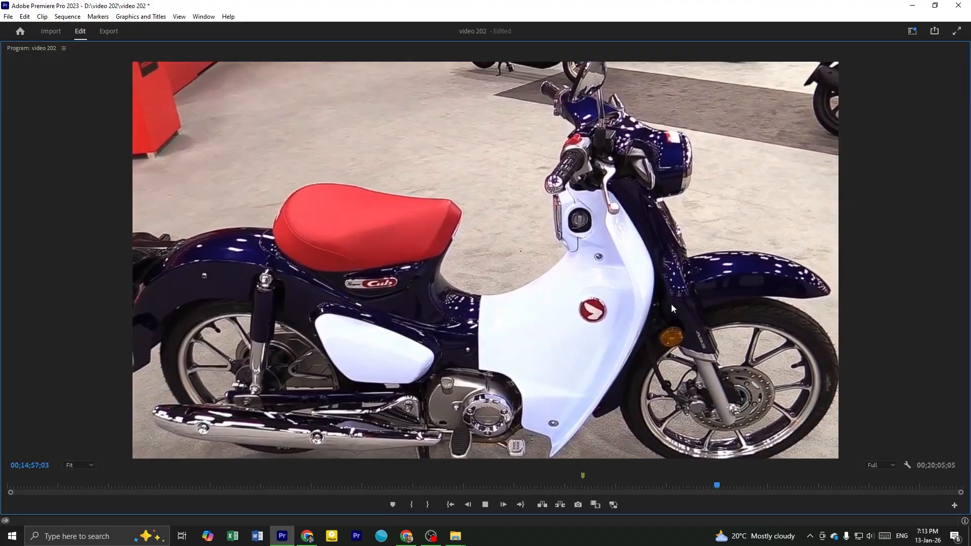
pyautogui.press('space')
pyautogui.press('`')
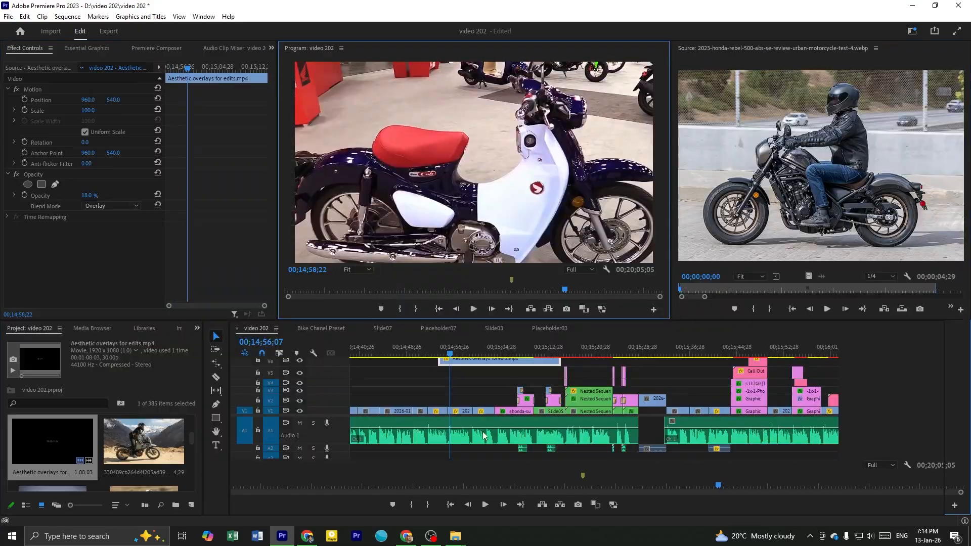
# Set the overlay clip's opacity to 57% and play the footage in the maximized program monitor up to 00;15;06;03
pyautogui.moveTo(87, 198); pyautogui.dragTo(65, 197)
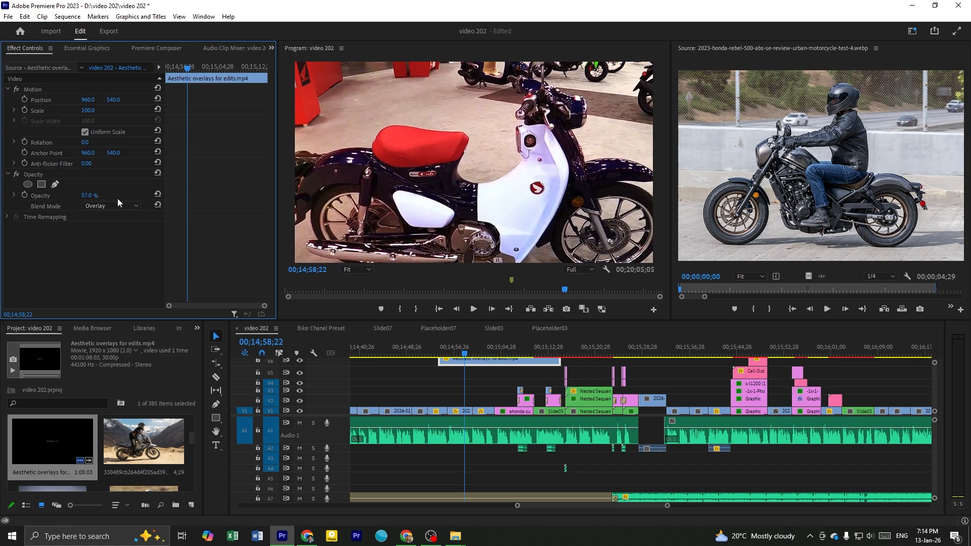
pyautogui.press('`')
pyautogui.press('space')
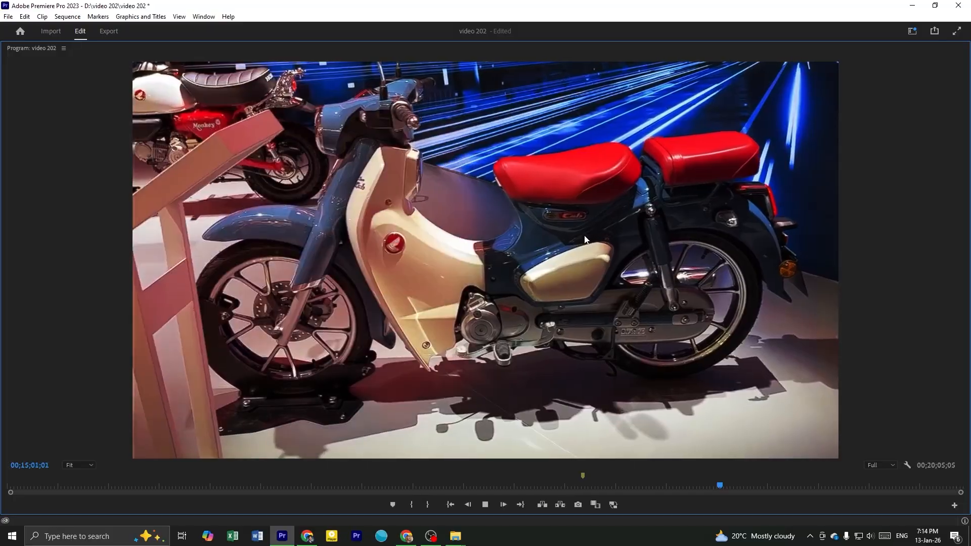
pyautogui.press('space')
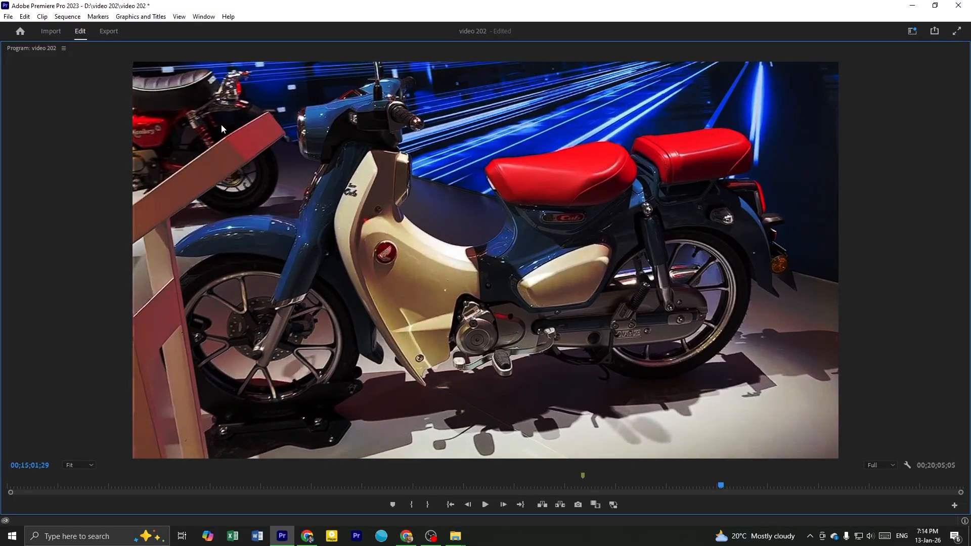
pyautogui.press('space')
pyautogui.press('space')
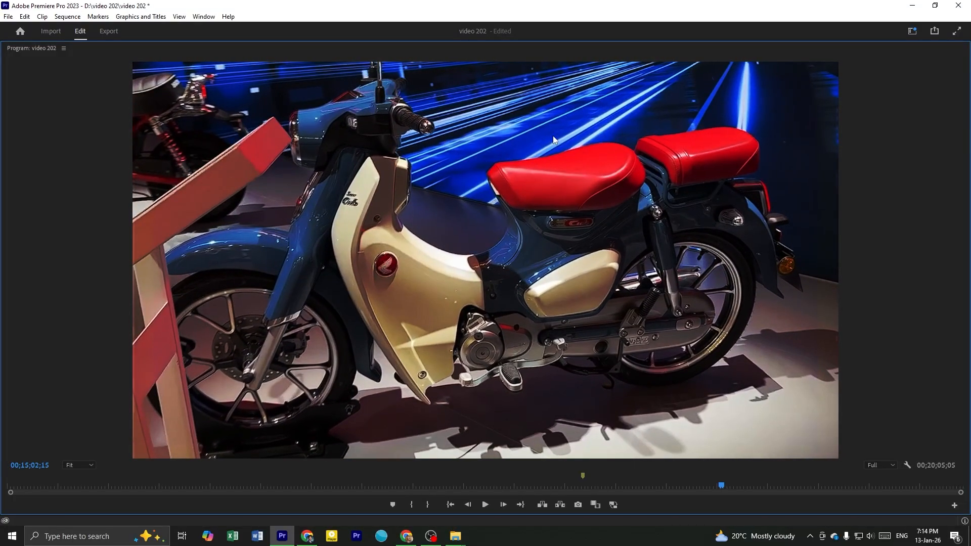
pyautogui.press('space')
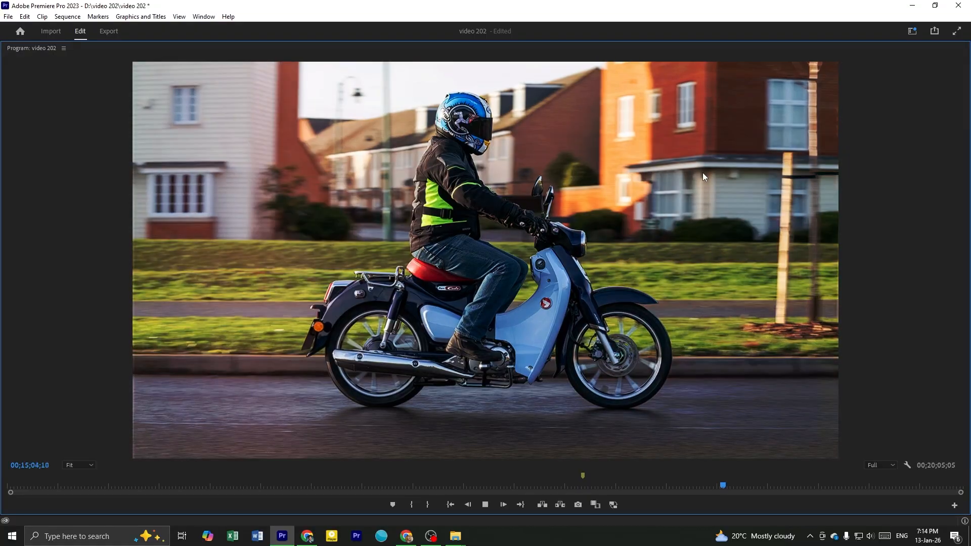
pyautogui.press('`')
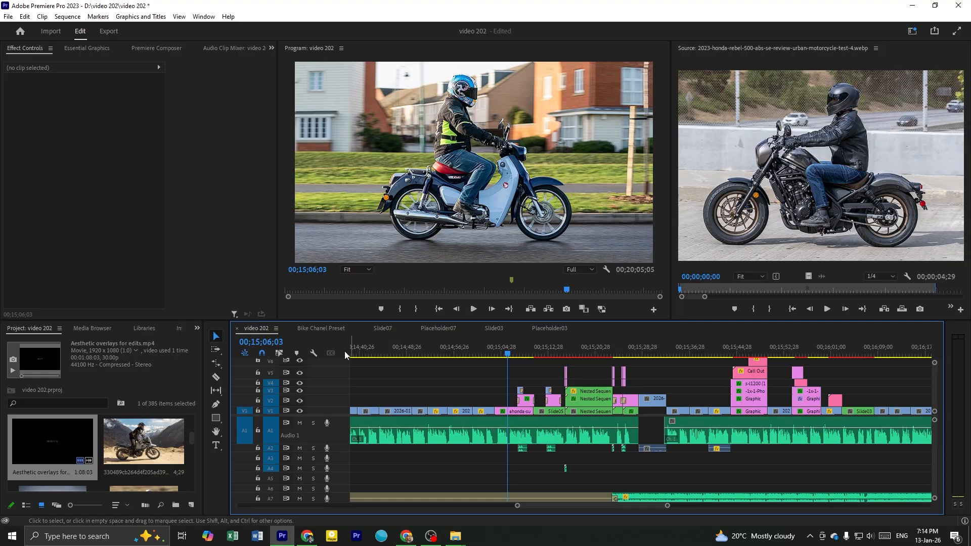
# Return to the Bike Chanel Preset sequence and scrub the Overlay section to 00;10;30;09
pyautogui.click(328, 329)
pyautogui.scroll(-2, 723, 421)
pyautogui.click(663, 354)
pyautogui.moveTo(666, 358); pyautogui.dragTo(742, 390)
pyautogui.scroll(-3, 740, 400)
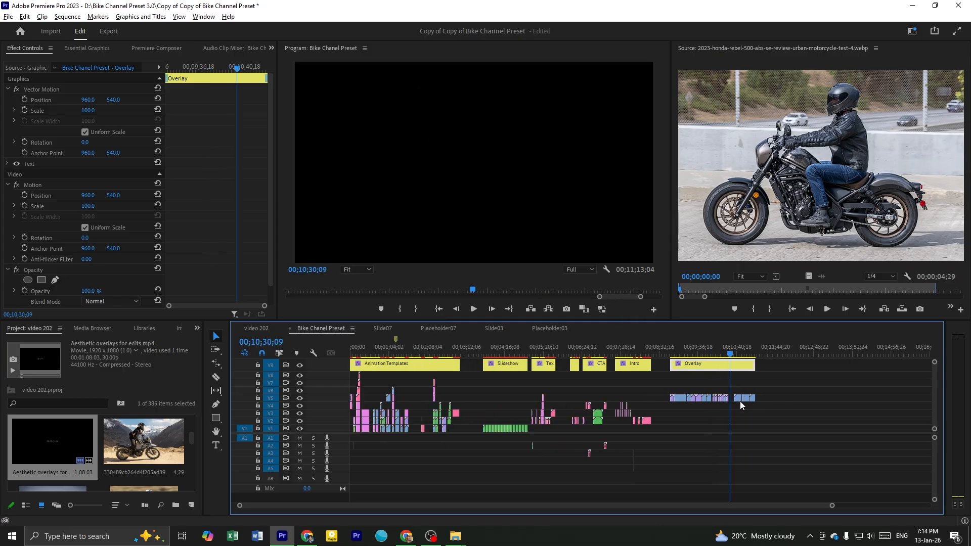
pyautogui.scroll(2, 429, 427)
pyautogui.scroll(2, 429, 426)
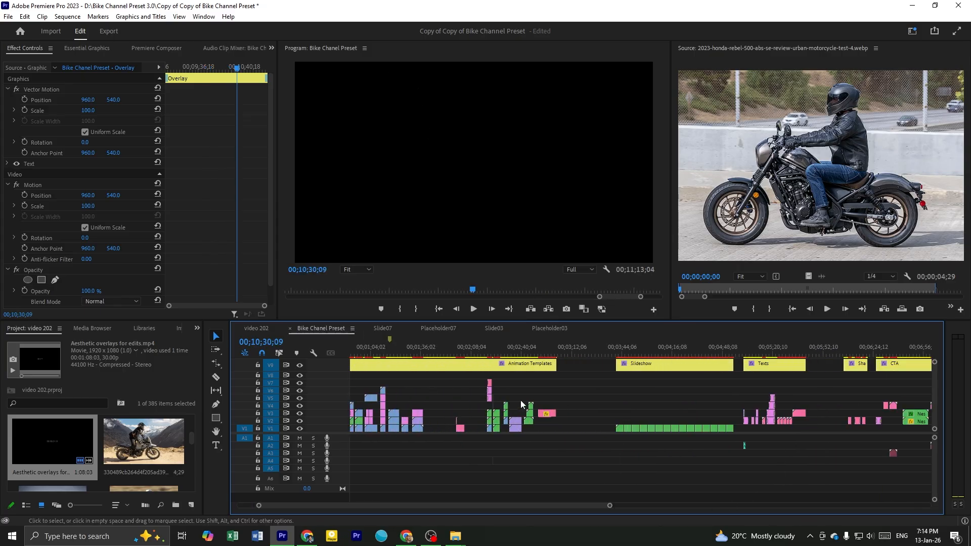
# Look over the whole preset timeline from Animation Templates to Overlay, previewing the callout template at 00;00;13;15
pyautogui.click(593, 386)
pyautogui.scroll(-3, 592, 387)
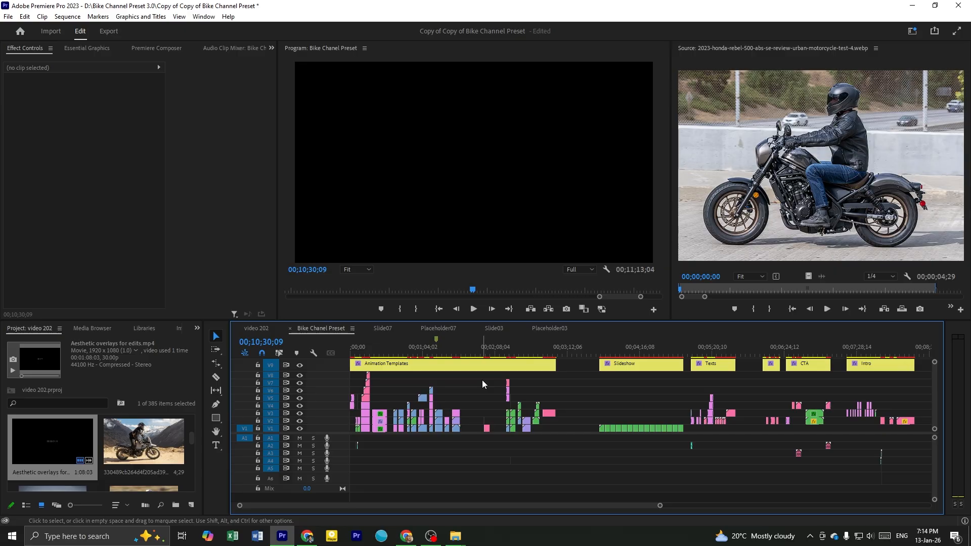
pyautogui.click(405, 383)
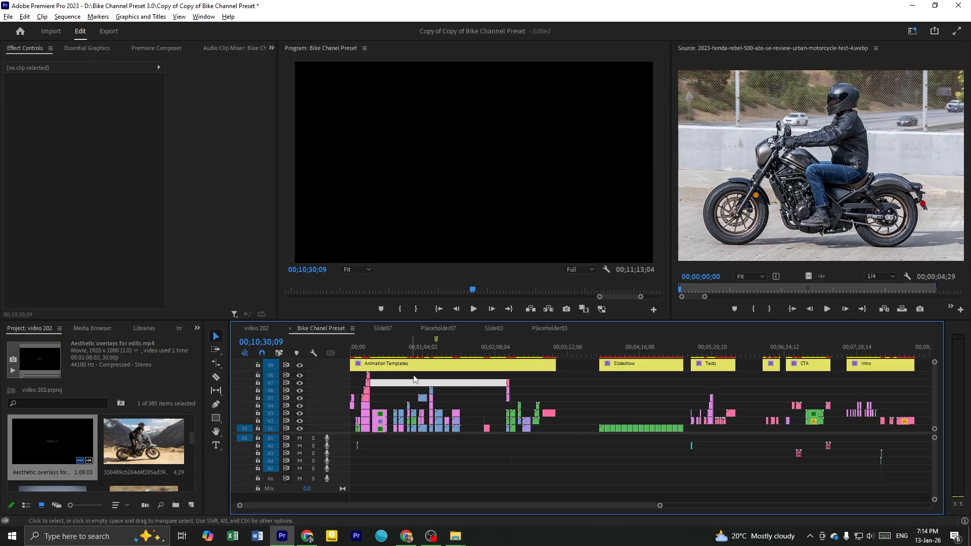
pyautogui.scroll(-2, 429, 367)
pyautogui.click(360, 353)
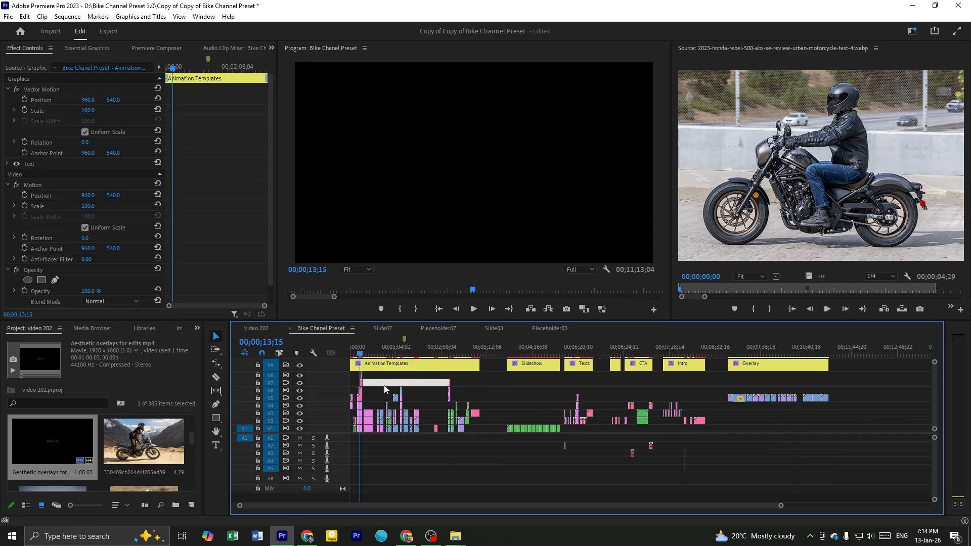
pyautogui.click(382, 387)
pyautogui.click(382, 387)
pyautogui.scroll(4, 383, 387)
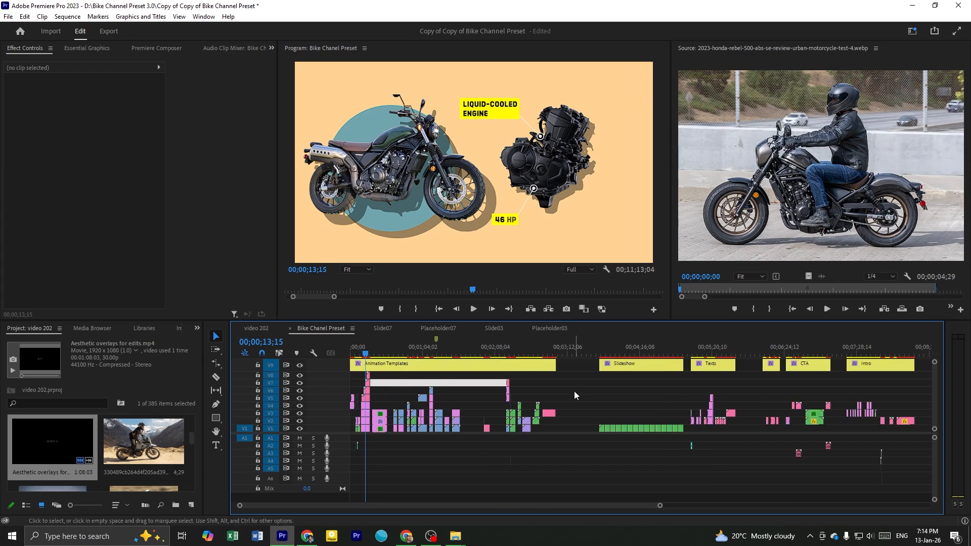
pyautogui.click(575, 391)
pyautogui.scroll(-1, 496, 407)
pyautogui.scroll(-2, 495, 411)
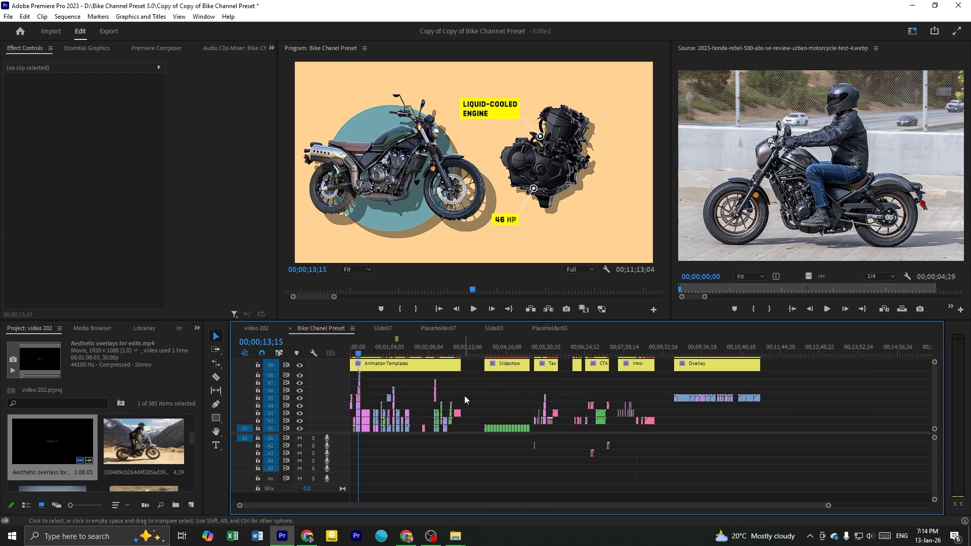
pyautogui.click(509, 403)
pyautogui.scroll(-2, 485, 402)
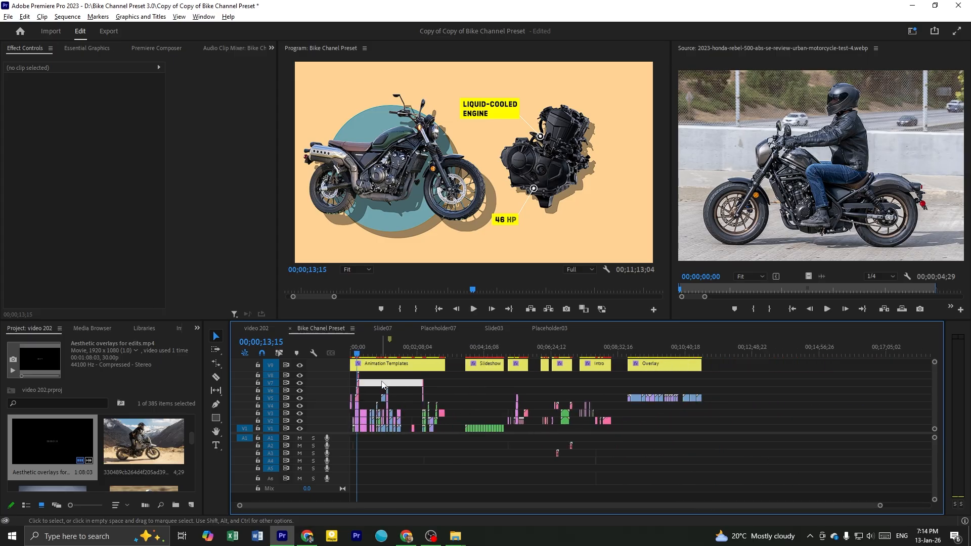
pyautogui.scroll(6, 404, 389)
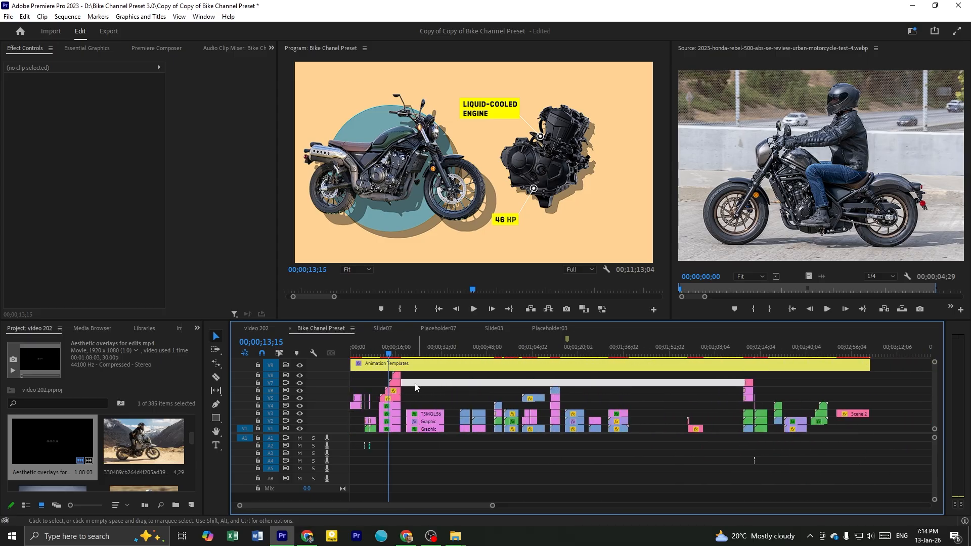
# Preview the animation template at 00;00;21;09 and save the bike channel preset project
pyautogui.click(410, 349)
pyautogui.click(437, 383)
pyautogui.hotkey('ctrl', 's')
pyautogui.click(443, 381)
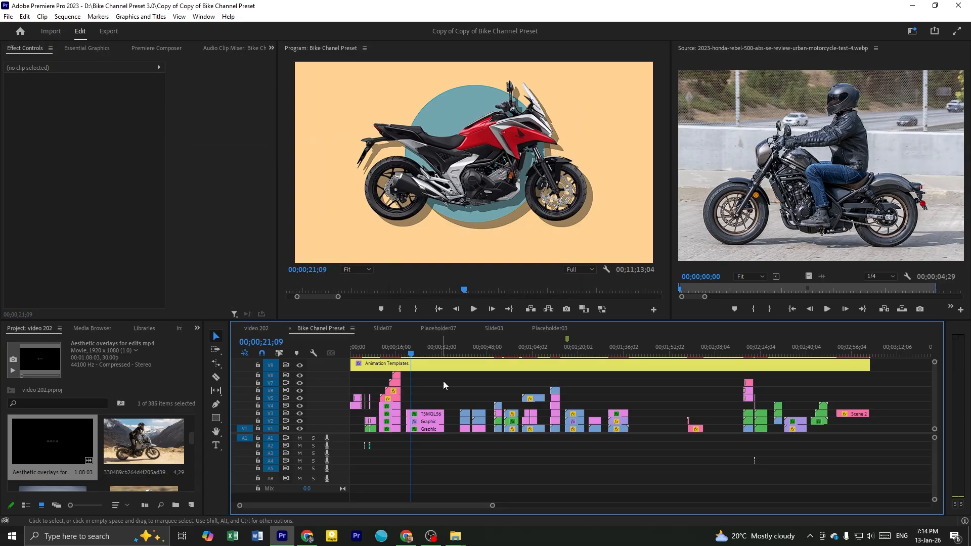
# Preview the red motorcycle template at 00;00;24;13 and save the video 202 project
pyautogui.scroll(1, 445, 382)
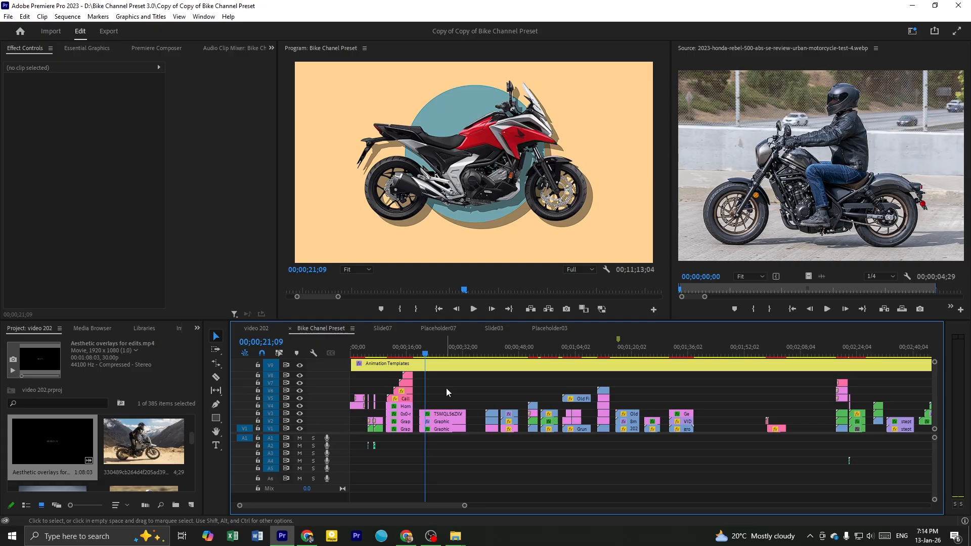
pyautogui.click(436, 350)
pyautogui.click(449, 398)
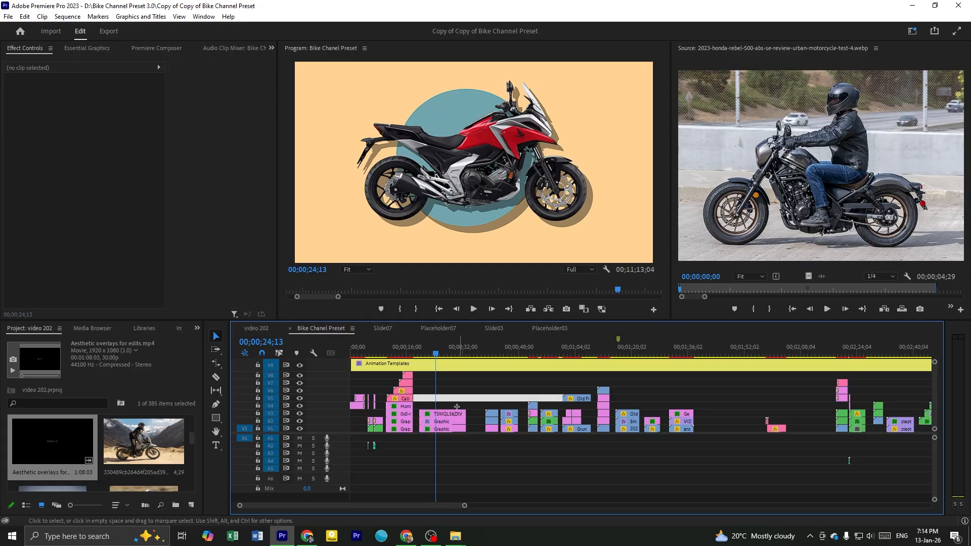
pyautogui.moveTo(460, 398); pyautogui.dragTo(447, 443)
pyautogui.click(460, 397)
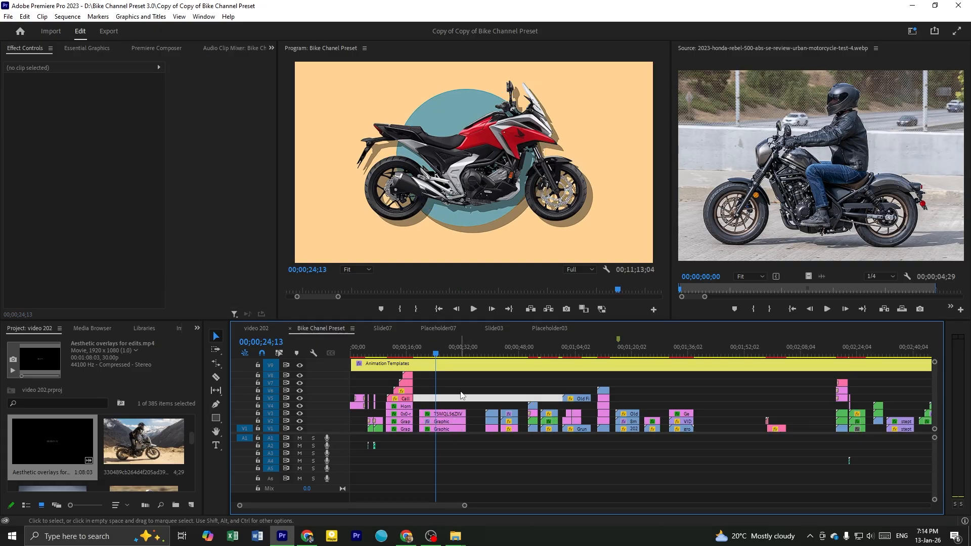
pyautogui.hotkey('ctrl', 's')
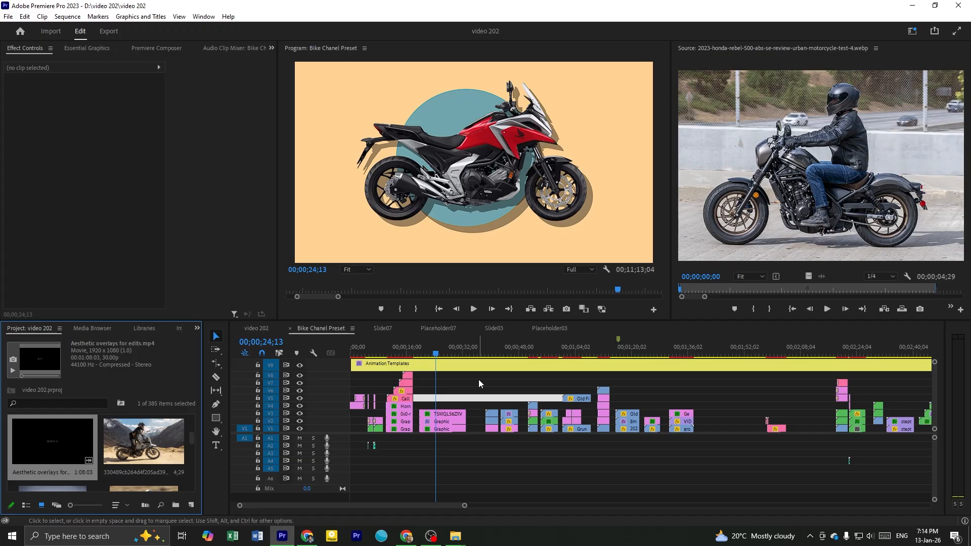
# Take a last look at the Animation Templates section and switch to the OBS window
pyautogui.scroll(-3, 479, 379)
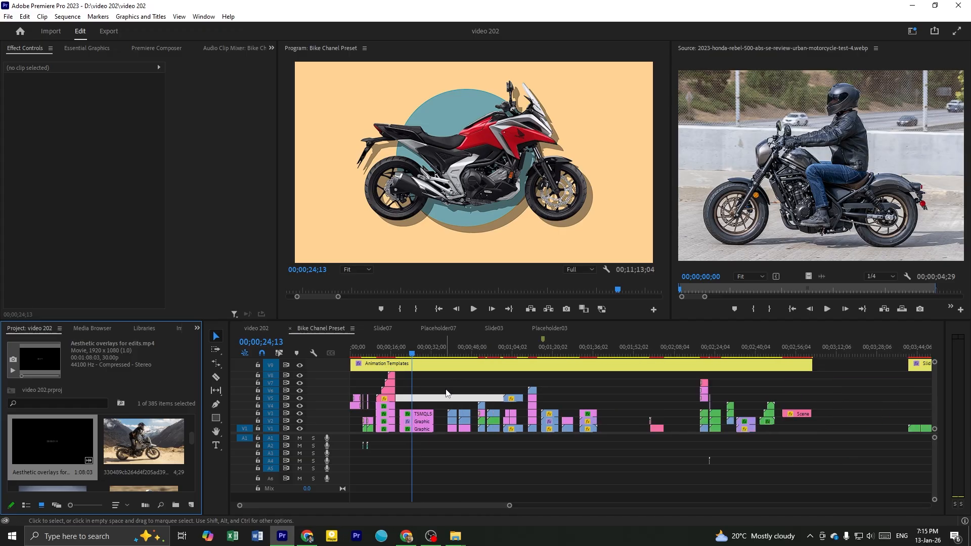
pyautogui.scroll(2, 447, 499)
pyautogui.click(424, 385)
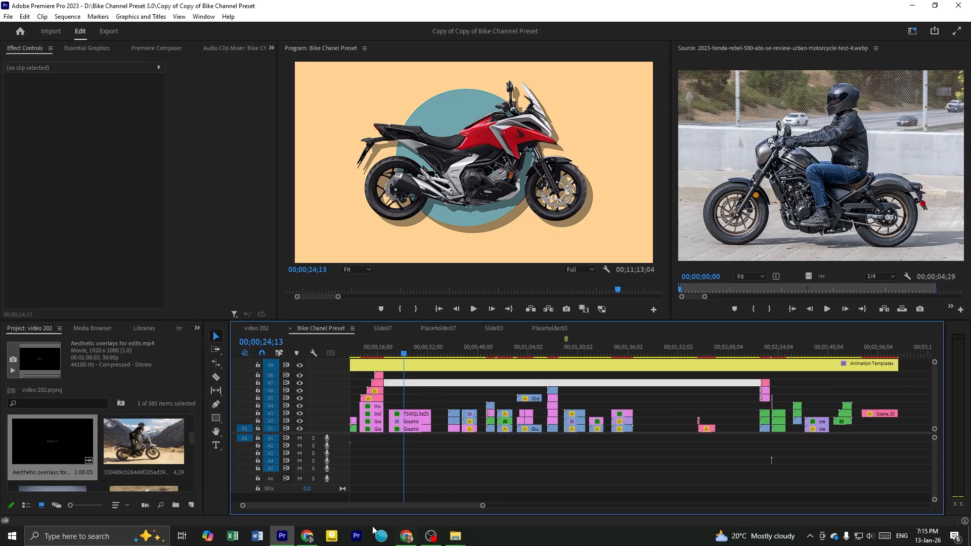
pyautogui.click(437, 537)
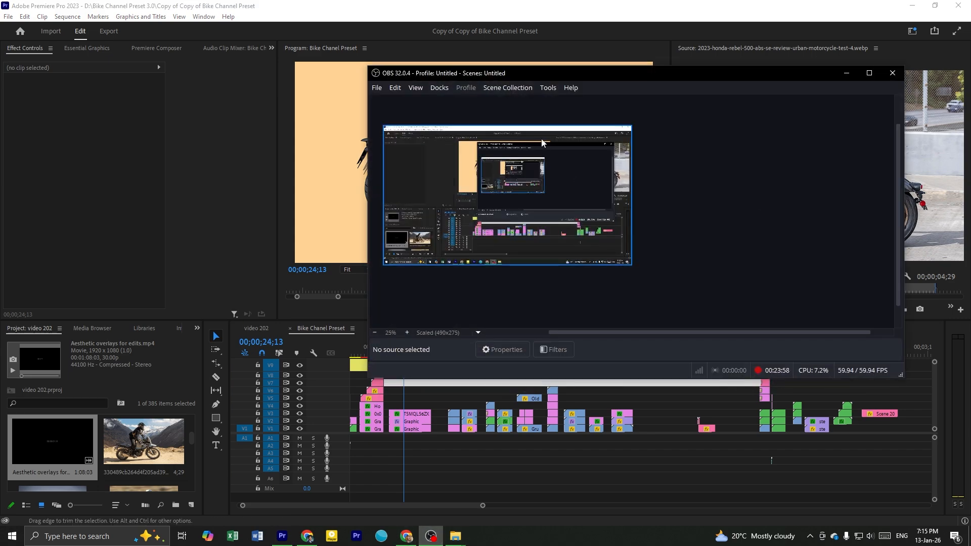